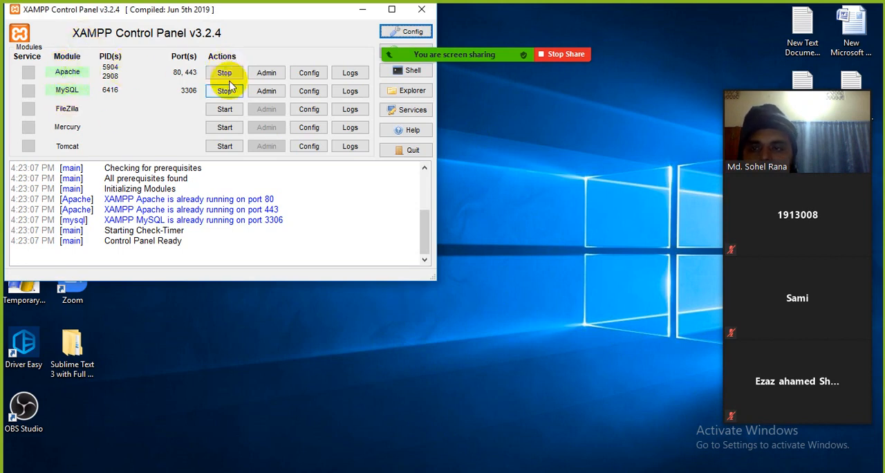
Minimize the XAMPP Control Panel, decline making Firefox the default browser, and open localhost/newbatchwp/wp-admin/ in Firefox.
left_click(363, 10)
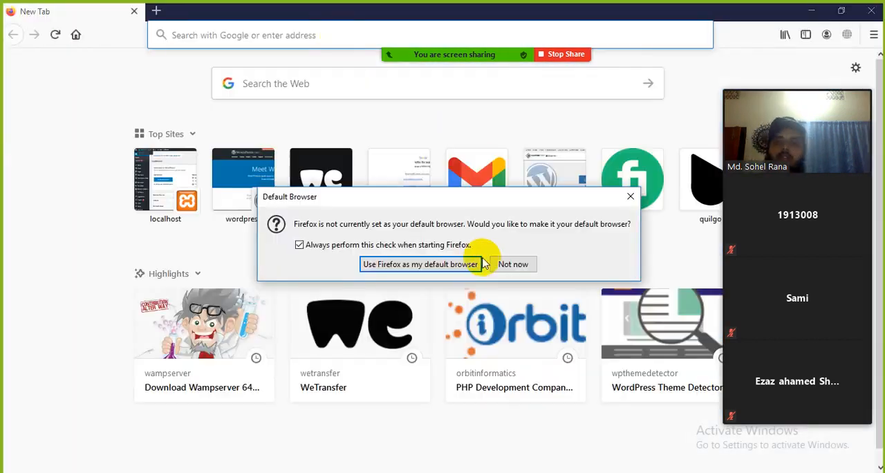
left_click(512, 264)
left_click(309, 35)
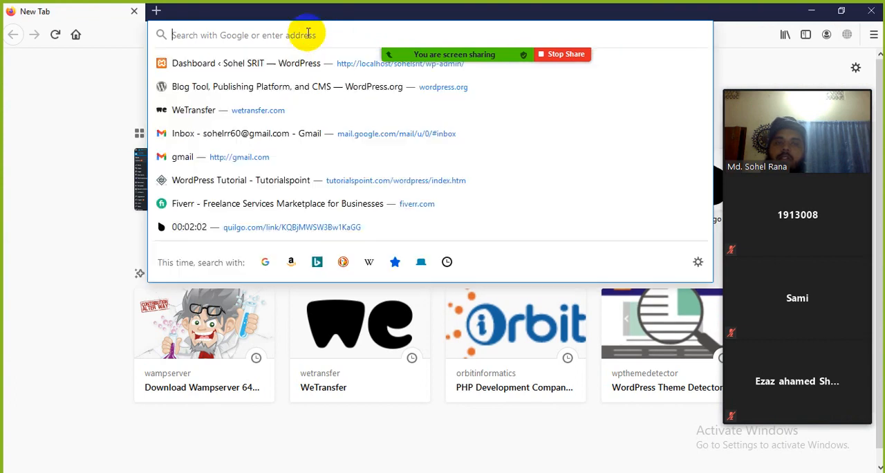
type("lhost/")
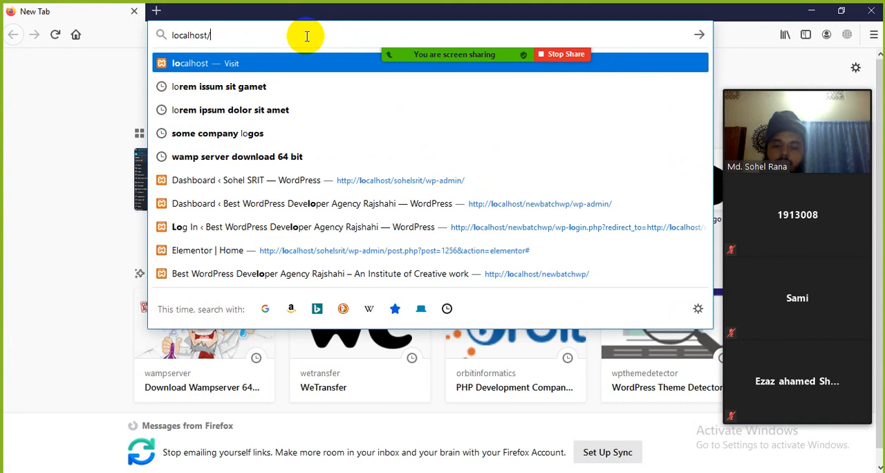
type("newb")
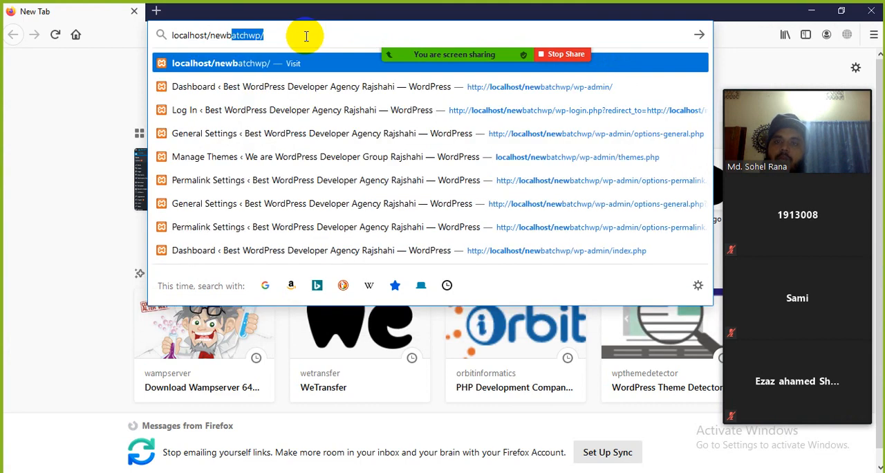
type("atchwp")
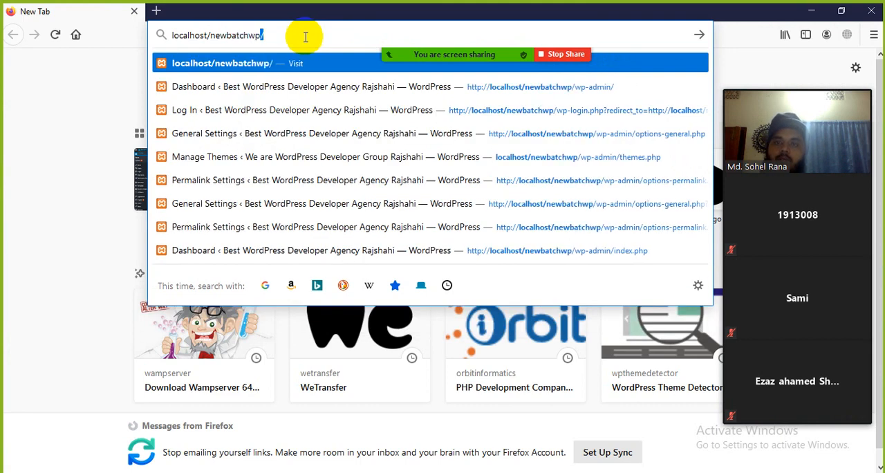
type("/wp-admin/")
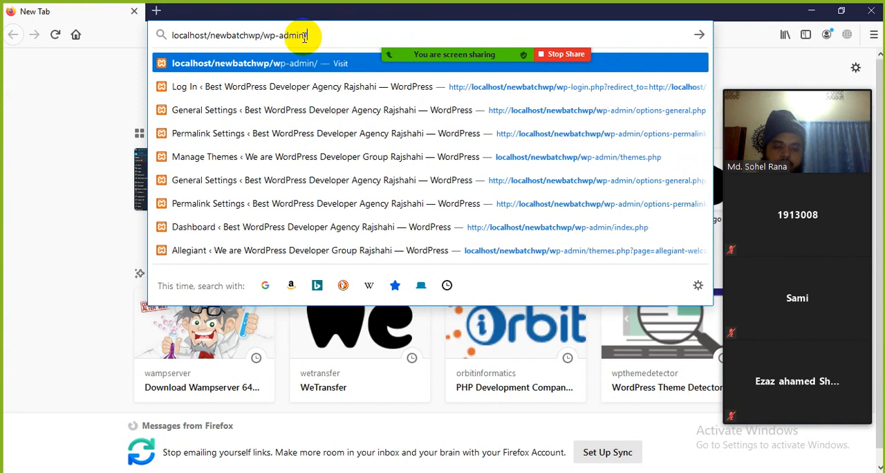
key("Return")
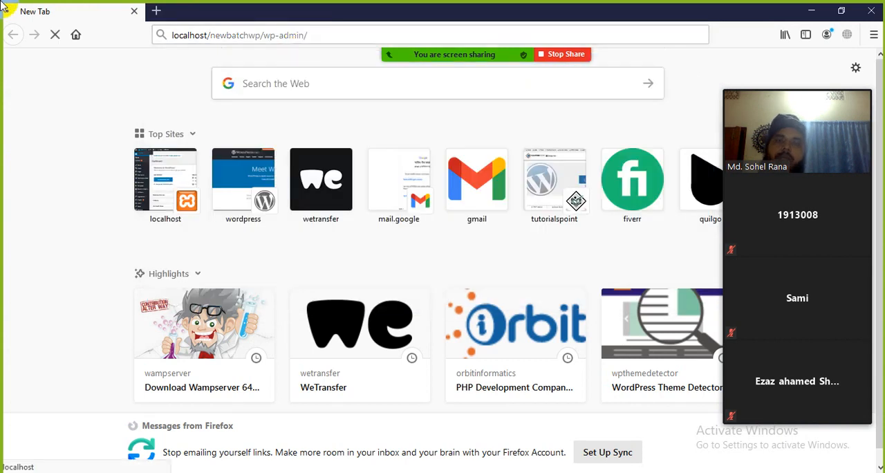
Log in to the WordPress site with the username admin and the account password.
mouse_move(559, 52)
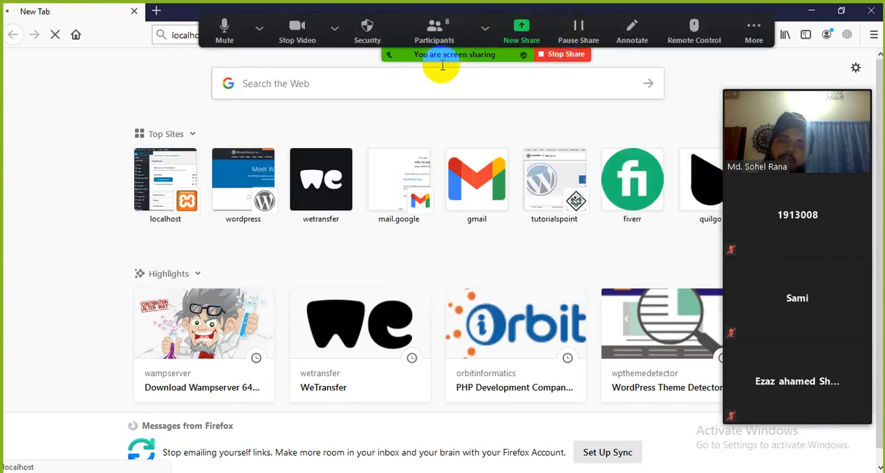
scroll(563, 196, "down", 1)
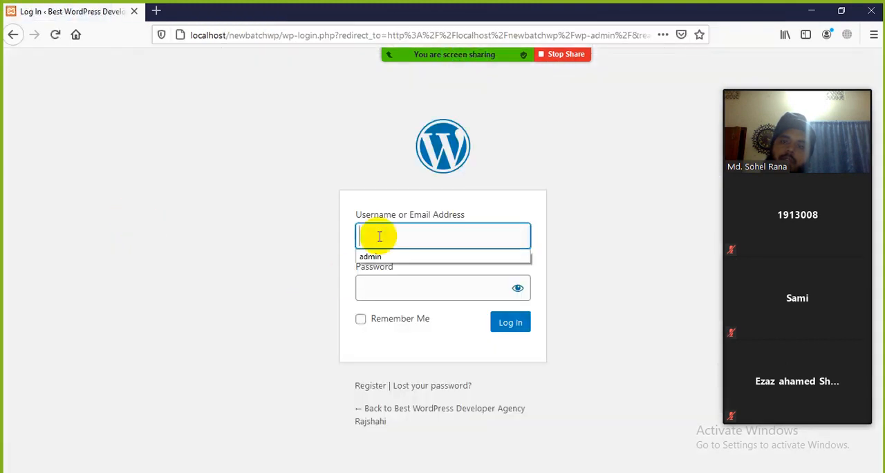
left_click(148, 226)
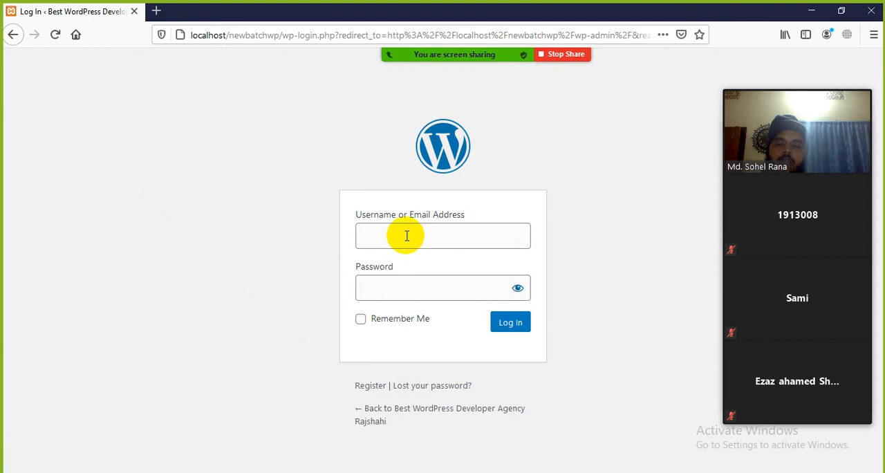
left_click(406, 236)
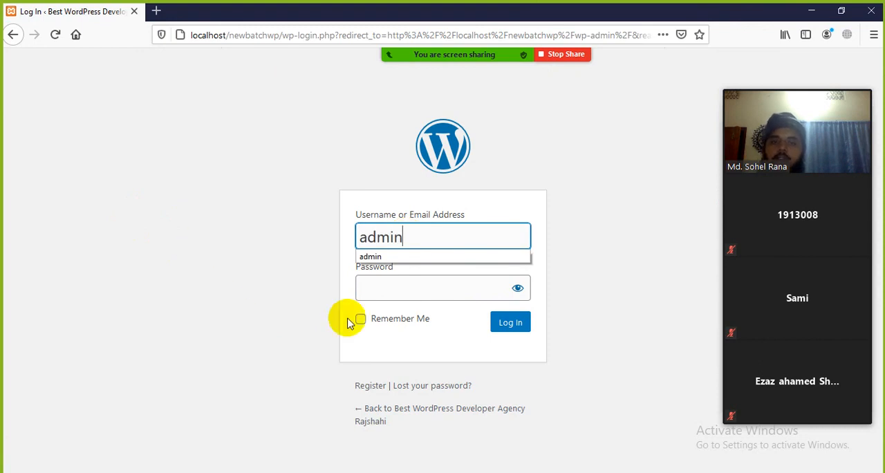
left_click(371, 288)
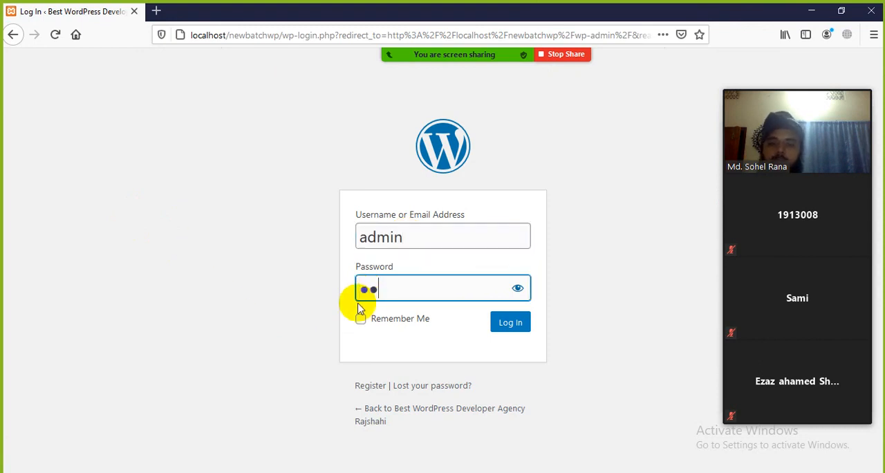
left_click(507, 326)
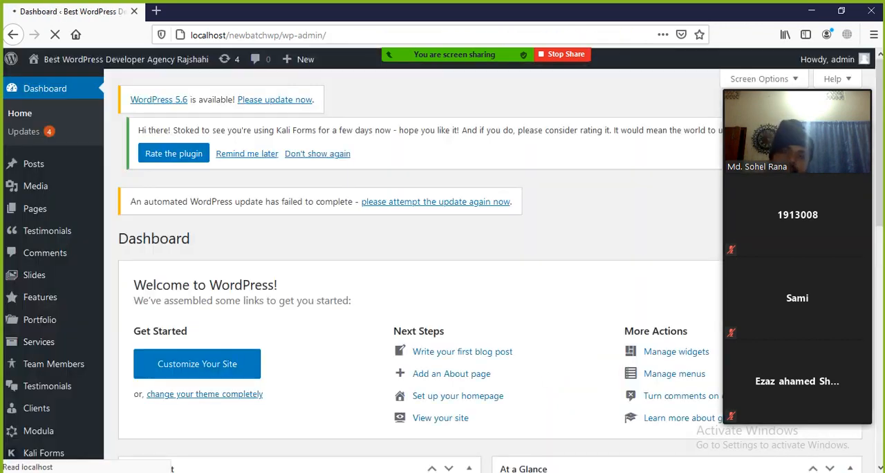
Switch to Class-04 WordPress Basics.docx in Word and highlight the WordPress Settings heading in the topic list.
left_click(526, 449)
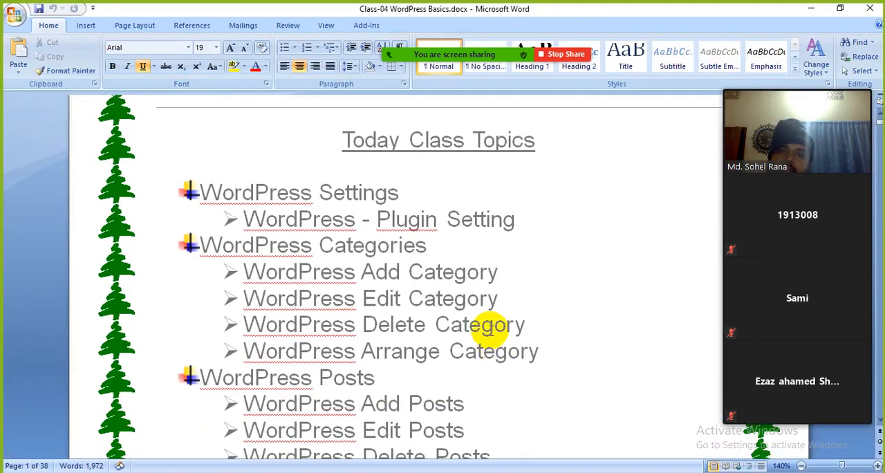
scroll(490, 336, "down", 3)
scroll(490, 322, "up", 4)
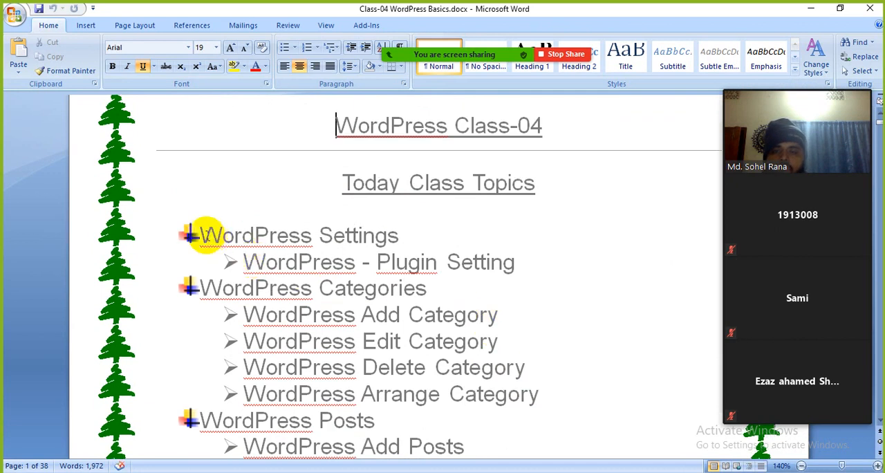
left_click_drag(201, 235, 346, 233)
left_click(432, 261)
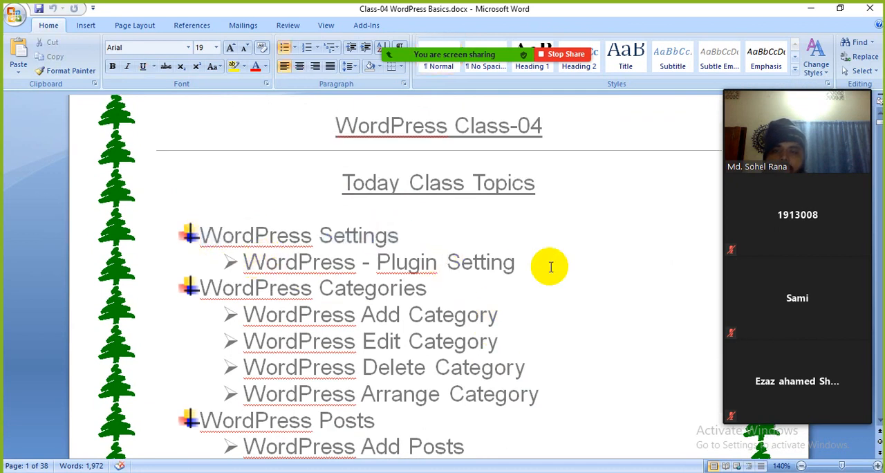
Point out the Plugin Setting topic under WordPress Settings by highlighting its words.
left_click_drag(548, 264, 305, 261)
left_click(500, 276)
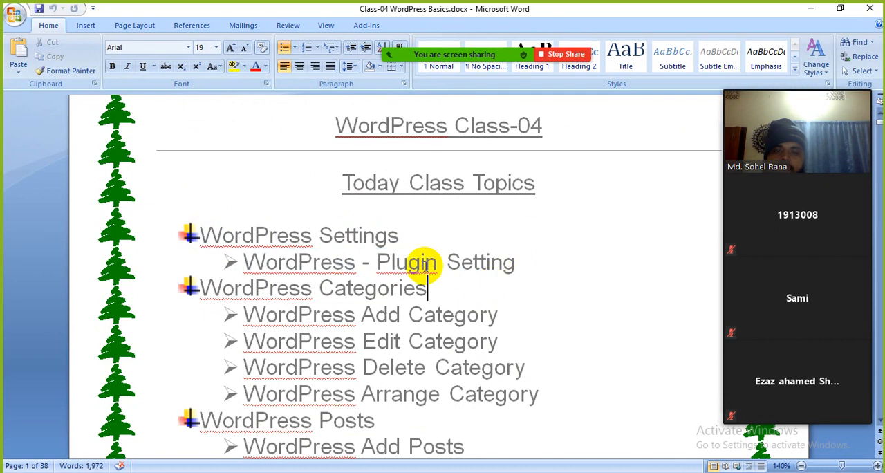
double_click(425, 265)
left_click(502, 273)
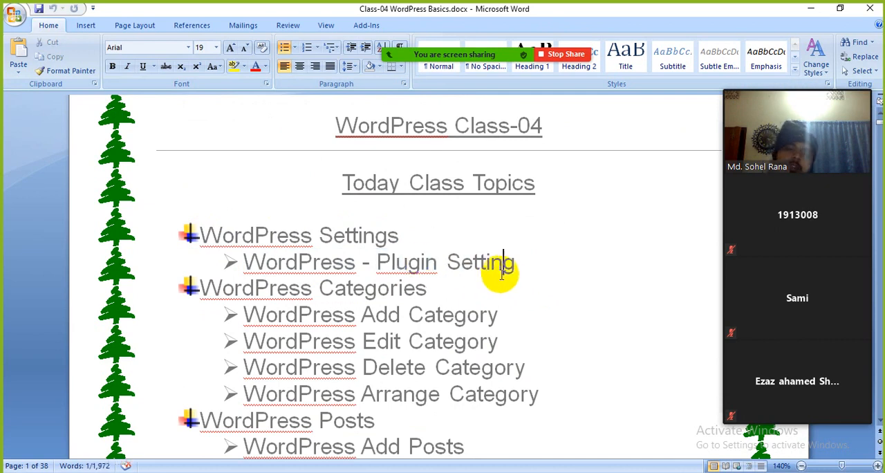
double_click(417, 263)
left_click(489, 272)
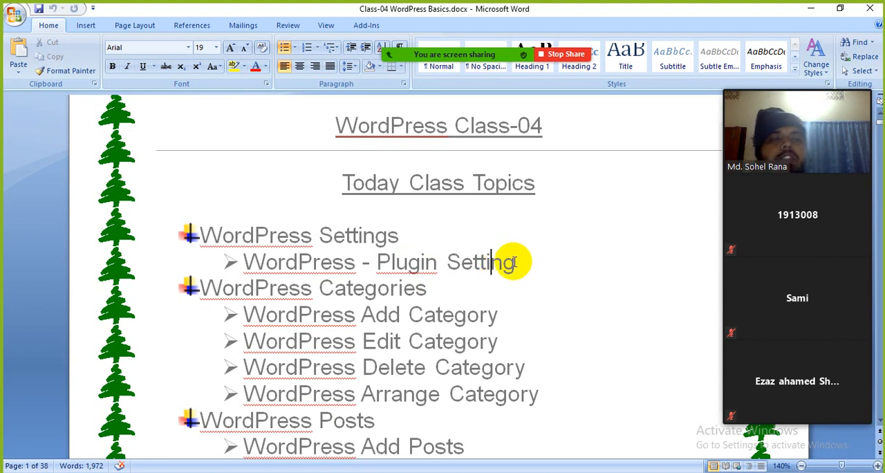
double_click(407, 262)
left_click(443, 314)
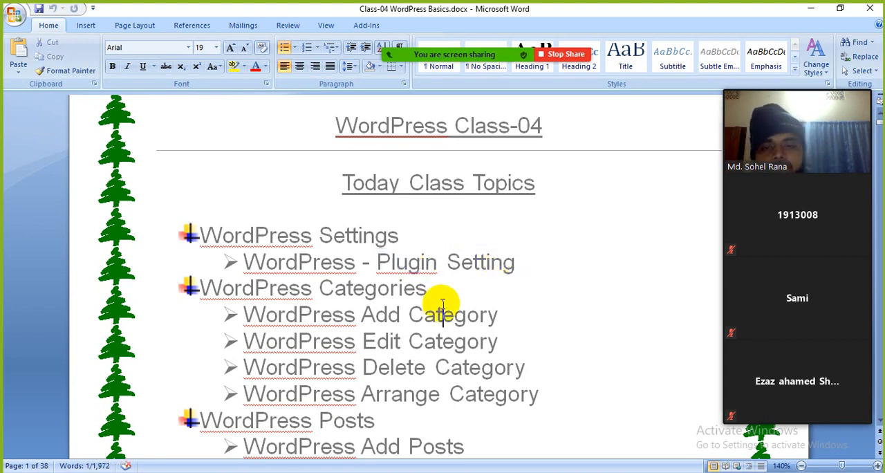
left_click_drag(377, 263, 508, 263)
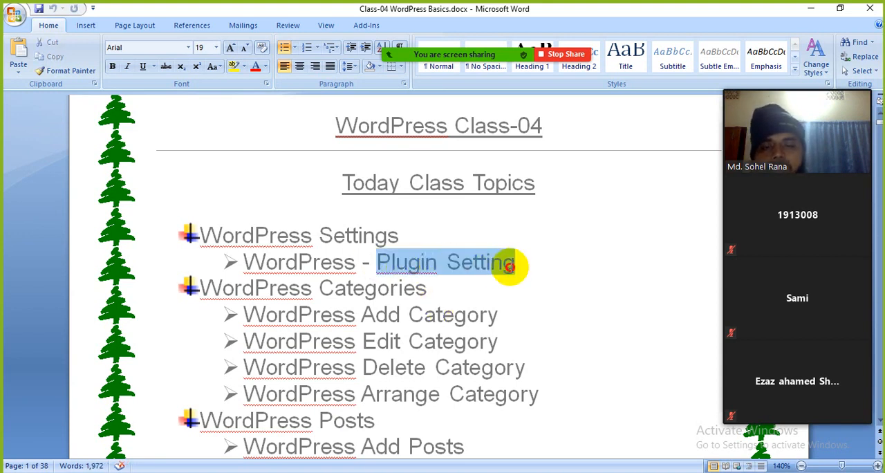
left_click(480, 284)
left_click(333, 315)
Go through the WordPress Categories topics, highlighting Add, Edit, Delete and Arrange Category.
scroll(336, 320, "down", 2)
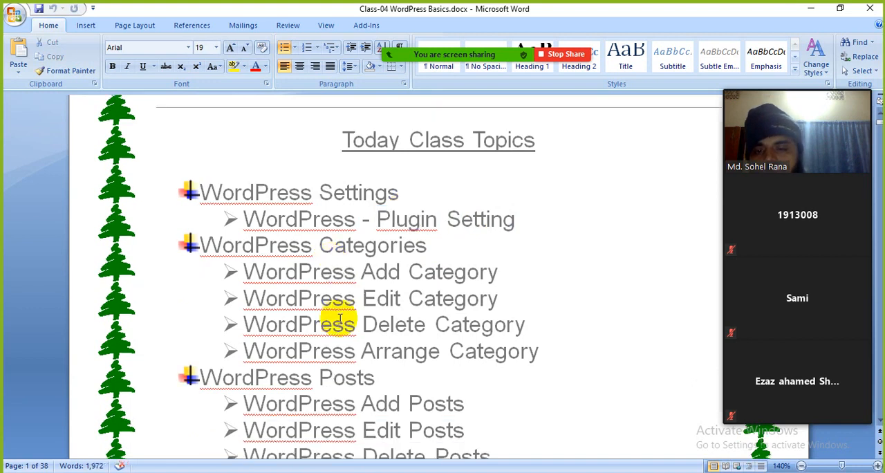
left_click_drag(205, 200, 432, 202)
left_click_drag(511, 229, 384, 230)
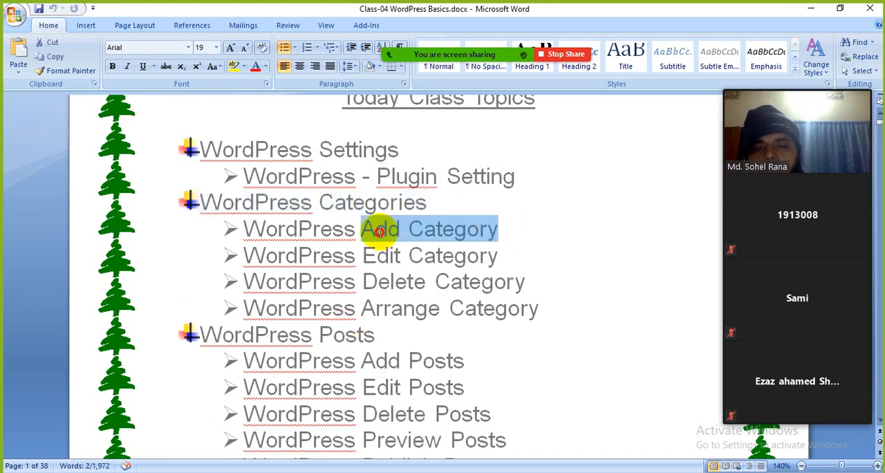
left_click(415, 254)
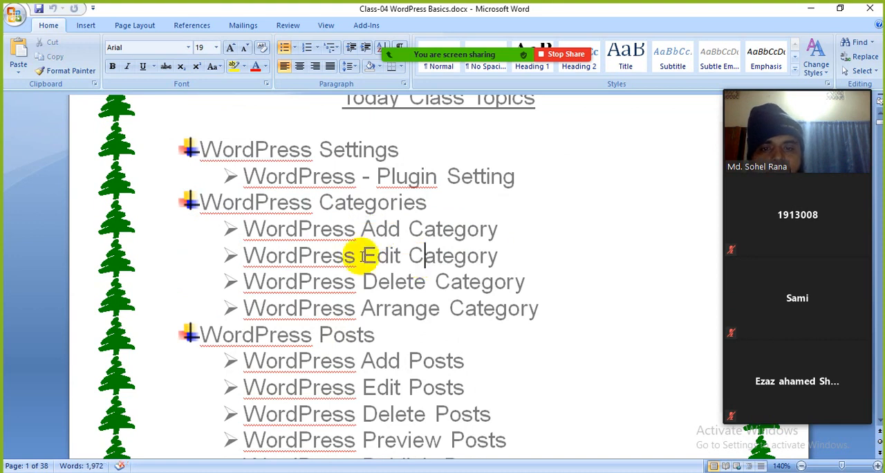
left_click_drag(361, 255, 500, 261)
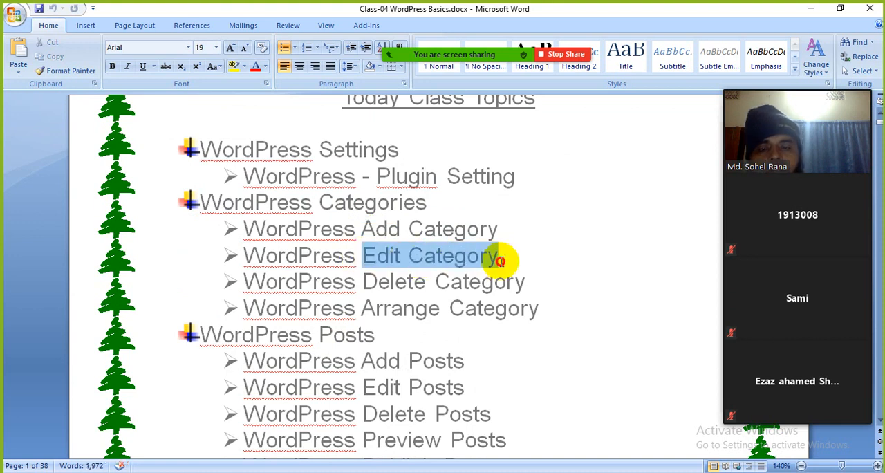
left_click(478, 308)
left_click_drag(365, 280, 525, 281)
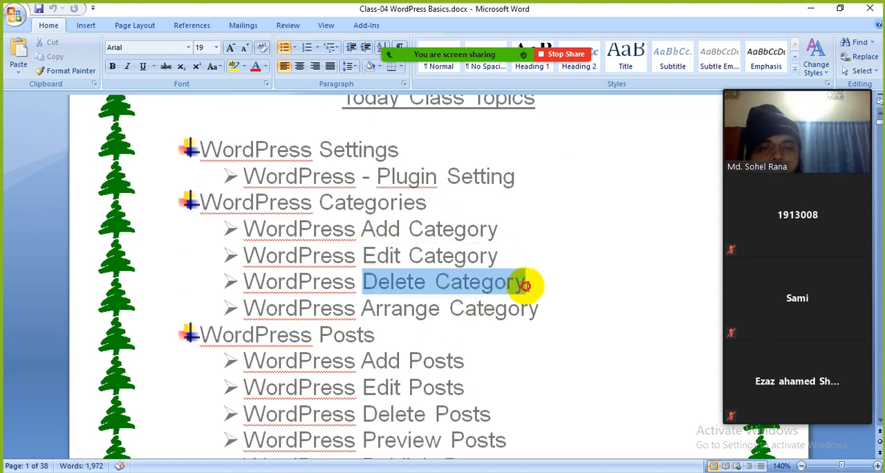
left_click(474, 325)
left_click_drag(369, 281, 533, 281)
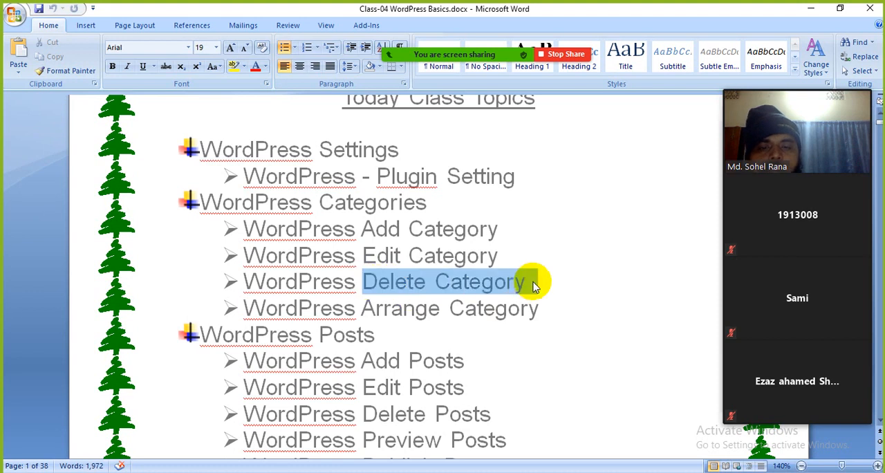
left_click_drag(350, 308, 532, 309)
left_click(462, 359)
Go through the WordPress Posts topics, highlighting the heading and the Add, Edit, Delete, Preview and Publish Posts entries.
scroll(356, 362, "down", 2)
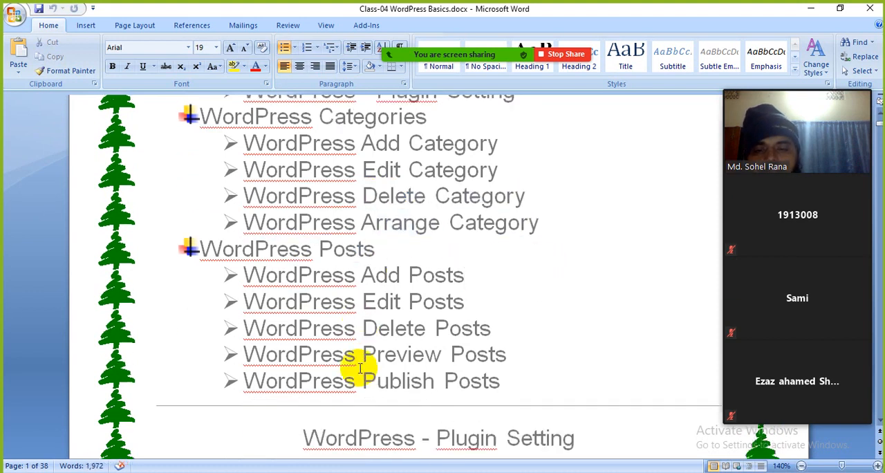
scroll(399, 351, "down", 1)
left_click_drag(270, 231, 406, 239)
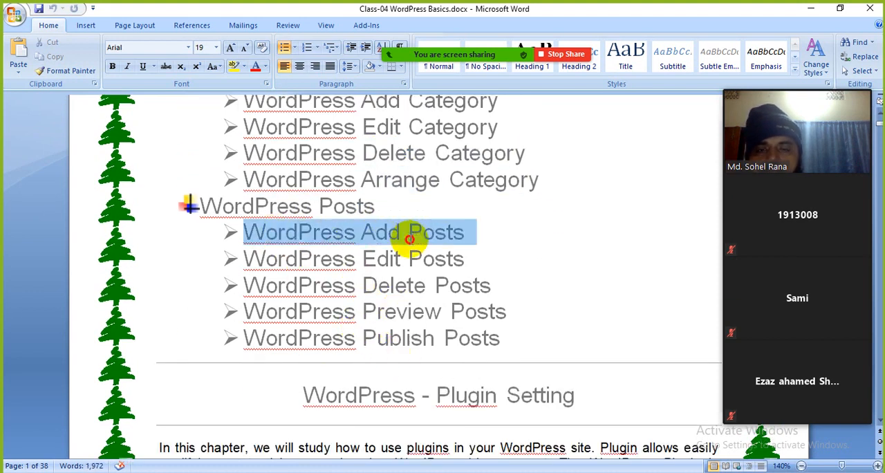
double_click(336, 204)
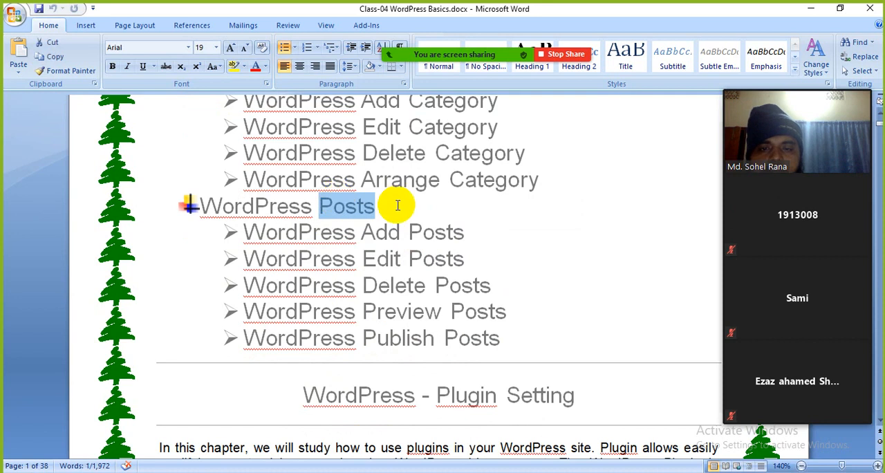
left_click(431, 209)
left_click_drag(431, 210, 201, 203)
left_click_drag(363, 258, 375, 257)
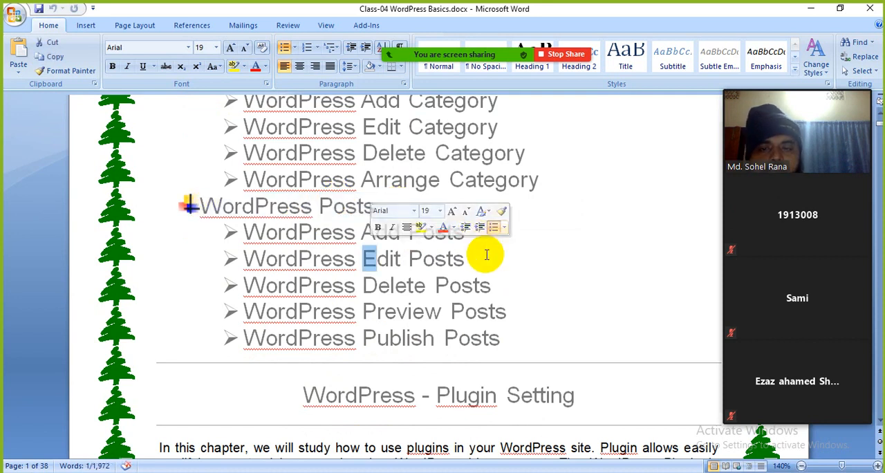
left_click_drag(486, 255, 368, 257)
left_click_drag(512, 285, 363, 284)
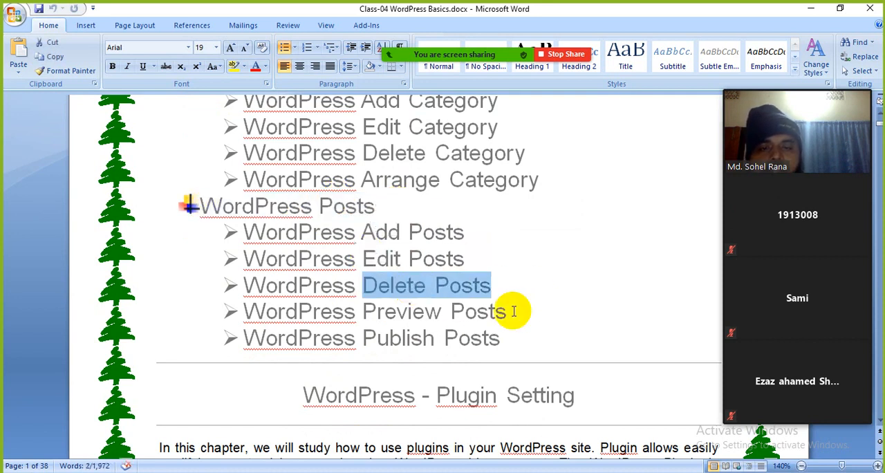
left_click_drag(512, 311, 363, 311)
left_click_drag(543, 332, 376, 336)
left_click(312, 298)
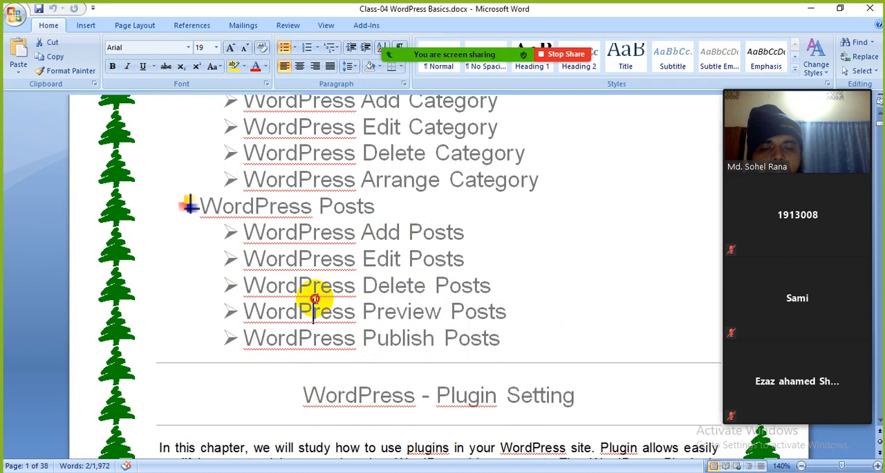
Go to the WordPress - Plugin Setting chapter and highlight its heading.
scroll(311, 298, "down", 4)
scroll(374, 323, "up", 3)
scroll(374, 323, "down", 3)
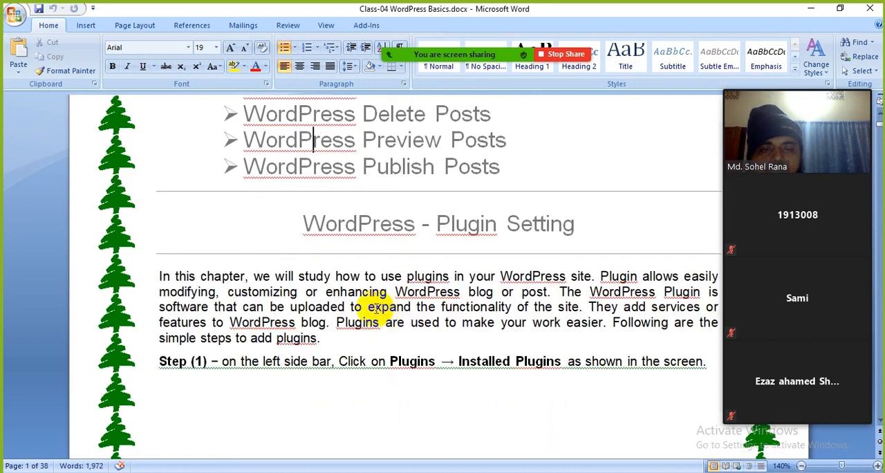
scroll(387, 311, "down", 2)
left_click_drag(287, 142, 523, 128)
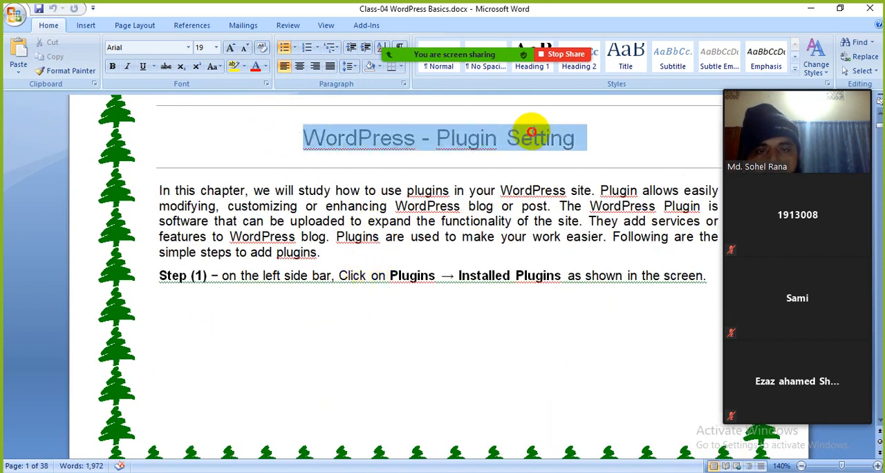
Read through the Plugin Setting introduction in the lesson document, and switch to the WordPress dashboard in Firefox.
left_click(413, 237)
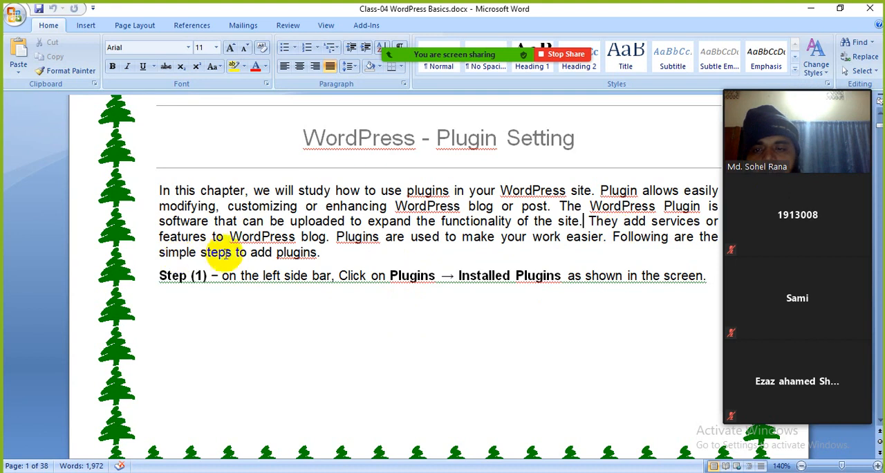
scroll(403, 254, "up", 1)
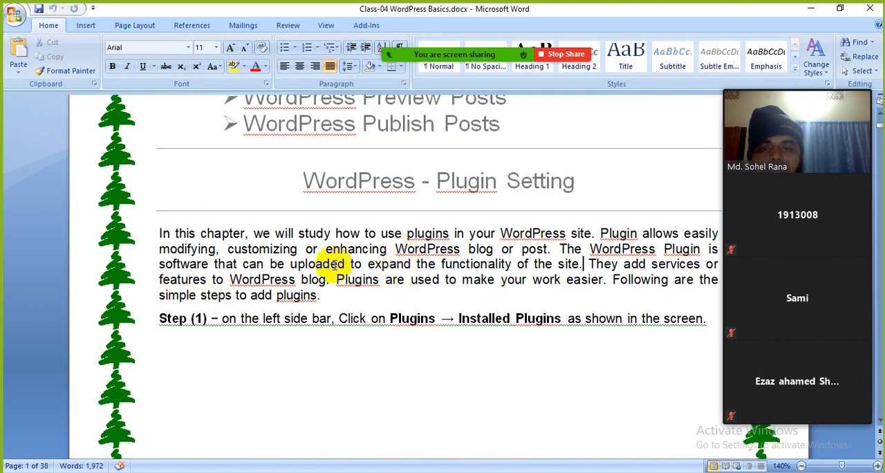
left_click_drag(331, 260, 339, 261)
left_click(808, 10)
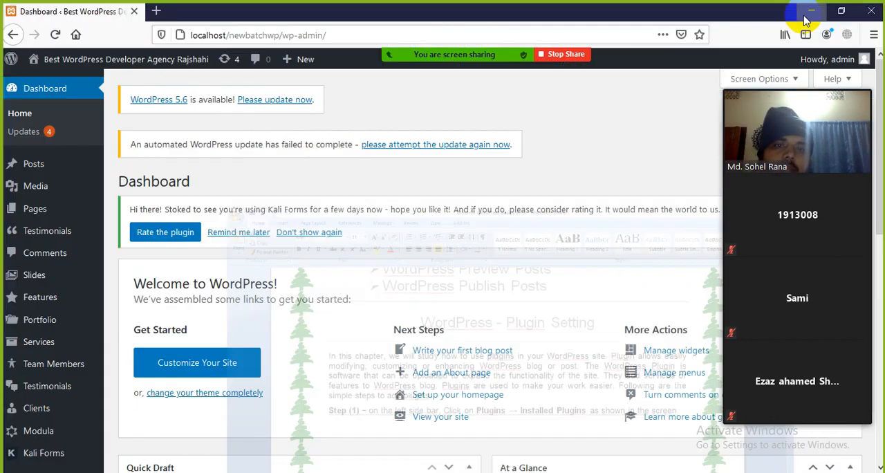
scroll(299, 248, "down", 2)
scroll(332, 249, "up", 3)
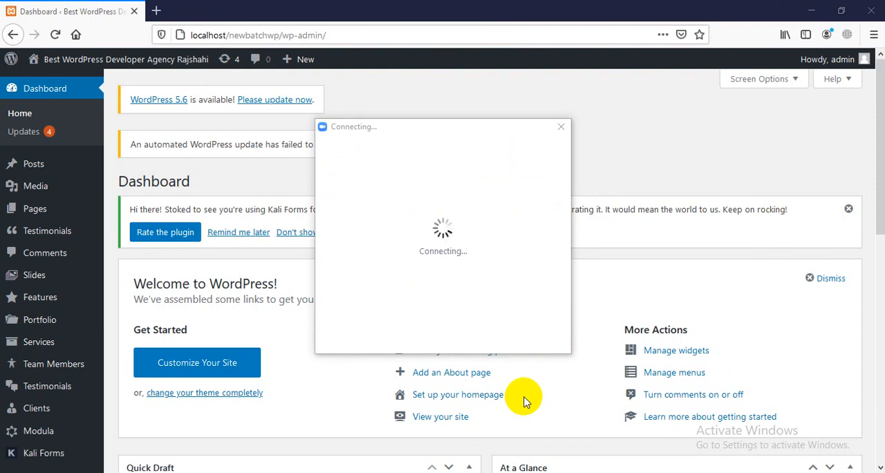
Minimize the browser window and refresh the desktop twice.
left_click(811, 11)
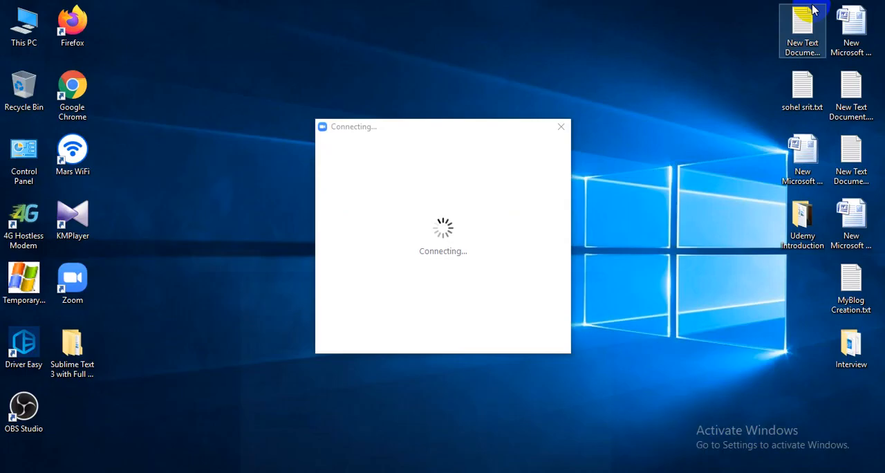
right_click(361, 23)
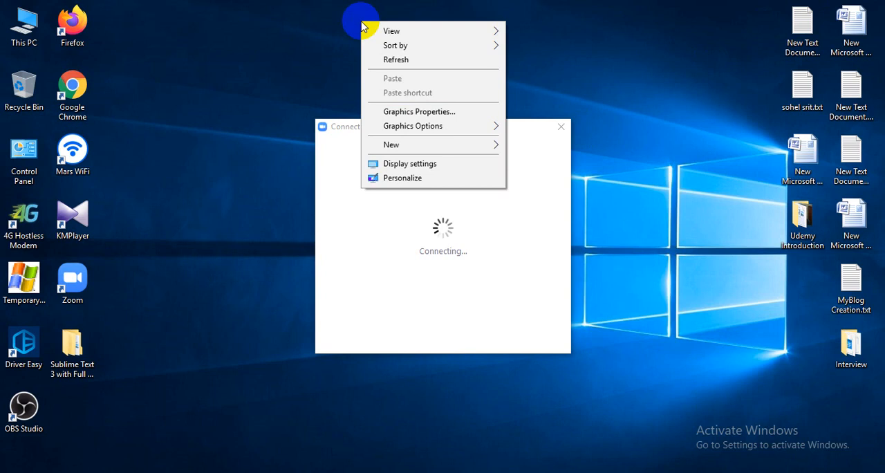
left_click(378, 61)
right_click(369, 28)
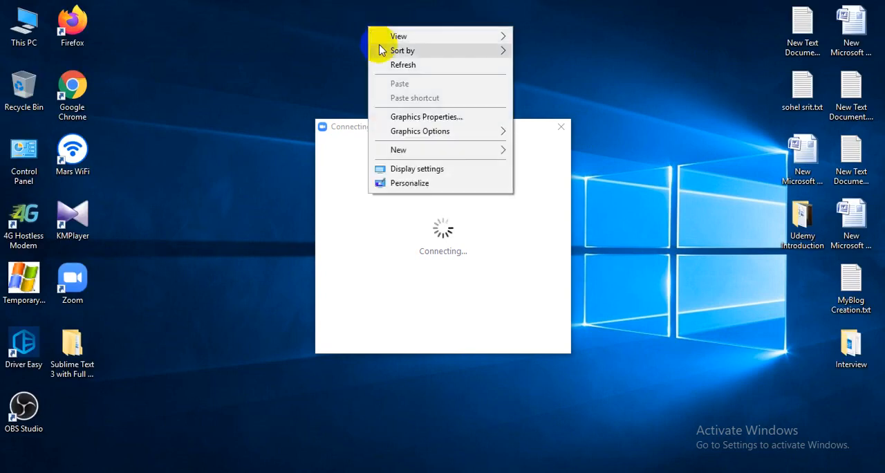
left_click(403, 65)
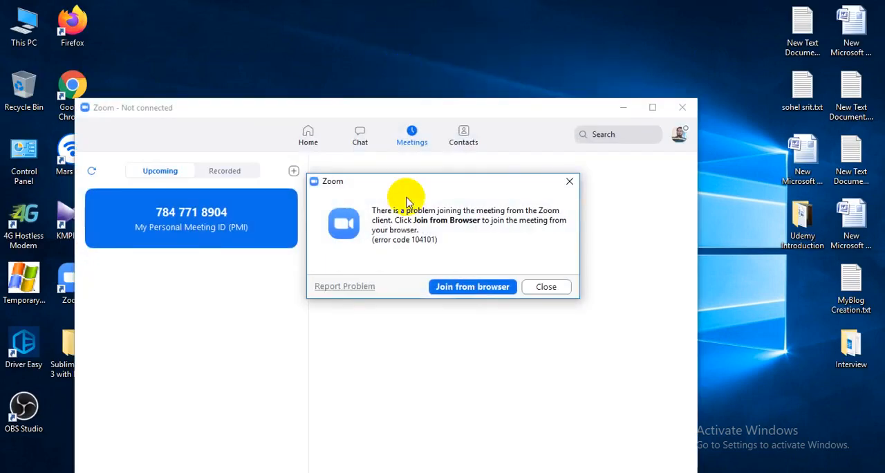
Restart the personal meeting in Zoom and join it with computer audio in a maximized meeting window.
left_click(560, 291)
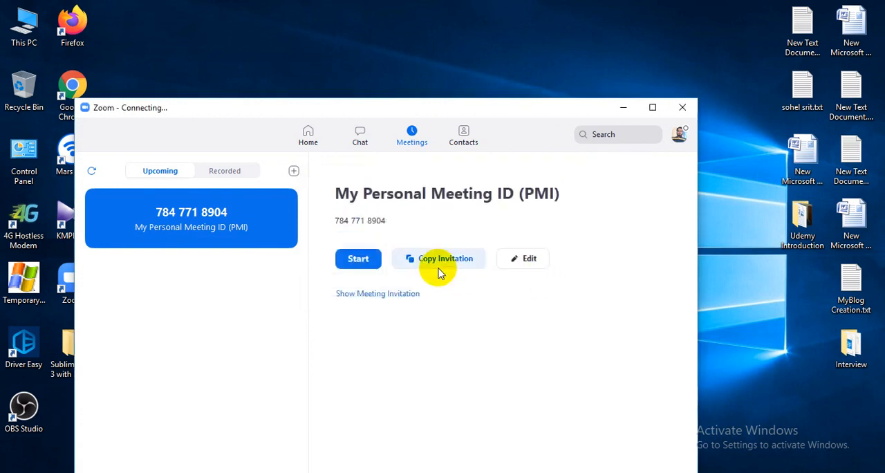
left_click(358, 263)
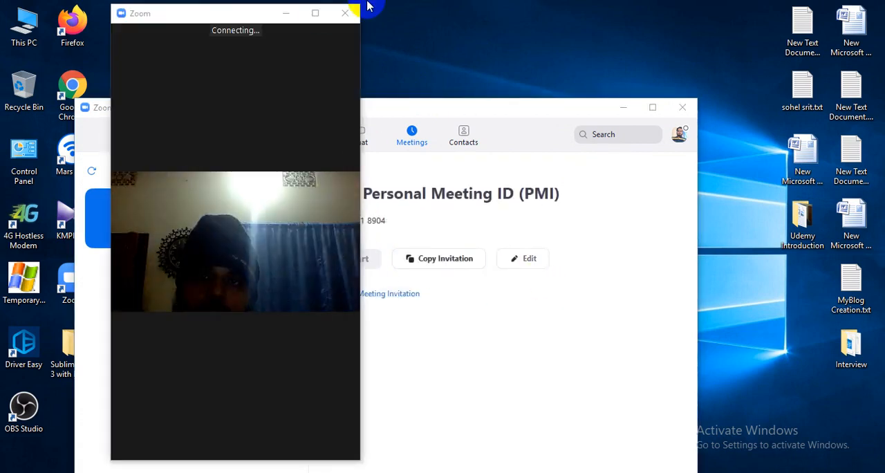
left_click(316, 12)
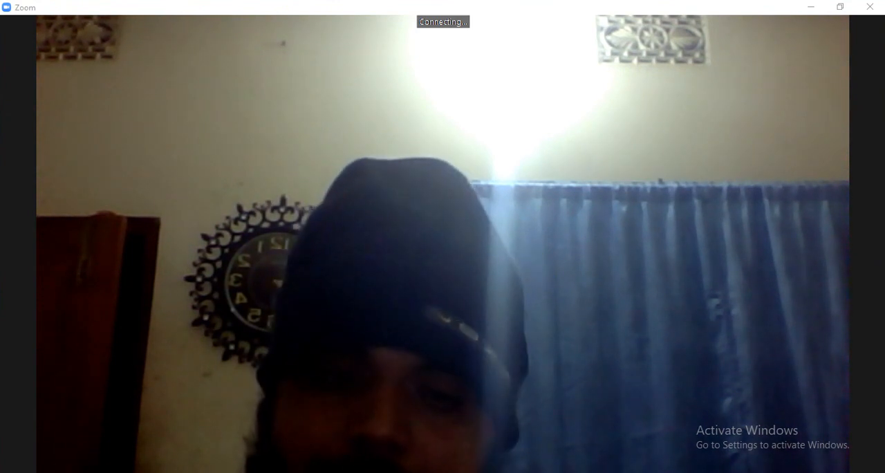
mouse_move(493, 472)
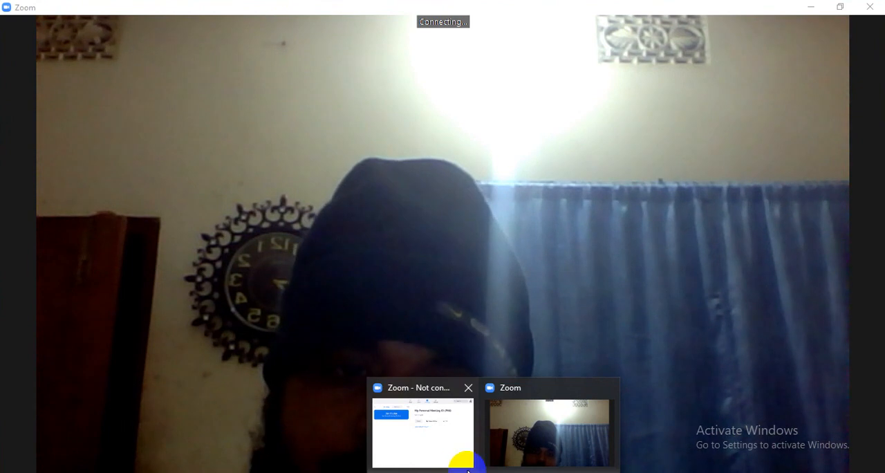
mouse_move(452, 447)
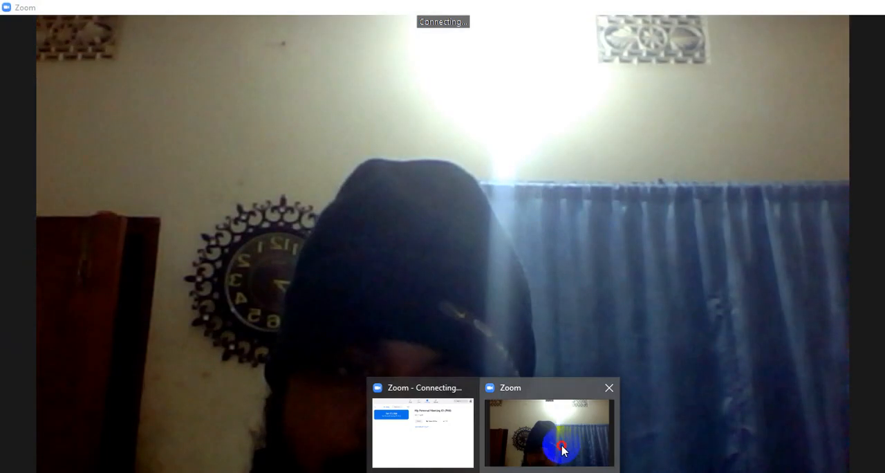
left_click(562, 447)
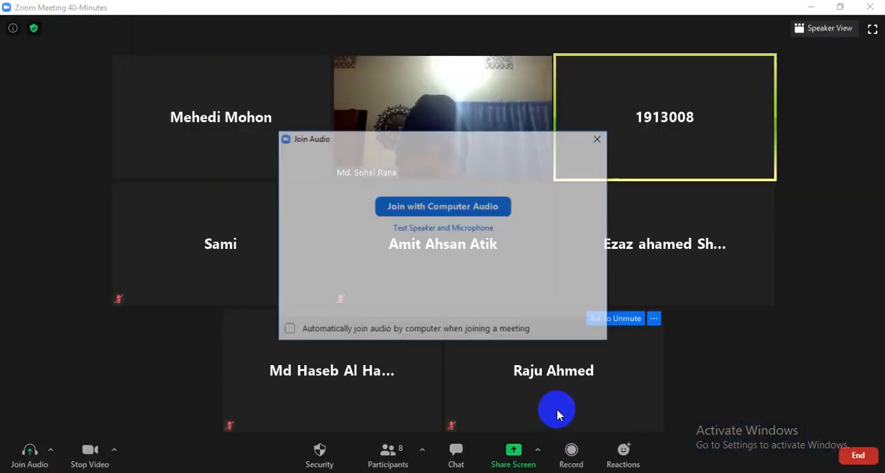
left_click(435, 205)
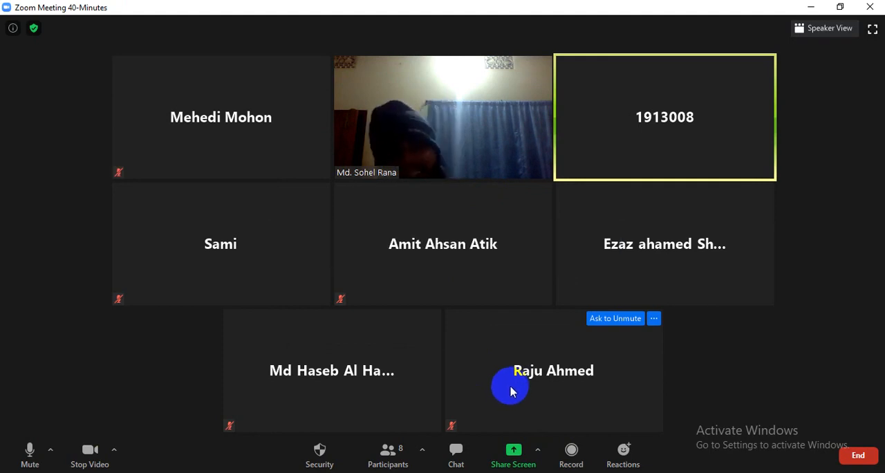
Share the whole screen in the meeting and minimize the Zoom home window.
left_click(513, 456)
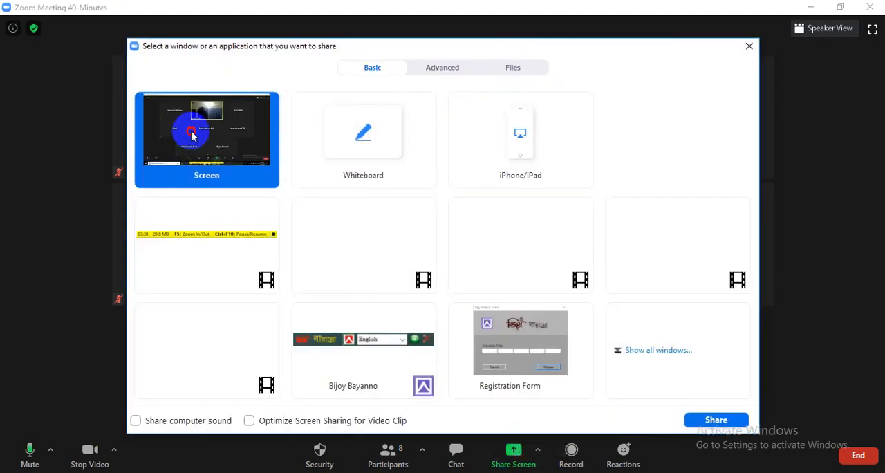
left_click(716, 420)
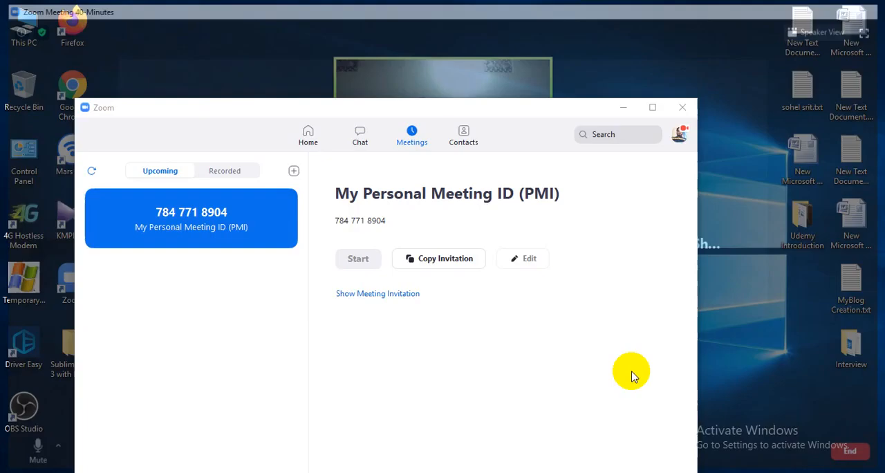
left_click(622, 108)
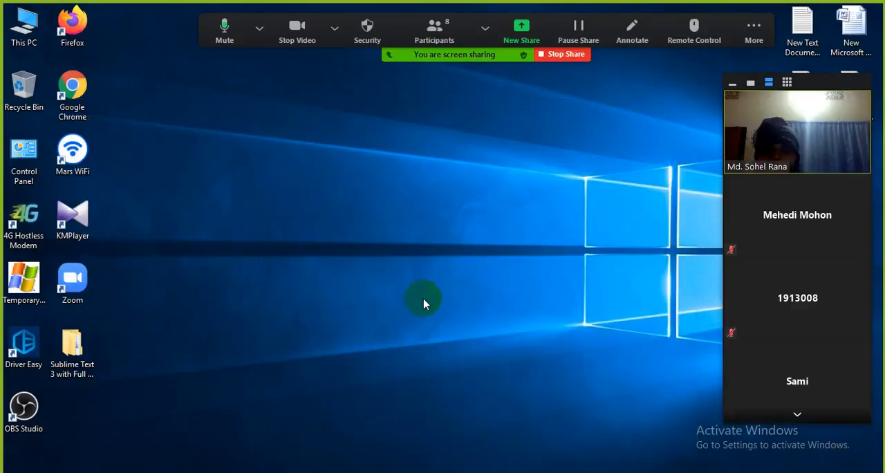
Bring the WordPress dashboard in Firefox back up and start a new share of the whole screen.
left_click(361, 472)
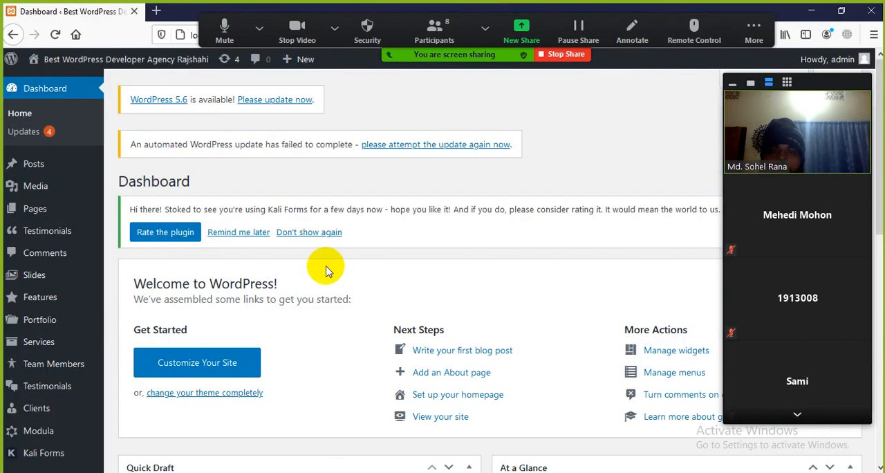
left_click(515, 27)
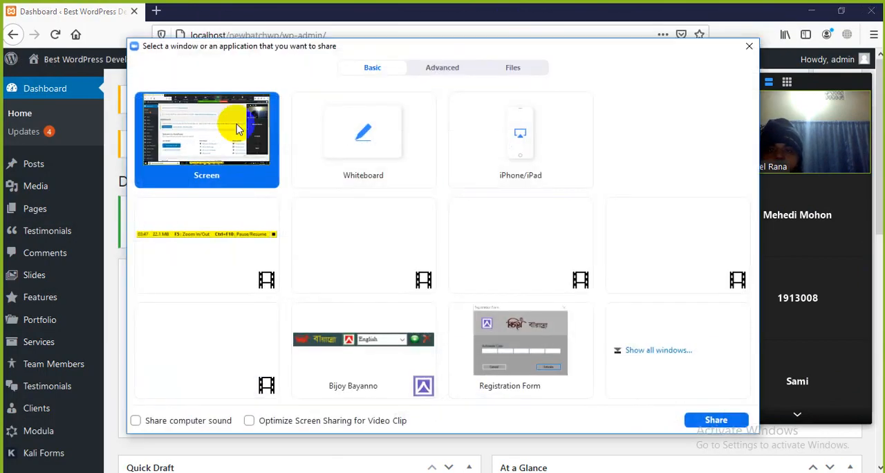
left_click(716, 421)
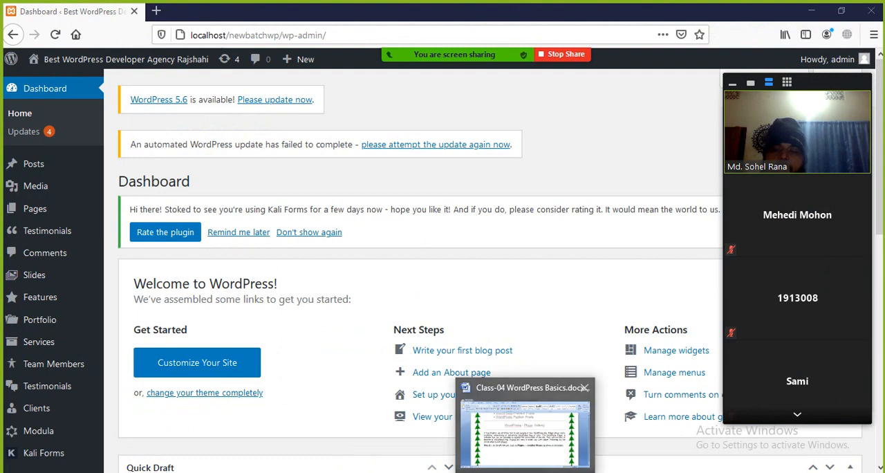
Open the list of installed plugins in the WordPress admin.
scroll(221, 253, "down", 3)
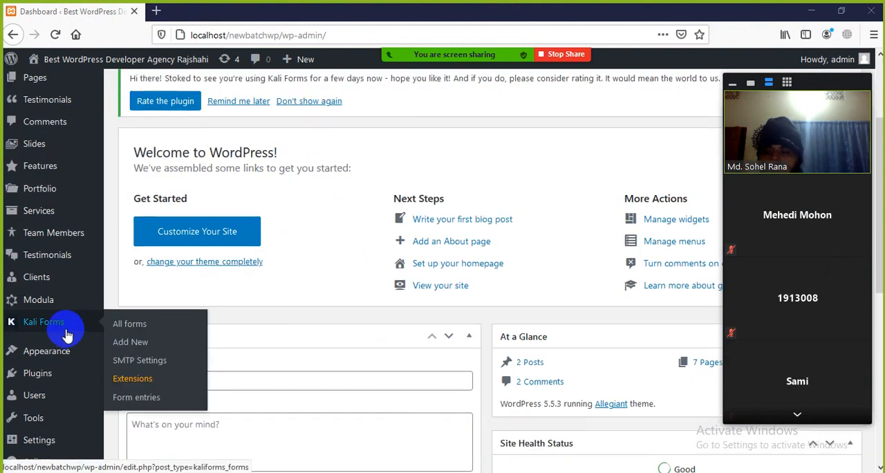
scroll(70, 337, "up", 3)
scroll(52, 170, "down", 3)
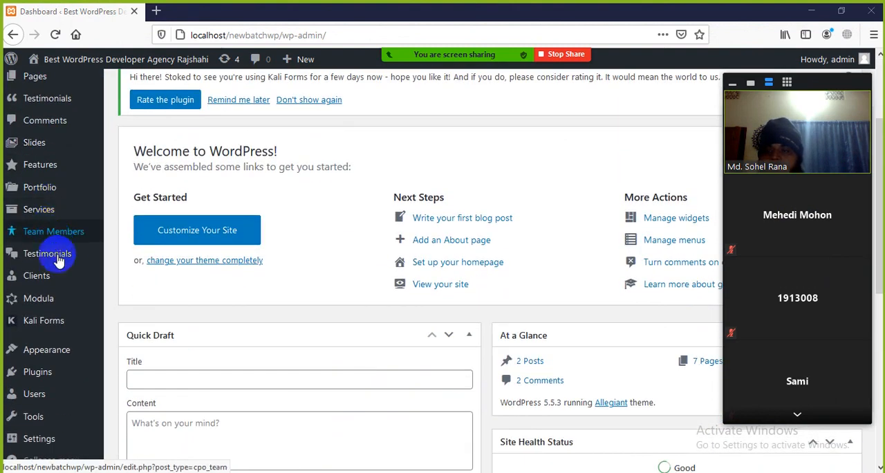
scroll(55, 249, "down", 3)
mouse_move(59, 348)
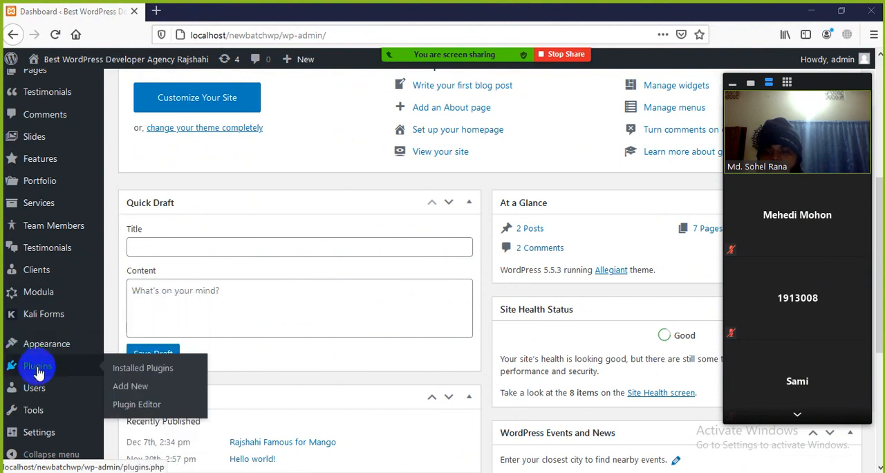
mouse_move(38, 371)
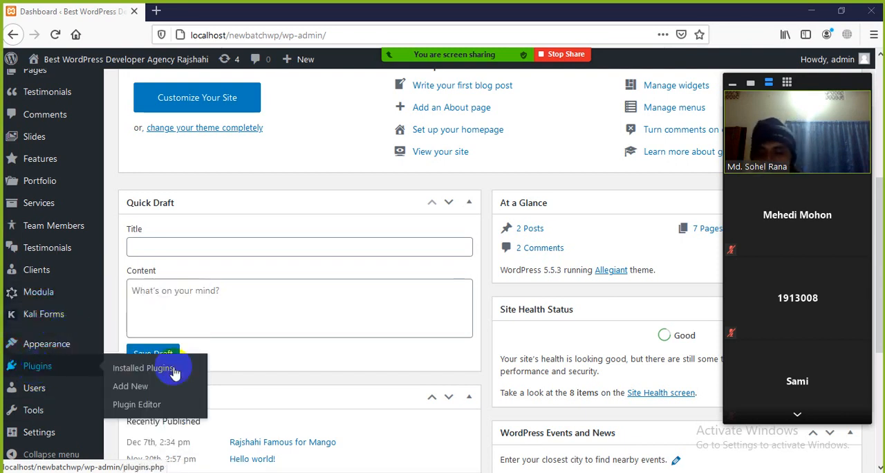
left_click(145, 372)
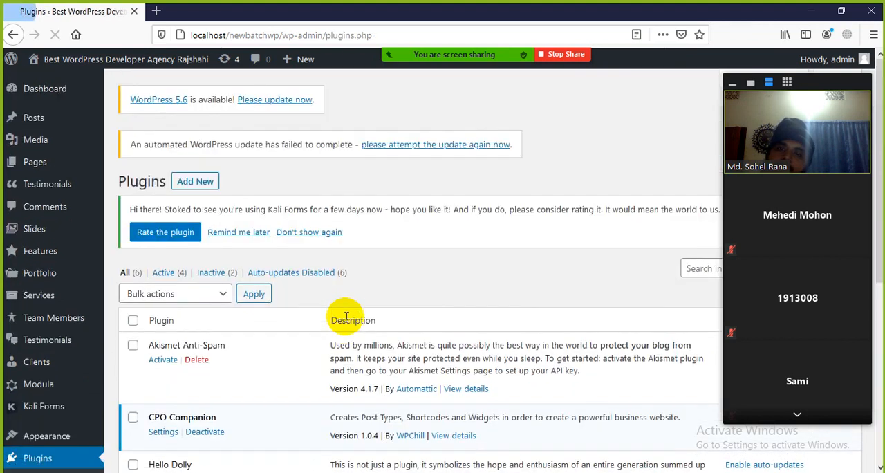
Review the installed plugins list, examining each plugin's name, description and its Activate, Deactivate, Delete or Uninstall options.
scroll(354, 242, "down", 5)
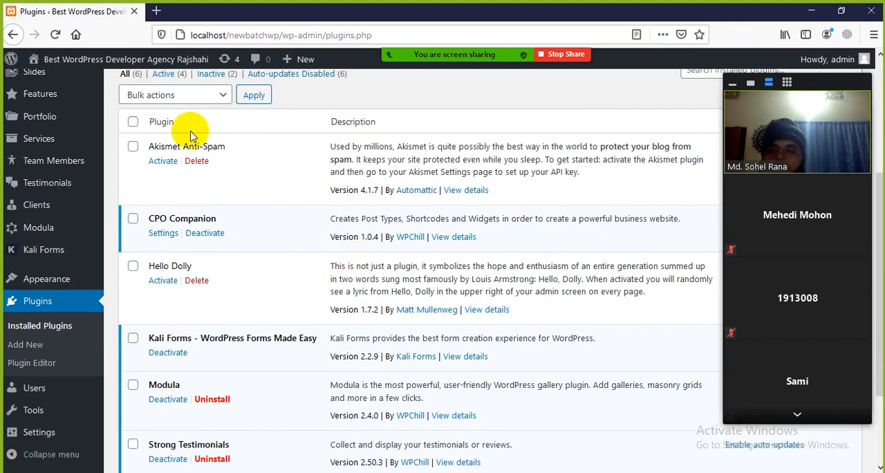
scroll(189, 168, "up", 1)
scroll(193, 239, "up", 1)
scroll(193, 242, "down", 1)
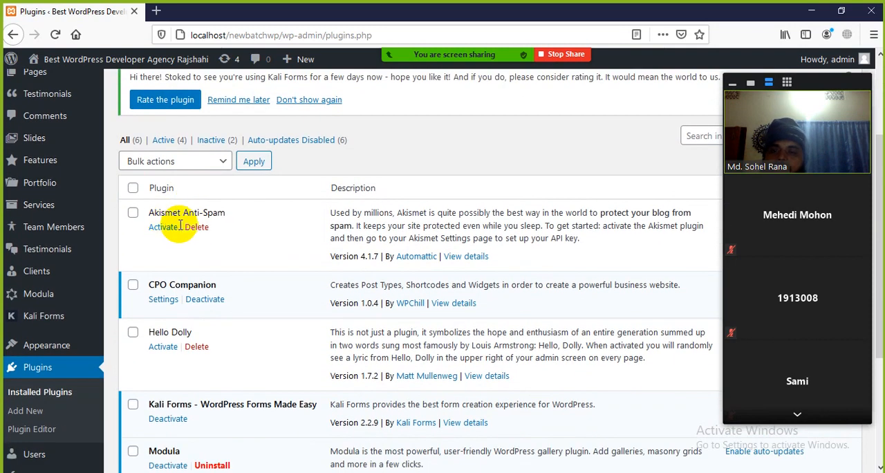
scroll(222, 231, "down", 2)
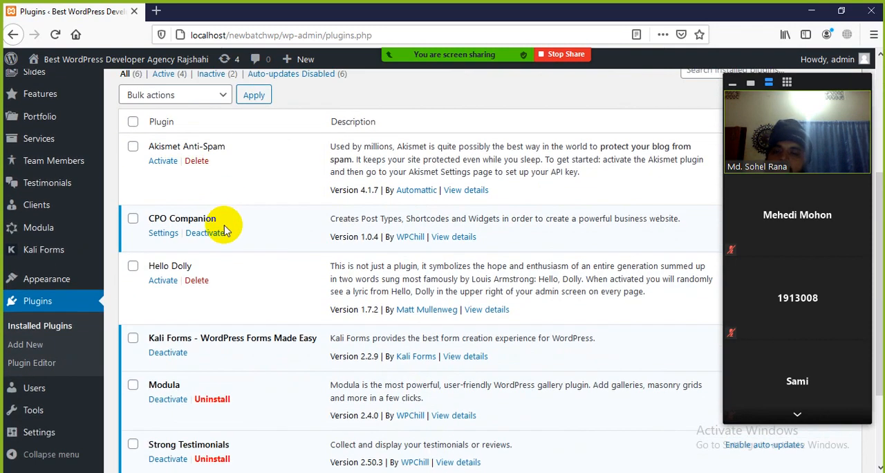
scroll(216, 232, "down", 2)
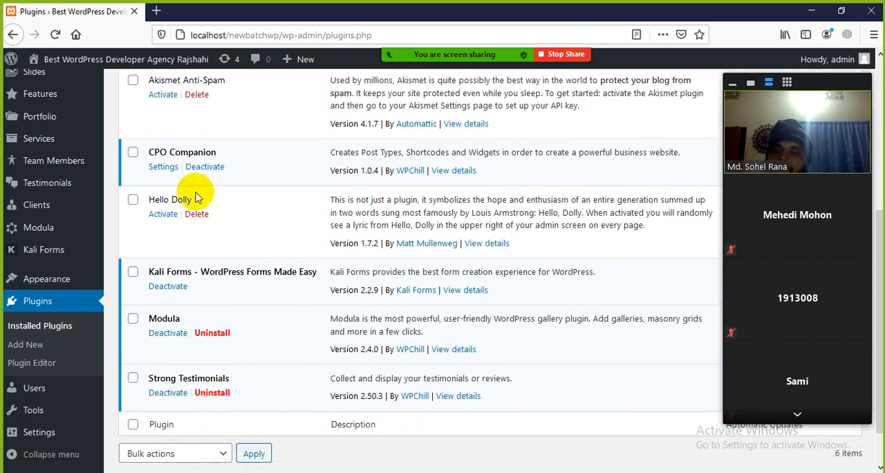
scroll(207, 236, "down", 2)
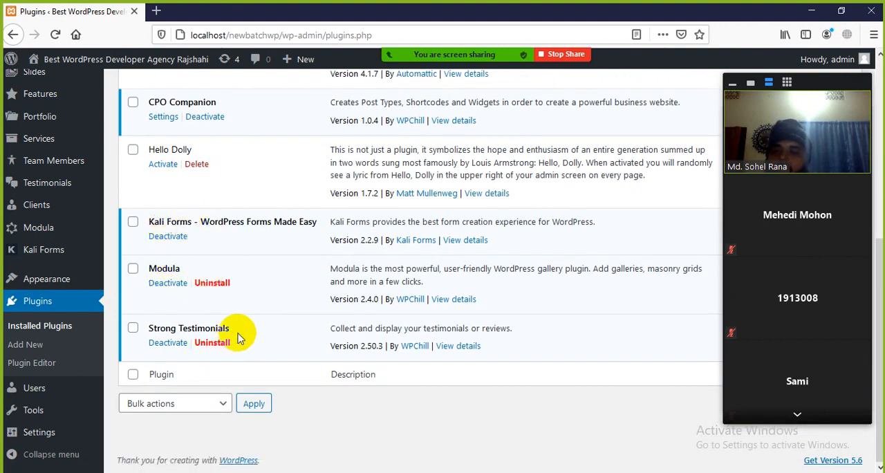
scroll(231, 342, "up", 6)
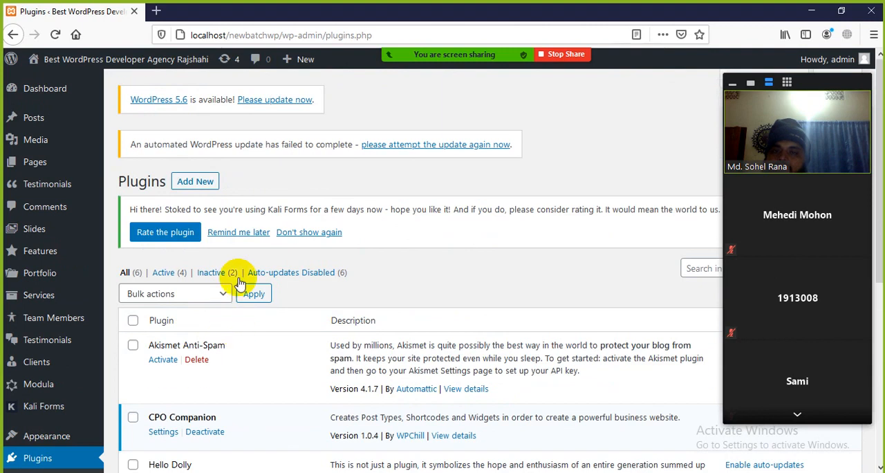
scroll(236, 287, "down", 6)
scroll(239, 349, "up", 5)
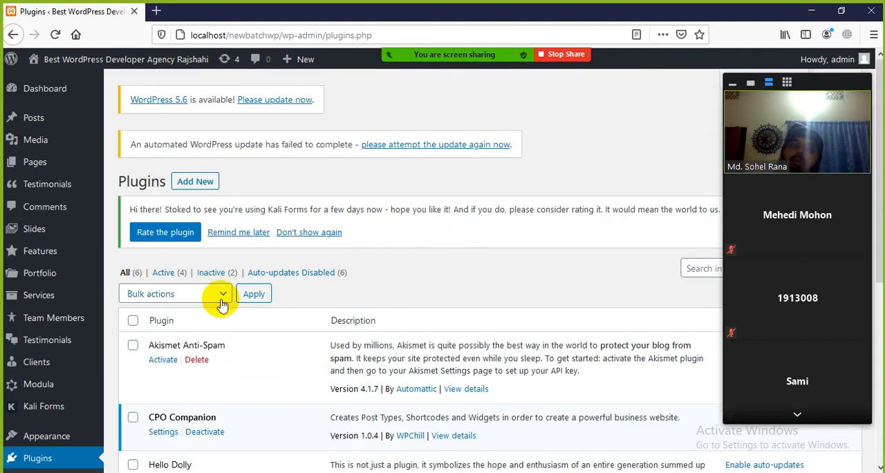
Open the WordPress page for adding a new plugin.
scroll(42, 346, "down", 2)
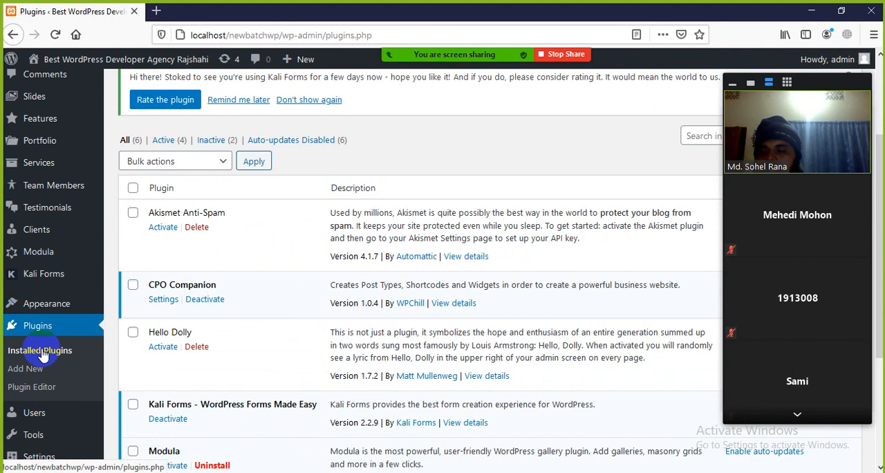
left_click(25, 372)
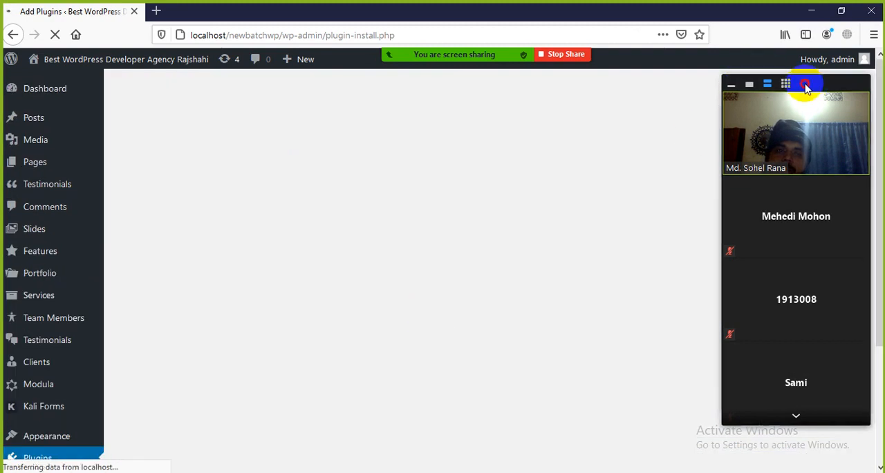
Move the floating Zoom video panel off the window's edge and collapse it to its minimal view.
left_click_drag(806, 86, 749, 104)
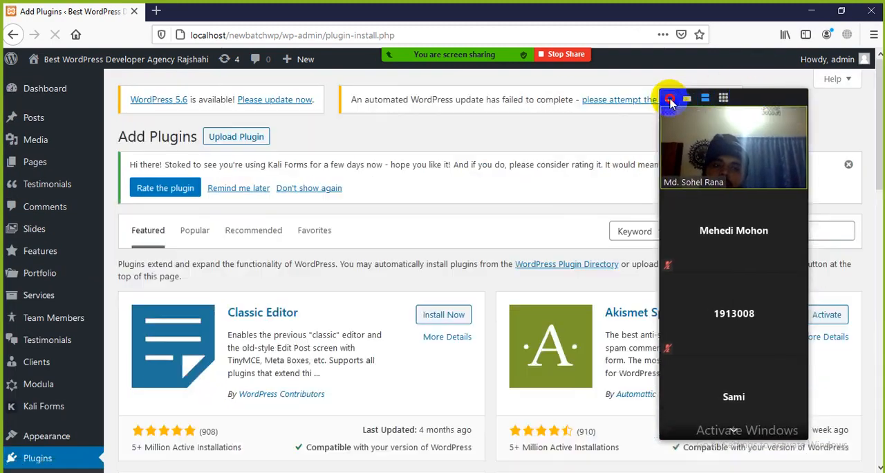
left_click(669, 99)
Review the featured plugins on the Add Plugins page, examining each one's name, description, rating and install option.
scroll(464, 228, "down", 3)
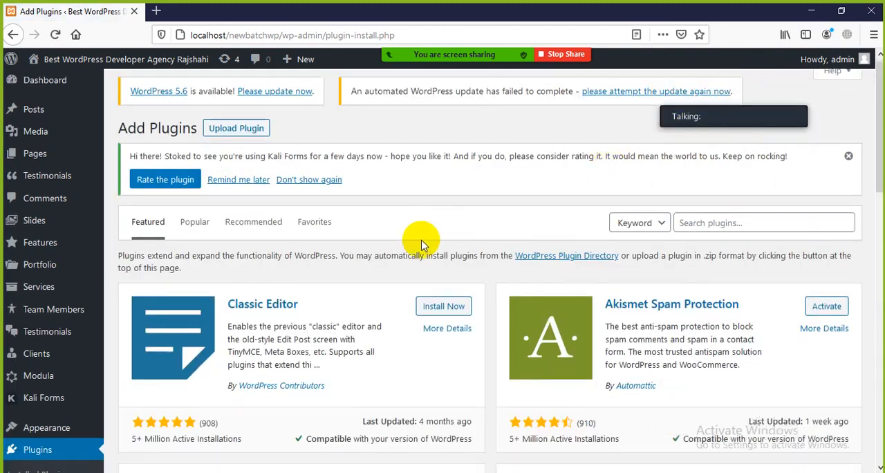
scroll(400, 257, "down", 3)
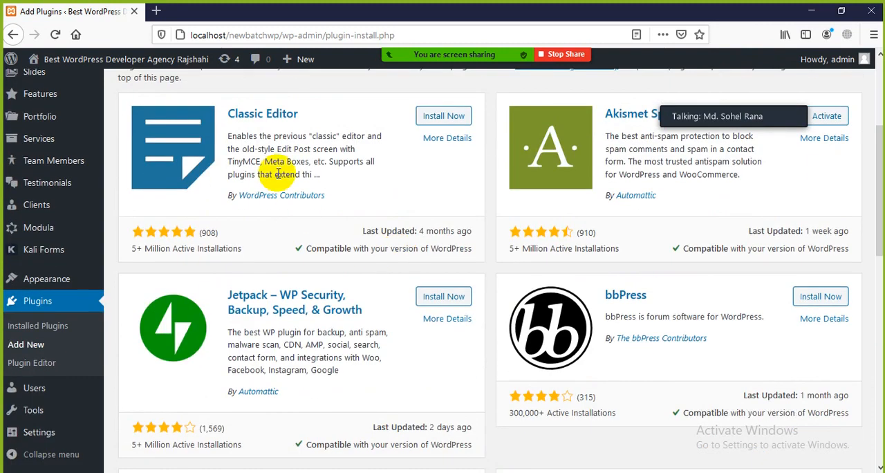
scroll(415, 166, "up", 3)
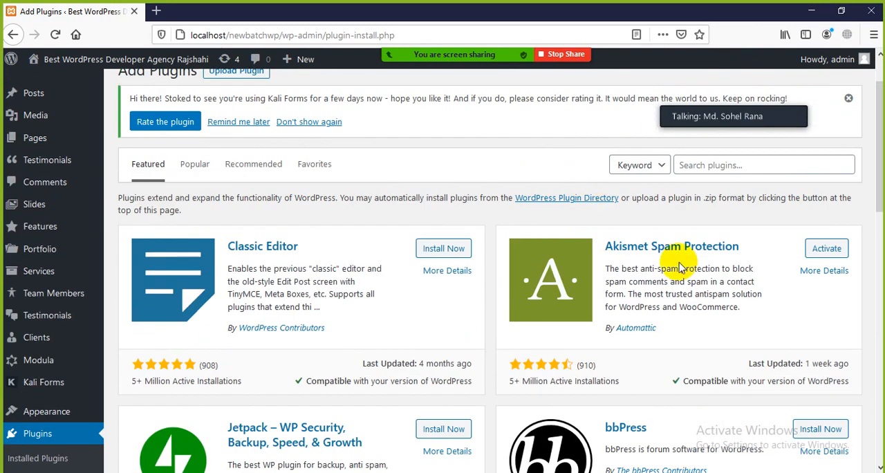
scroll(642, 256, "down", 5)
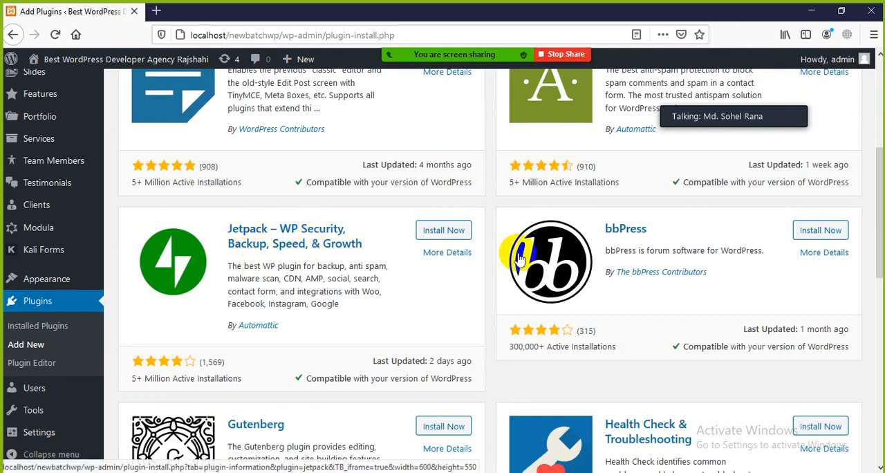
scroll(639, 237, "down", 6)
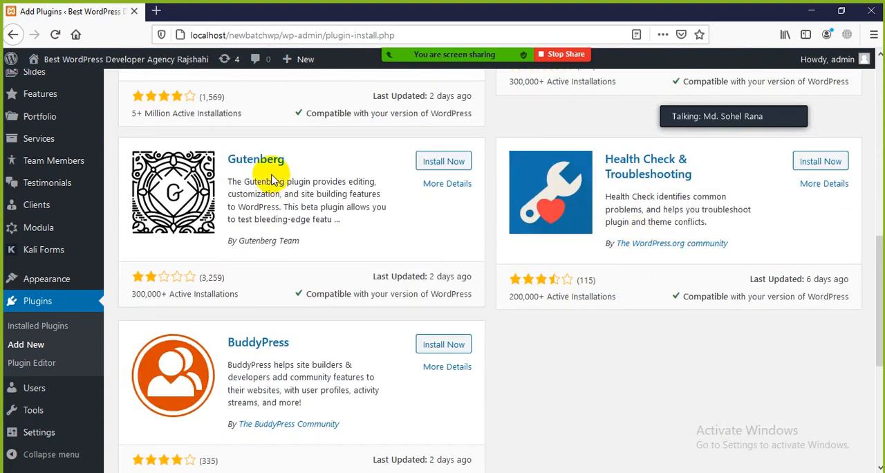
scroll(257, 412, "down", 5)
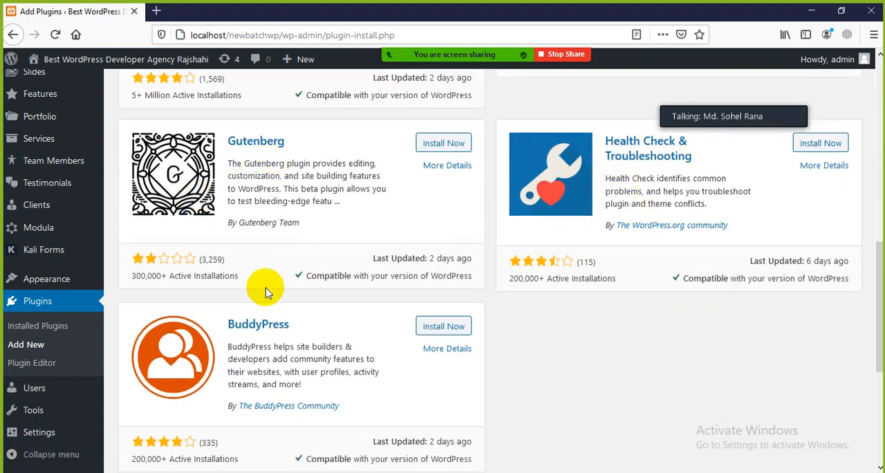
scroll(267, 307, "up", 10)
scroll(326, 278, "up", 5)
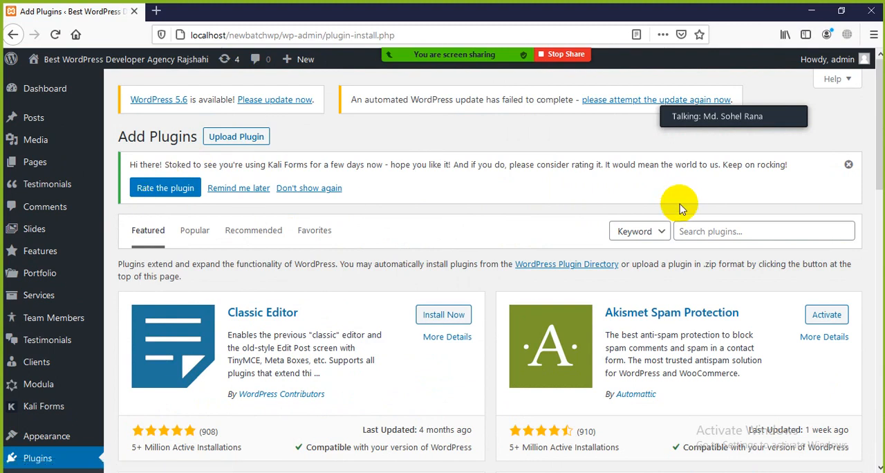
Dismiss the Kali Forms rating notice and search the available plugins for "slider", looking through the matching plugins.
left_click(849, 164)
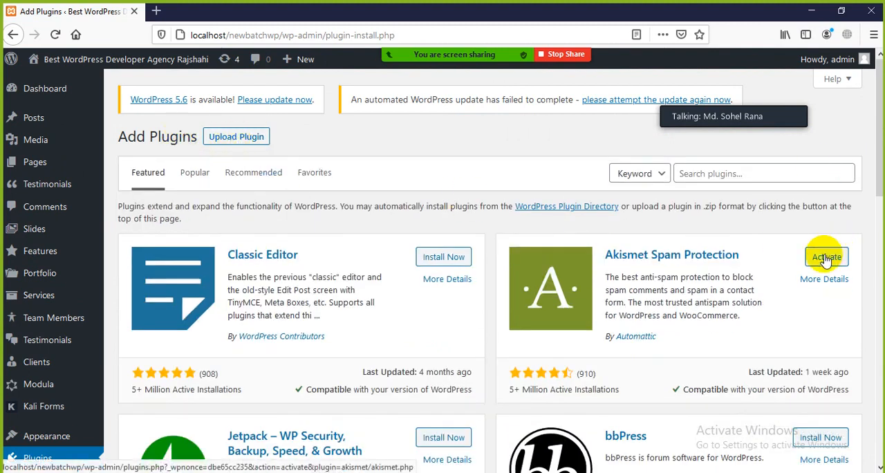
left_click(751, 173)
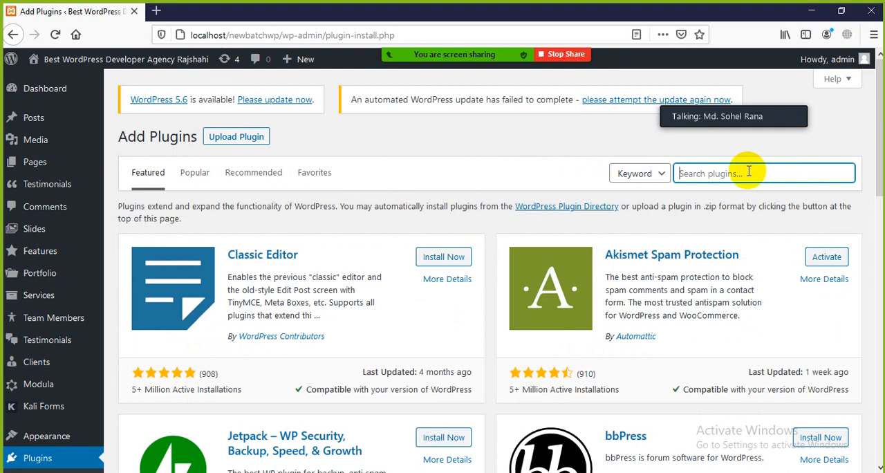
type("slider")
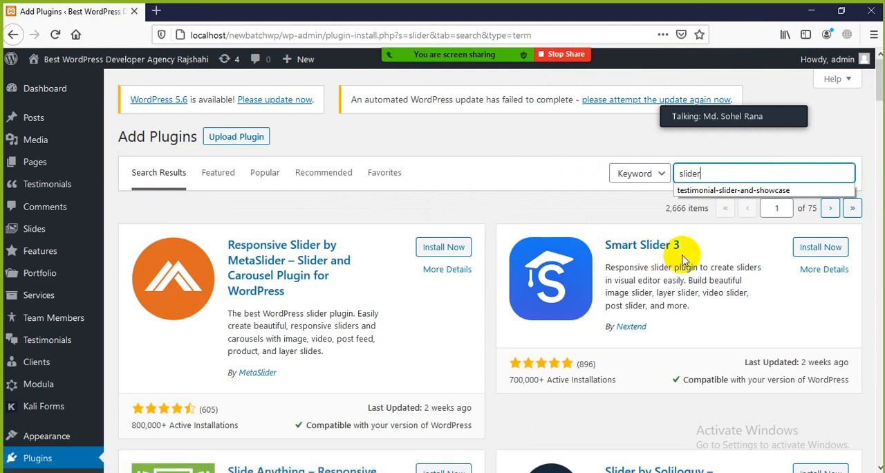
scroll(683, 256, "down", 3)
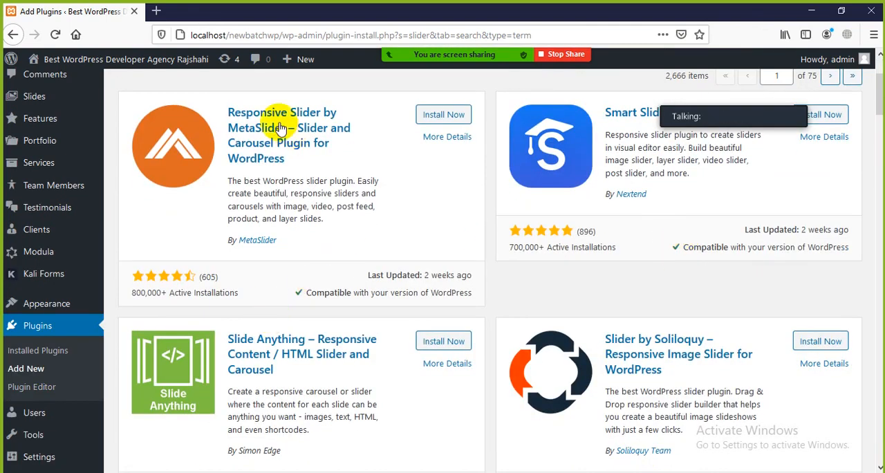
scroll(498, 152, "down", 6)
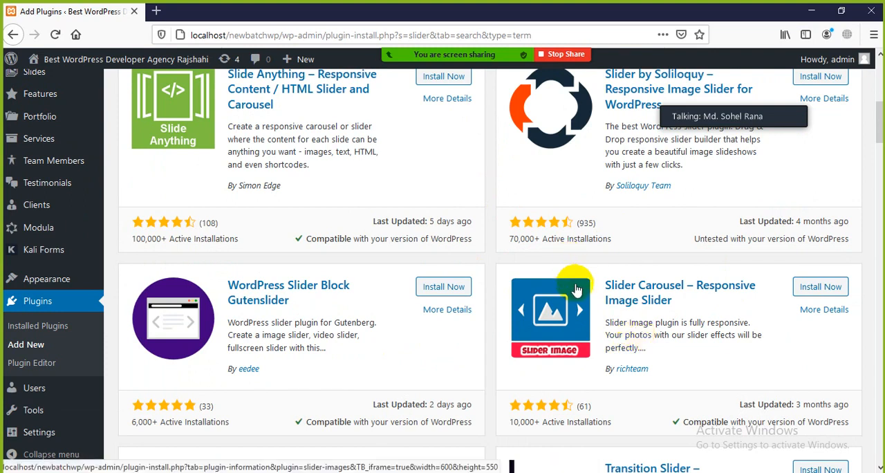
scroll(581, 294, "up", 2)
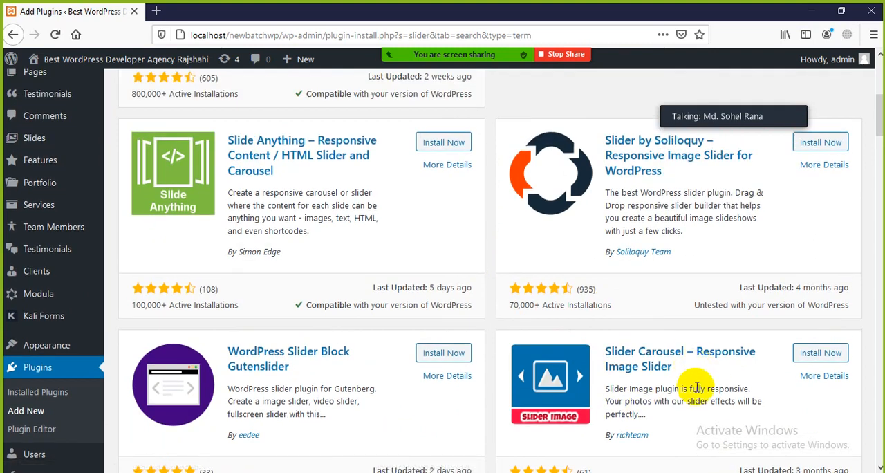
scroll(515, 302, "up", 10)
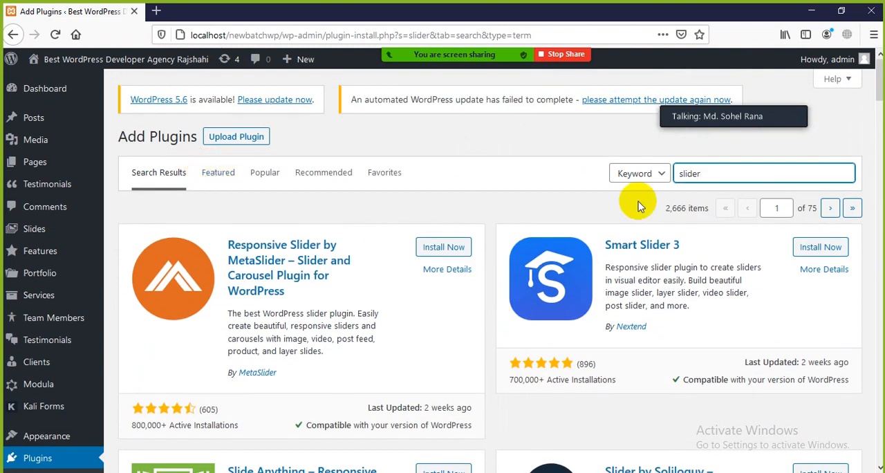
Return to the Featured plugins and look through the whole selection.
left_click(217, 173)
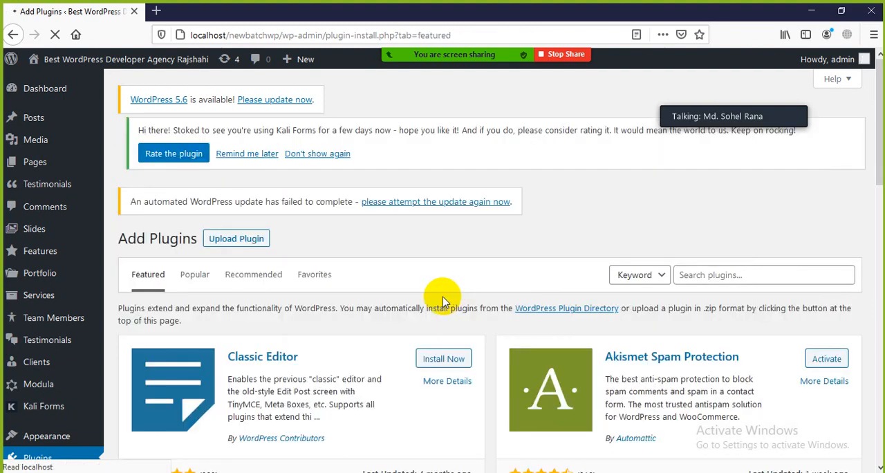
scroll(435, 292, "down", 5)
scroll(398, 262, "down", 2)
scroll(397, 263, "down", 8)
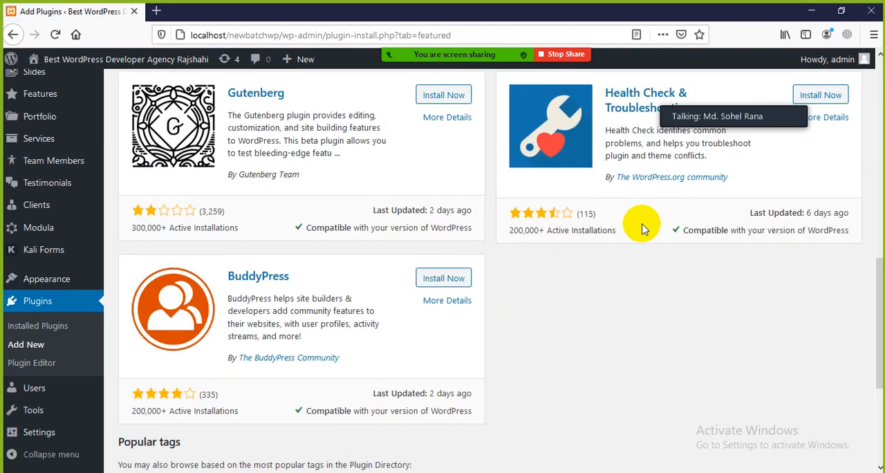
scroll(363, 277, "up", 9)
scroll(363, 276, "up", 6)
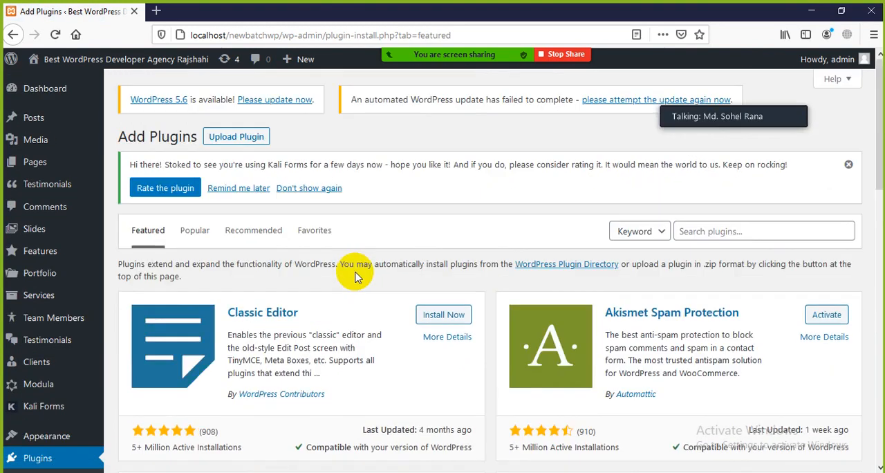
Show the Popular plugins on the Add Plugins page.
left_click(192, 231)
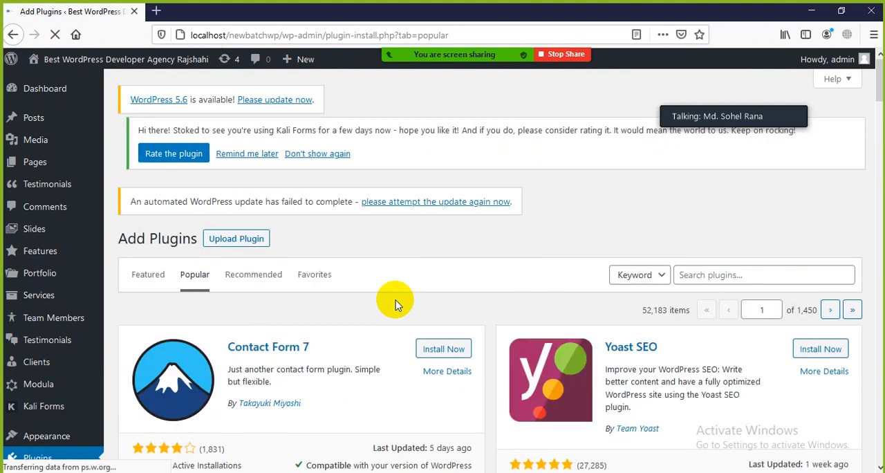
scroll(395, 300, "down", 6)
scroll(271, 174, "up", 3)
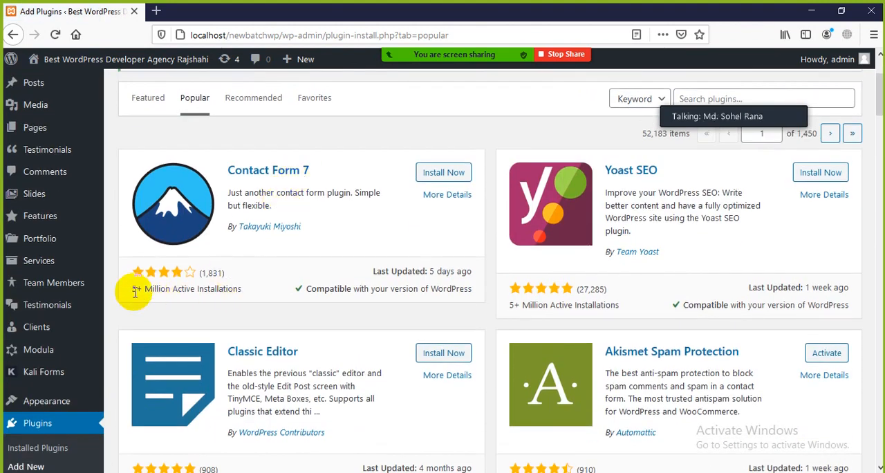
Examine the Contact Form 7 entry, highlighting its plugin name and its number of active installations.
left_click_drag(133, 290, 247, 296)
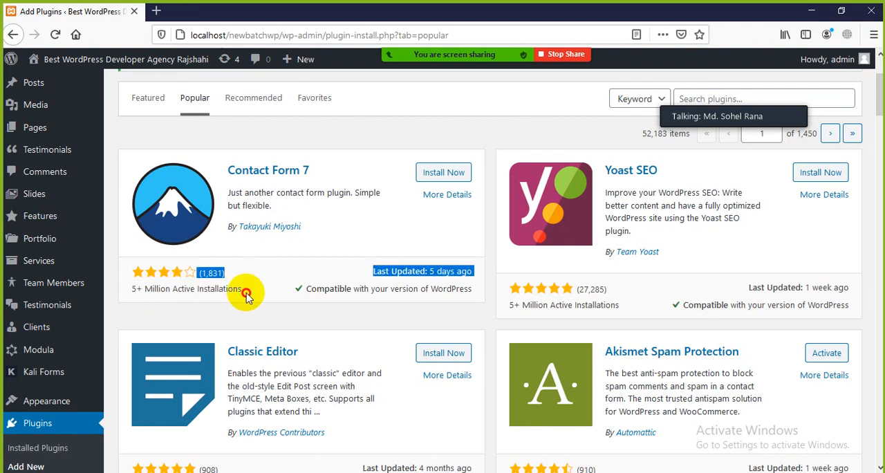
left_click(250, 295)
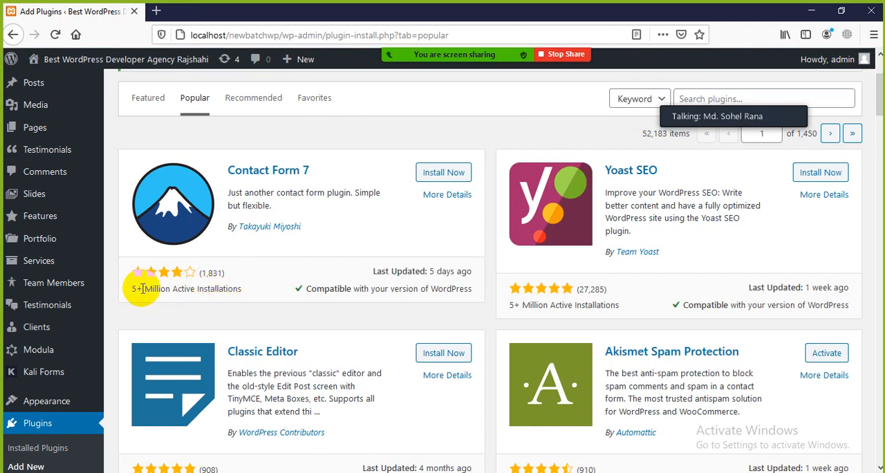
left_click_drag(134, 288, 237, 293)
left_click(250, 295)
left_click(133, 290)
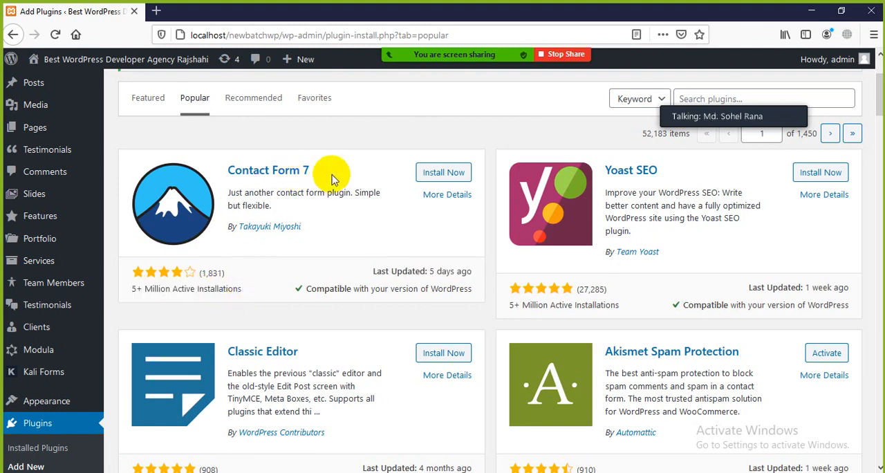
left_click_drag(332, 176, 225, 172)
left_click(272, 326)
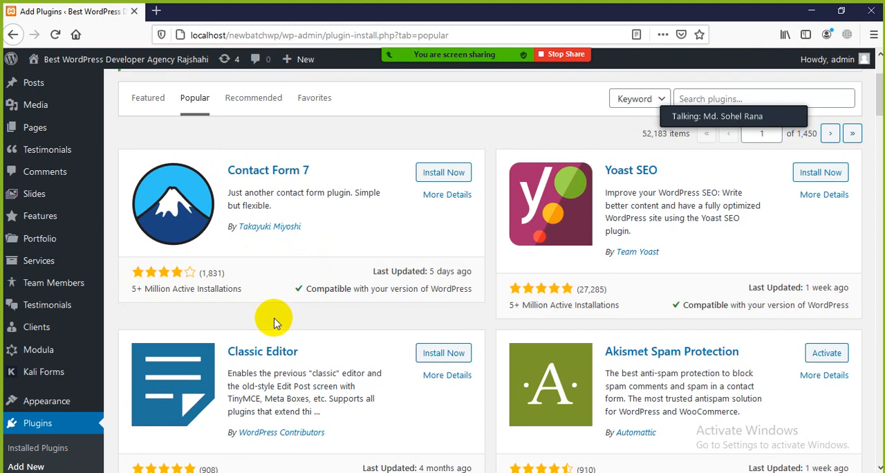
left_click_drag(130, 289, 227, 292)
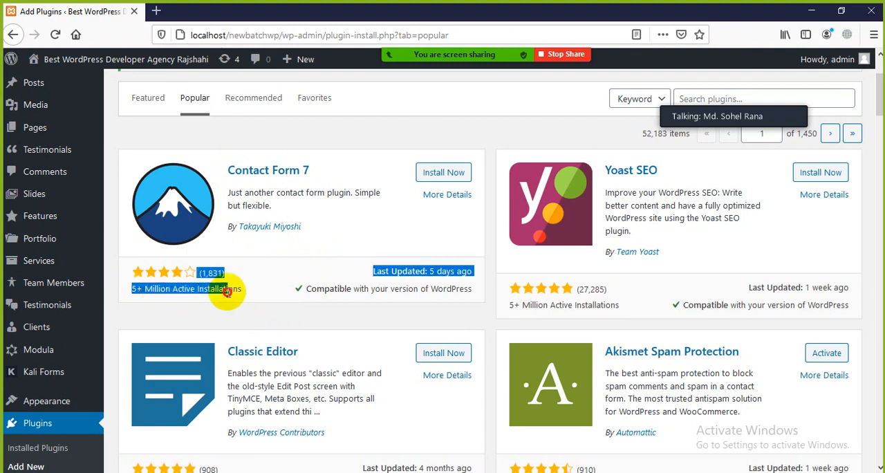
left_click(307, 308)
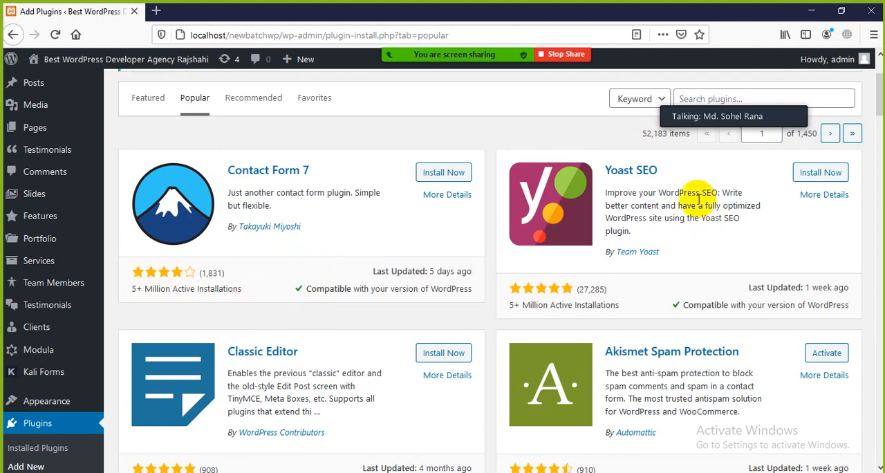
Examine the remaining popular plugins from Yoast SEO to Wordfence Security, highlighting the Yoast SEO name and the Wordfence author.
left_click_drag(672, 176, 597, 166)
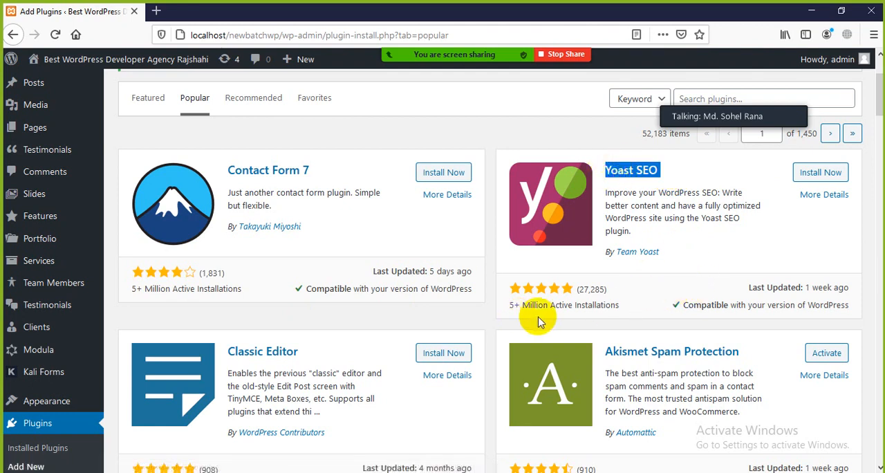
scroll(417, 330, "down", 3)
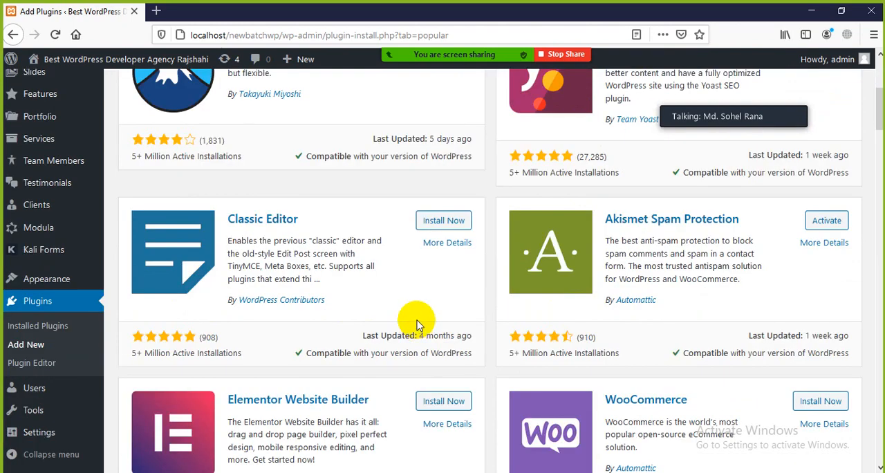
scroll(636, 263, "down", 6)
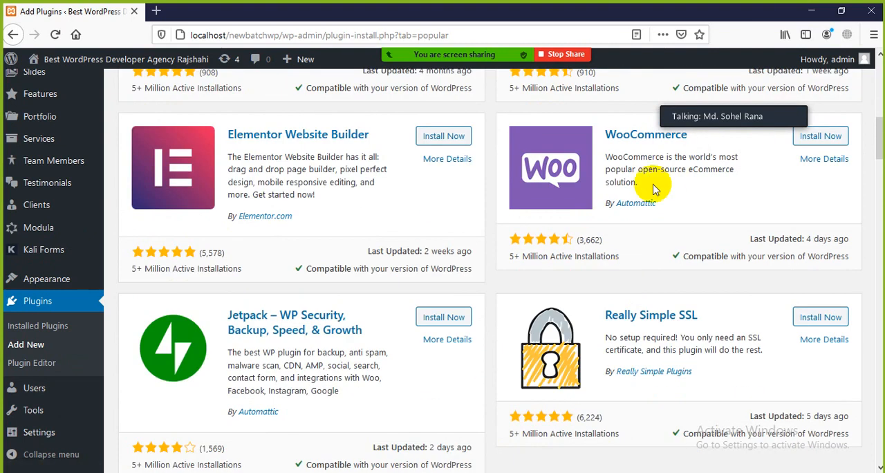
scroll(221, 231, "down", 2)
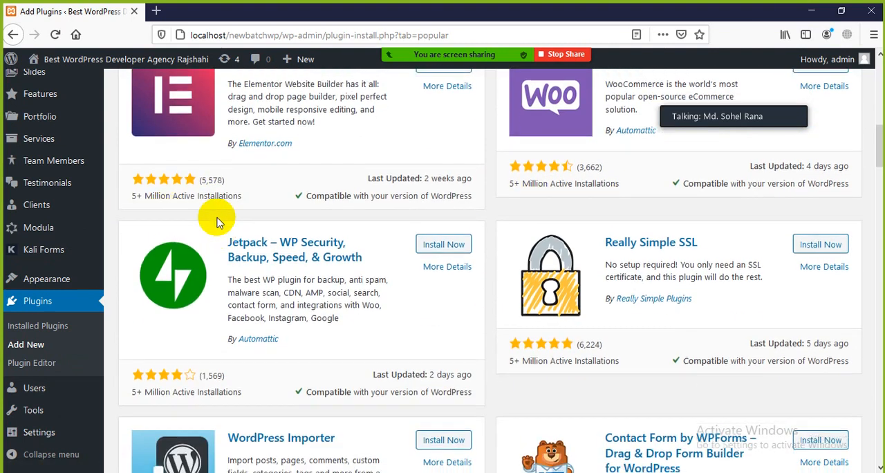
scroll(216, 222, "down", 3)
scroll(593, 228, "down", 6)
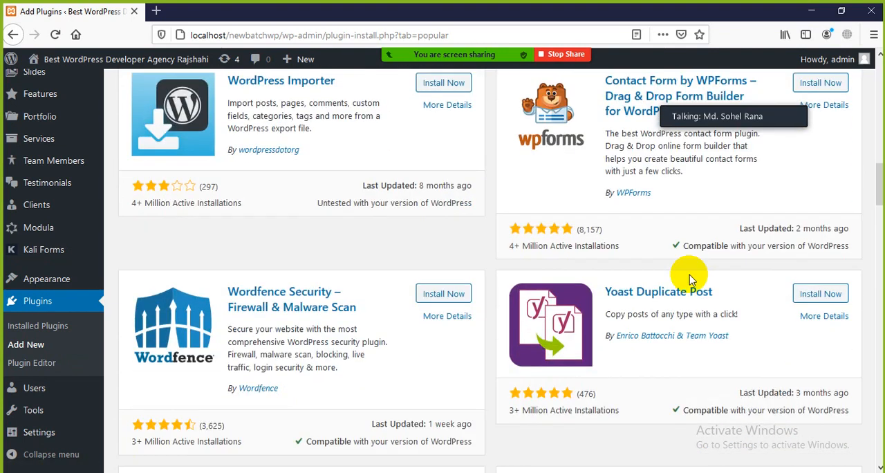
scroll(689, 280, "down", 1)
scroll(533, 214, "up", 4)
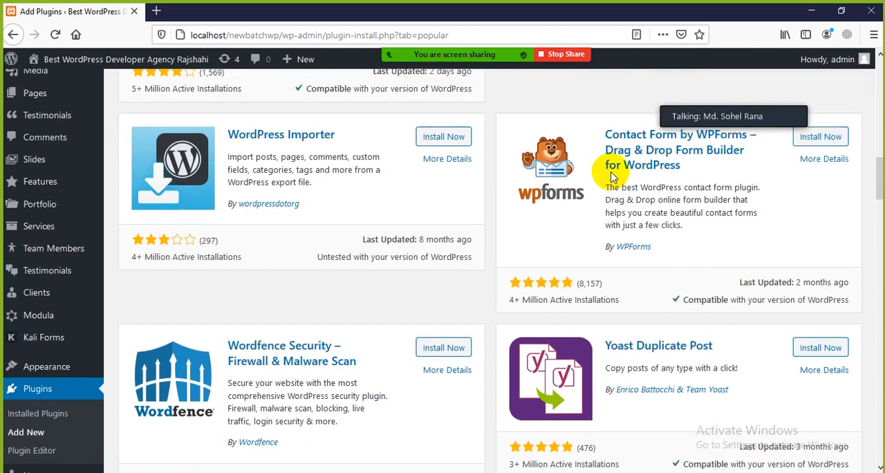
scroll(469, 281, "down", 5)
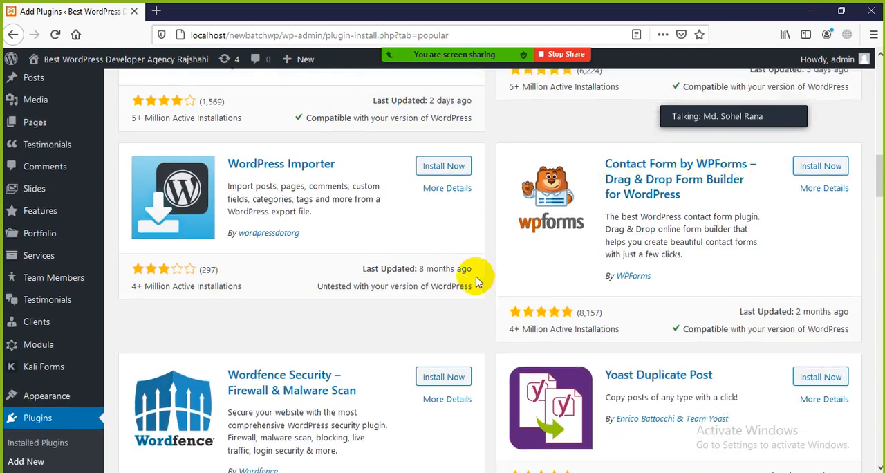
scroll(378, 274, "down", 2)
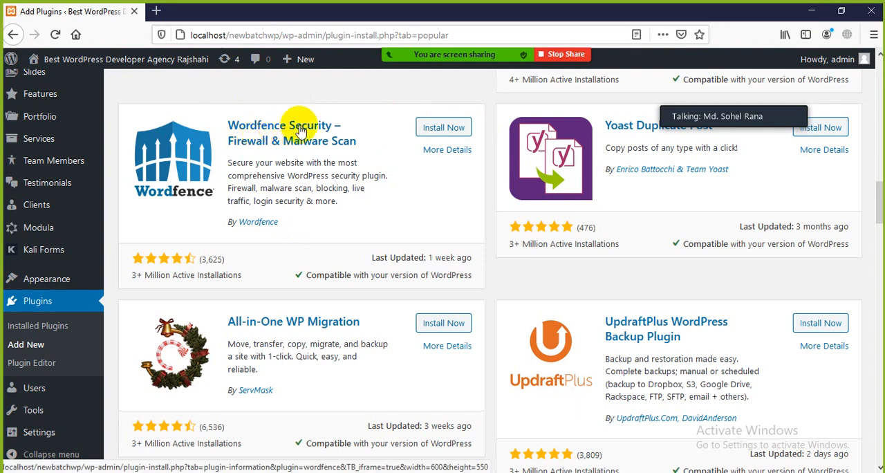
left_click_drag(291, 227, 239, 227)
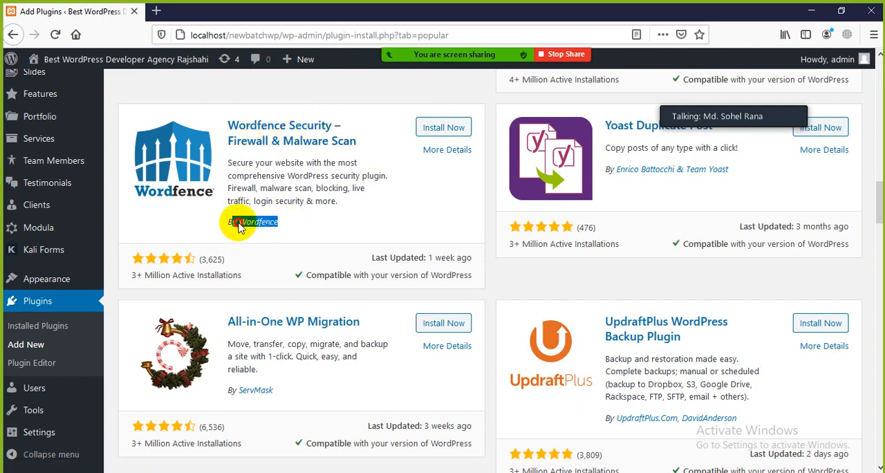
Examine the Wordfence Security entry's number of active installations, highlighting that text.
left_click(275, 222)
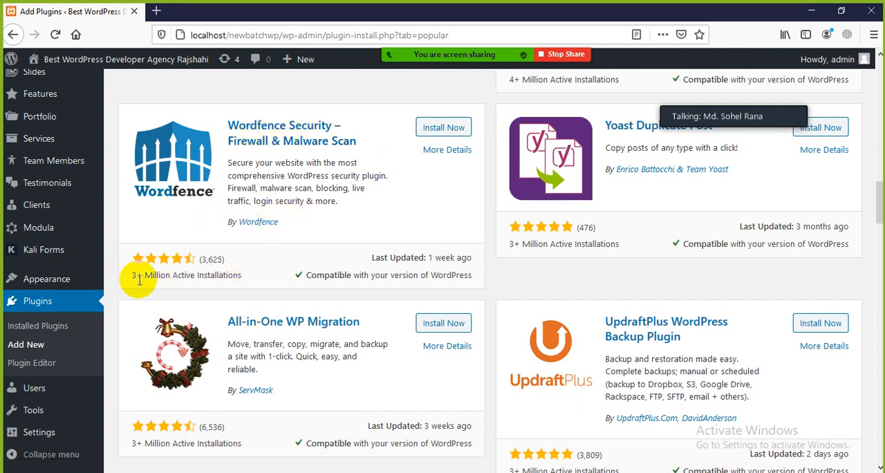
left_click_drag(131, 280, 234, 276)
left_click(252, 280)
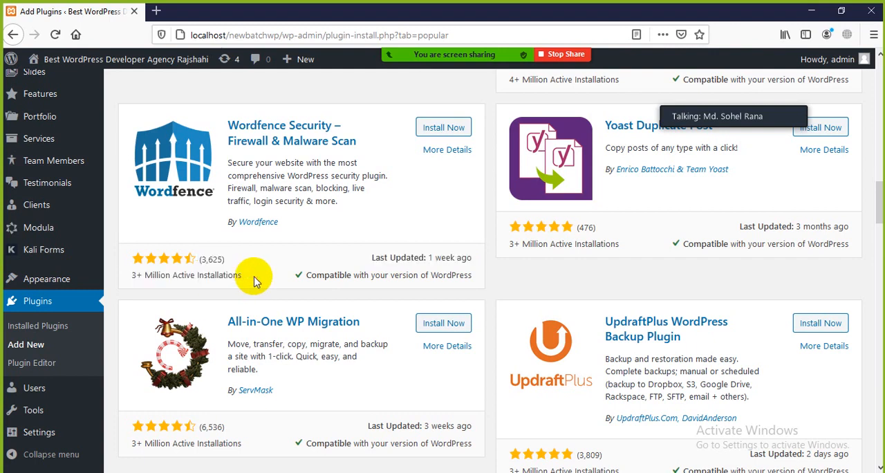
Look through the remaining popular plugins from All-in-One WP Migration to the end of the list and return to the start.
scroll(646, 229, "down", 3)
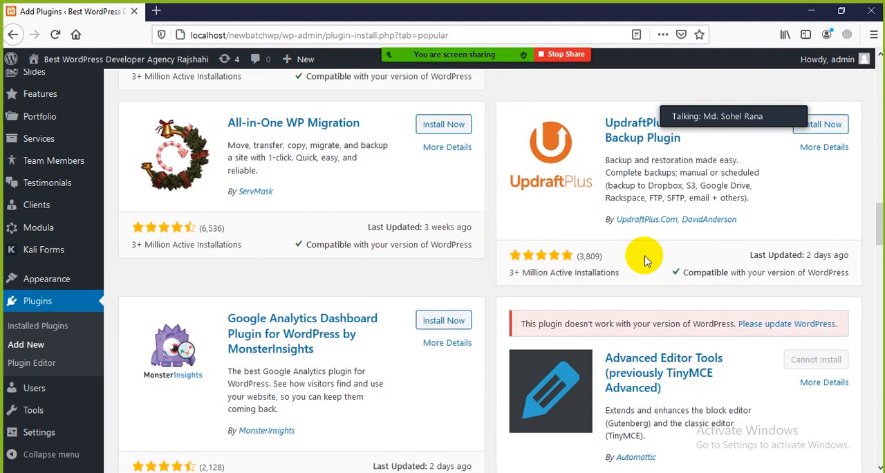
scroll(409, 277, "up", 2)
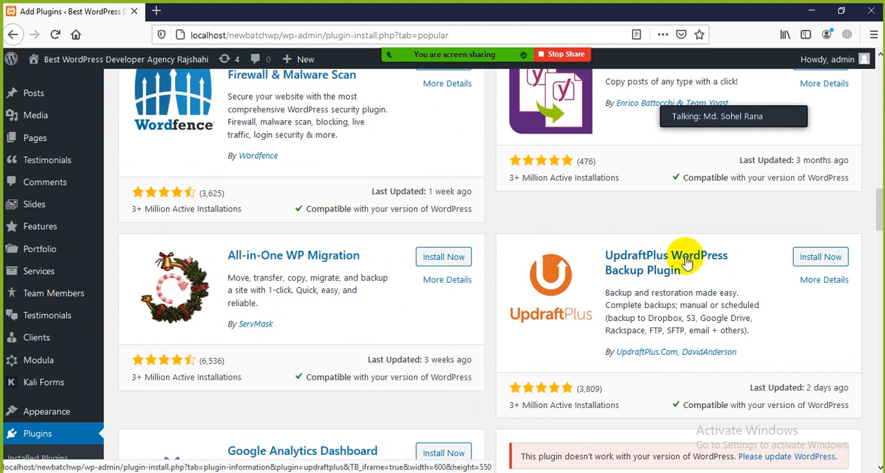
scroll(395, 303, "down", 5)
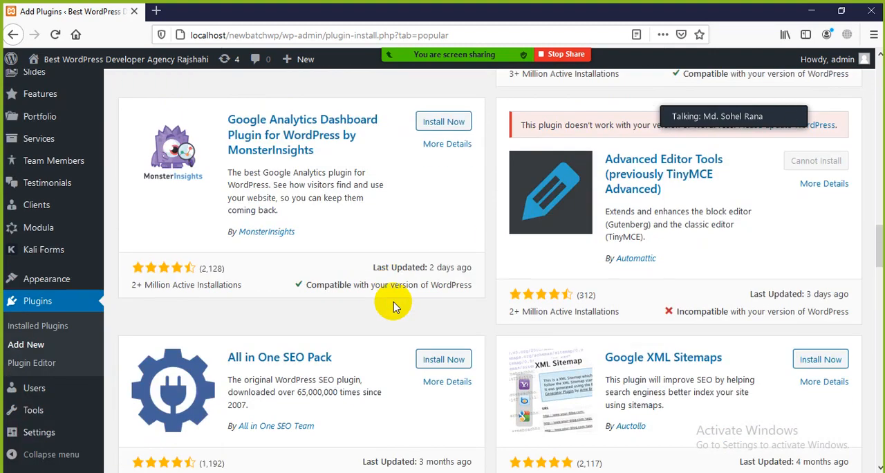
scroll(271, 276, "down", 3)
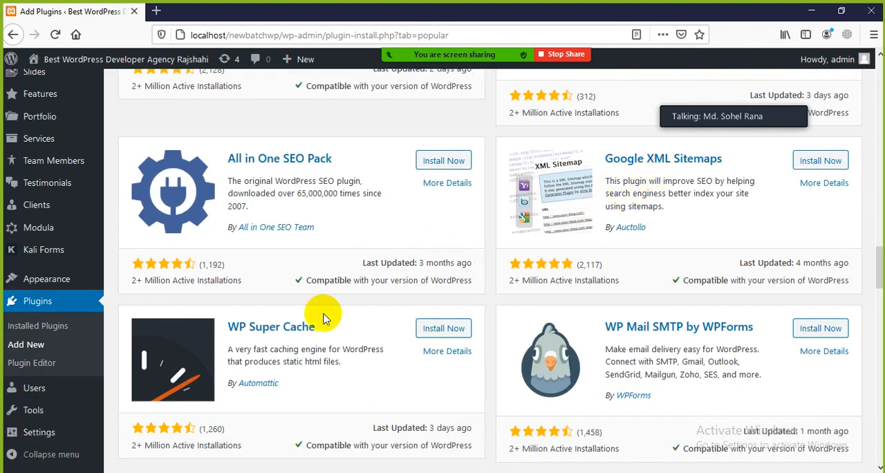
scroll(323, 310, "down", 2)
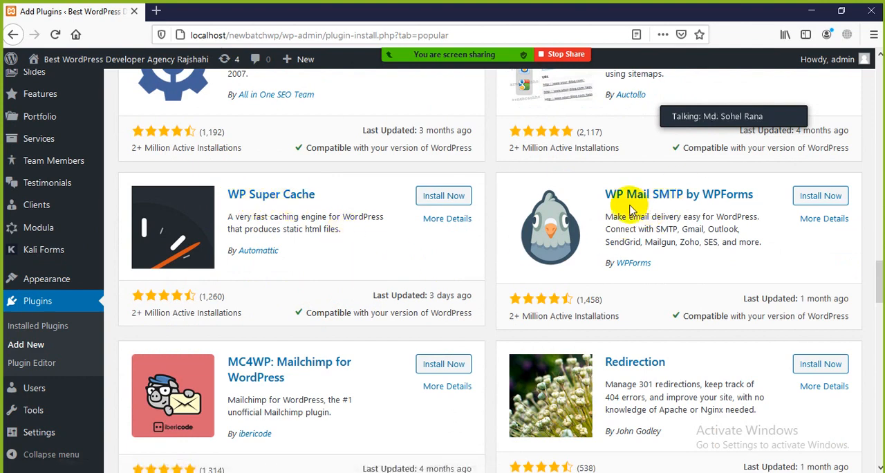
scroll(339, 297, "down", 4)
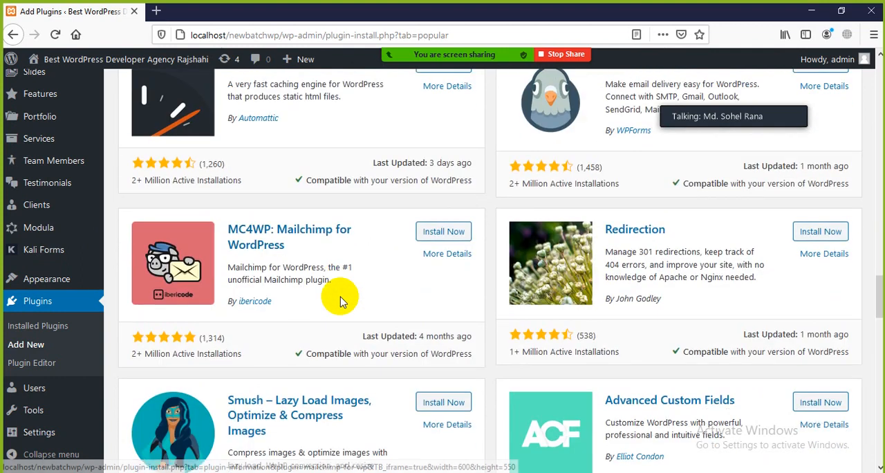
scroll(402, 336, "down", 3)
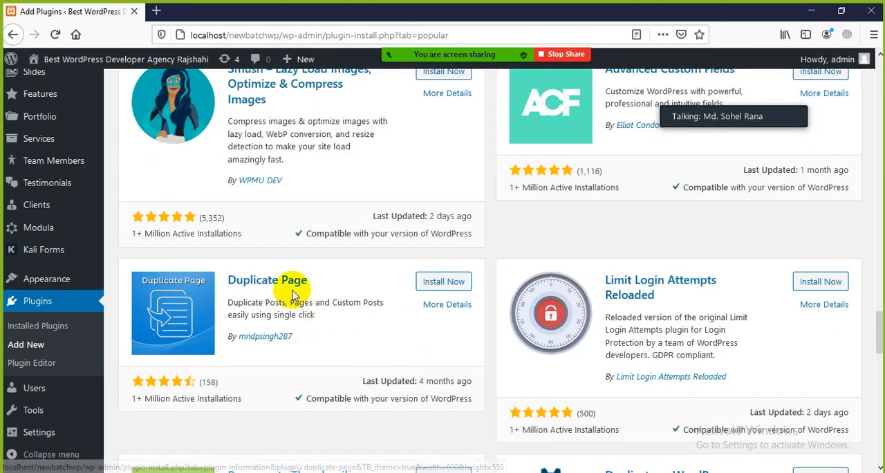
scroll(291, 294, "down", 5)
scroll(312, 308, "down", 2)
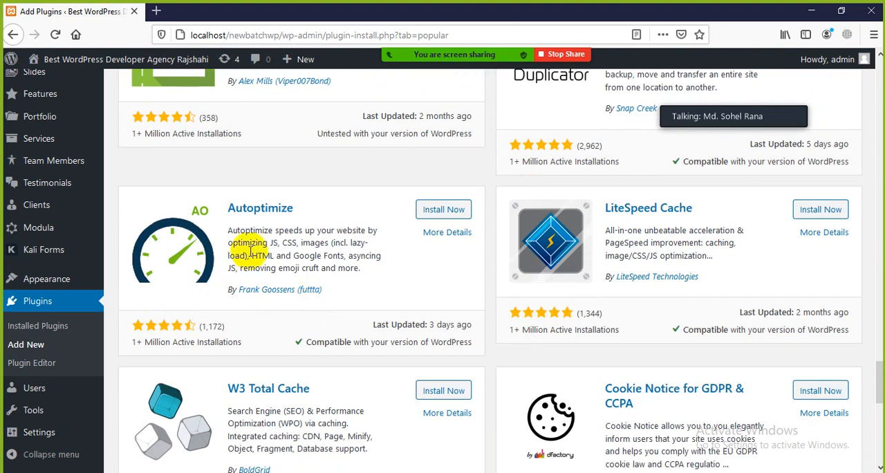
scroll(346, 264, "down", 4)
scroll(471, 256, "up", 4)
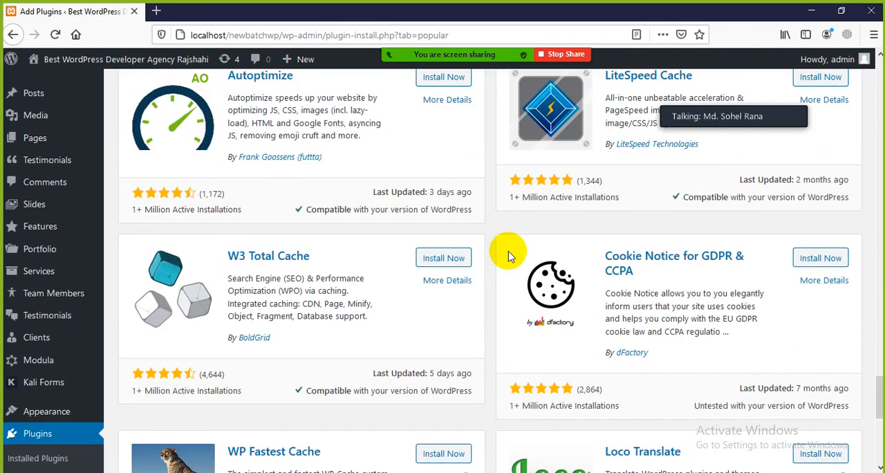
scroll(371, 297, "down", 4)
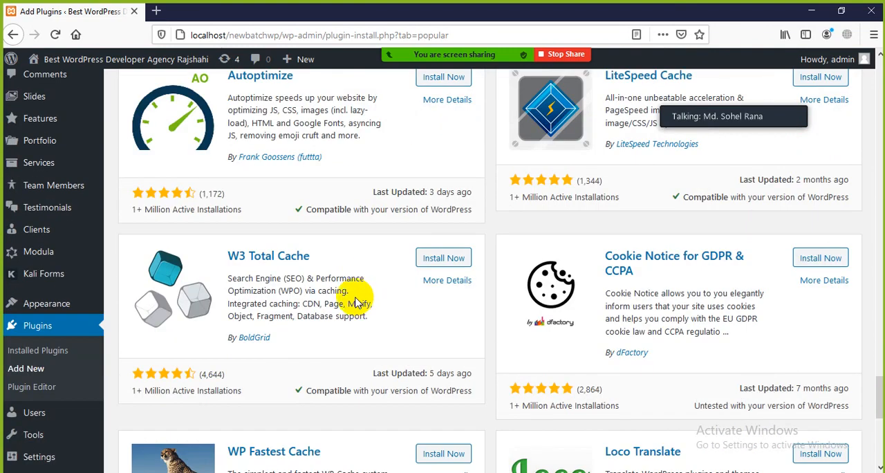
scroll(319, 208, "down", 2)
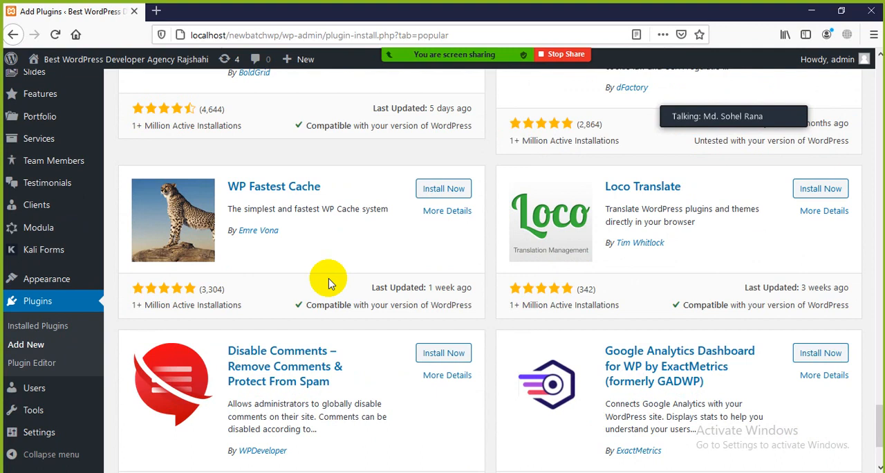
scroll(300, 228, "down", 2)
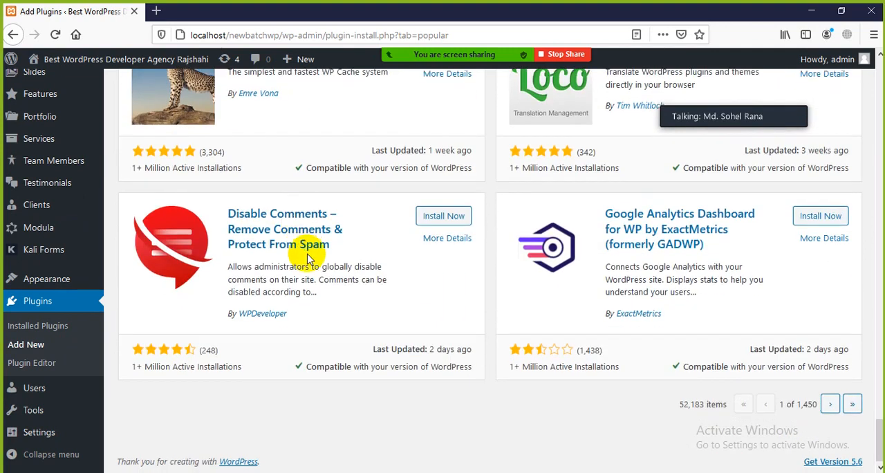
scroll(353, 270, "up", 15)
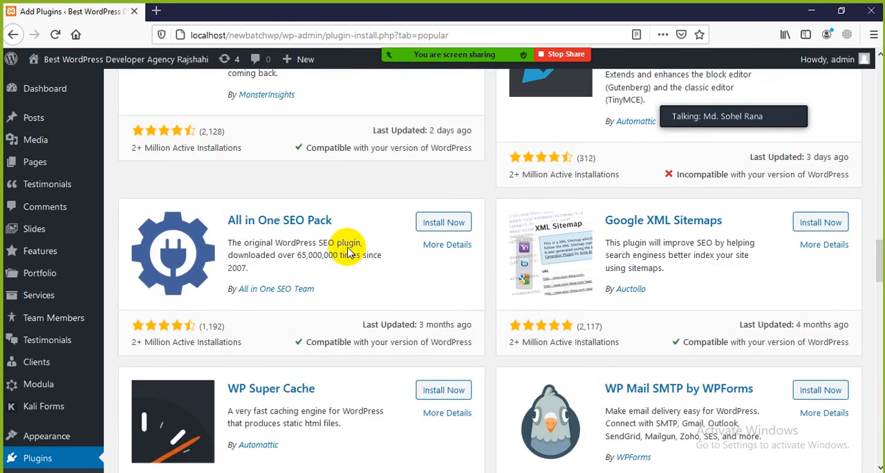
scroll(348, 253, "up", 10)
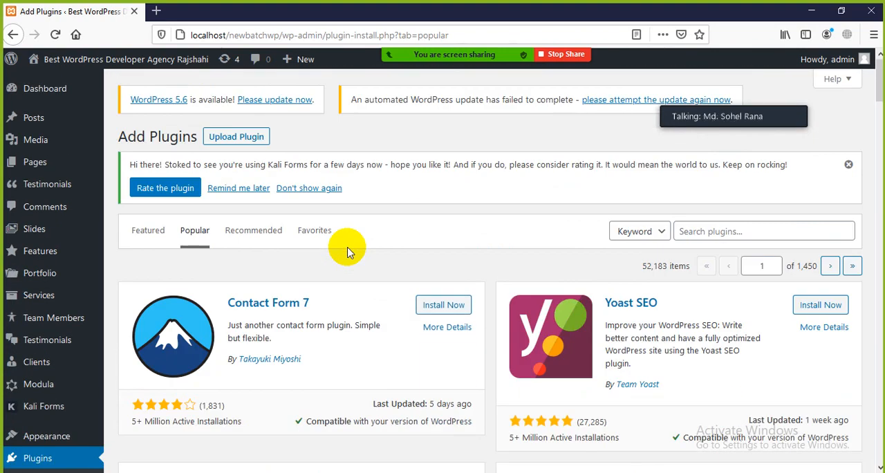
Show the Recommended plugins and look over the first entries, from WooCommerce to WP Mail SMTP.
left_click(256, 230)
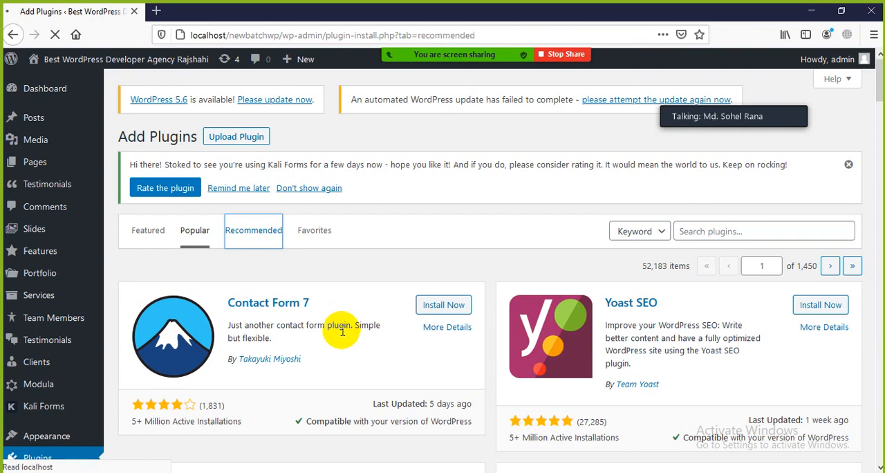
scroll(342, 340, "down", 2)
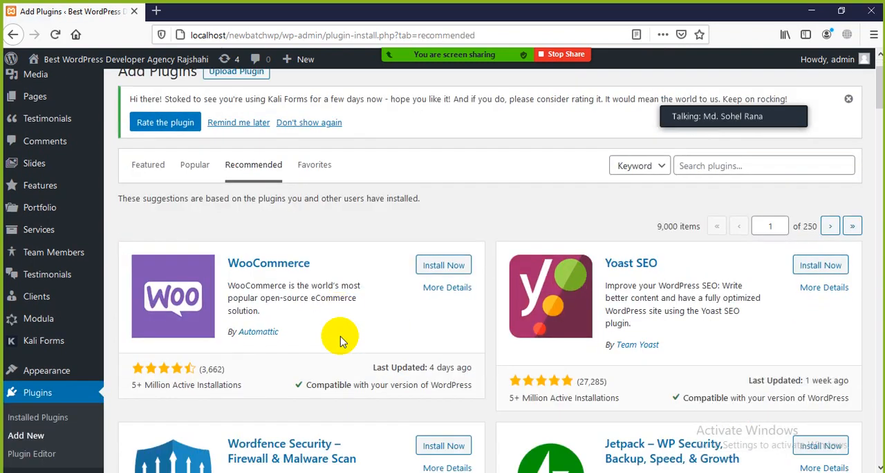
scroll(630, 208, "down", 3)
scroll(631, 208, "down", 12)
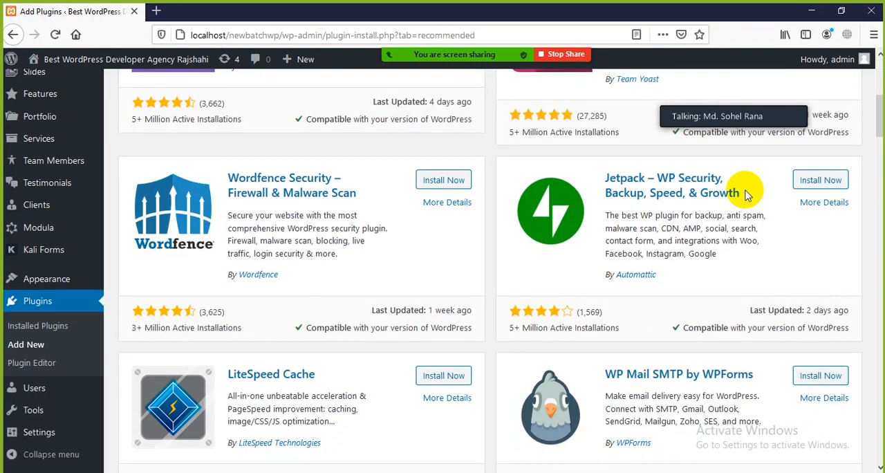
scroll(269, 360, "up", 4)
scroll(268, 360, "up", 10)
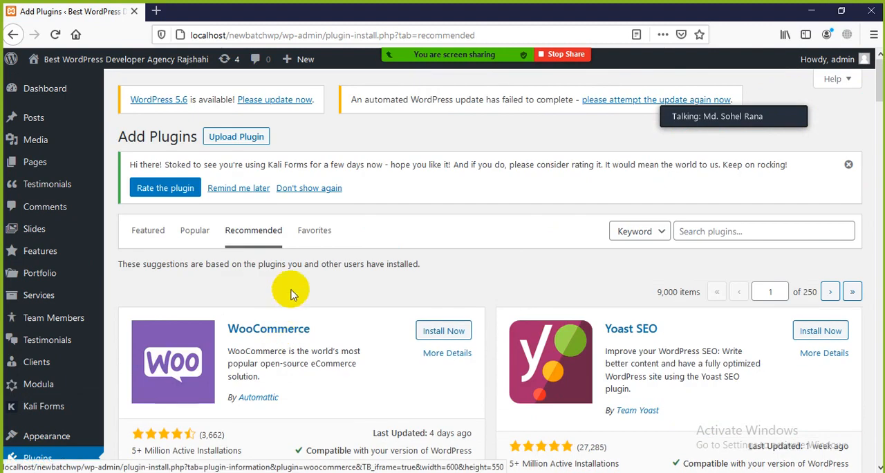
Show the Favorites section of the Add Plugins page and examine its WordPress.org username form.
left_click(313, 235)
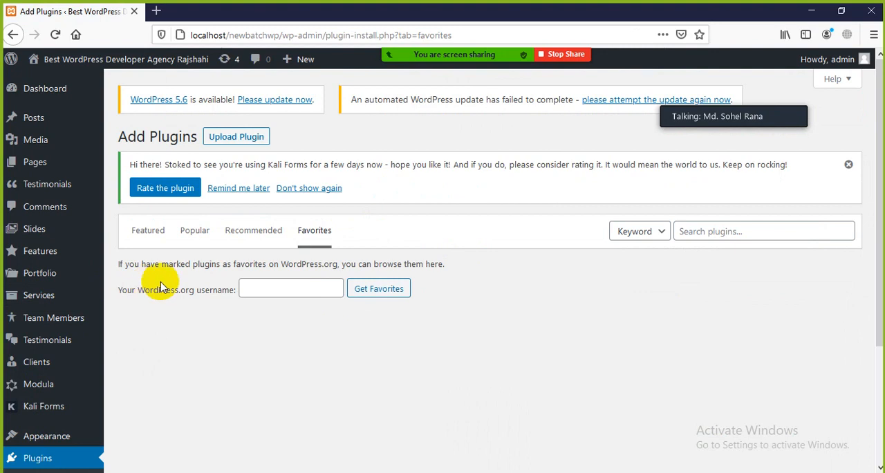
triple_click(346, 253)
left_click_drag(345, 253, 252, 250)
left_click(185, 253)
Return to the Featured plugins and open the site's front page in a new browser tab.
left_click(147, 233)
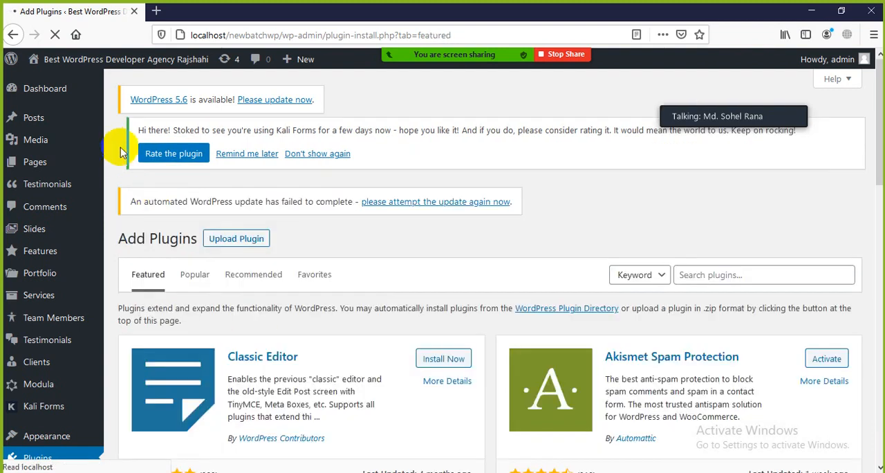
mouse_move(42, 67)
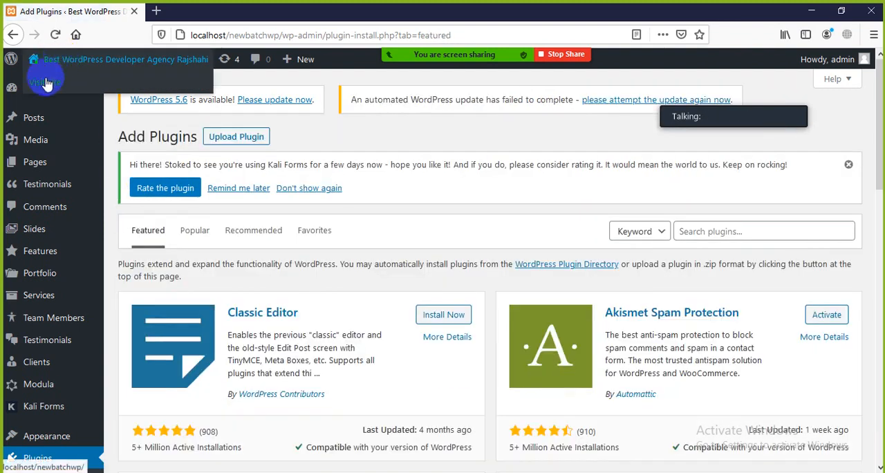
left_click(174, 11)
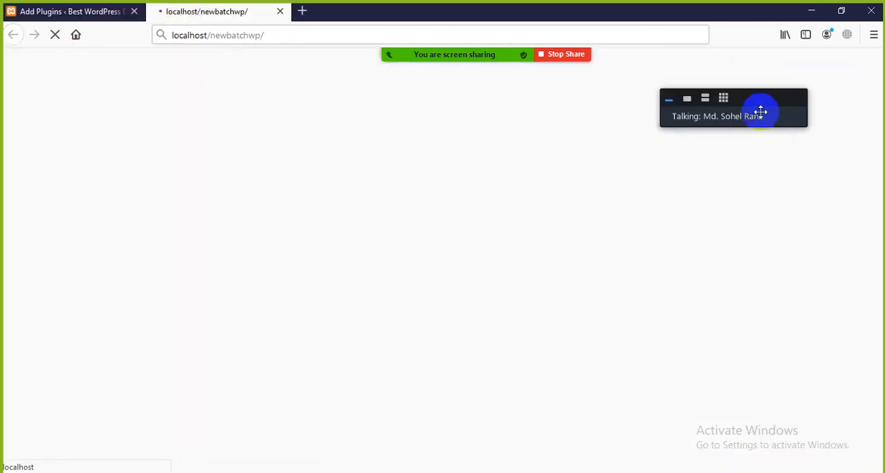
Expand the Zoom participant thumbnails, view further participants, and hide the thumbnails again.
left_click(705, 97)
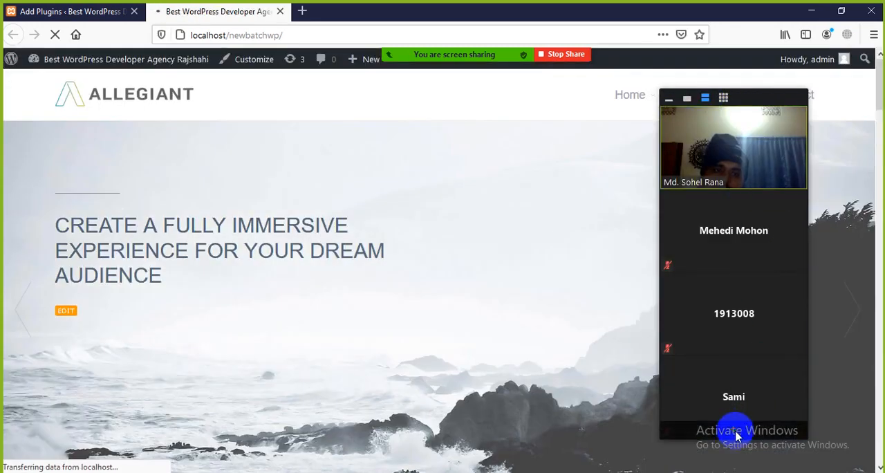
left_click(738, 433)
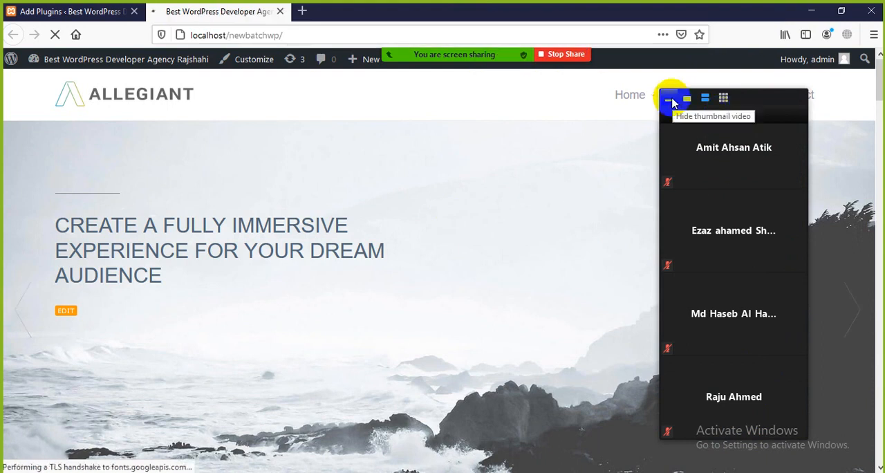
left_click(669, 99)
Look through the site's front page from the header slider to the testimonials and client logos, then back.
scroll(320, 275, "down", 3)
scroll(321, 281, "down", 5)
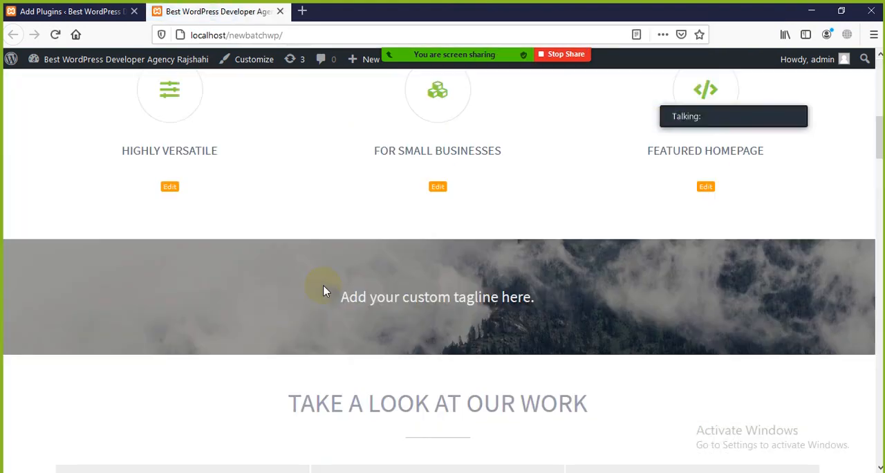
scroll(325, 287, "down", 10)
scroll(330, 293, "down", 3)
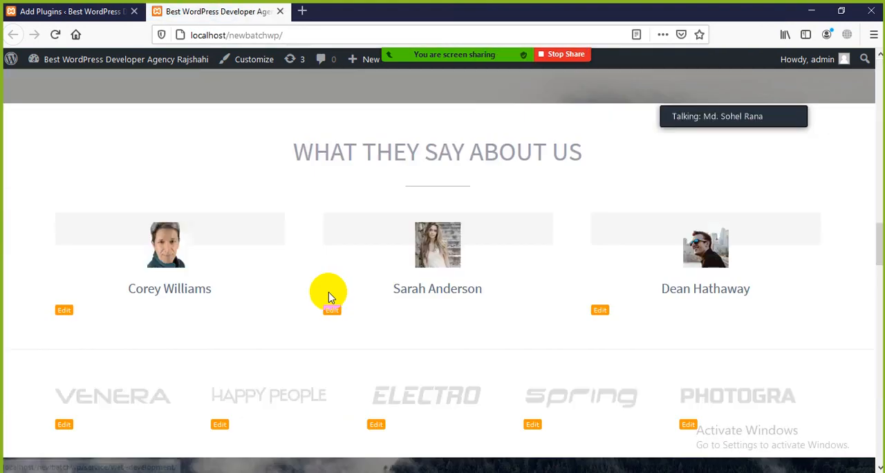
scroll(304, 287, "up", 15)
scroll(288, 287, "up", 1)
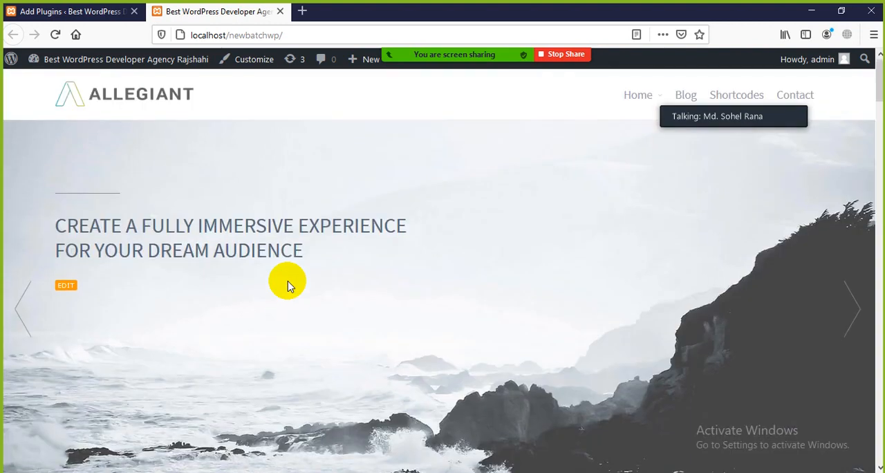
Switch briefly to the Add Plugins page, then review the front page's core features, portfolio and services sections again.
left_click(62, 11)
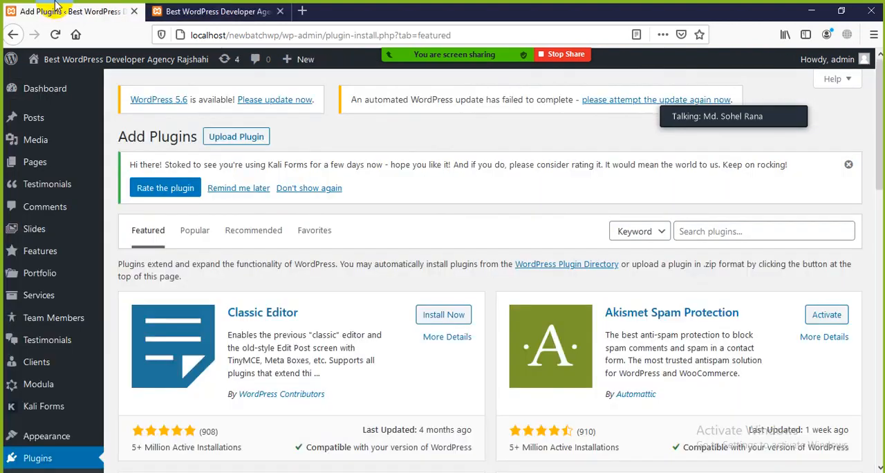
left_click(166, 10)
scroll(664, 267, "down", 10)
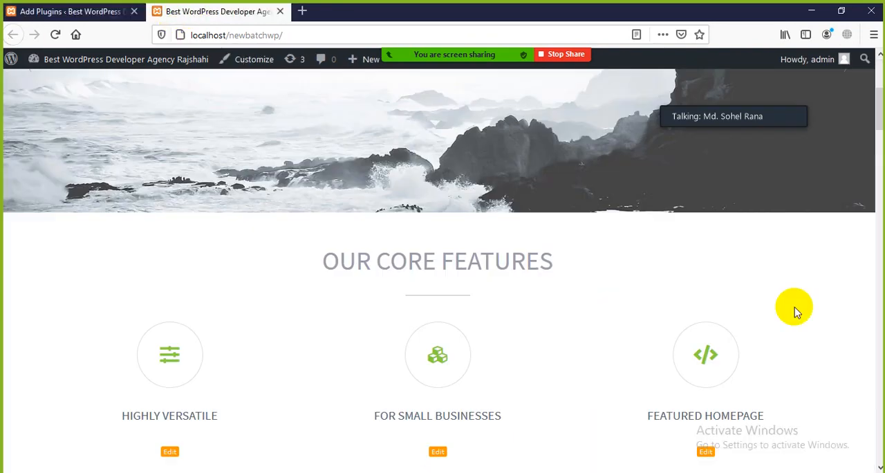
scroll(439, 336, "down", 10)
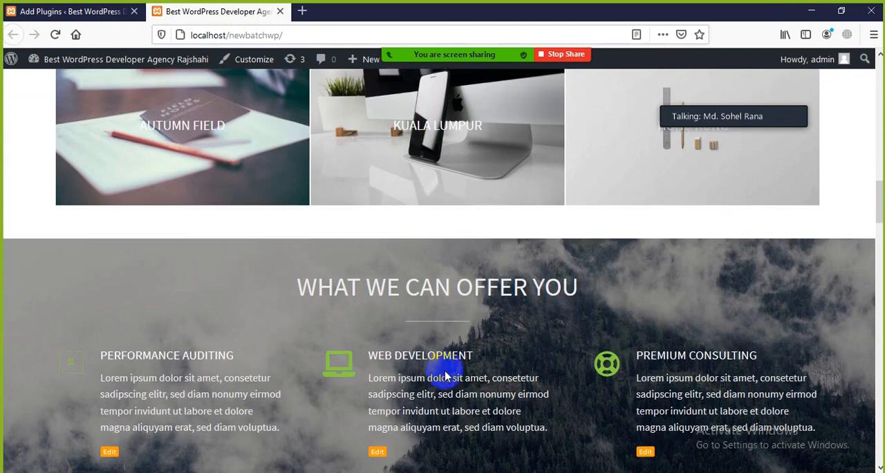
scroll(446, 381, "down", 5)
scroll(446, 377, "up", 15)
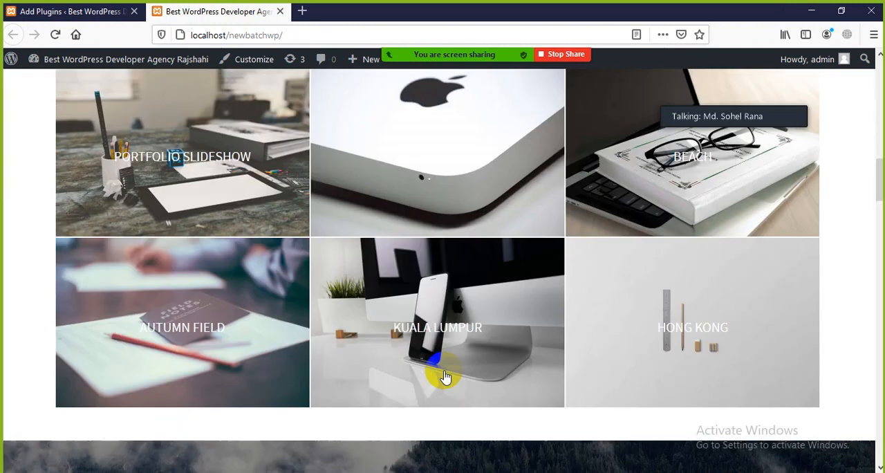
scroll(444, 375, "up", 8)
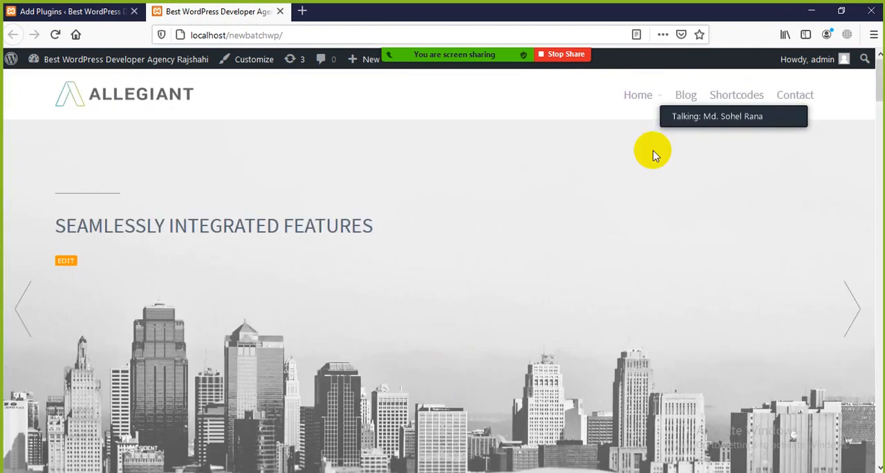
Reveal the Home submenu on the site's front page, and open the Menus editor in the WordPress admin.
mouse_move(667, 97)
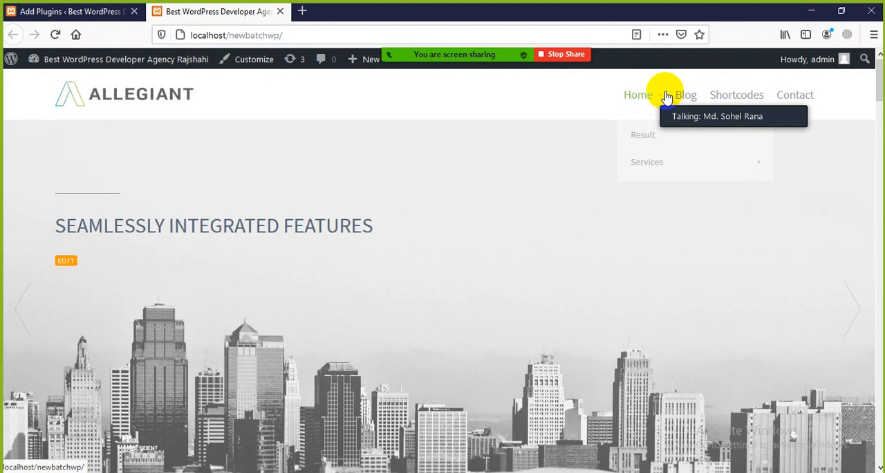
mouse_move(763, 168)
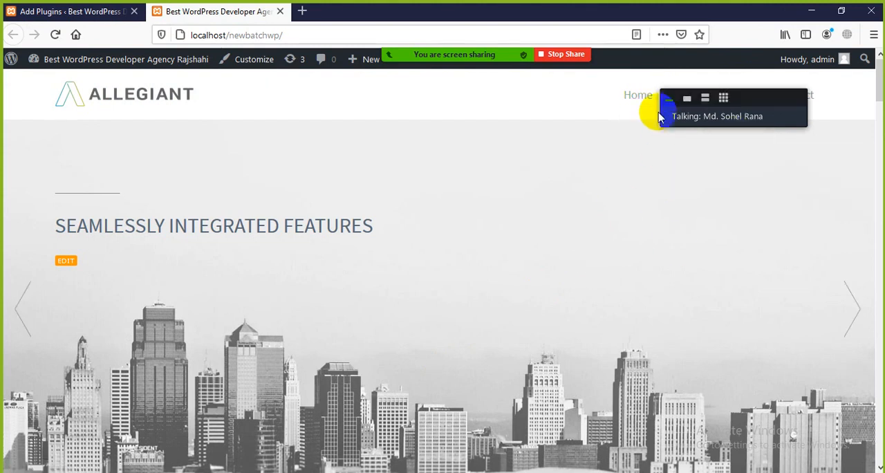
left_click(66, 12)
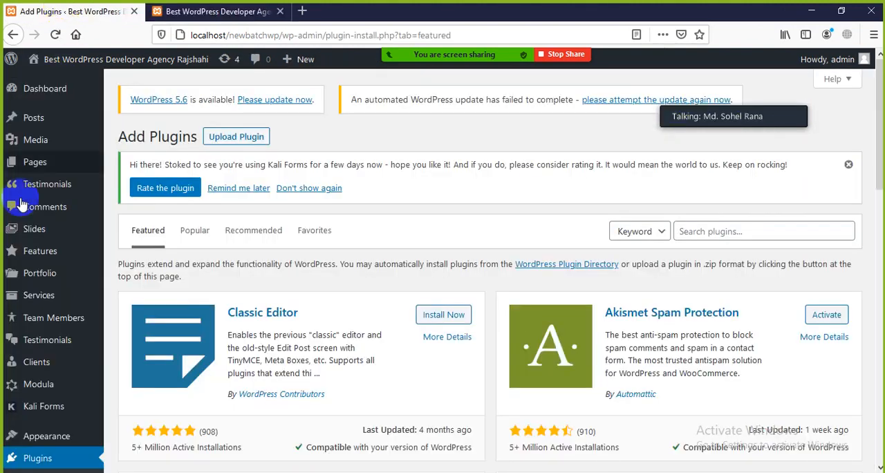
scroll(31, 325, "down", 4)
scroll(33, 304, "down", 3)
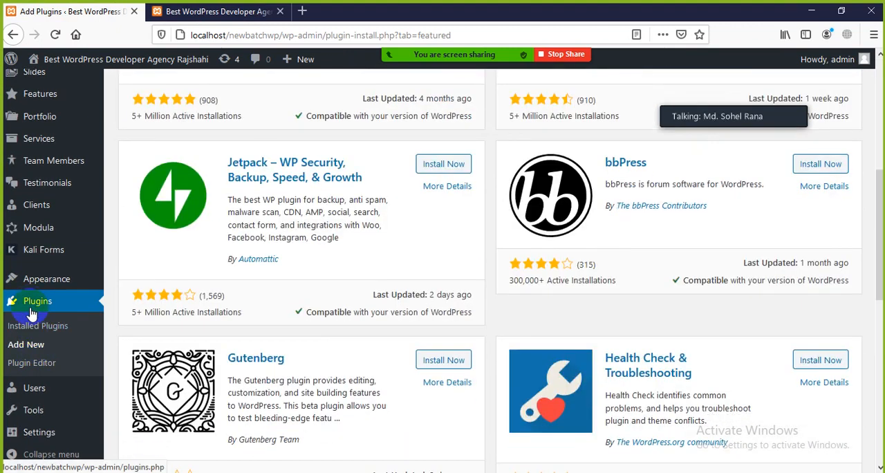
mouse_move(25, 283)
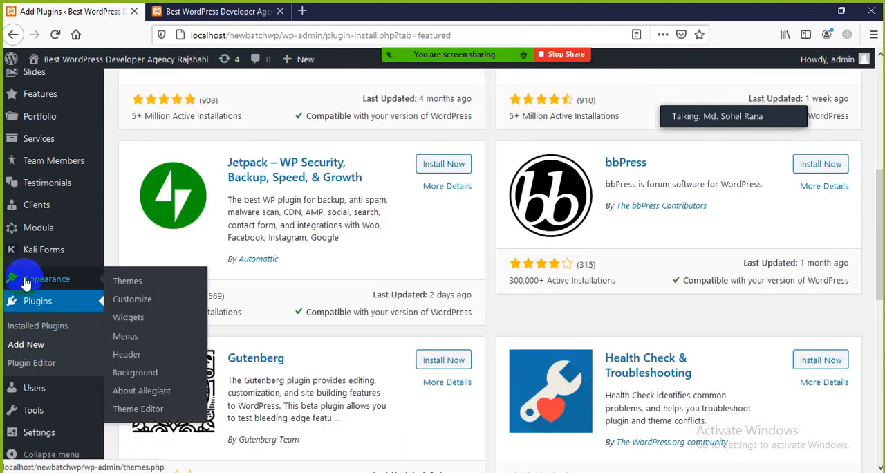
left_click(135, 338)
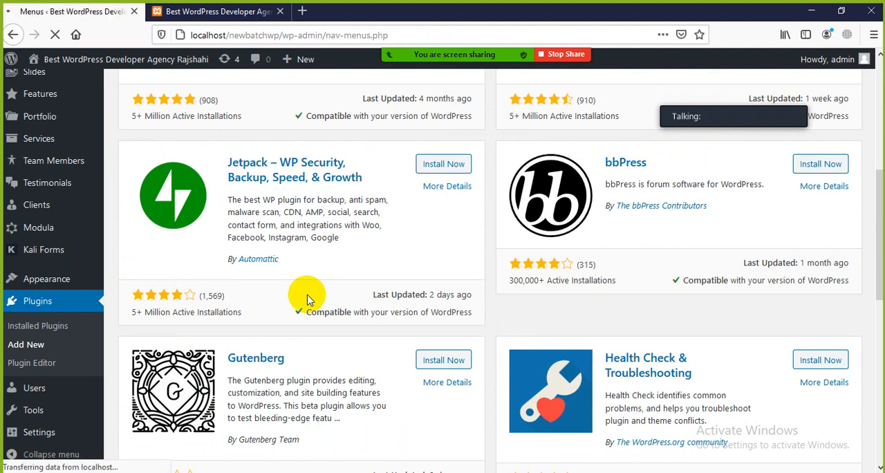
Make Result, Services, Portfolio and Sample Page top-level items of Main-menu and save the menu.
scroll(231, 372, "down", 3)
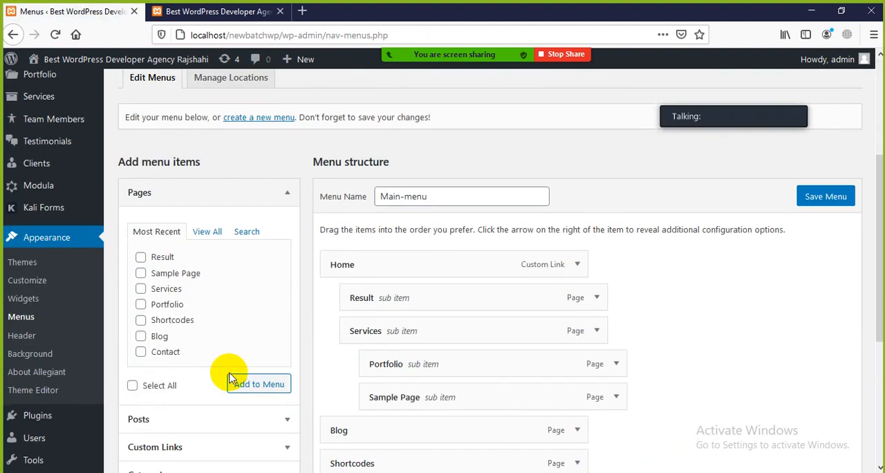
mouse_move(515, 297)
left_mouse_down()
mouse_move(491, 298)
mouse_move(535, 328)
mouse_move(538, 298)
mouse_move(503, 307)
left_mouse_up()
mouse_move(432, 232)
left_mouse_down()
mouse_move(408, 239)
mouse_move(413, 231)
mouse_move(395, 229)
mouse_move(415, 231)
left_mouse_up()
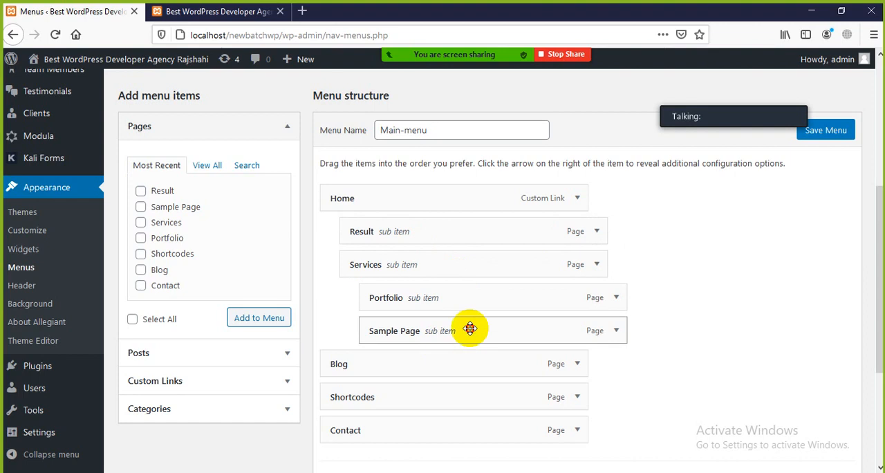
left_click_drag(470, 328, 387, 330)
left_click_drag(465, 304, 426, 270)
left_click_drag(481, 237, 466, 235)
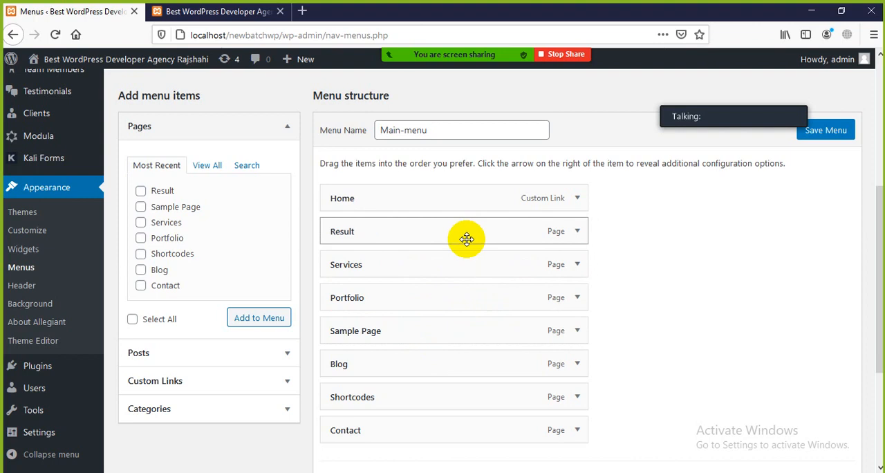
scroll(460, 391, "down", 5)
scroll(765, 233, "up", 3)
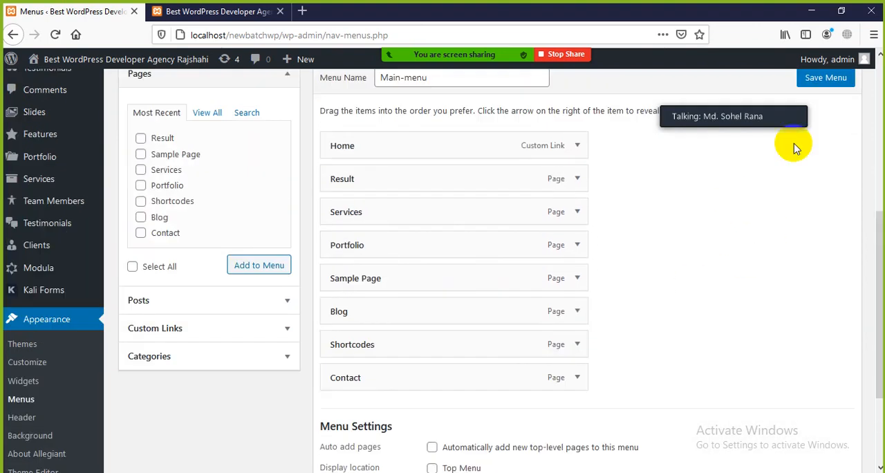
left_click(818, 77)
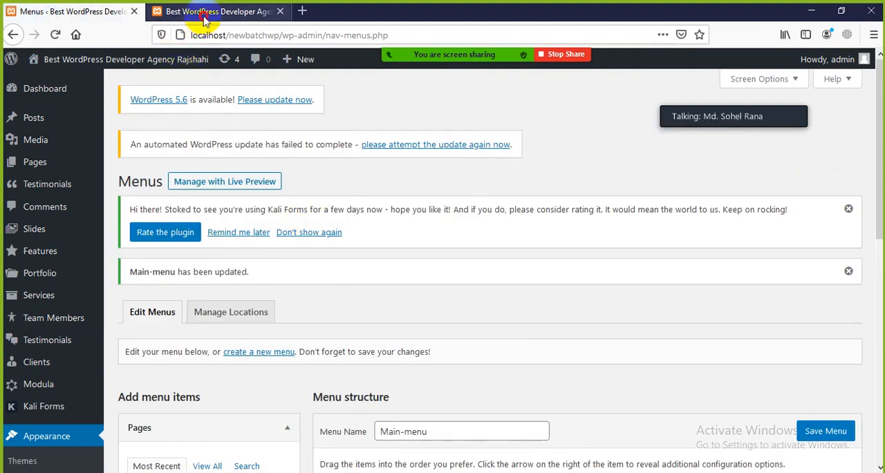
Reload the site's front page to check its navigation, and open the Sample Page from it.
left_click(185, 11)
left_click(55, 34)
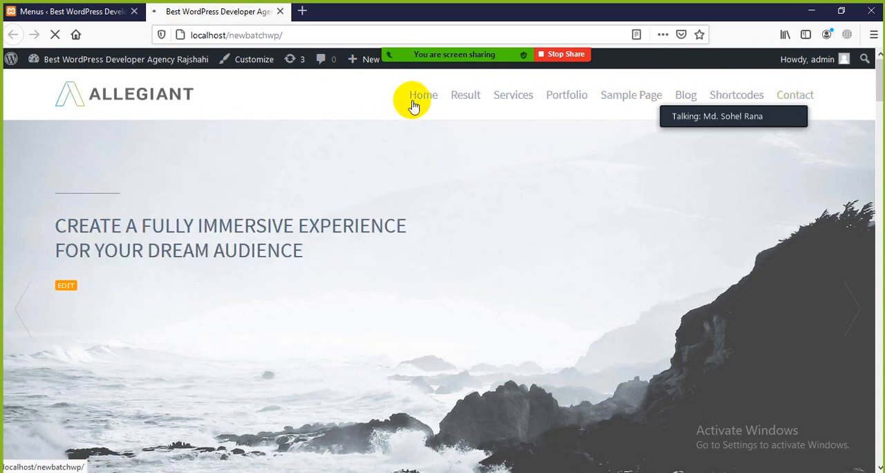
left_click(632, 97)
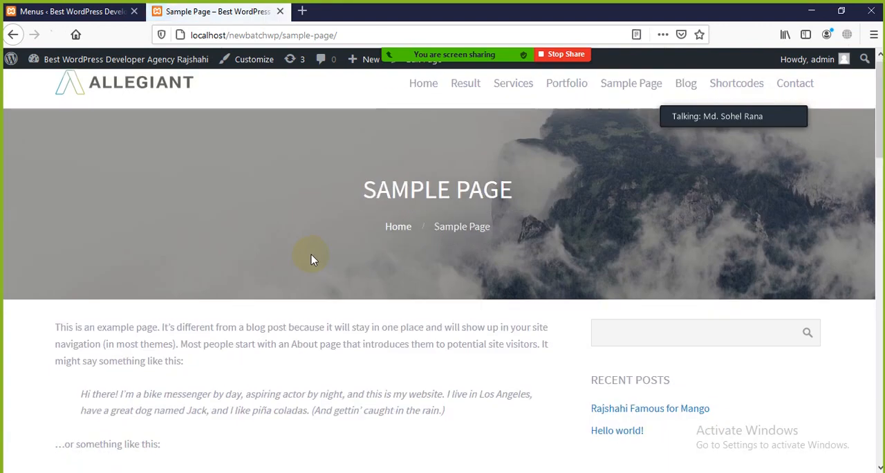
scroll(228, 248, "down", 3)
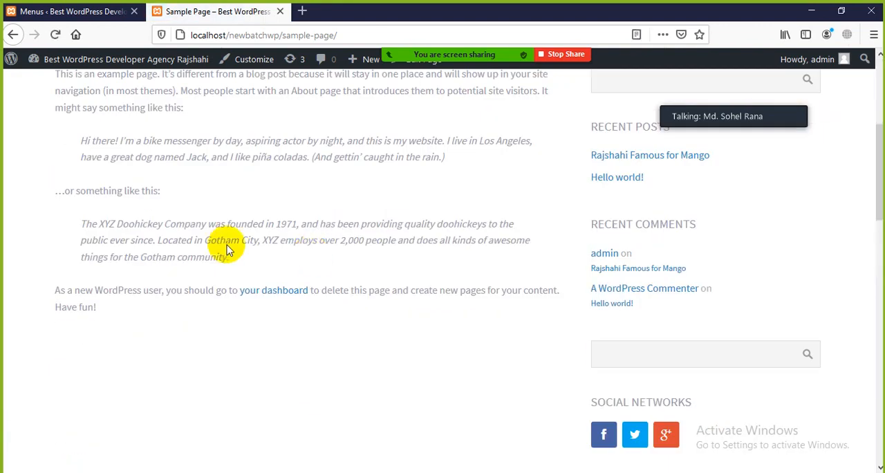
scroll(231, 194, "up", 3)
Highlight the Sample Page's example text and title for the audience and clear the selection.
left_click_drag(74, 284, 350, 426)
left_click(471, 159)
left_click_drag(551, 126, 278, 156)
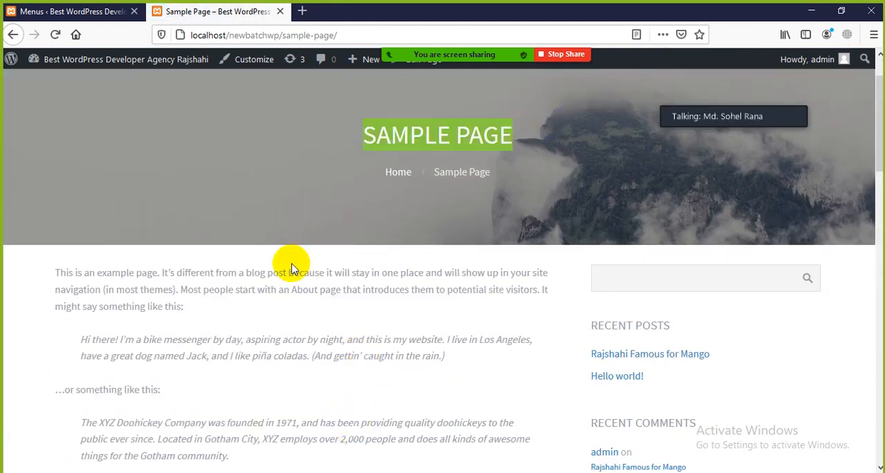
left_click(293, 268)
scroll(266, 277, "up", 2)
Check the Menus editor briefly, return to the site's front page, and advance its header slider.
left_click(86, 6)
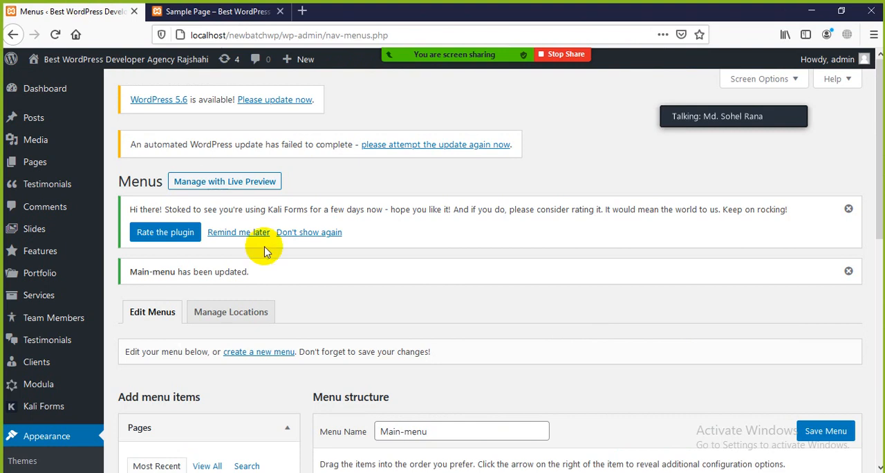
left_click(222, 11)
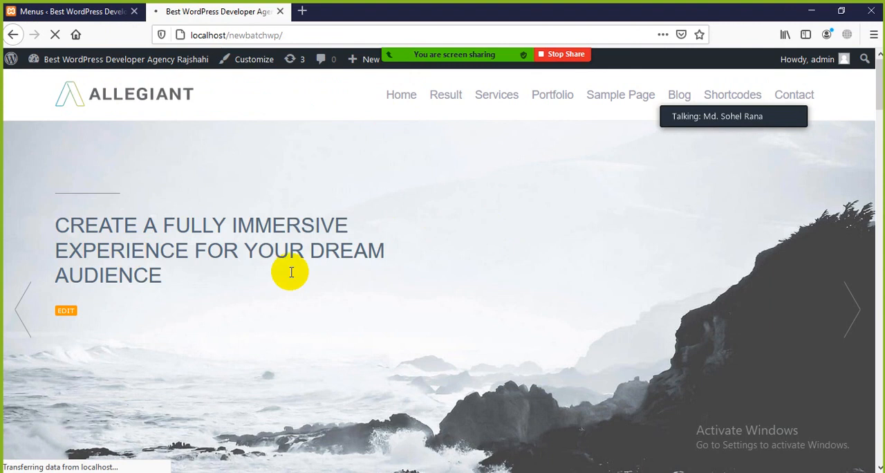
left_click(856, 327)
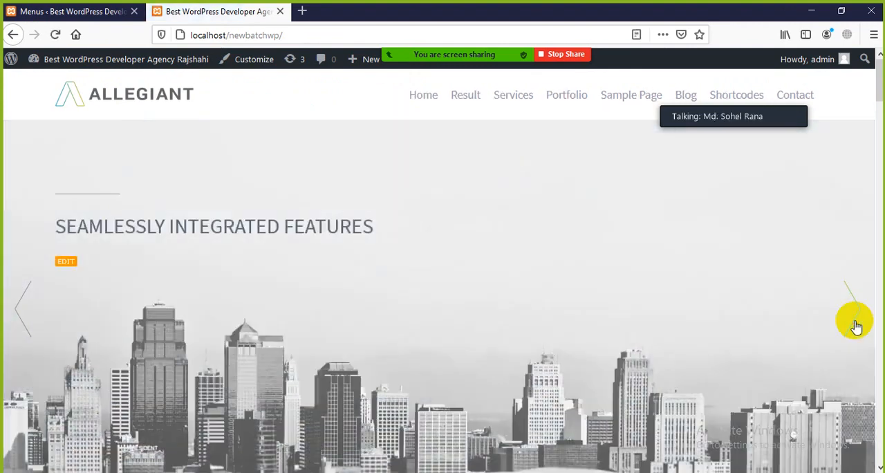
left_click(855, 326)
left_click(856, 324)
Look through the front page's core features and portfolio down to the What We Can Offer You section.
scroll(513, 224, "down", 4)
scroll(513, 224, "down", 8)
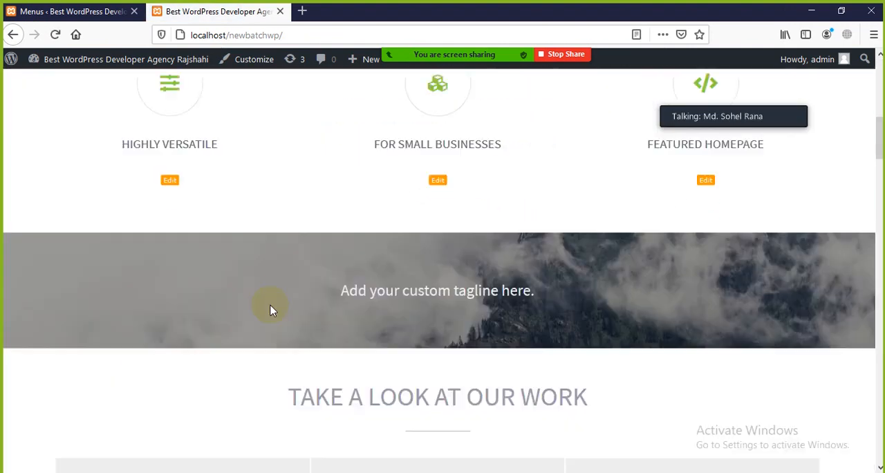
scroll(485, 318, "down", 2)
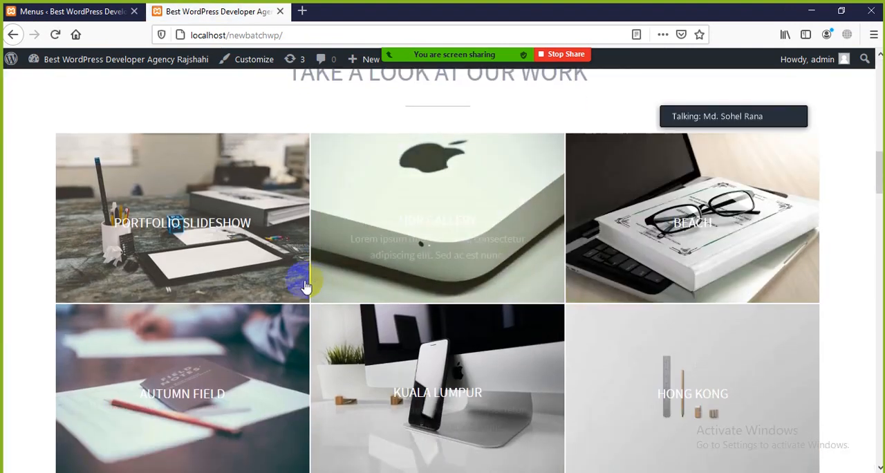
scroll(269, 257, "up", 10)
scroll(340, 207, "down", 5)
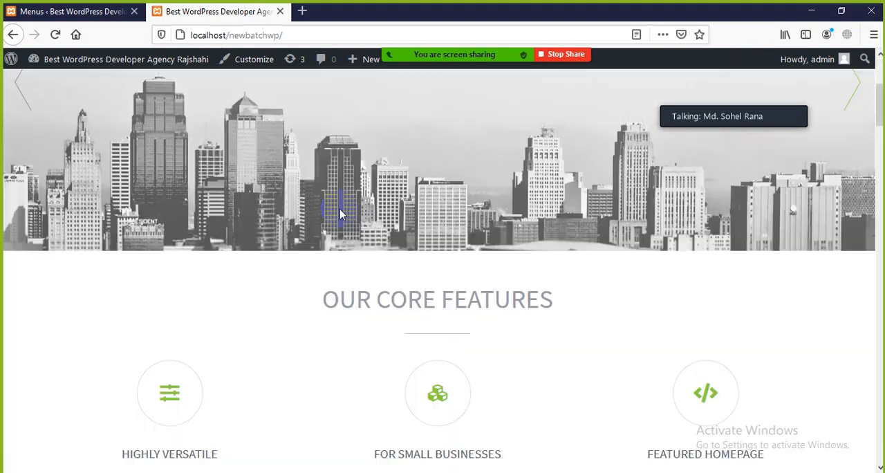
scroll(358, 331, "down", 9)
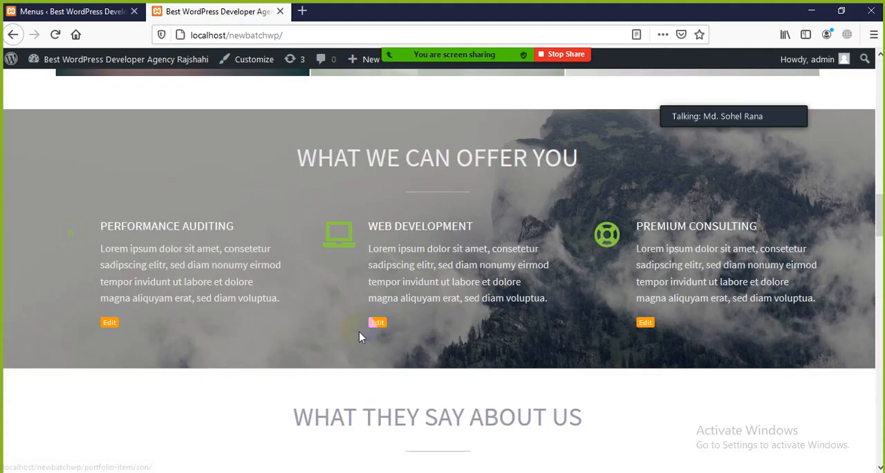
Copy the text of the three services in the What We Can Offer You section.
left_click_drag(359, 331, 78, 234)
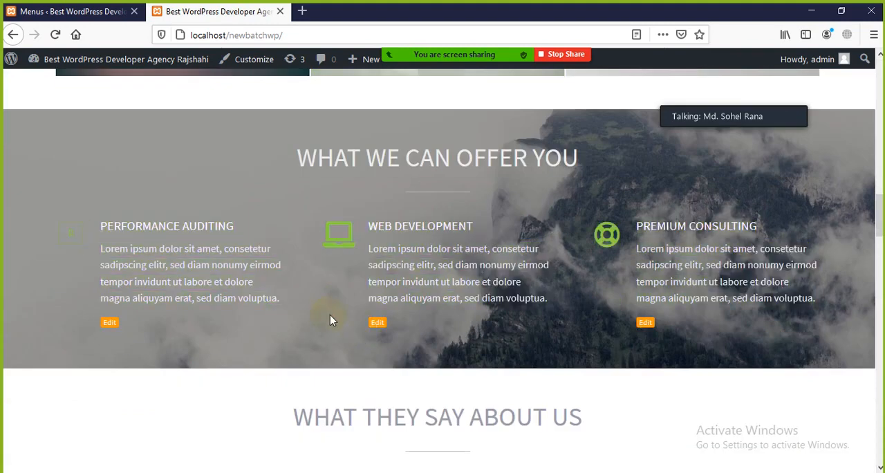
left_click_drag(330, 315, 94, 219)
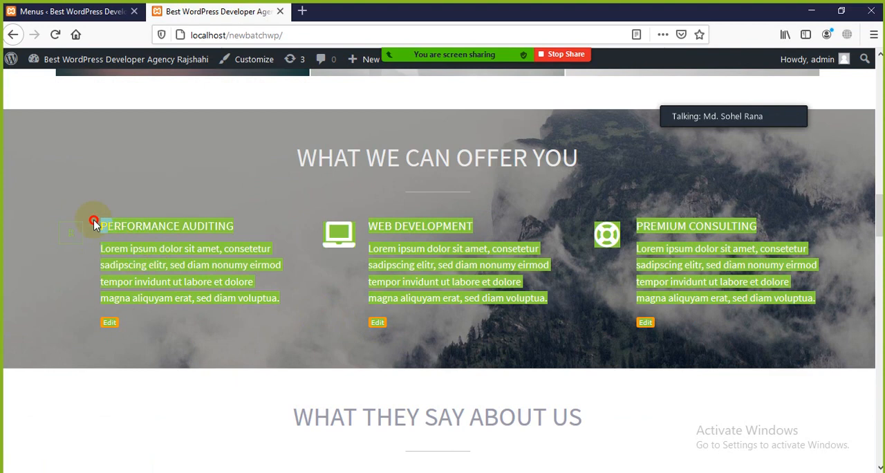
right_click(186, 245)
left_click(212, 250)
Switch to the Word document Class-04 WordPress Basics and paste the copied services text below the Step (1) line.
key("alt+Tab")
scroll(388, 358, "down", 3)
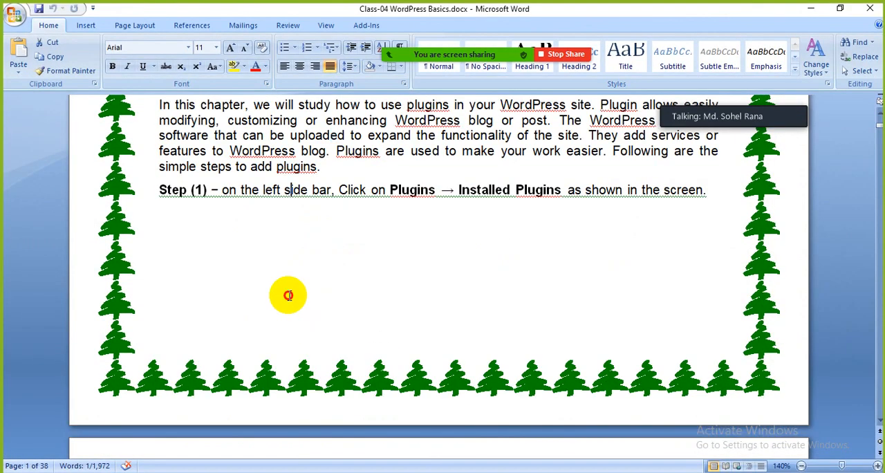
scroll(622, 263, "down", 5)
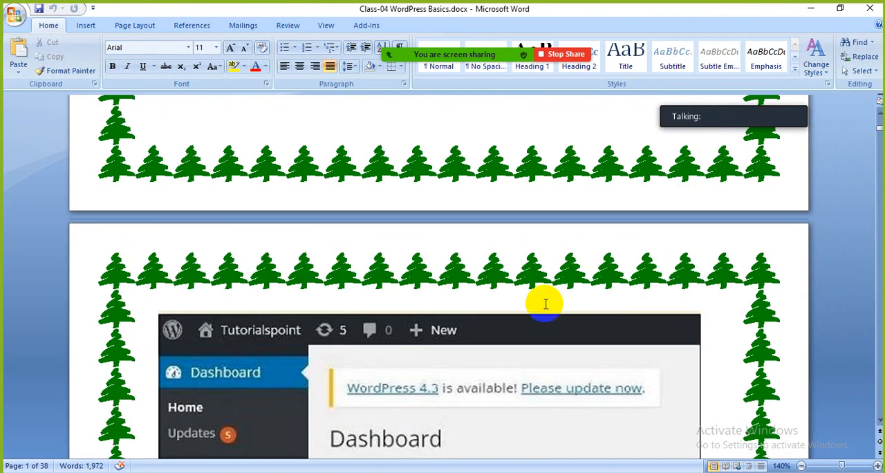
scroll(574, 284, "up", 4)
left_click(717, 153)
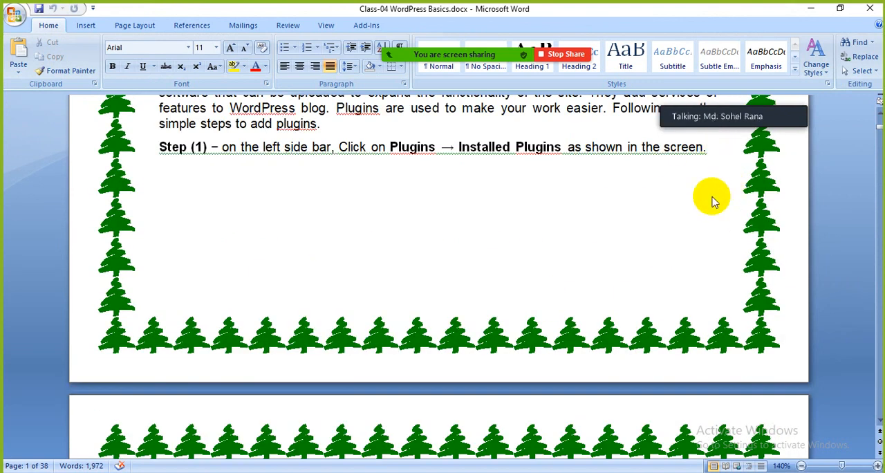
key("Return")
key("Return")
right_click(267, 216)
left_click(296, 251)
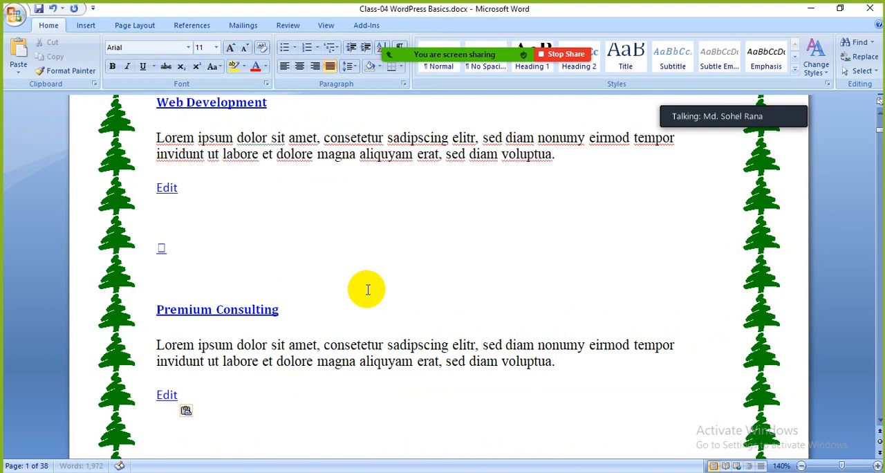
Review the pasted services text below Step (1) and undo the paste.
scroll(370, 291, "up", 5)
scroll(310, 246, "up", 3)
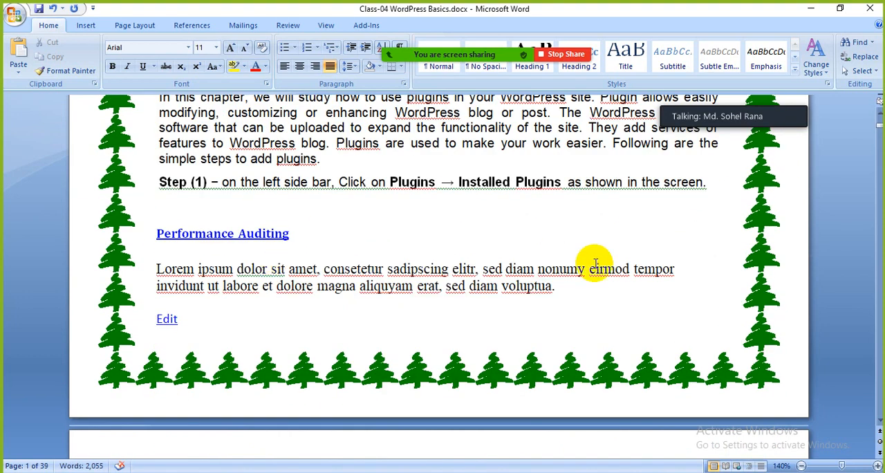
left_click_drag(589, 266, 192, 274)
left_click(337, 270)
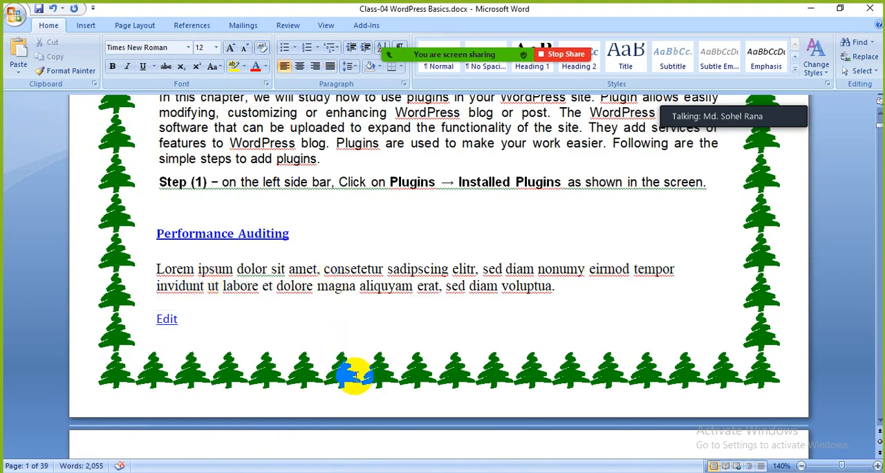
key("ctrl+z")
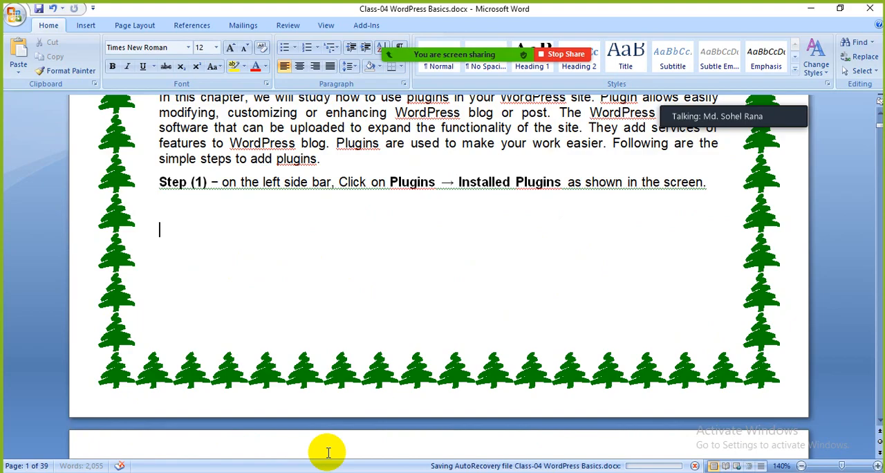
Switch back to Firefox, clear the services selection, and return to the front page's navigation menu.
key("alt+Tab")
left_click(510, 329)
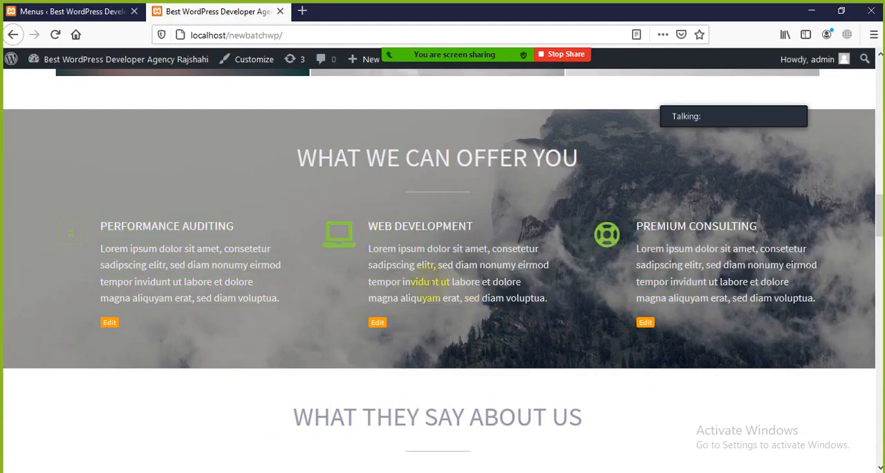
scroll(454, 233, "up", 10)
scroll(512, 231, "up", 1)
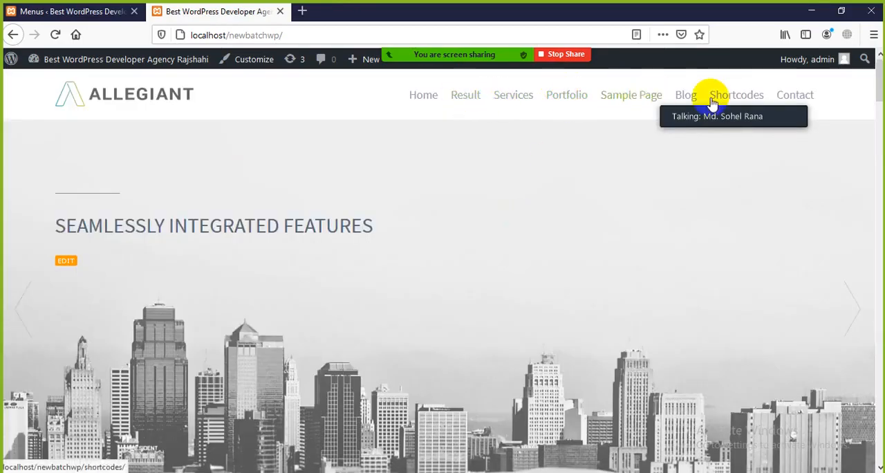
Open the Sample Page from the navigation menu and select its example text from the first paragraph onward.
left_click(620, 95)
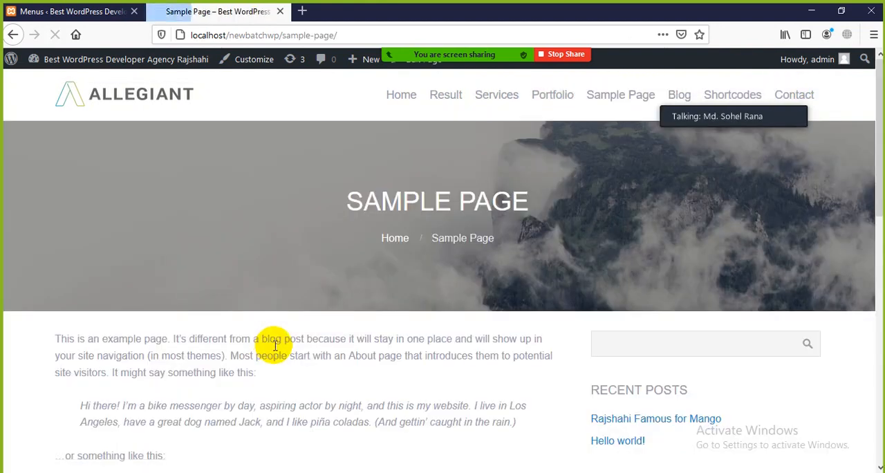
scroll(263, 336, "down", 4)
scroll(110, 224, "up", 3)
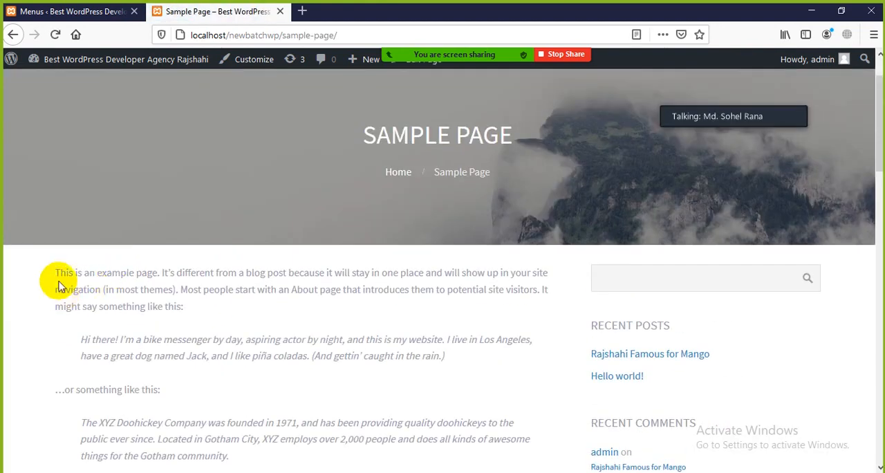
left_click_drag(55, 273, 325, 465)
scroll(325, 464, "down", 5)
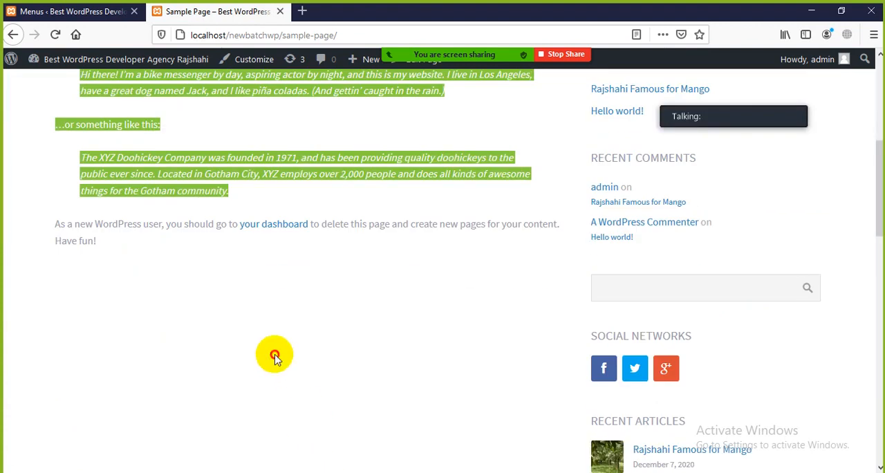
Reselect the Sample Page's example text from the XYZ Doohickey paragraph back to the start of the first paragraph.
left_click(263, 364)
scroll(263, 364, "up", 5)
left_click_drag(239, 439, 65, 264)
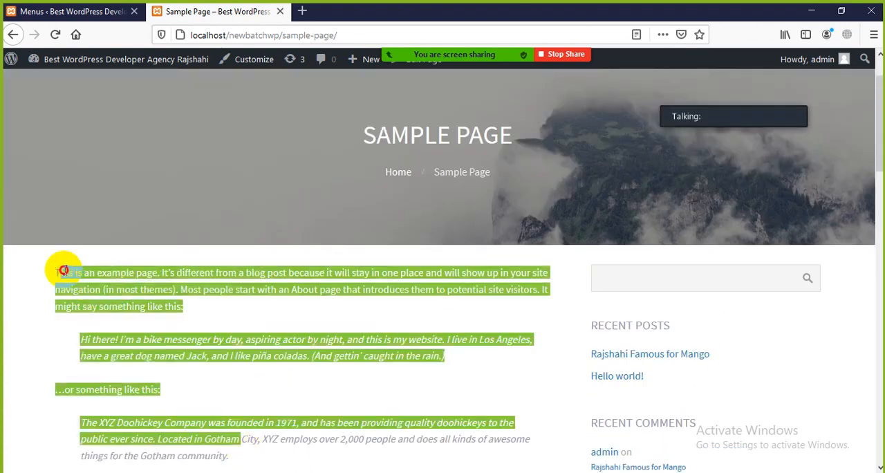
left_click(231, 355)
left_click_drag(359, 424, 50, 273)
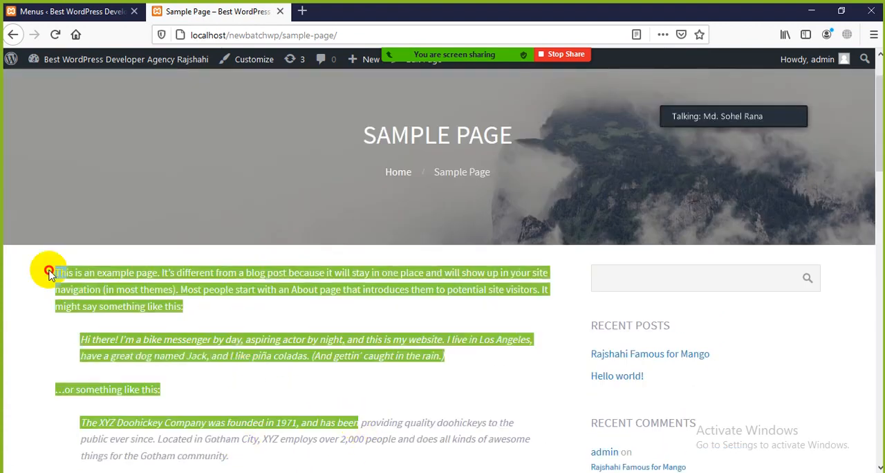
Copy the selected example text, clear the selection, and show the page's context menu with no text selected.
right_click(140, 285)
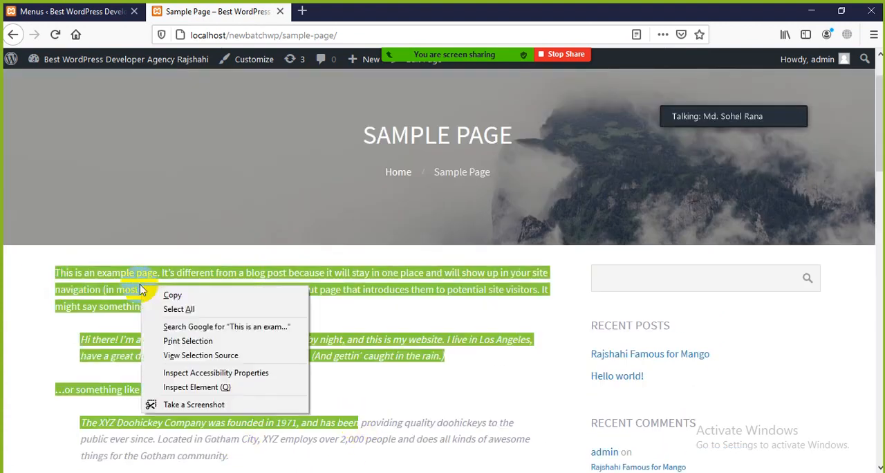
left_click(281, 294)
left_click(460, 307)
scroll(456, 307, "up", 2)
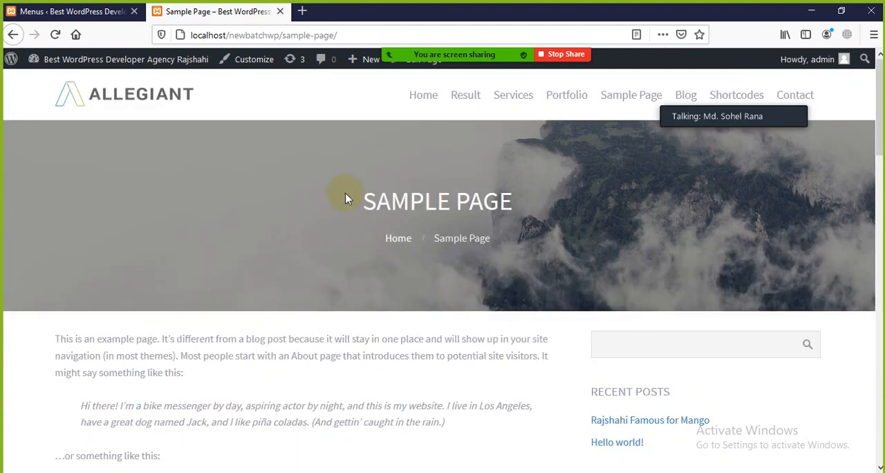
right_click(135, 353)
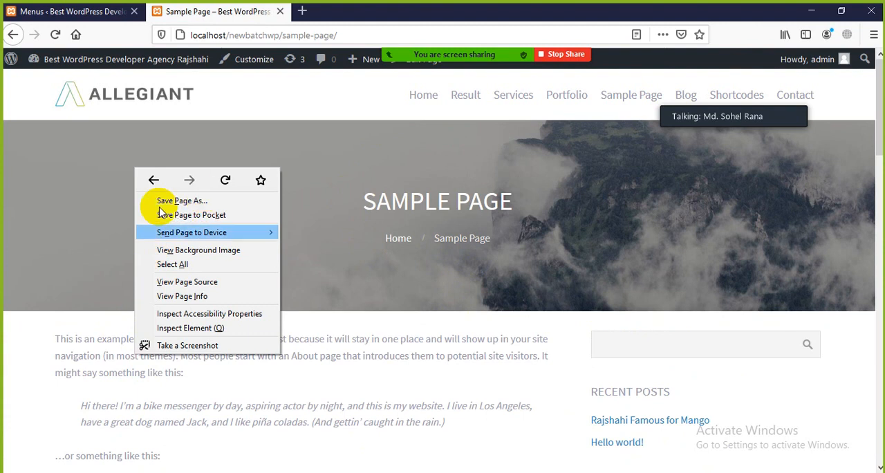
left_click(380, 340)
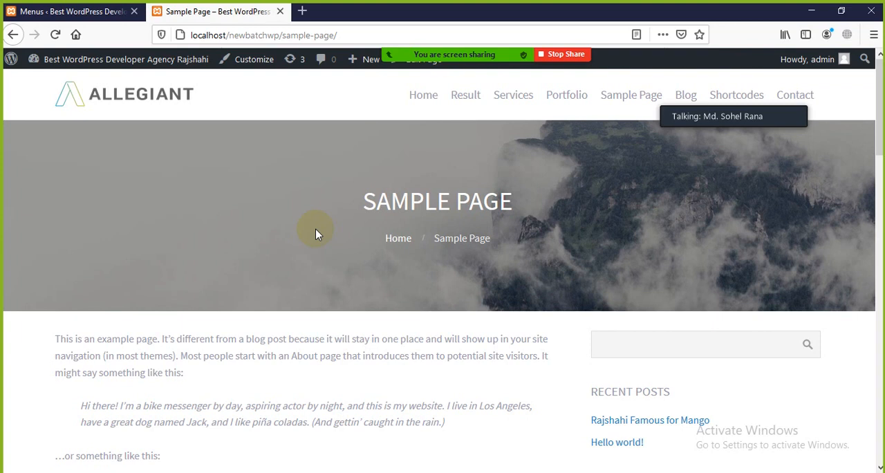
Look at the Menus admin page and return to the Sample Page to briefly highlight its example text.
left_click(69, 11)
scroll(55, 361, "down", 3)
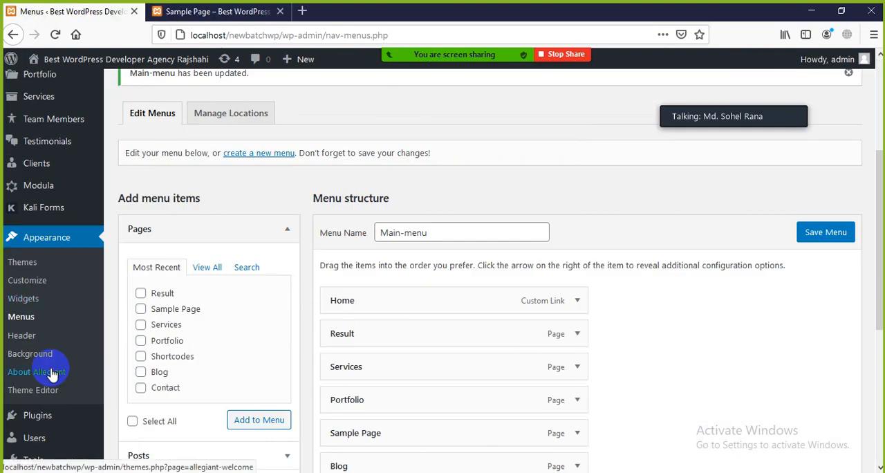
scroll(316, 251, "up", 3)
left_click(221, 11)
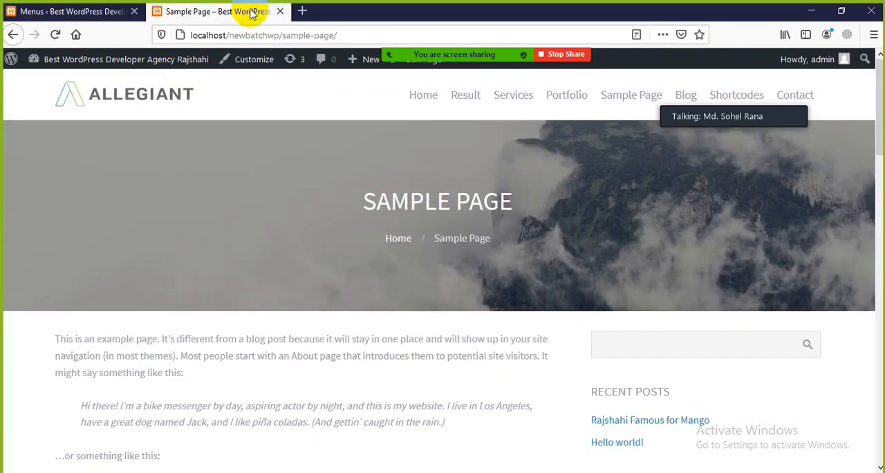
scroll(277, 399, "down", 1)
left_click_drag(141, 307, 380, 372)
left_click(386, 376)
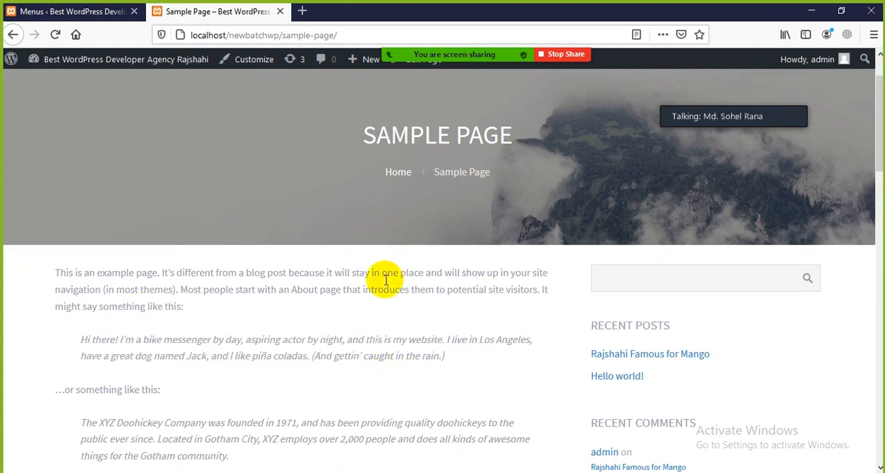
Return to the WordPress admin and open the page for adding new plugins.
scroll(384, 279, "up", 1)
left_click(59, 11)
scroll(42, 332, "down", 4)
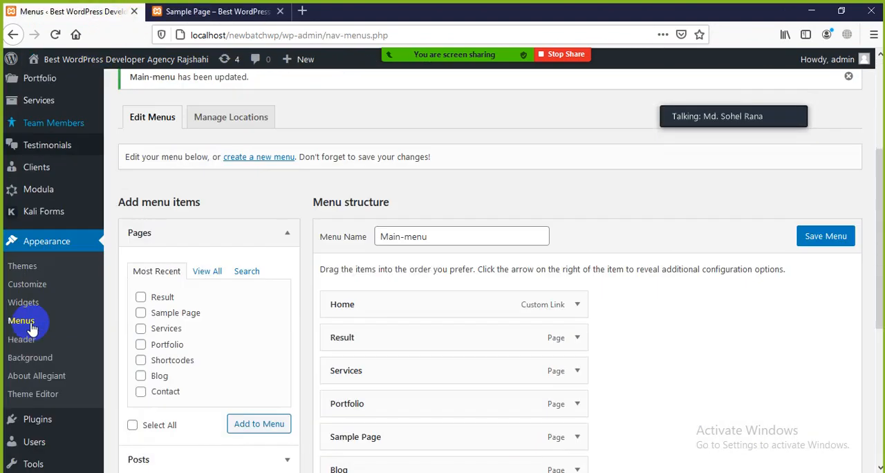
scroll(47, 348, "down", 5)
mouse_move(40, 373)
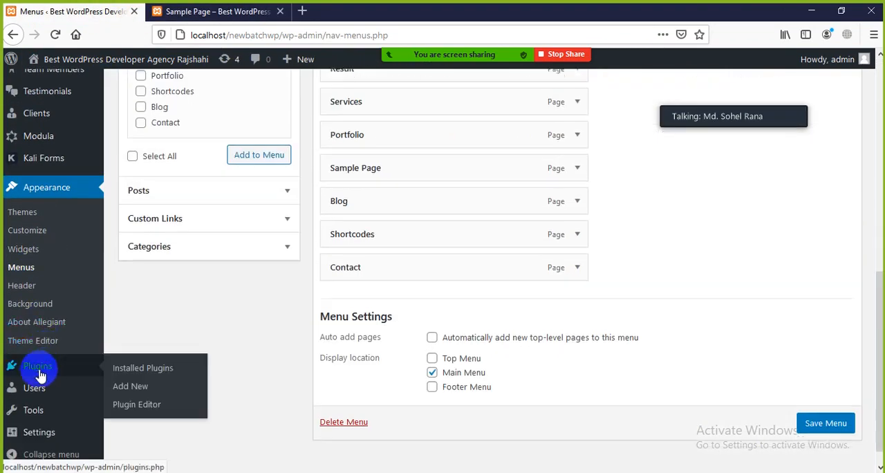
scroll(28, 372, "down", 1)
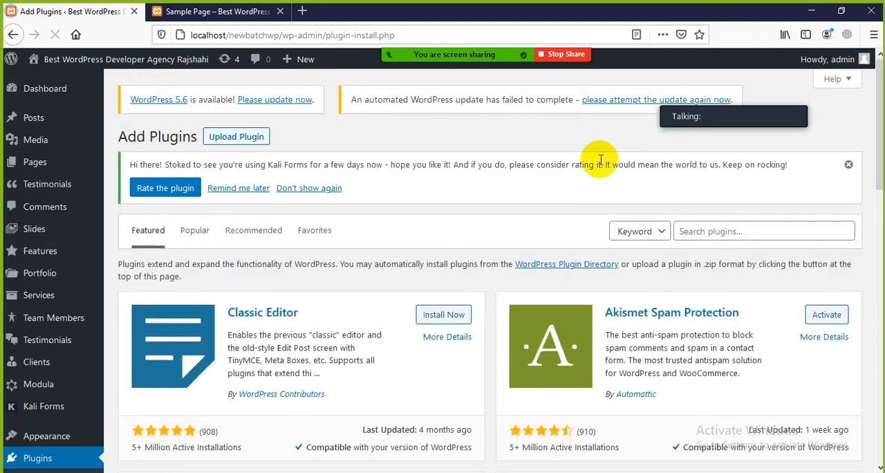
Search the plugin directory for "copy protected".
scroll(364, 245, "down", 2)
scroll(346, 245, "up", 2)
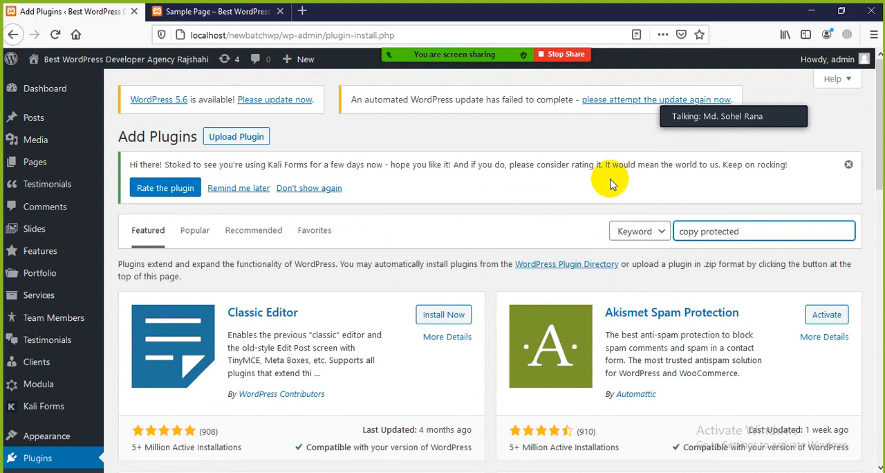
key("Return")
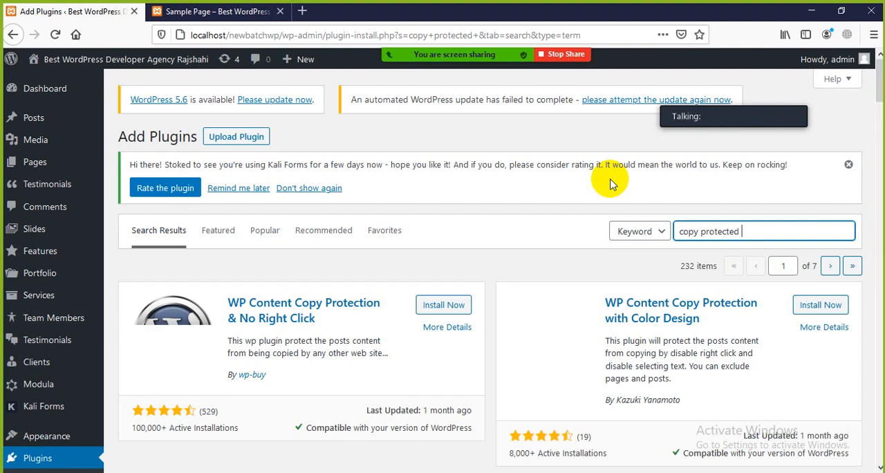
Check the active installations of WP Content Copy Protection & No Right Click and install the plugin.
scroll(311, 318, "down", 1)
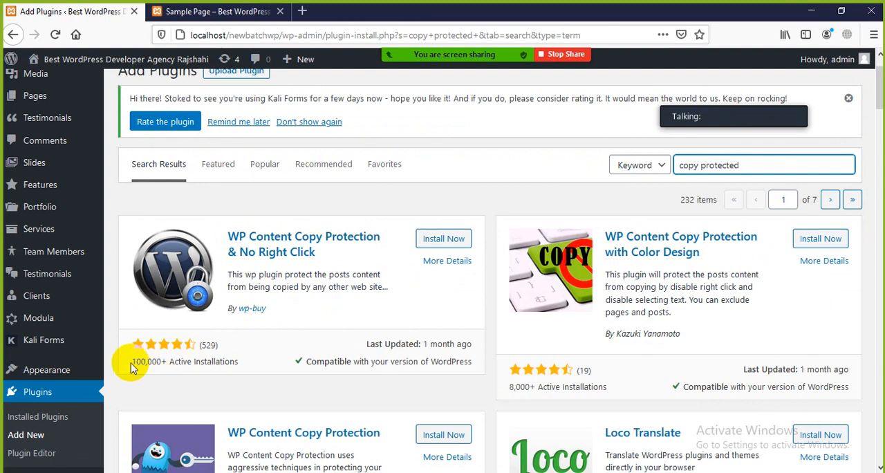
left_click_drag(131, 363, 197, 362)
left_click(230, 357)
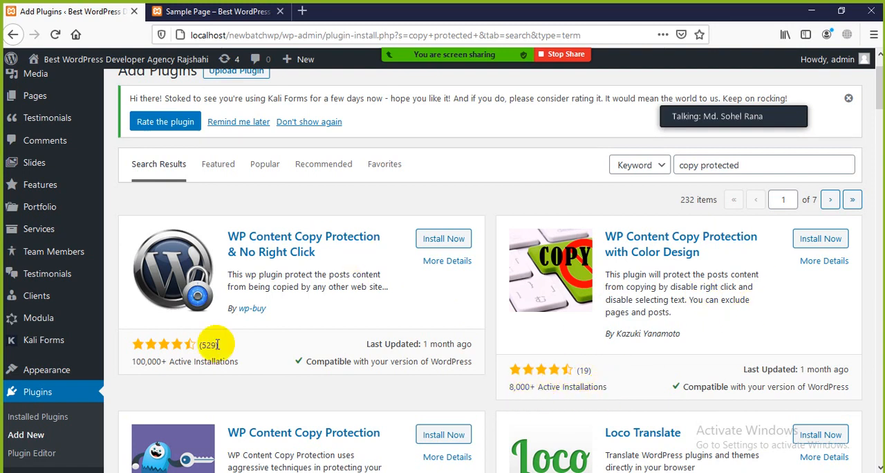
left_click(439, 242)
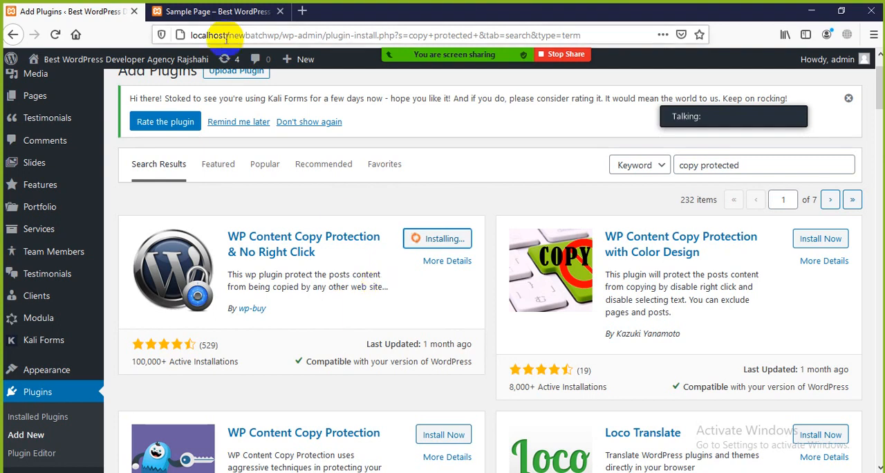
Check text selection and the context menu on the Sample Page while the copy protection plugin installs.
left_click(235, 12)
left_click_drag(106, 347, 237, 409)
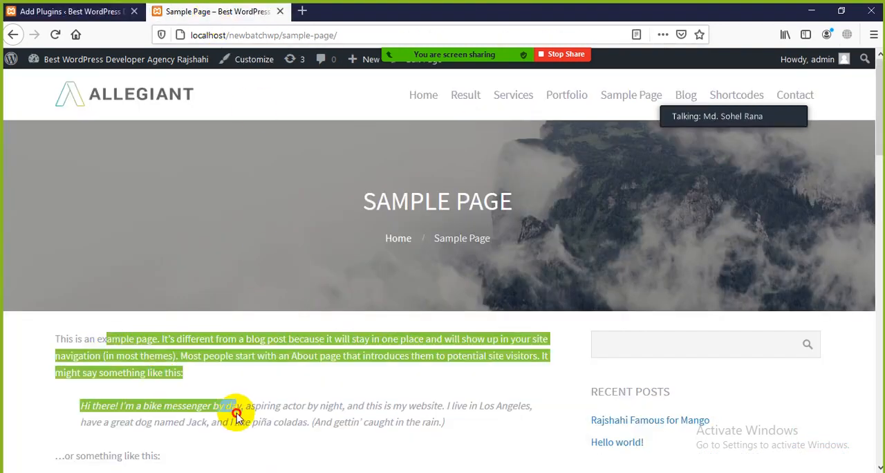
left_click(277, 409)
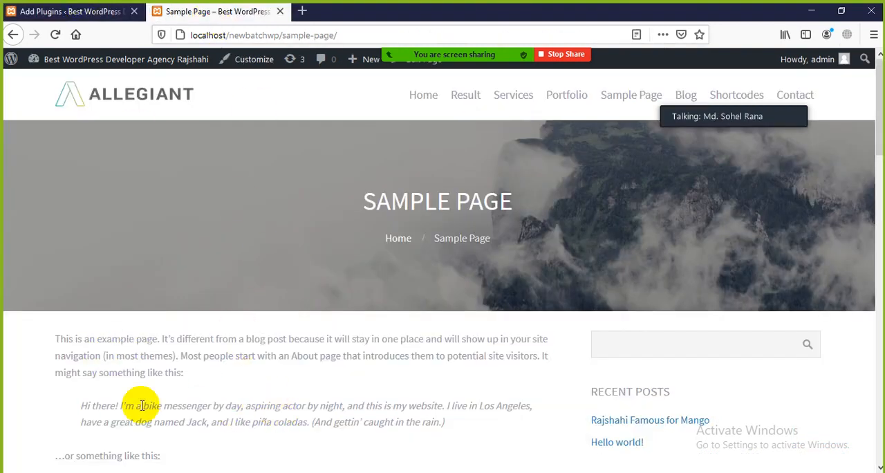
left_click_drag(75, 335, 152, 364)
left_click(237, 384)
left_click(249, 390)
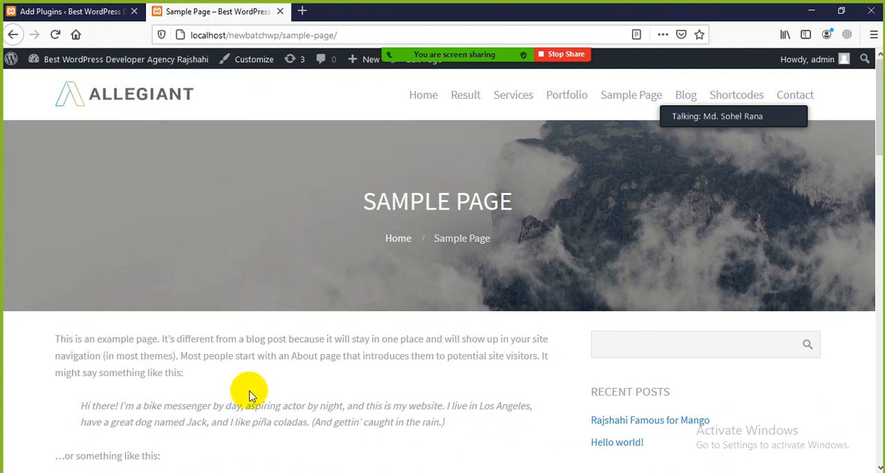
right_click(184, 338)
left_click(176, 352)
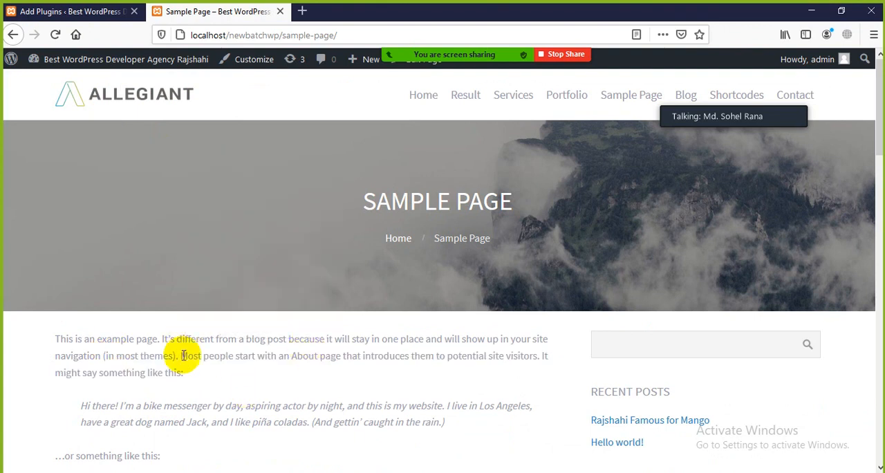
right_click(181, 348)
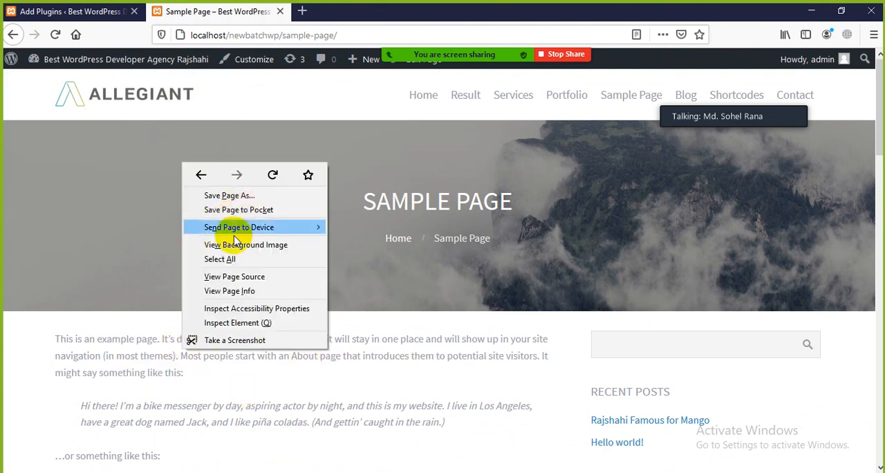
left_click(309, 392)
Return to the plugin search results and activate WP Content Copy Protection & No Right Click.
left_click(78, 6)
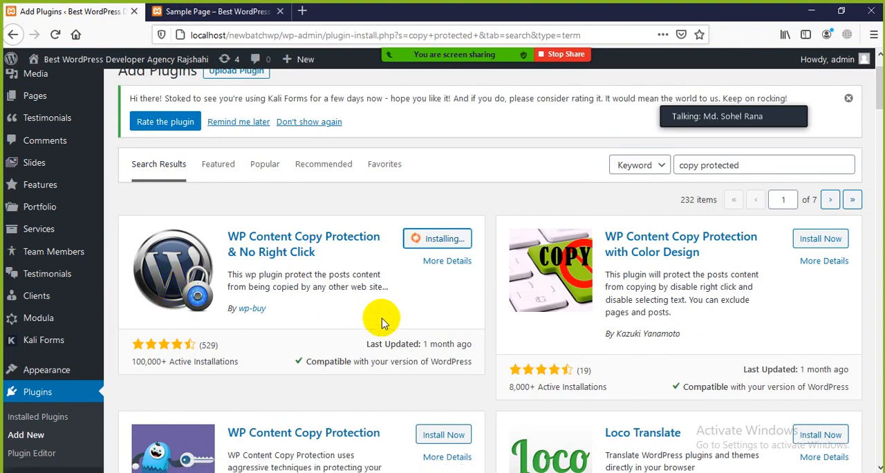
scroll(385, 324, "down", 3)
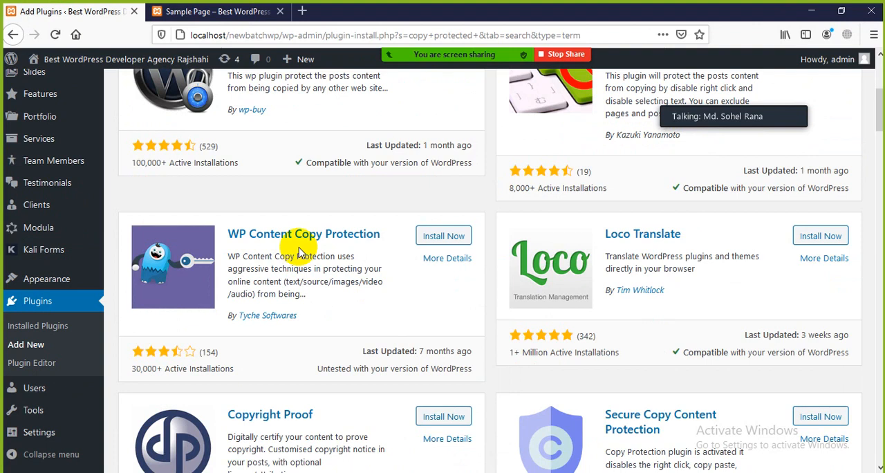
scroll(283, 360, "down", 1)
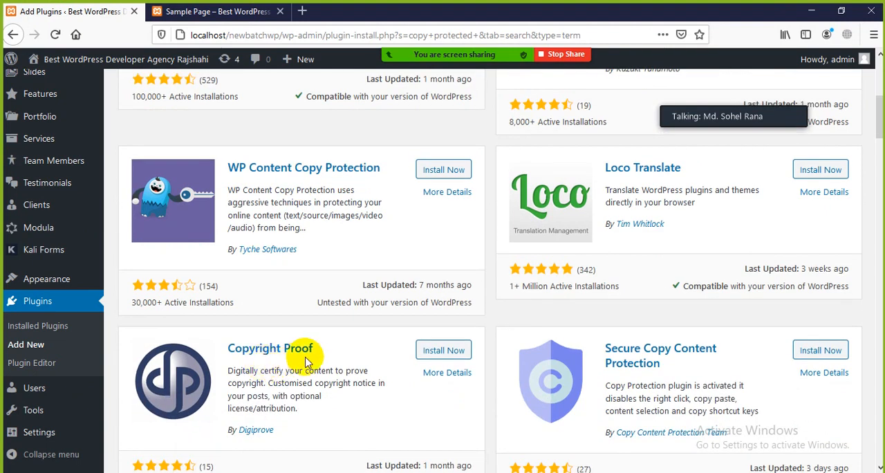
scroll(613, 263, "down", 4)
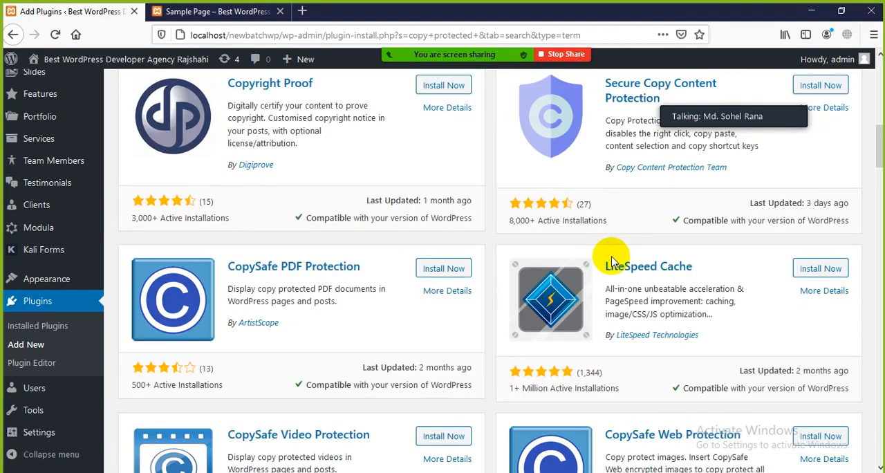
scroll(313, 341, "up", 5)
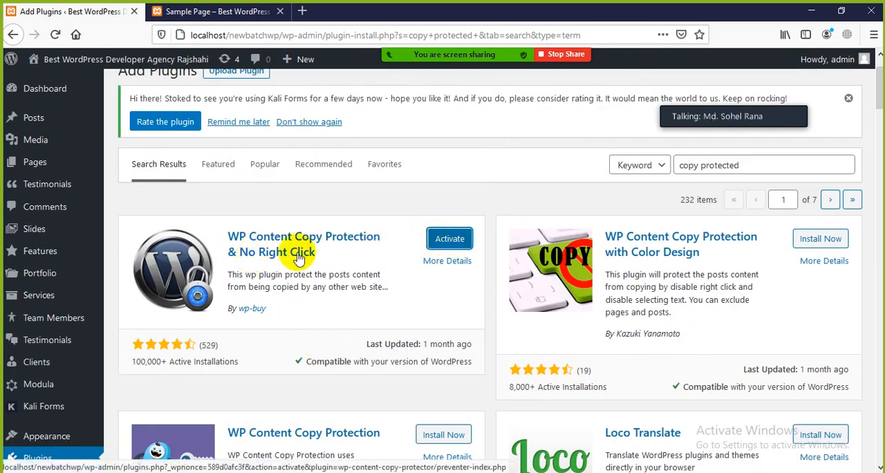
left_click(445, 246)
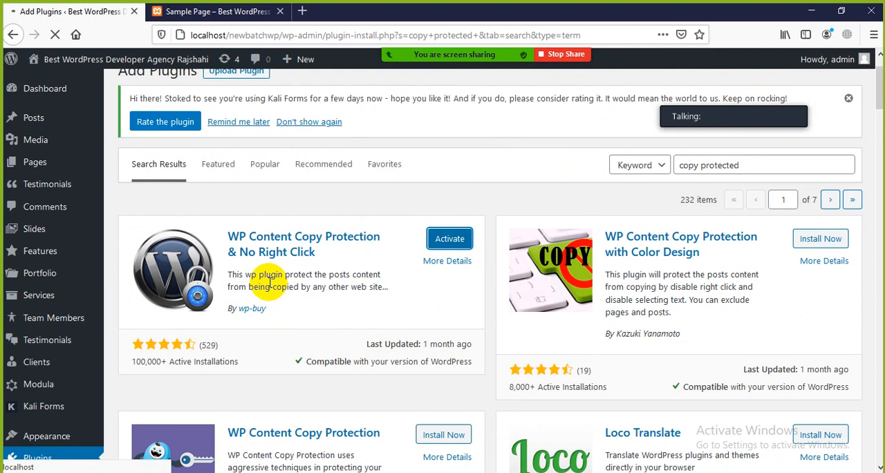
scroll(270, 286, "up", 2)
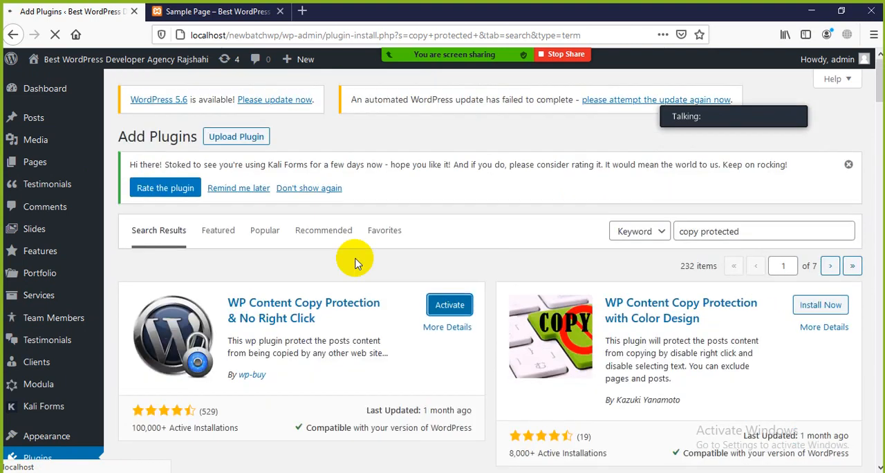
left_click(851, 164)
left_click(450, 298)
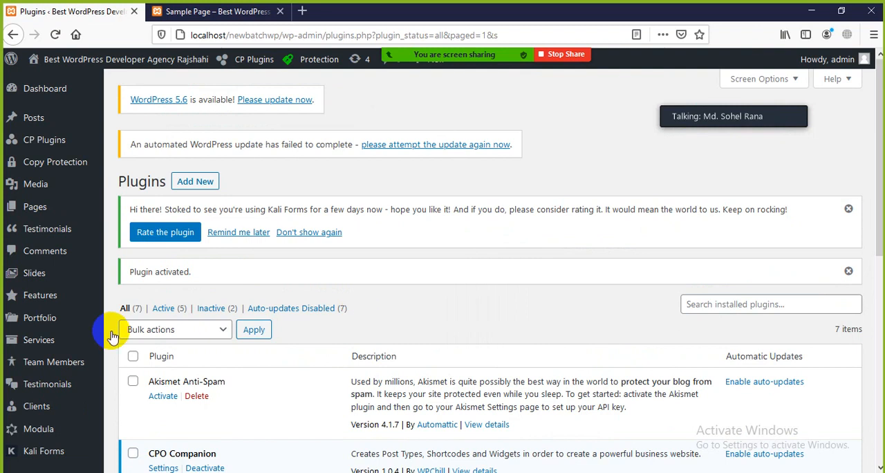
Open the Installed Plugins list and look through its entries down to WP Content Copy Protection & No Right Click.
scroll(110, 336, "down", 5)
scroll(283, 274, "up", 5)
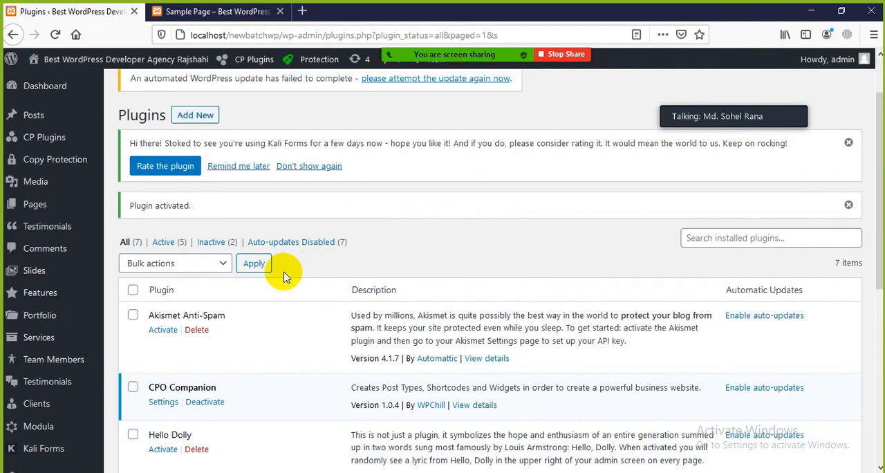
scroll(233, 282, "down", 5)
scroll(59, 314, "down", 1)
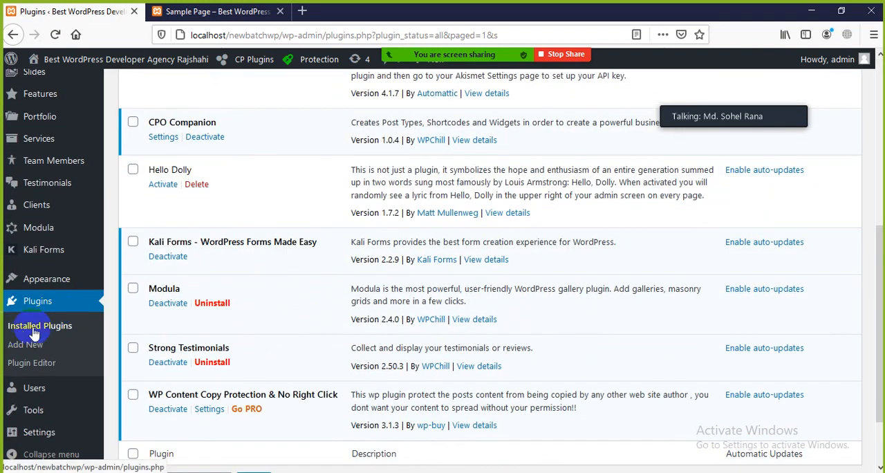
left_click(41, 330)
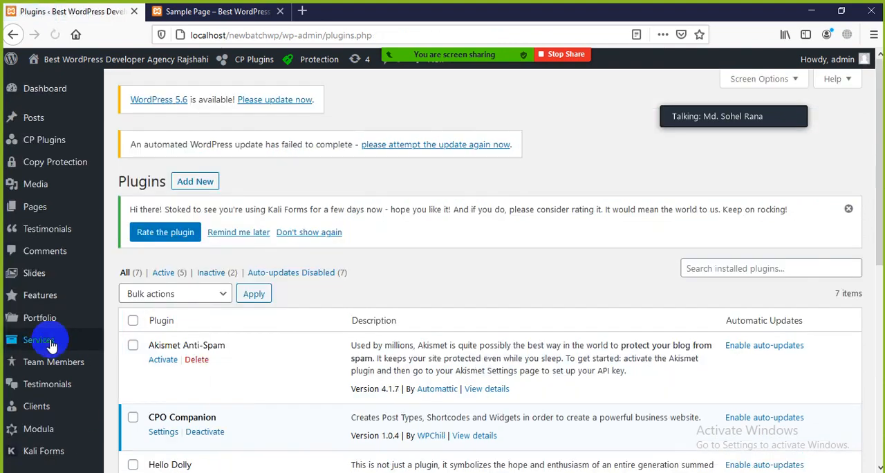
scroll(49, 349, "down", 4)
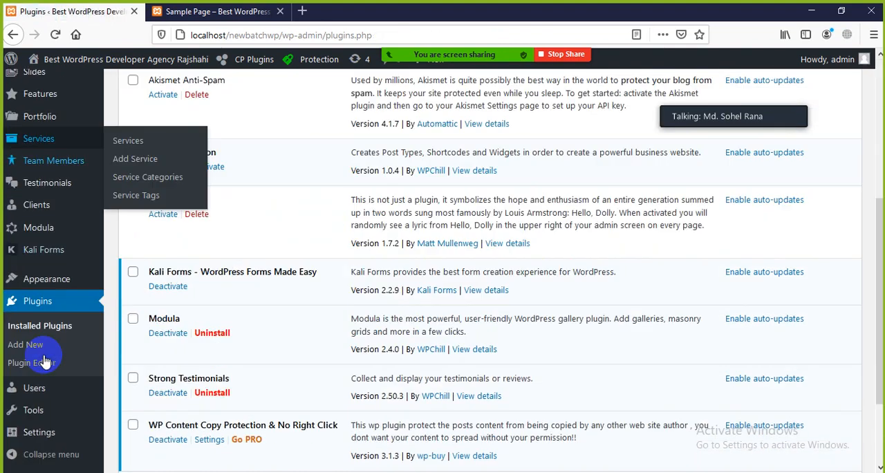
left_click(73, 331)
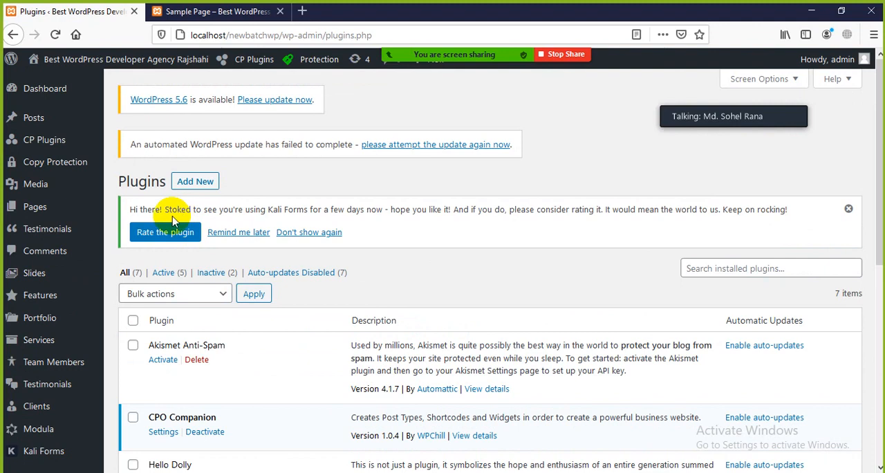
Dismiss the Kali Forms rating notice and locate the WP Content Copy Protection & No Right Click entry in the plugin list.
left_click(848, 209)
scroll(193, 251, "down", 2)
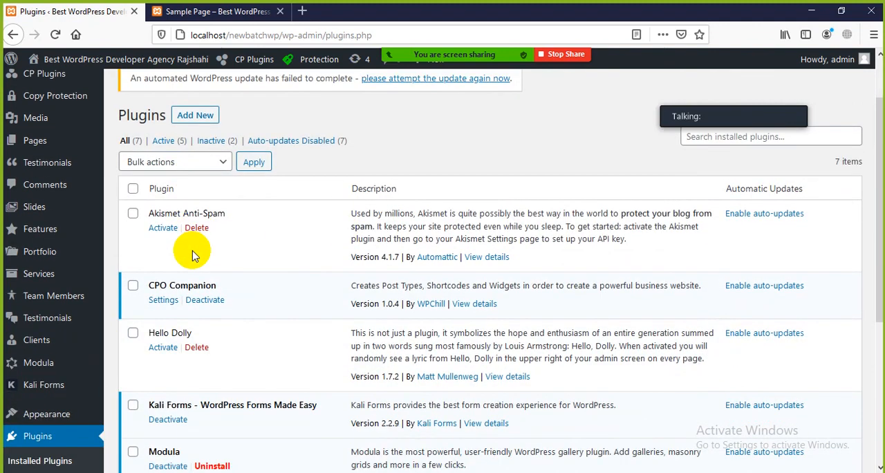
scroll(184, 238, "down", 4)
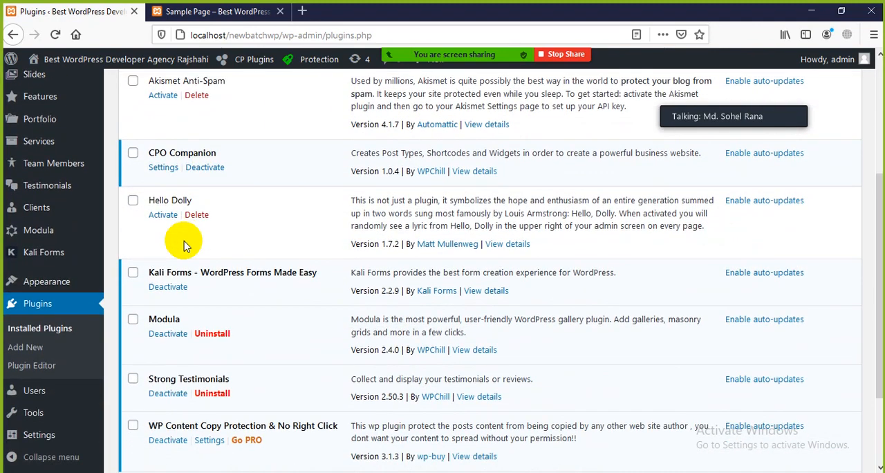
scroll(185, 246, "down", 2)
scroll(184, 249, "down", 2)
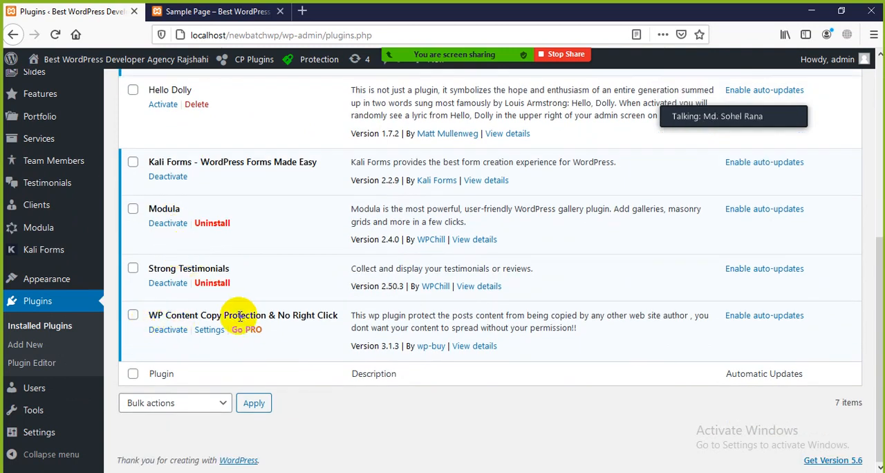
left_click_drag(345, 316, 146, 316)
left_click(225, 357)
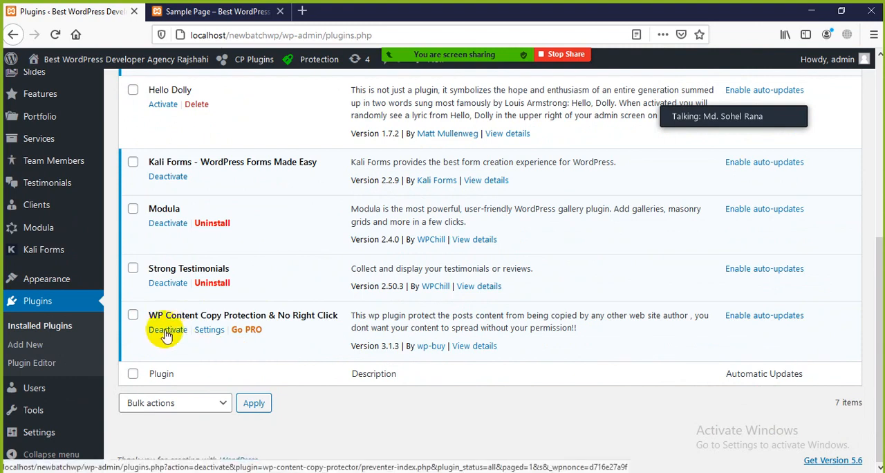
Compare the action links of the inactive Hello Dolly plugin with those of the active copy protection plugin.
scroll(167, 335, "up", 2)
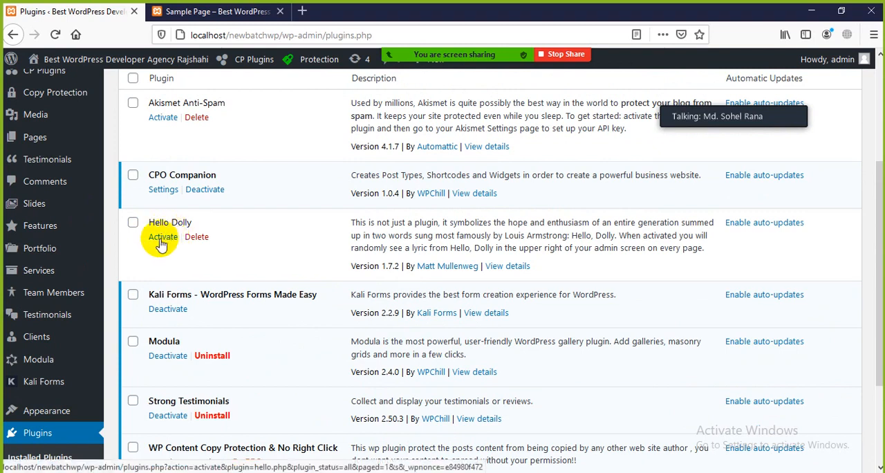
left_click_drag(193, 223, 148, 222)
left_click(229, 229)
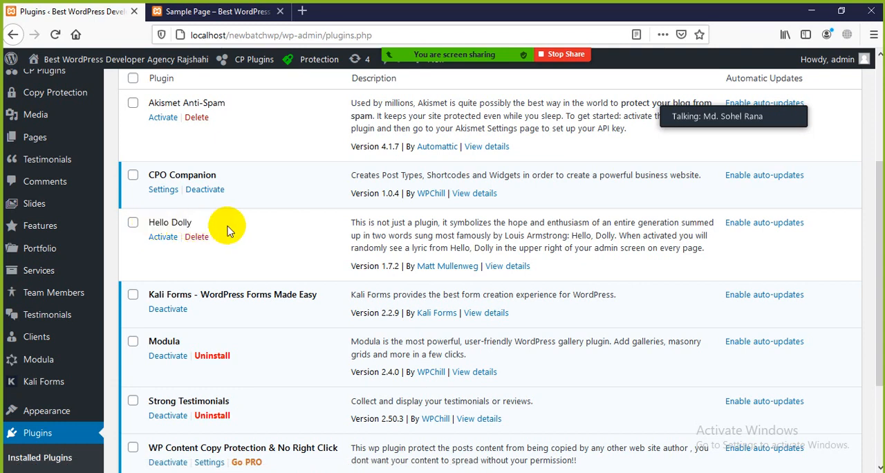
scroll(229, 242, "down", 2)
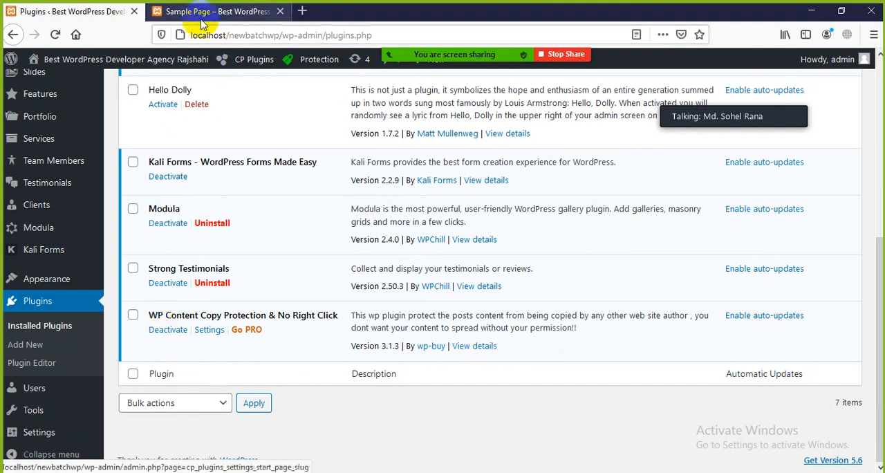
Switch to the site's Sample Page, reload it and check its body text with the copy protection plugin active.
left_click(229, 11)
scroll(332, 290, "down", 5)
scroll(288, 265, "up", 4)
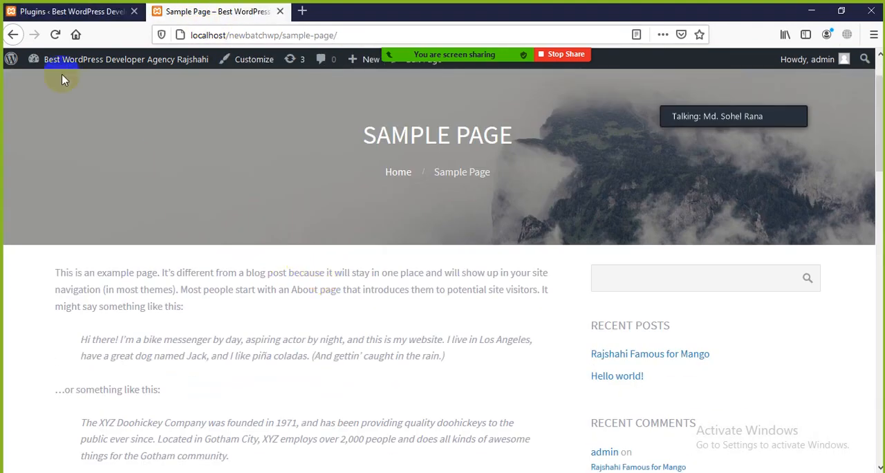
left_click(57, 36)
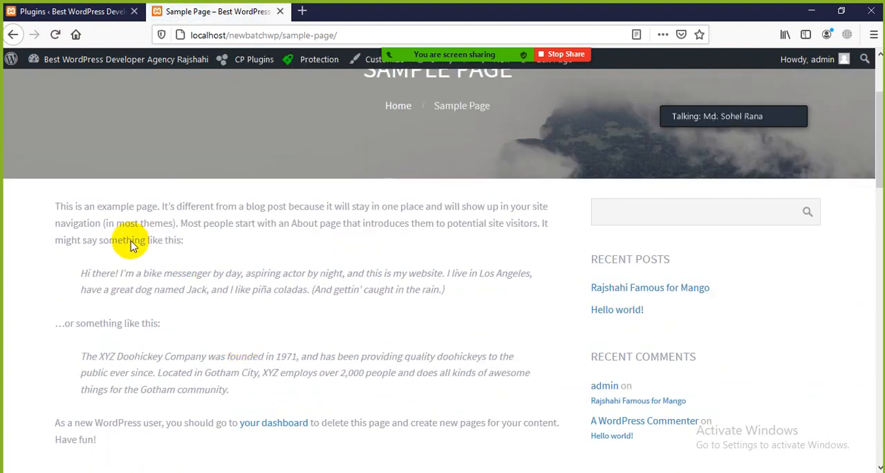
scroll(256, 343, "down", 3)
scroll(260, 354, "up", 3)
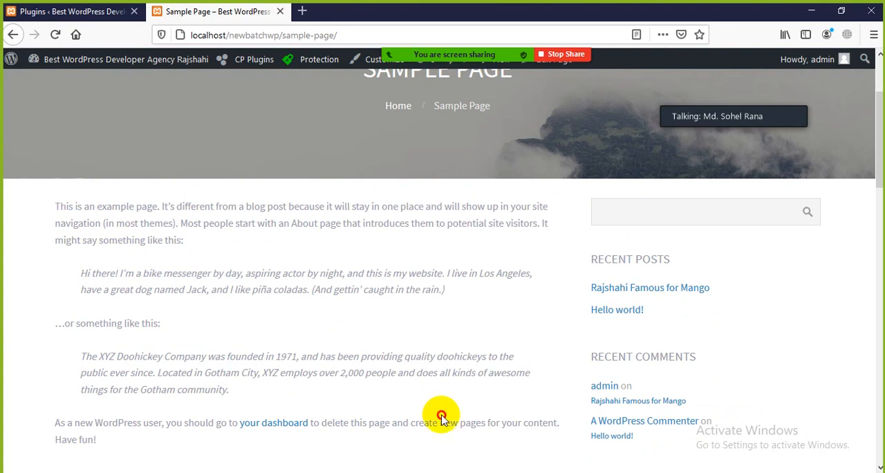
Start a new Zoom share of the entire screen.
mouse_move(468, 32)
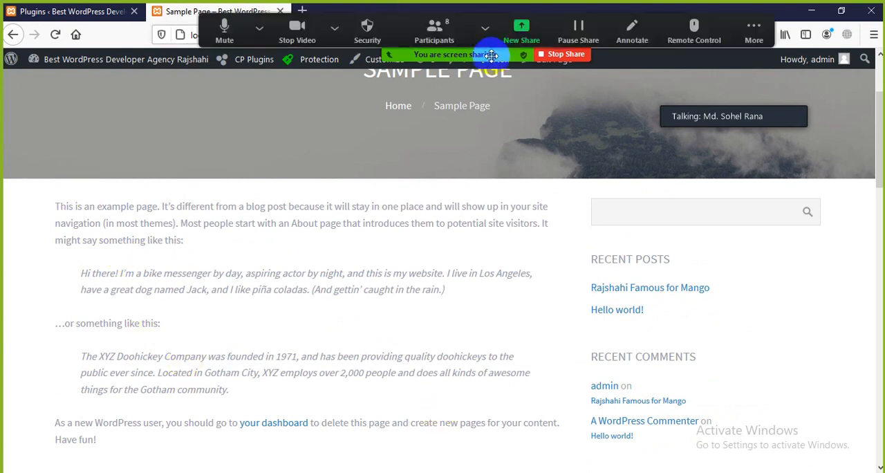
left_click(520, 28)
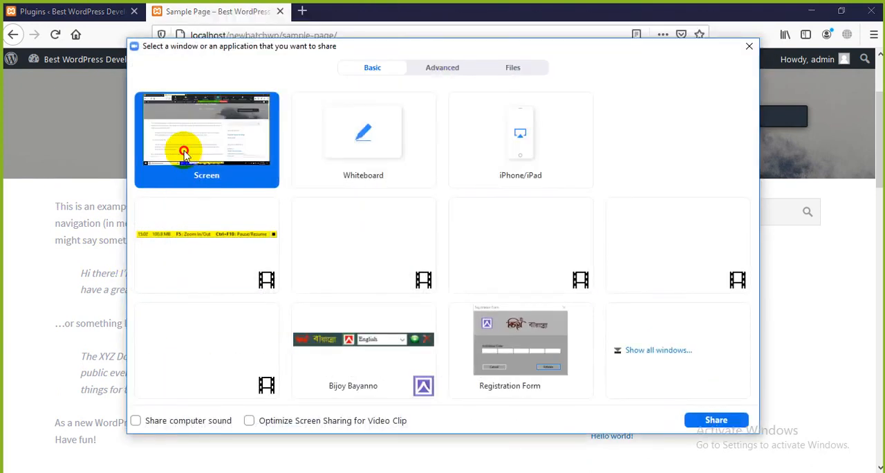
left_click(714, 418)
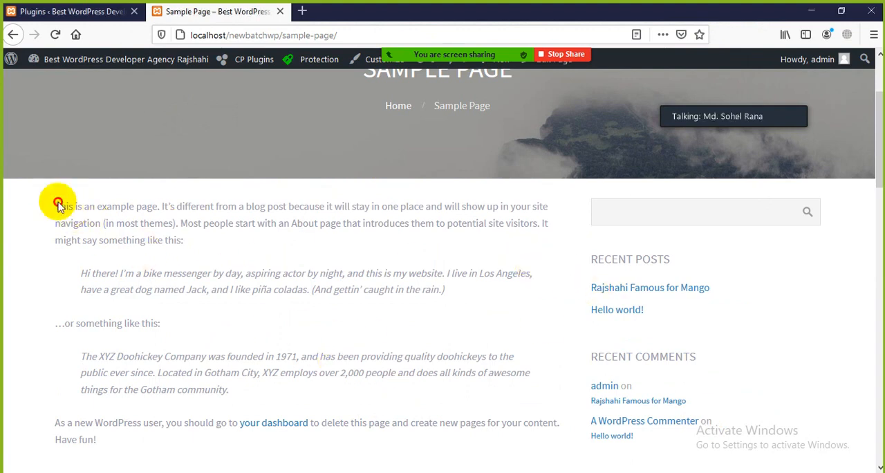
Test text selection and the context menu on the Sample Page's body paragraphs.
scroll(247, 325, "down", 3)
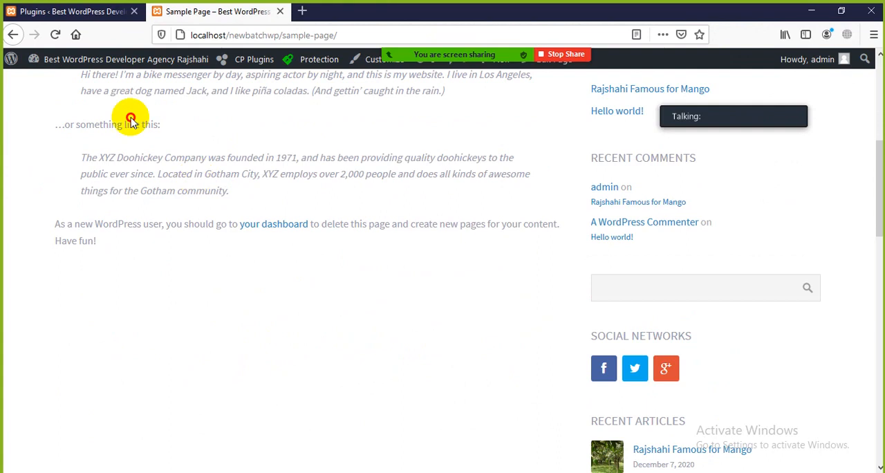
scroll(146, 240, "up", 1)
scroll(169, 244, "up", 1)
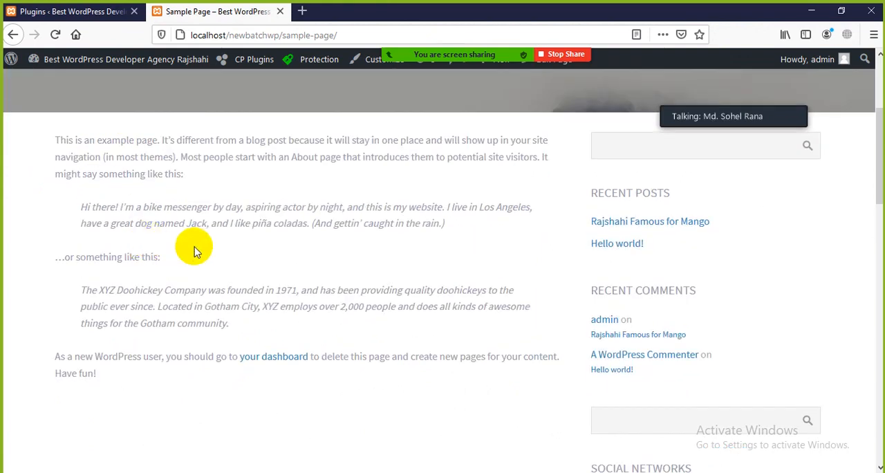
right_click(185, 176)
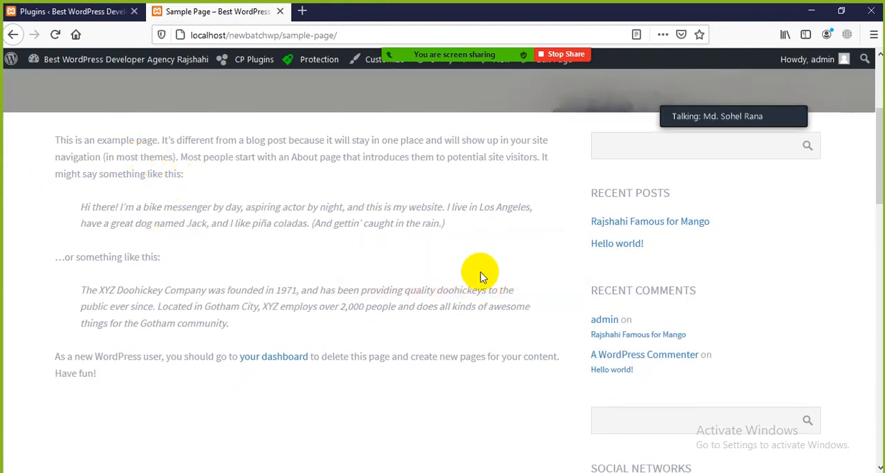
right_click(213, 194)
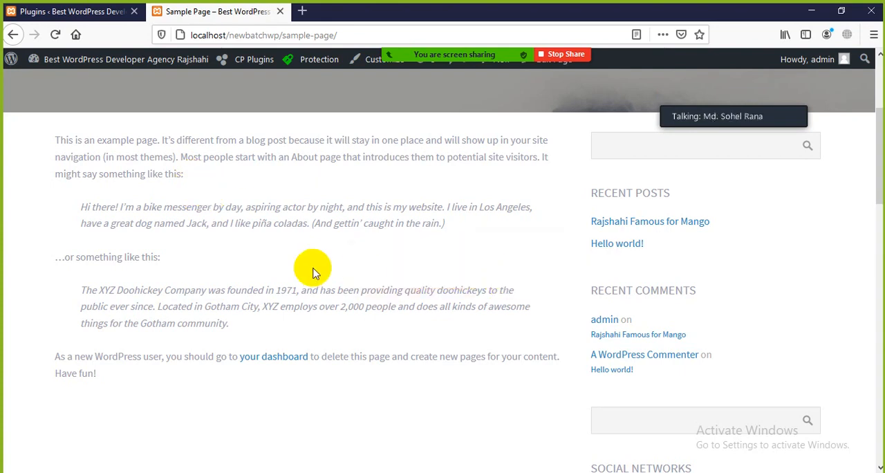
scroll(325, 271, "up", 3)
scroll(329, 269, "down", 2)
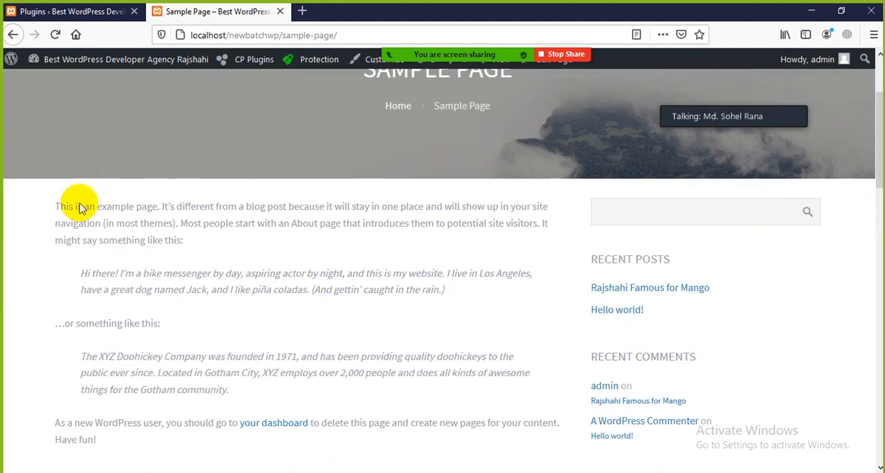
scroll(276, 293, "up", 2)
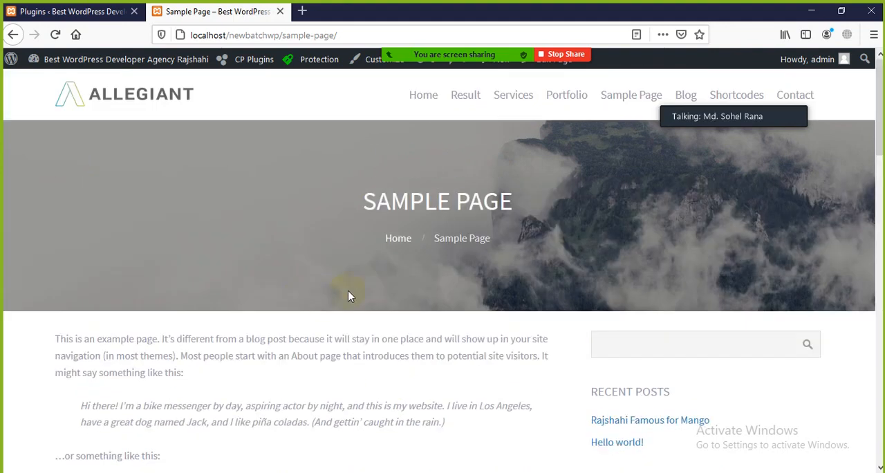
Open the site's Home page and test the context menu on the Performance Auditing text under What We Can Offer You.
left_click(425, 101)
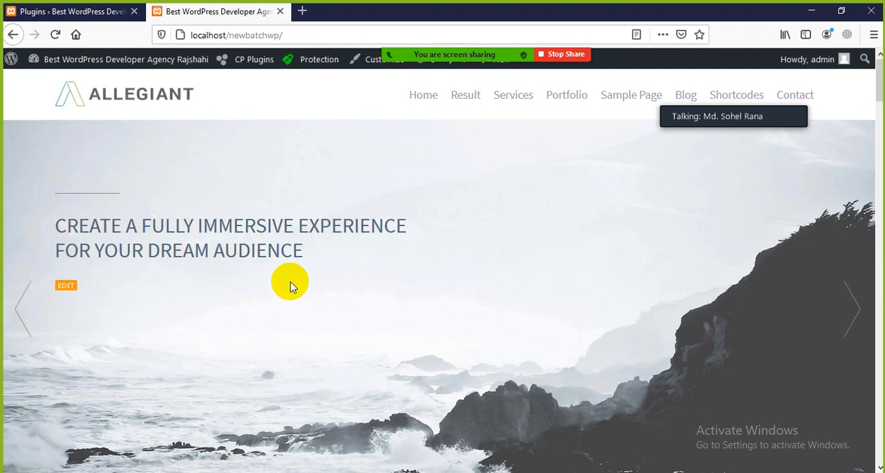
scroll(337, 328, "down", 8)
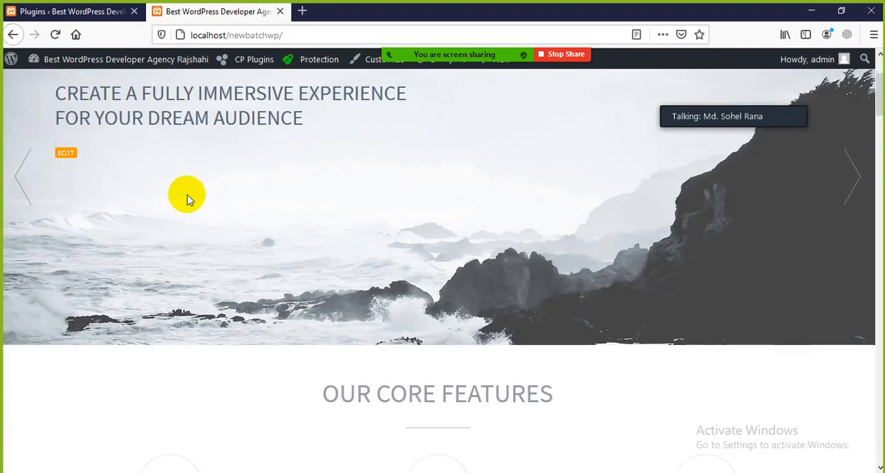
scroll(238, 347, "down", 10)
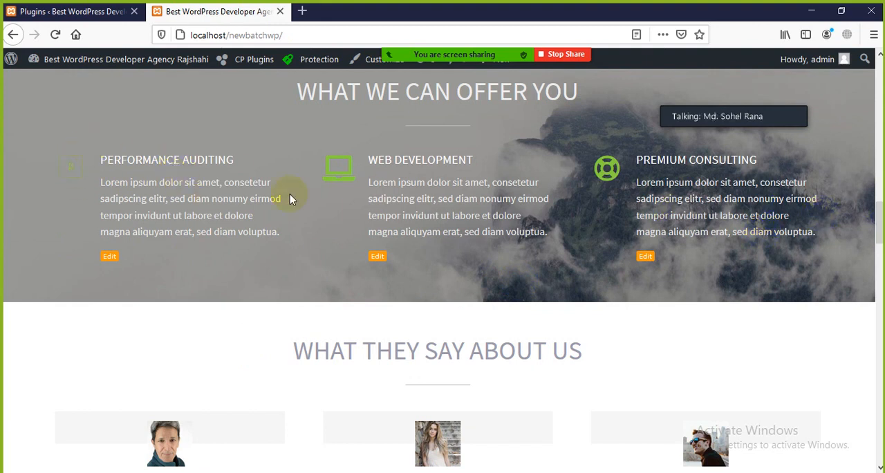
right_click(155, 181)
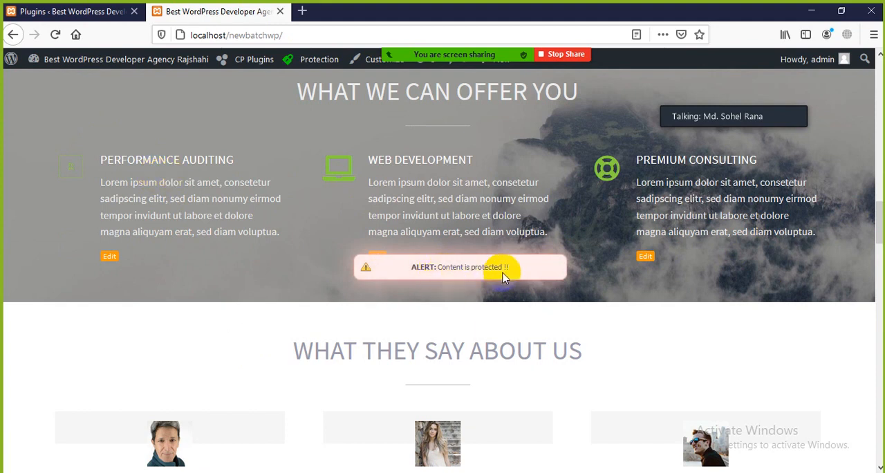
scroll(496, 312, "up", 6)
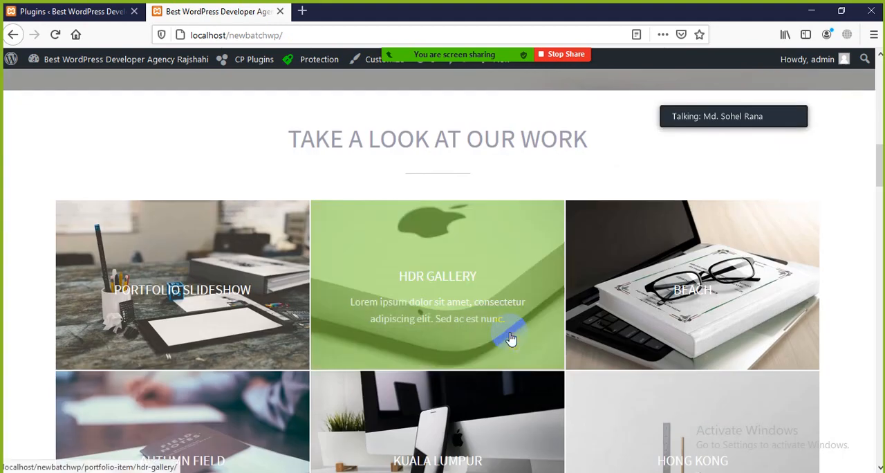
scroll(510, 338, "up", 10)
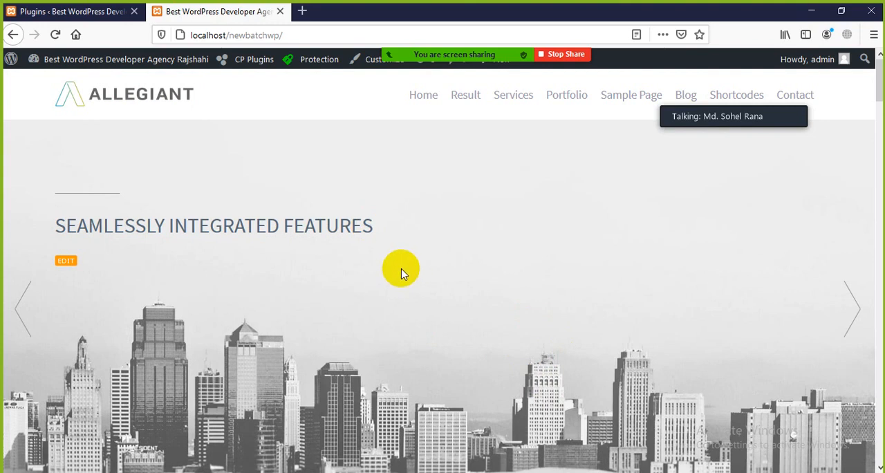
scroll(355, 346, "down", 12)
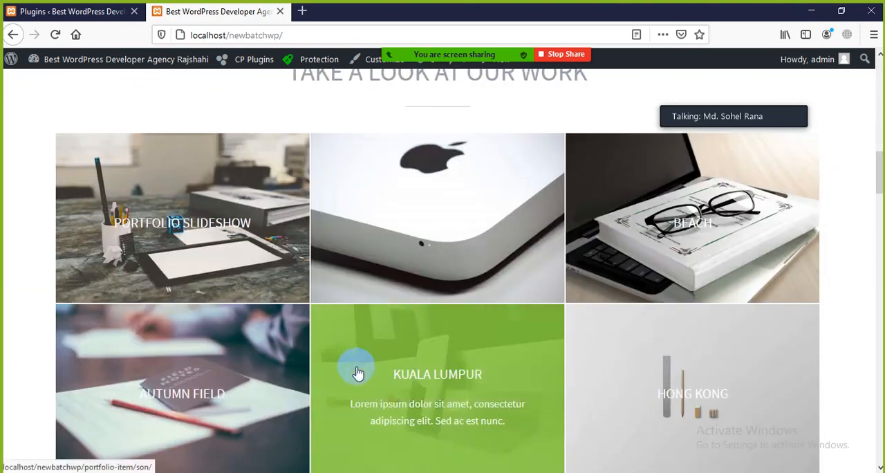
scroll(297, 338, "up", 12)
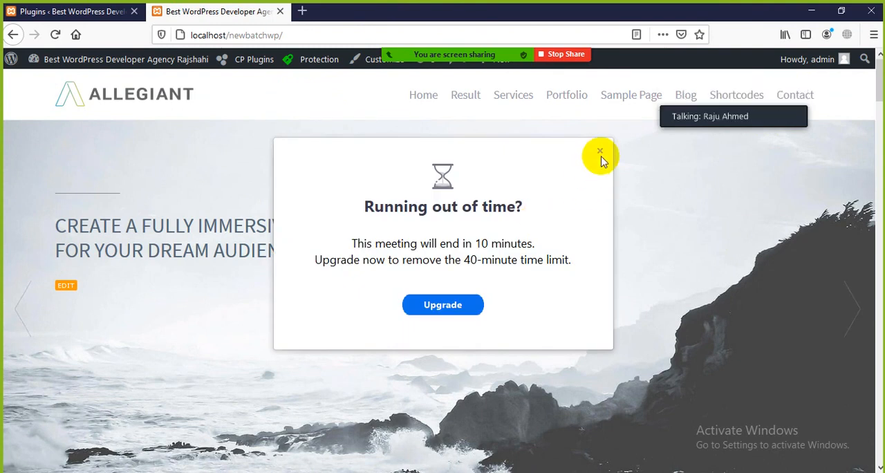
Dismiss the Zoom meeting time limit notice and show the participants' thumbnail video.
left_click(600, 151)
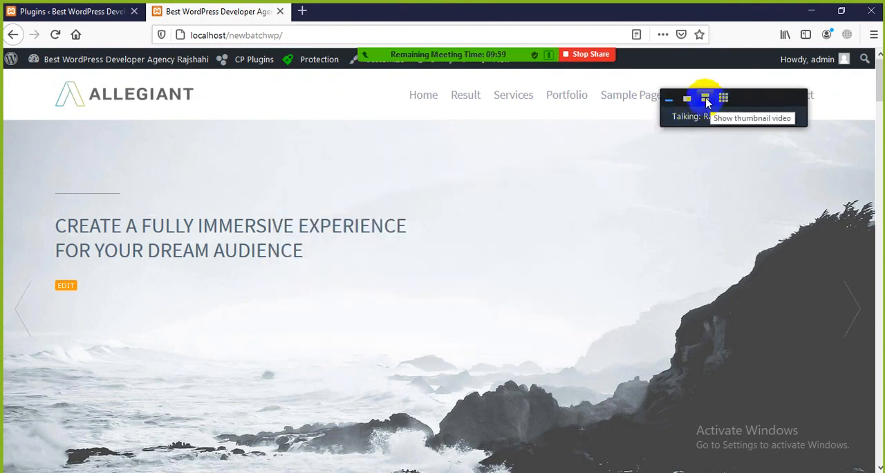
left_click(711, 101)
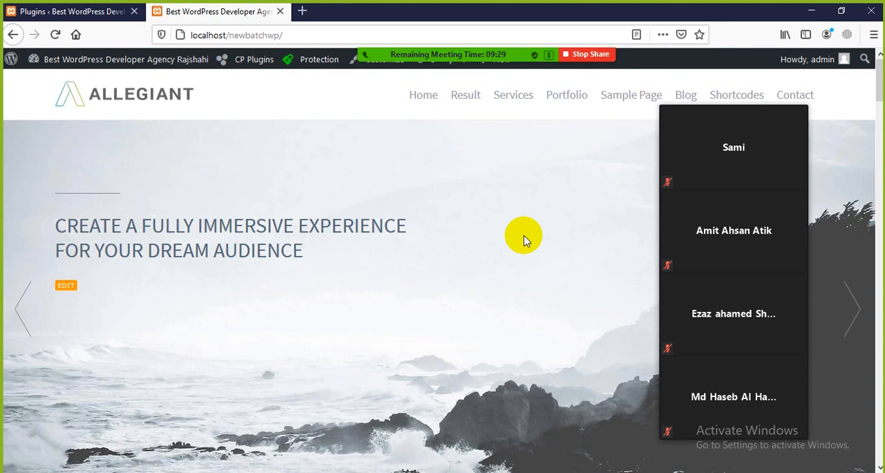
Test text selection on the Sample Page's body text and return to the site's Home page.
left_click(69, 11)
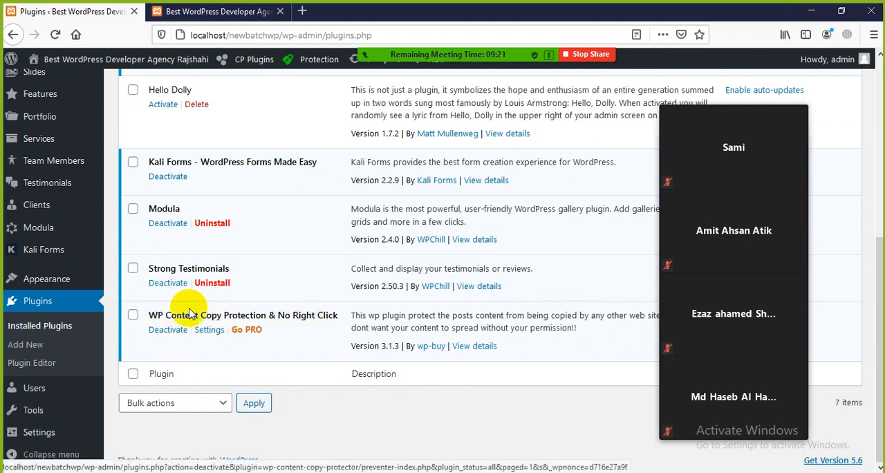
left_click(218, 11)
scroll(281, 253, "down", 3)
scroll(275, 253, "up", 3)
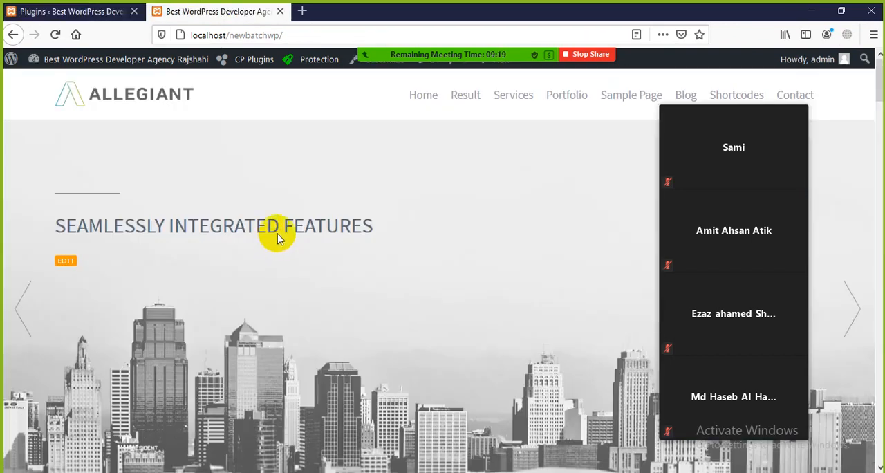
left_click(630, 97)
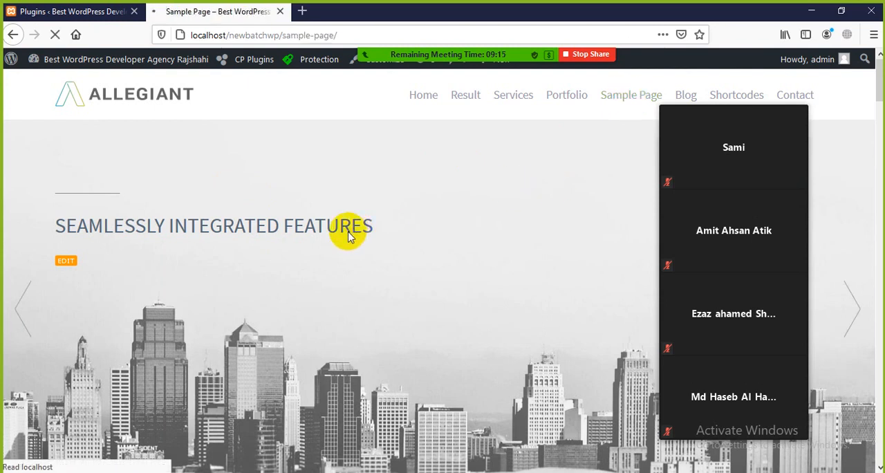
scroll(349, 236, "down", 3)
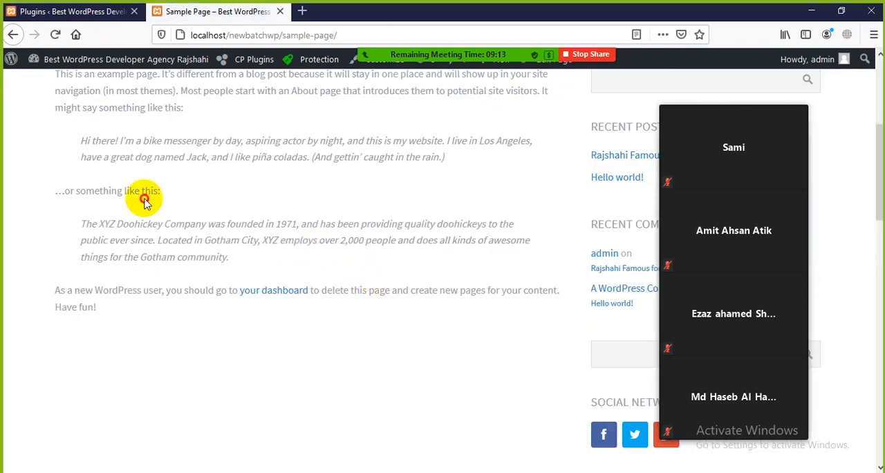
scroll(257, 246, "up", 3)
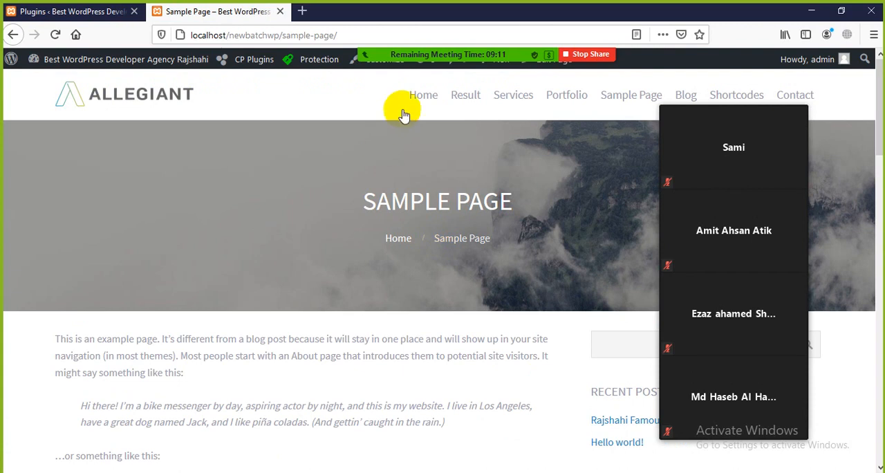
left_click(422, 94)
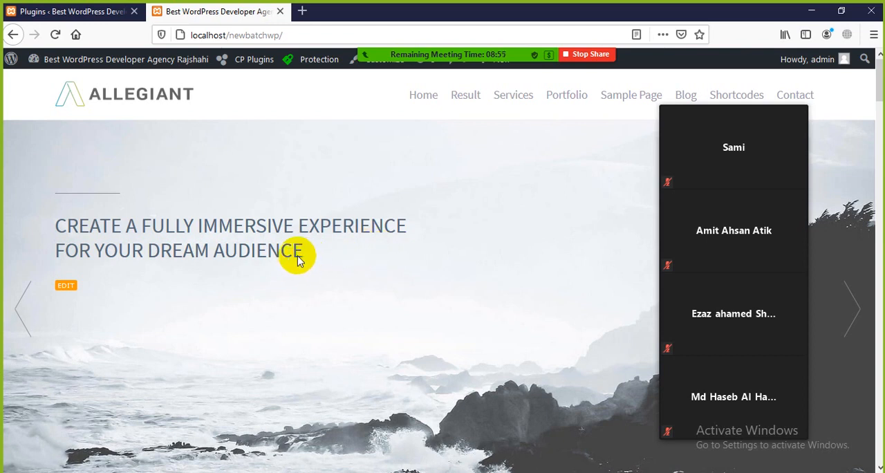
Open the WP Content Copy Protection & No Right Click settings and look through the vendor's plugins on its start page.
left_click(62, 12)
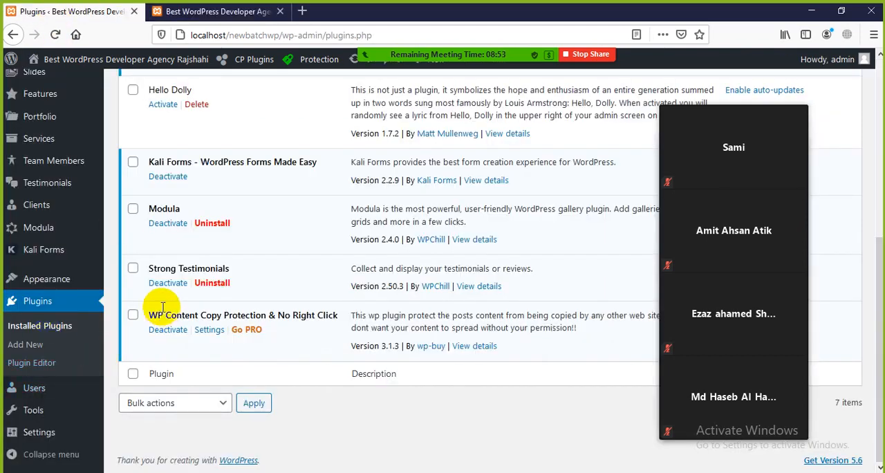
left_click(211, 331)
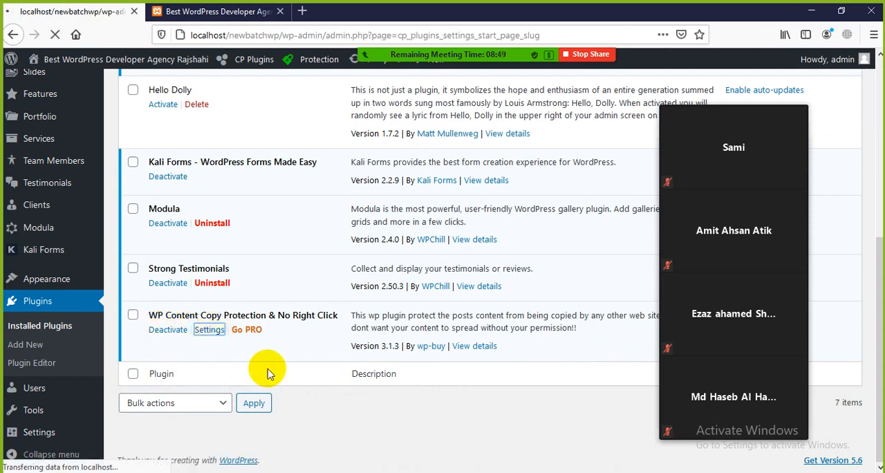
scroll(353, 346, "down", 3)
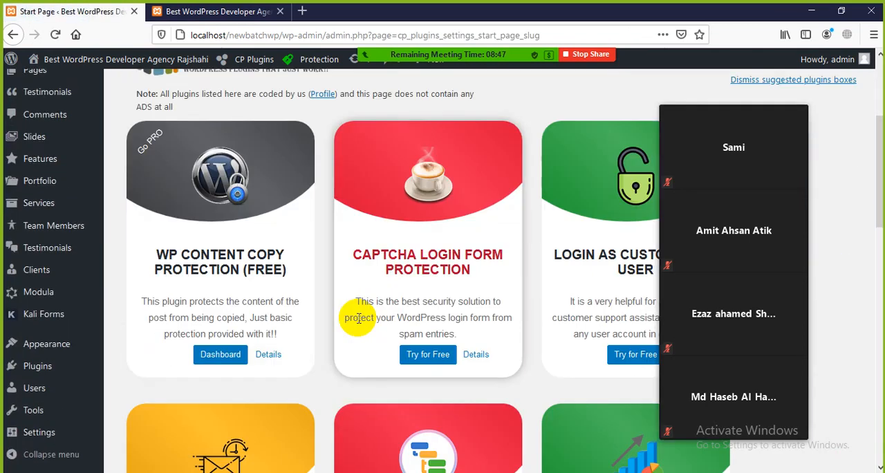
scroll(357, 323, "down", 7)
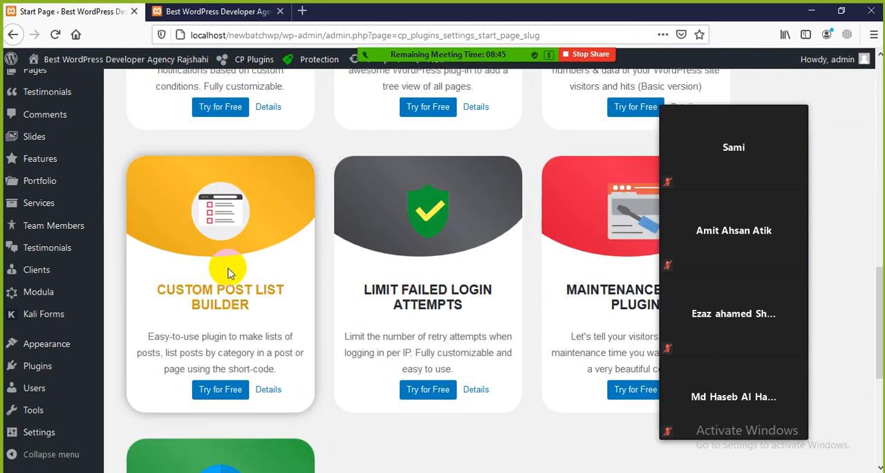
scroll(228, 271, "down", 4)
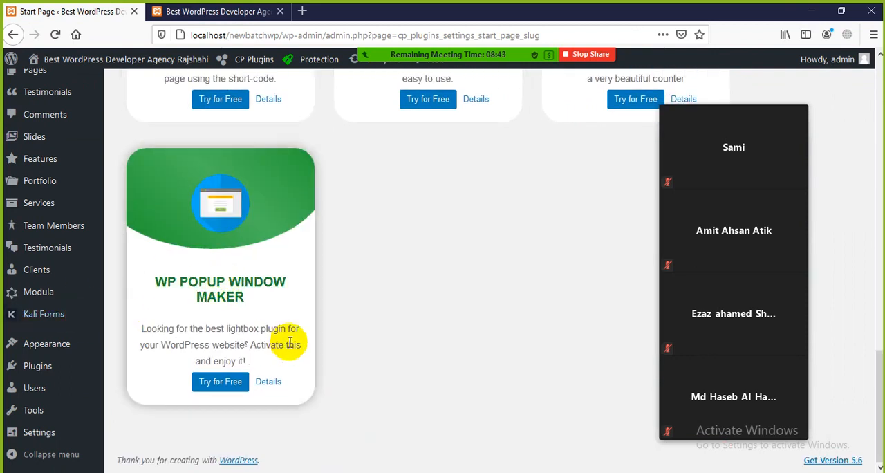
scroll(291, 320, "up", 5)
scroll(291, 319, "up", 8)
Show the site's home page and move the Zoom participants' video panel clear of the navigation menu.
left_click(223, 12)
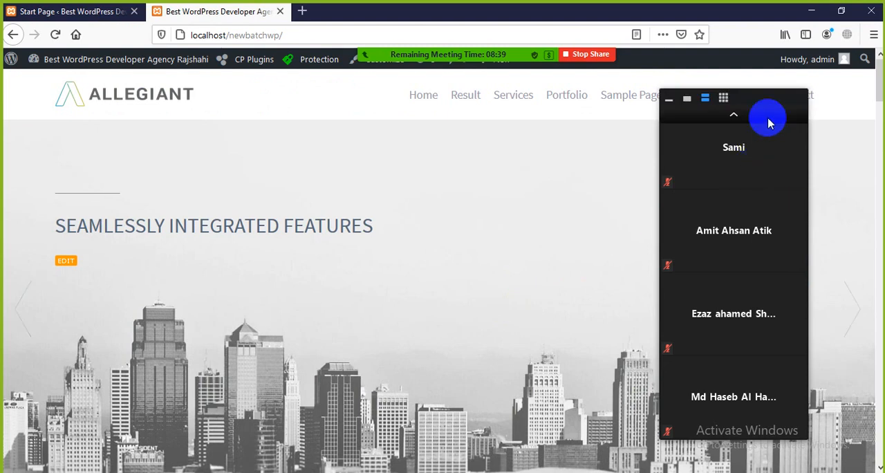
left_click_drag(764, 100, 749, 135)
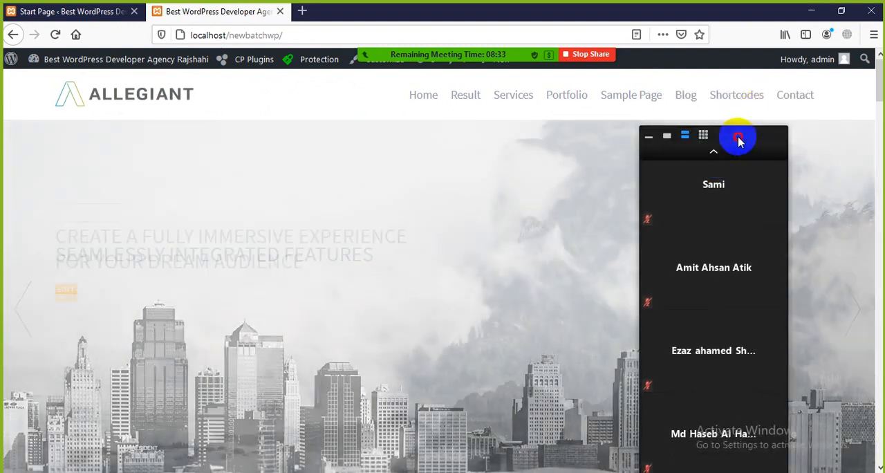
left_click_drag(740, 138, 792, 136)
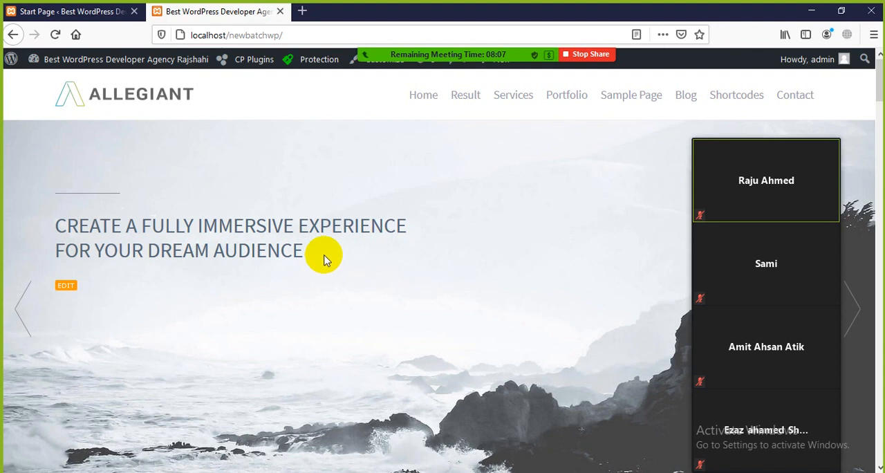
Return to the CP Plugins start page and dismiss the Kali Forms rating notice.
left_click(84, 12)
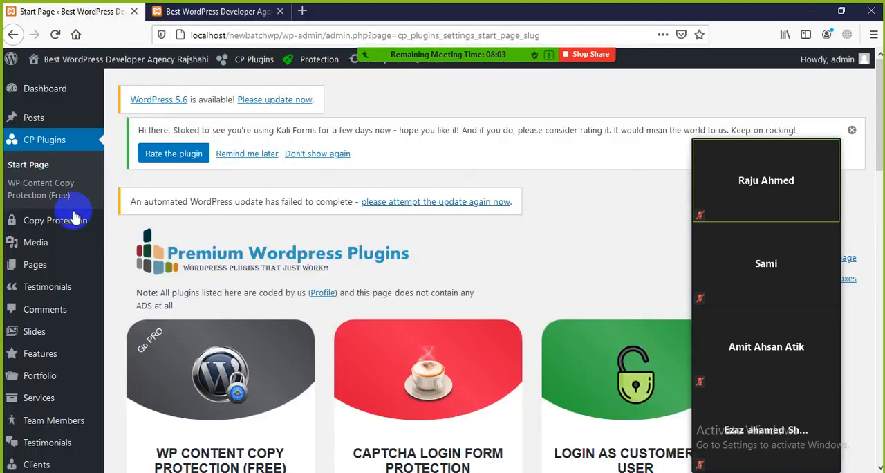
left_click(852, 130)
scroll(117, 262, "down", 3)
scroll(117, 261, "up", 3)
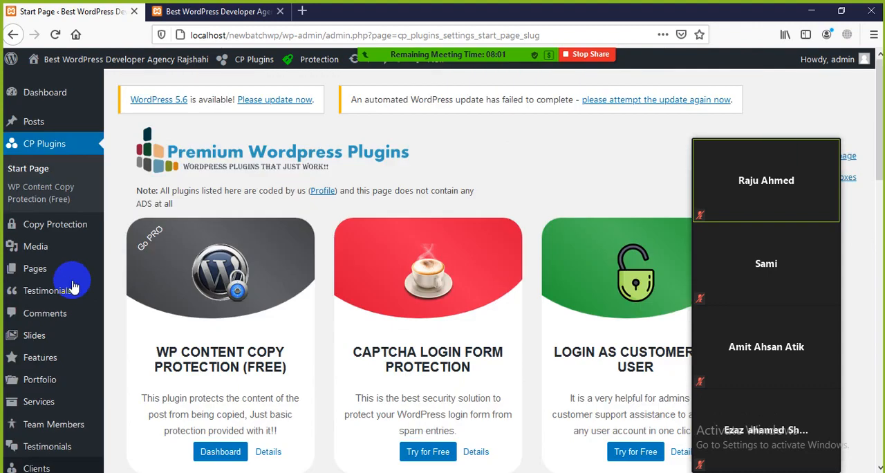
Deactivate the WP Content Copy Protection & No Right Click plugin and locate its entry in the installed plugins list.
mouse_move(59, 356)
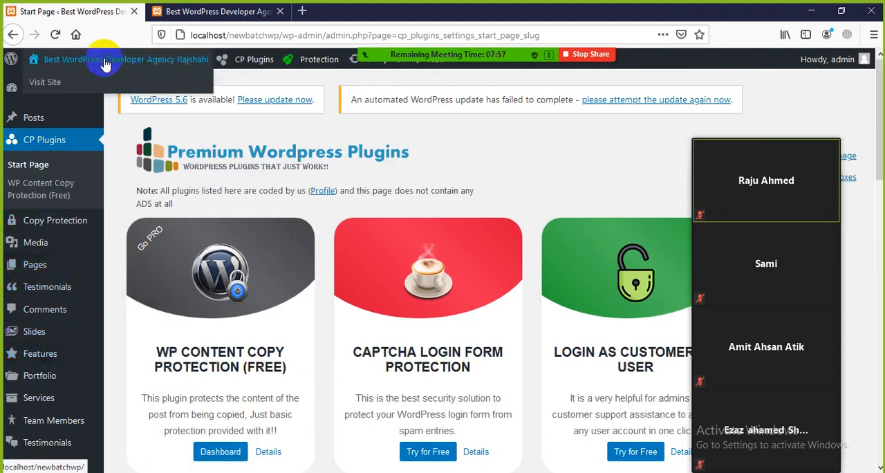
scroll(65, 208, "down", 3)
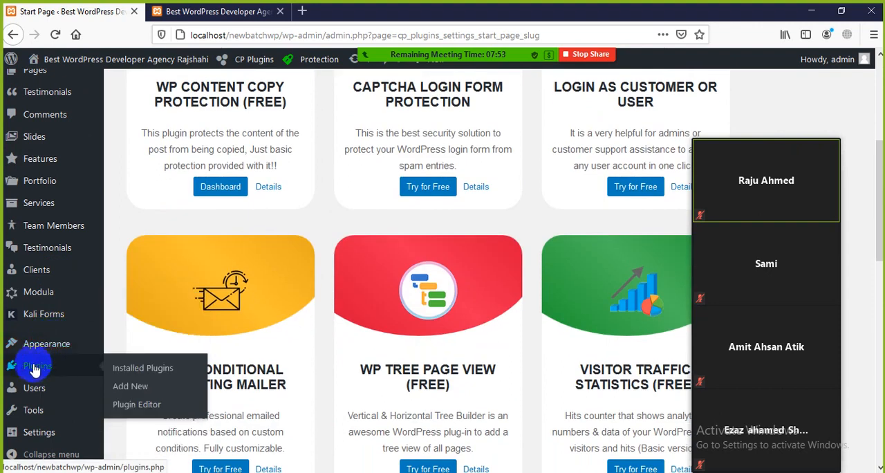
left_click(35, 370)
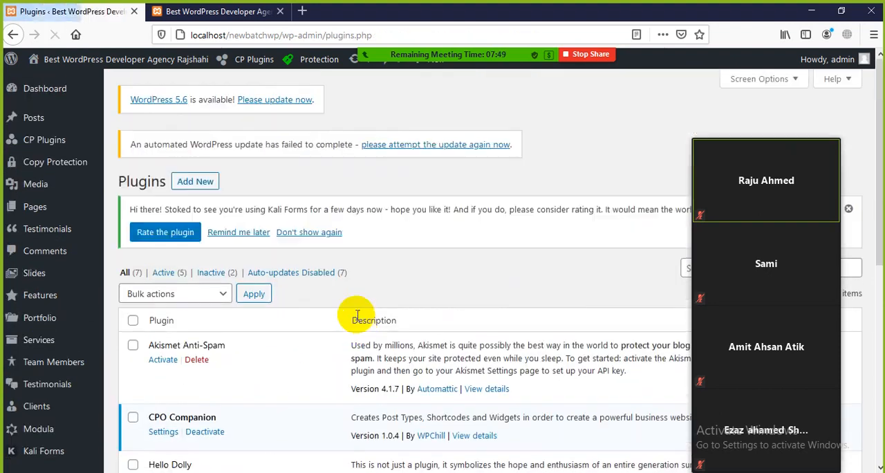
scroll(208, 277, "down", 5)
scroll(178, 238, "down", 3)
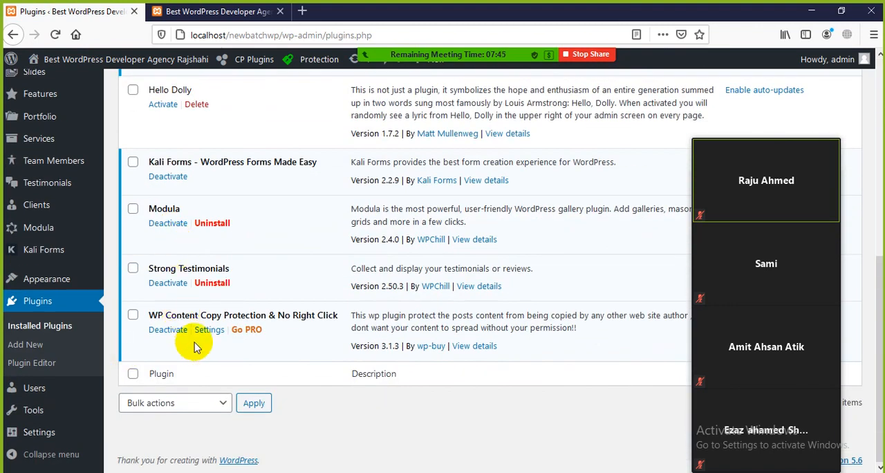
left_click(169, 334)
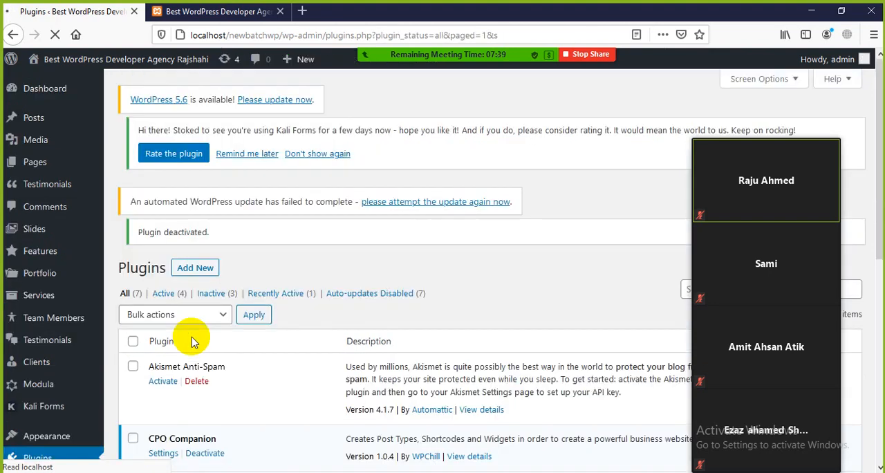
scroll(207, 280, "down", 6)
scroll(207, 280, "down", 3)
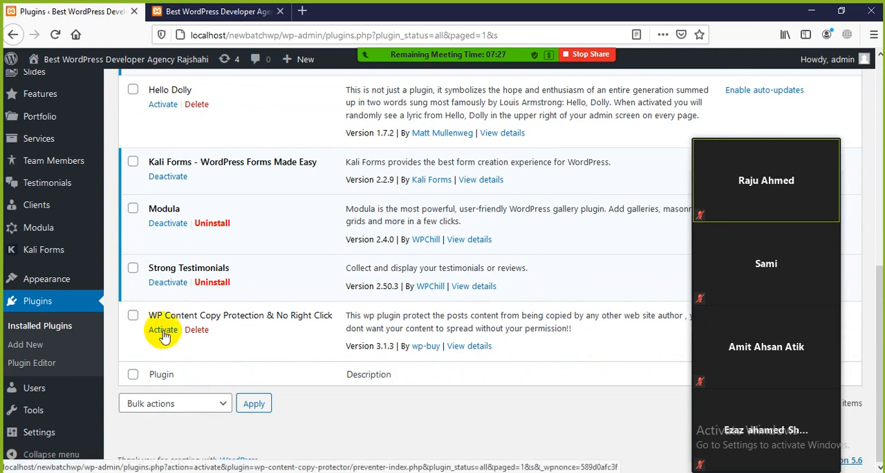
Reload the site's home page and go to the What We Can Offer You section.
left_click(201, 10)
scroll(148, 136, "down", 5)
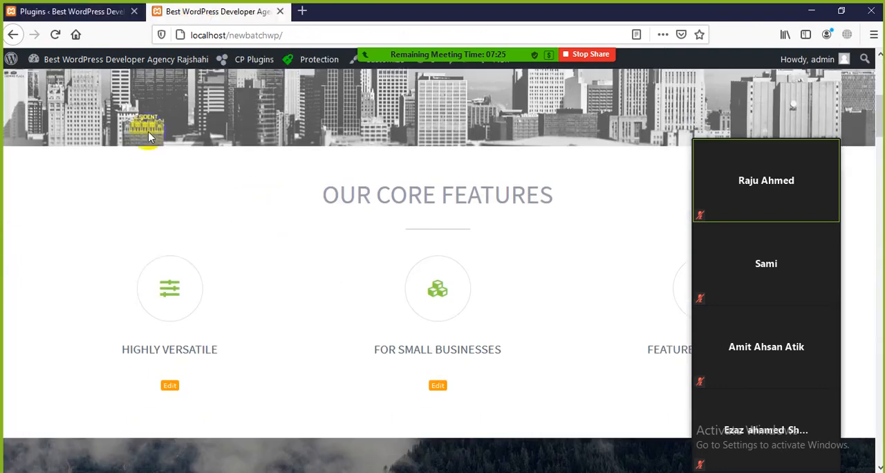
left_click(57, 34)
scroll(228, 214, "down", 8)
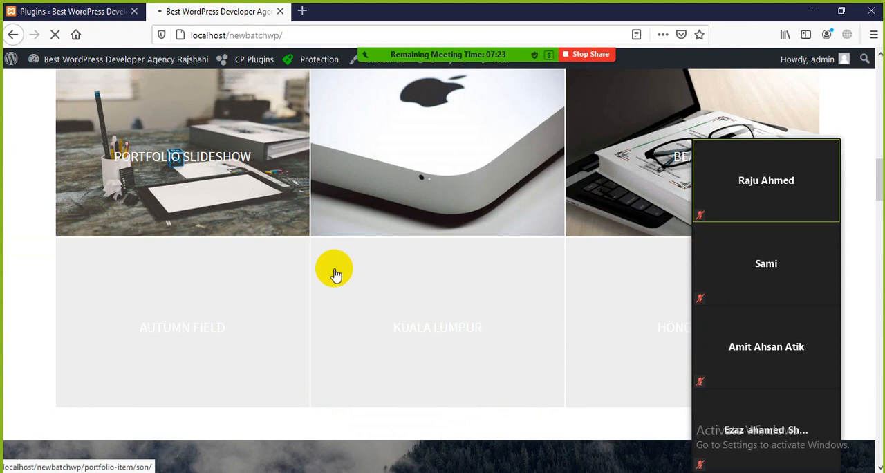
scroll(325, 256, "down", 7)
scroll(319, 257, "up", 3)
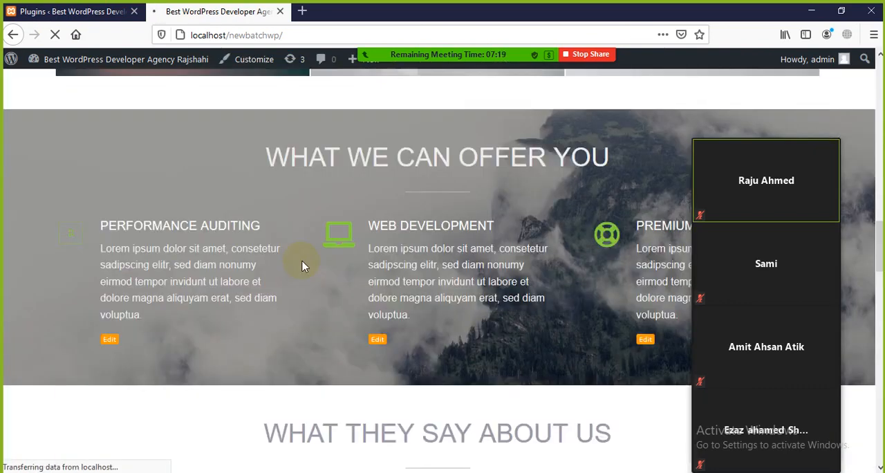
scroll(309, 271, "down", 4)
scroll(310, 270, "up", 3)
Test selecting the Performance Auditing and Web Development text and opening the context menu on it.
left_click(205, 208)
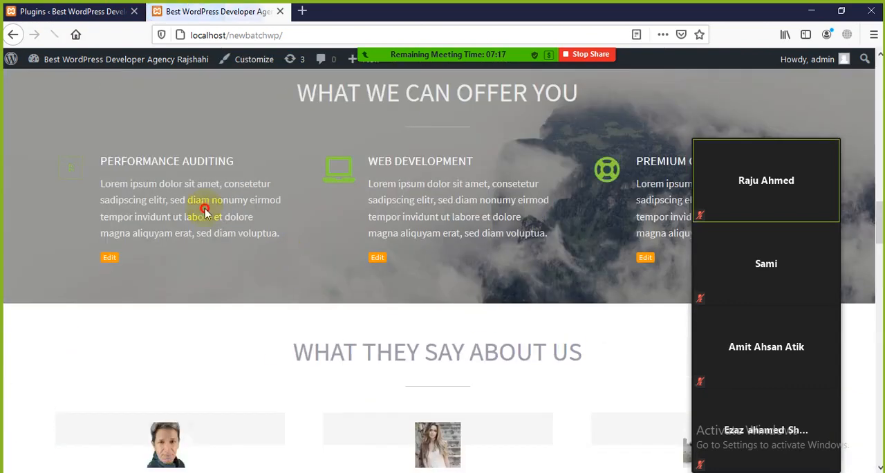
left_click_drag(205, 208, 88, 161)
left_click(261, 223)
left_click_drag(494, 249, 111, 163)
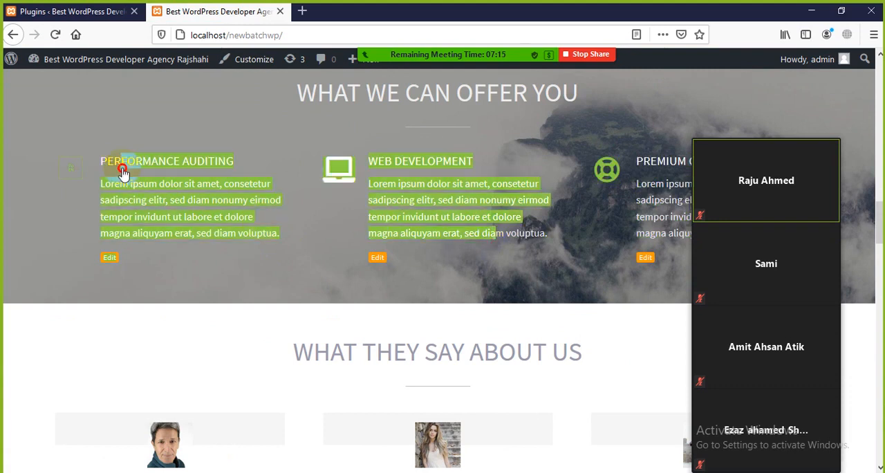
right_click(155, 170)
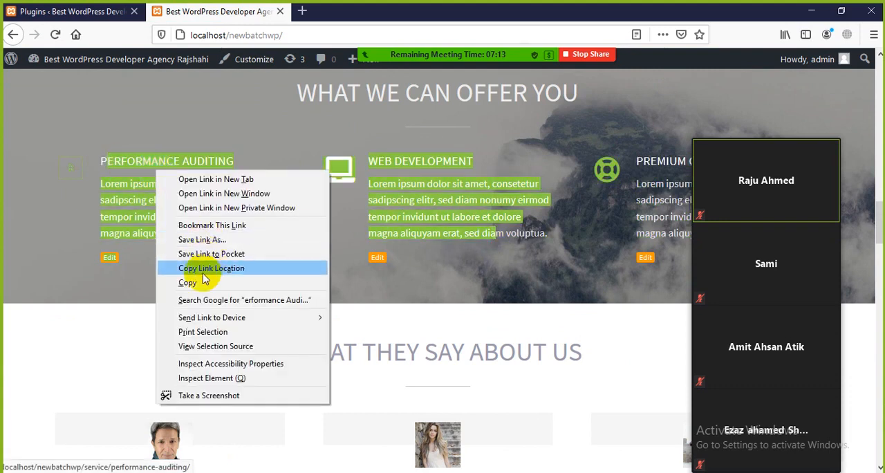
left_click(528, 235)
Open the Sample Page, select its body text together with part of the sidebar, and copy the selection.
scroll(528, 235, "up", 15)
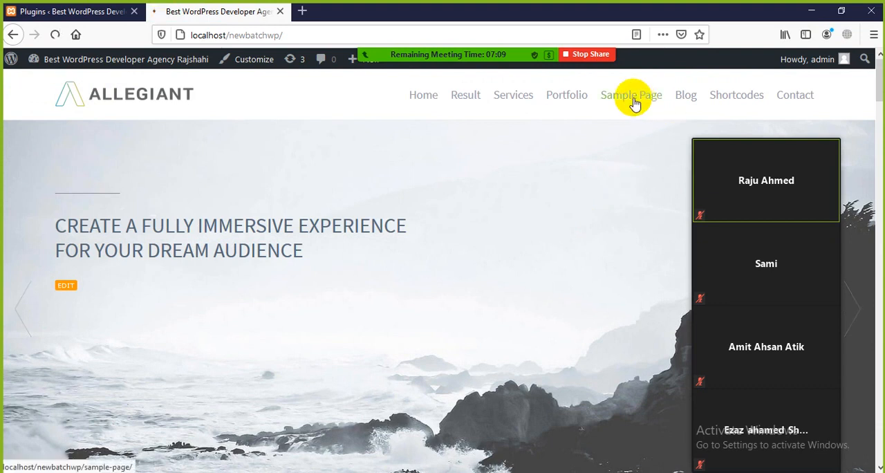
left_click(633, 99)
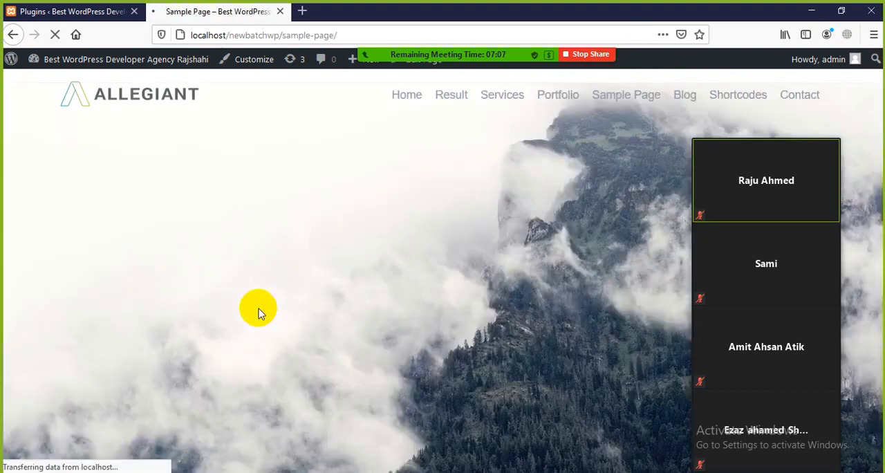
scroll(276, 325, "down", 3)
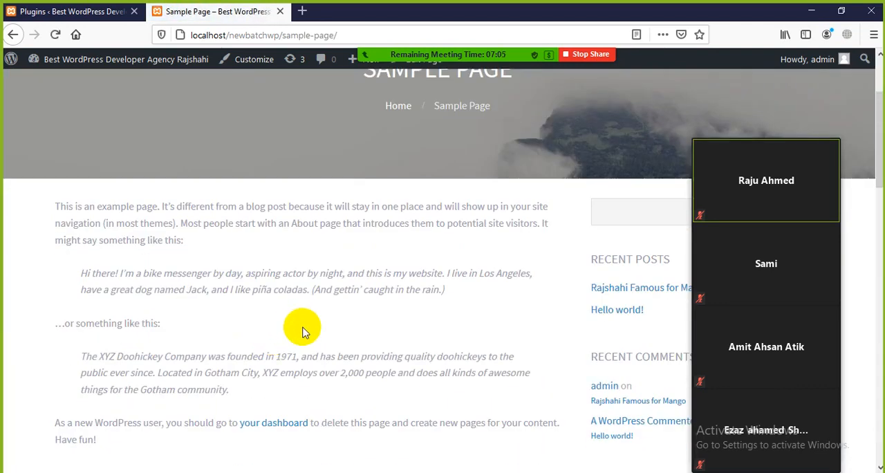
left_click_drag(350, 395, 606, 431)
left_click(374, 378)
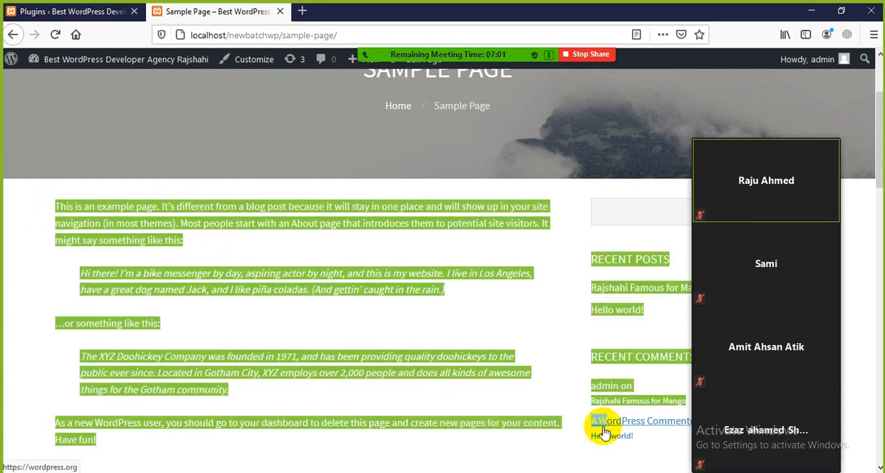
right_click(347, 274)
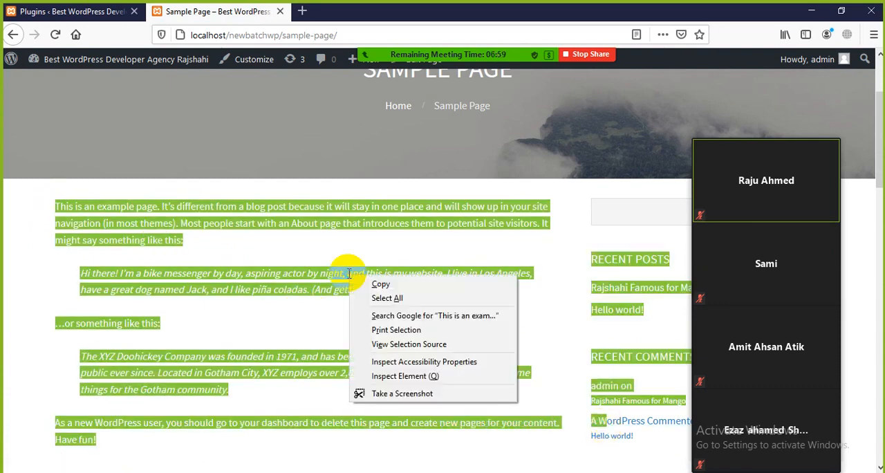
left_click(387, 285)
left_click(346, 289)
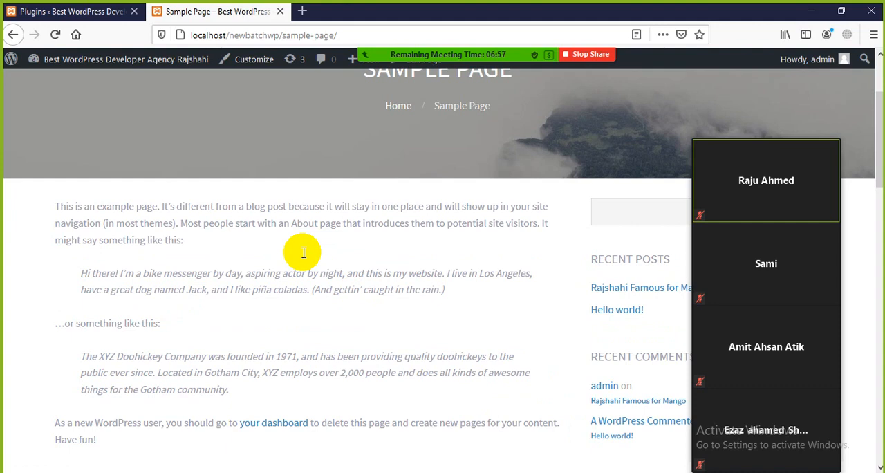
Activate the WP Content Copy Protection & No Right Click plugin and test selecting the Sample Page body text.
left_click(76, 12)
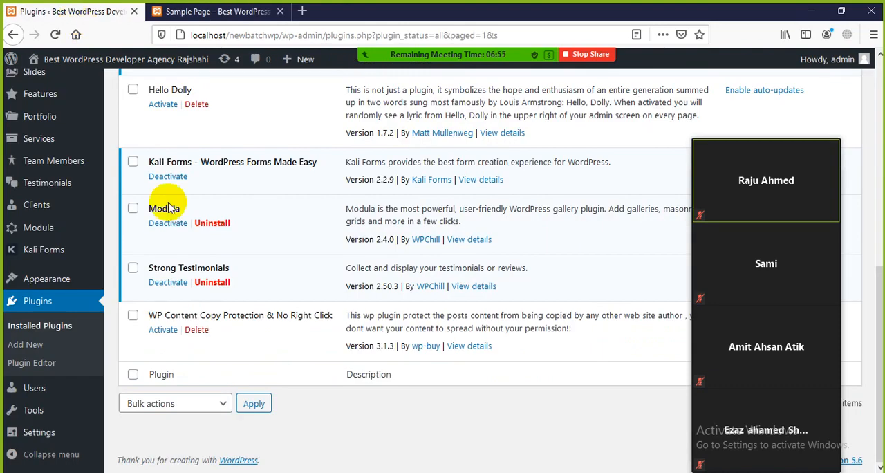
left_click(162, 332)
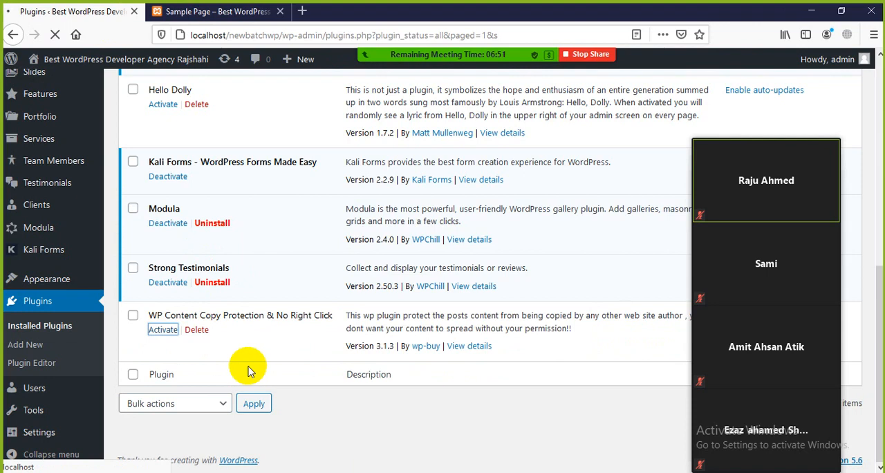
left_click(191, 14)
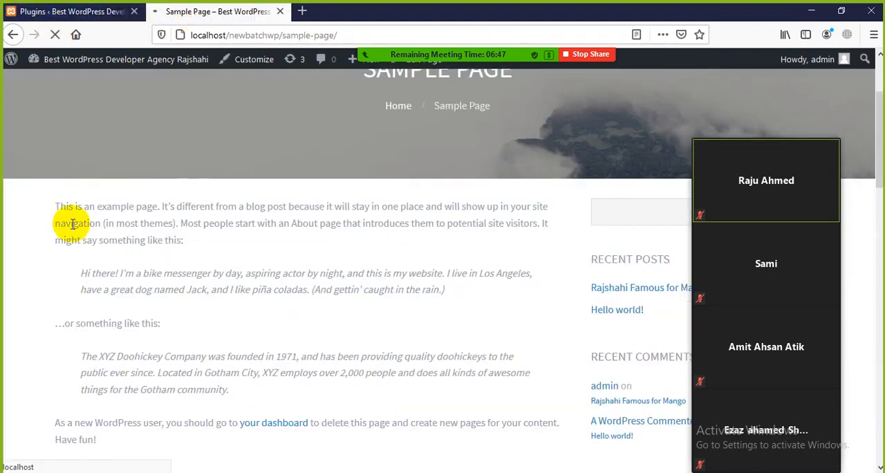
left_click_drag(55, 206, 296, 326)
left_click(296, 328)
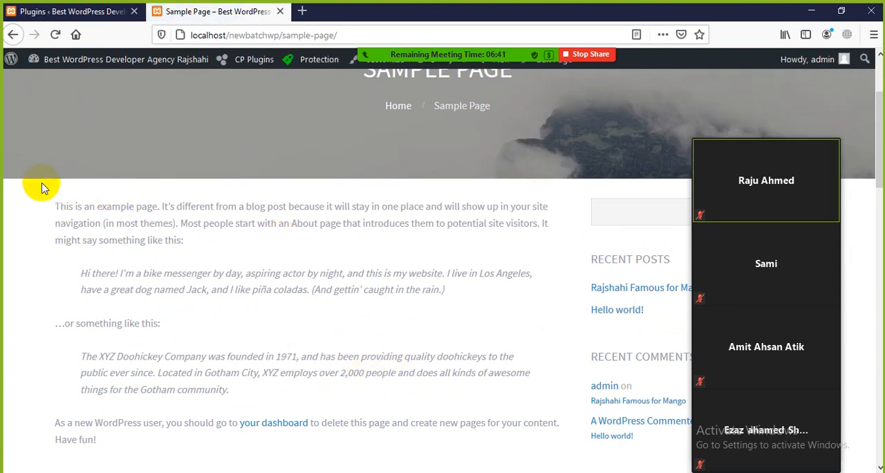
Deactivate the WP Content Copy Protection & No Right Click plugin and delete it from the site.
left_click(115, 12)
scroll(277, 367, "down", 3)
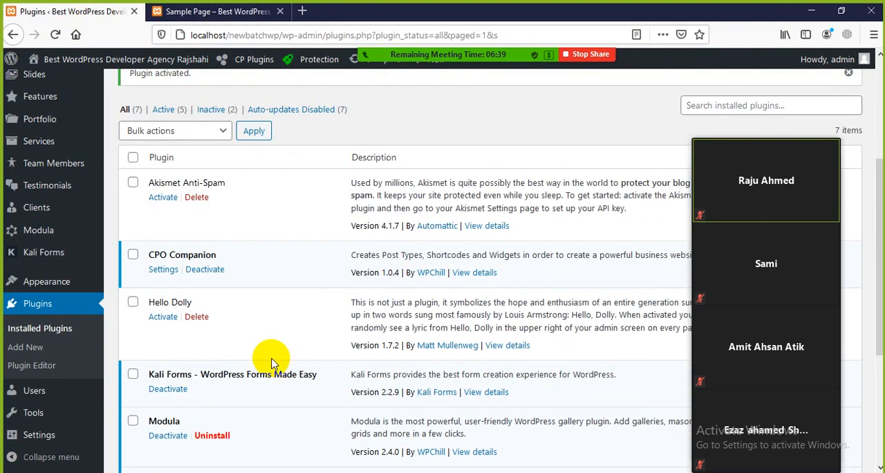
scroll(271, 363, "down", 3)
left_click(168, 330)
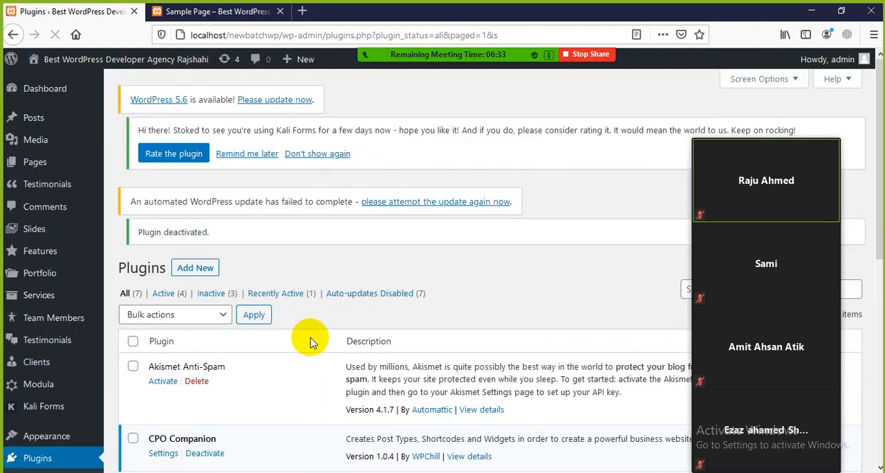
scroll(311, 338, "down", 5)
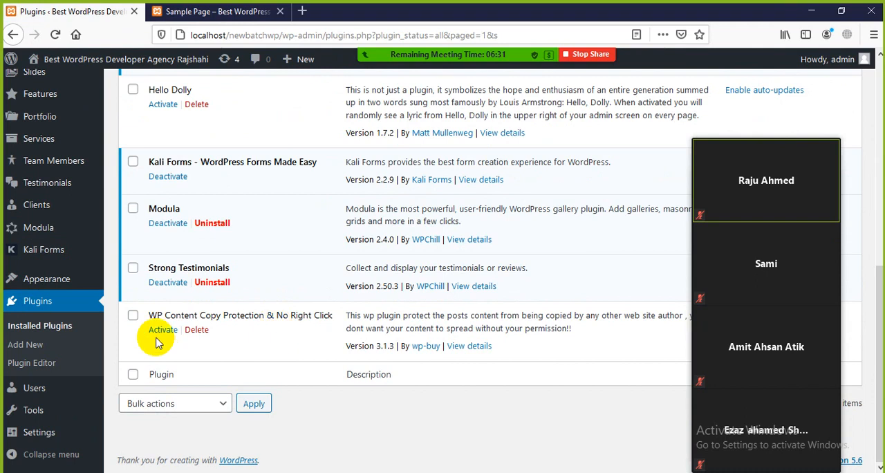
left_click(198, 332)
left_click(488, 241)
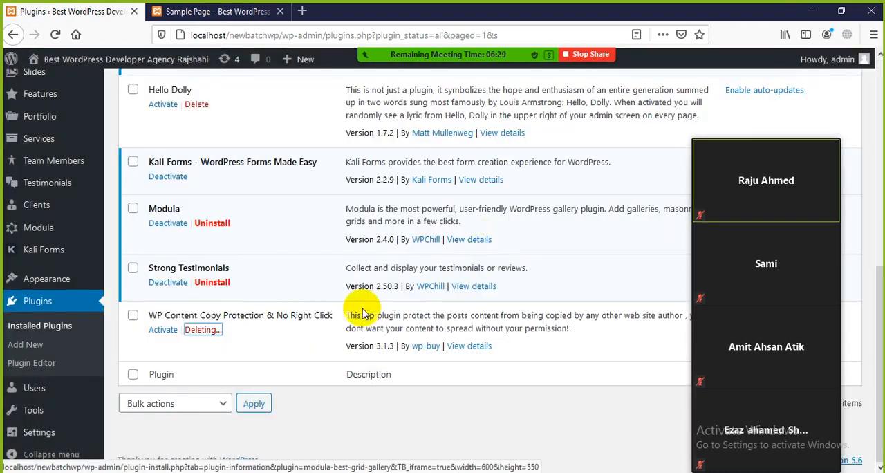
Reload the Sample Page and test selecting its body text with the copy protection plugin removed.
left_click(262, 13)
left_click(55, 35)
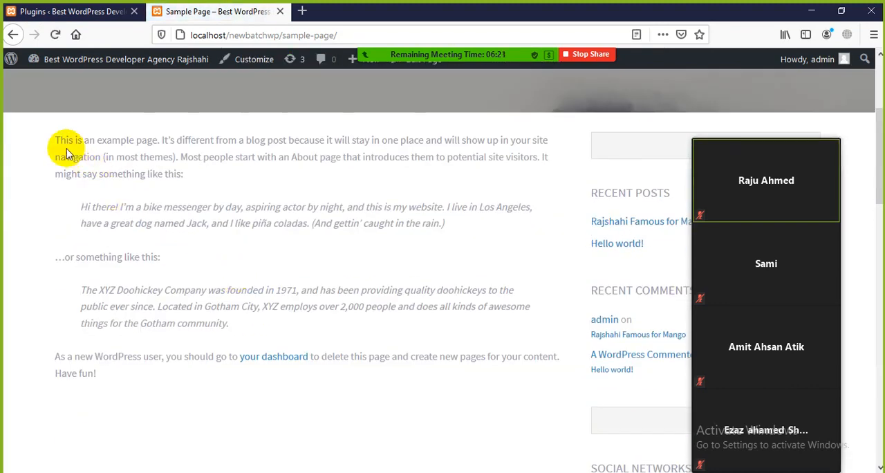
left_click_drag(65, 143, 403, 322)
left_click(328, 266)
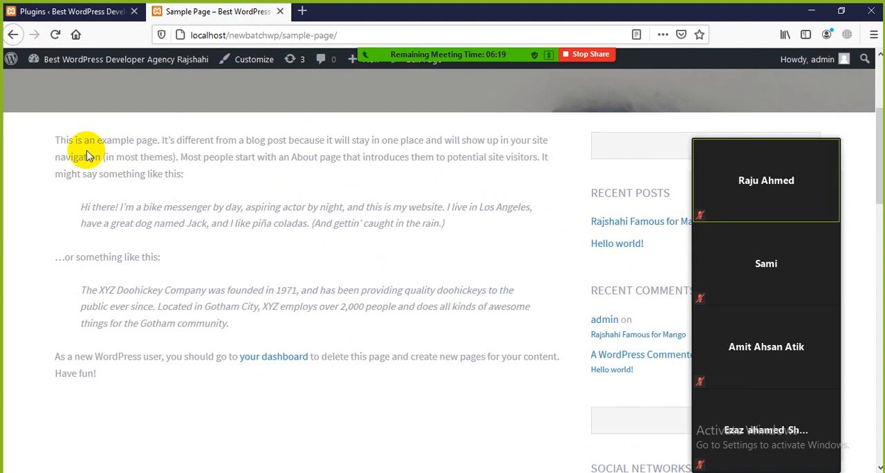
left_click_drag(81, 142, 517, 354)
left_click(421, 294)
left_click_drag(418, 270, 67, 122)
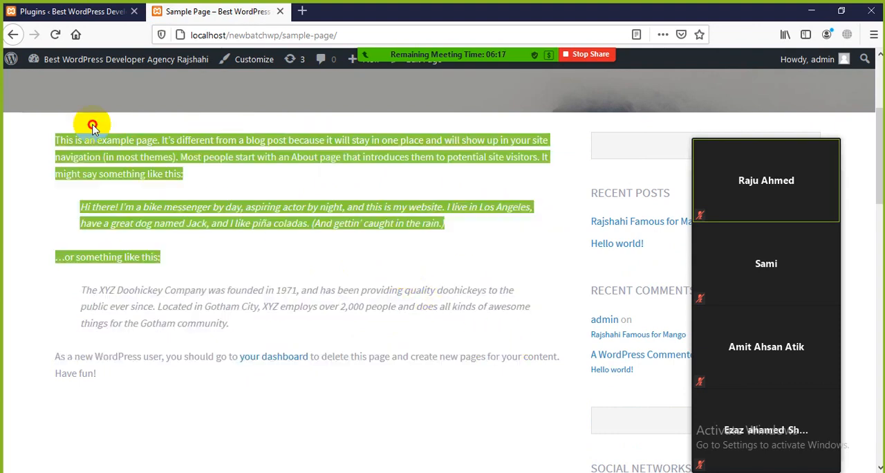
scroll(325, 332, "up", 1)
left_click(328, 329)
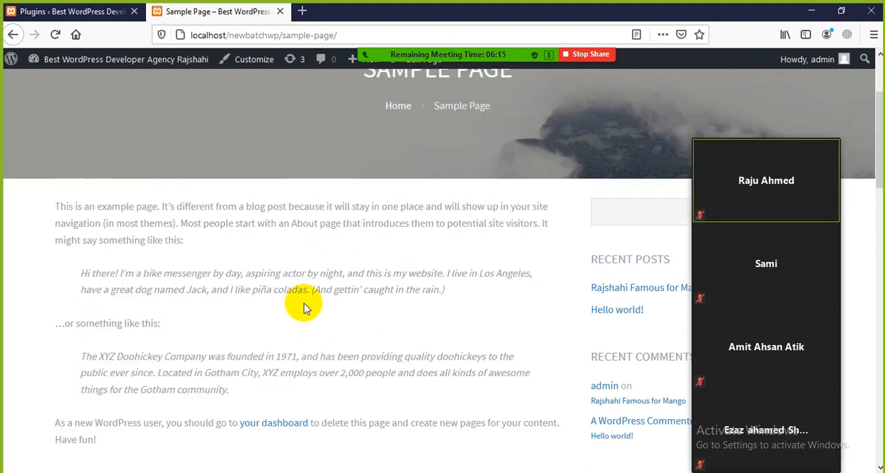
scroll(304, 308, "up", 2)
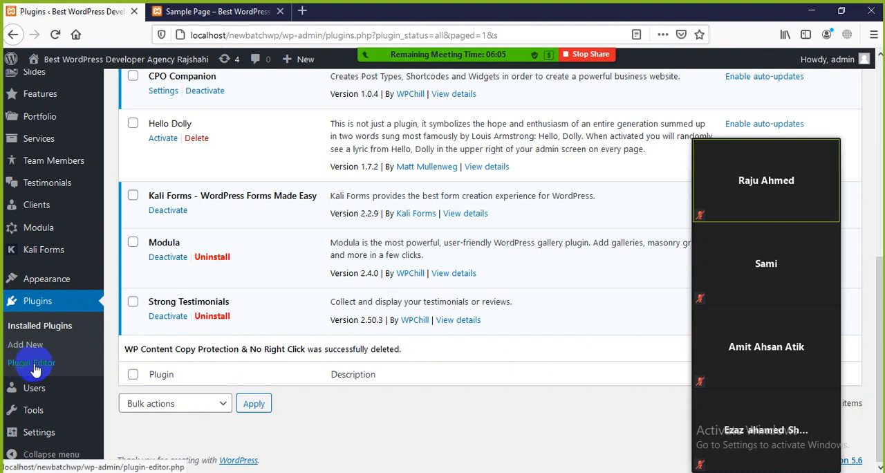
Open the Plugin Editor from the site's admin area and load the Hello Dolly plugin for editing.
left_click(215, 11)
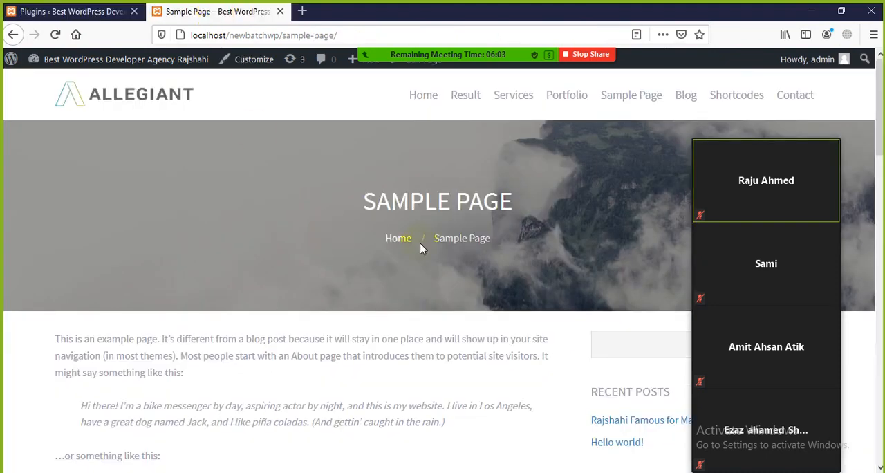
left_click(52, 11)
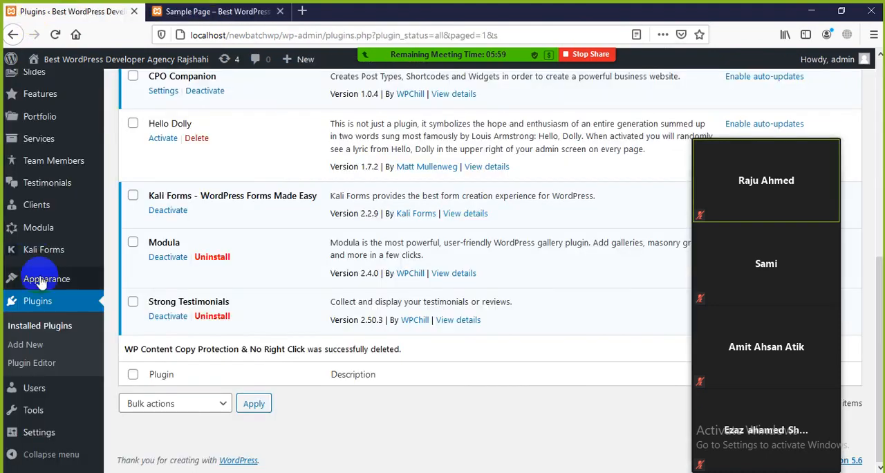
left_click(17, 365)
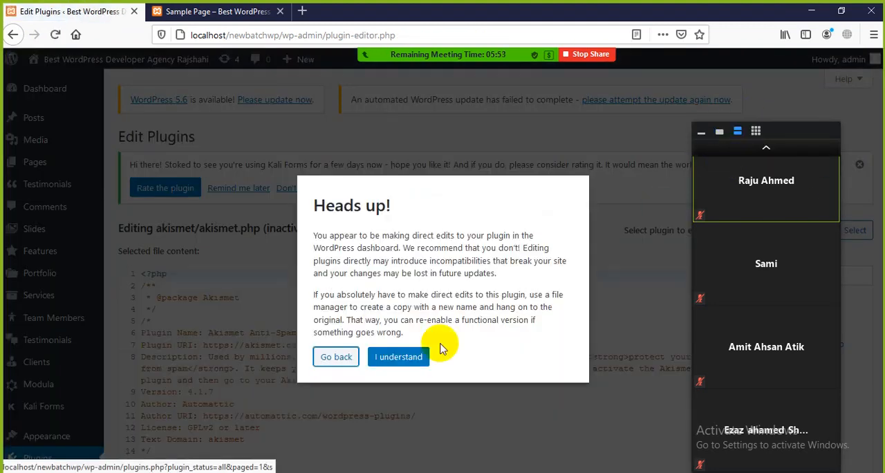
left_click(400, 357)
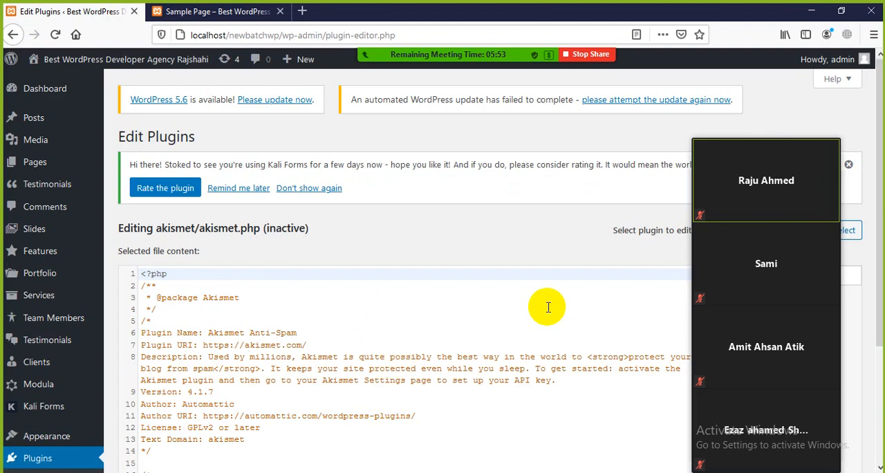
left_click(703, 133)
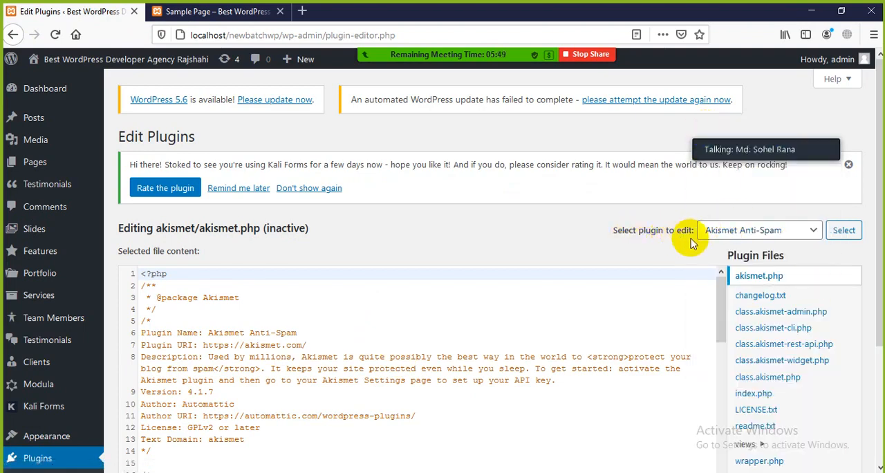
left_click(814, 231)
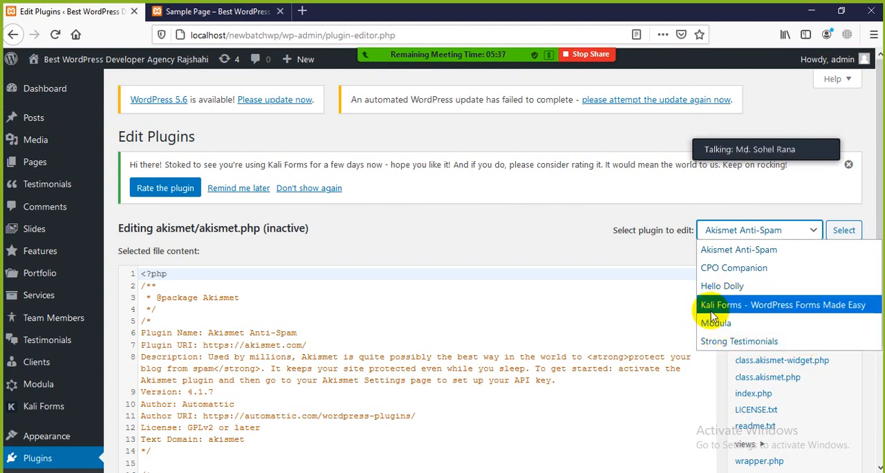
left_click(730, 292)
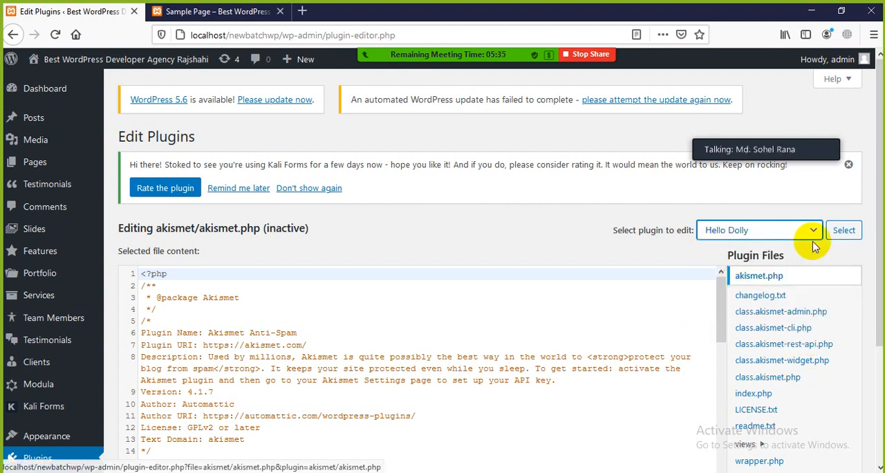
left_click(845, 230)
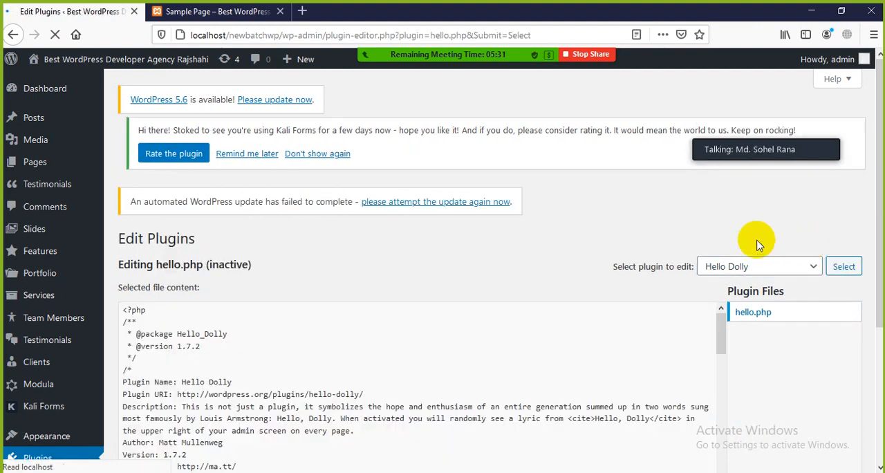
Examine the Hello Dolly plugin's hello.php code from its header through to the closing add_action line.
scroll(761, 262, "down", 3)
scroll(761, 262, "up", 3)
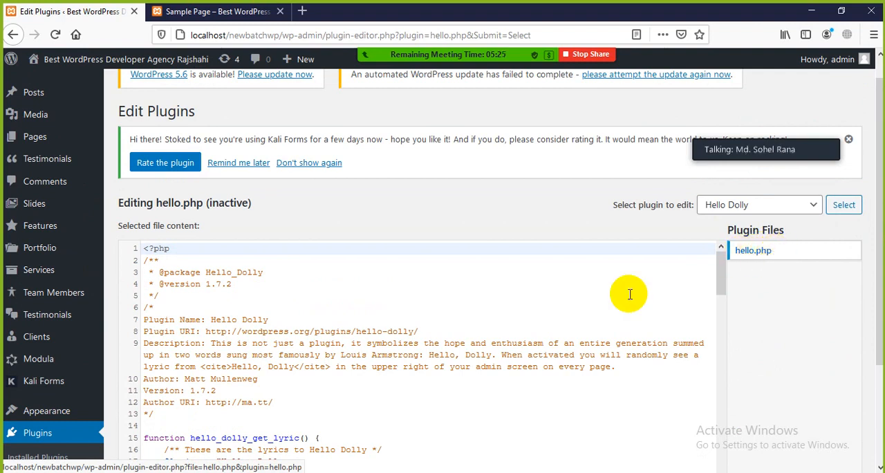
scroll(270, 294, "down", 3)
scroll(272, 307, "down", 15)
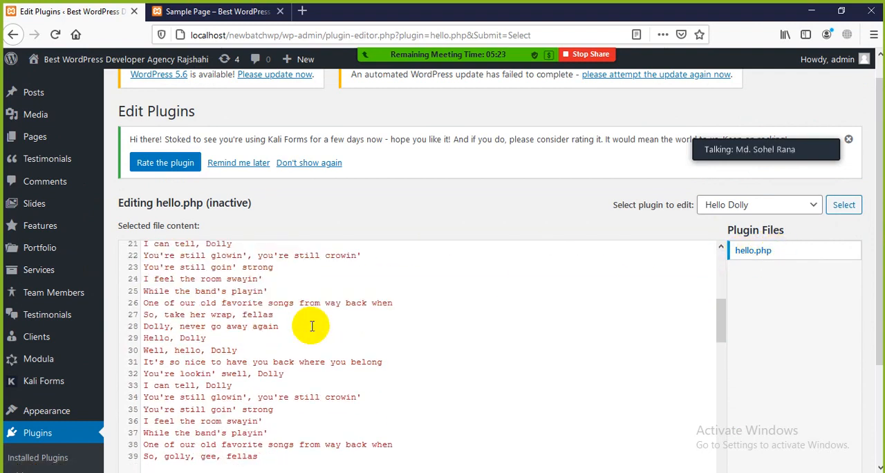
scroll(311, 328, "down", 12)
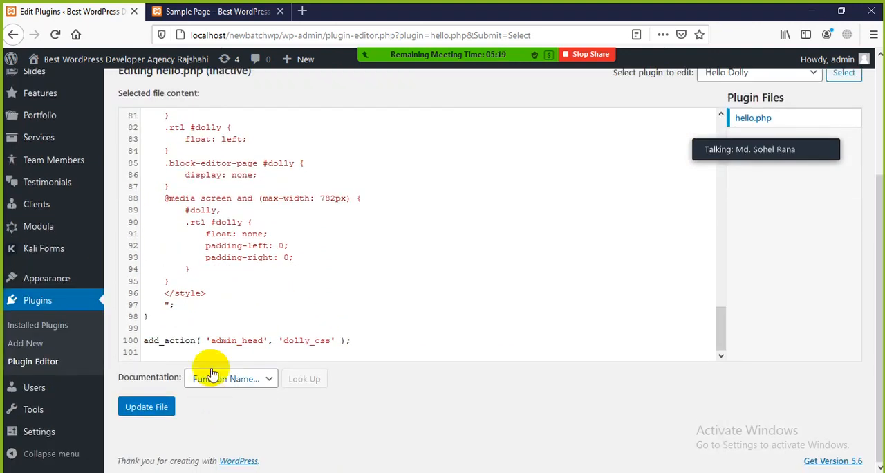
left_click(209, 293)
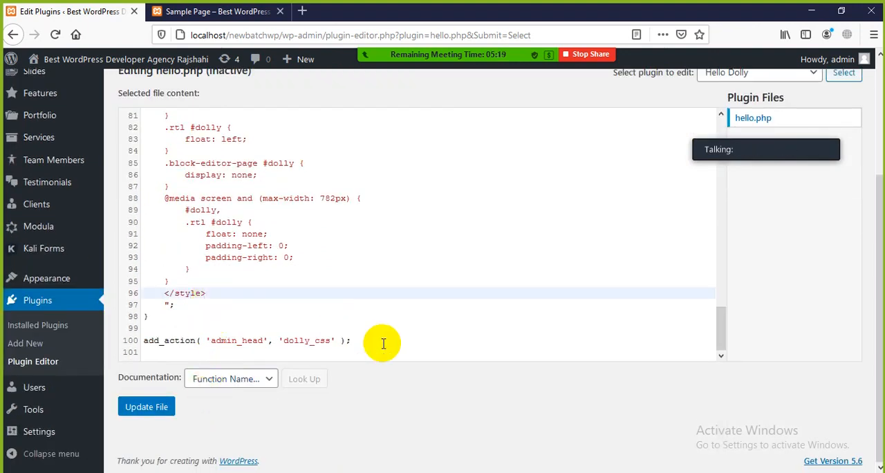
left_click(383, 340)
scroll(390, 339, "up", 8)
scroll(389, 339, "up", 18)
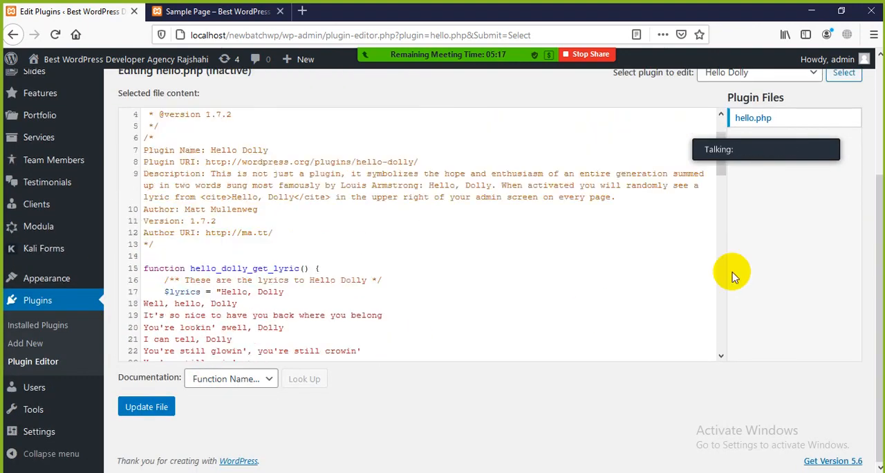
Load the Kali Forms - WordPress Forms Made Easy plugin in the Plugin Editor.
scroll(731, 273, "up", 3)
left_click(813, 235)
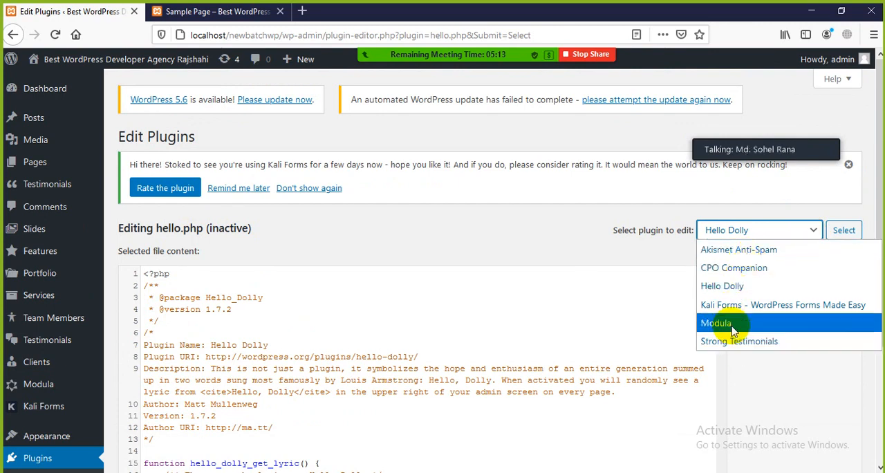
left_click(731, 305)
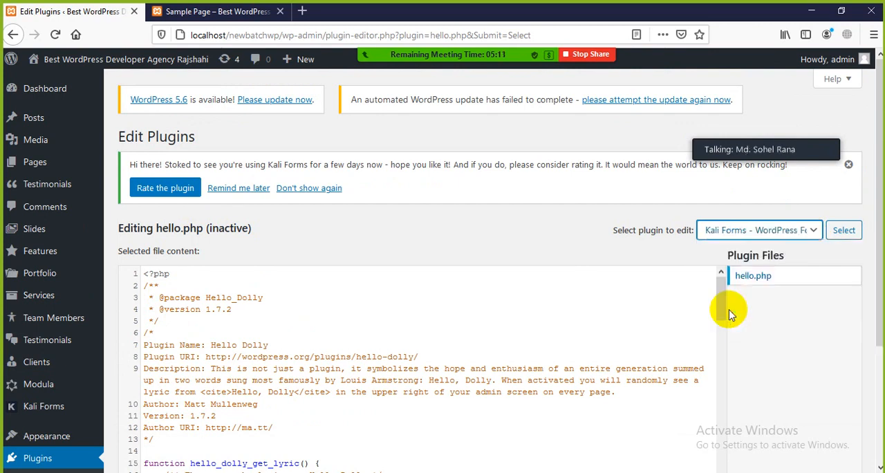
left_click(842, 235)
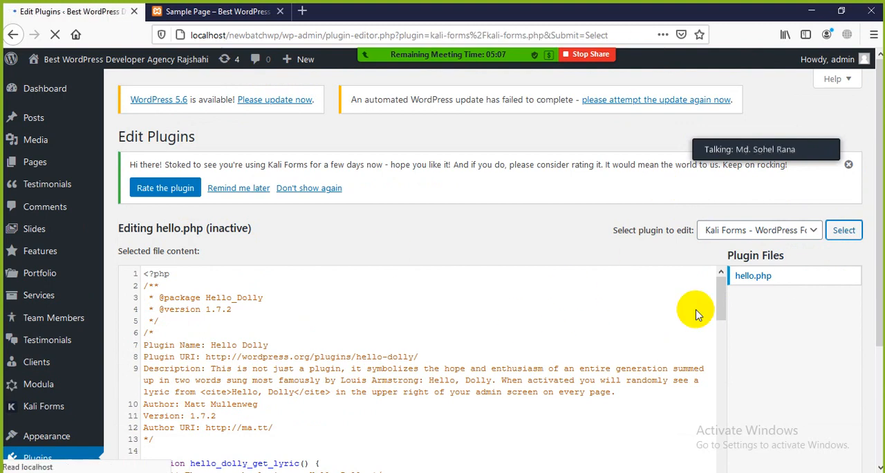
Look through the Kali Forms plugin code and files, expanding the resources, assets and img folders.
scroll(540, 276, "down", 3)
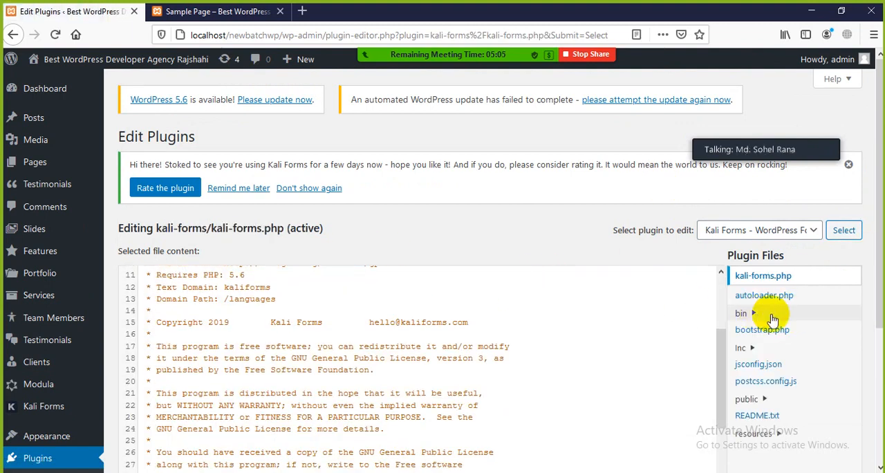
scroll(761, 315, "down", 2)
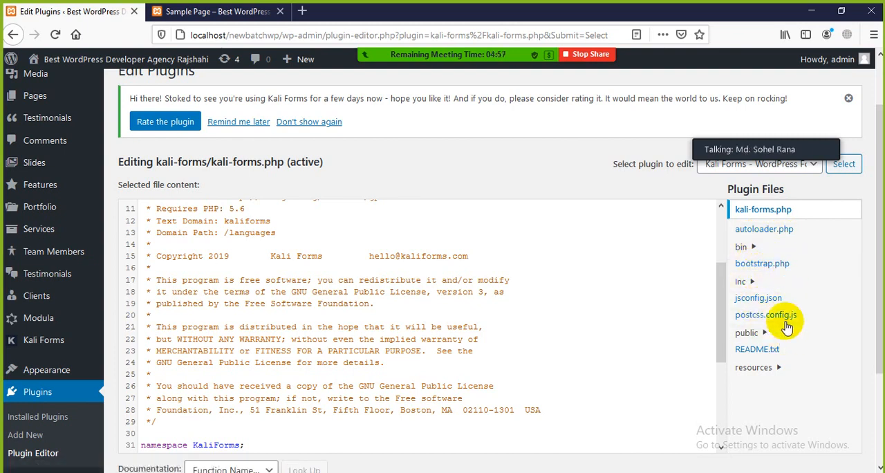
scroll(774, 318, "down", 2)
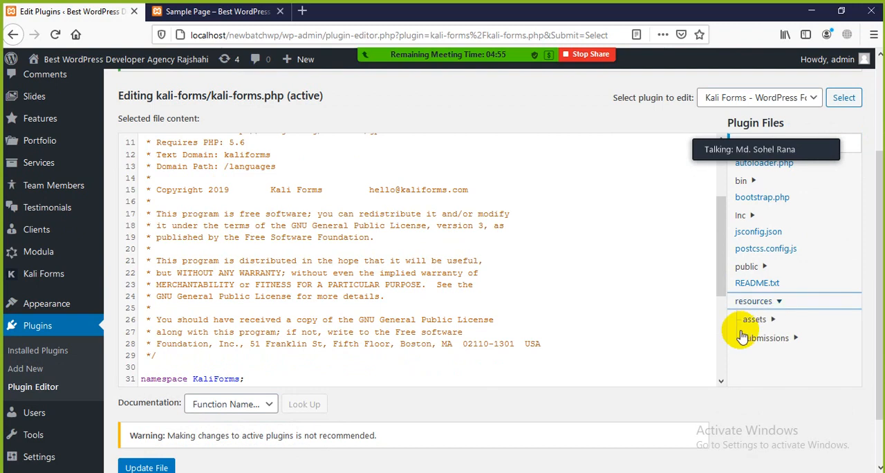
scroll(782, 318, "down", 2)
left_click(774, 260)
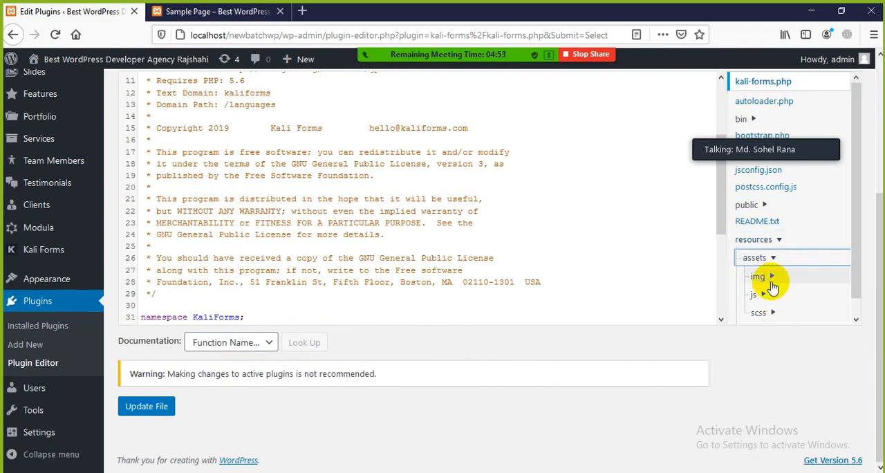
left_click(774, 278)
scroll(781, 291, "down", 1)
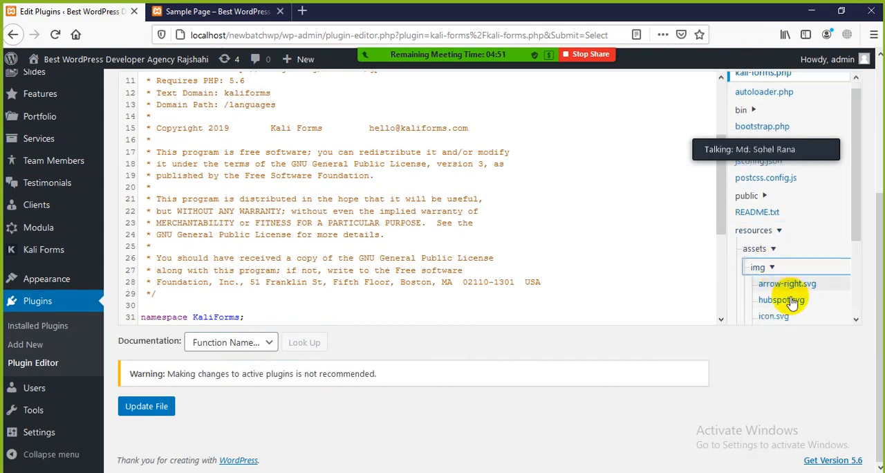
left_click(785, 296)
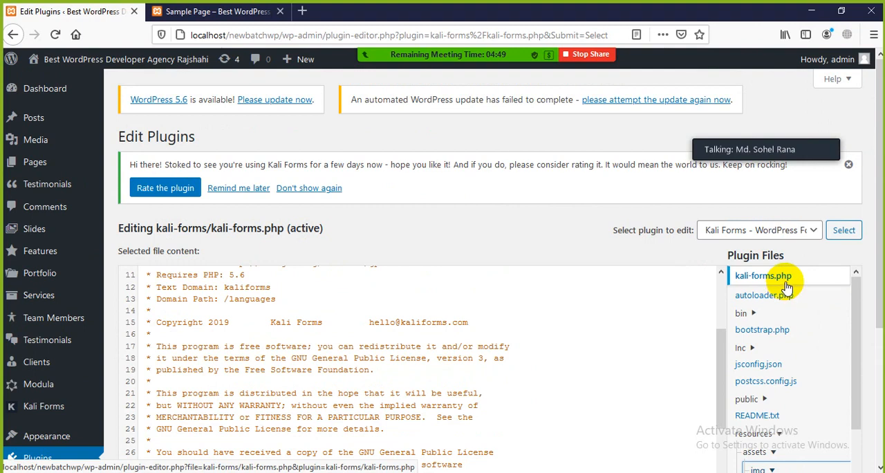
Review kali-forms.php through its closing get_instance call and back to the header, and dismiss the Kali Forms rating notice.
scroll(421, 348, "down", 5)
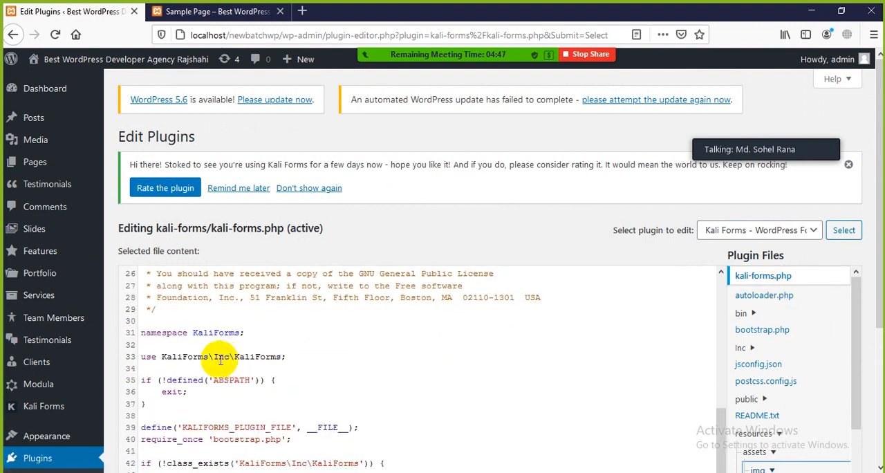
scroll(220, 360, "down", 2)
left_click(292, 333)
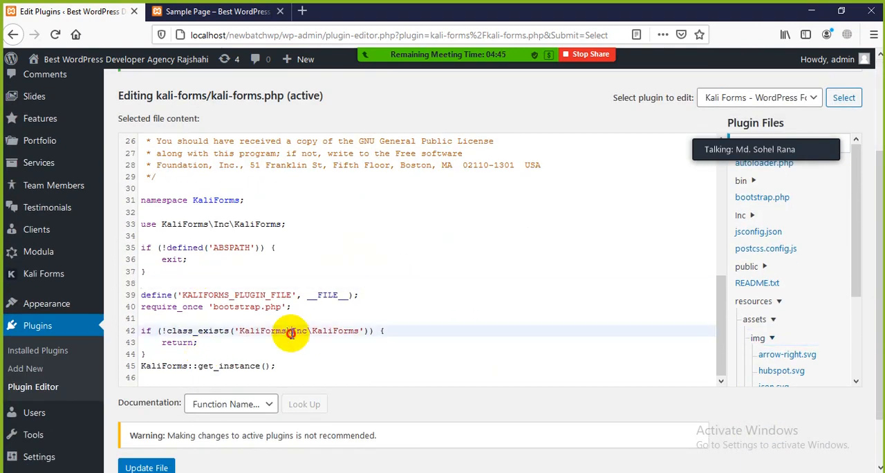
scroll(401, 336, "up", 8)
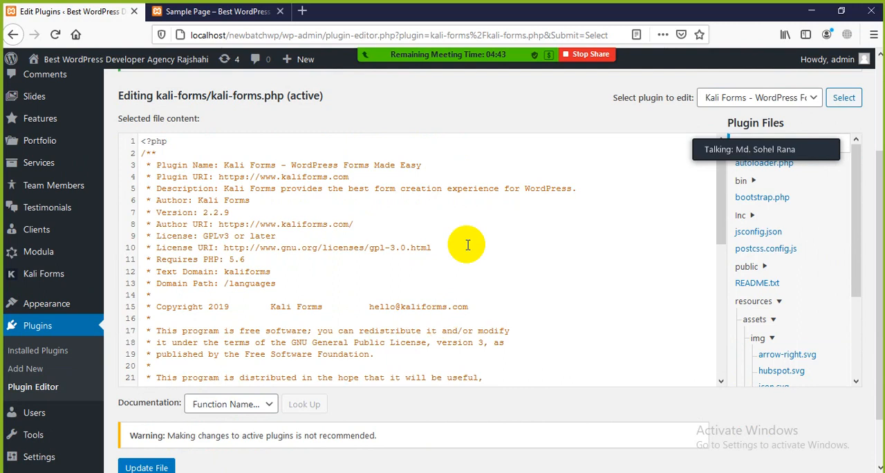
scroll(468, 244, "up", 2)
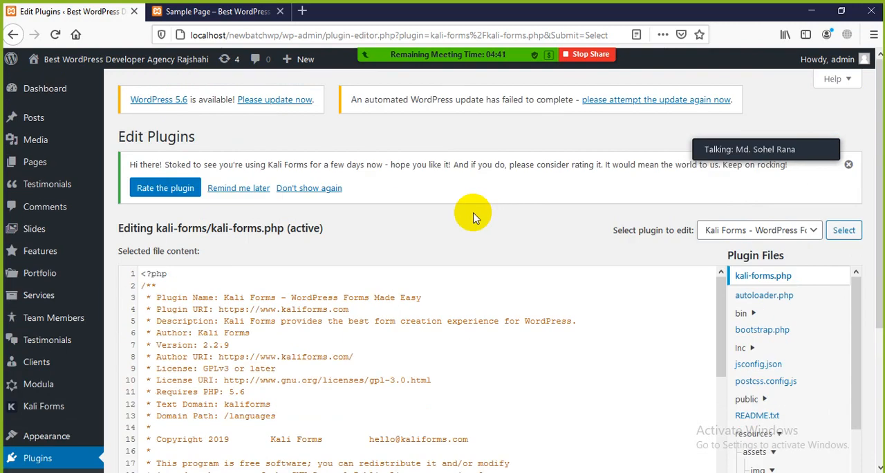
left_click(848, 168)
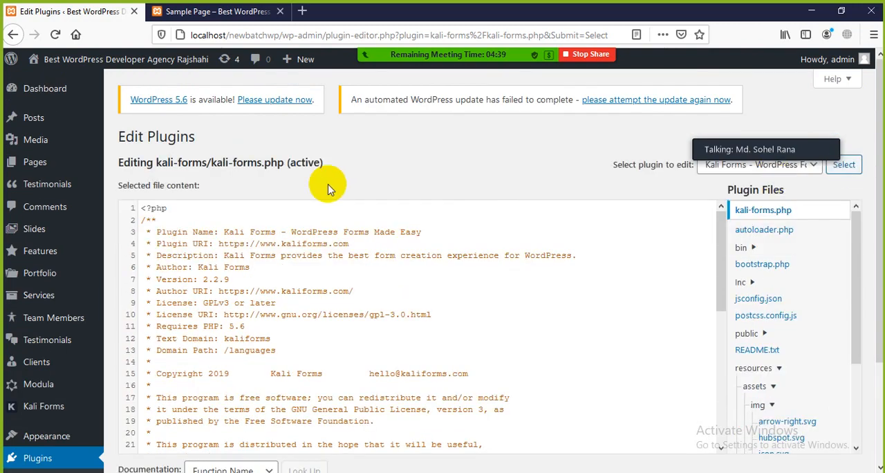
Open the Theme Editor from the site's admin area with the Allegiant stylesheet loaded.
scroll(43, 367, "down", 2)
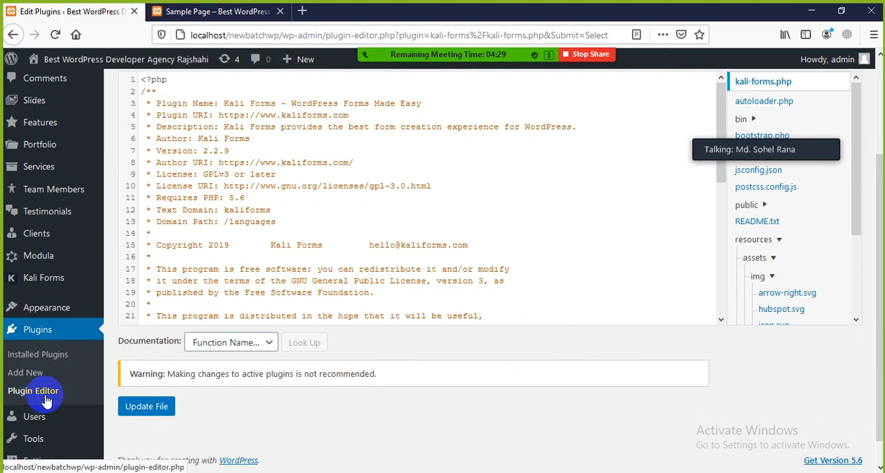
mouse_move(47, 312)
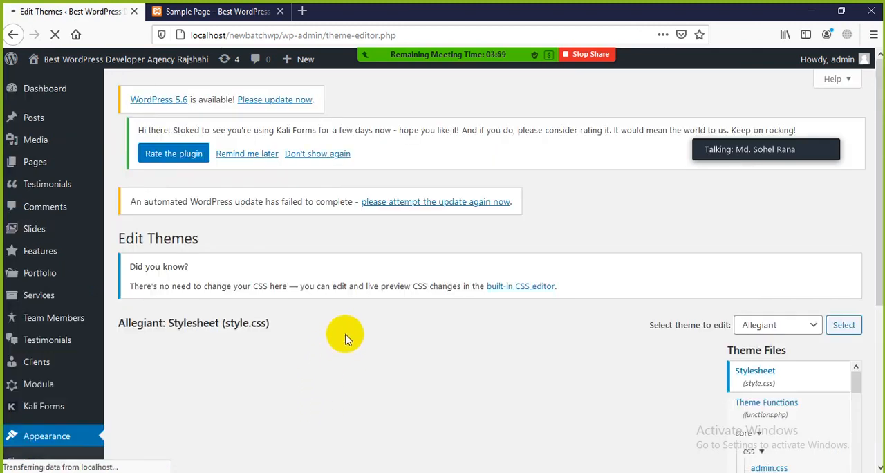
scroll(448, 296, "down", 3)
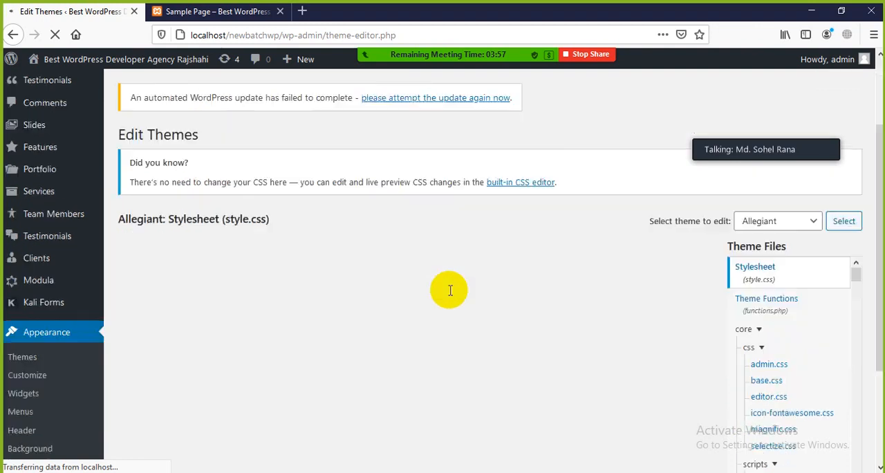
scroll(448, 296, "up", 3)
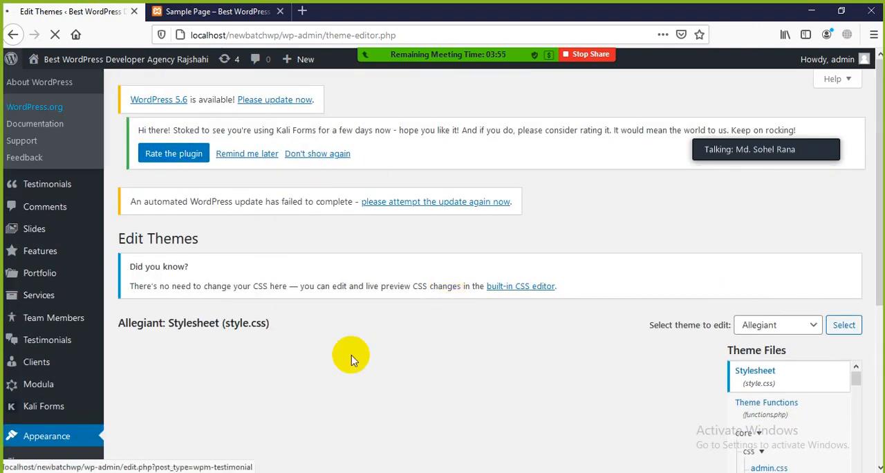
Examine the Sample Page on the site's front end, highlighting its title and passages of body text.
left_click(255, 13)
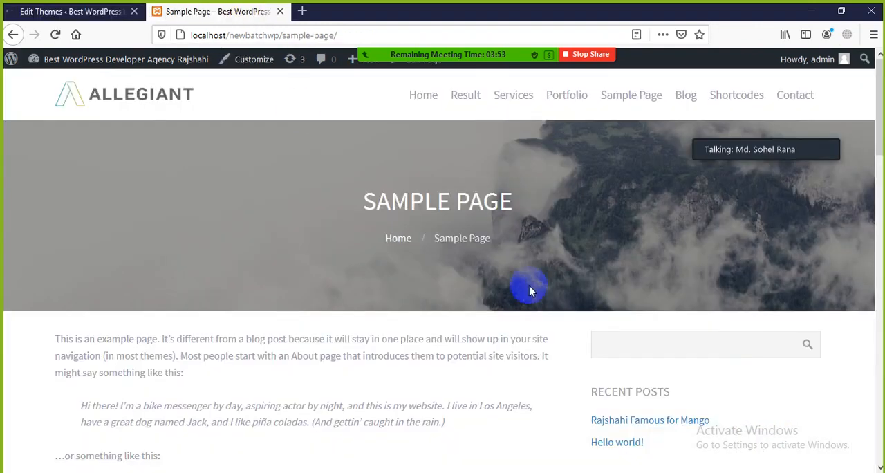
scroll(512, 288, "down", 4)
scroll(506, 293, "up", 4)
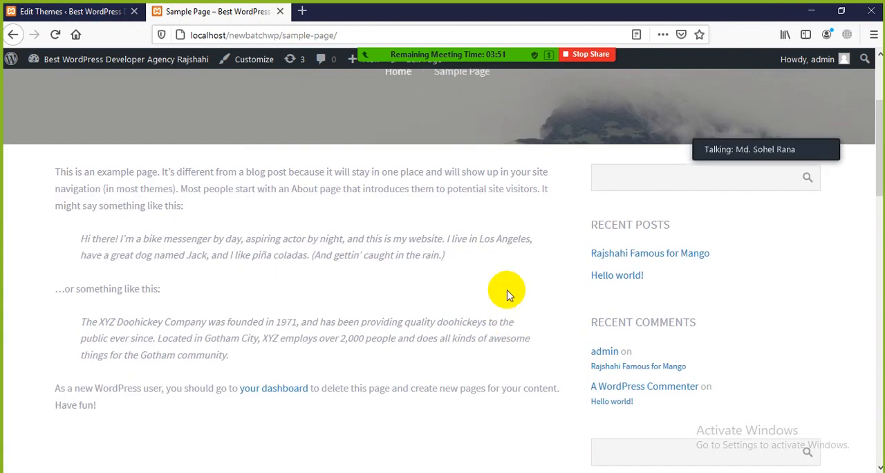
left_click_drag(362, 200, 531, 253)
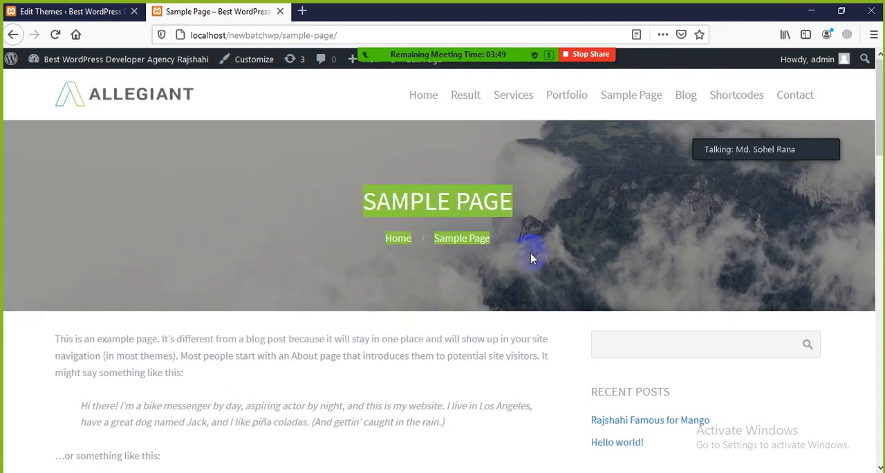
left_click(355, 340)
left_click_drag(107, 340, 297, 402)
left_click(306, 406)
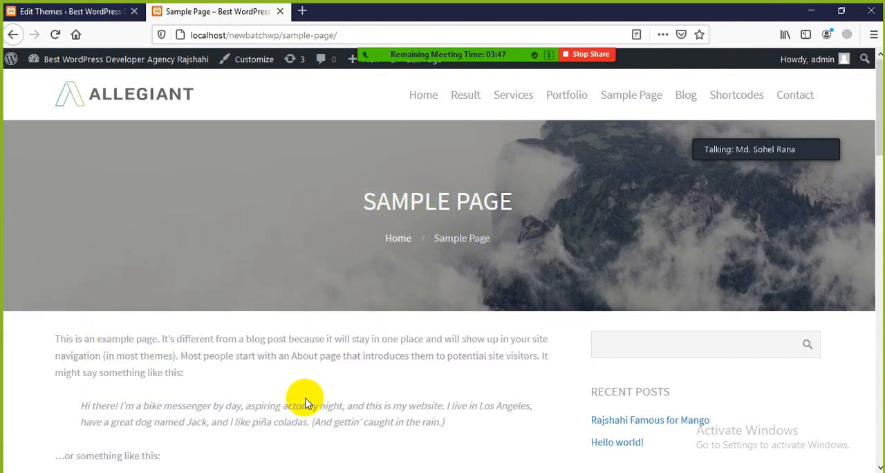
scroll(309, 401, "down", 3)
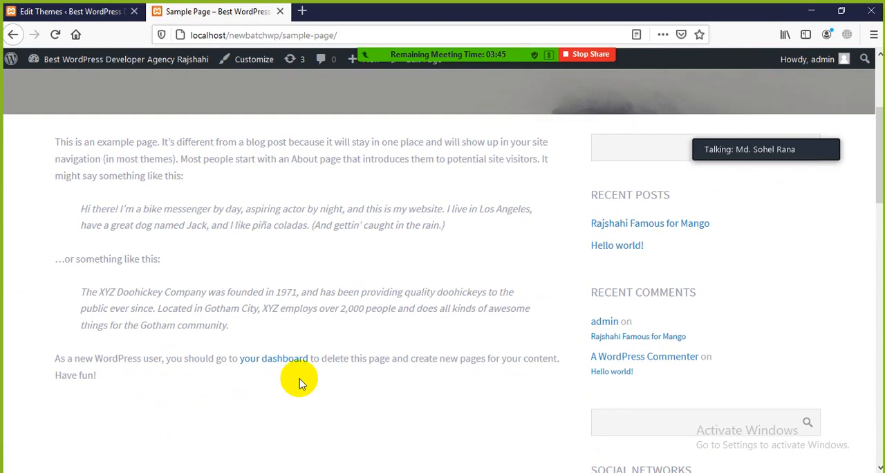
scroll(300, 385, "up", 3)
scroll(297, 374, "down", 3)
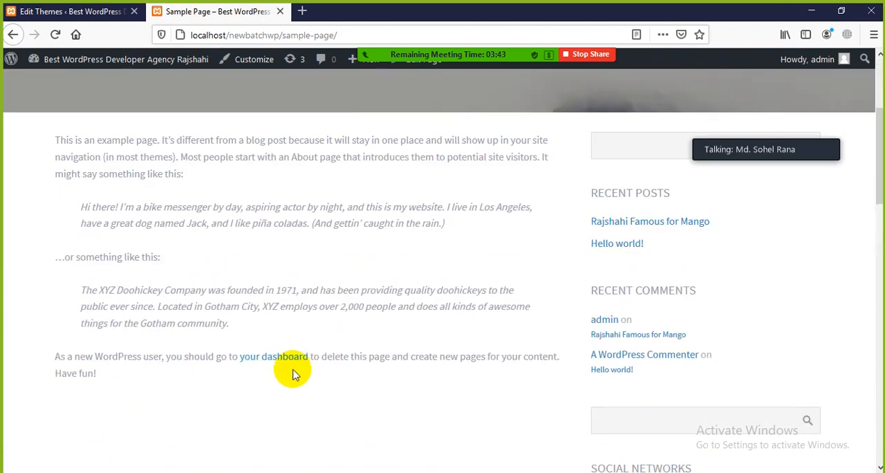
left_click_drag(262, 306, 129, 194)
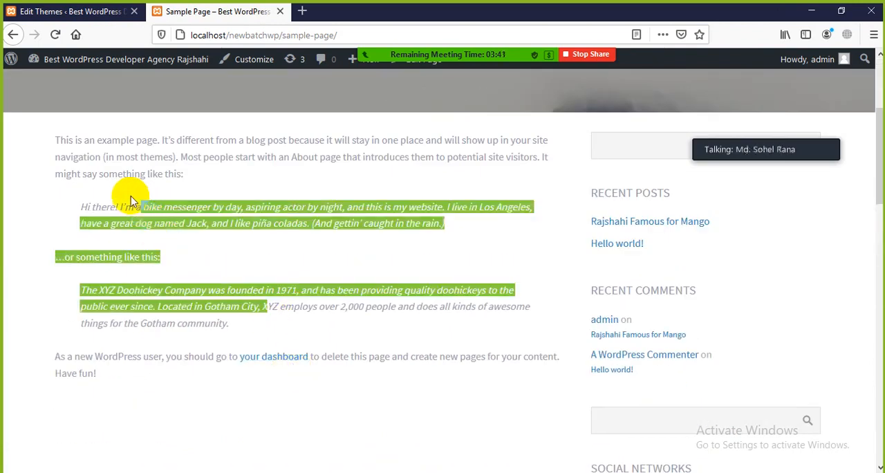
left_click(104, 171)
Return to the Theme Editor and acknowledge the warning about editing theme files directly.
left_click(76, 11)
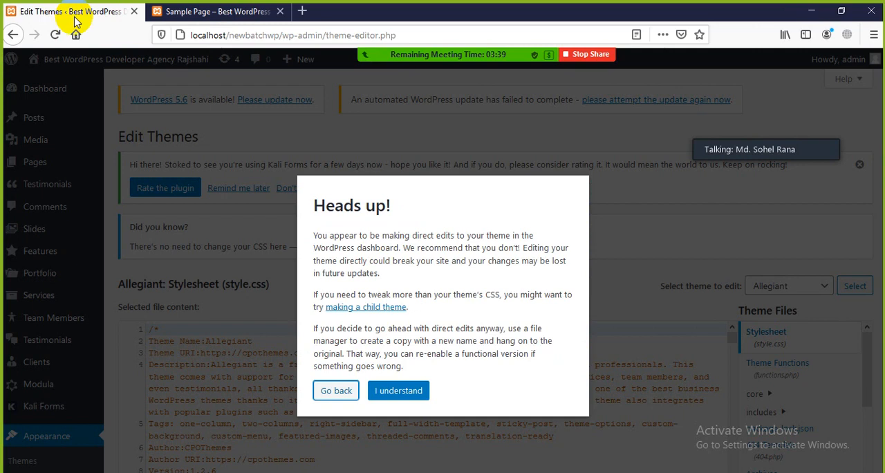
left_click(416, 401)
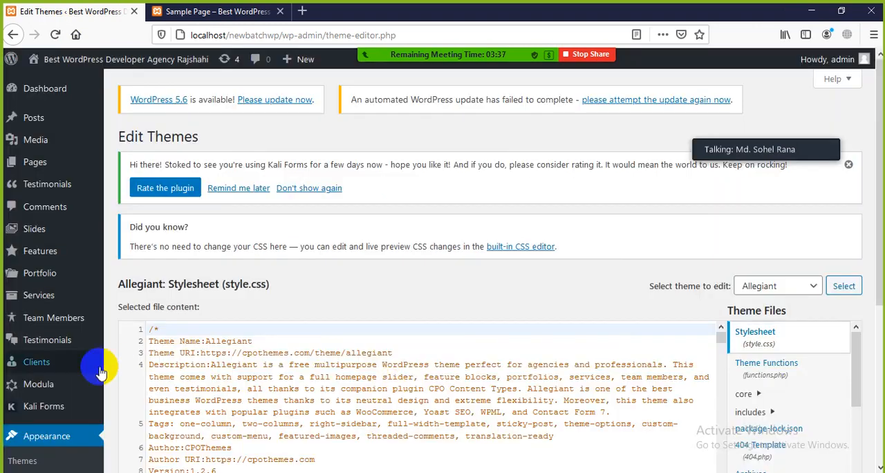
scroll(83, 387, "down", 2)
scroll(29, 298, "down", 1)
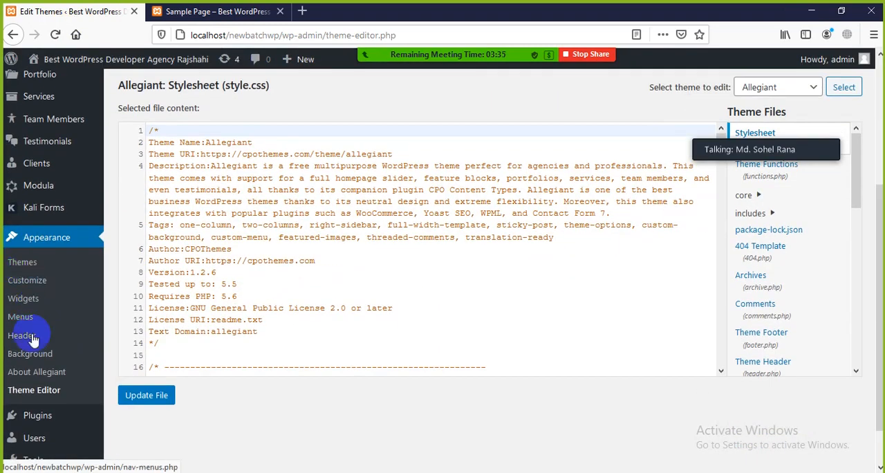
Check which themes can be chosen for editing and look through Allegiant's list of theme files.
scroll(818, 220, "up", 2)
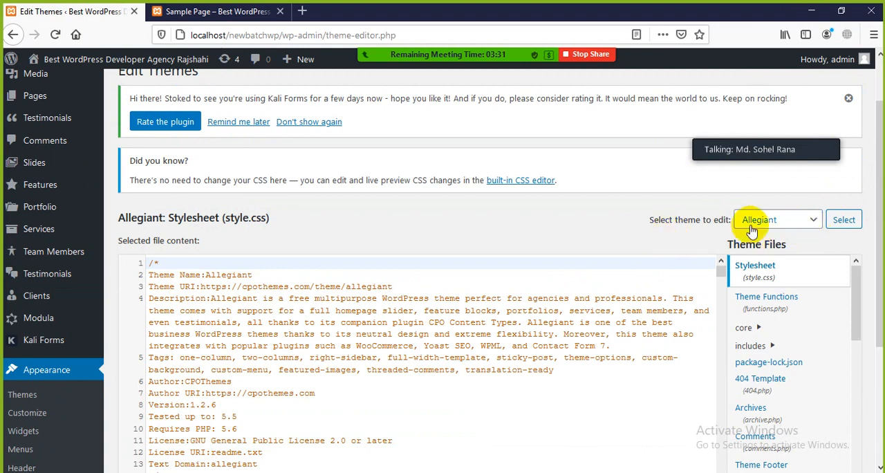
left_click(815, 221)
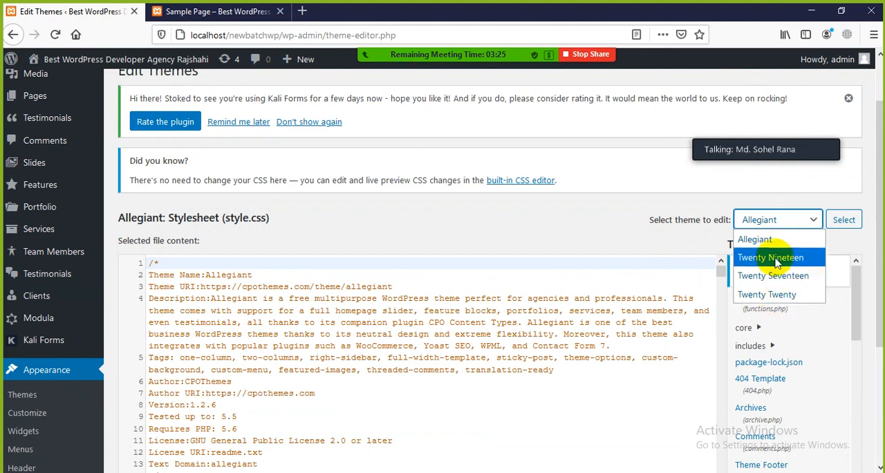
left_click(709, 237)
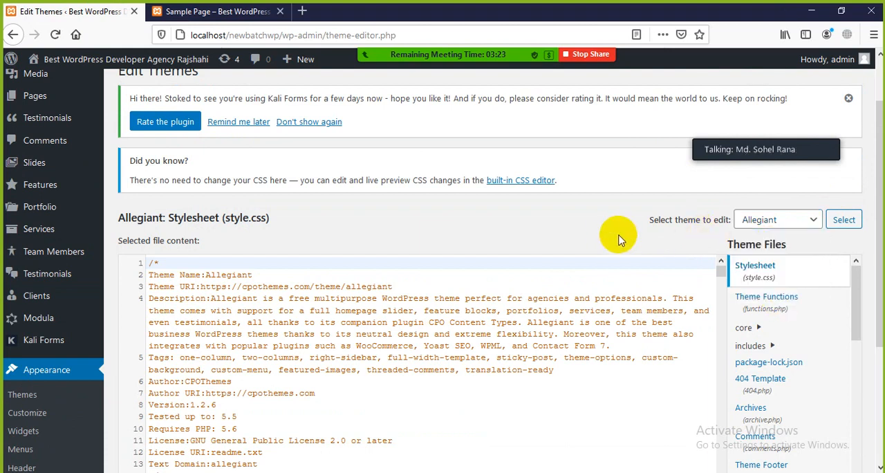
left_click(802, 221)
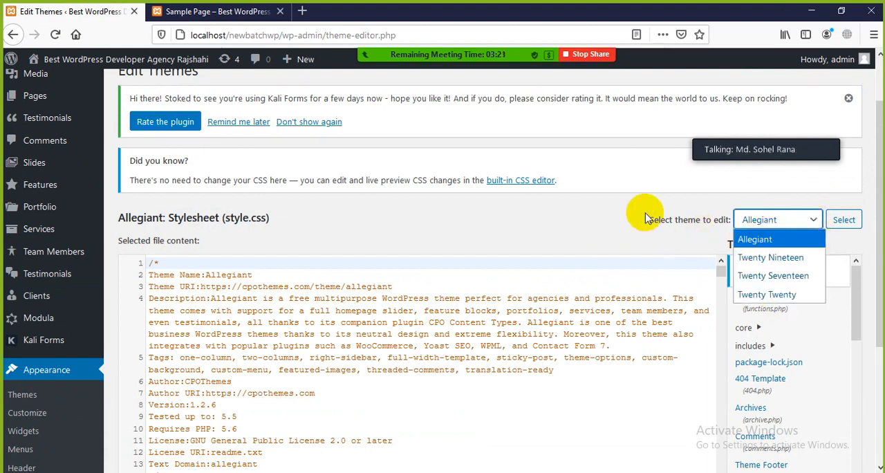
left_click(628, 227)
scroll(768, 305, "down", 2)
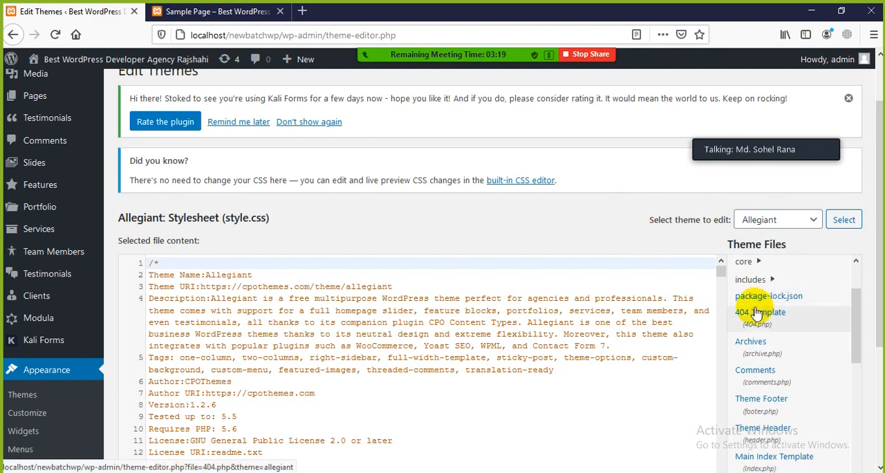
scroll(760, 301, "up", 2)
scroll(870, 287, "down", 1)
scroll(870, 287, "down", 1)
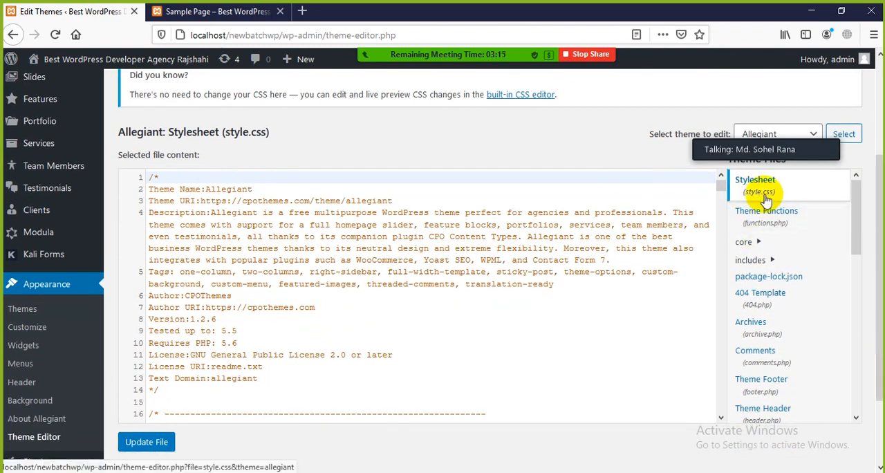
Examine the body rule in Allegiant's style.css, highlighting its font-family, background, color, font-size and line-height declarations.
scroll(325, 318, "down", 8)
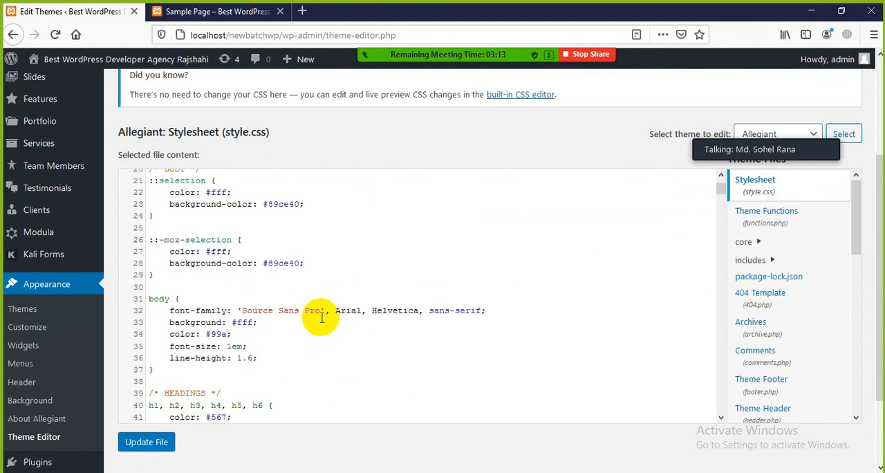
left_click(252, 237)
left_click(212, 297)
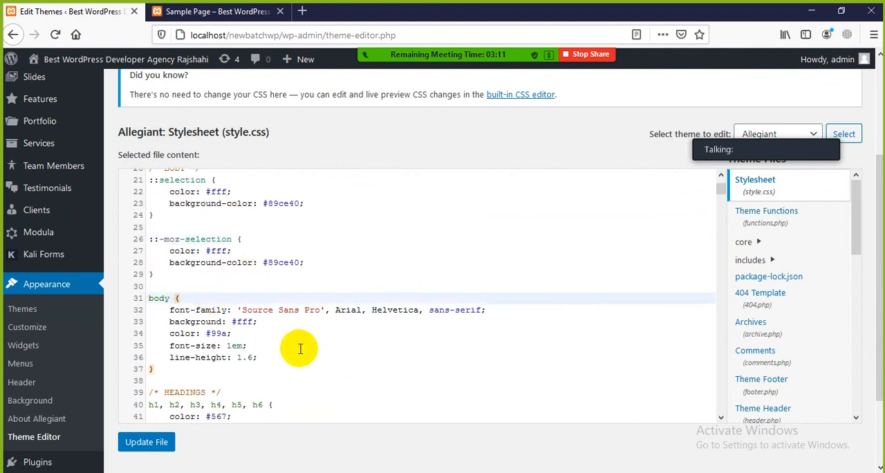
scroll(290, 332, "down", 2)
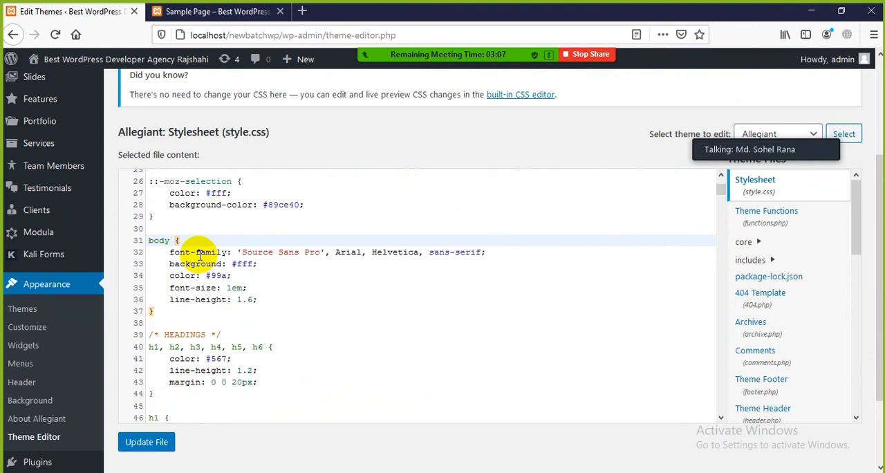
left_click(282, 278)
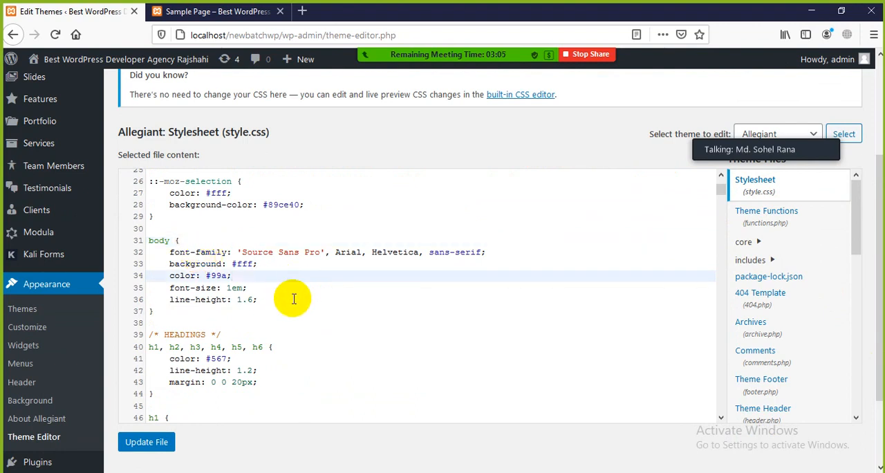
left_click_drag(170, 252, 356, 252)
left_click(249, 275)
left_click_drag(258, 266, 181, 264)
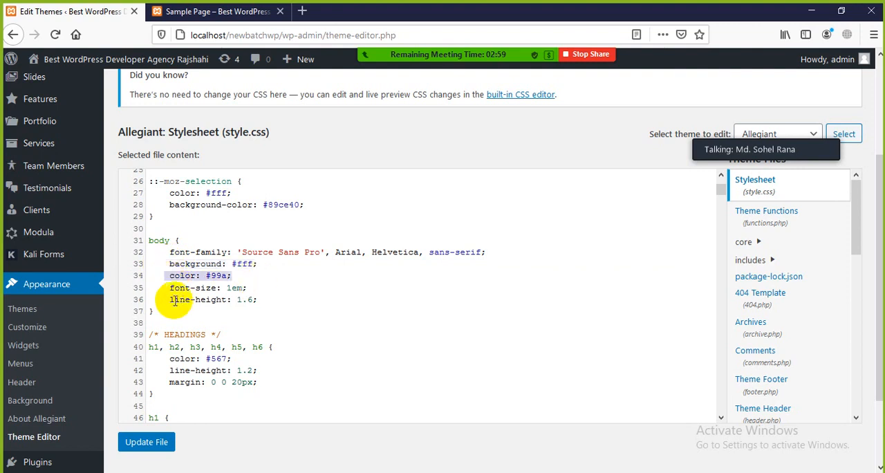
left_click(166, 287)
left_click_drag(166, 287, 197, 297)
left_click(283, 300)
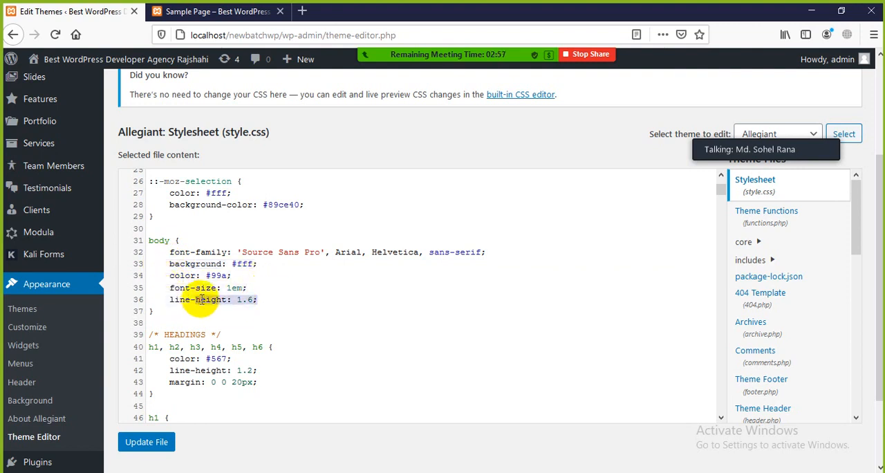
left_click(310, 323)
Examine the heading rules for h1 to h6 and the hyperlink hover and focus rule in style.css.
scroll(310, 323, "down", 5)
scroll(291, 307, "up", 2)
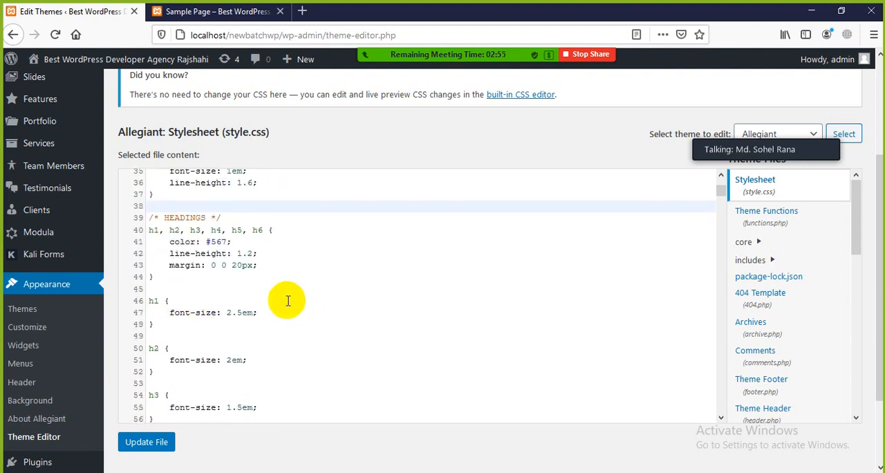
left_click_drag(149, 230, 293, 292)
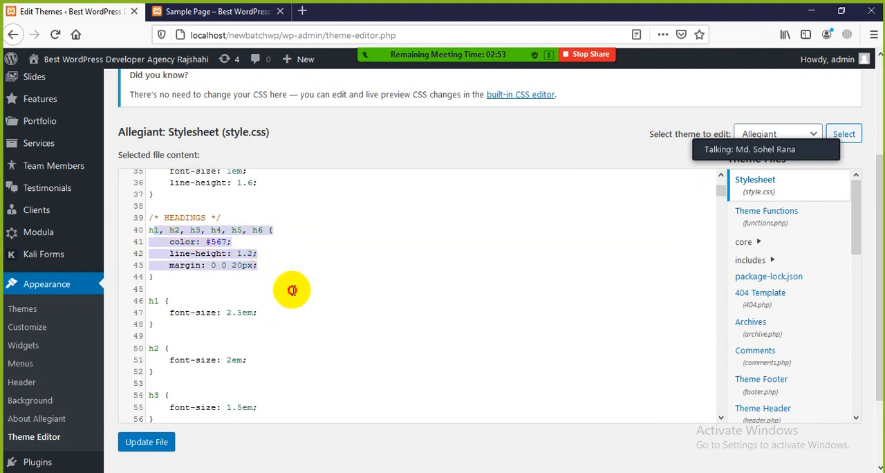
left_click(271, 309)
scroll(268, 309, "down", 10)
scroll(266, 308, "down", 2)
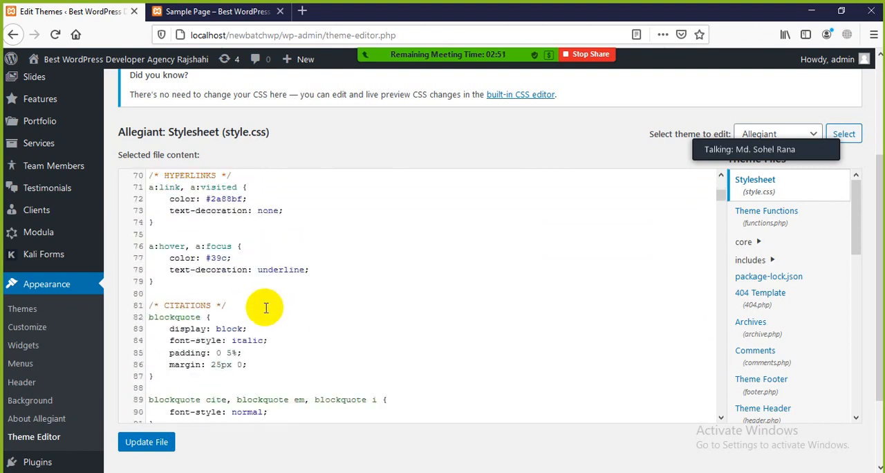
left_click(166, 245)
left_click(265, 269)
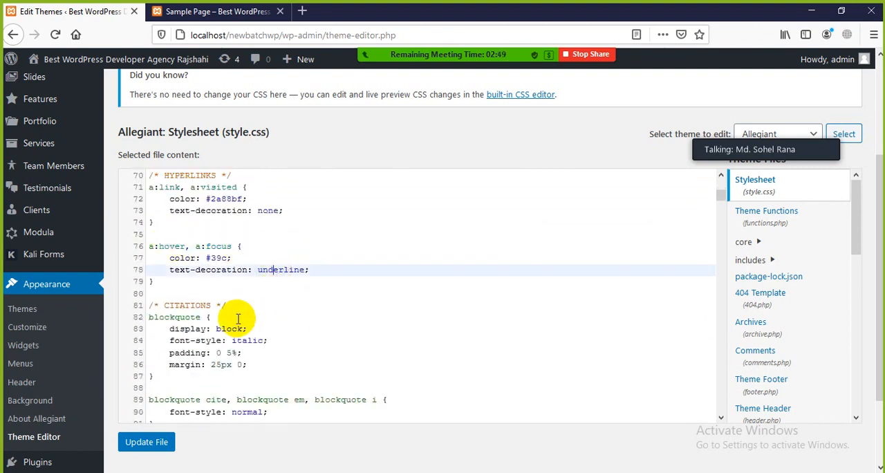
Find the top menu section of style.css and examine the .topbar rule, highlighting its display, background, border-bottom, line-height and font-size declarations.
scroll(233, 308, "down", 10)
scroll(231, 306, "down", 4)
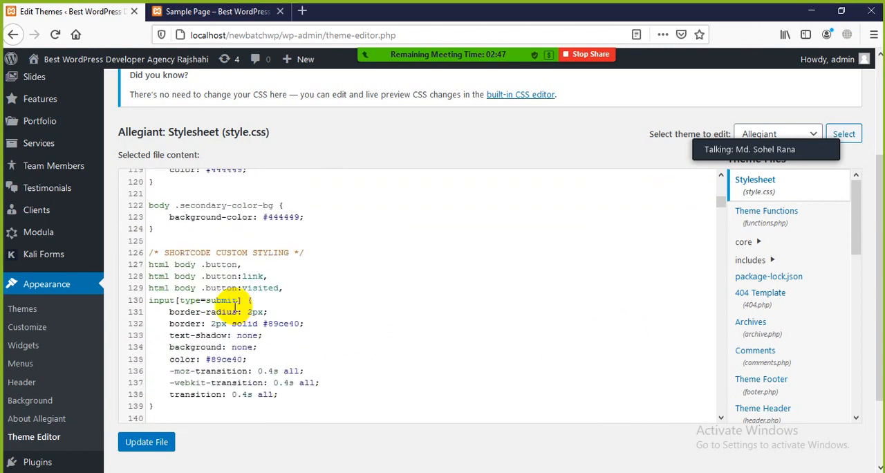
scroll(236, 346, "down", 7)
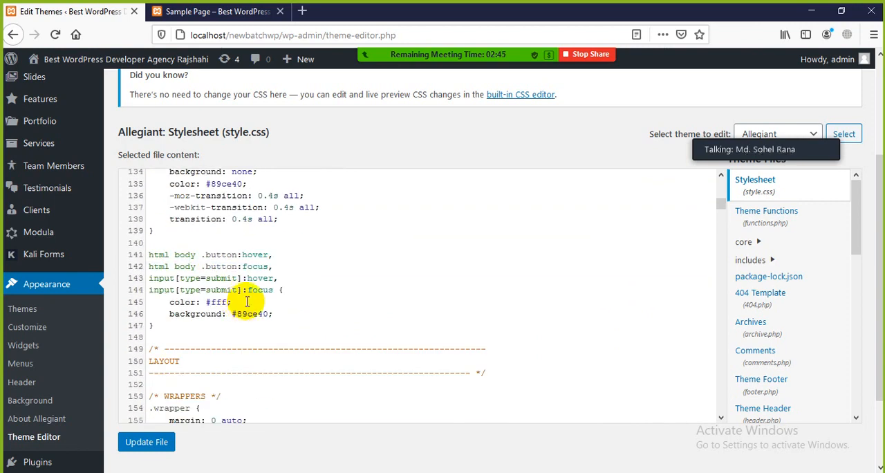
scroll(235, 296, "down", 3)
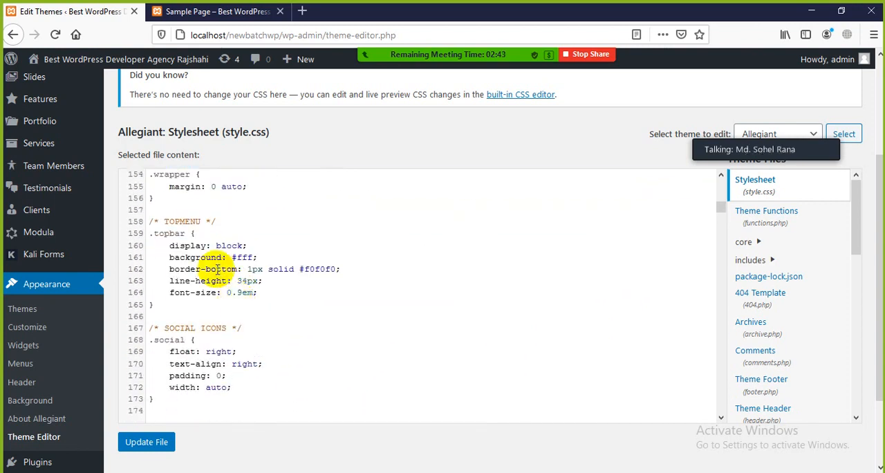
double_click(186, 234)
left_click(206, 237)
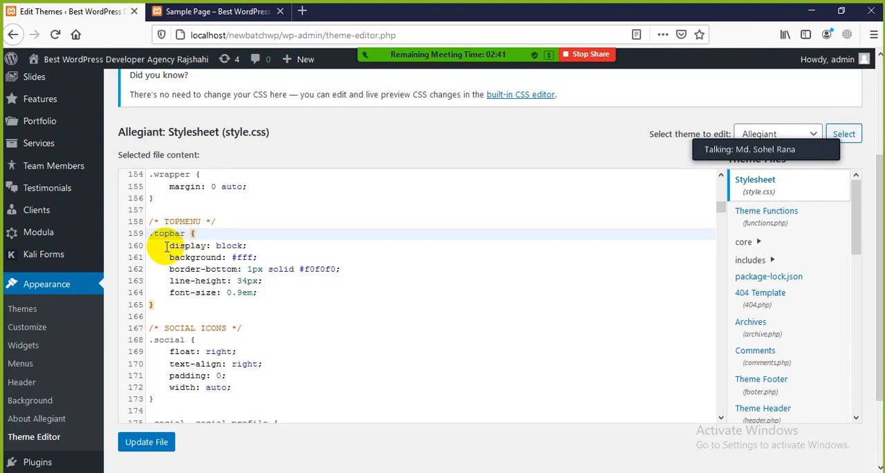
left_click_drag(166, 247, 268, 295)
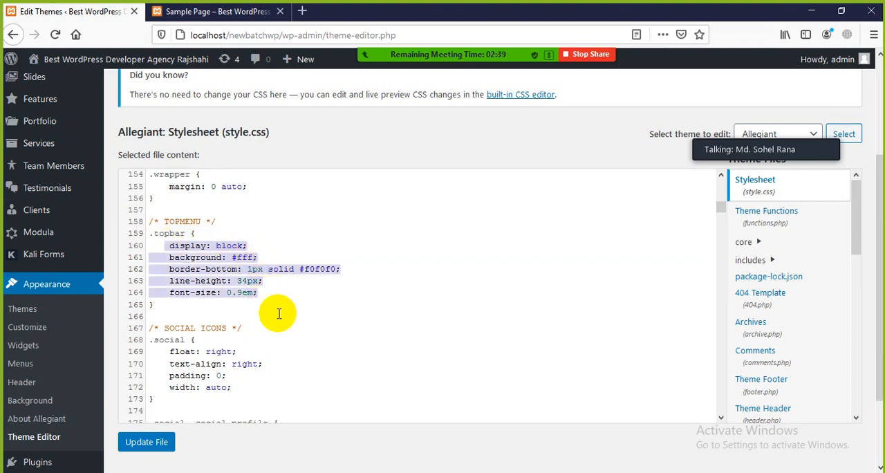
left_click(278, 316)
Examine the social profile rules and the .header, .header .logo and .header .header-content rules in style.css.
scroll(291, 326, "down", 6)
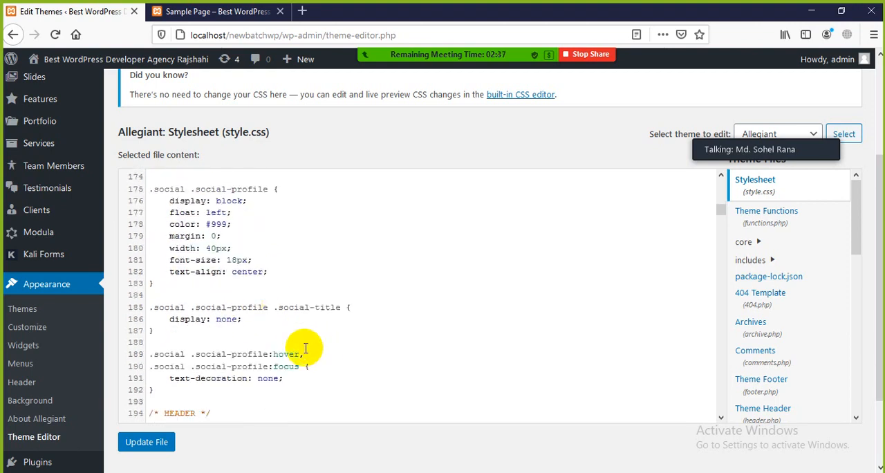
scroll(259, 326, "down", 5)
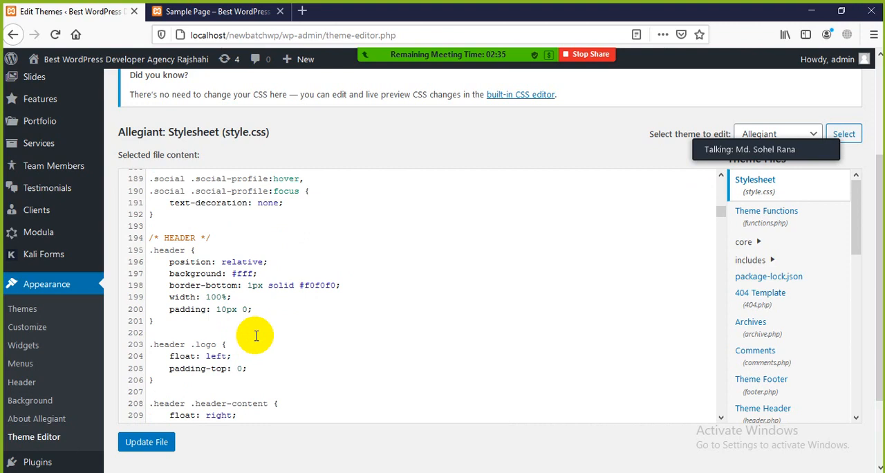
left_click(280, 333)
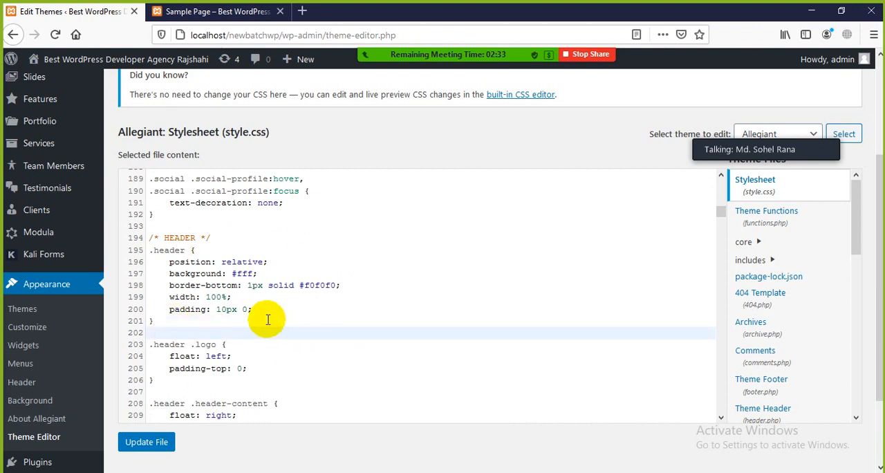
left_click(202, 251)
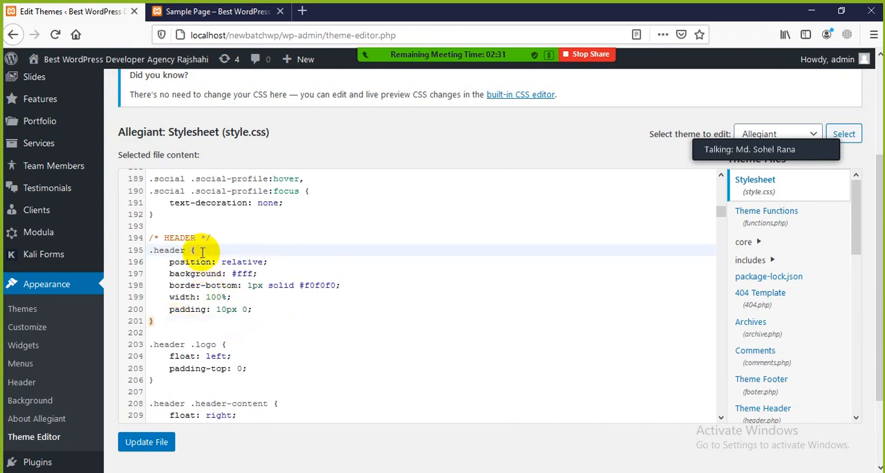
left_click(233, 332)
left_click(247, 347)
scroll(271, 368, "down", 5)
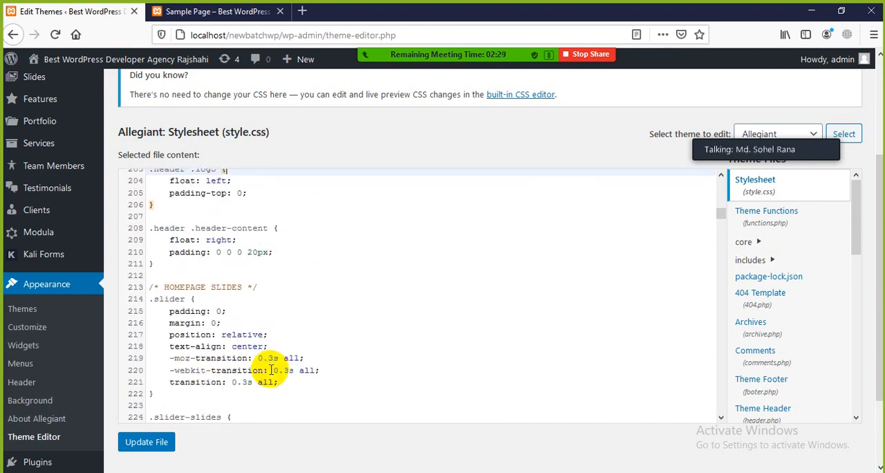
Check the header on the site's Sample Page and return to the stylesheet in the Theme Editor.
left_click(201, 11)
scroll(366, 254, "up", 3)
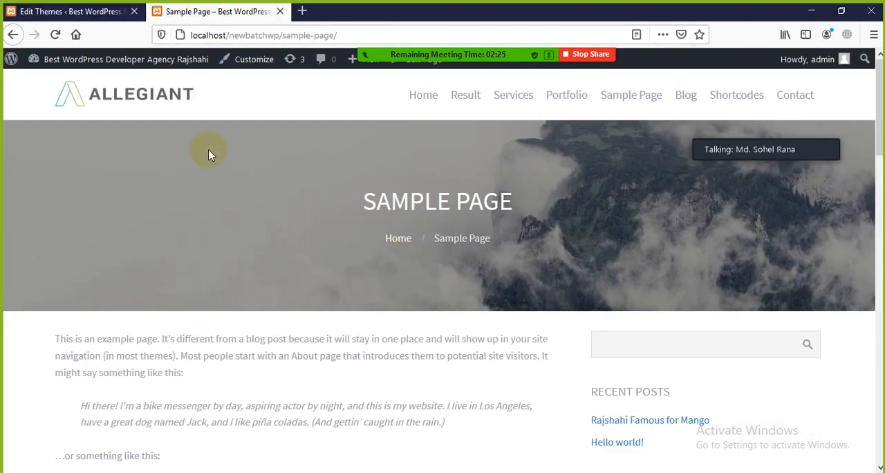
left_click(104, 11)
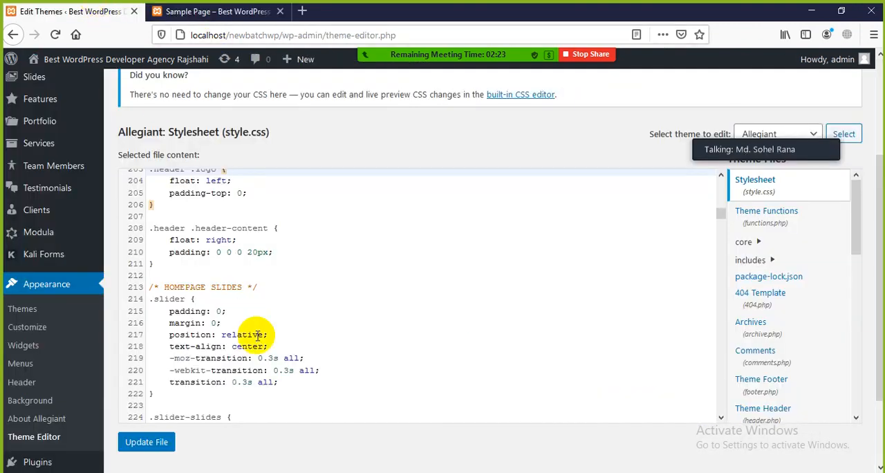
Examine the homepage slides rules in style.css, from .slider and .slider-slides through the previous/next controls to the slide transitions.
scroll(257, 337, "down", 3)
left_click(196, 182)
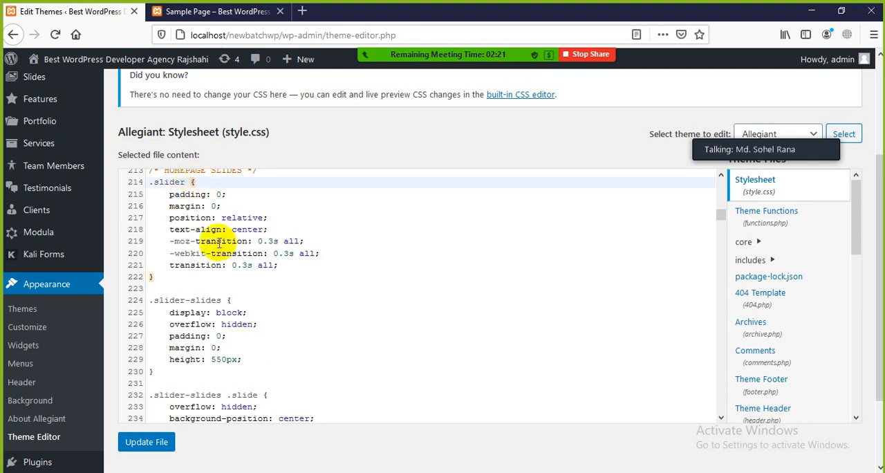
left_click(239, 302)
scroll(255, 315, "down", 3)
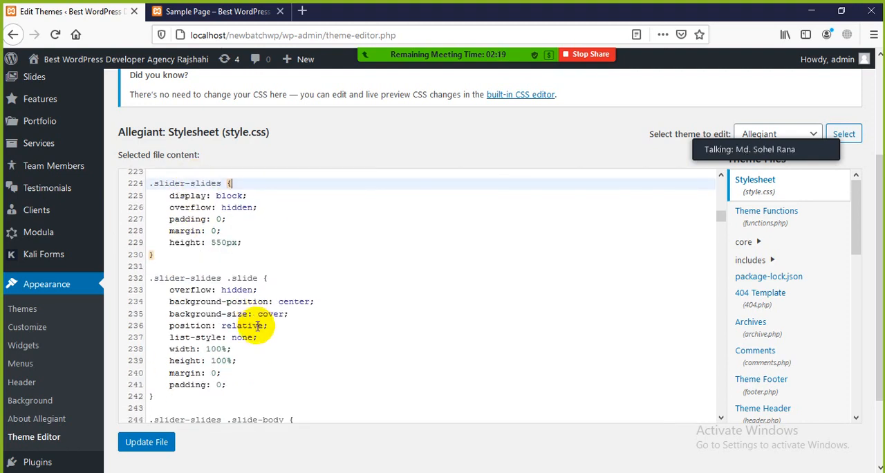
scroll(257, 327, "down", 10)
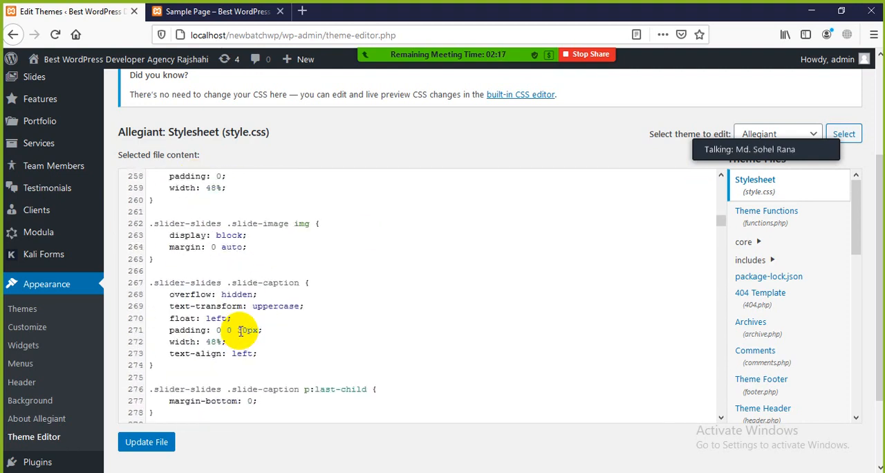
scroll(242, 331, "down", 11)
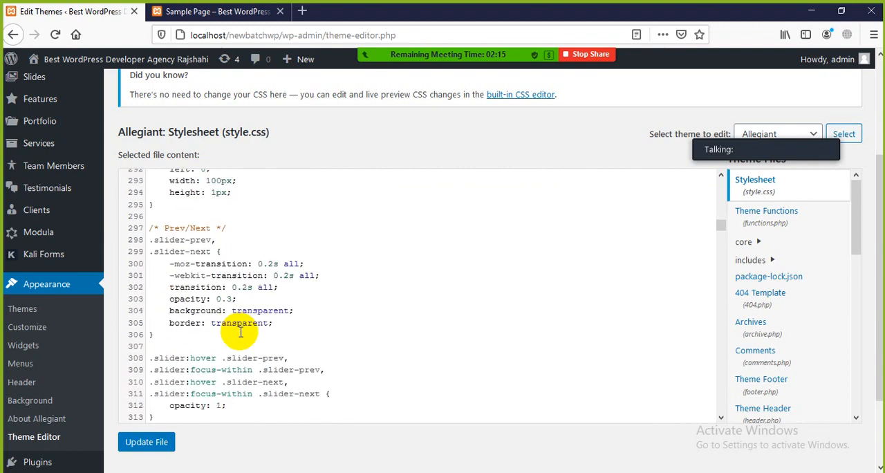
scroll(241, 334, "down", 12)
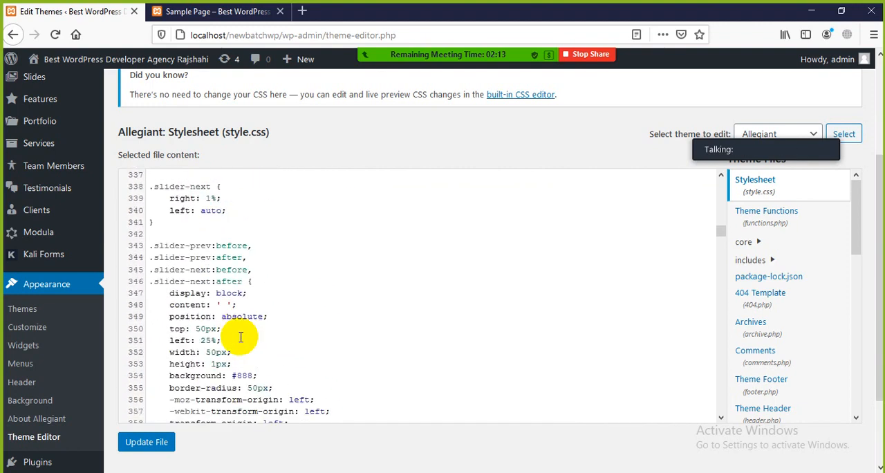
scroll(241, 337, "down", 18)
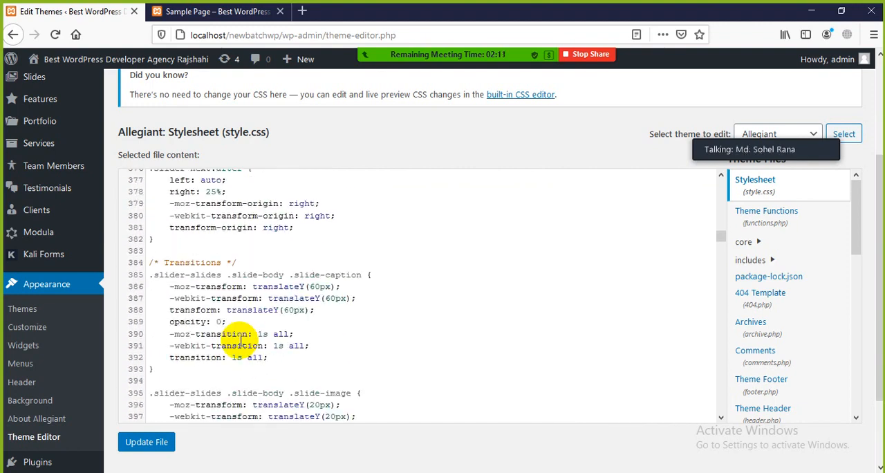
Examine the breadcrumb rules in style.css and go back up to the .slider-slides rules.
scroll(343, 374, "down", 7)
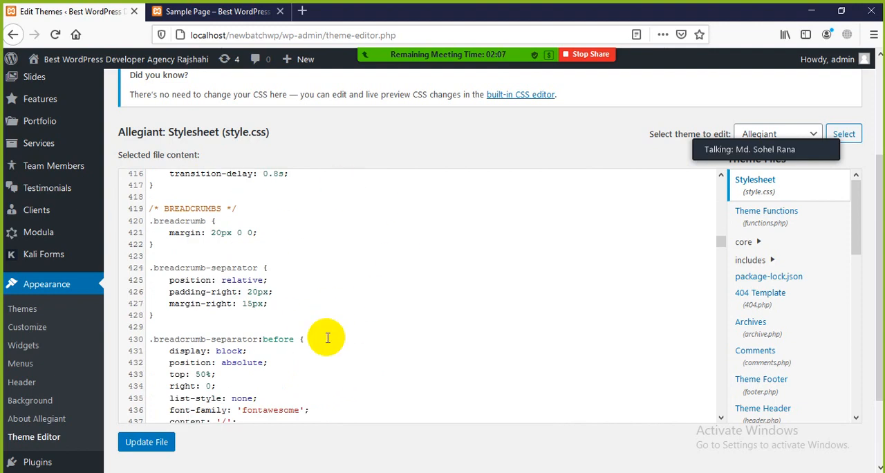
scroll(329, 350, "down", 5)
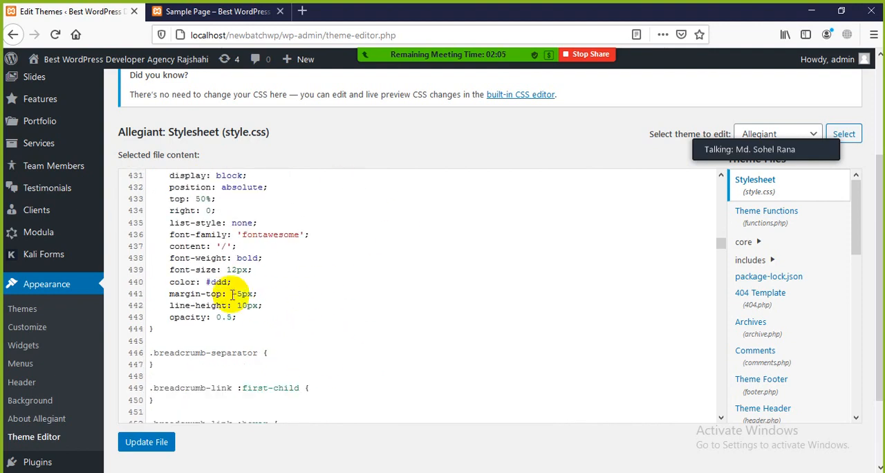
scroll(223, 297, "down", 7)
scroll(312, 401, "up", 8)
scroll(312, 402, "up", 20)
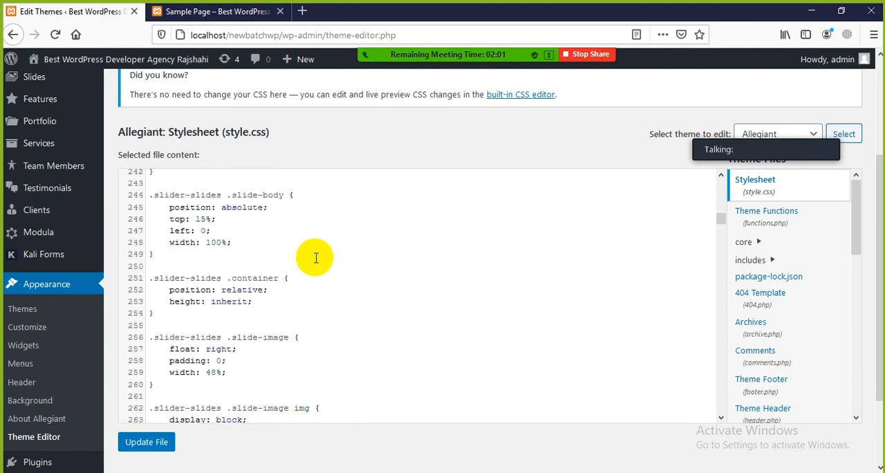
scroll(316, 253, "up", 3)
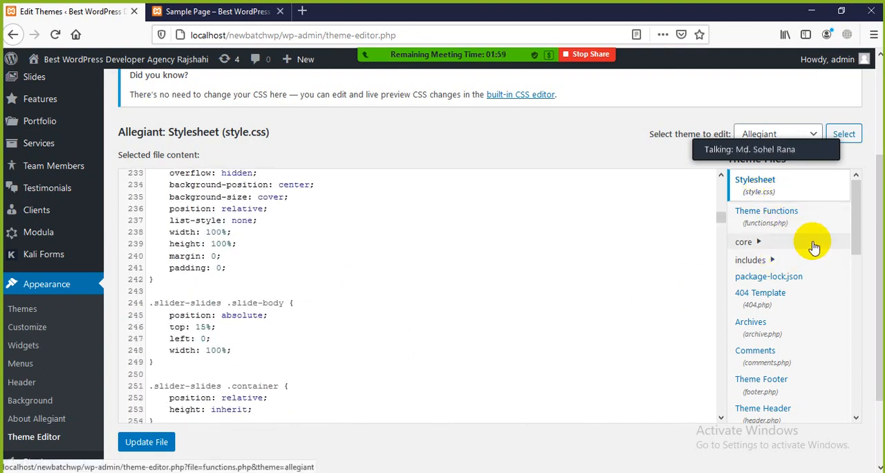
Expand the includes folder, look through the theme files, and open Theme Header (header.php), highlighting its file name.
left_click(771, 261)
scroll(808, 292, "down", 4)
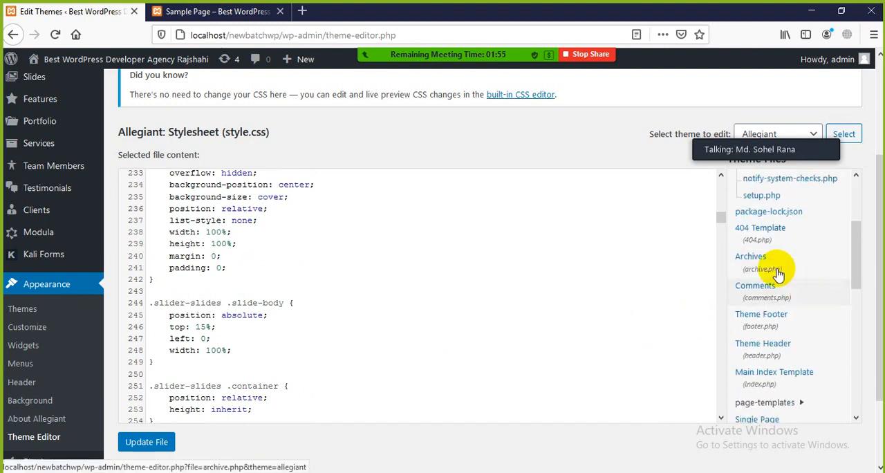
scroll(727, 271, "down", 1)
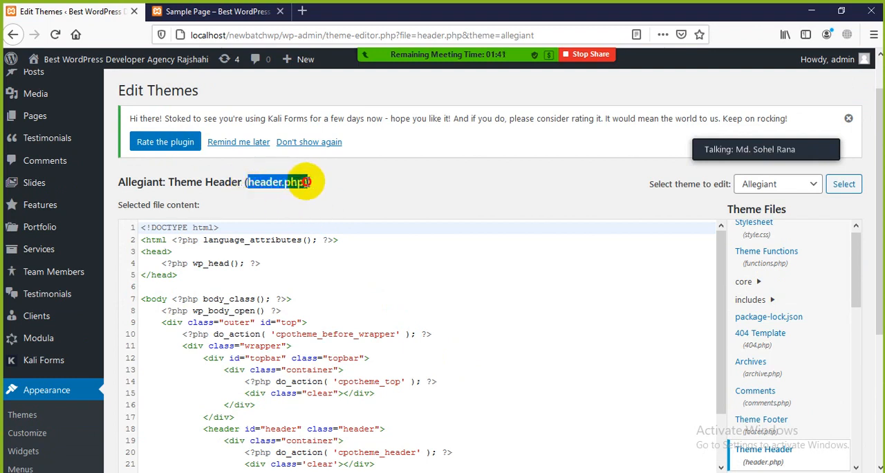
left_click(357, 190)
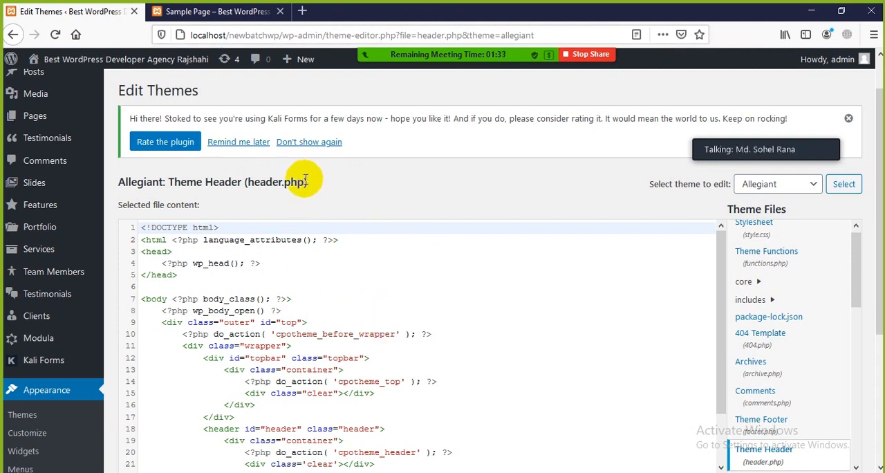
left_click(365, 178)
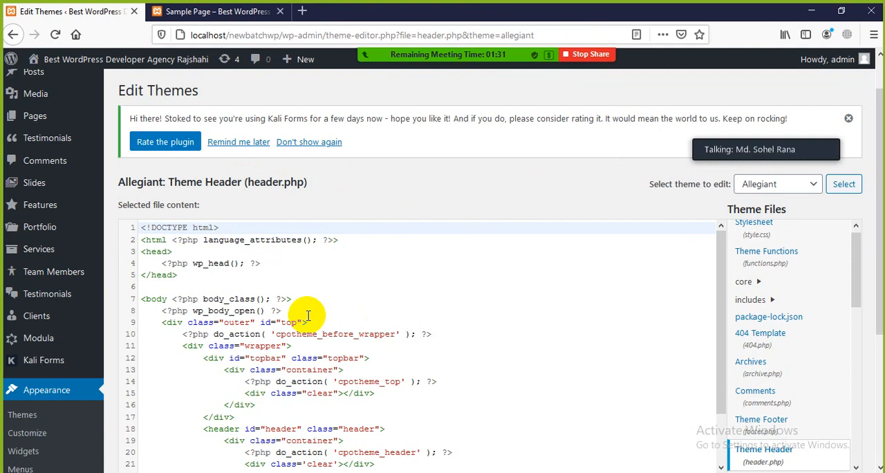
Examine the outer and topbar divs in header.php, highlighting the line that calls do_action for cpotheme_top.
scroll(307, 315, "down", 2)
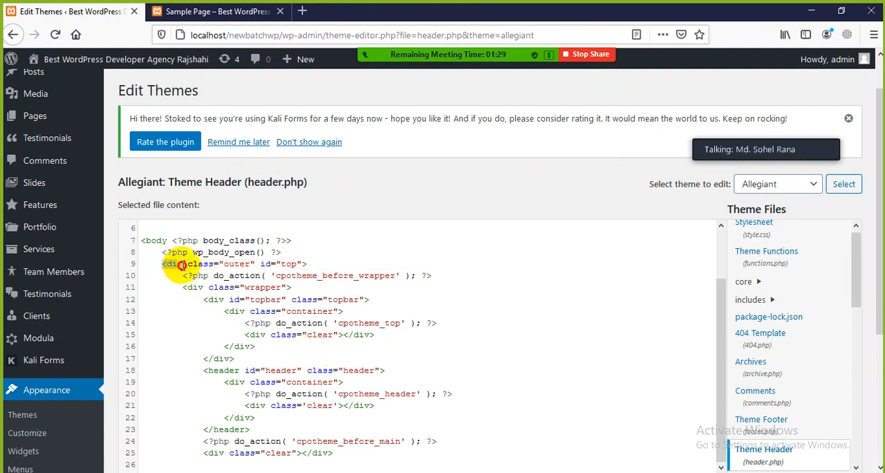
left_click_drag(181, 264, 437, 323)
left_click(444, 334)
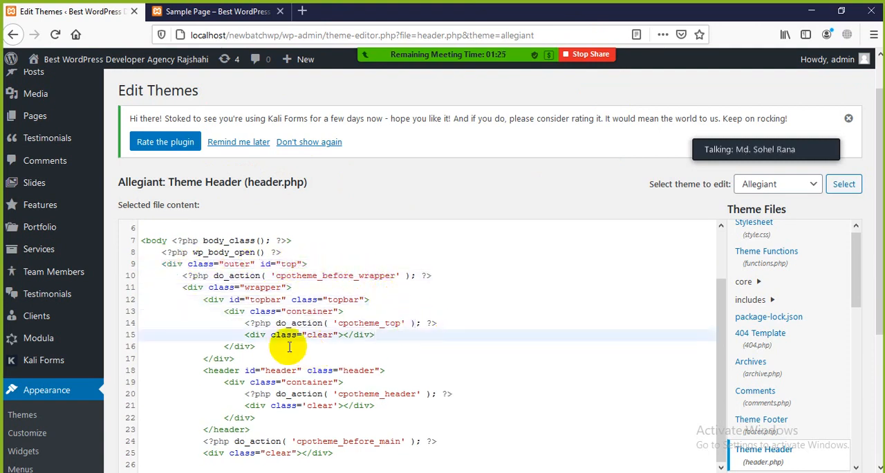
left_click_drag(245, 323, 437, 321)
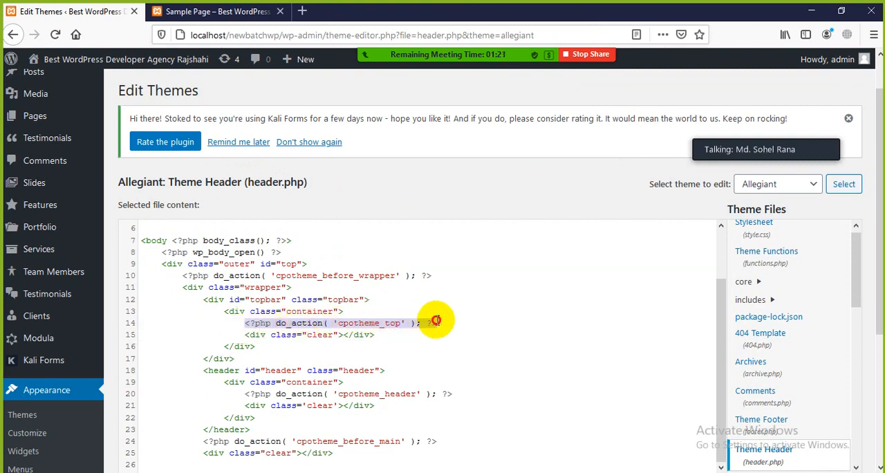
Match the header and container tags in header.php, highlight the cpotheme_header action line, and look further through the theme files.
left_click(216, 373)
scroll(242, 390, "down", 2)
left_click(220, 299)
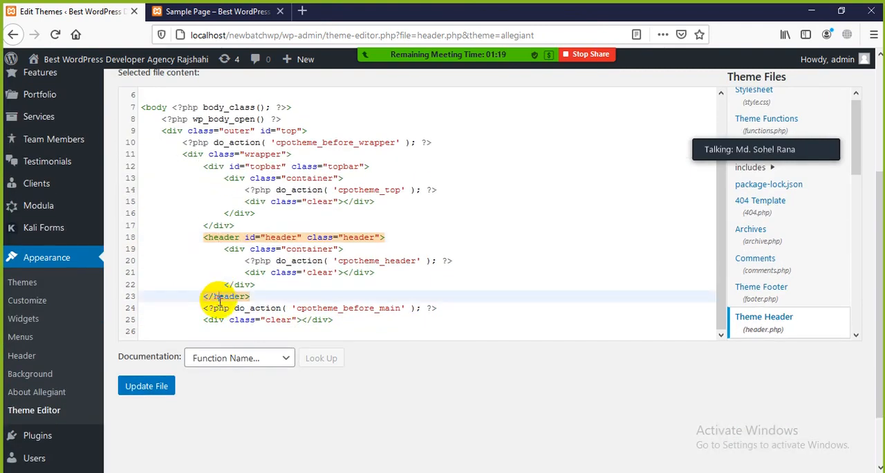
left_click(236, 249)
left_click(242, 285)
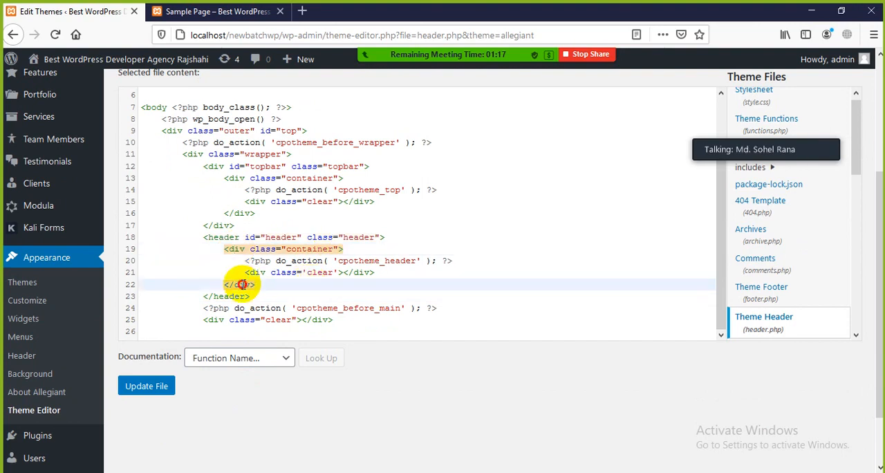
left_click(256, 267)
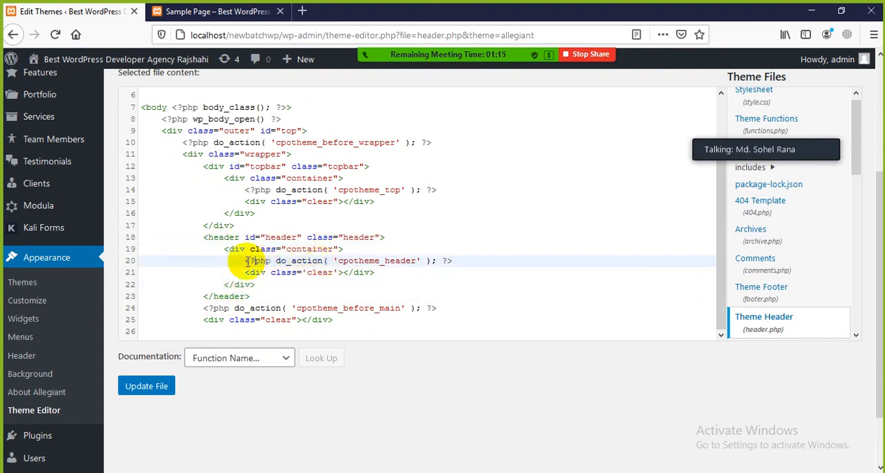
left_click_drag(242, 260, 443, 261)
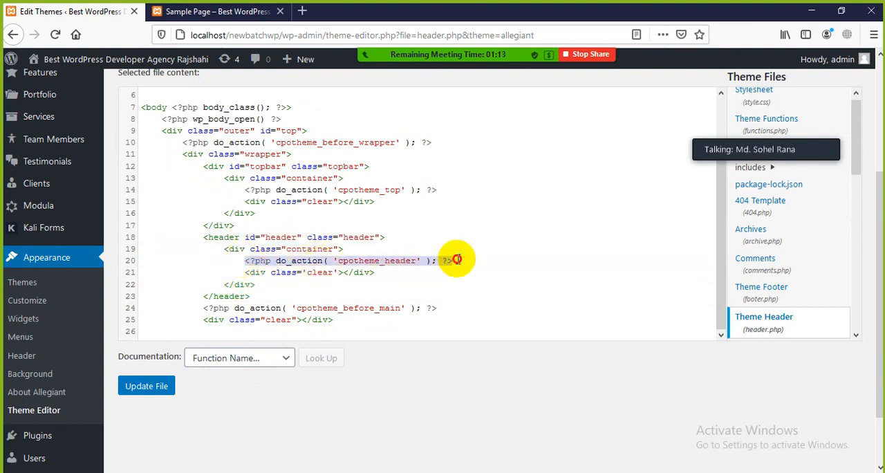
left_click(209, 308)
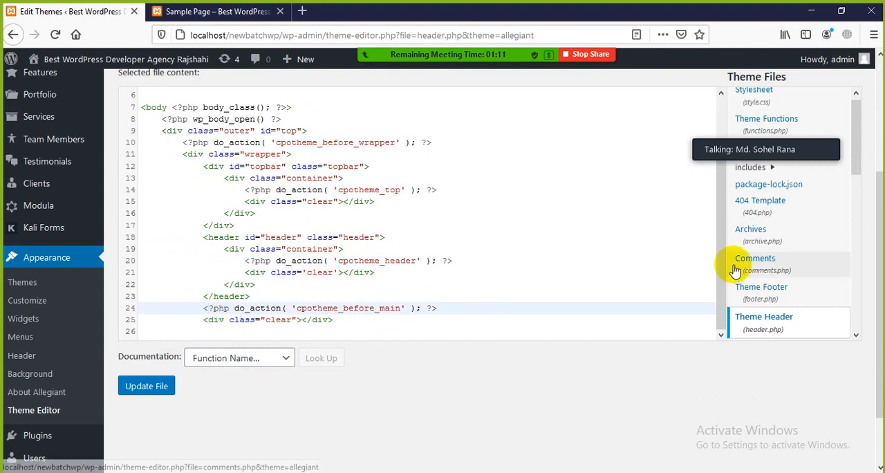
scroll(796, 242, "down", 2)
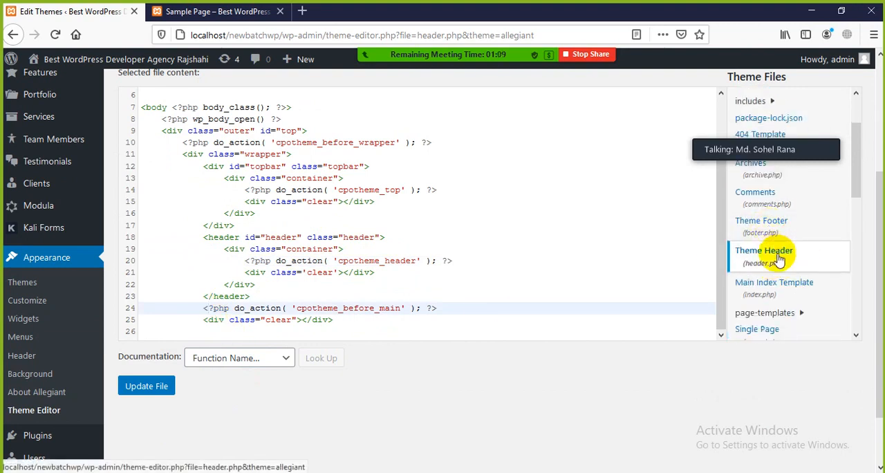
Open Allegiant's Main Index Template (index.php) and examine its opening lines, matching the main and container div tags.
scroll(761, 256, "down", 2)
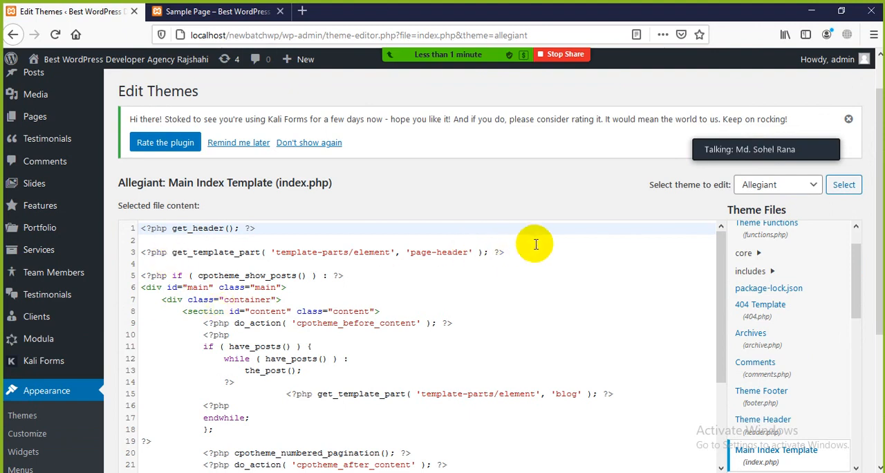
left_click_drag(535, 245, 144, 238)
left_click(191, 299)
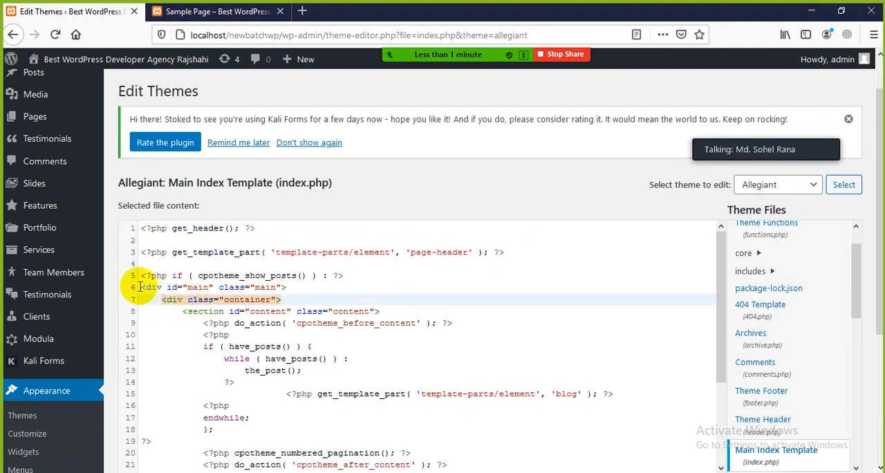
left_click_drag(140, 287, 177, 286)
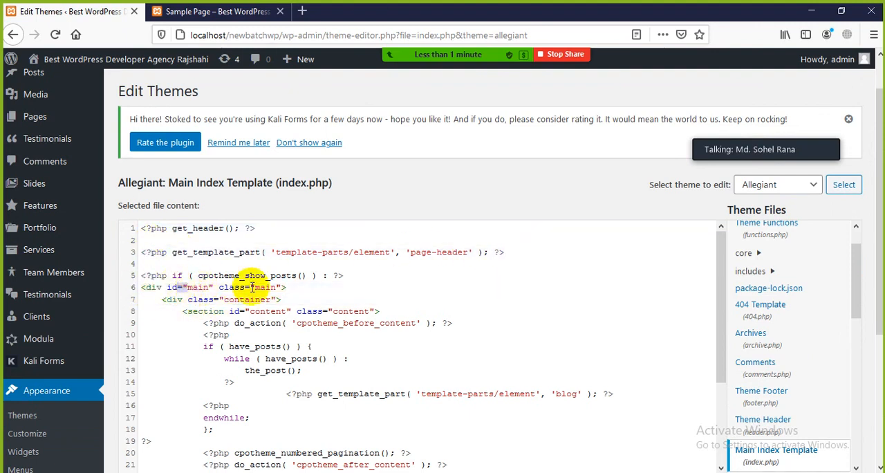
left_click(197, 299)
scroll(228, 311, "down", 3)
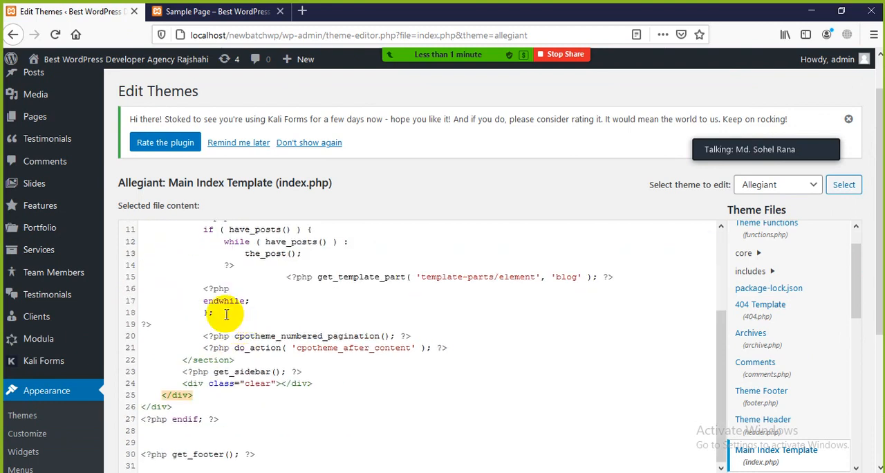
scroll(225, 316, "up", 2)
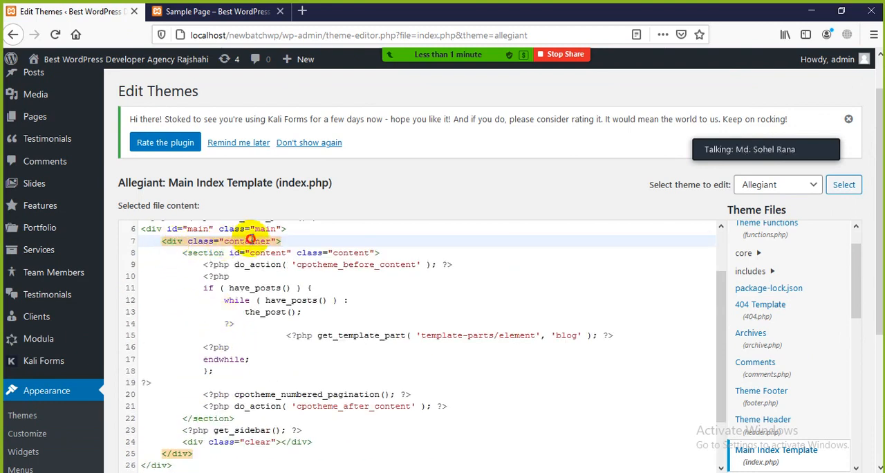
Examine the content section in index.php, highlighting the posts loop and checking the cpotheme_after_content action and the clear div.
left_click(207, 254)
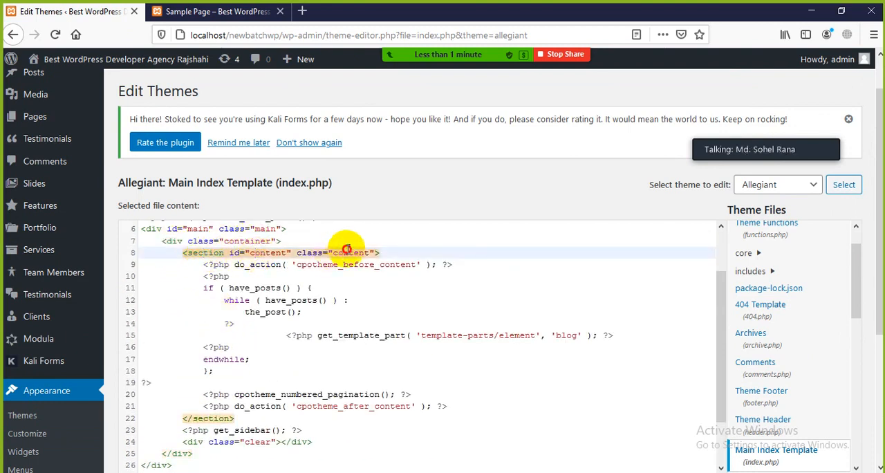
left_click(215, 267)
left_click_drag(202, 265, 341, 307)
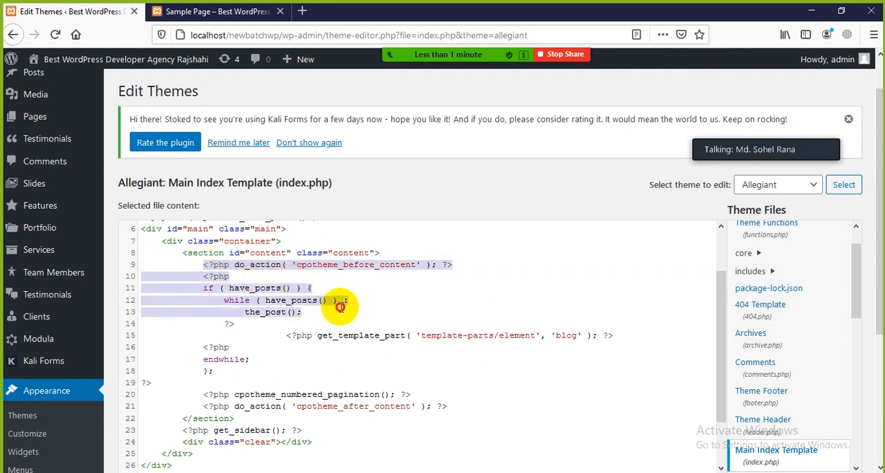
scroll(350, 347, "down", 2)
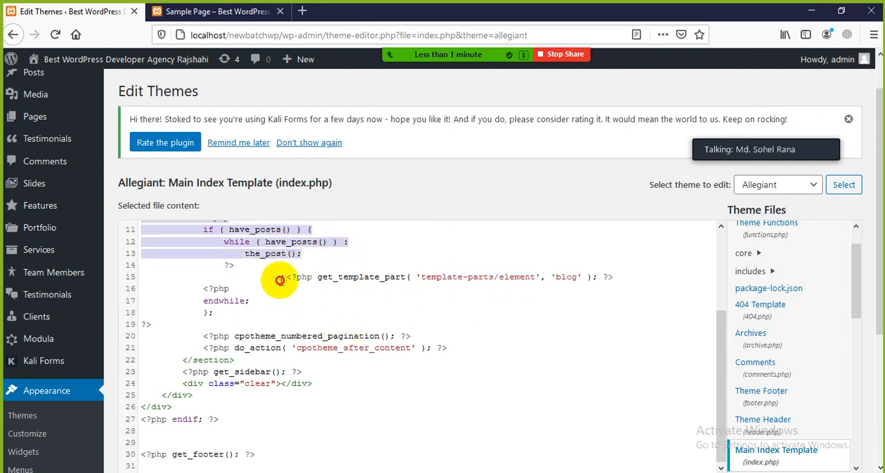
left_click_drag(280, 279, 618, 259)
left_click(286, 350)
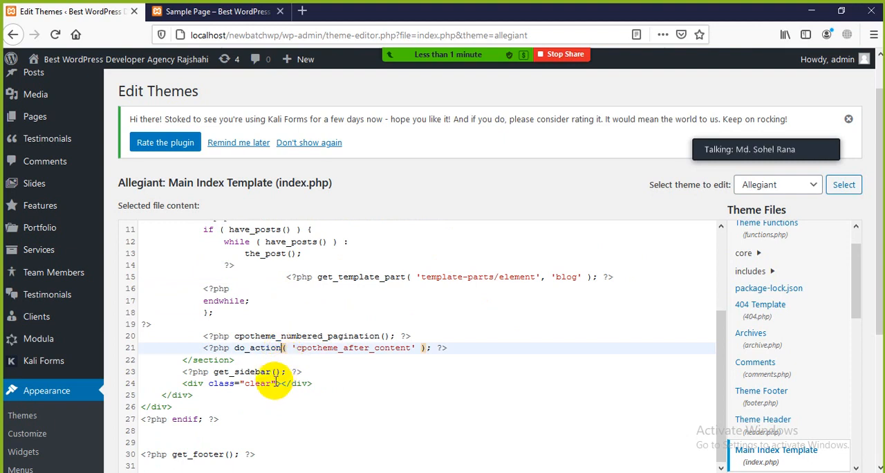
left_click(276, 384)
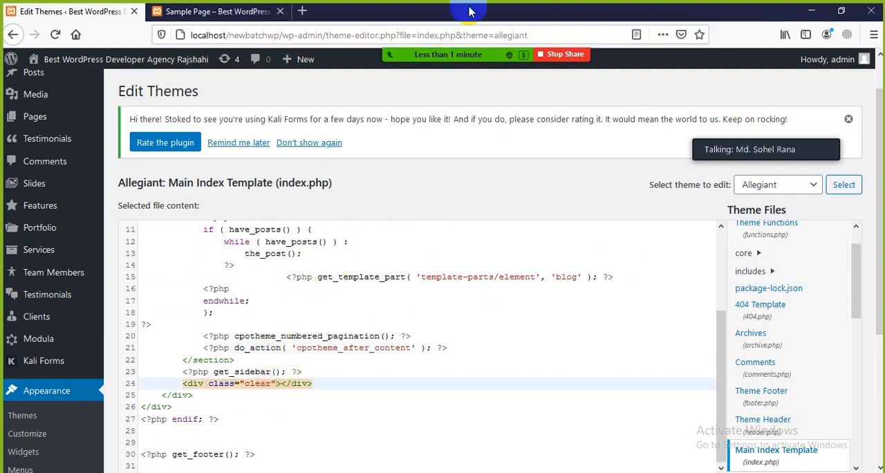
Stop sharing the screen in Zoom and end the current meeting for all participants.
left_click(551, 55)
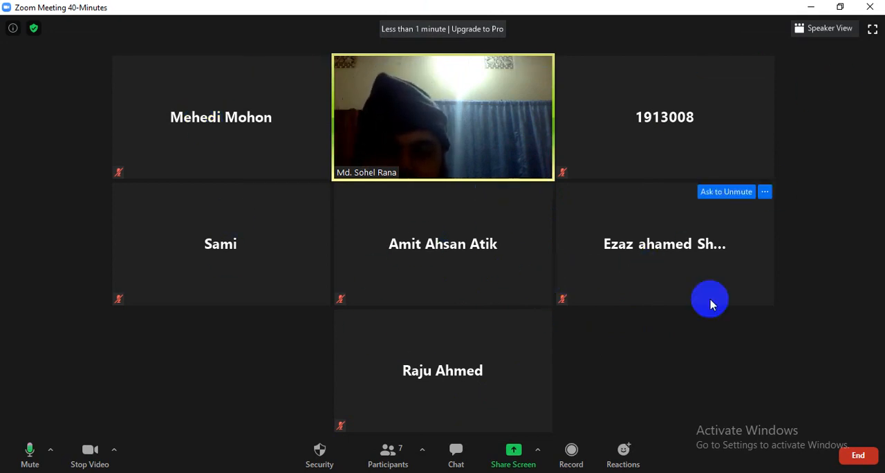
left_click(856, 458)
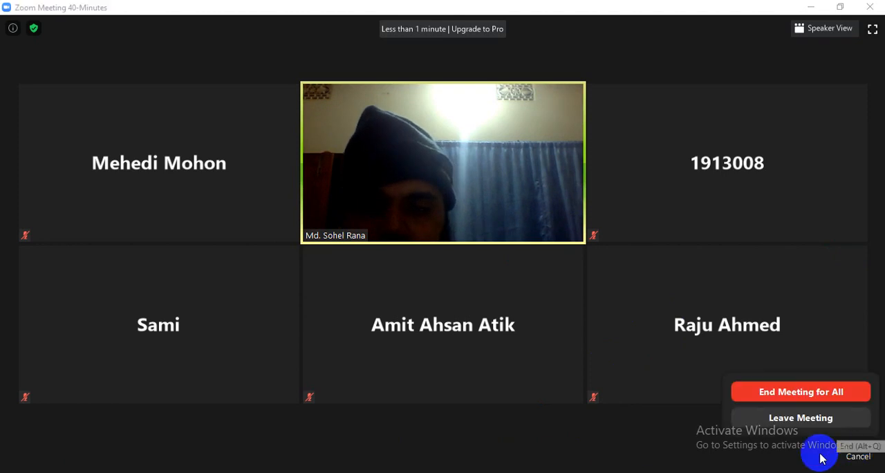
left_click(763, 392)
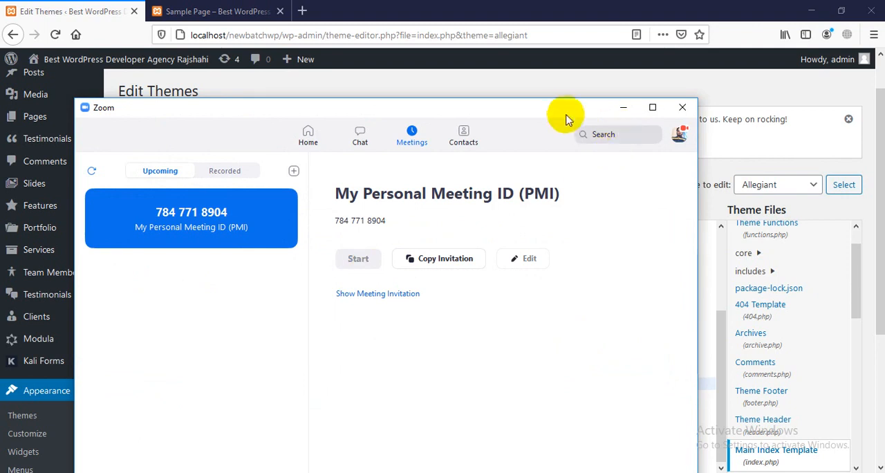
Start a new Zoom meeting from the personal meeting room, maximizing its window and joining the audio.
left_click_drag(562, 114, 553, 59)
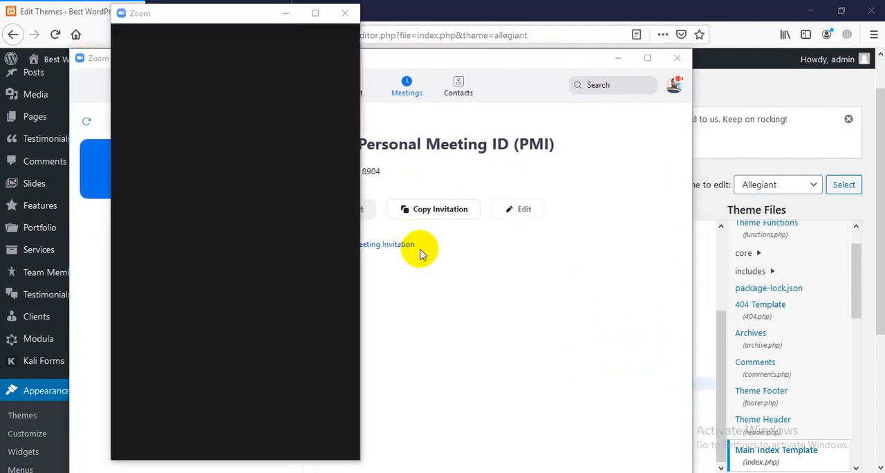
left_click(315, 12)
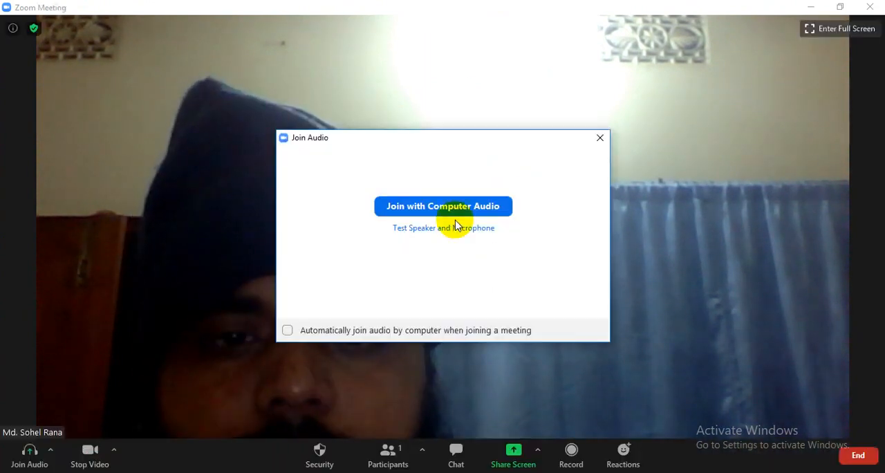
left_click(448, 207)
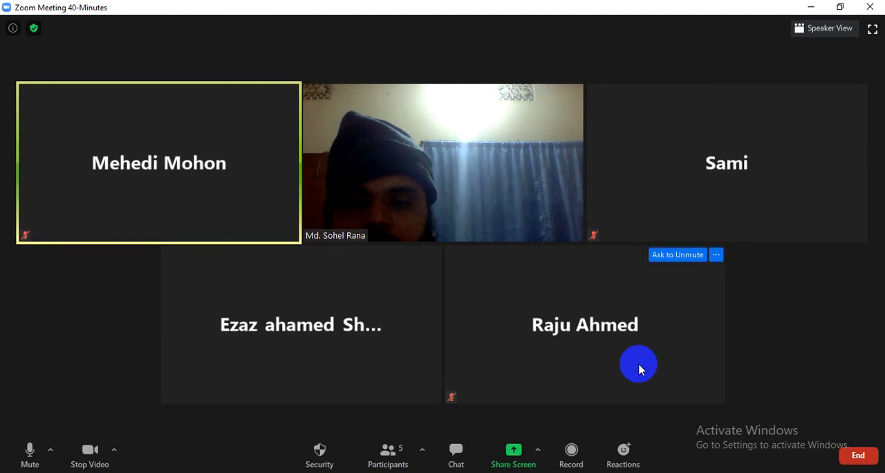
Share the whole screen in the Zoom meeting, clearing the main Zoom window and participant videos from the WordPress page.
left_click(510, 462)
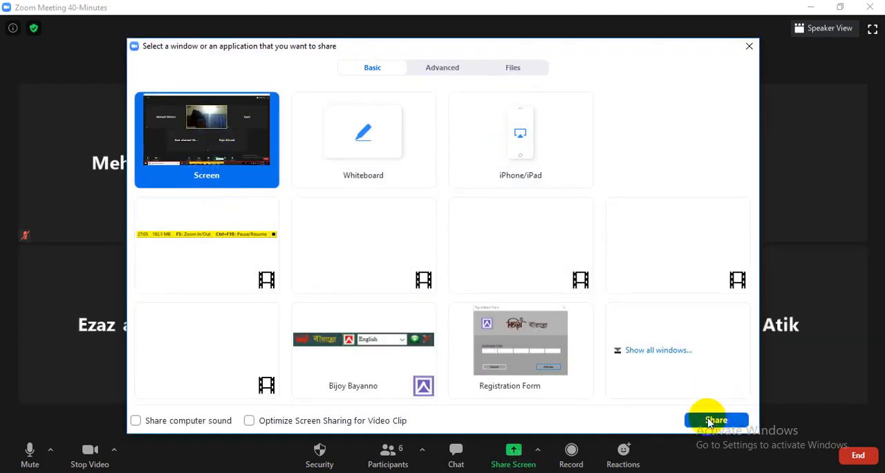
left_click(707, 421)
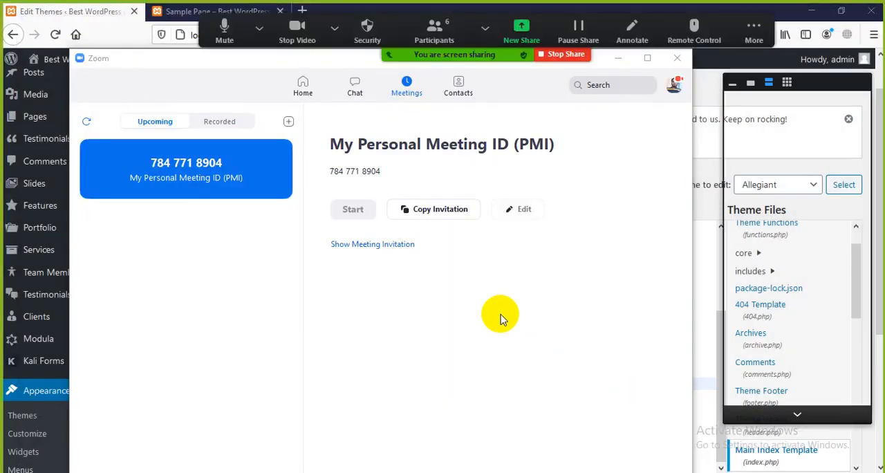
left_click(618, 58)
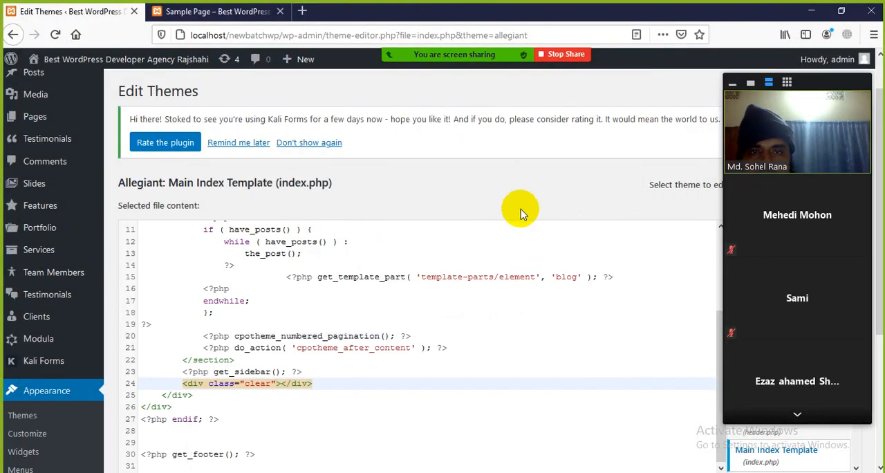
scroll(352, 374, "up", 4)
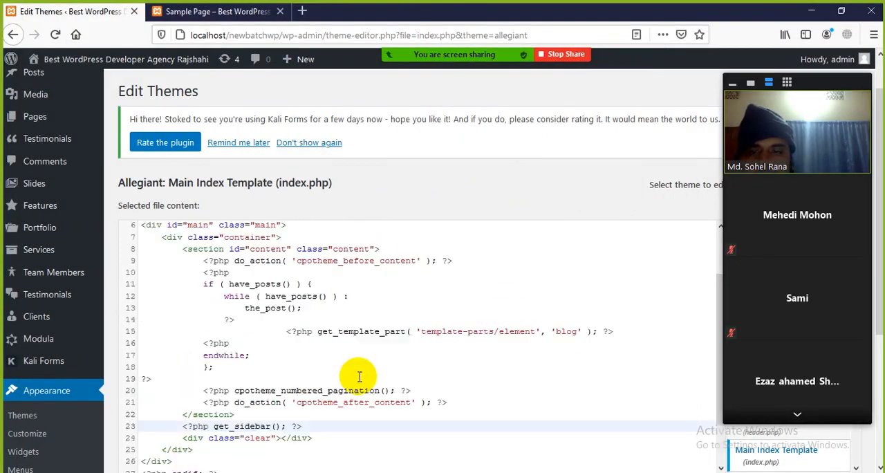
scroll(332, 232, "up", 2)
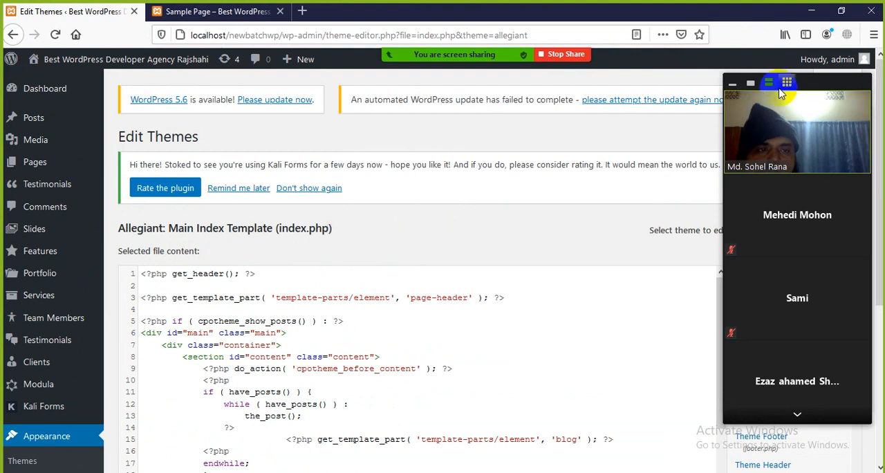
left_click(750, 84)
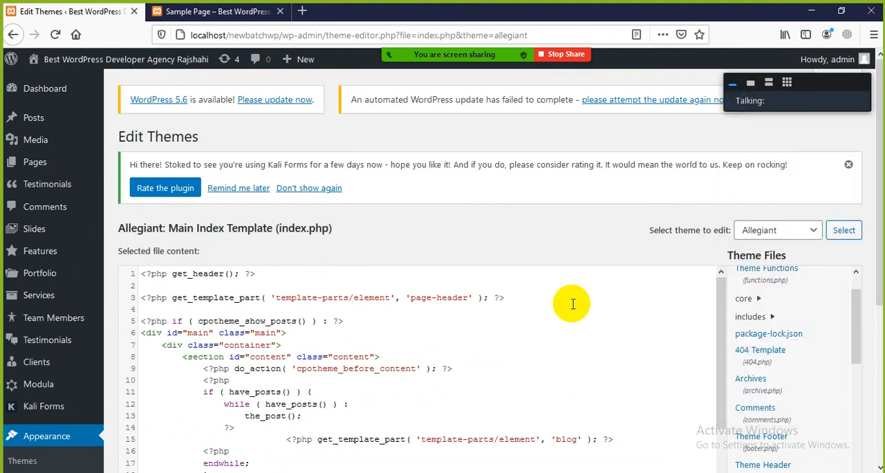
Open the Allegiant theme's Additional CSS editor in the Customizer and close its introductory help text.
scroll(337, 361, "down", 2)
scroll(338, 361, "down", 6)
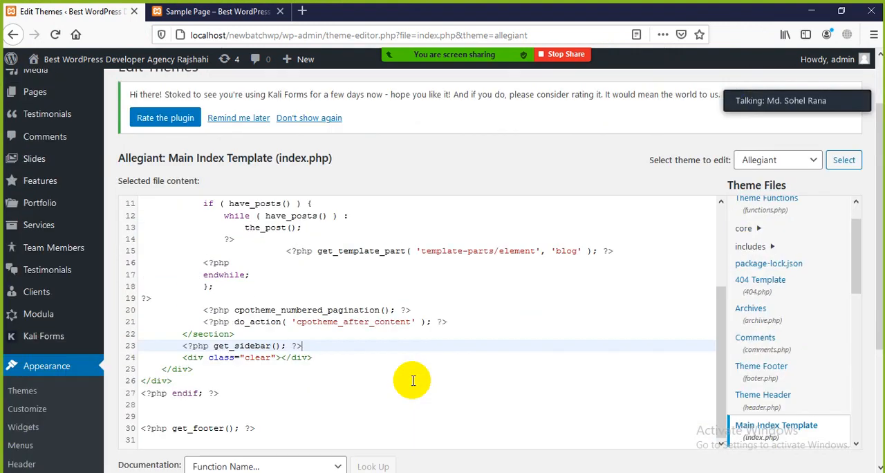
scroll(428, 374, "up", 5)
scroll(397, 358, "up", 2)
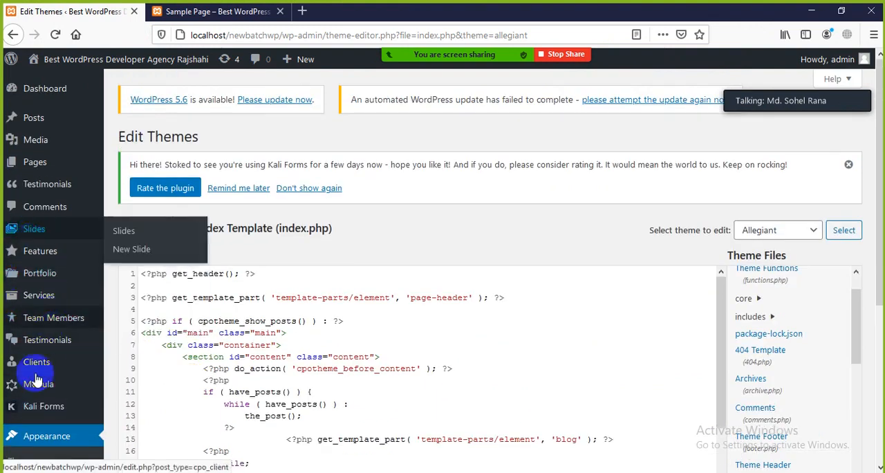
scroll(38, 374, "down", 2)
scroll(35, 410, "down", 2)
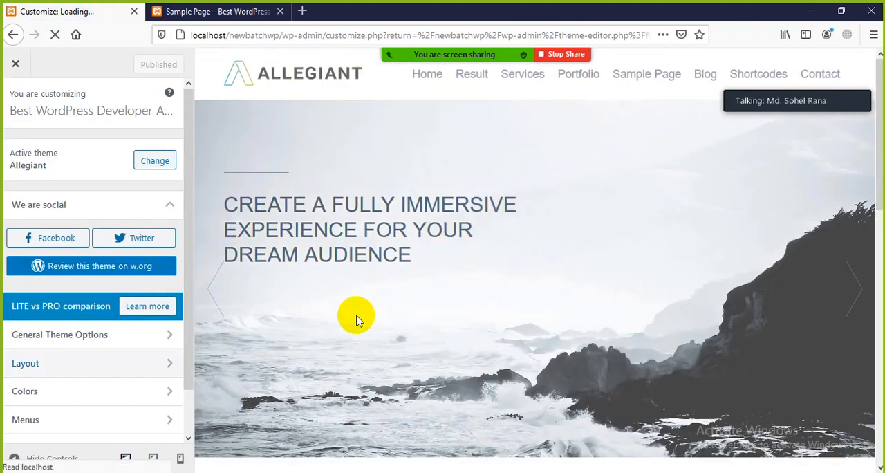
scroll(364, 300, "down", 5)
scroll(62, 411, "down", 2)
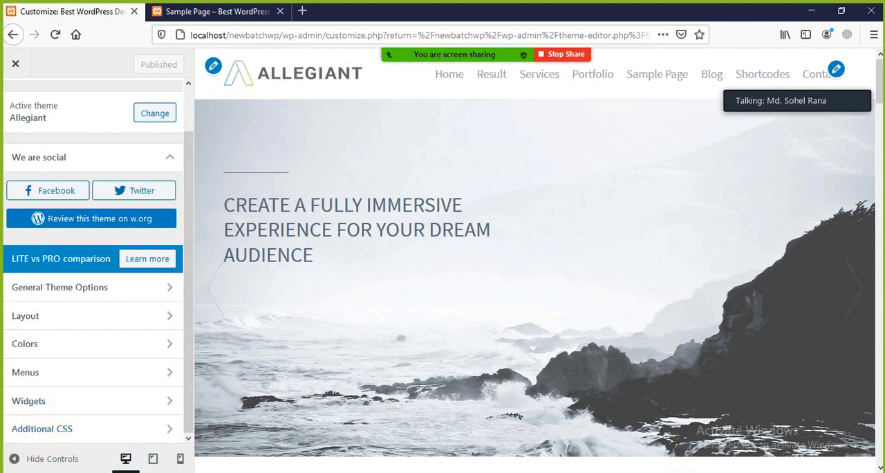
left_click(38, 430)
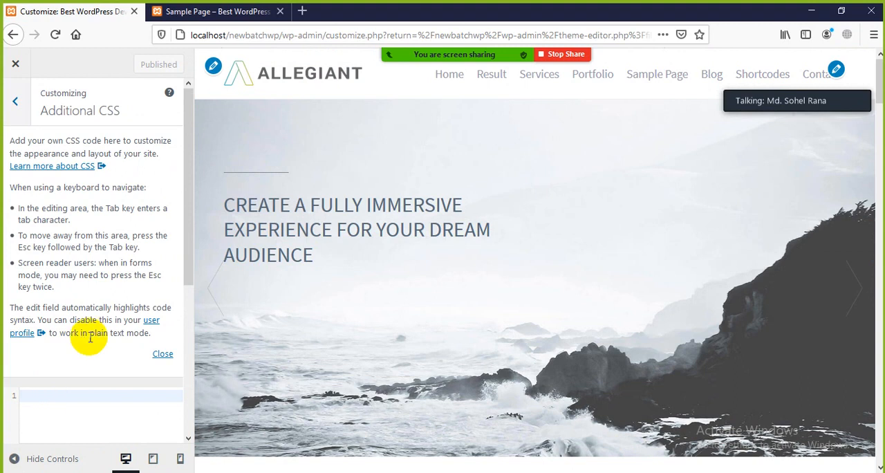
left_click(157, 354)
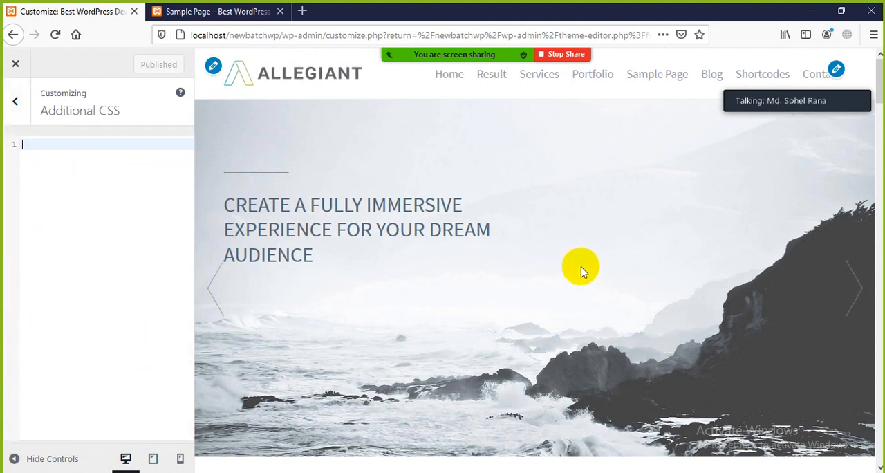
Look through the homepage preview sections and highlight the "Take a look at our work" heading.
scroll(577, 273, "down", 5)
scroll(570, 278, "down", 10)
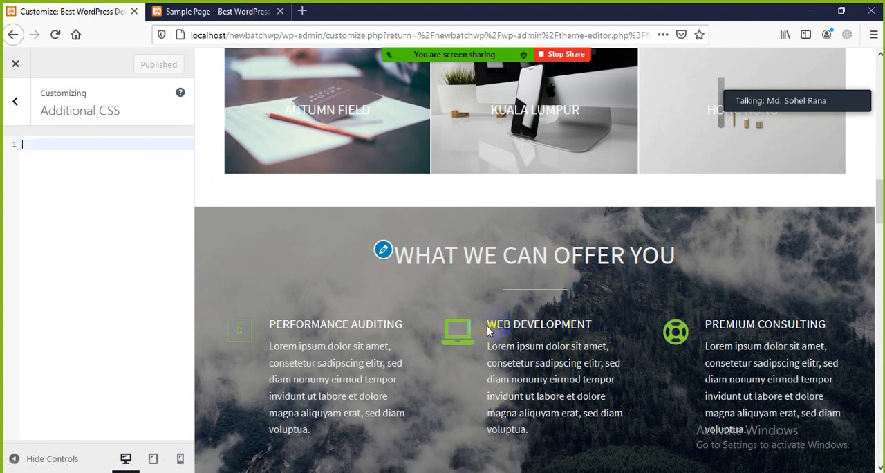
scroll(415, 318, "up", 10)
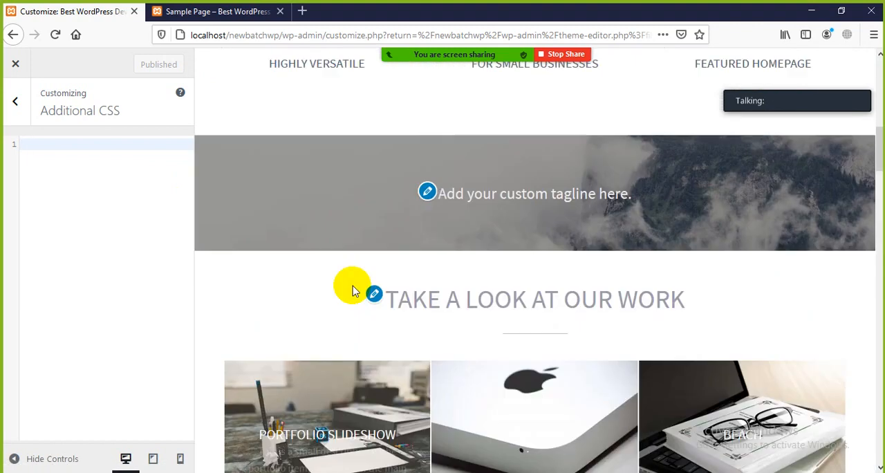
scroll(382, 291, "down", 3)
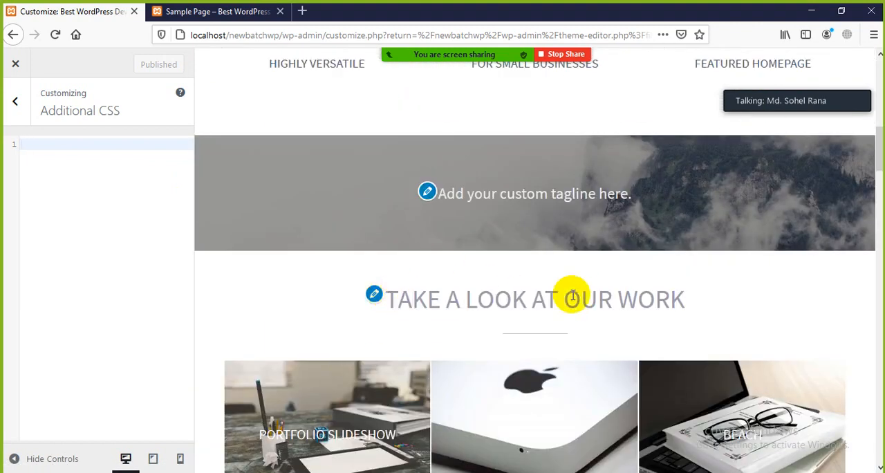
left_click_drag(398, 302, 695, 309)
left_click(695, 310)
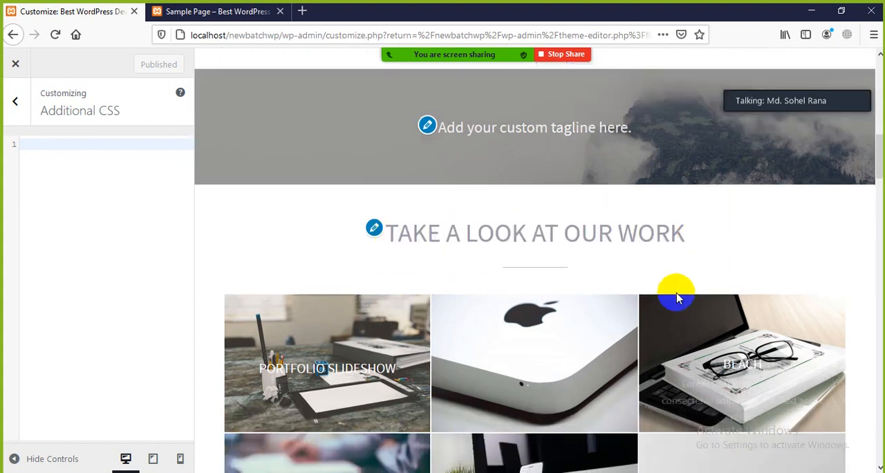
scroll(688, 301, "down", 1)
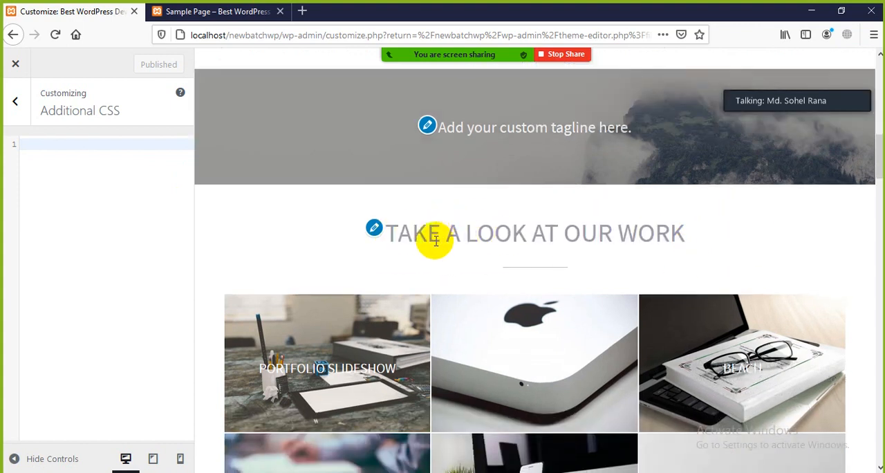
right_click(436, 233)
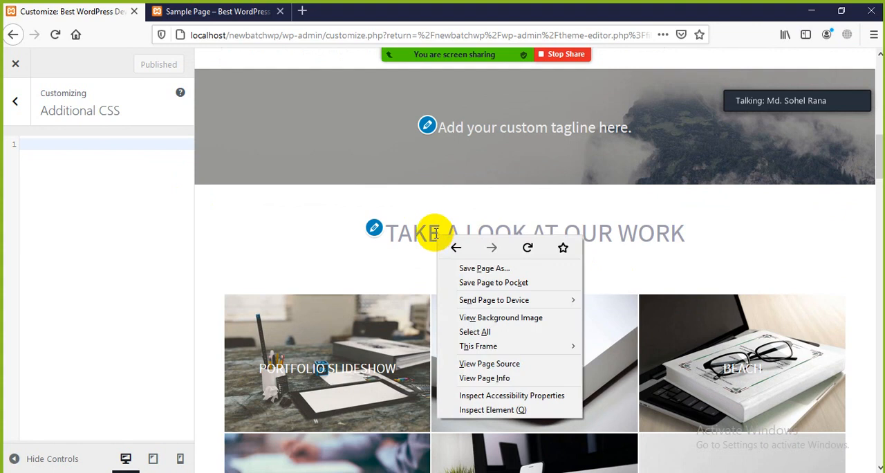
left_click(408, 231)
right_click(409, 231)
left_click(682, 217)
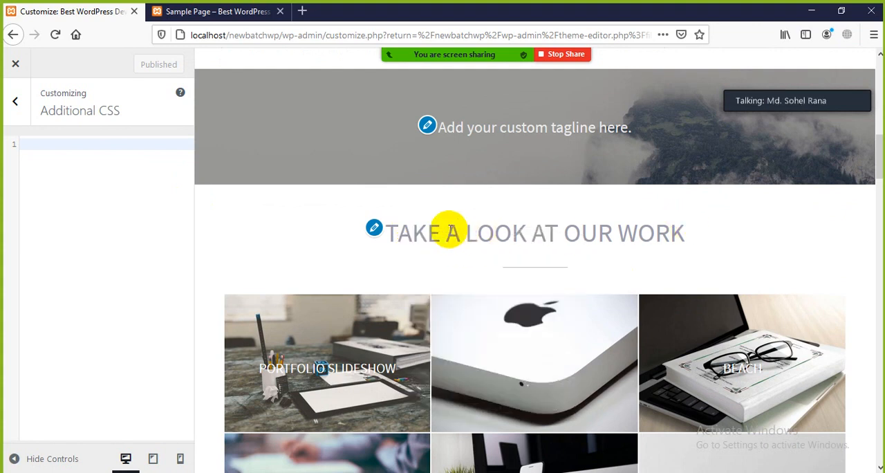
Inspect the "Take a look at our work" heading's element, shrink the inspector pane and highlight the element's id value.
right_click(447, 228)
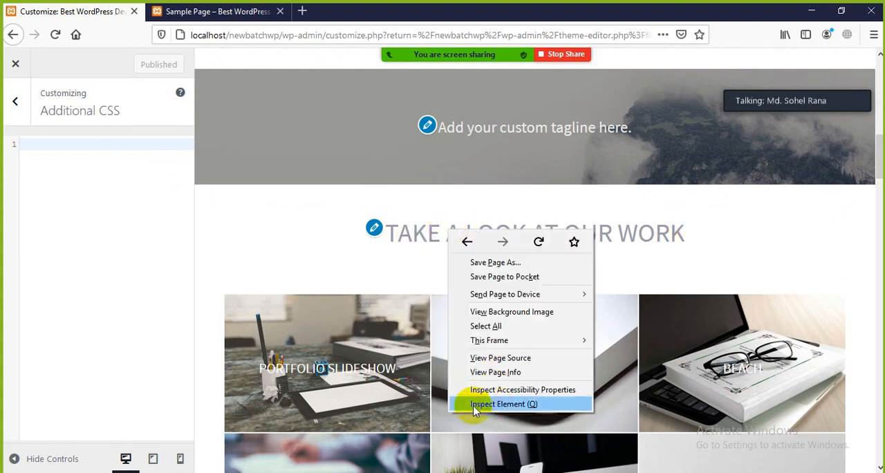
left_click(508, 405)
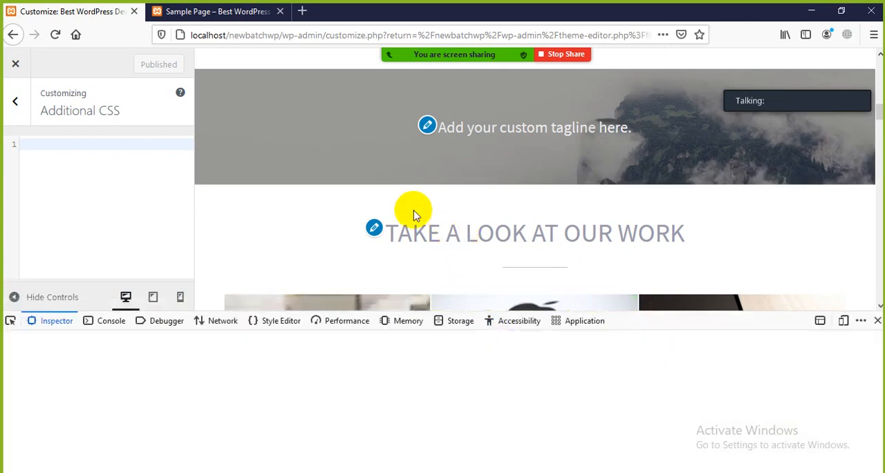
scroll(415, 221, "down", 3)
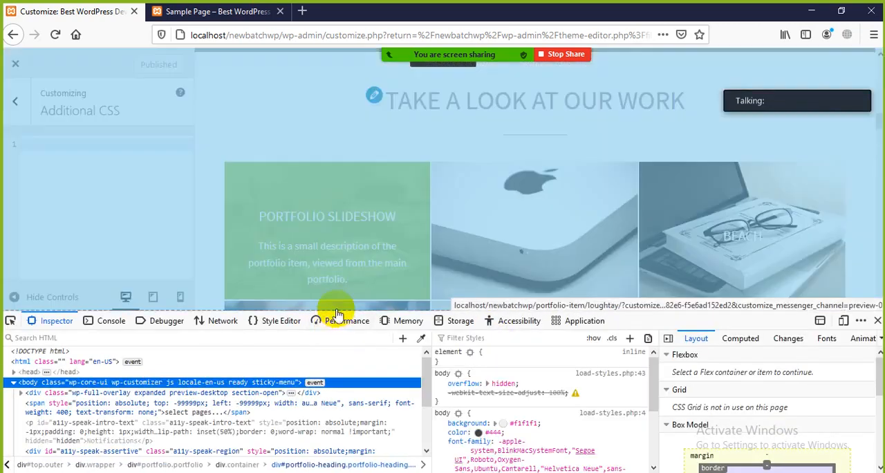
left_click_drag(337, 311, 336, 339)
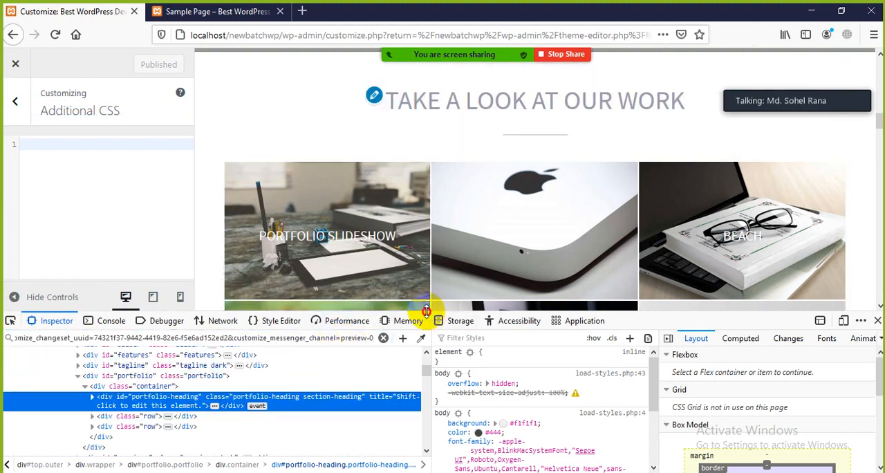
left_click_drag(407, 311, 429, 345)
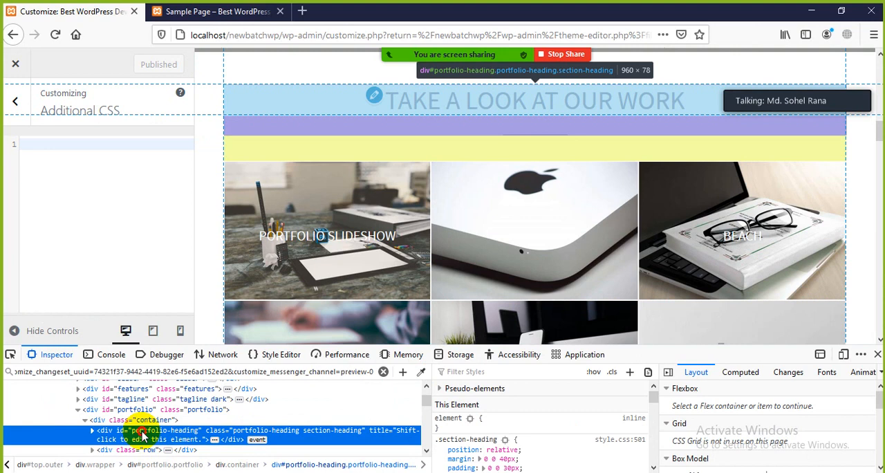
double_click(142, 432)
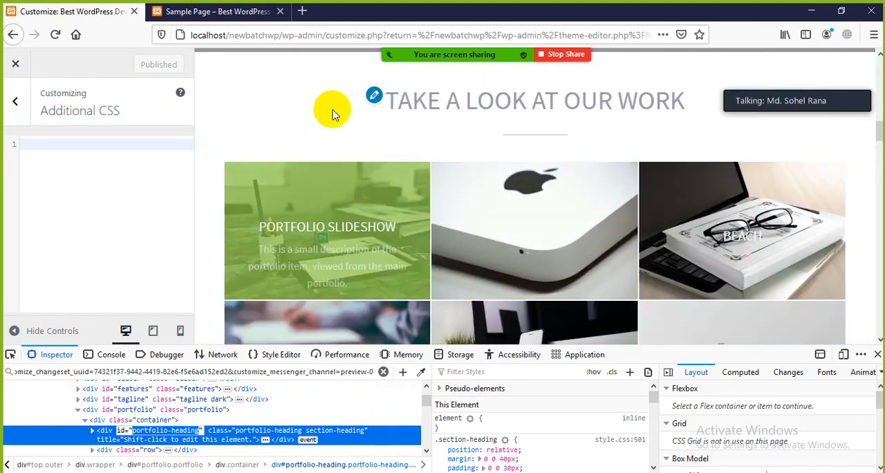
left_click(317, 101)
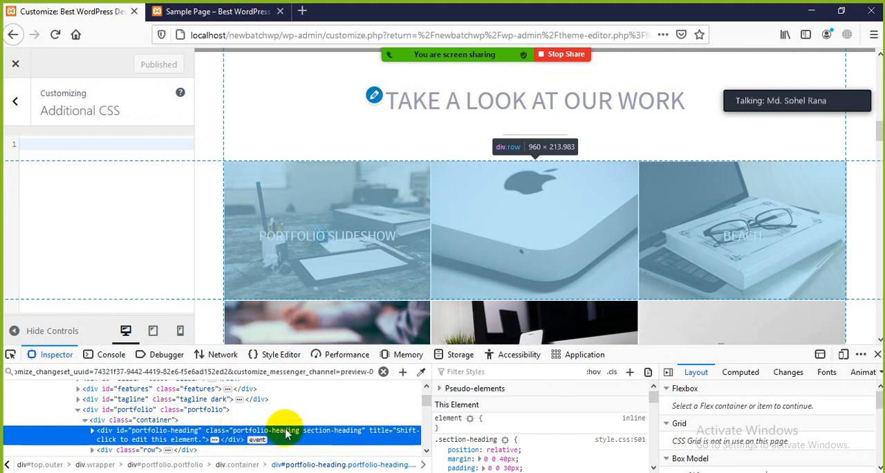
Add inline test styles to the portfolio heading element, with color red and font-weight bold.
left_click(496, 429)
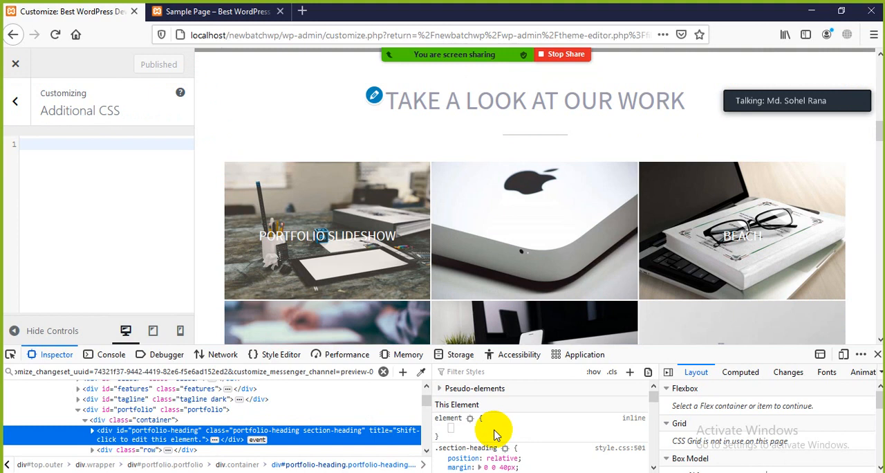
type("color")
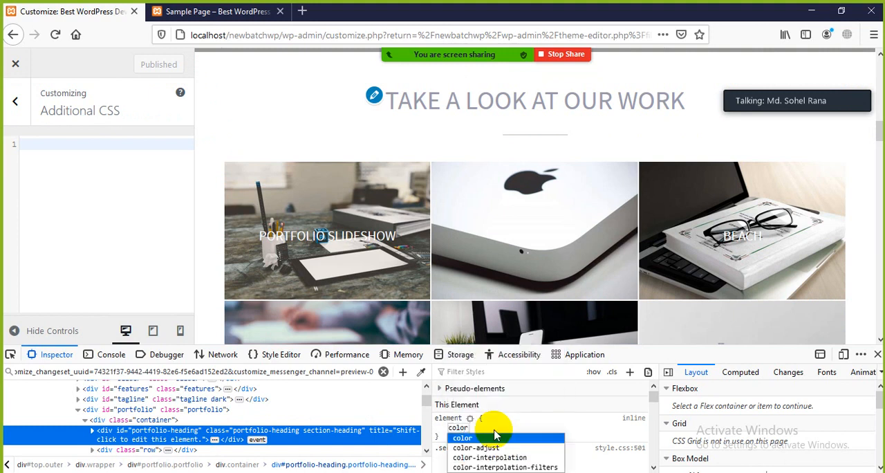
key("Tab")
type("red")
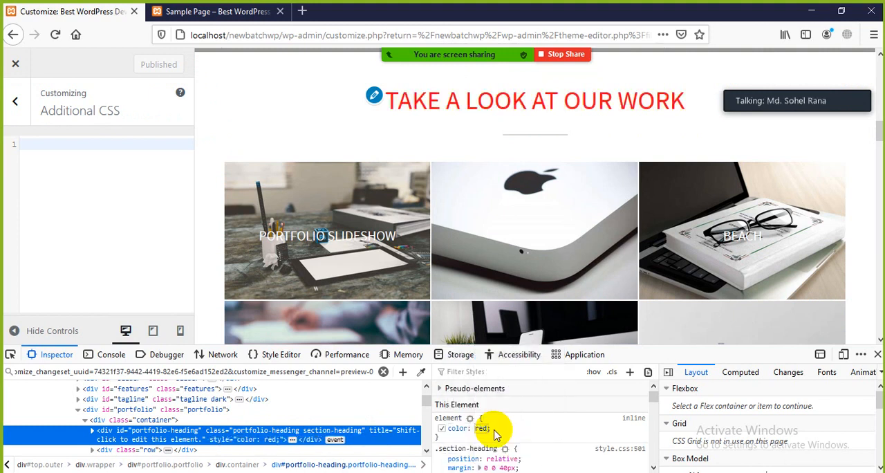
key("Return")
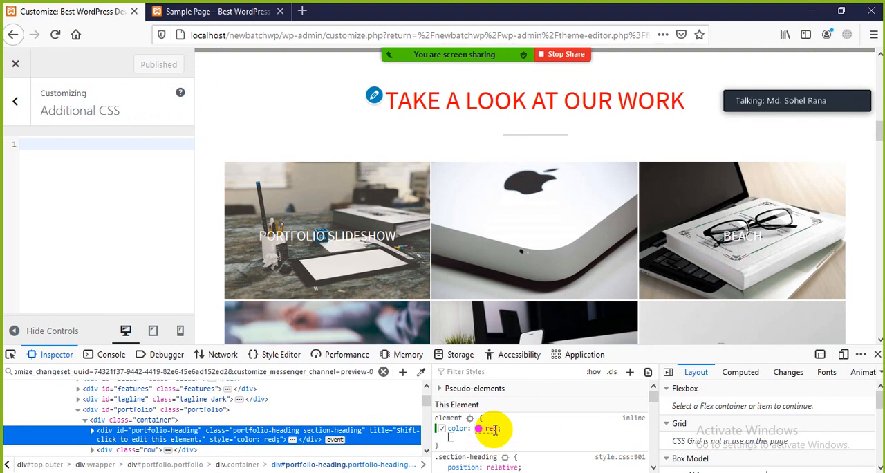
type("font")
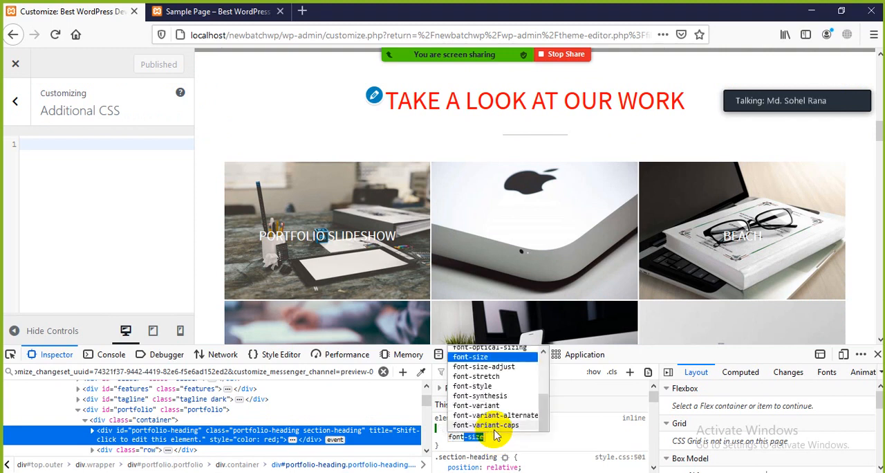
type("-w")
key("Tab")
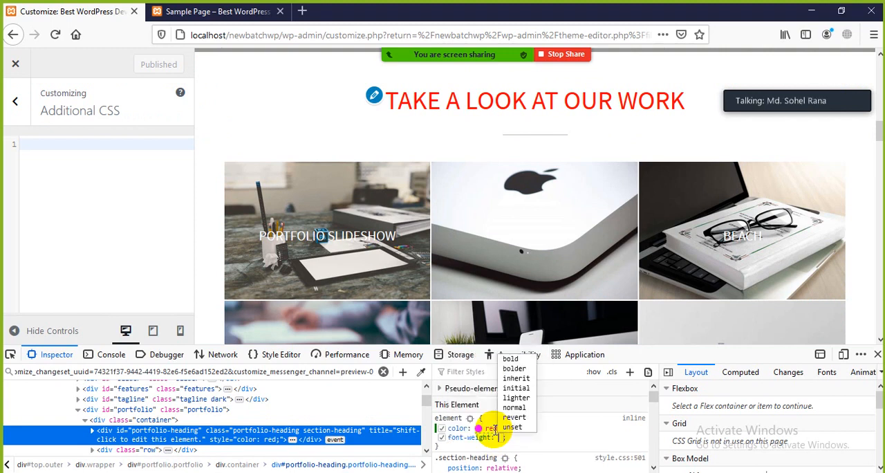
type("bold")
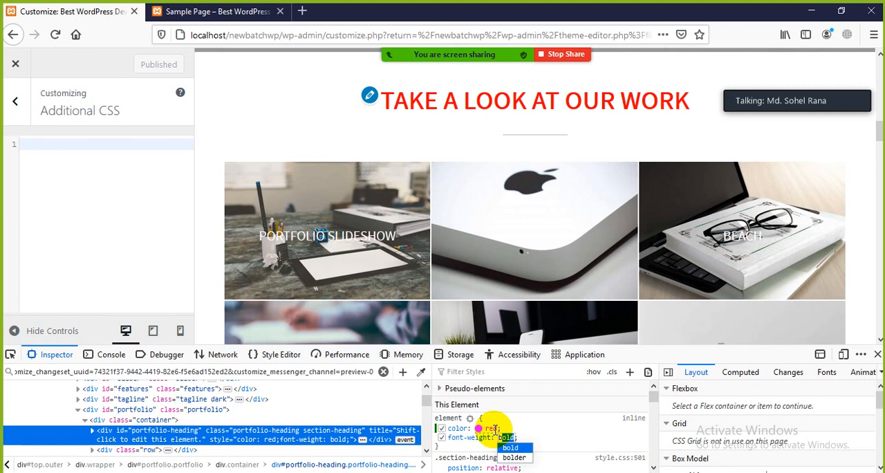
key("Return")
Add a font-size to the portfolio heading's inline styles, starting at 50px and increasing it to 66px.
type("font-size")
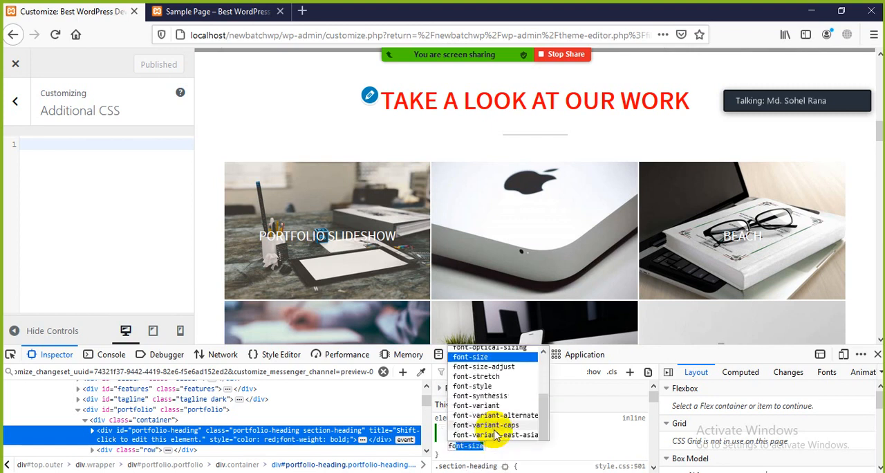
key("Tab")
type("50px")
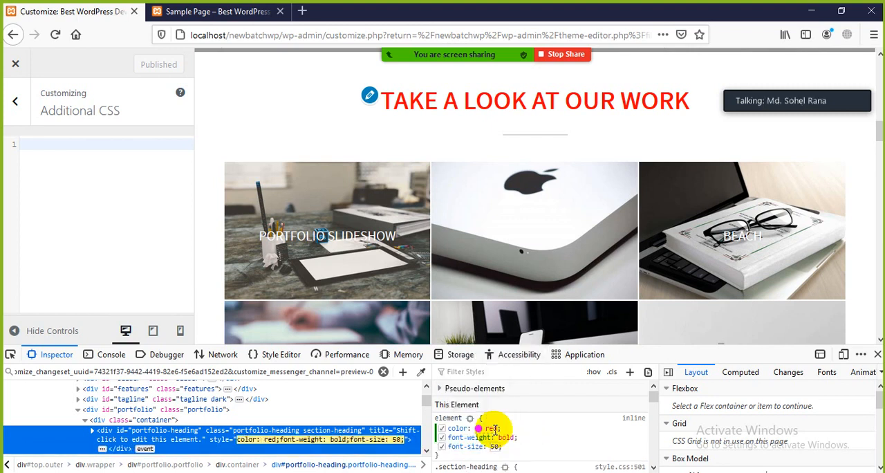
key("Return")
key("Up")
key("Up")
key("Up")
key("Up")
key("Up")
key("Up")
key("Up")
key("Up")
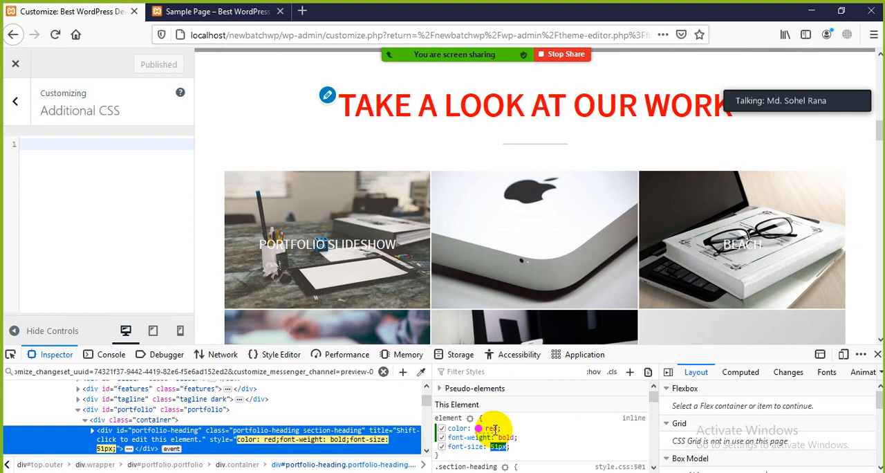
key("Up")
key("Up")
key("Up")
key("Up")
key("Up")
key("Up")
key("Up")
key("Up")
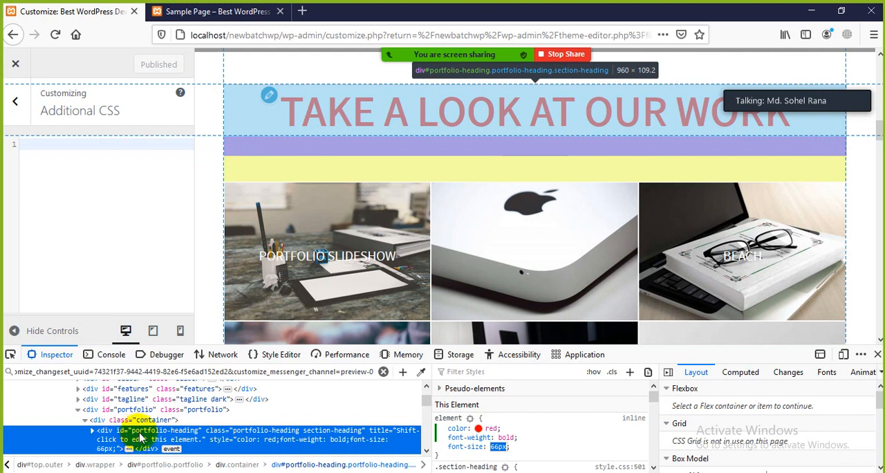
Copy the heading element's id and start an empty #portfolio-heading{} rule with it in Additional CSS.
double_click(142, 433)
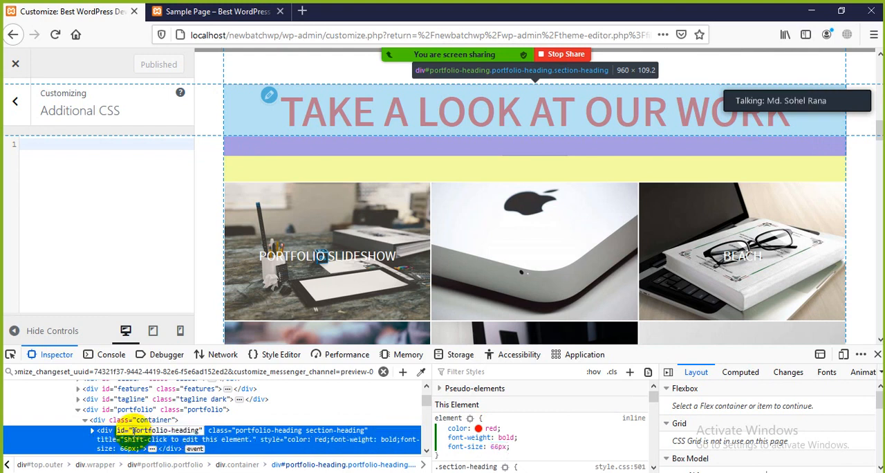
left_click_drag(135, 431, 178, 430)
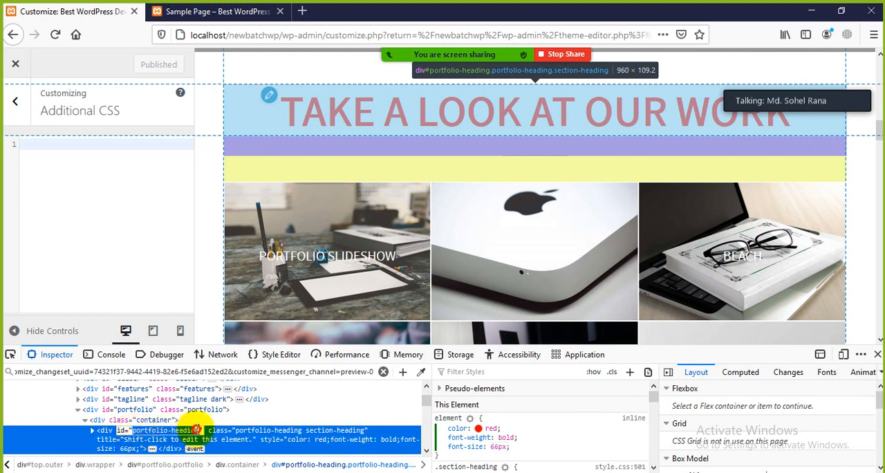
right_click(191, 430)
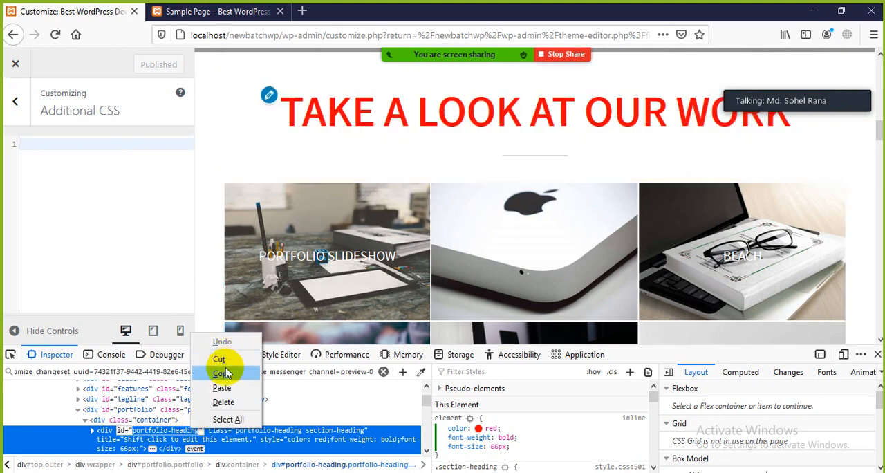
left_click(229, 368)
left_click(238, 437)
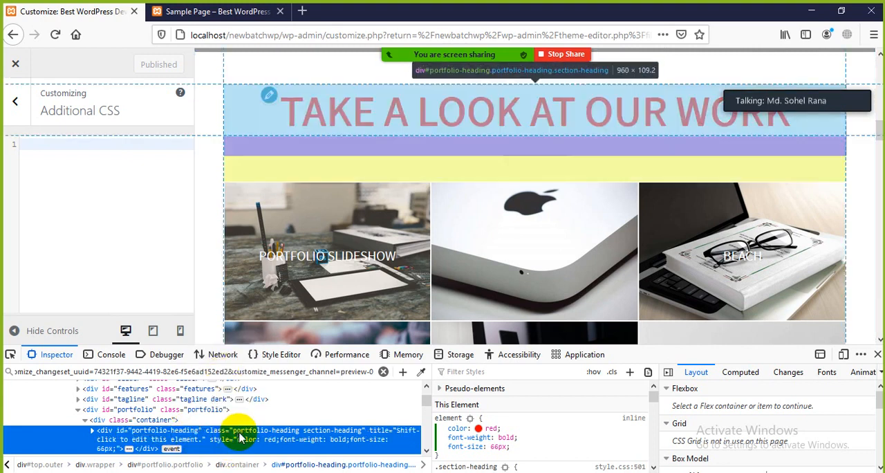
left_click(49, 150)
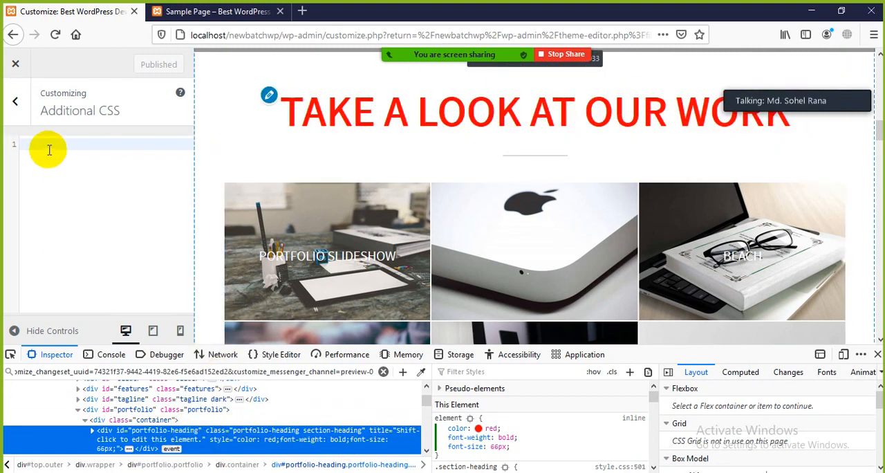
type("#portfolio-heading{")
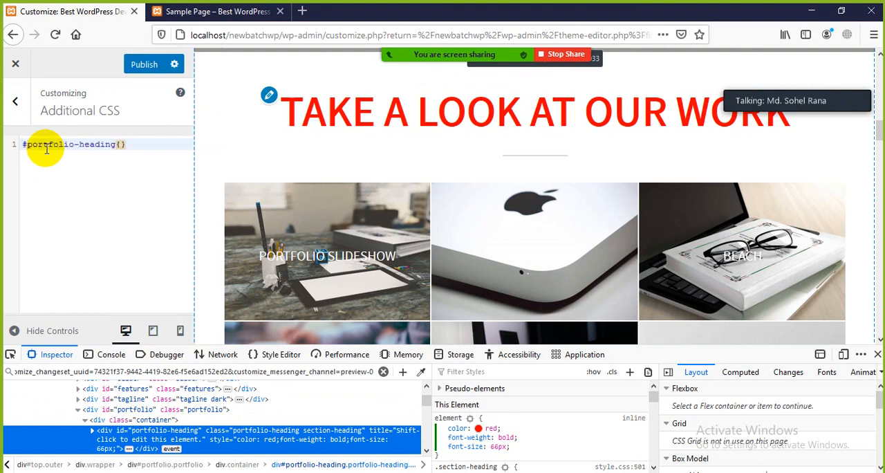
Copy the heading's inline color, font-weight and font-size declarations and paste them inside the #portfolio-heading rule.
left_click_drag(512, 451, 451, 437)
right_click(455, 429)
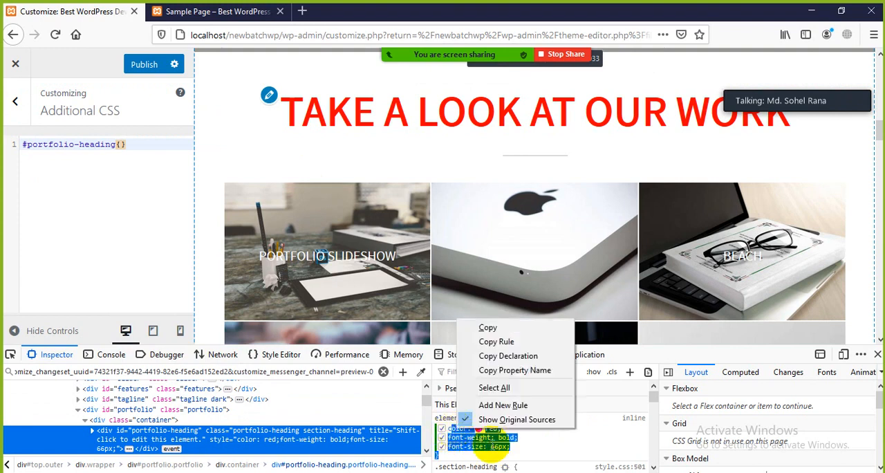
left_click(544, 451)
left_click_drag(512, 447, 448, 434)
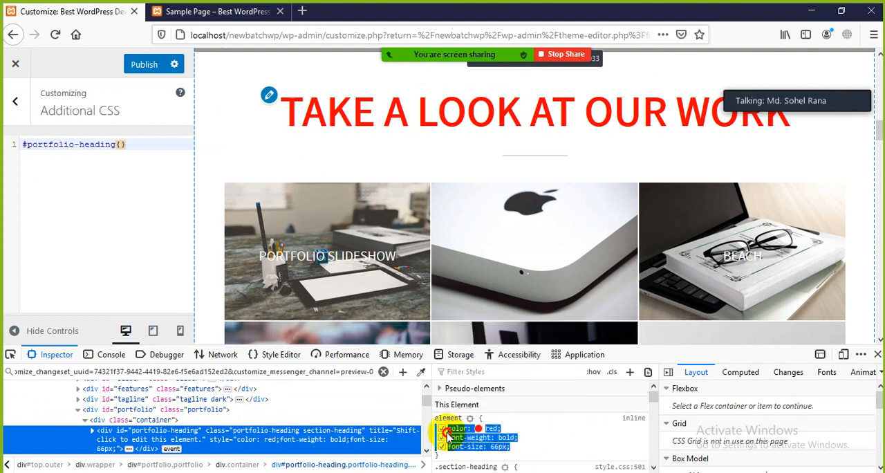
right_click(453, 429)
left_click(484, 322)
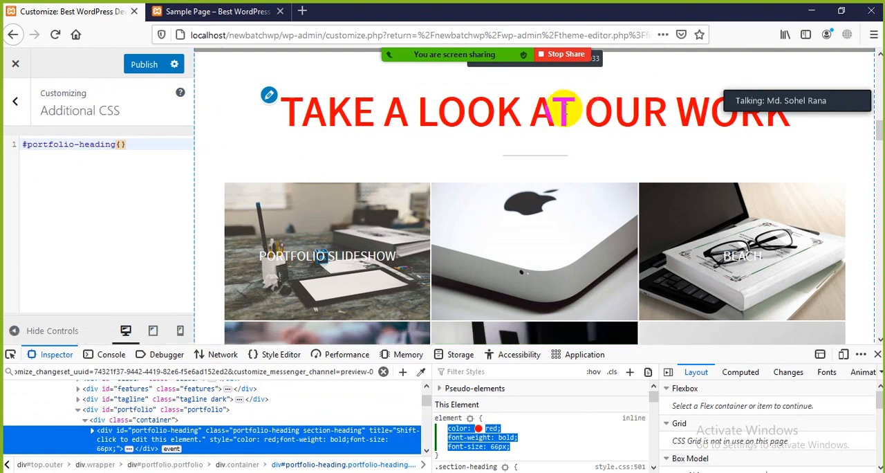
left_click(121, 144)
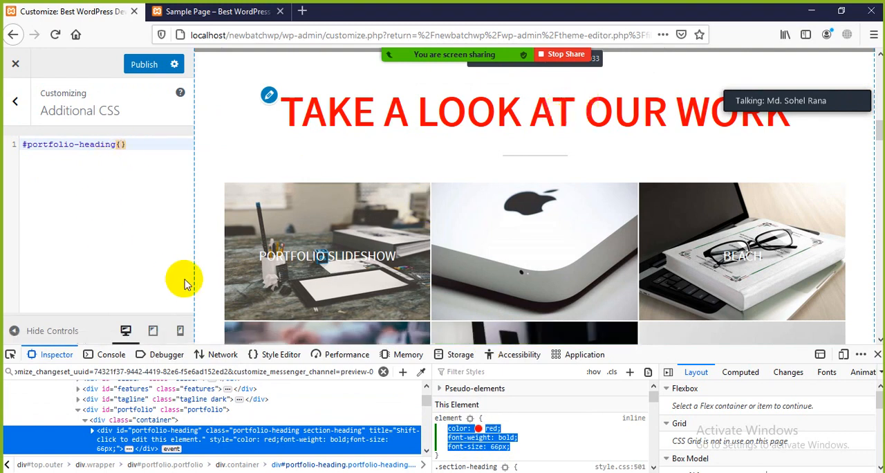
key("Return")
key("Return")
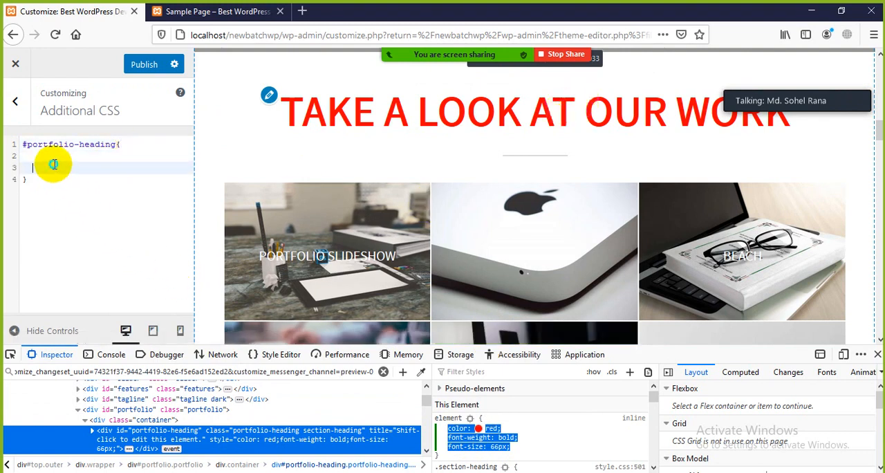
right_click(54, 163)
left_click(73, 214)
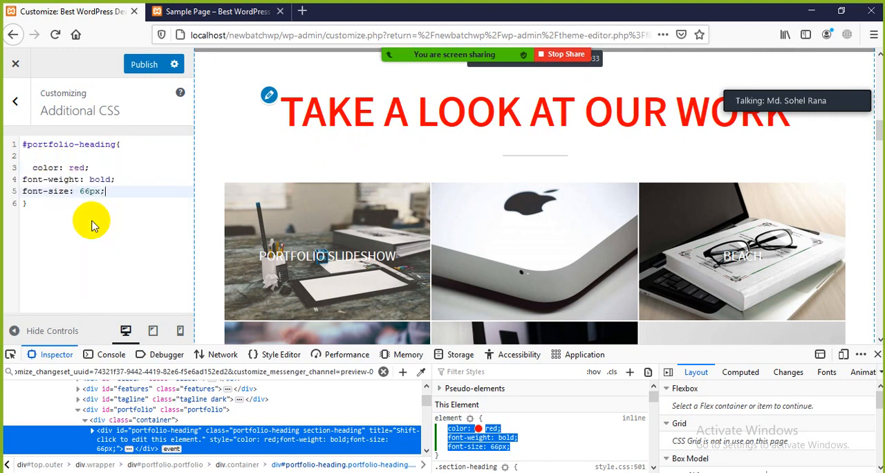
Remove the blank line and indentation before the color declaration, publish the CSS and close the inspector.
left_click(28, 168)
key("BackSpace")
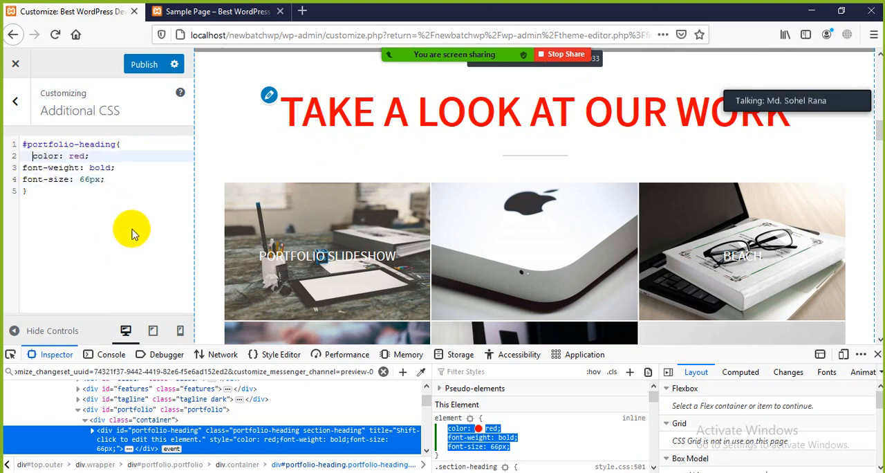
key("BackSpace")
left_click(143, 63)
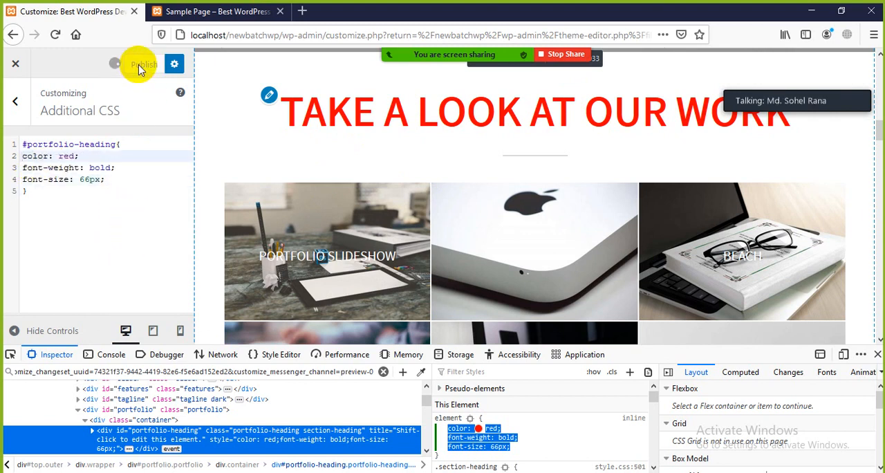
left_click(877, 355)
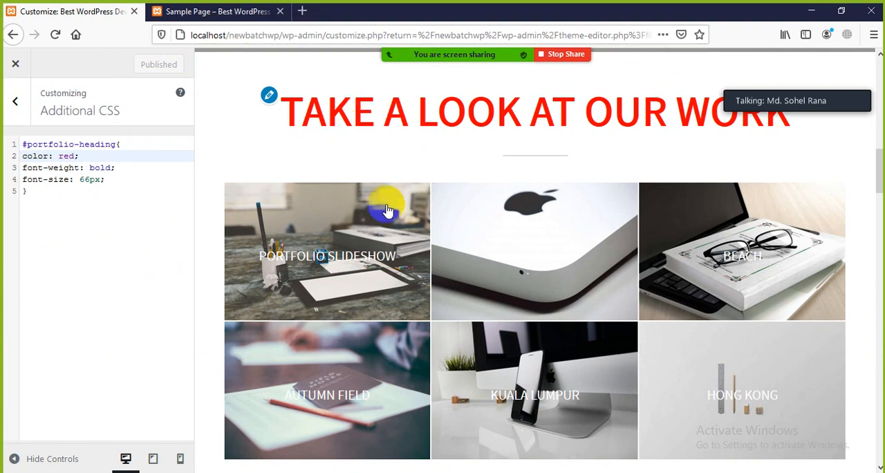
Inspect the "What we can offer you" heading's element in the homepage preview.
scroll(388, 210, "down", 5)
right_click(446, 211)
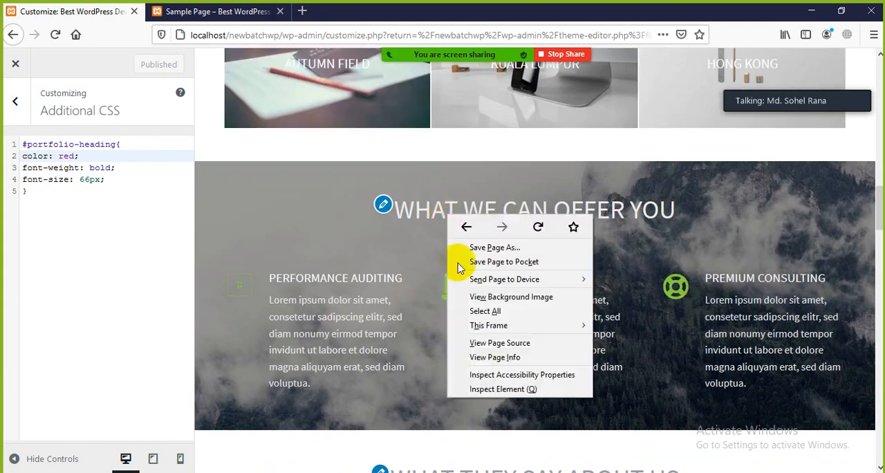
left_click(495, 389)
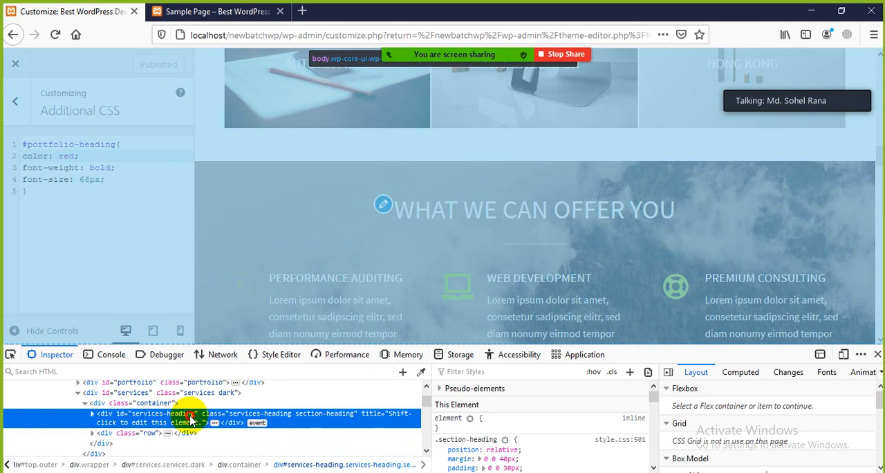
Copy the services heading element's id and start an empty #services-heading{} rule with it below the #portfolio-heading rule in Additional CSS.
double_click(185, 414)
right_click(168, 413)
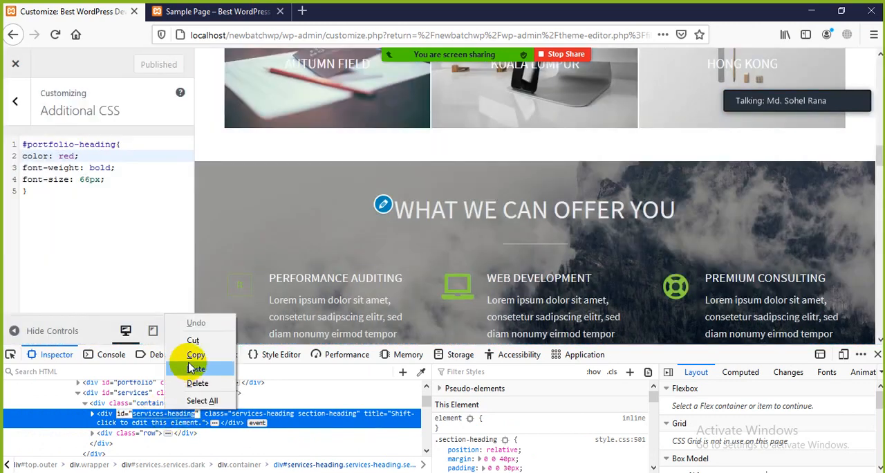
left_click(196, 355)
left_click(57, 218)
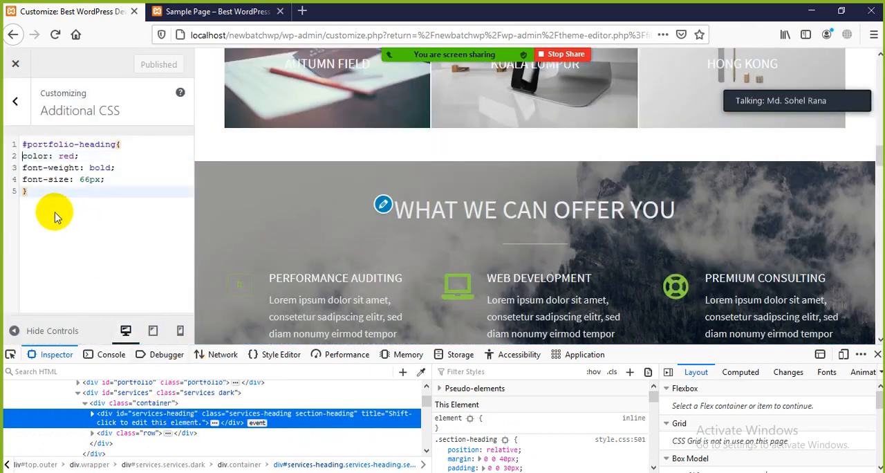
key("Return")
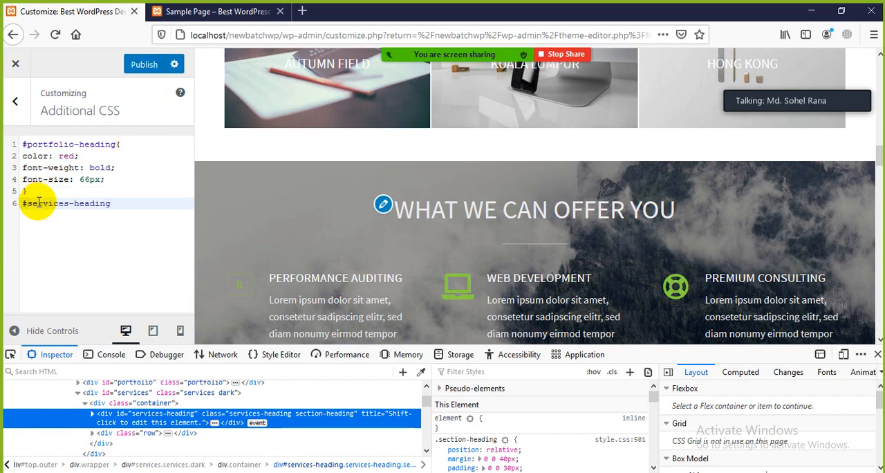
key("Return")
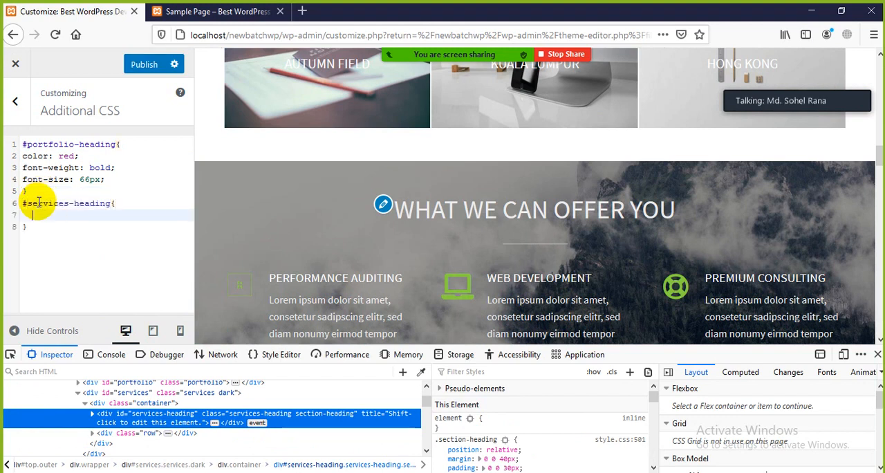
Add the declarations color:red; and font-weight:bold; to the #services-heading rule.
type("color")
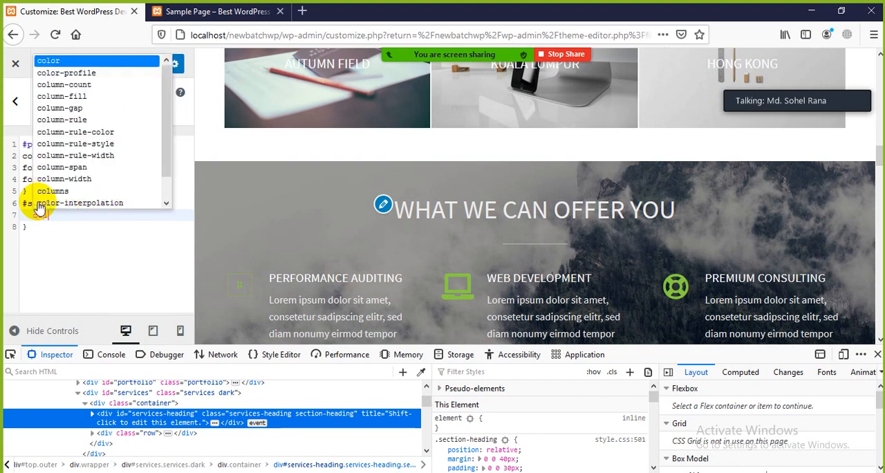
type(":red;")
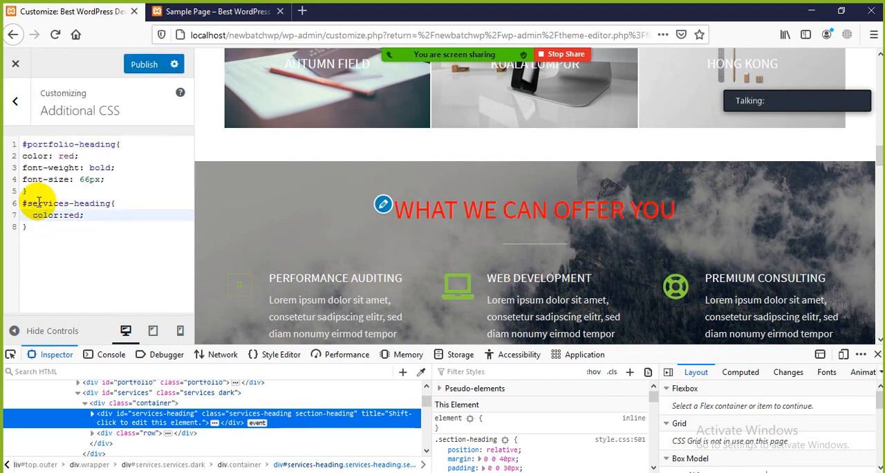
key("Return")
type("fo")
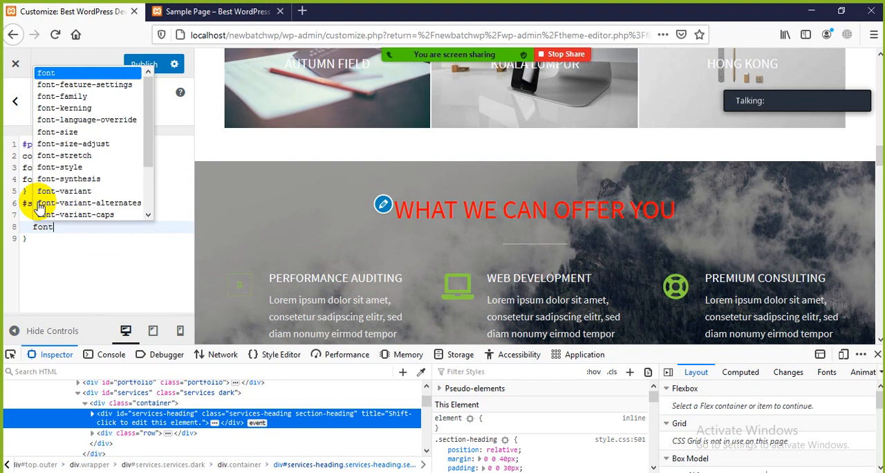
type("nt-w")
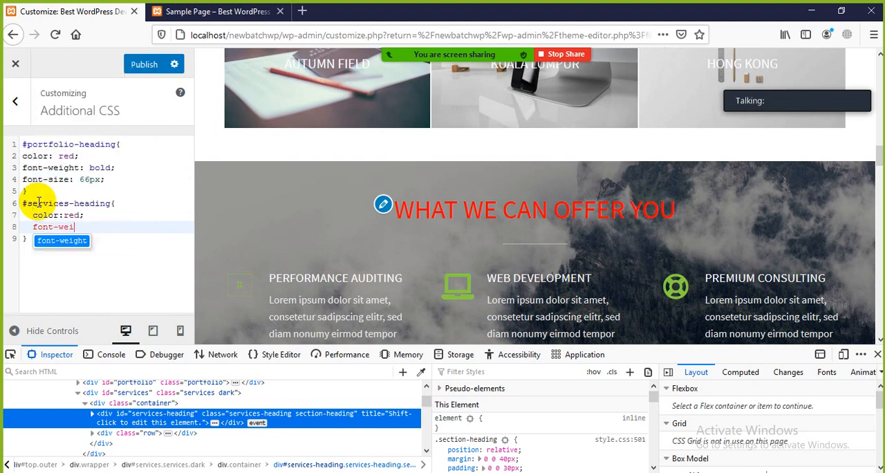
type("ei")
key("Return")
type(":b")
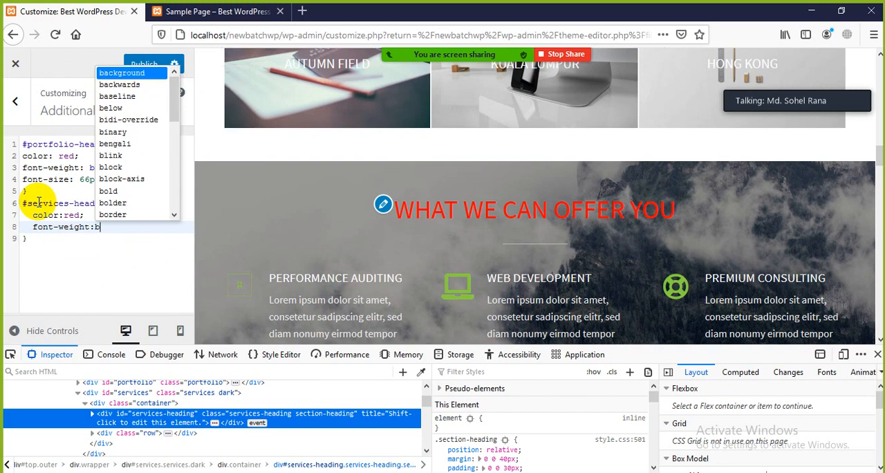
type("old;")
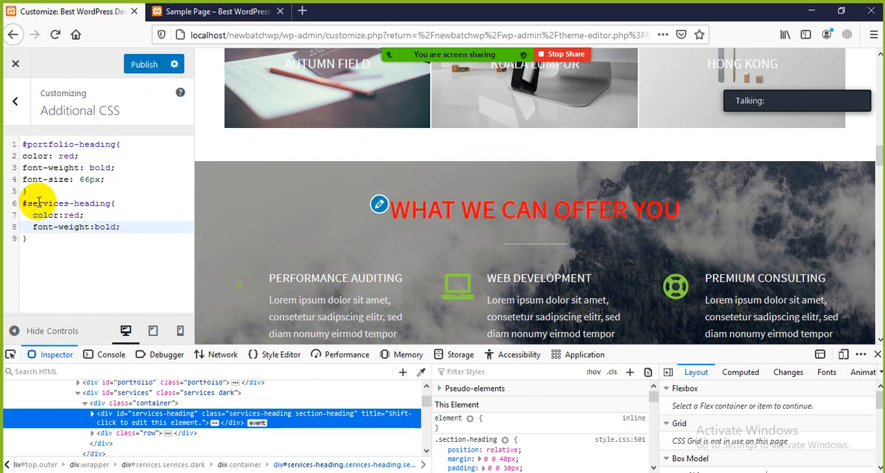
Add font-size:50px; to the #services-heading rule and start a font-family declaration on the following line.
key("Return")
type("font")
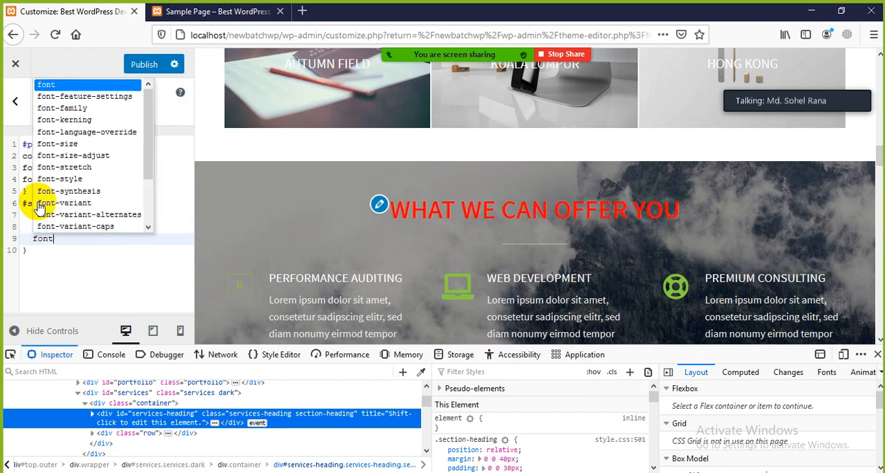
type("-size")
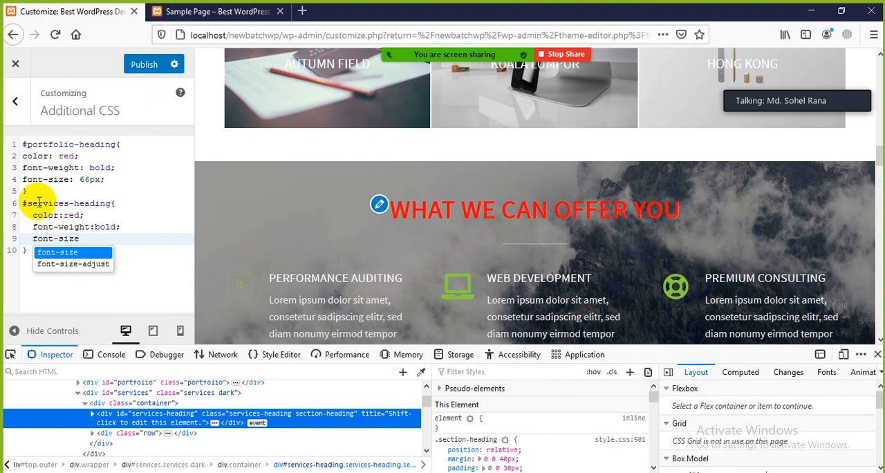
type(":50px;")
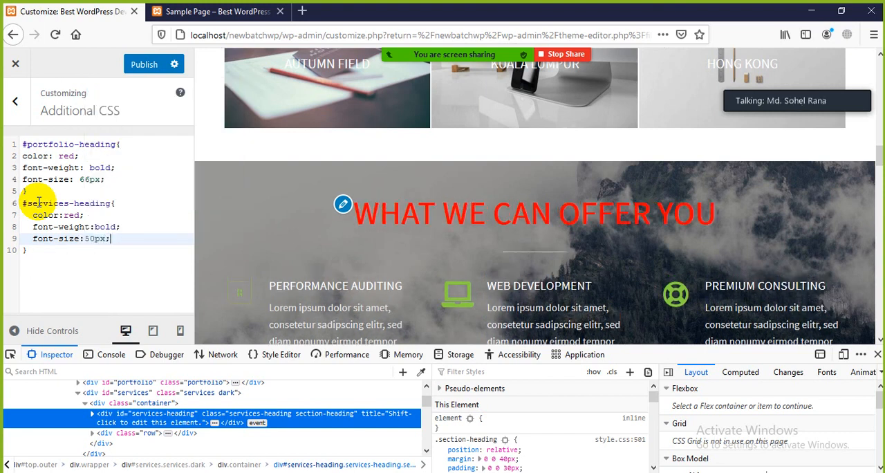
key("Return")
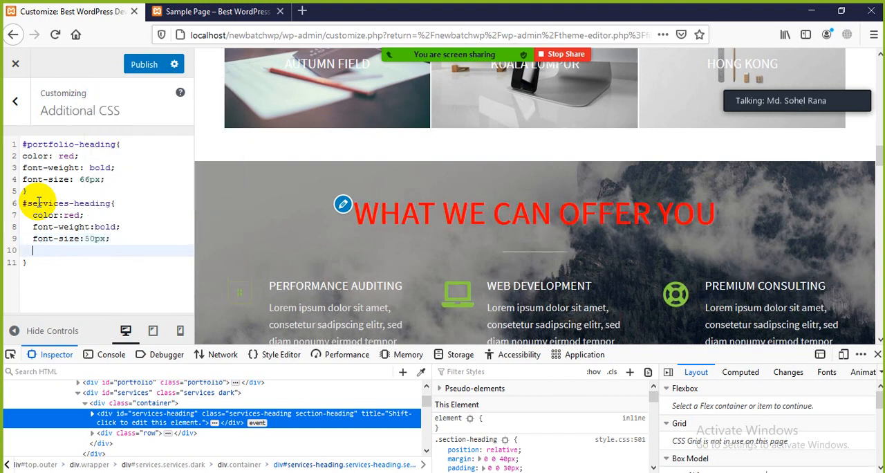
type("font-fami")
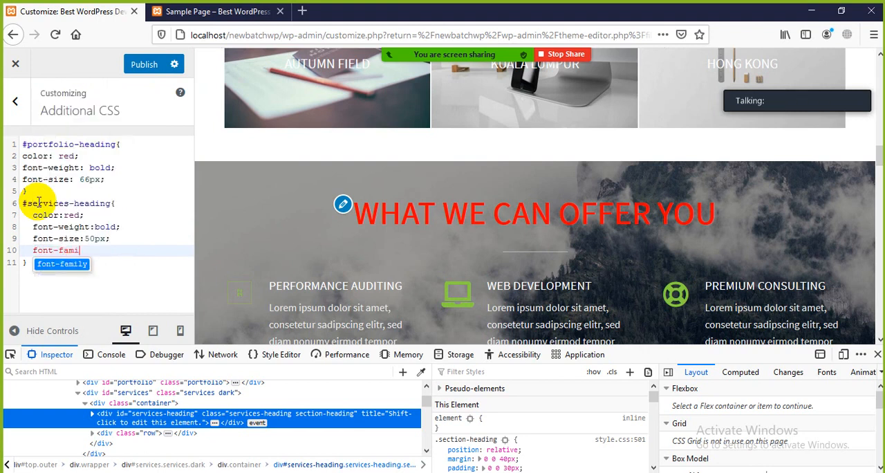
type("ly:")
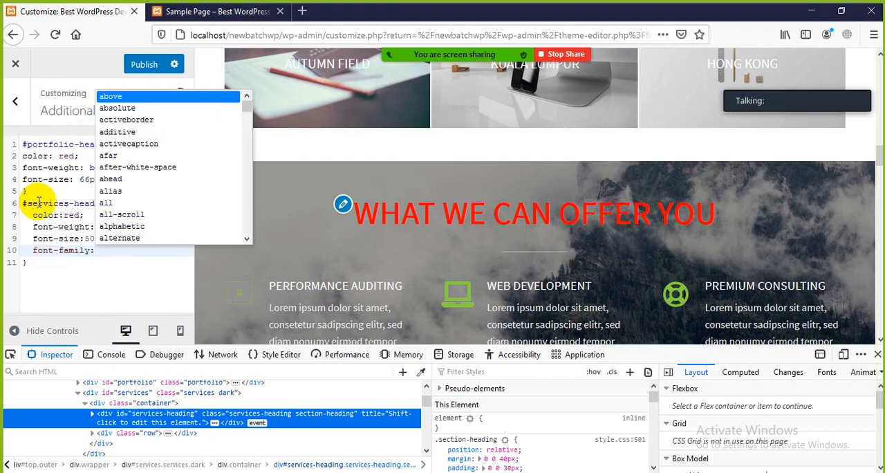
type(" he")
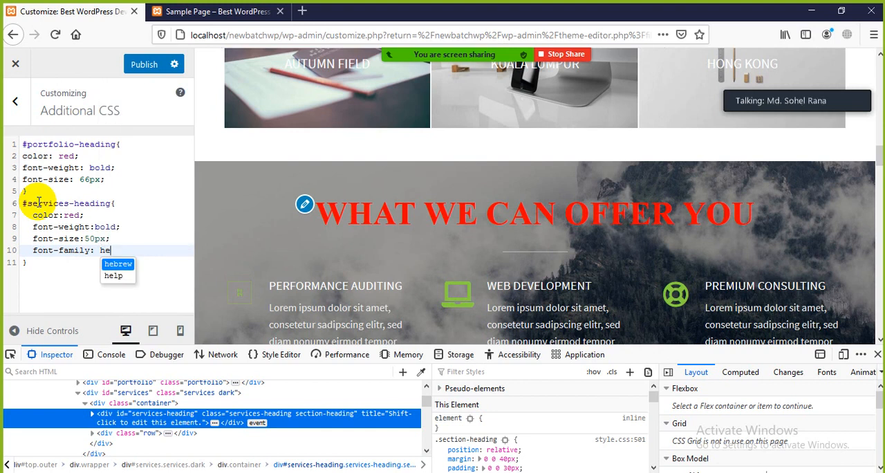
type("vetic")
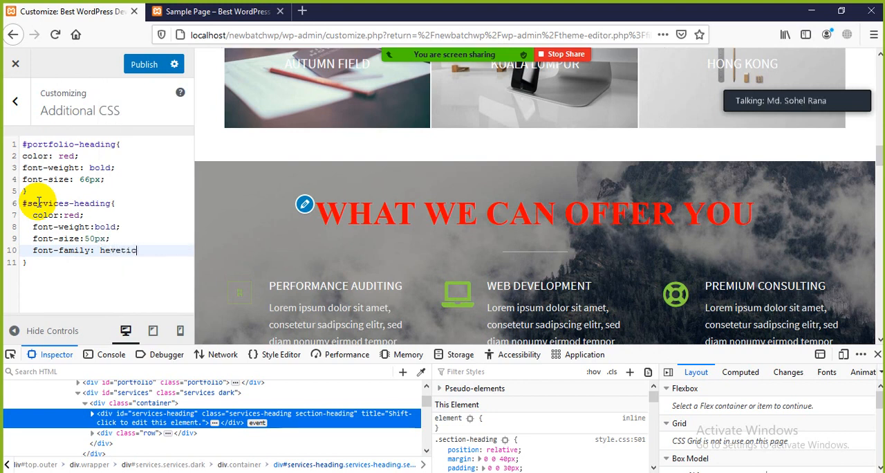
key("BackSpace")
key("BackSpace")
key("BackSpace")
key("BackSpace")
key("BackSpace")
key("BackSpace")
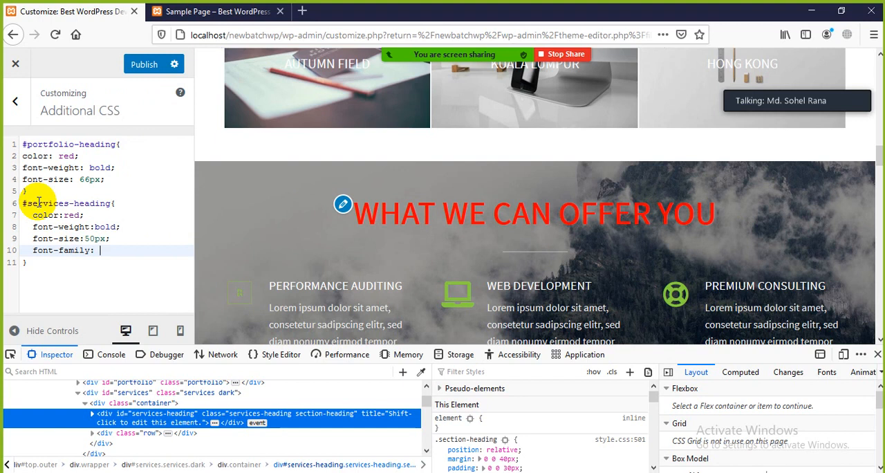
Enter "argerian:" as the font-family value in the #services-heading rule.
type("arge")
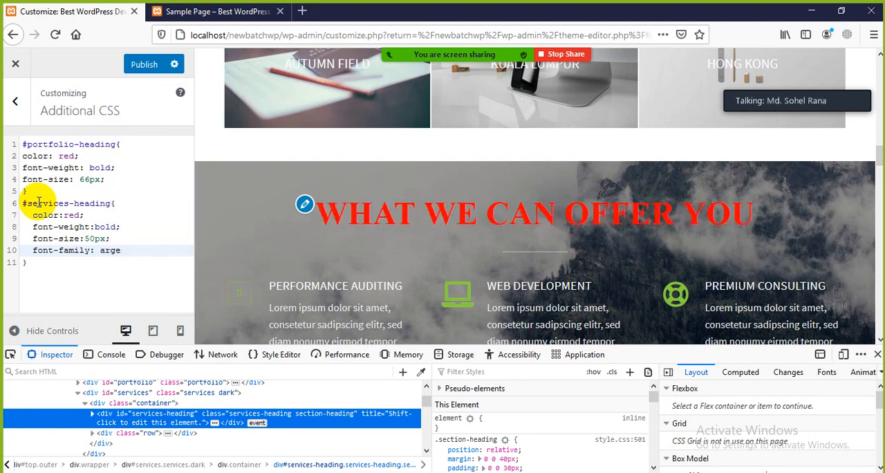
type("rian;")
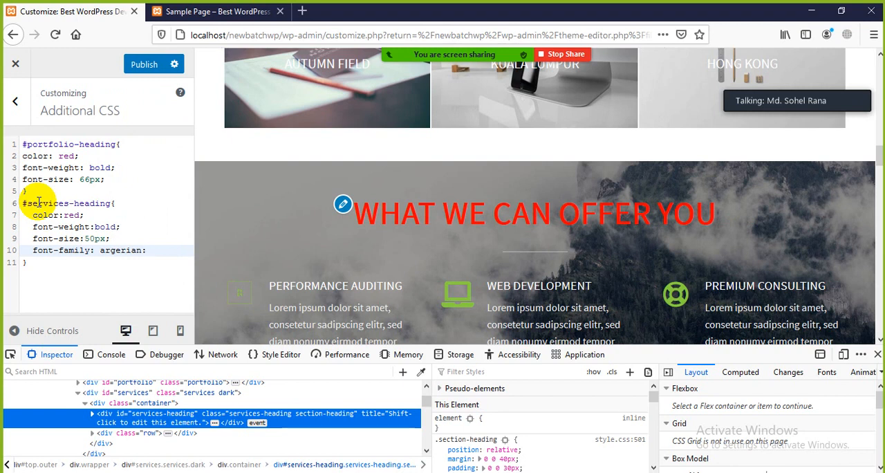
Publish the CSS, close the inspector and check the "What we can offer you" section in the preview.
left_click(138, 62)
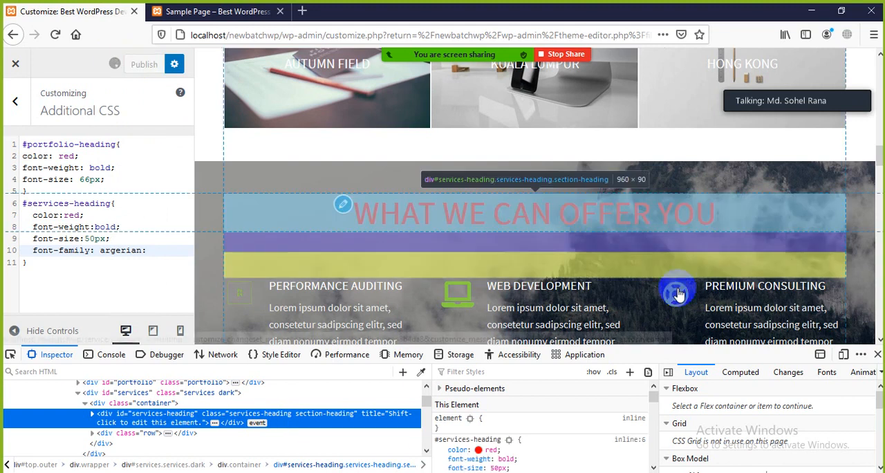
left_click(877, 354)
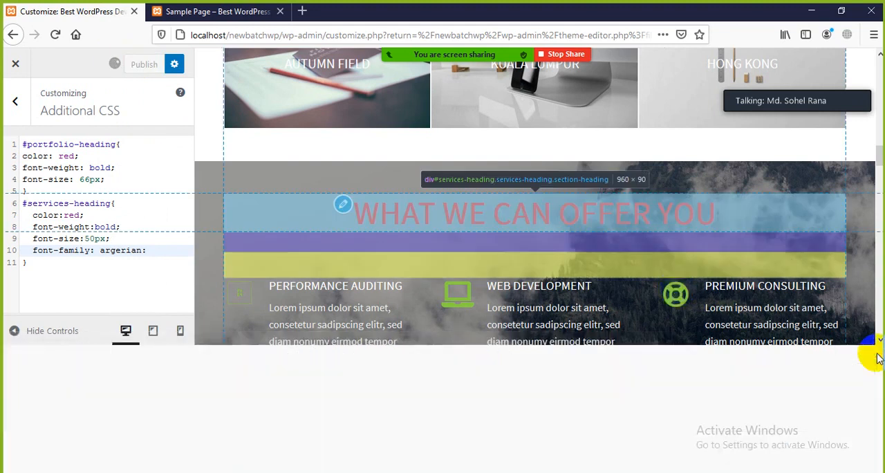
scroll(311, 340, "up", 3)
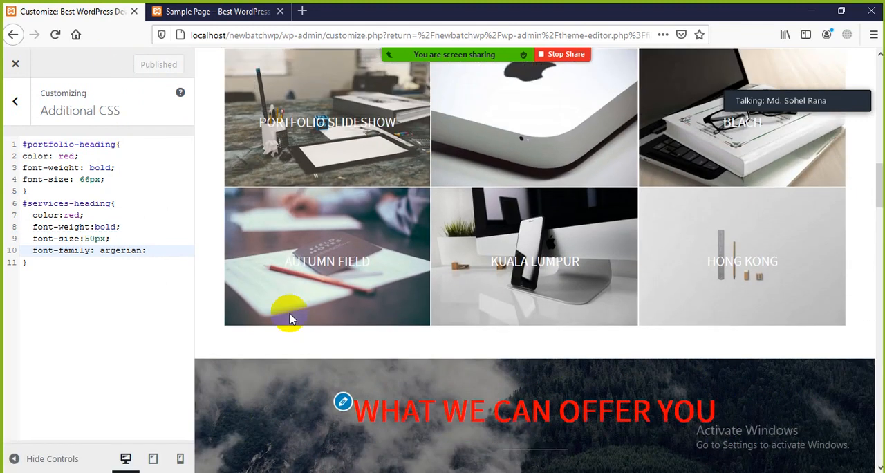
scroll(551, 226, "down", 4)
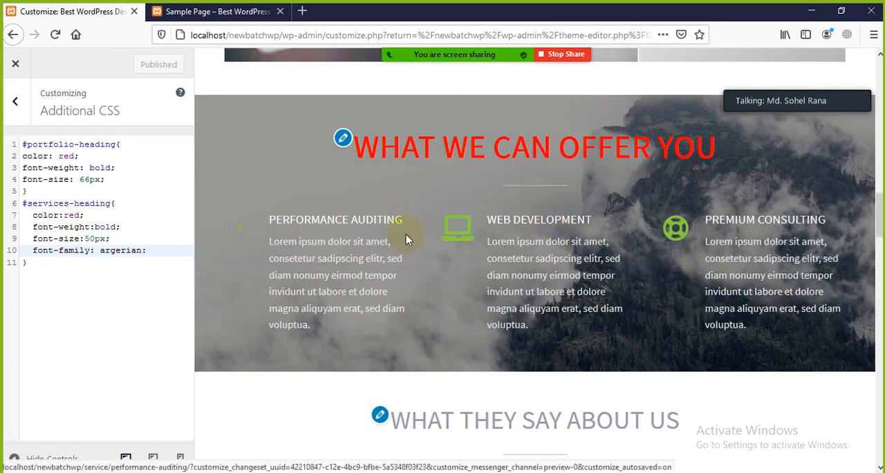
scroll(405, 234, "up", 4)
scroll(405, 201, "down", 4)
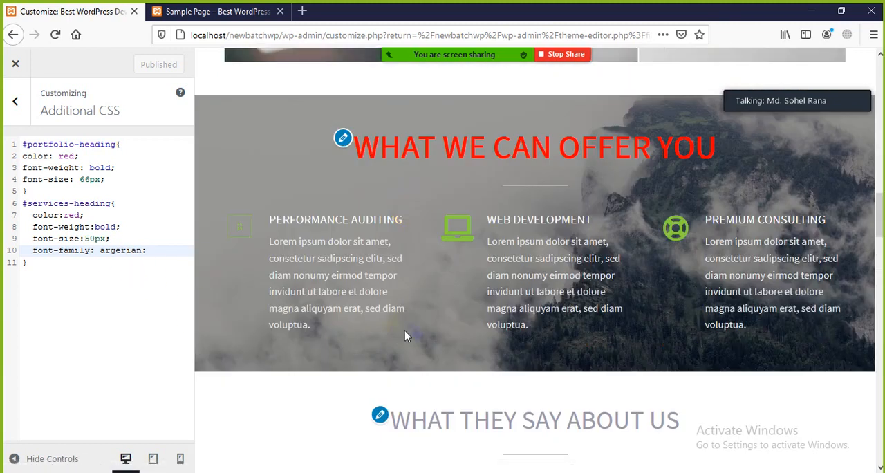
Delete both the #portfolio-heading and #services-heading rules from Additional CSS and publish the emptied stylesheet.
left_click(76, 145)
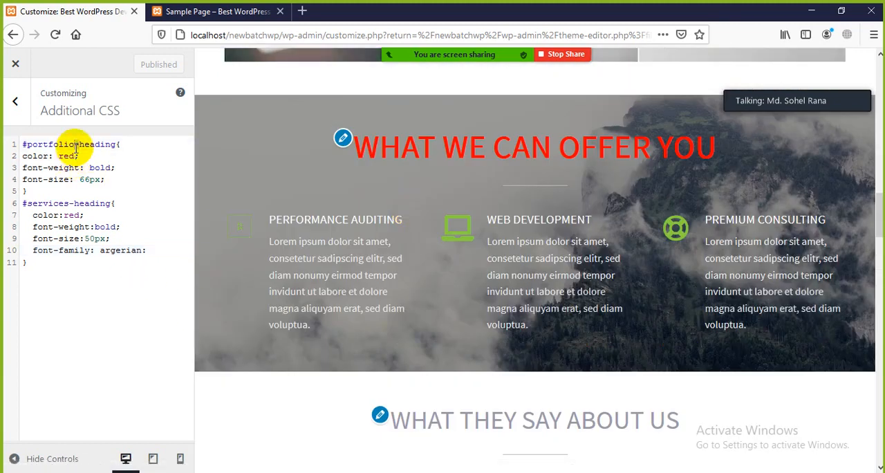
left_click(123, 145)
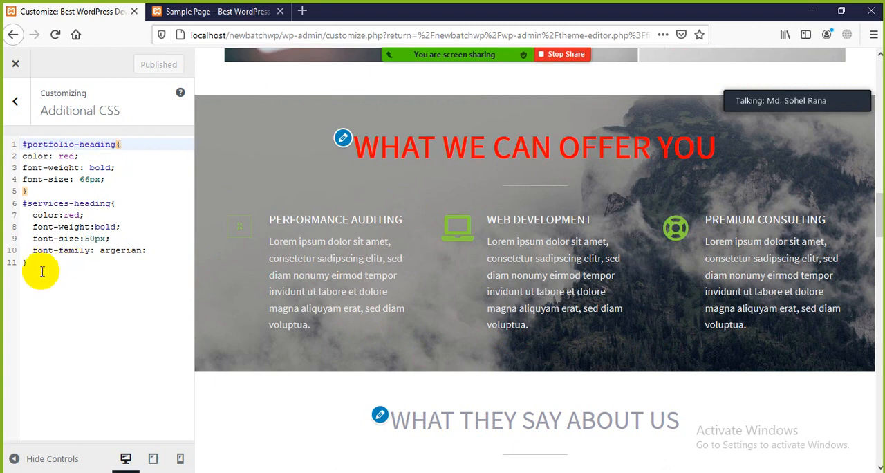
left_click_drag(39, 272, 14, 145)
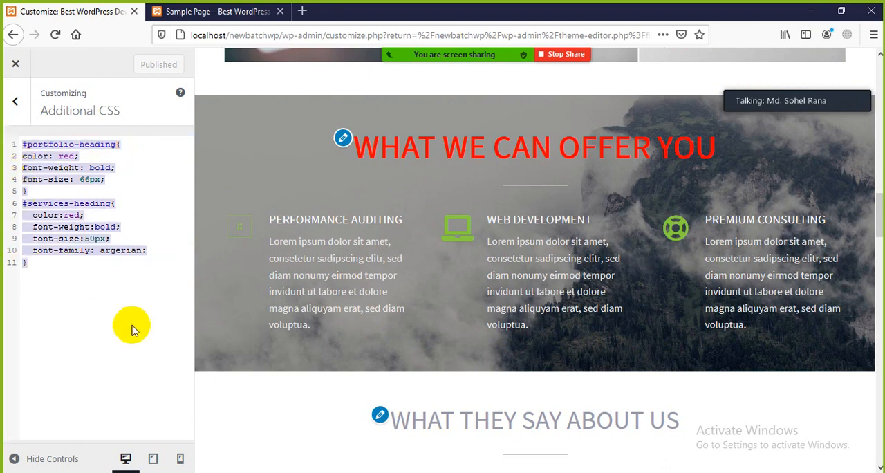
key("Delete")
left_click(154, 69)
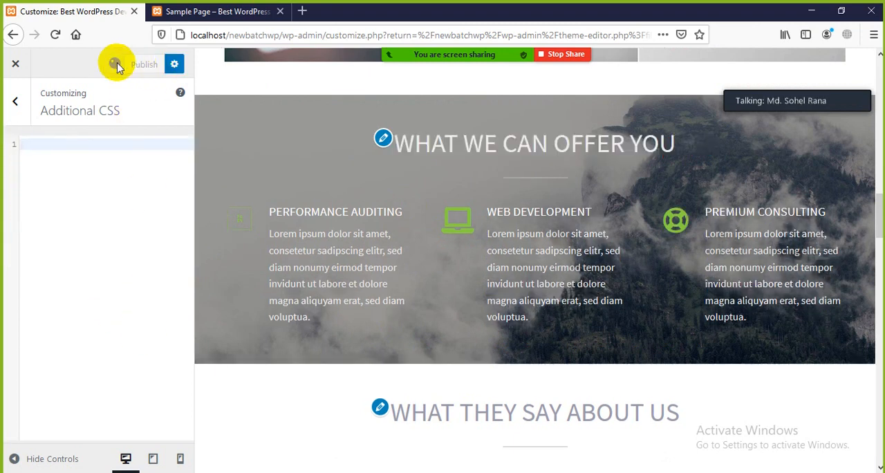
Leave the Additional CSS section and exit the Customizer, confirming that the page should be left.
left_click(12, 102)
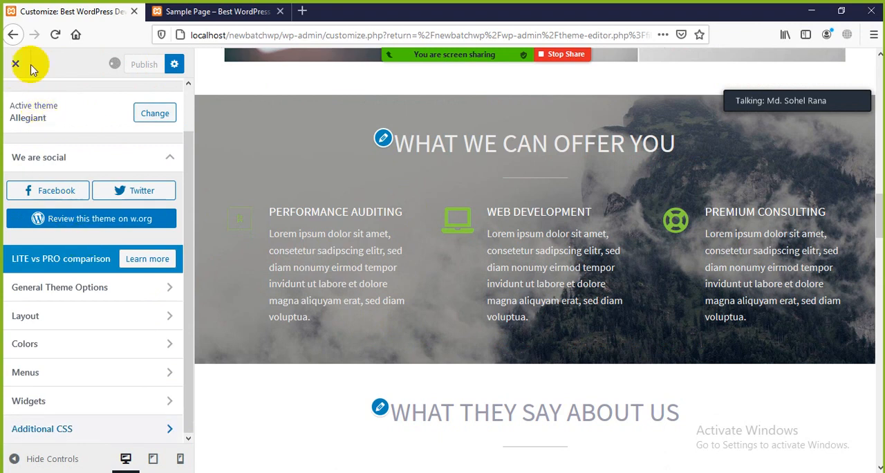
left_click(10, 39)
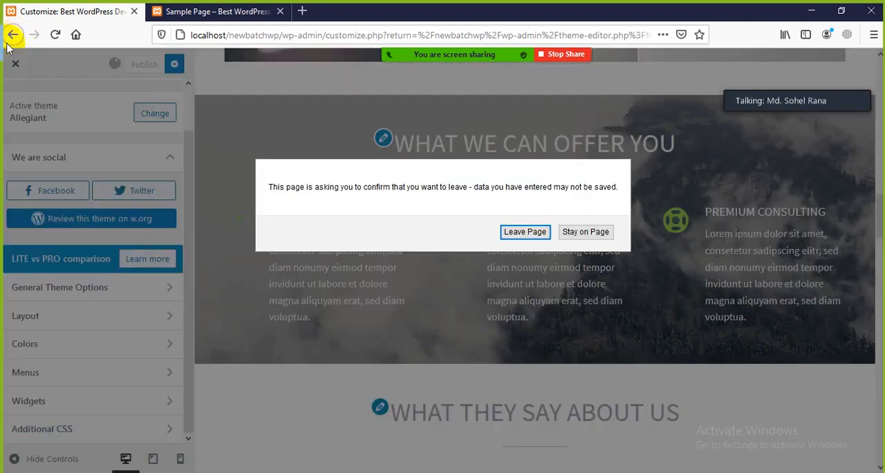
left_click(527, 232)
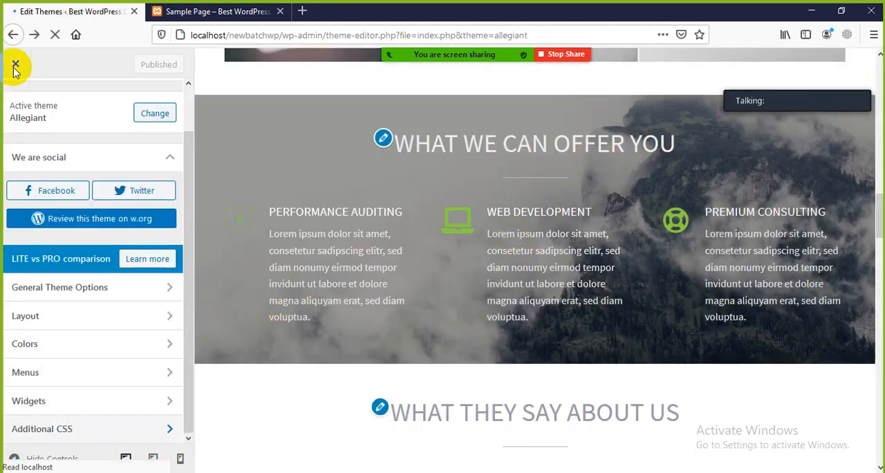
Look through the Allegiant theme's file list and open the Stylesheet (style.css) in the theme editor.
scroll(781, 264, "down", 3)
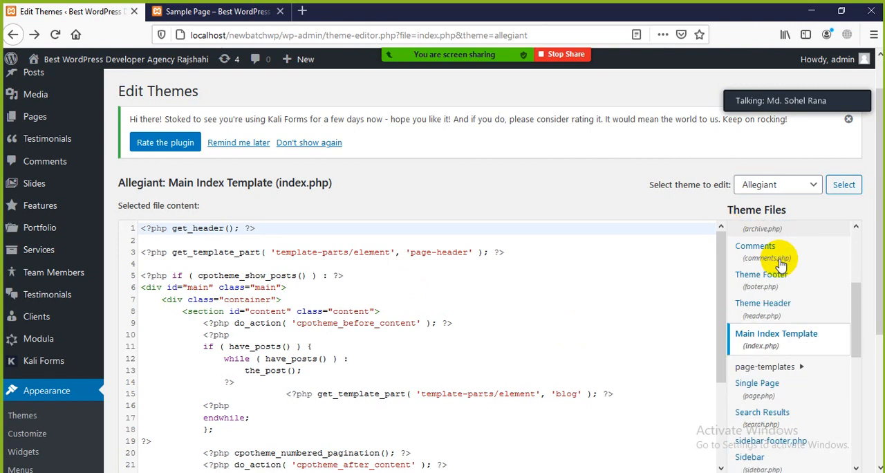
scroll(782, 264, "down", 3)
scroll(207, 307, "down", 3)
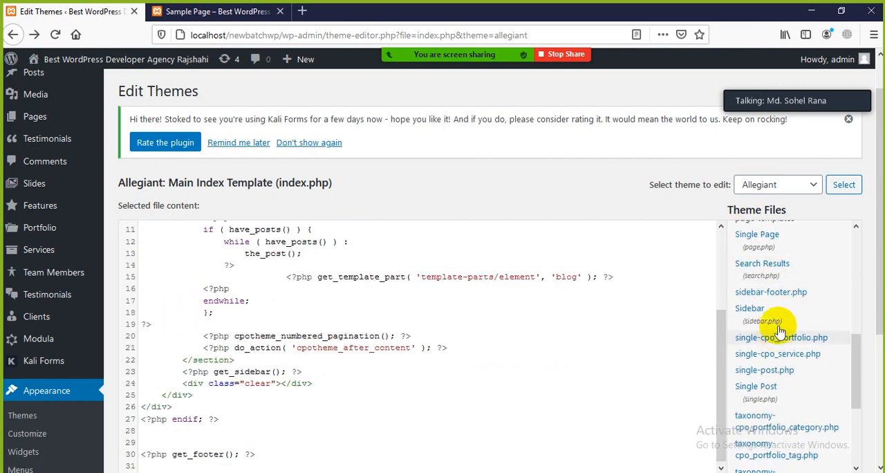
scroll(780, 331, "up", 10)
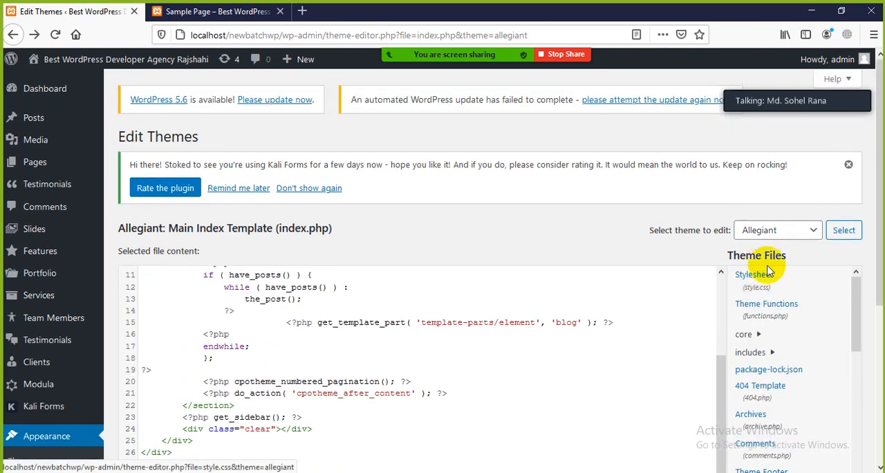
left_click(763, 278)
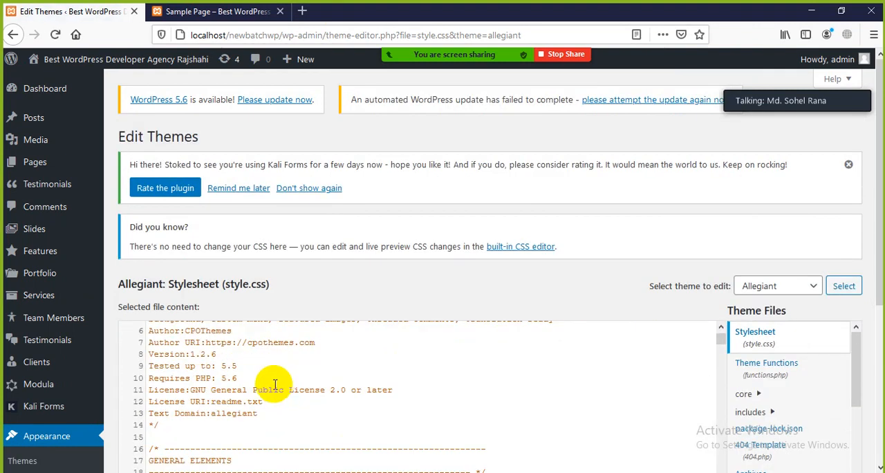
Examine style.css from the general element rules down to the LAYOUT section, and check the Sample Page on the live site.
scroll(275, 384, "down", 5)
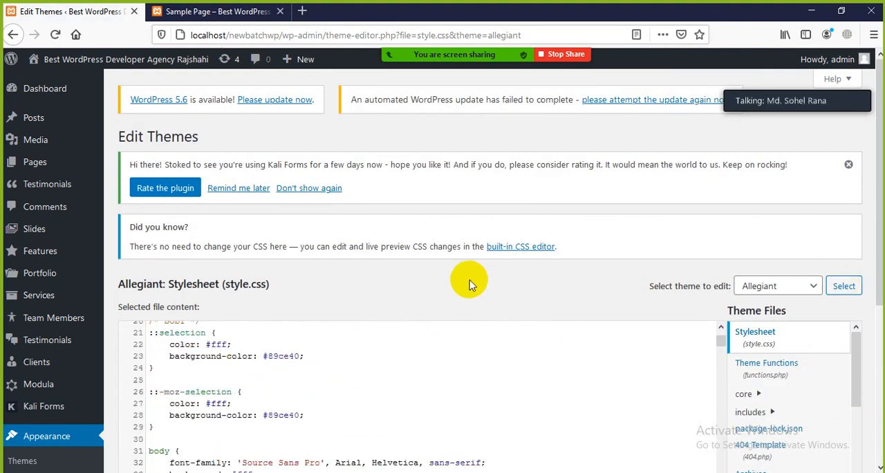
left_click_drag(876, 288, 869, 355)
scroll(316, 366, "down", 7)
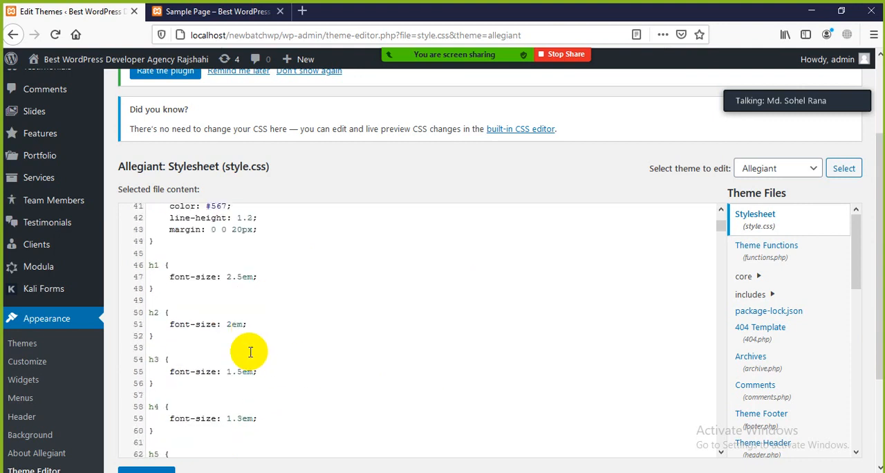
scroll(250, 352, "down", 20)
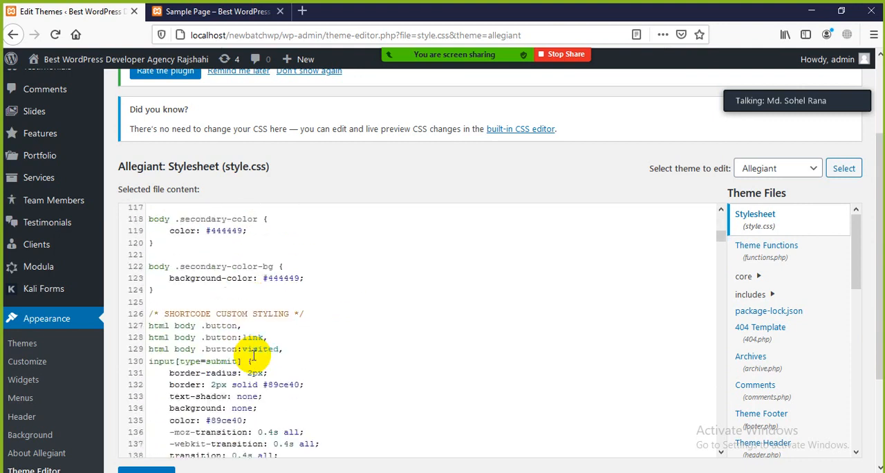
scroll(253, 355, "down", 11)
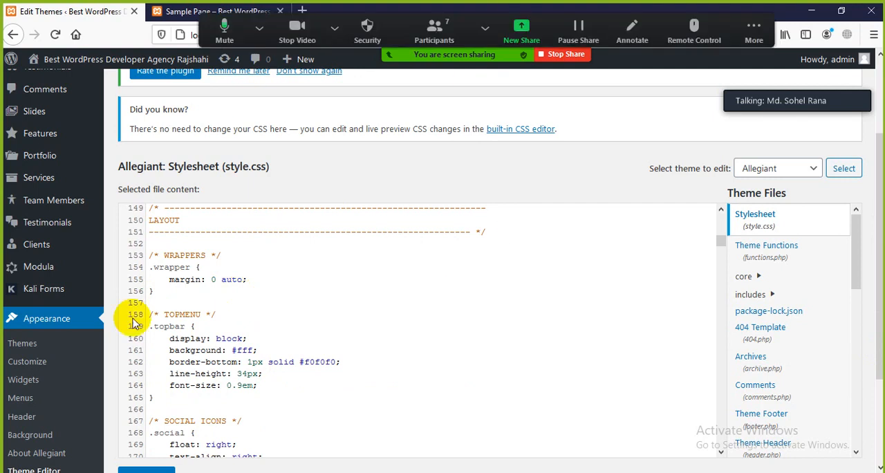
left_click(213, 10)
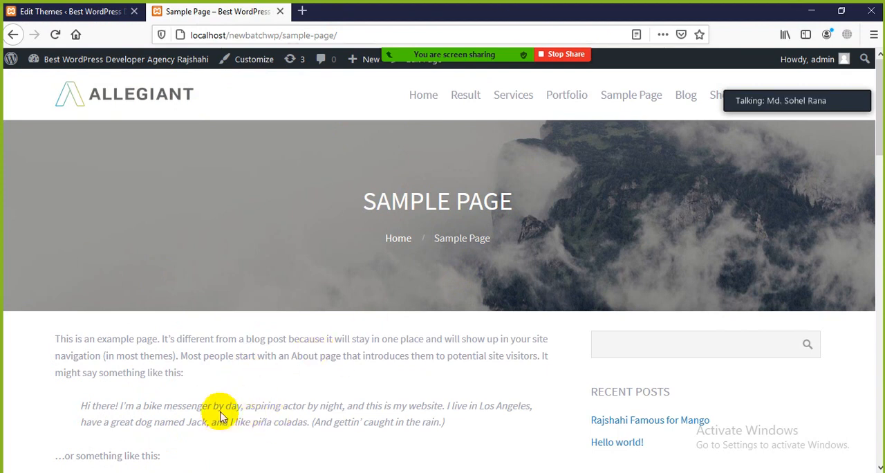
left_click(86, 12)
Review the TOPMENU and SOCIAL ICONS rules in style.css and dismiss the Kali Forms rating notice.
scroll(43, 332, "down", 3)
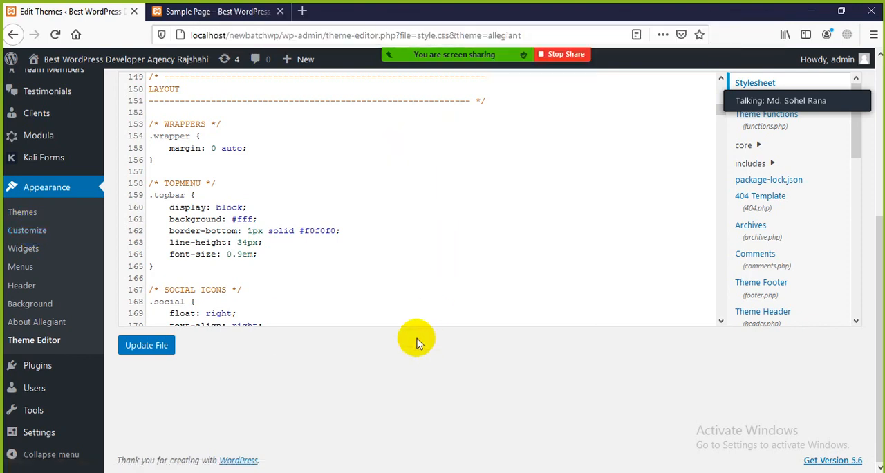
scroll(415, 339, "up", 3)
scroll(207, 310, "down", 4)
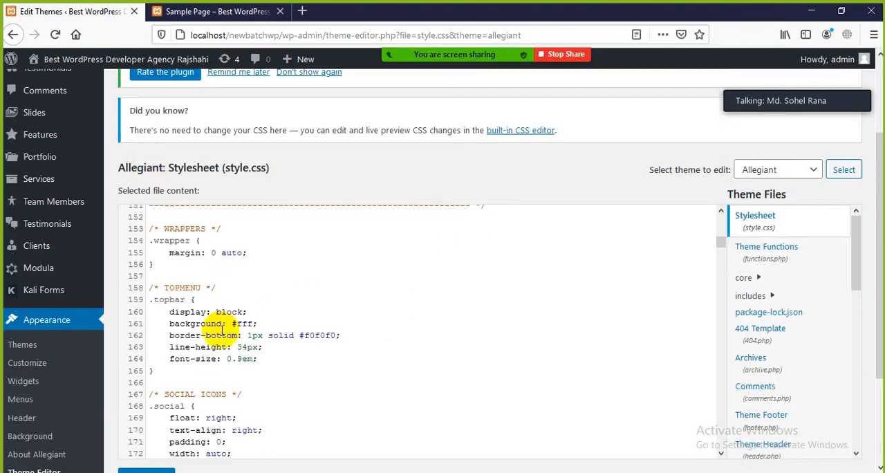
left_click(231, 364)
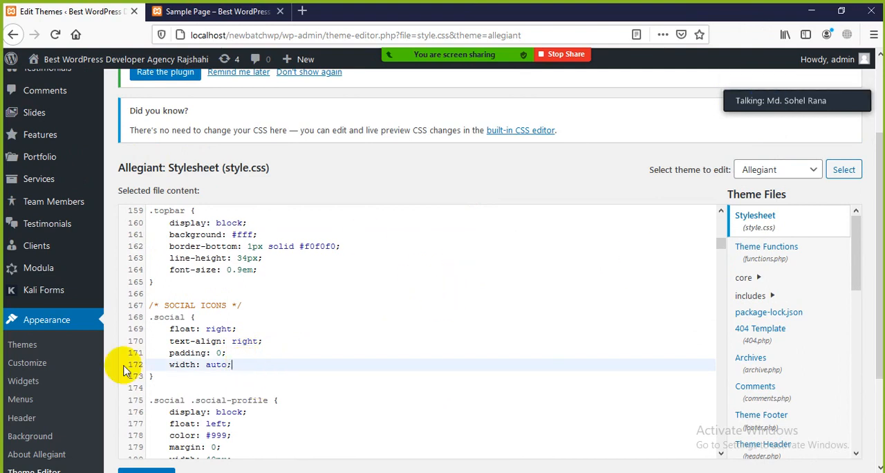
scroll(227, 391, "up", 15)
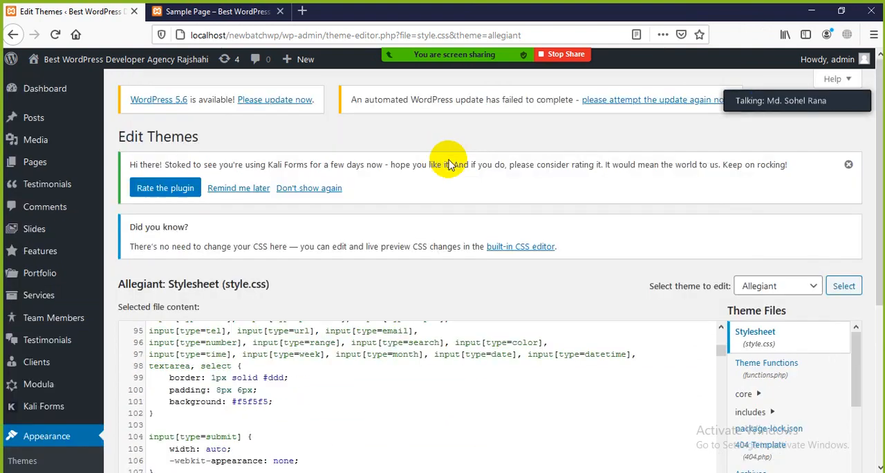
left_click(849, 164)
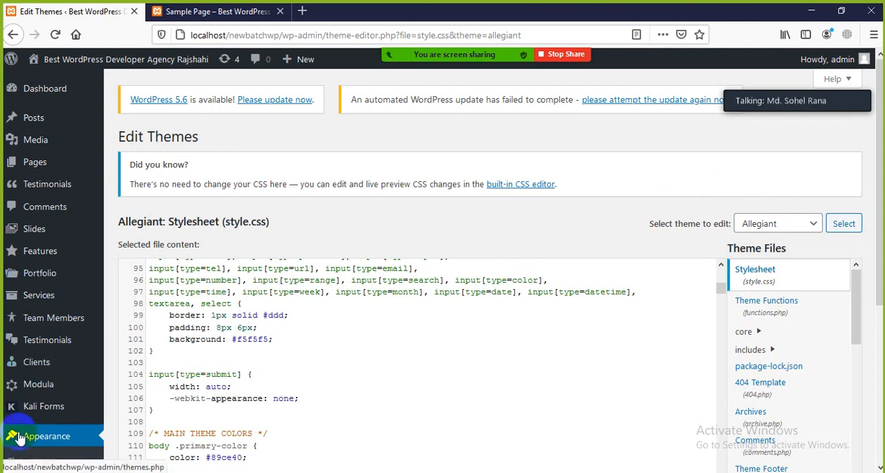
Open the Blog page on the live site and look over its content area and sidebar.
left_click(204, 13)
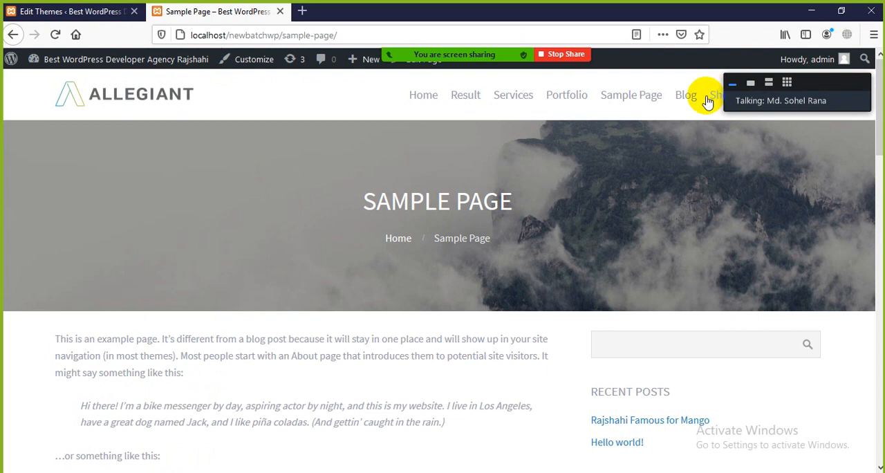
left_click(687, 97)
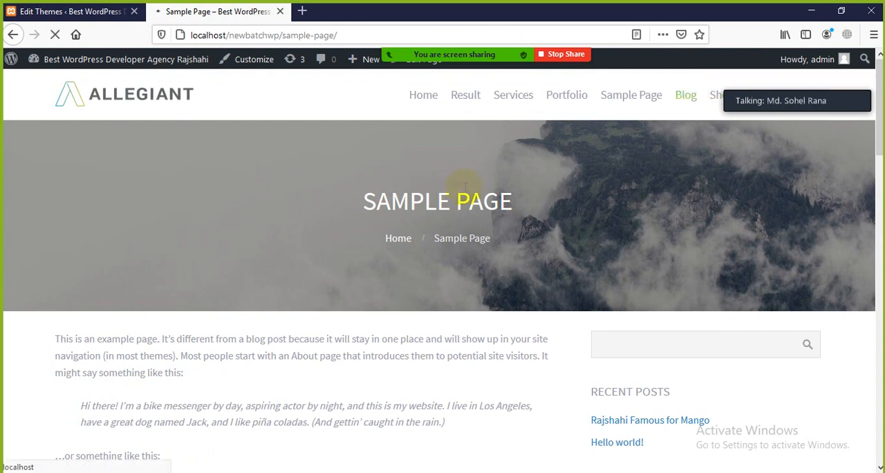
scroll(304, 235, "down", 5)
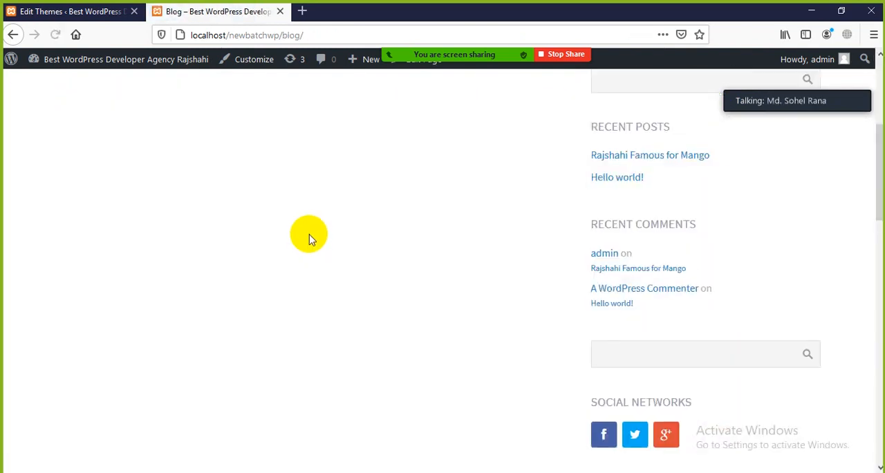
scroll(309, 236, "up", 4)
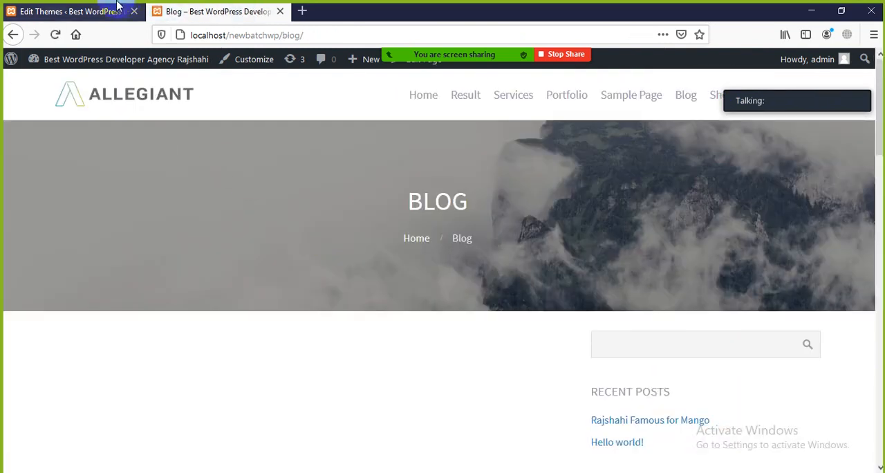
Open the installed themes in the WordPress dashboard and activate Twenty Seventeen.
left_click(119, 10)
scroll(32, 265, "down", 2)
scroll(33, 265, "down", 1)
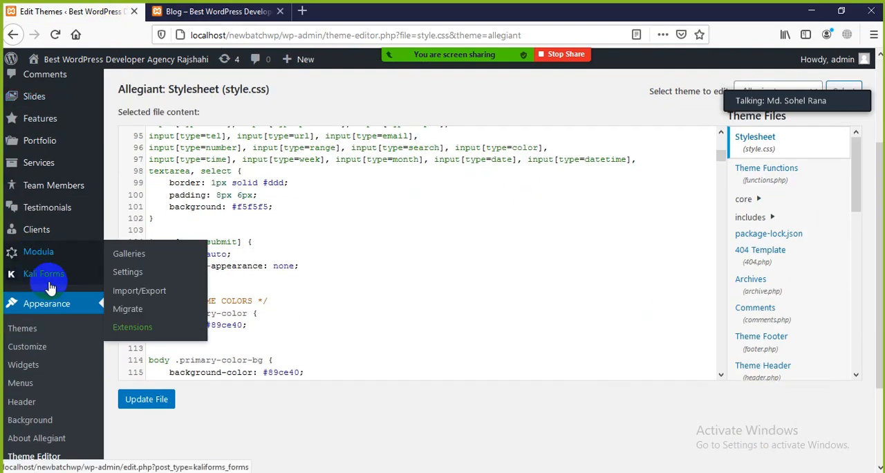
scroll(26, 355, "down", 2)
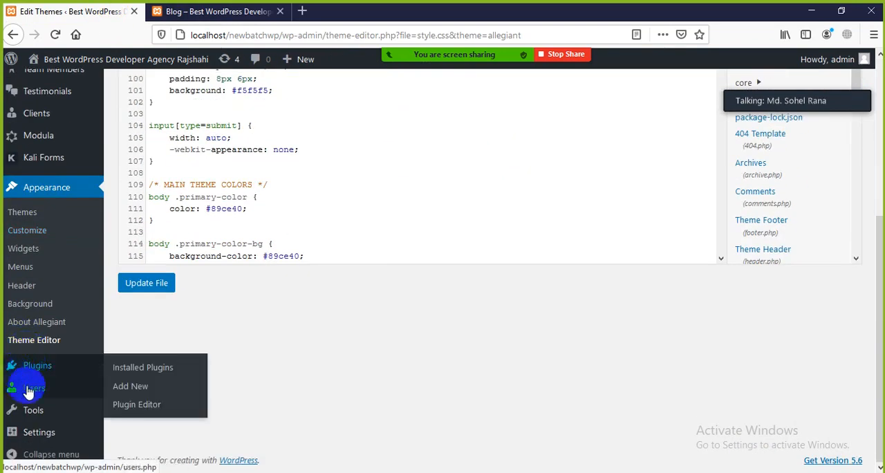
scroll(31, 405, "up", 3)
scroll(28, 400, "up", 1)
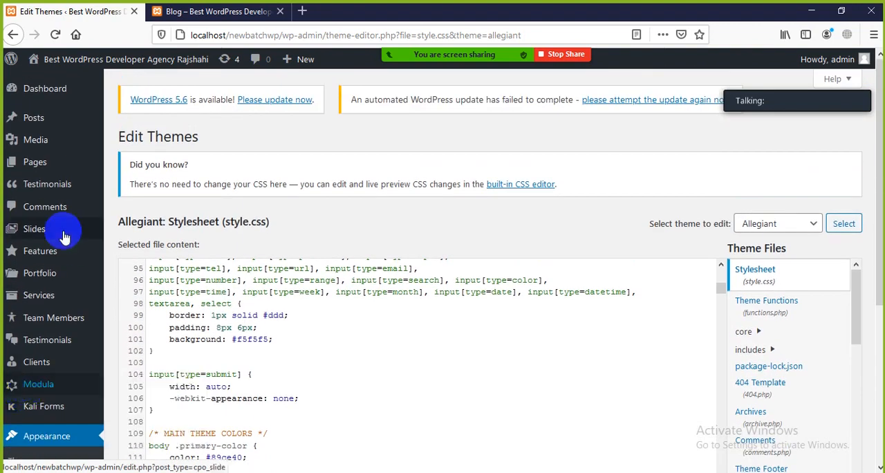
mouse_move(93, 59)
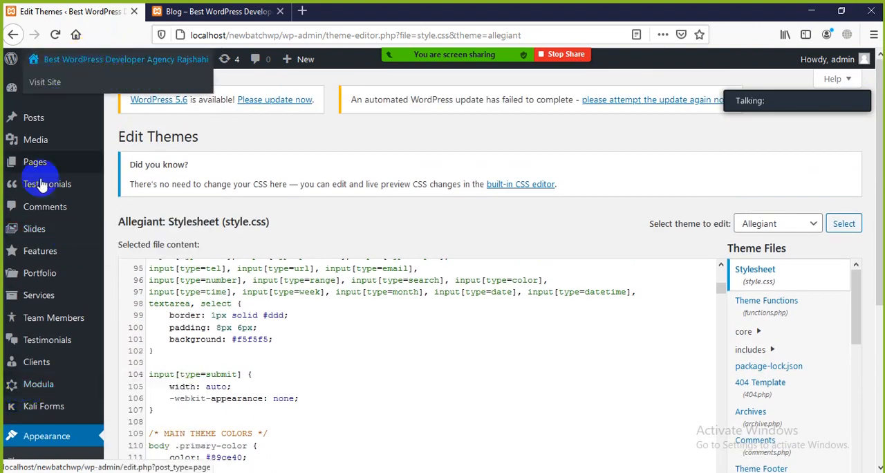
scroll(35, 201, "down", 3)
scroll(34, 277, "down", 1)
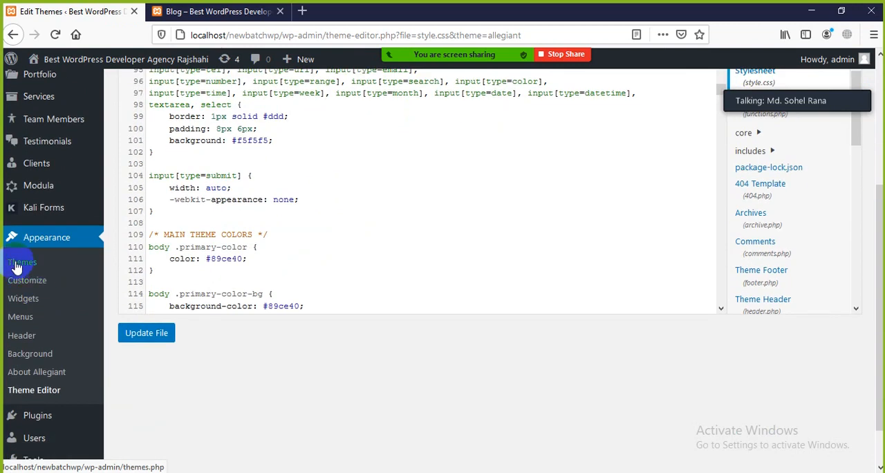
left_click(21, 267)
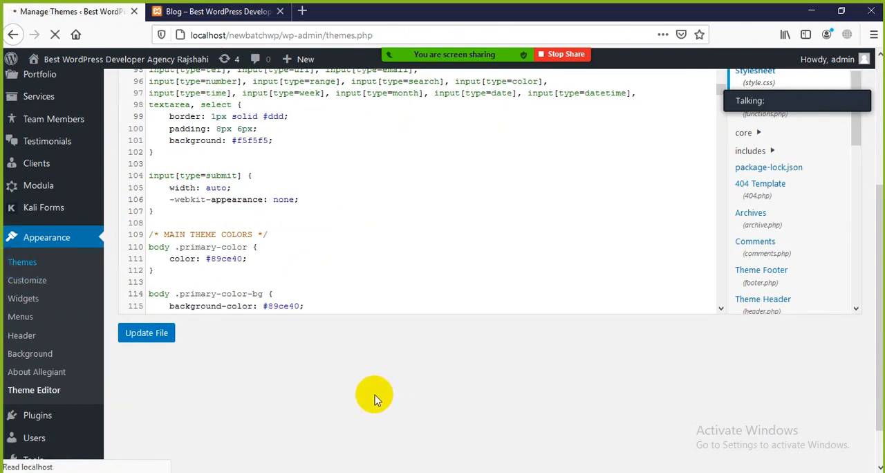
scroll(390, 363, "down", 2)
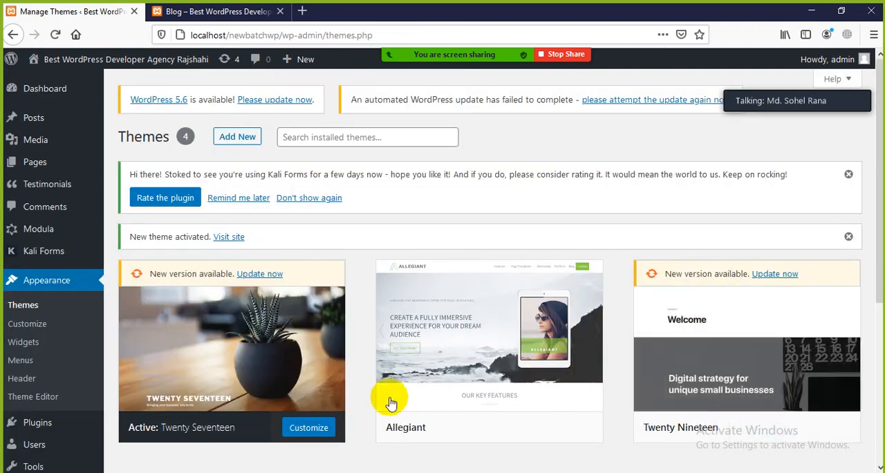
Reload the live Blog page and examine its header, navigation menu and widget lists under the new theme.
left_click(249, 14)
left_click(55, 34)
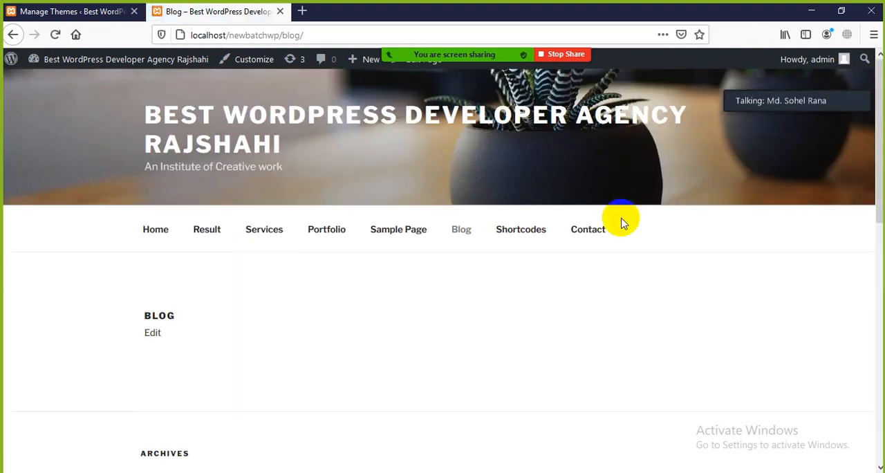
left_click_drag(622, 221, 173, 206)
left_click(296, 297)
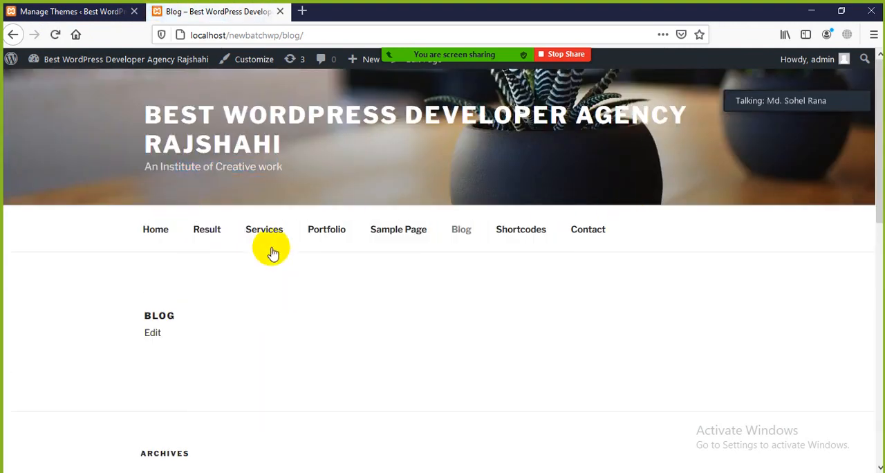
scroll(373, 196, "down", 5)
scroll(350, 194, "up", 5)
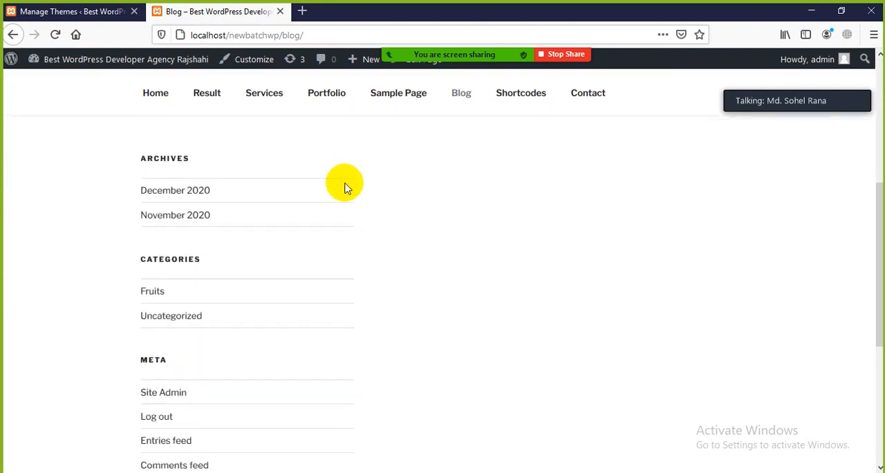
Check the list of all posts in the dashboard and return to the live Blog page.
left_click(60, 12)
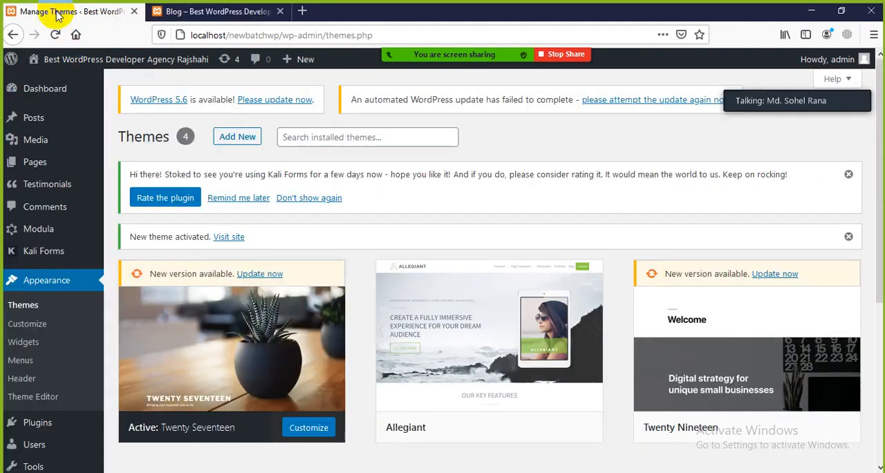
mouse_move(40, 188)
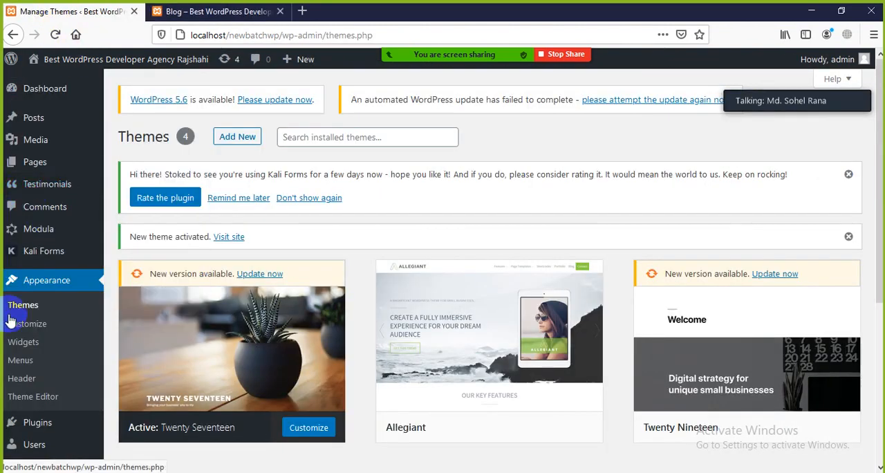
scroll(12, 332, "down", 3)
scroll(16, 368, "up", 3)
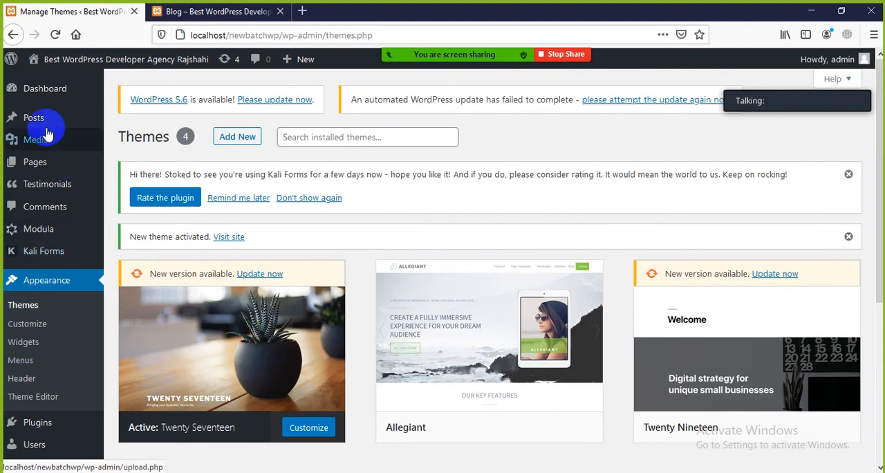
mouse_move(47, 118)
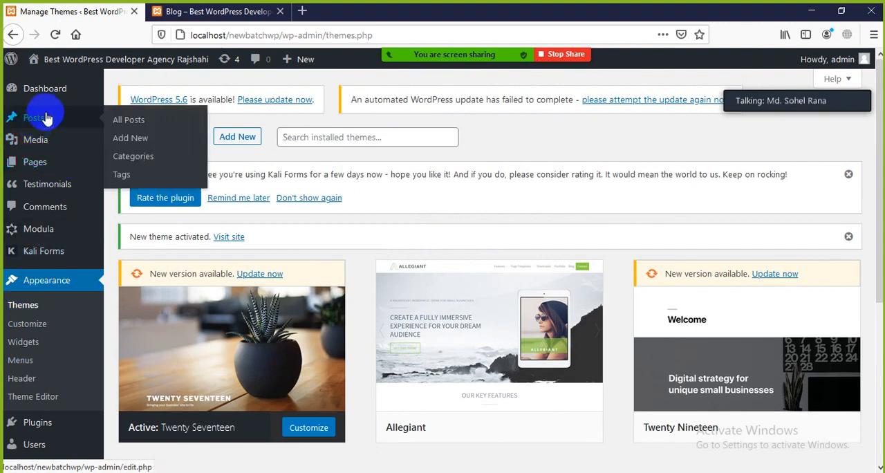
left_click(140, 122)
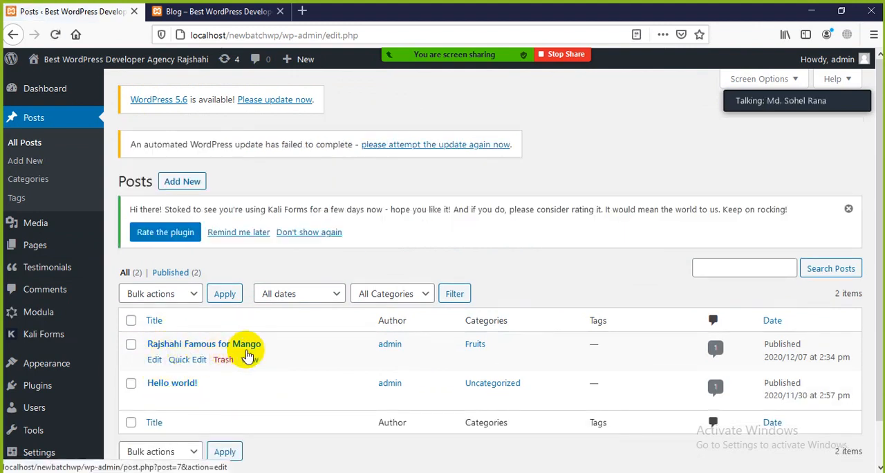
scroll(49, 339, "down", 1)
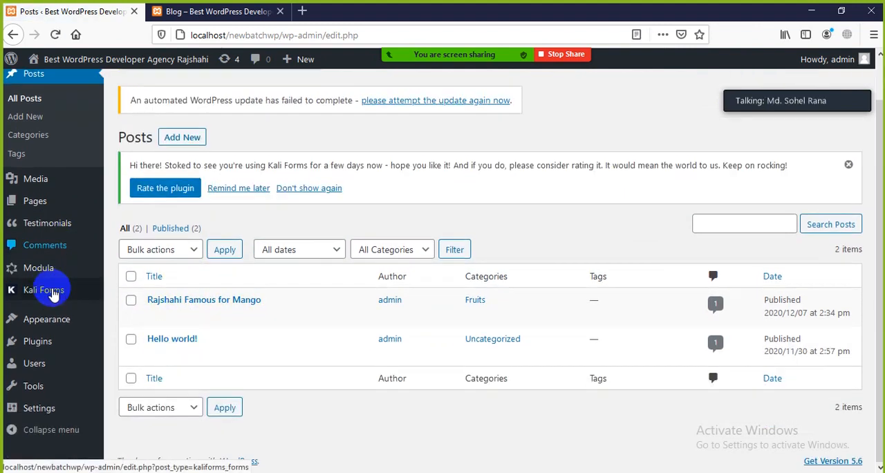
left_click(248, 16)
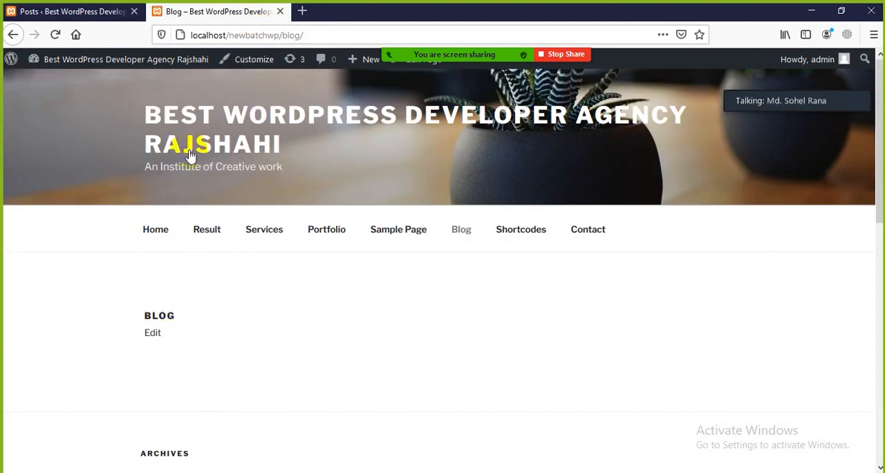
Open the live site's Home page and examine the "Rajshahi Famous for Mango" and "Hello world!" posts in its content area.
left_click(155, 229)
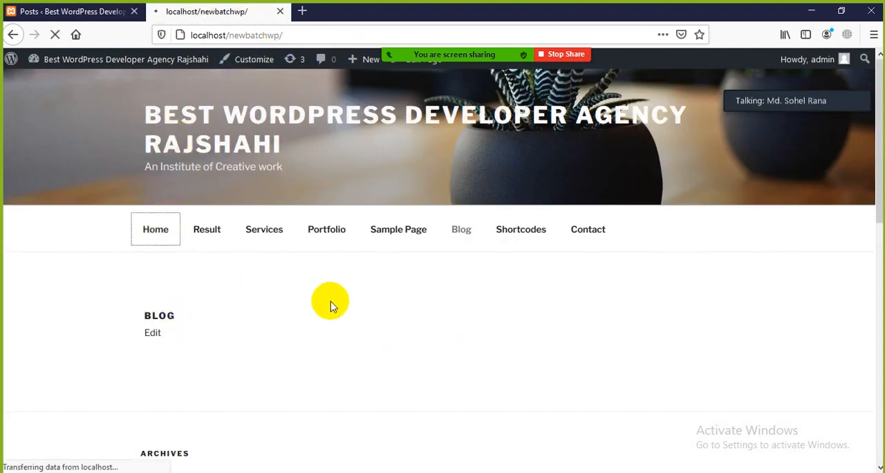
scroll(333, 300, "down", 3)
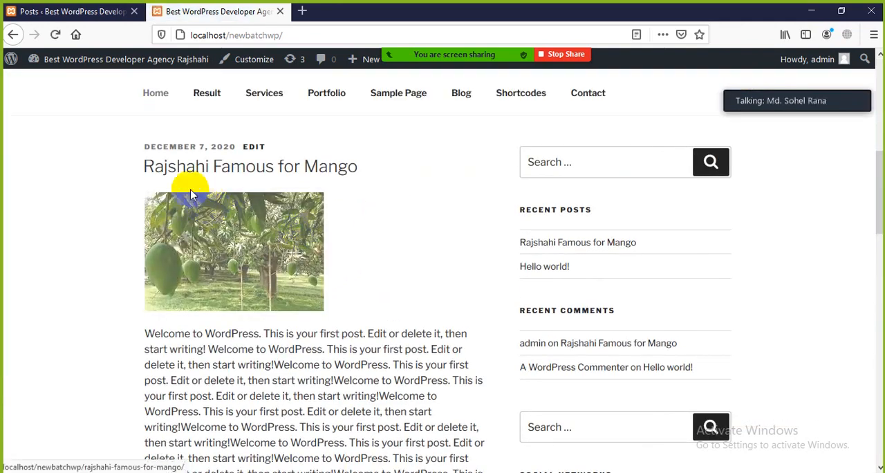
left_click_drag(121, 148, 359, 172)
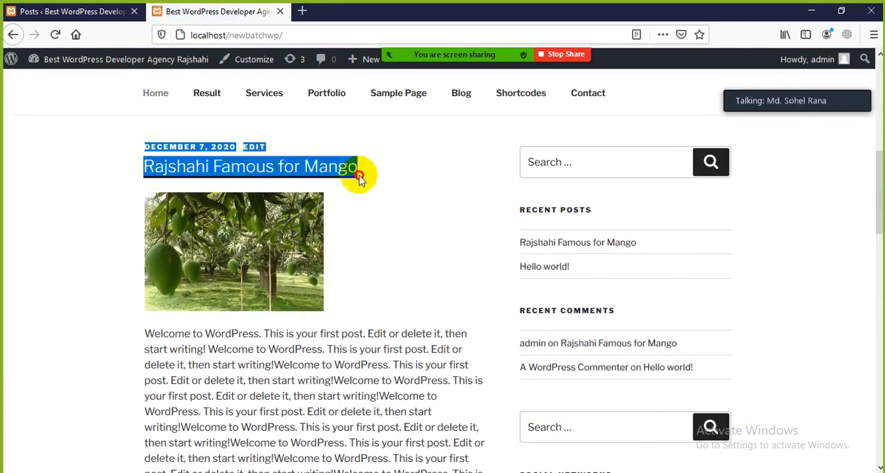
left_click(406, 197)
scroll(21, 329, "down", 3)
scroll(251, 123, "down", 3)
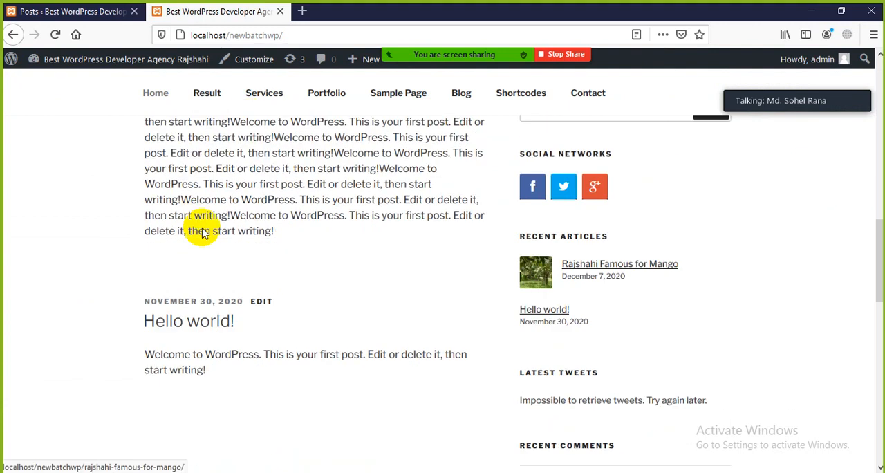
left_click_drag(292, 223, 148, 162)
left_click(103, 225)
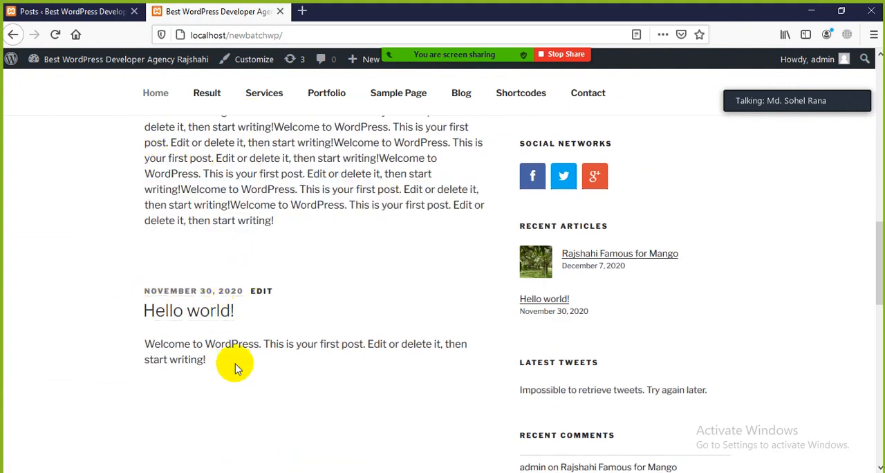
Review the Home page's header image and mango post again, and return to the list of all posts in the dashboard.
scroll(283, 297, "up", 15)
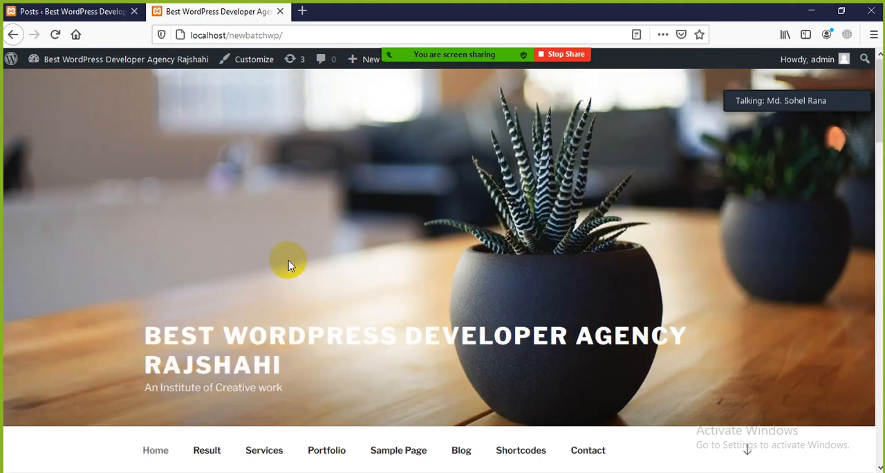
scroll(263, 239, "down", 10)
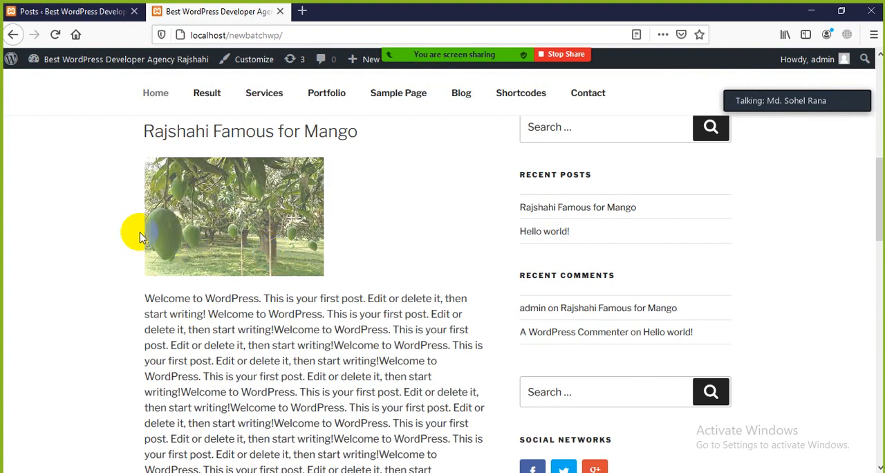
scroll(263, 239, "up", 10)
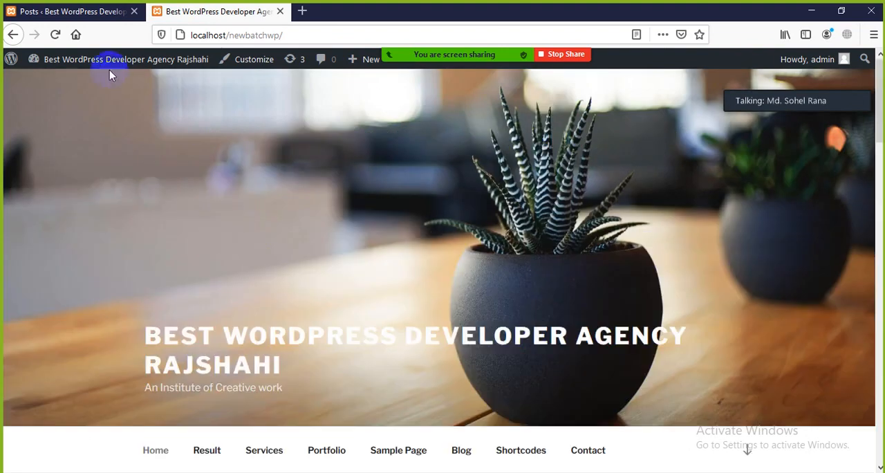
left_click(88, 12)
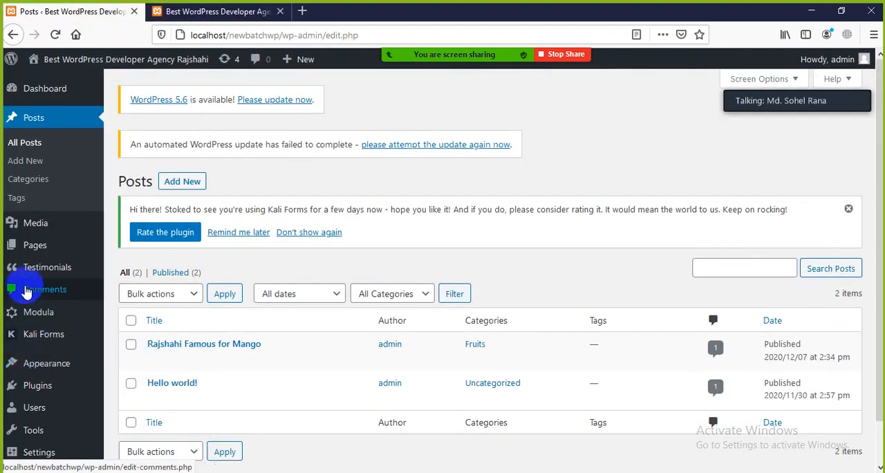
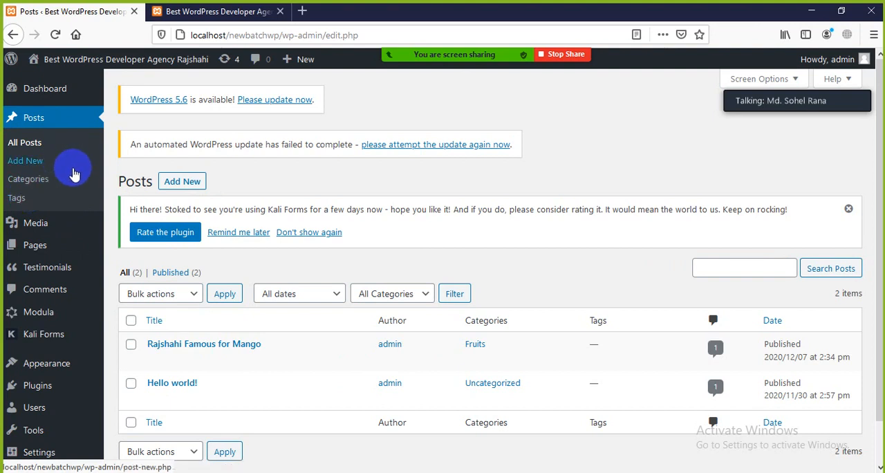
Examine the header image, navigation menu and "Rajshahi Famous for Mango" post on the live Home page again.
left_click(214, 11)
scroll(362, 287, "down", 5)
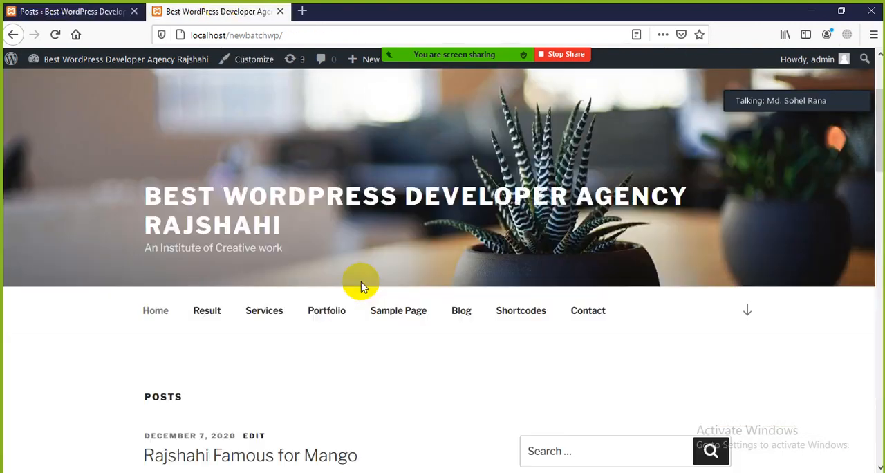
scroll(371, 297, "up", 3)
scroll(196, 321, "down", 3)
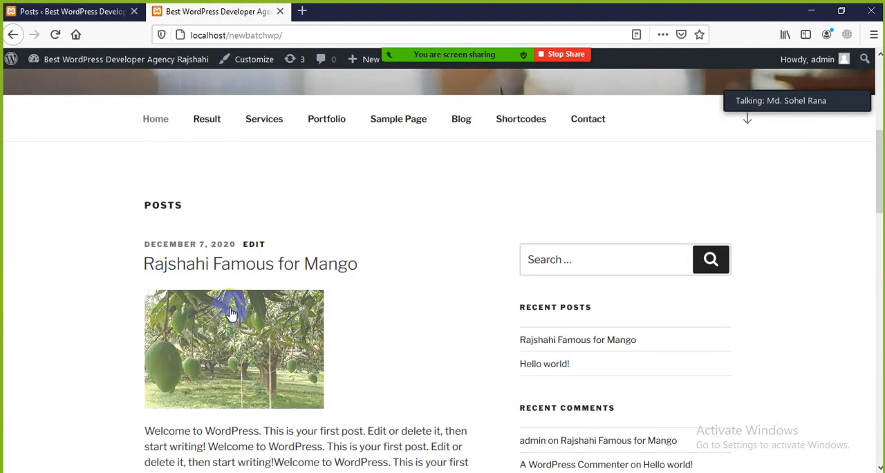
scroll(332, 288, "down", 1)
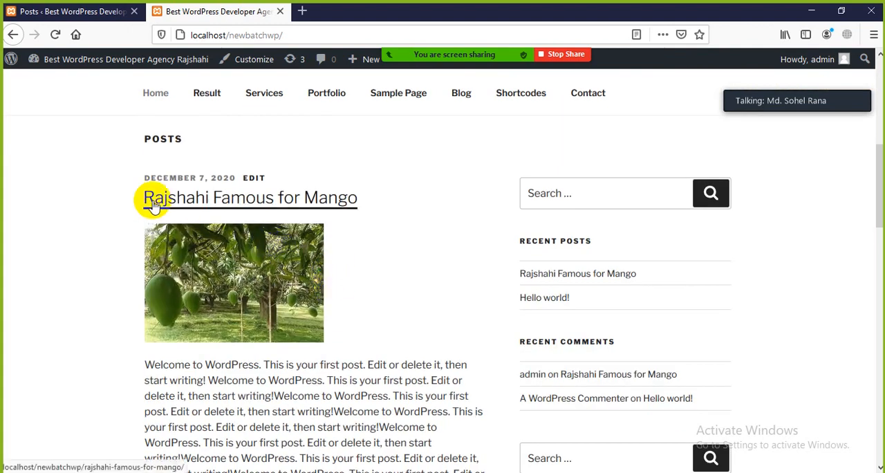
left_click_drag(365, 199, 122, 200)
left_click(40, 210)
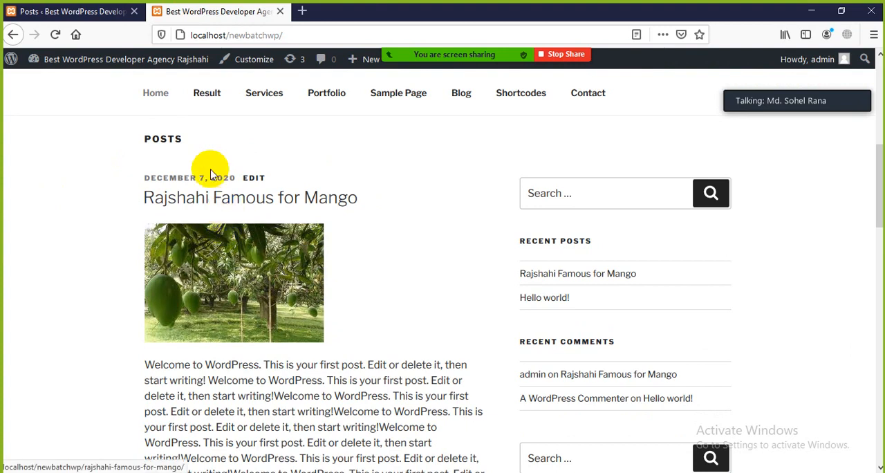
scroll(208, 193, "down", 5)
scroll(216, 209, "up", 10)
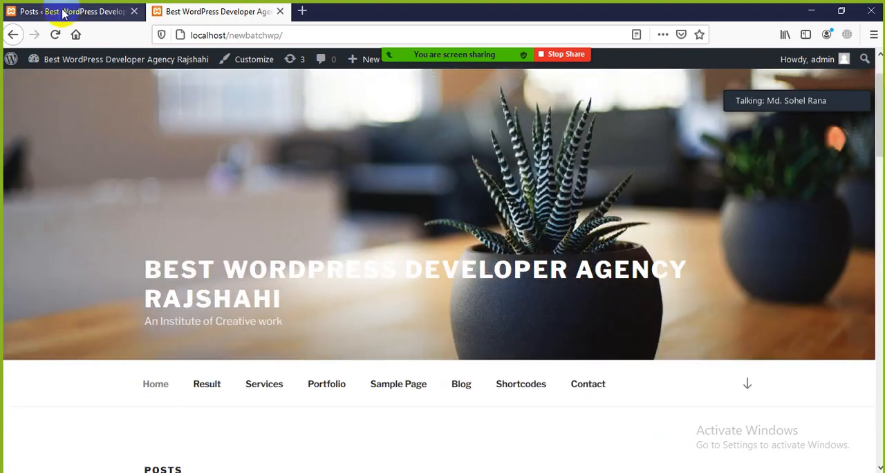
Return to the dashboard and start a new post titled "This is another post".
left_click(73, 14)
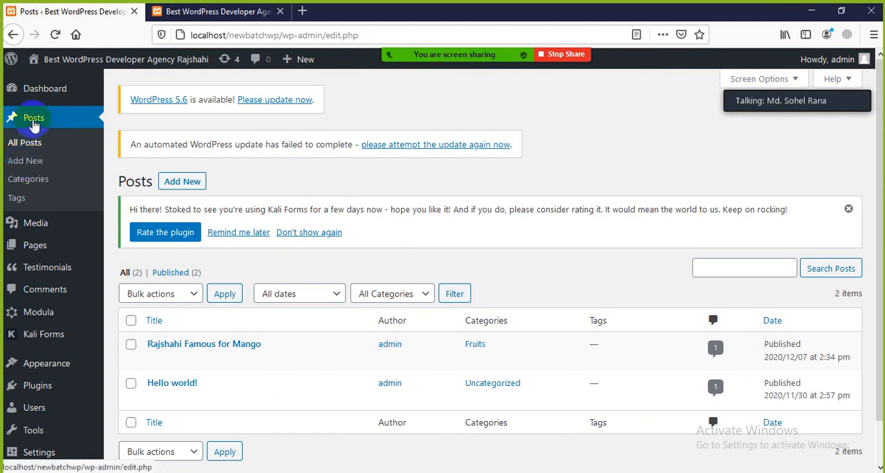
left_click(25, 161)
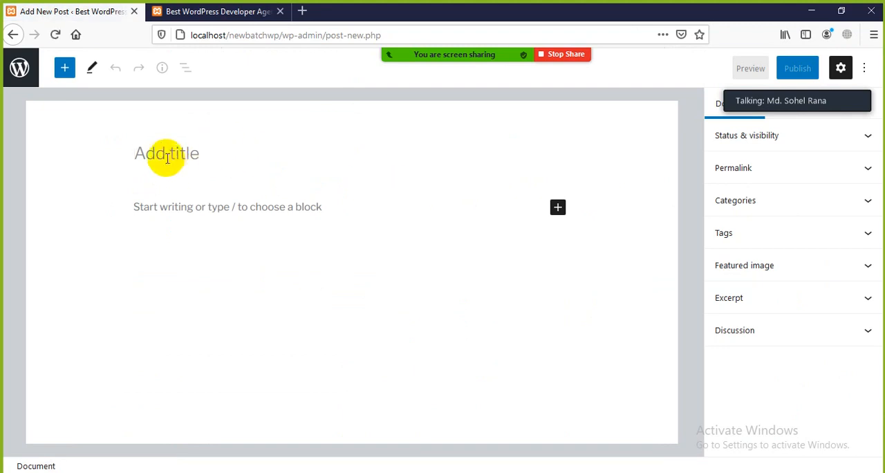
type("The")
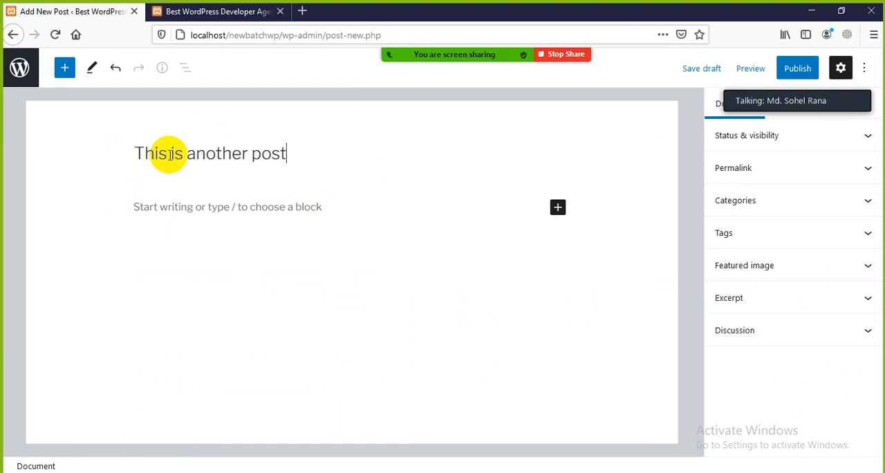
Copy several lines of body text from the mango post on the live Home page for the new post's paragraph.
left_click(176, 206)
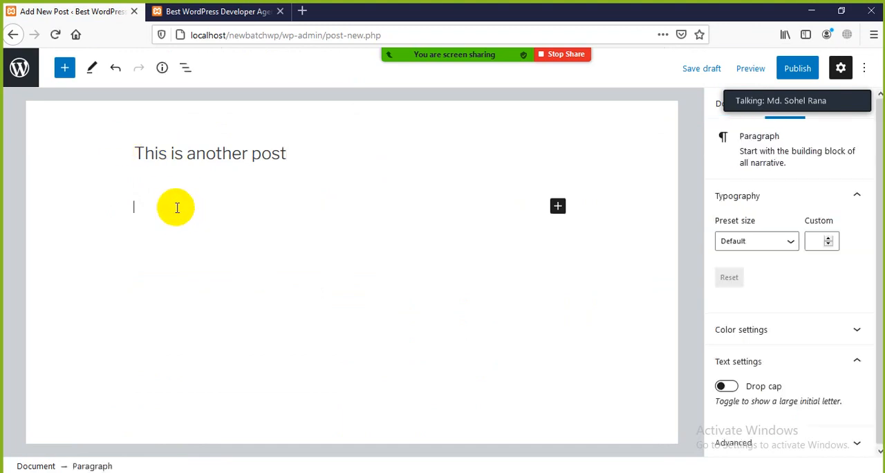
left_click(210, 21)
scroll(228, 286, "down", 10)
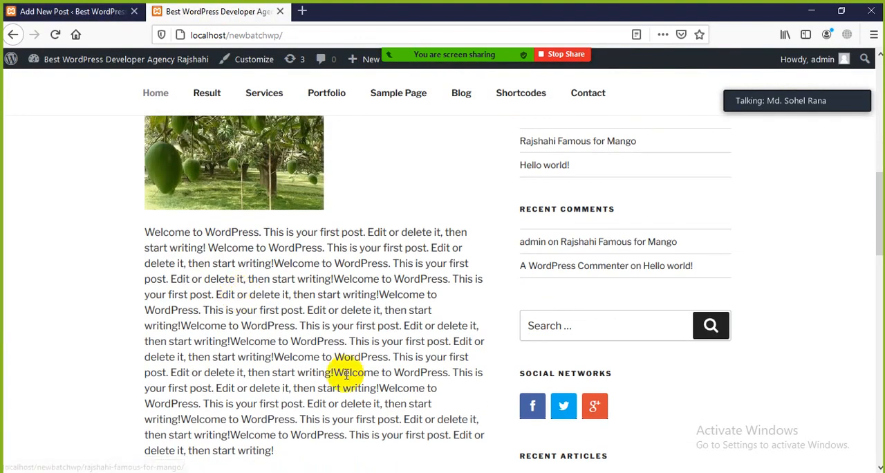
left_click_drag(347, 374, 450, 392)
key("ctrl+c")
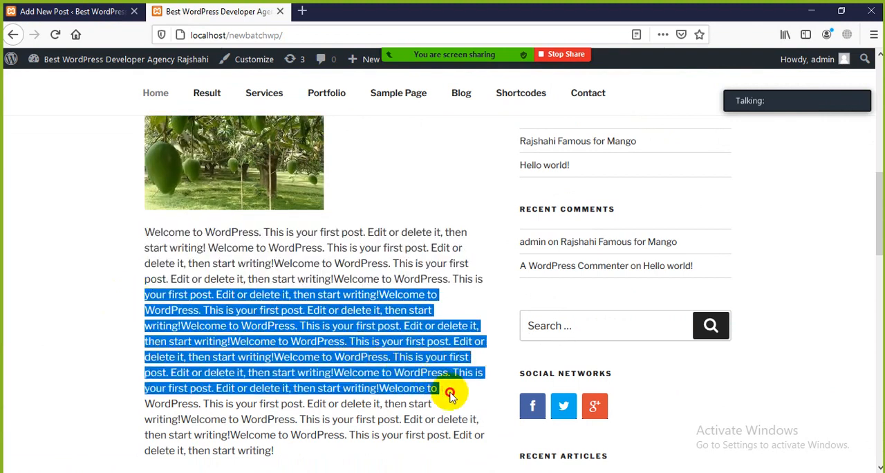
right_click(332, 339)
left_click(372, 345)
Paste the copied text repeatedly into the body paragraph of the new post.
left_click(73, 12)
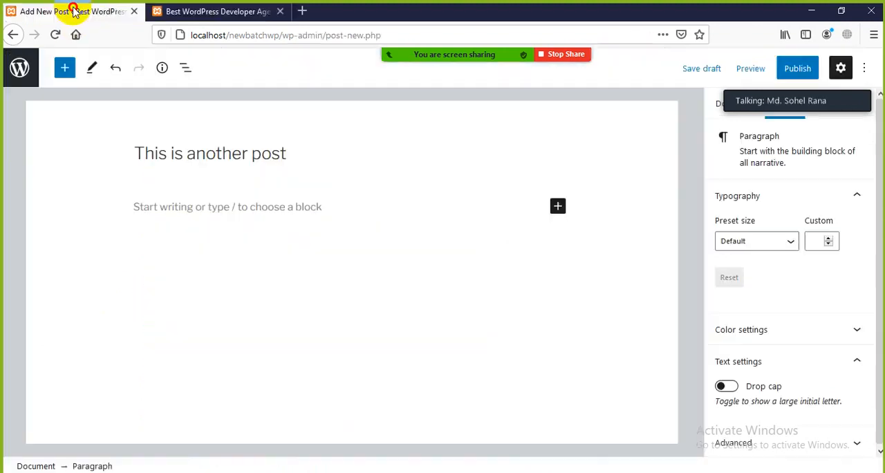
left_click(214, 180)
right_click(140, 211)
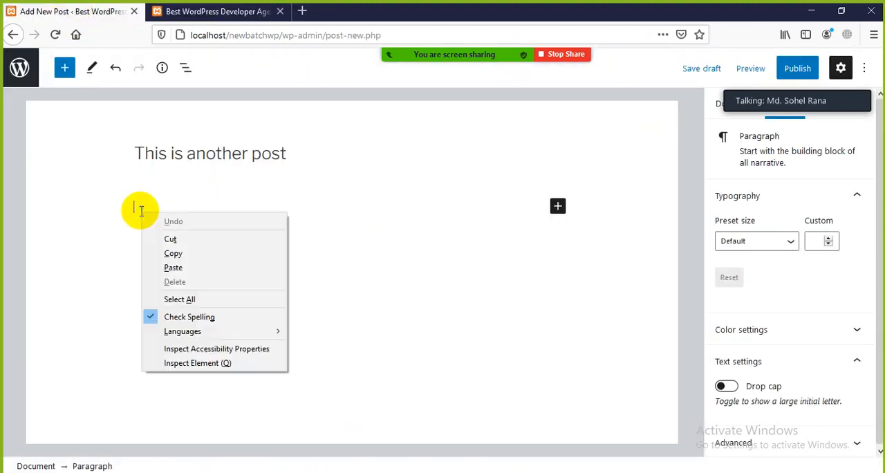
left_click(191, 270)
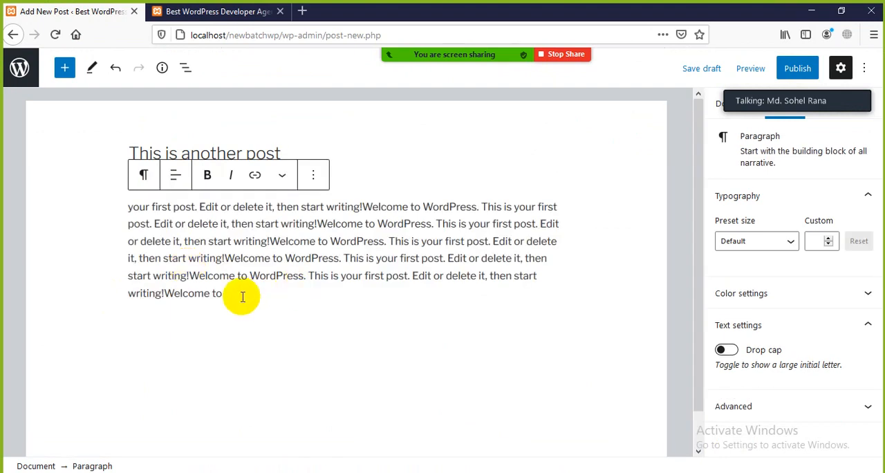
key("ctrl+v")
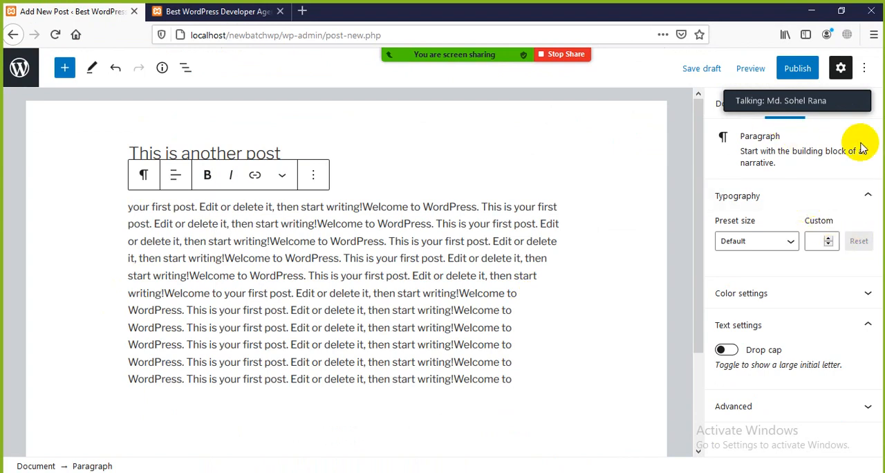
Hide and reshow the editor's settings sidebar, switch it to the Document settings and expand Status & visibility.
mouse_move(788, 101)
left_click_drag(801, 92, 567, 101)
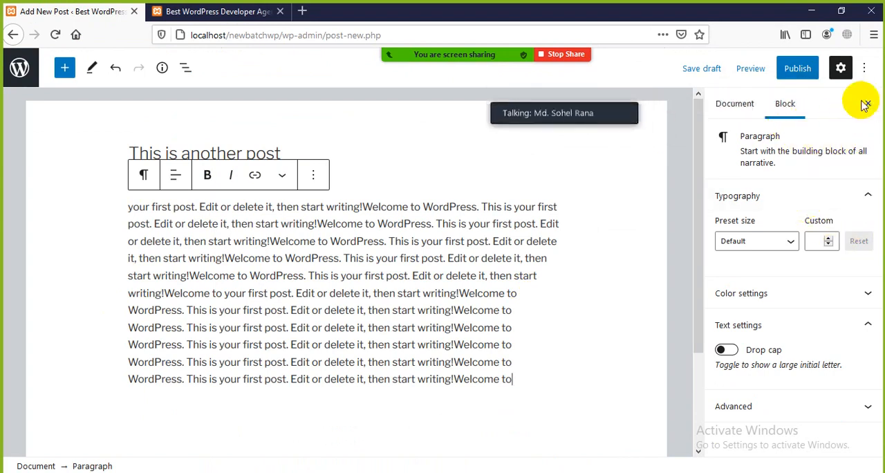
left_click(842, 78)
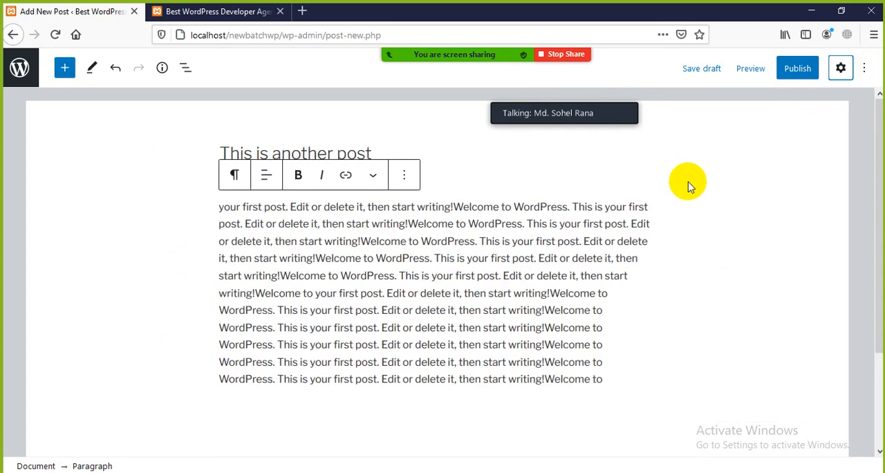
left_click(842, 75)
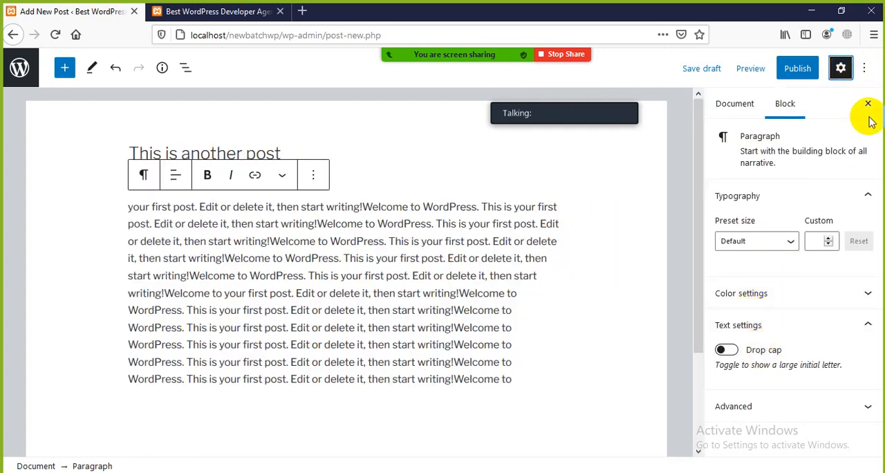
left_click(734, 105)
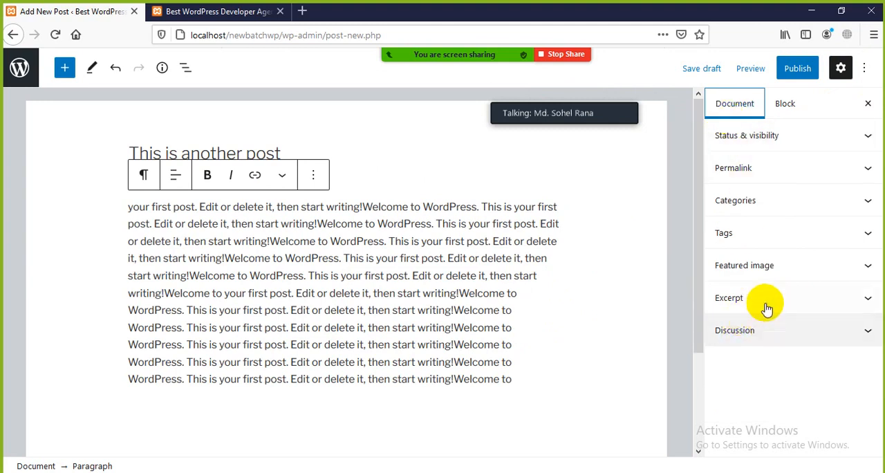
left_click(866, 141)
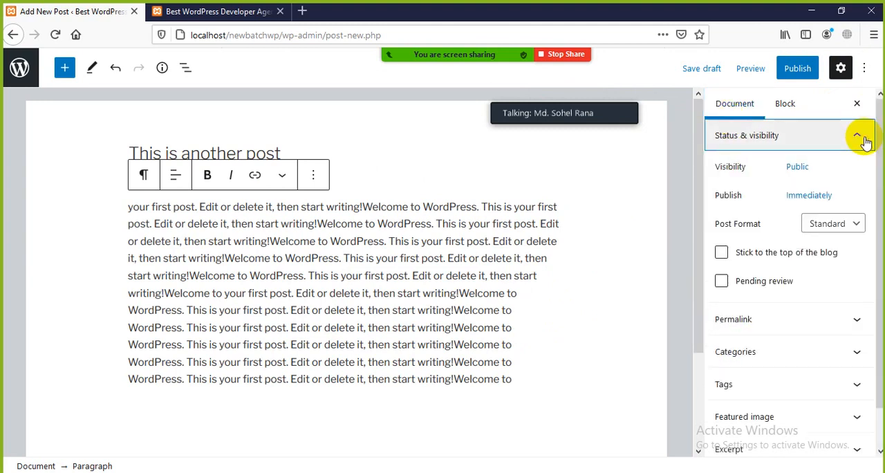
Set the post's publish date to December 16, 2020.
left_click(821, 196)
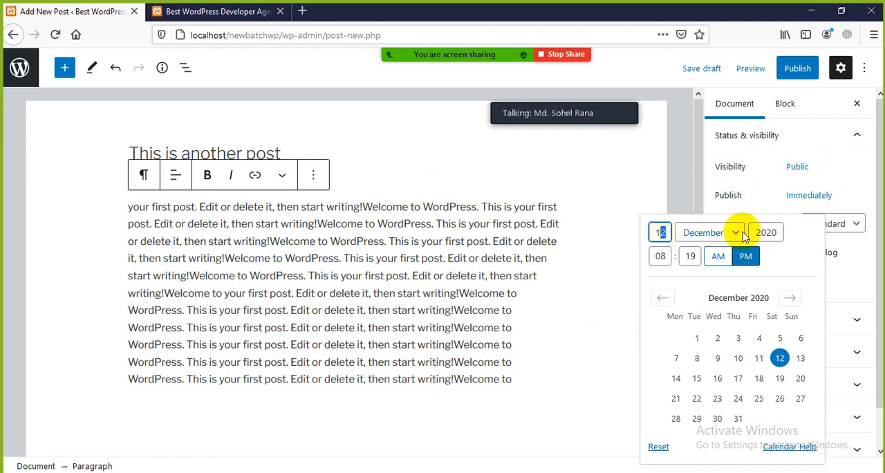
left_click(771, 232)
left_click_drag(772, 232, 754, 232)
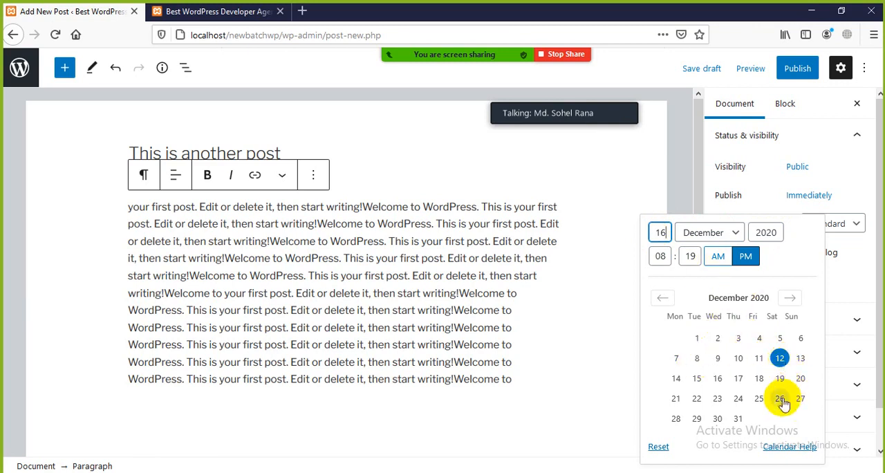
left_click_drag(666, 238, 648, 229)
key("BackSpace")
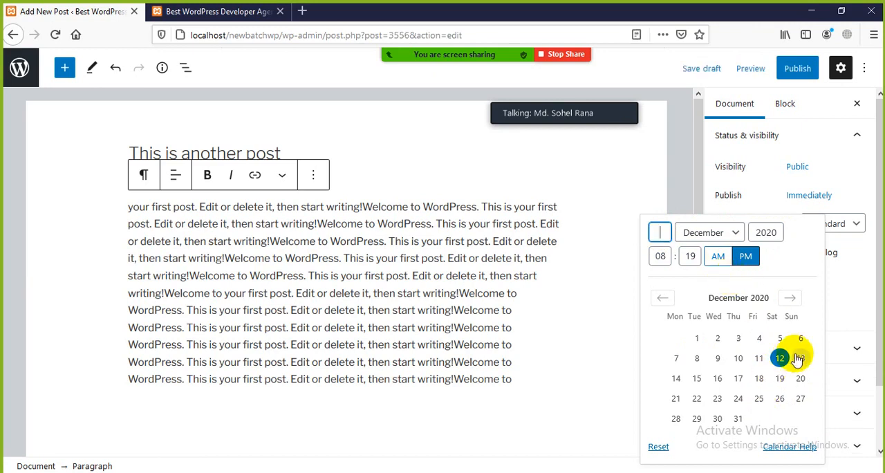
left_click(719, 378)
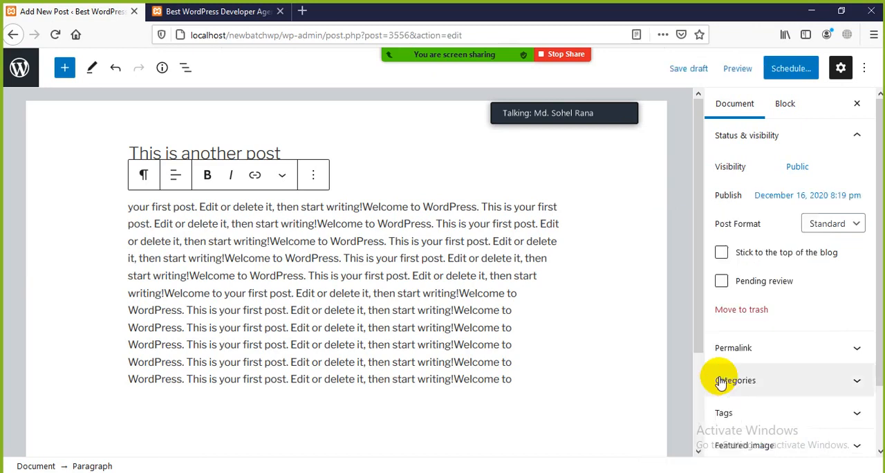
Change the scheduled publish time from evening to morning by choosing AM.
left_click(781, 196)
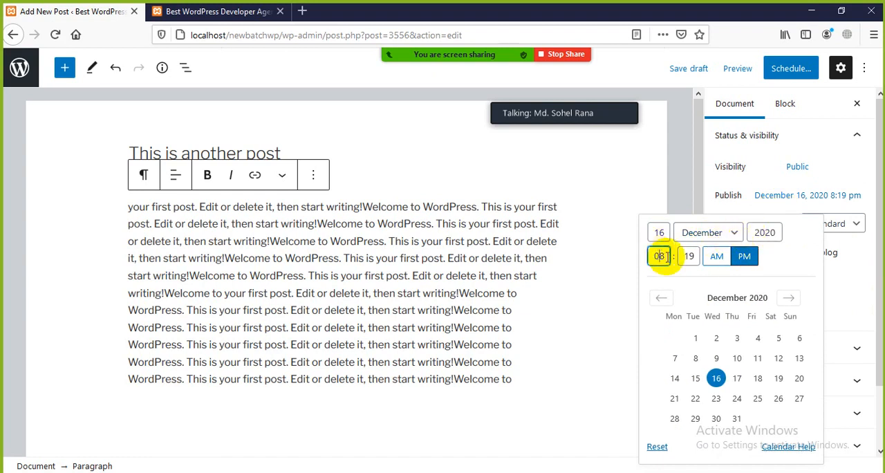
left_click(661, 256)
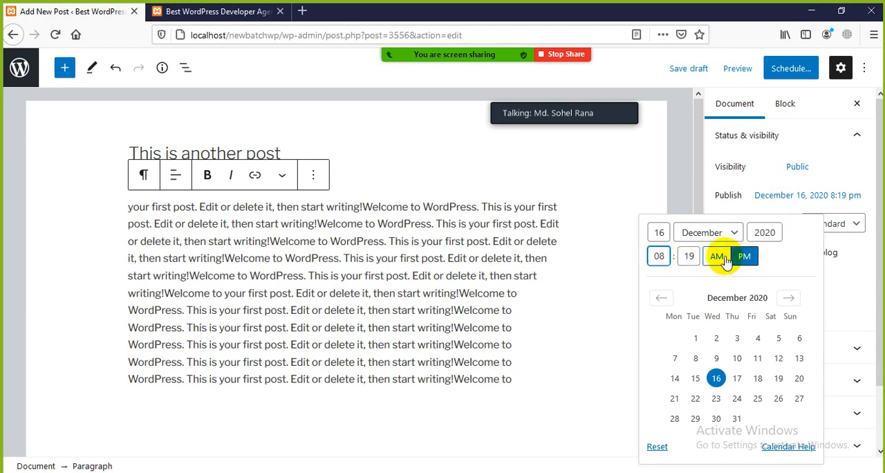
left_click(717, 258)
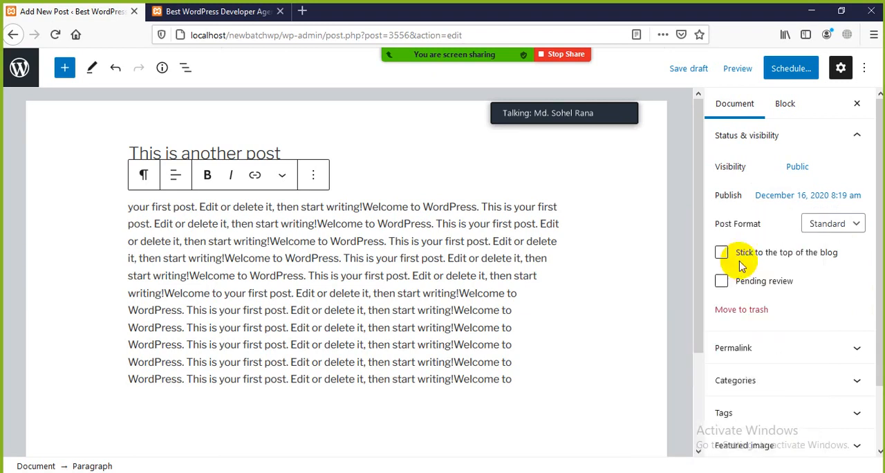
Reset the post's publish schedule to Immediately and check the date picker again.
left_click(668, 236)
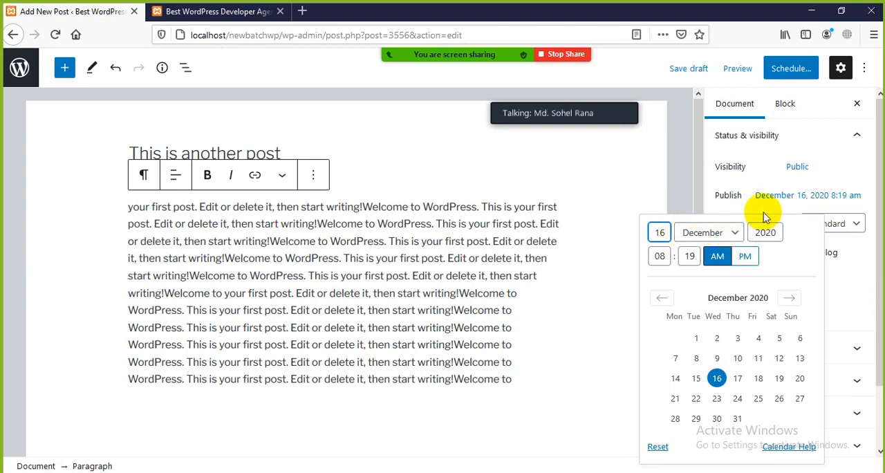
left_click(790, 194)
left_click(792, 195)
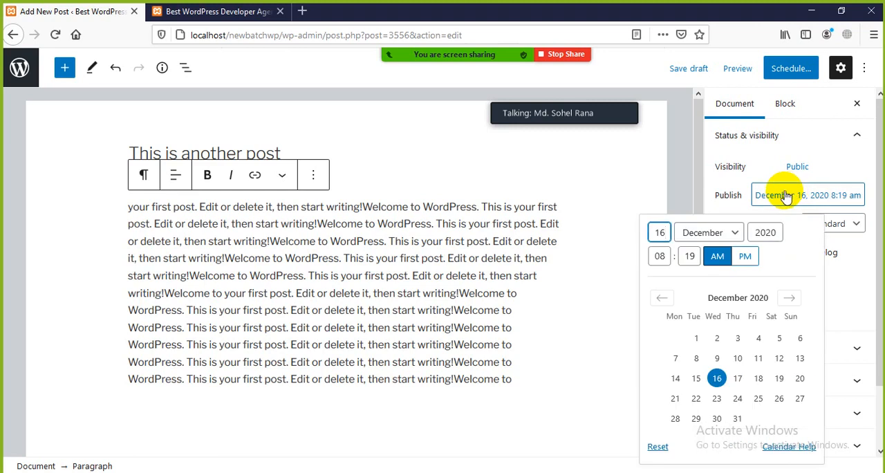
left_click(657, 446)
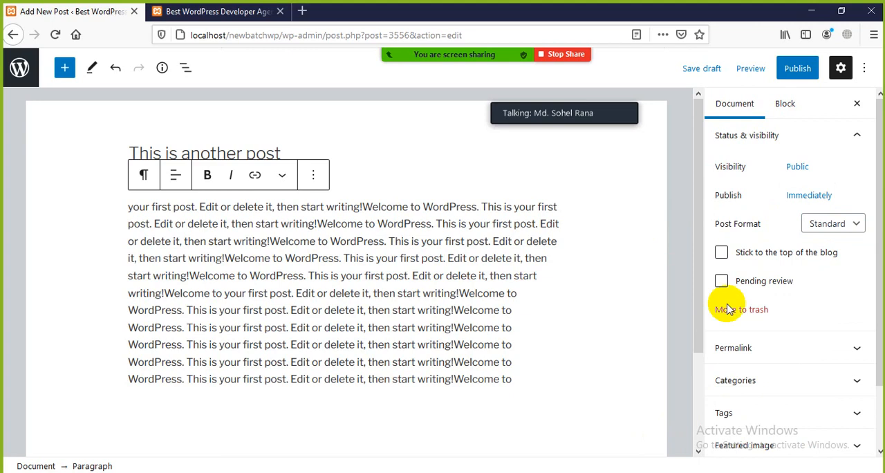
left_click(816, 196)
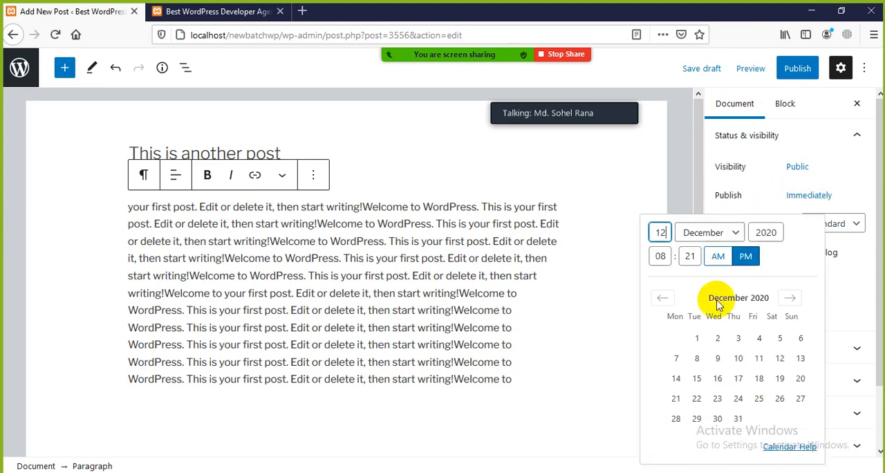
left_click(850, 160)
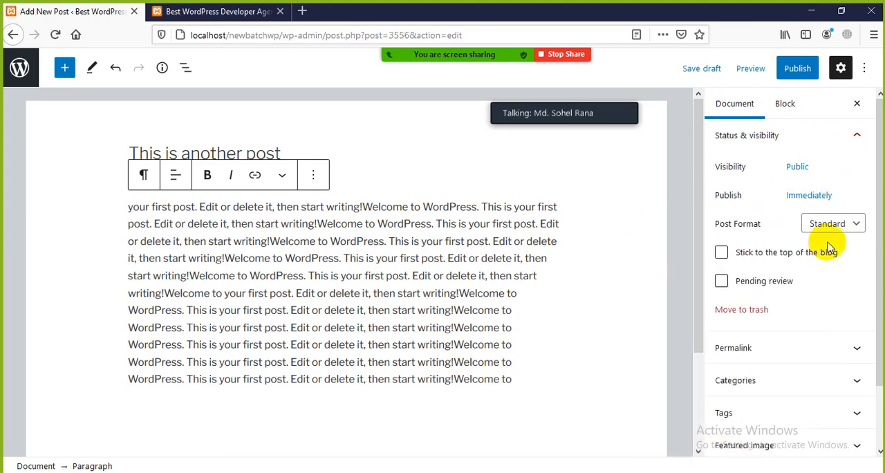
Review the available Post Format options and look at the mango post's image and text on the live Home page.
left_click(843, 225)
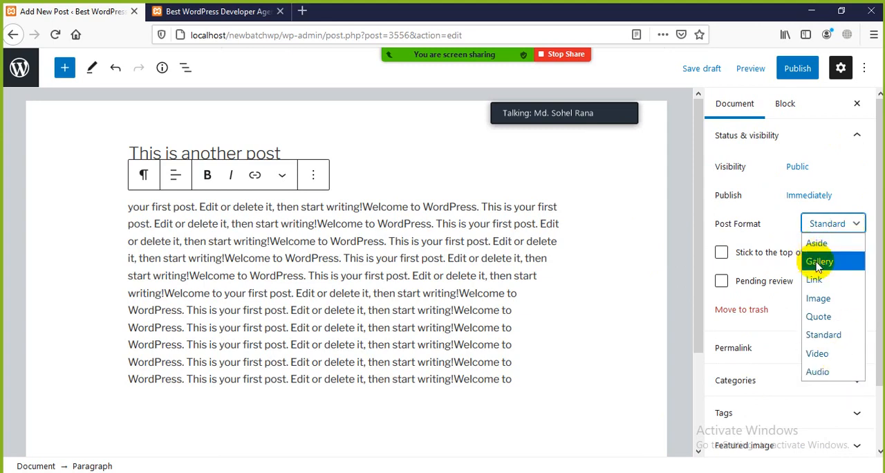
left_click(204, 12)
scroll(237, 366, "down", 1)
scroll(263, 341, "up", 1)
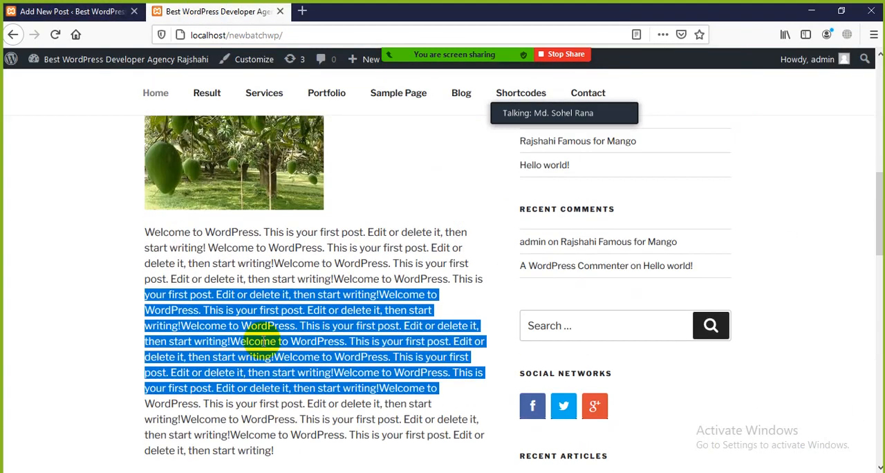
left_click(272, 278)
scroll(263, 198, "up", 3)
scroll(259, 362, "down", 3)
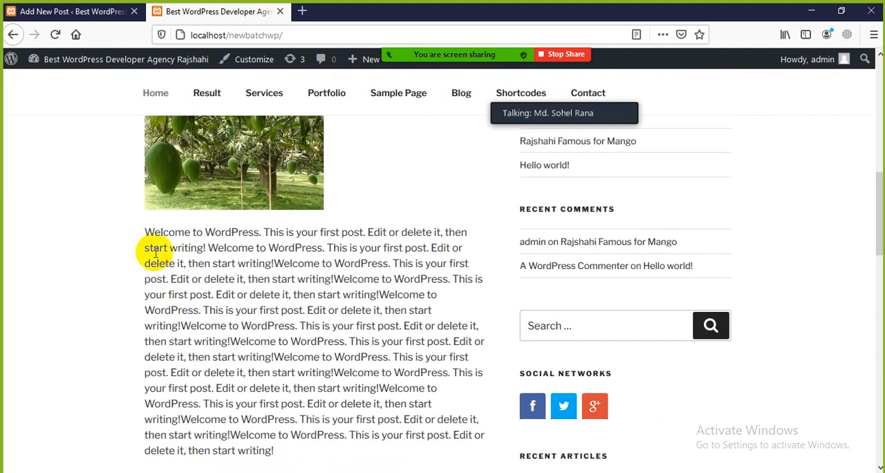
Highlight the mango post's text on the live Home page, return to the post editor and expand the Categories settings.
left_click_drag(146, 235, 283, 388)
left_click(283, 385)
left_click(113, 10)
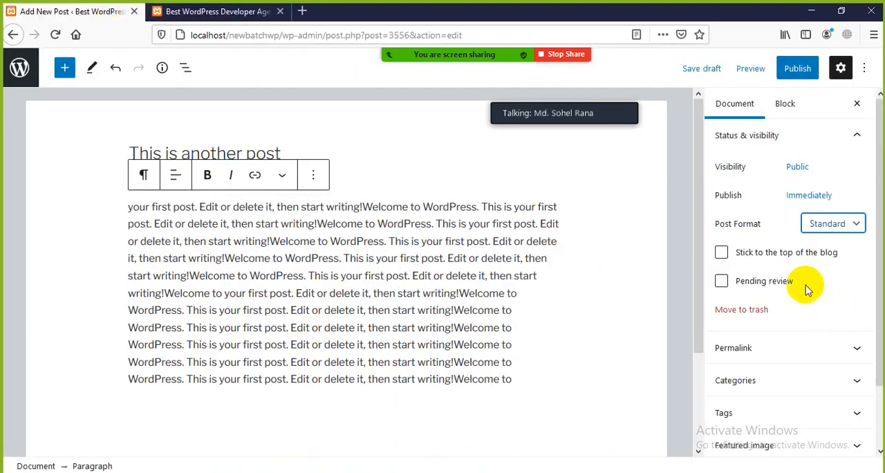
scroll(816, 305, "down", 2)
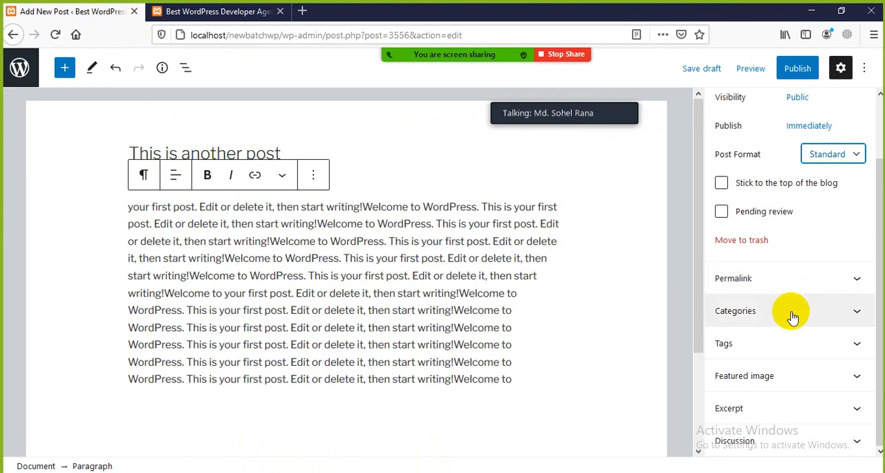
left_click(859, 311)
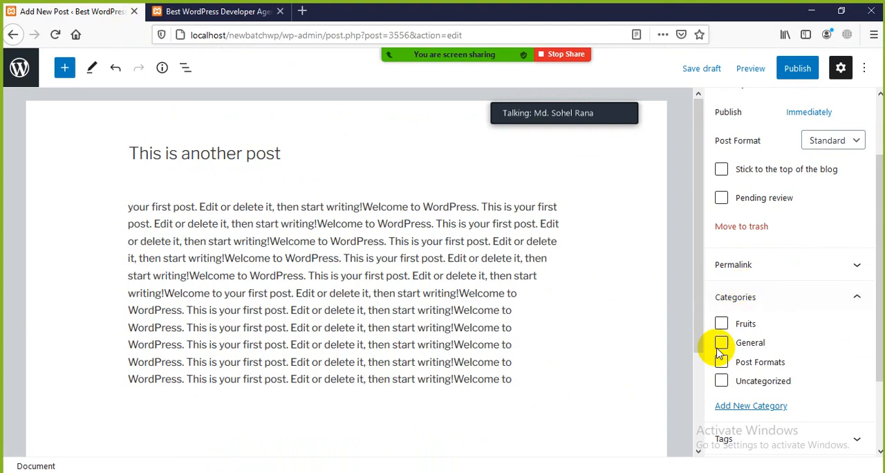
Examine the live Home page's navigation menu and the mango post's title, image and text.
left_click(202, 13)
scroll(292, 265, "up", 7)
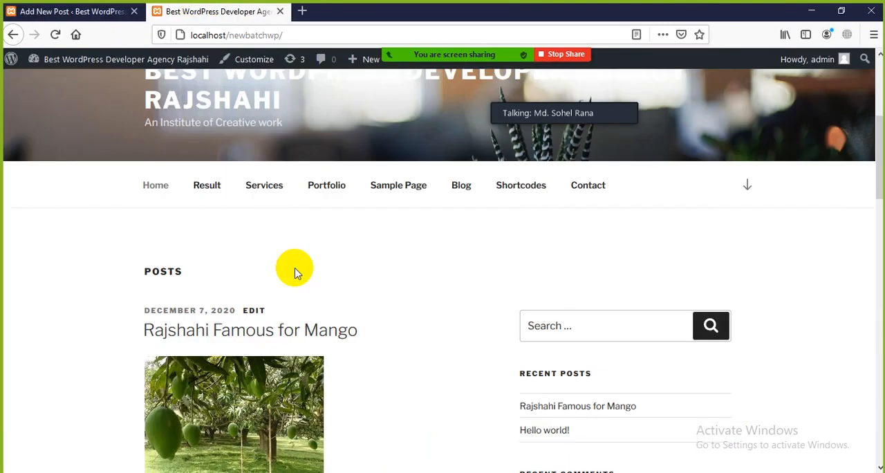
scroll(296, 271, "down", 3)
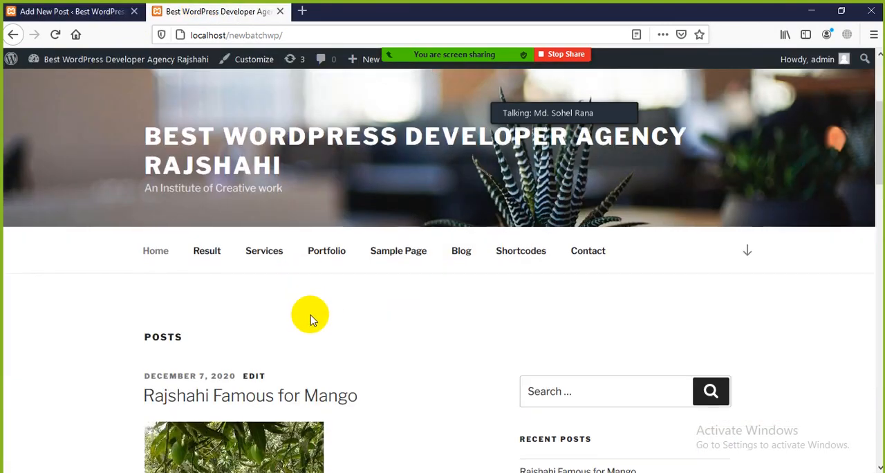
scroll(317, 294, "down", 2)
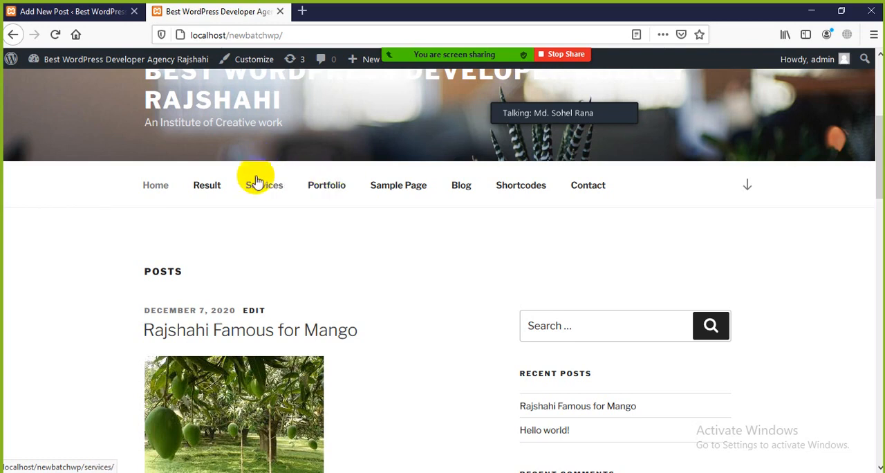
scroll(233, 377, "down", 5)
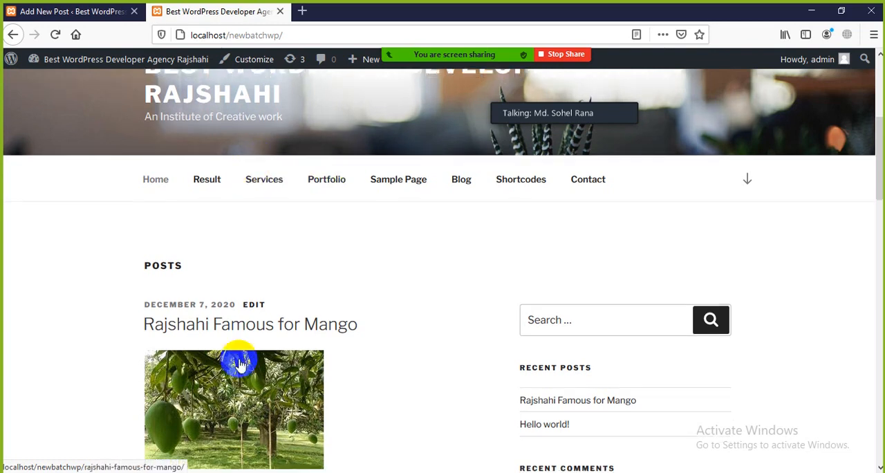
scroll(232, 405, "up", 8)
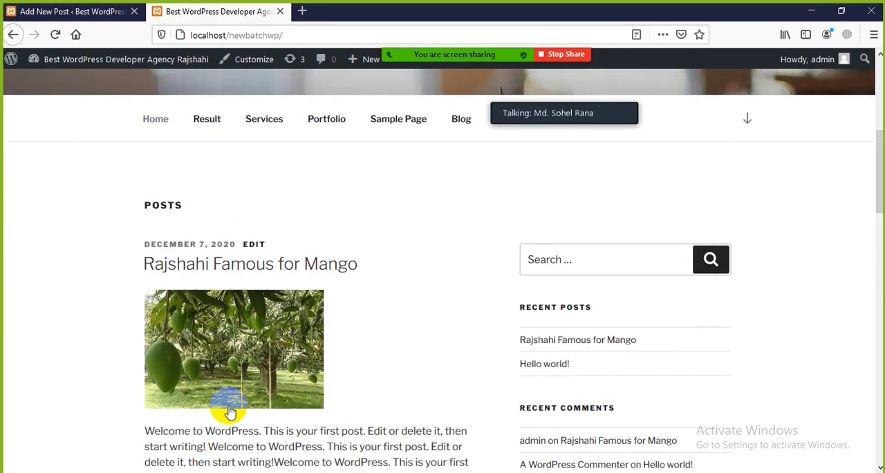
scroll(271, 350, "down", 2)
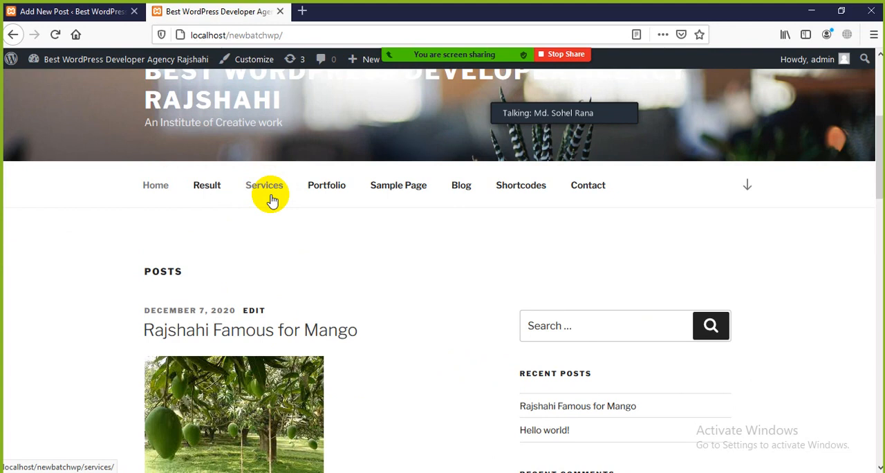
scroll(233, 267, "down", 4)
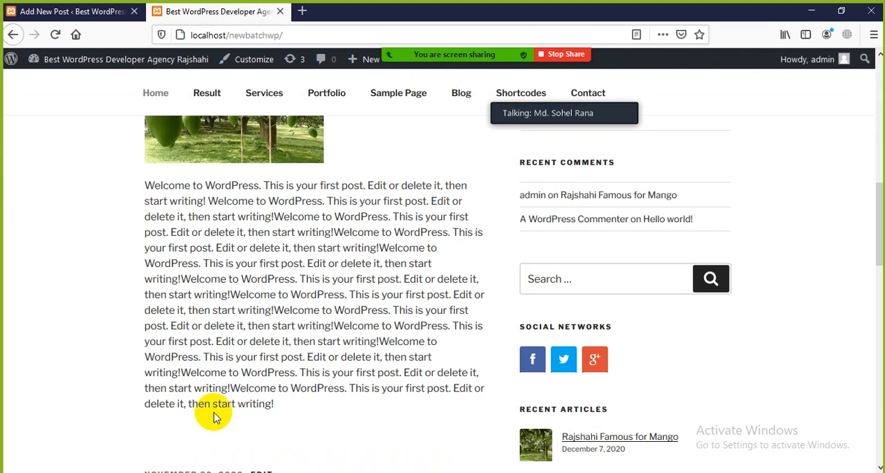
scroll(210, 408, "up", 2)
Return to the post editor and assign the new post to the Fruits and General categories.
left_click(57, 12)
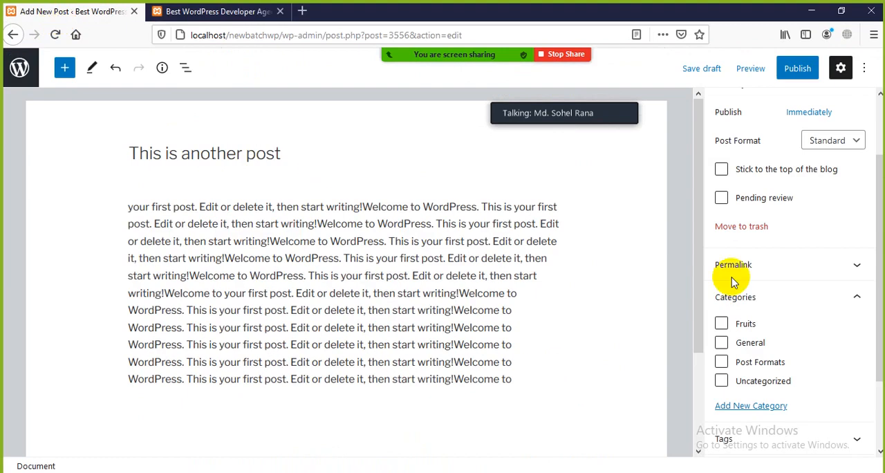
scroll(788, 304, "down", 1)
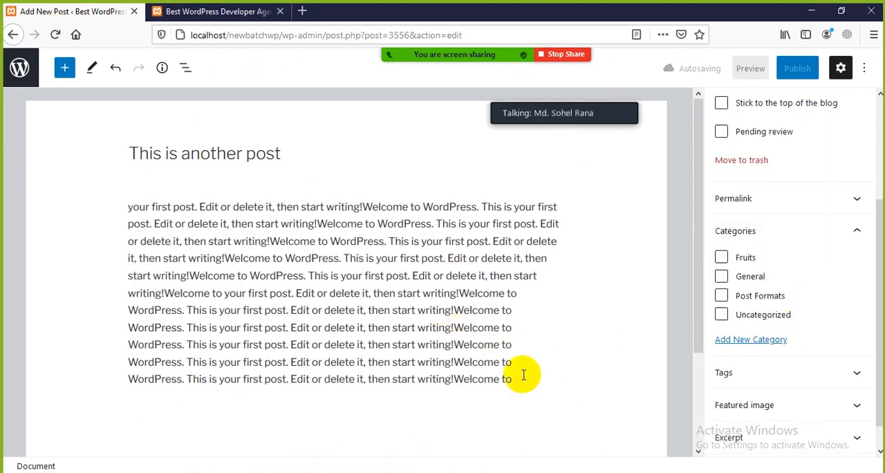
scroll(747, 287, "up", 2)
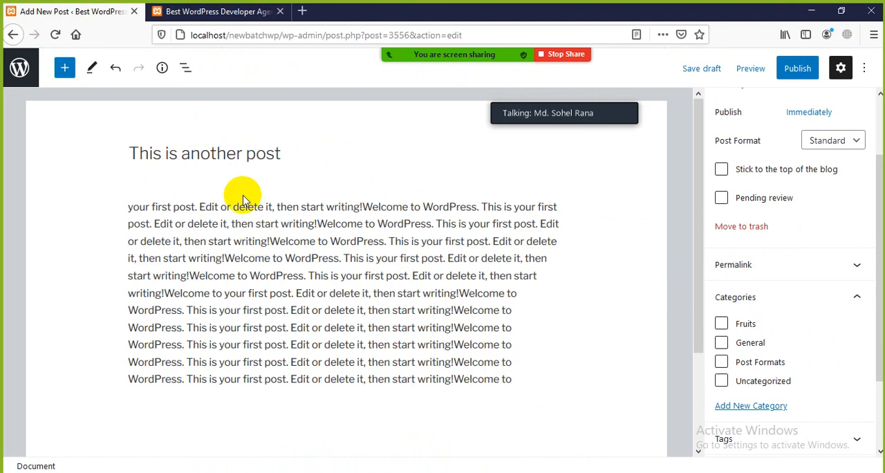
scroll(816, 348, "up", 2)
scroll(801, 337, "down", 2)
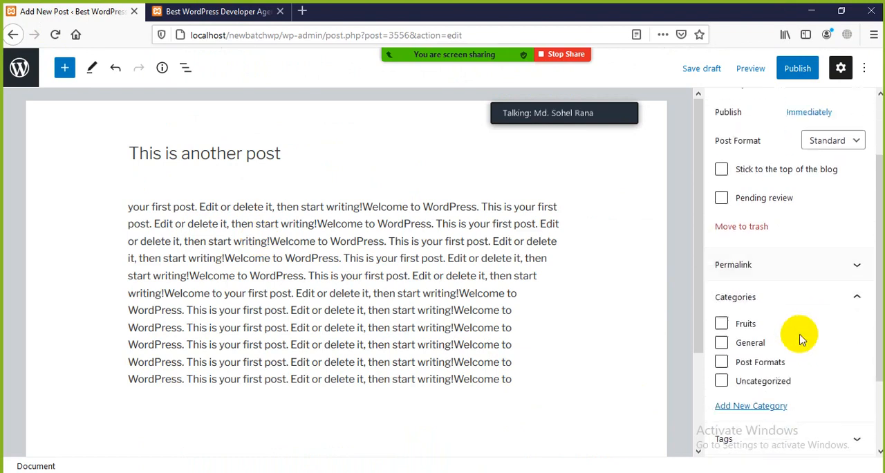
scroll(771, 338, "down", 2)
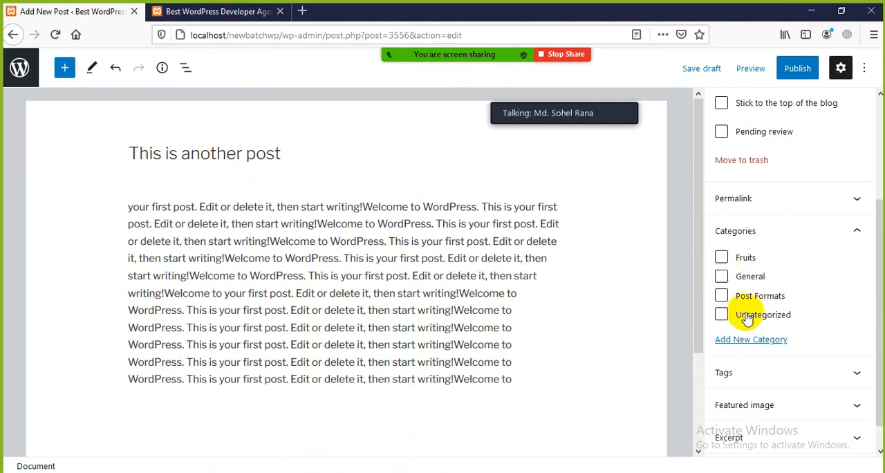
left_click(722, 257)
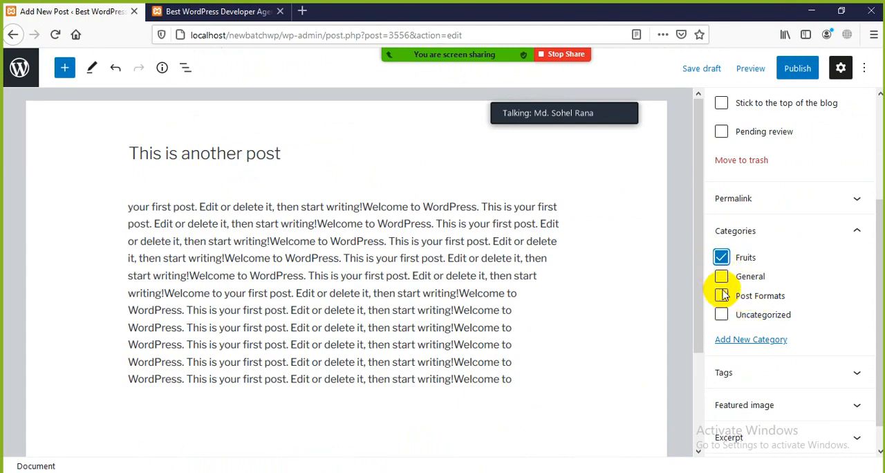
left_click(722, 276)
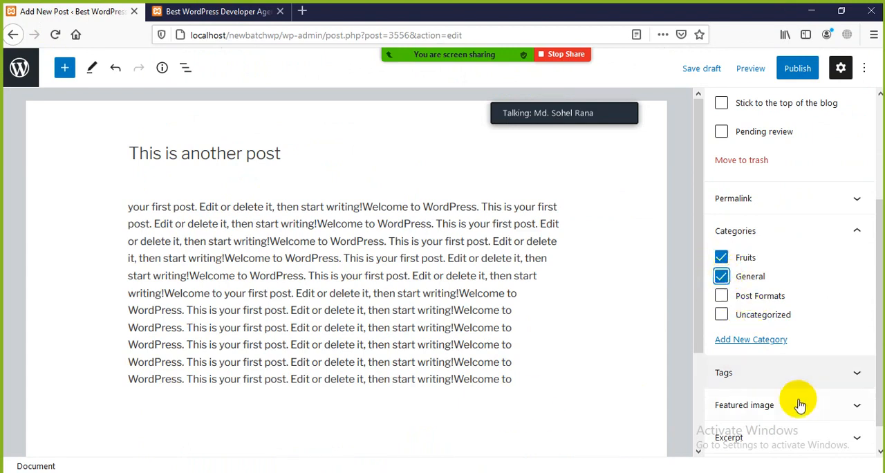
Add the tags fruit, mango and rajshahi mango to the new post.
scroll(795, 397, "down", 1)
left_click(835, 350)
scroll(816, 357, "down", 2)
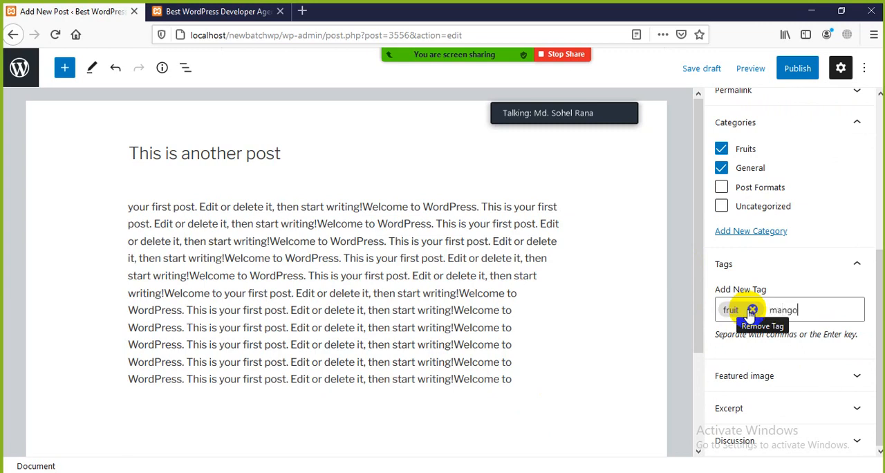
key("Return")
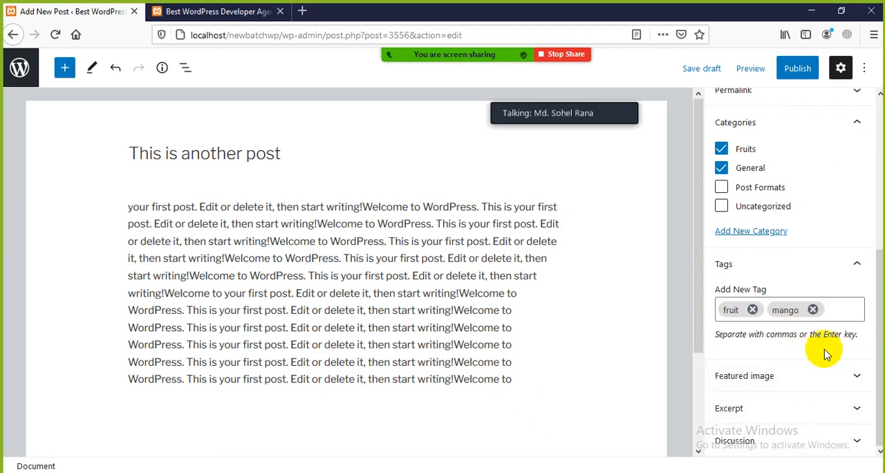
type("rajshahi mango")
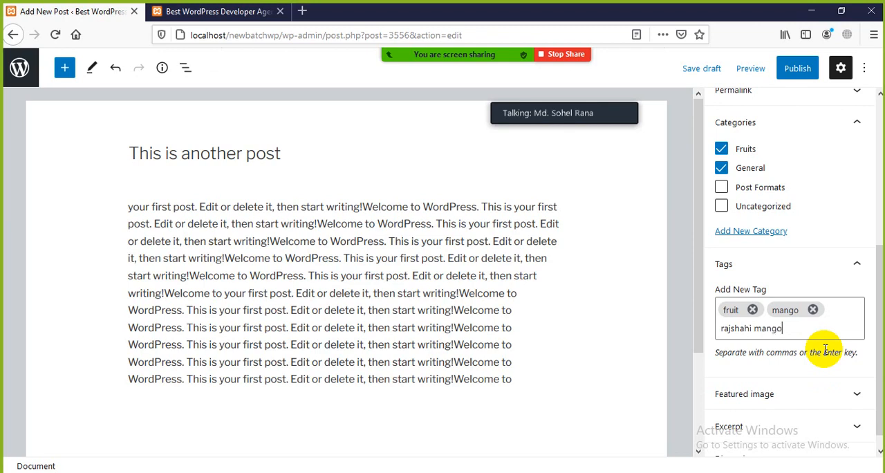
key("Return")
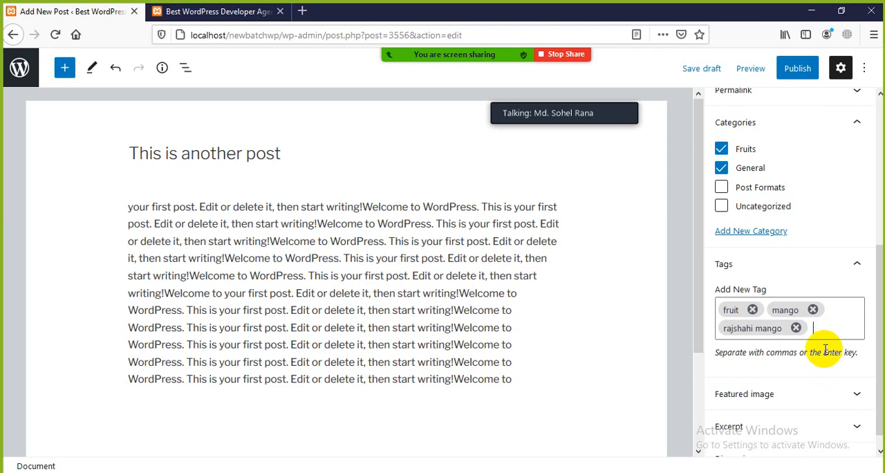
Show the paragraph's block settings, toggle the settings sidebar off and on, and switch back to the document settings.
left_click(132, 207)
left_click(413, 350, "shift")
left_click_drag(462, 361, 471, 361)
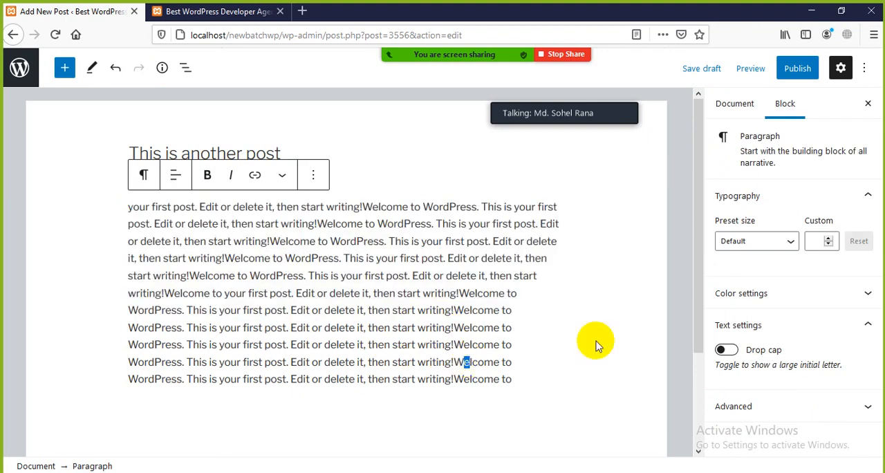
left_click(840, 67)
left_click(840, 68)
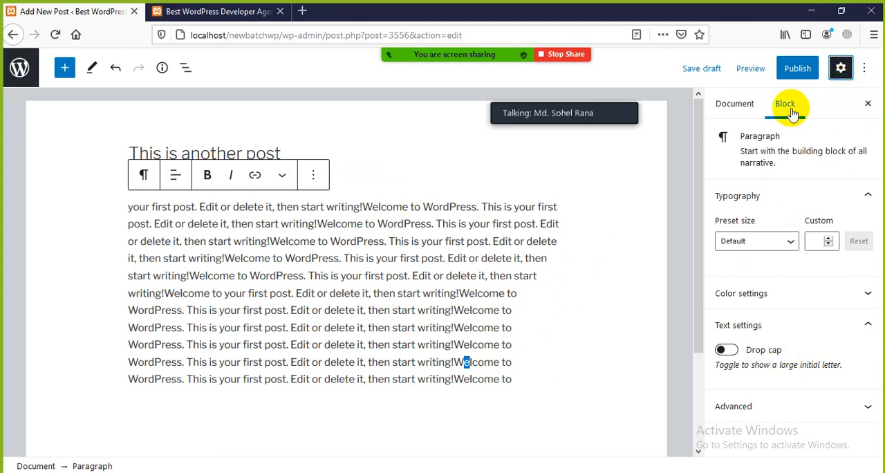
left_click(739, 109)
Set the white Apple device picture StockSnap_ASFREP59AB-scaled.jpg from the Media Library as the post's featured image.
scroll(744, 350, "down", 5)
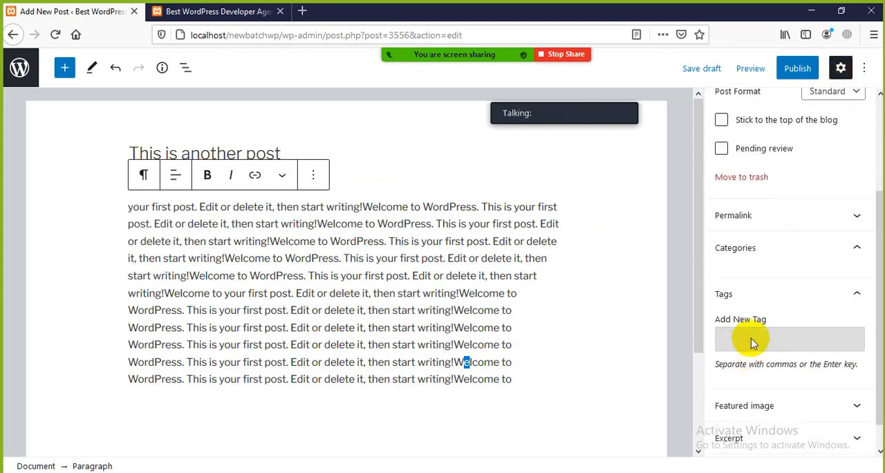
scroll(753, 322, "down", 3)
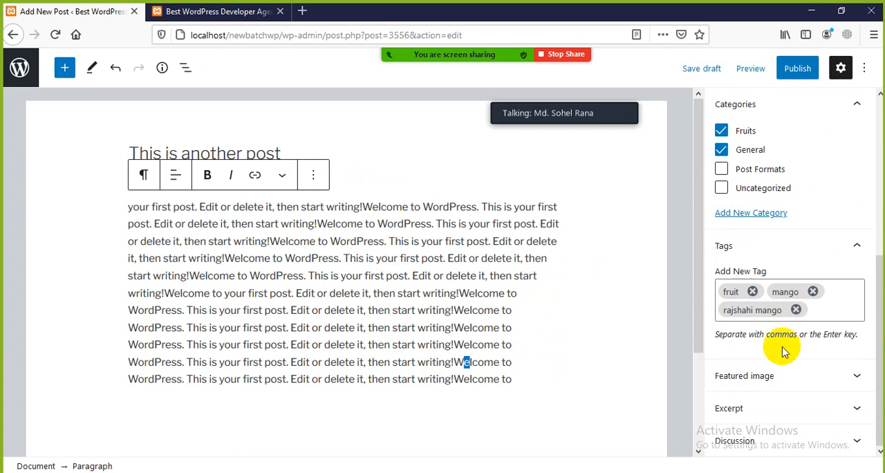
left_click(850, 383)
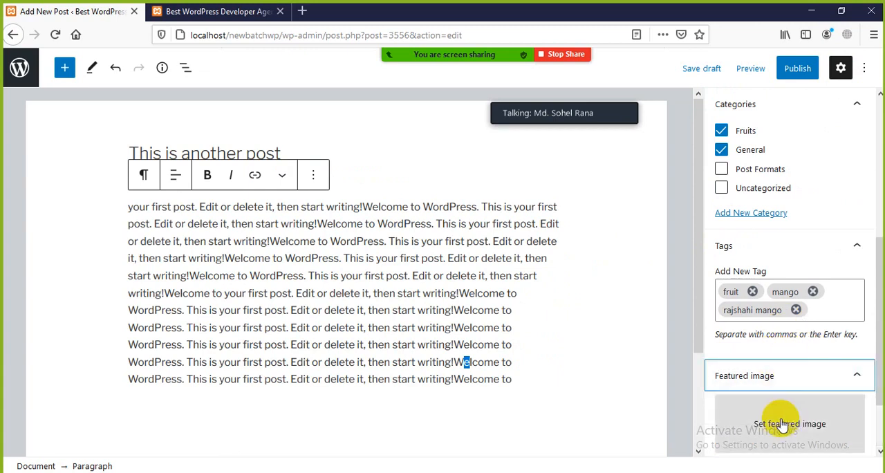
left_click(759, 421)
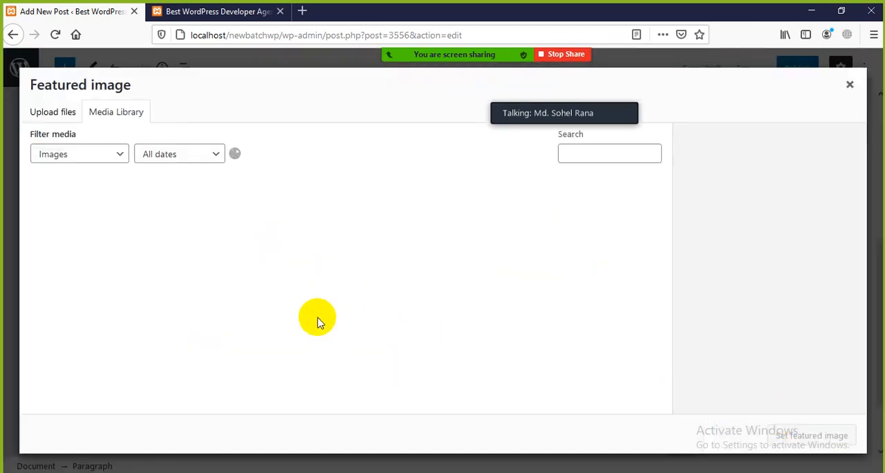
scroll(198, 308, "down", 3)
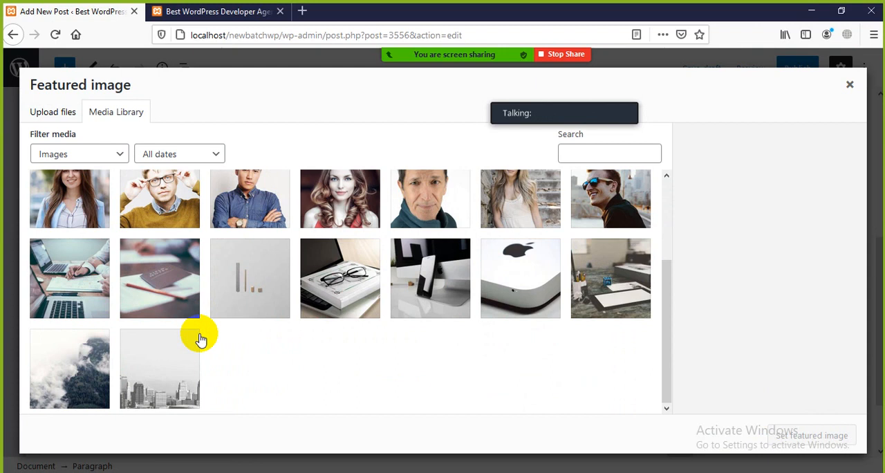
scroll(199, 339, "up", 2)
scroll(200, 334, "down", 3)
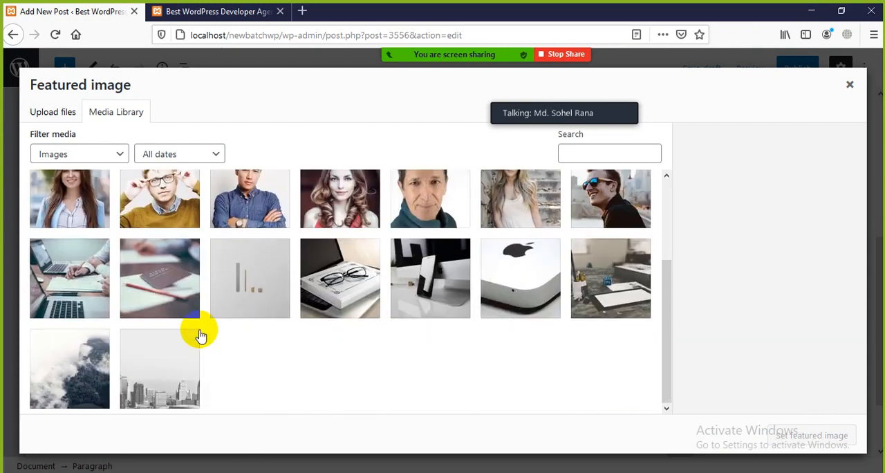
left_click(164, 374)
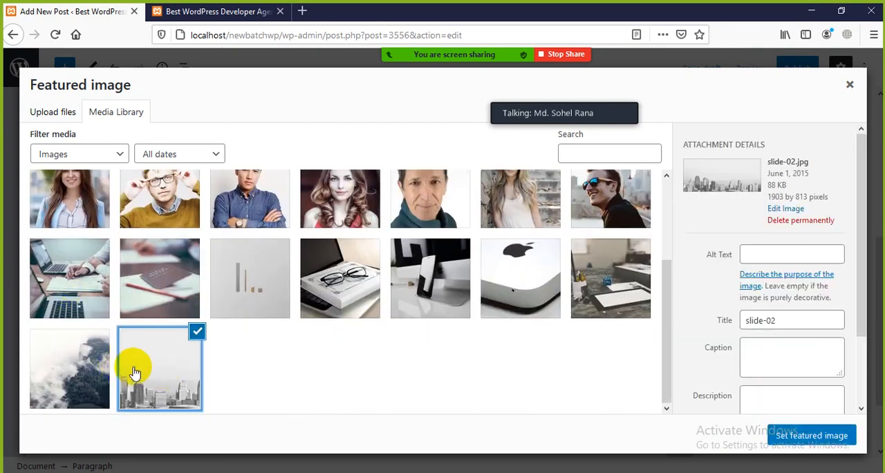
scroll(524, 370, "up", 2)
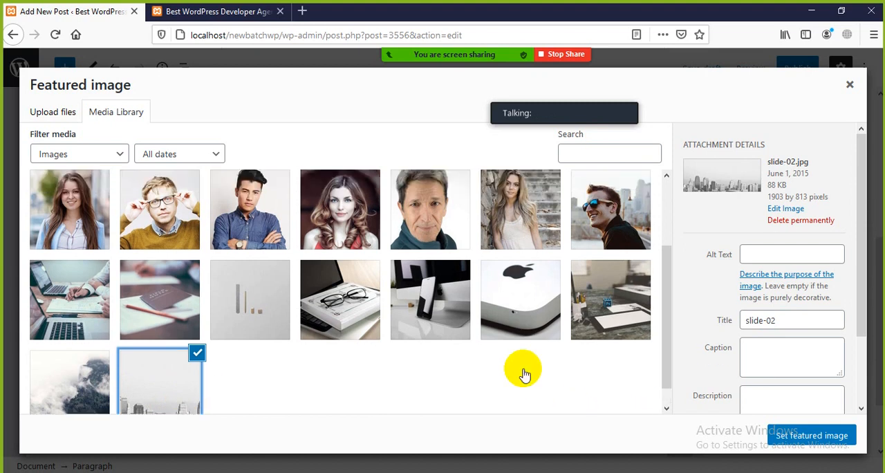
left_click(516, 353)
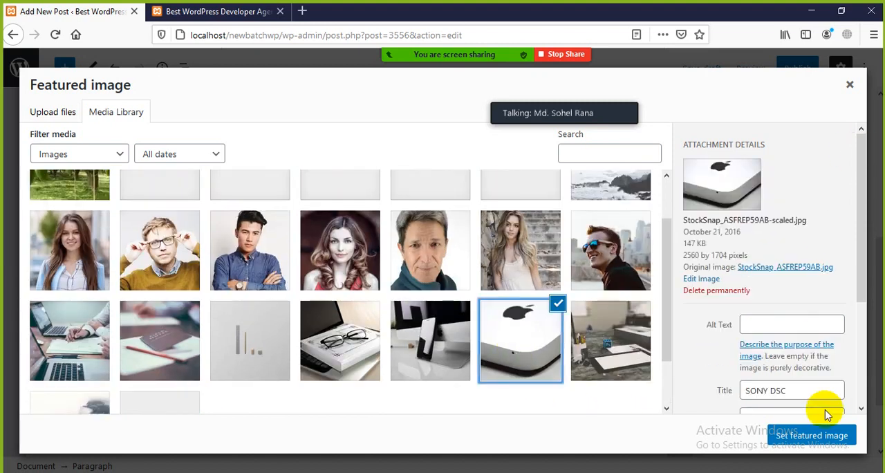
left_click(813, 435)
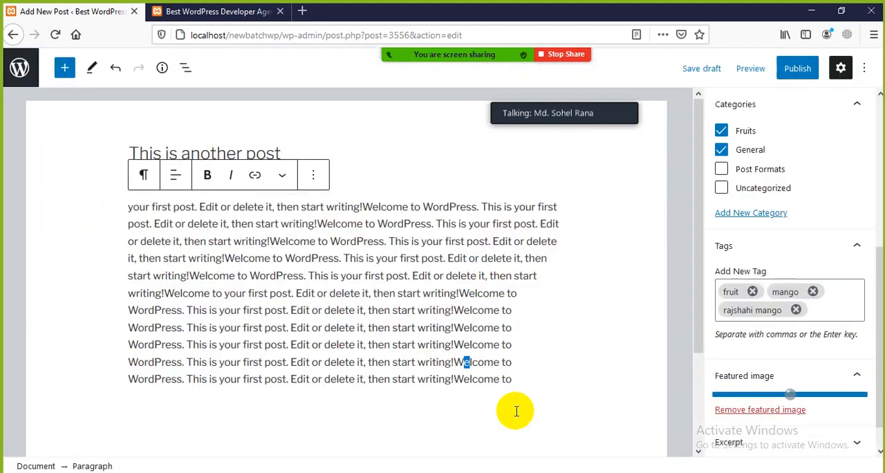
Show the new post's excerpt field and its discussion options in the document settings, collapsing each section again.
scroll(767, 388, "down", 3)
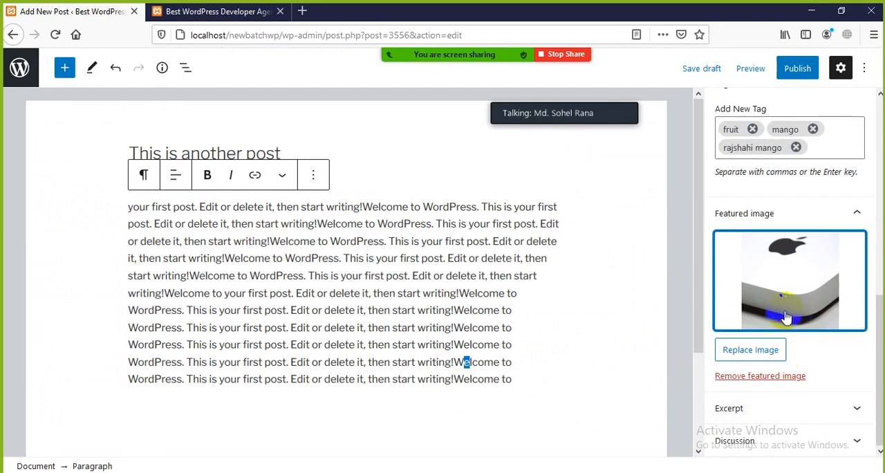
left_click(855, 410)
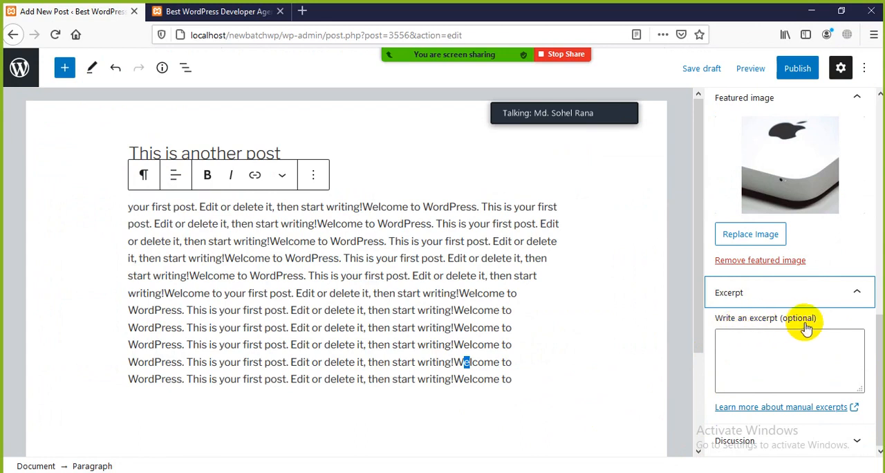
left_click(761, 349)
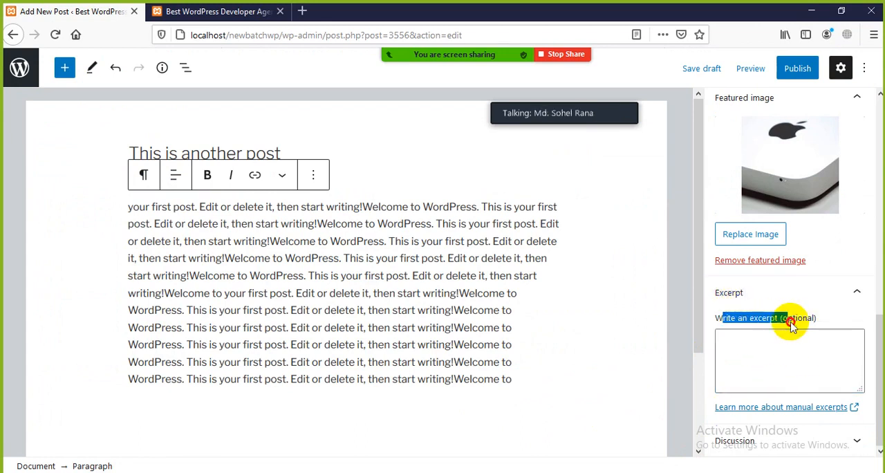
left_click(761, 355)
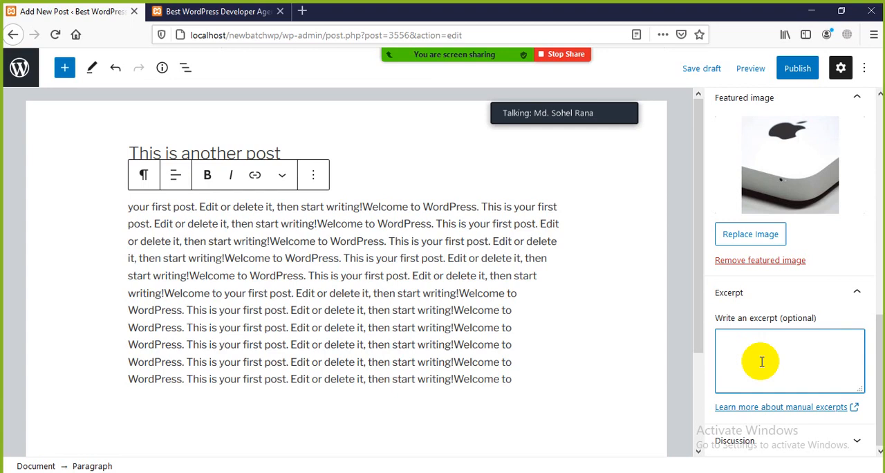
scroll(494, 359, "down", 3)
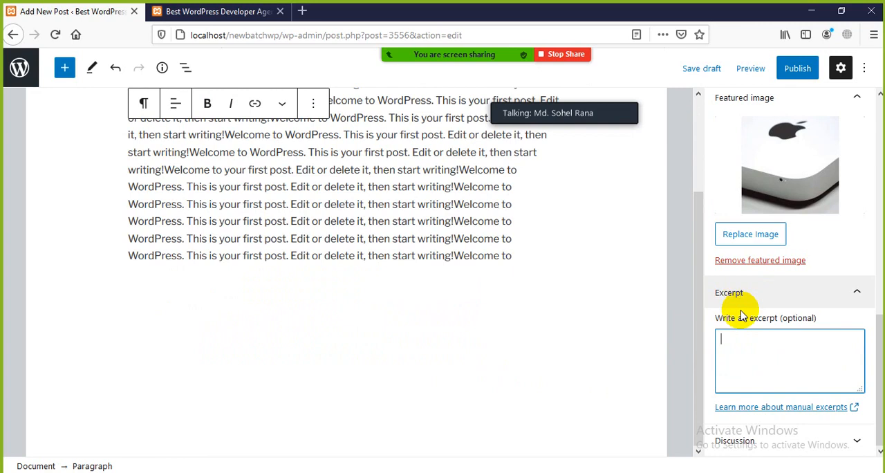
scroll(457, 311, "up", 3)
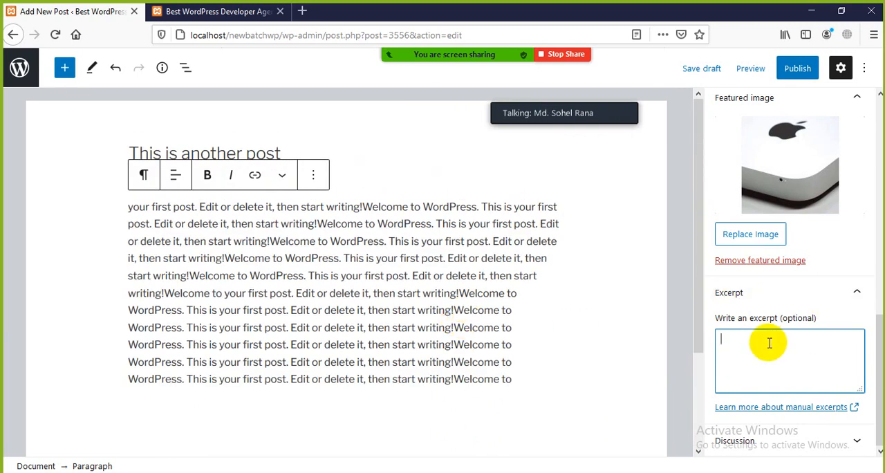
left_click(850, 296)
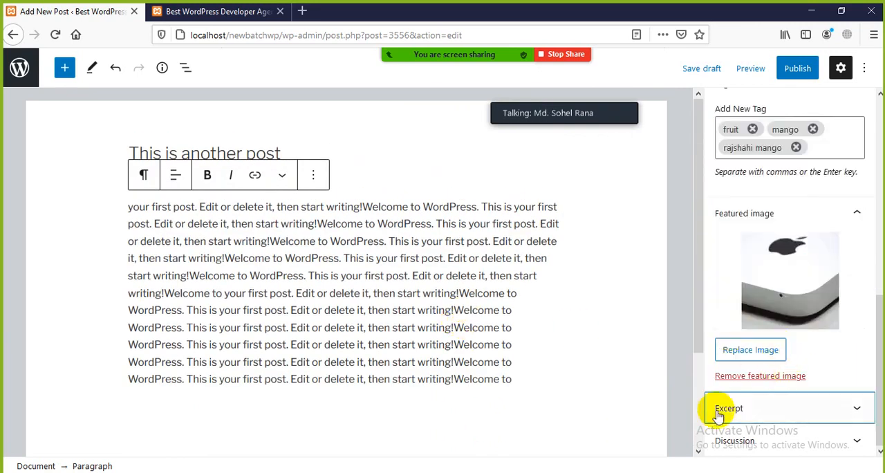
left_click(855, 440)
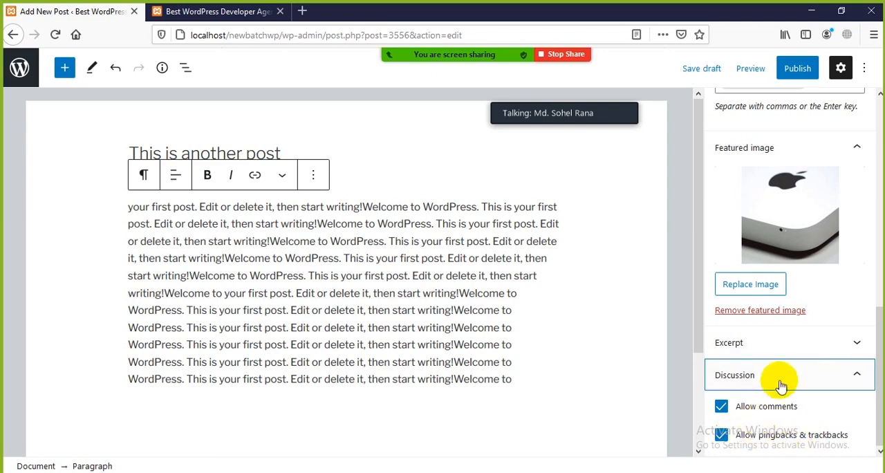
left_click(855, 377)
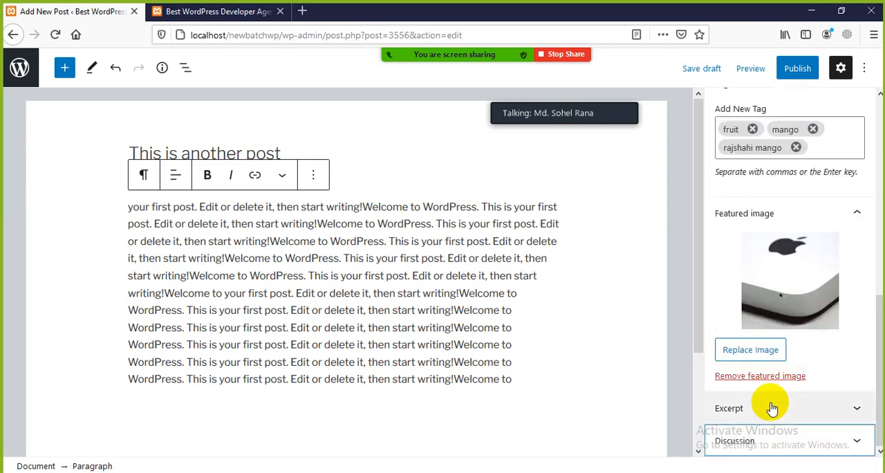
Review the post's tags, categories and visibility settings, and publish the post immediately with public visibility.
scroll(756, 299, "up", 2)
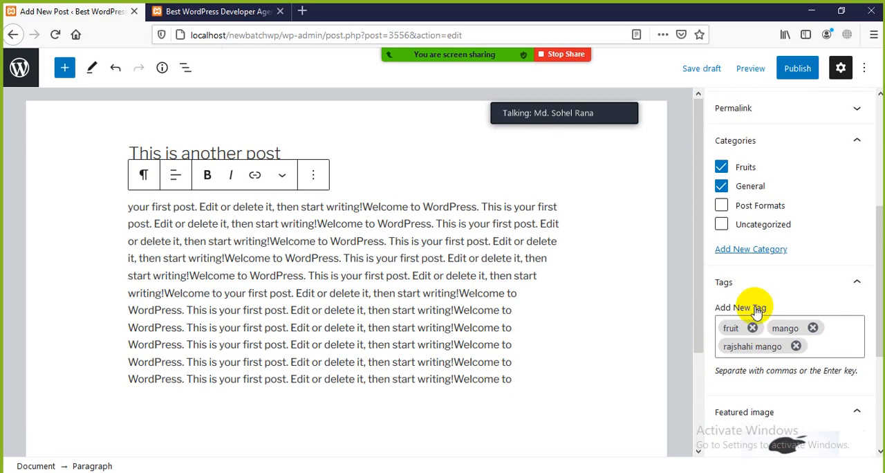
scroll(756, 330, "up", 2)
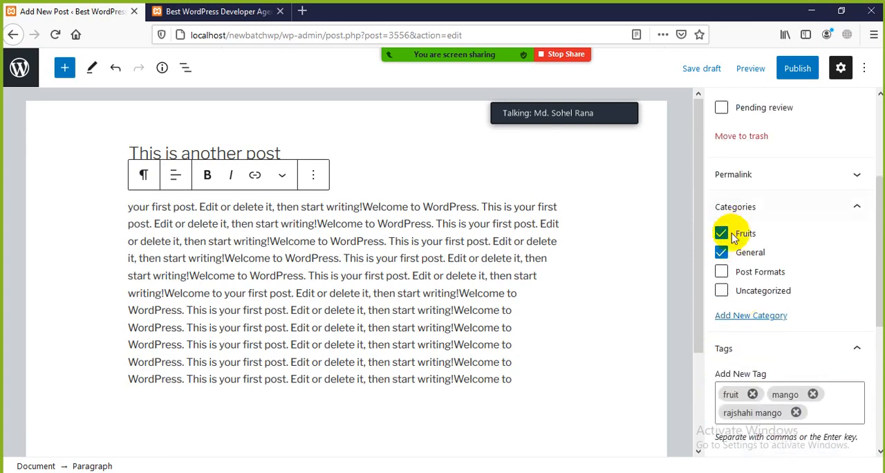
scroll(732, 233, "up", 5)
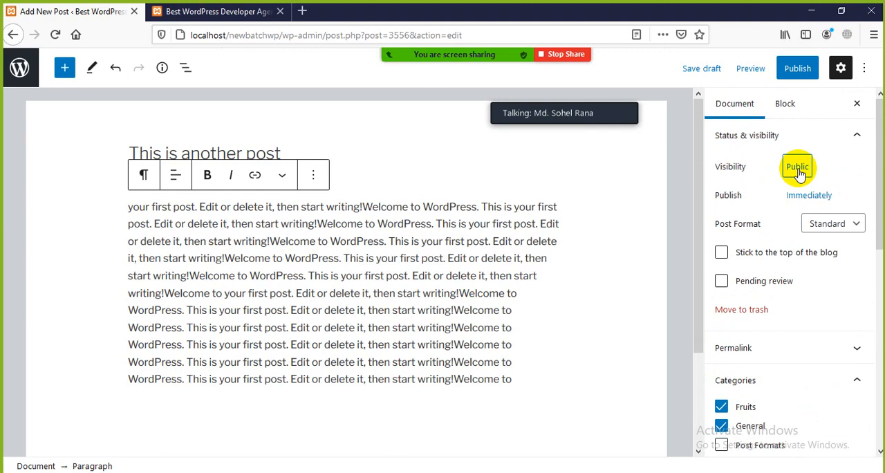
left_click(798, 68)
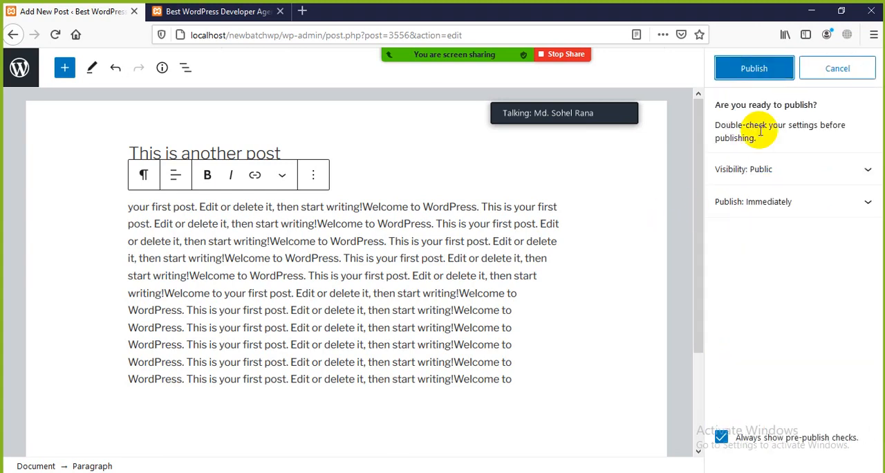
left_click(757, 70)
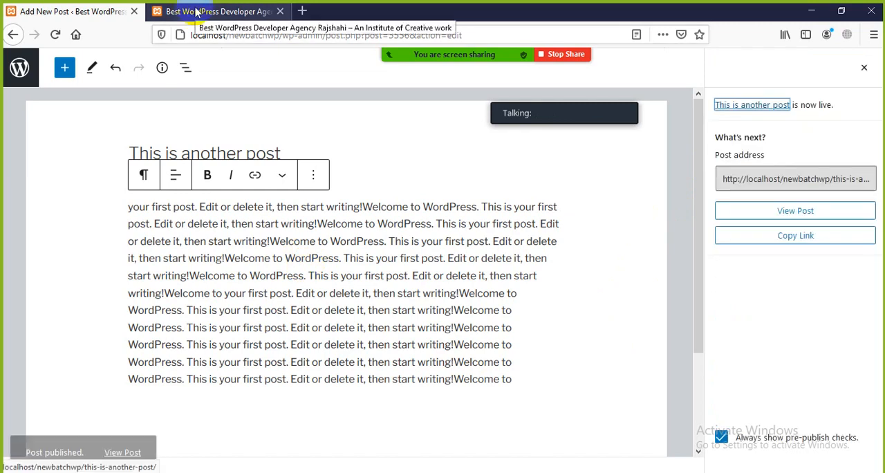
Reload the live Home page and examine the new post's featured image and body text.
left_click(197, 12)
left_click(57, 40)
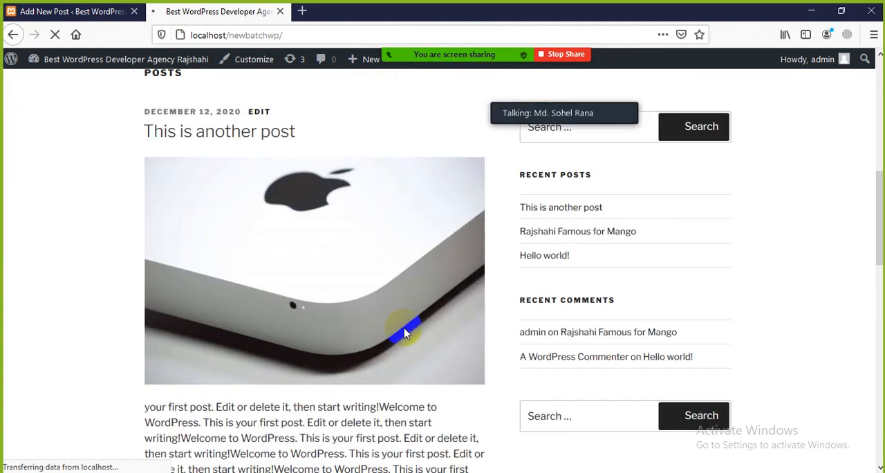
left_click_drag(138, 257, 364, 256)
scroll(349, 313, "down", 3)
scroll(312, 242, "down", 3)
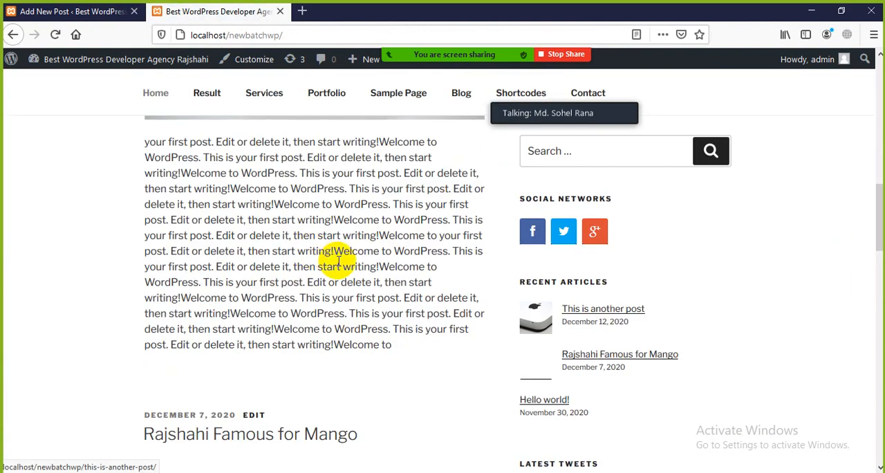
left_click_drag(144, 159, 409, 326)
scroll(373, 343, "down", 1)
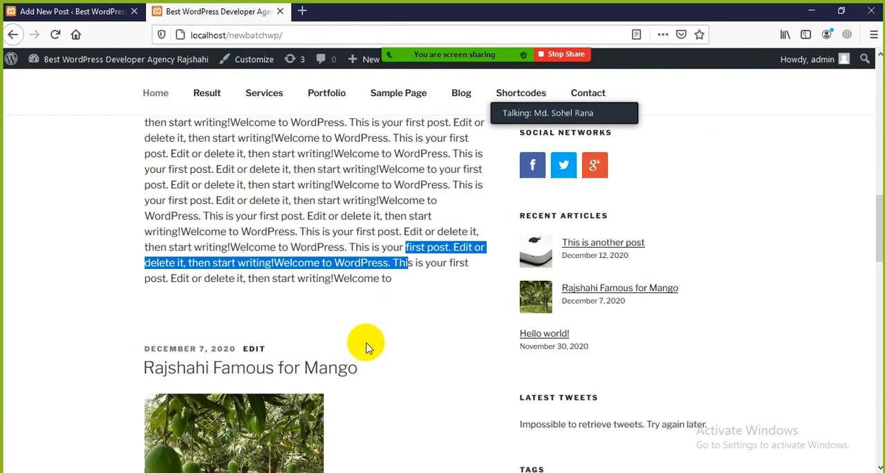
Look over the new post's date, title and picture on the Home page and its position relative to the next post.
scroll(363, 346, "up", 3)
left_click(294, 299)
scroll(302, 310, "up", 4)
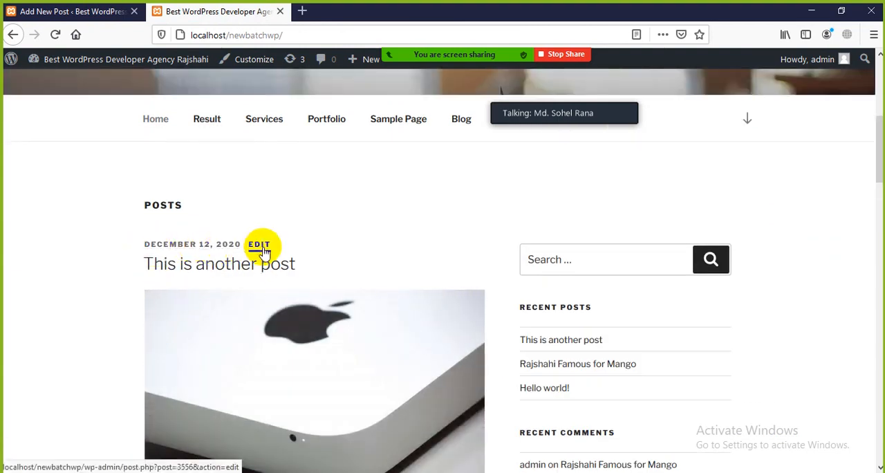
scroll(293, 260, "down", 10)
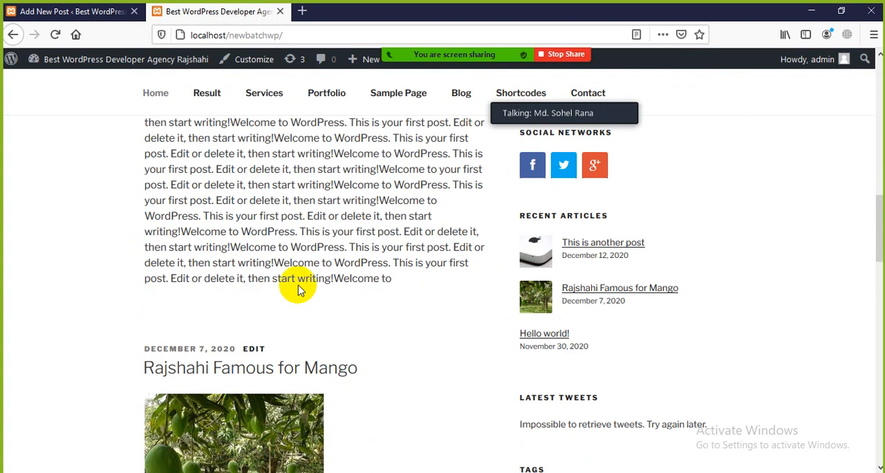
scroll(299, 291, "up", 10)
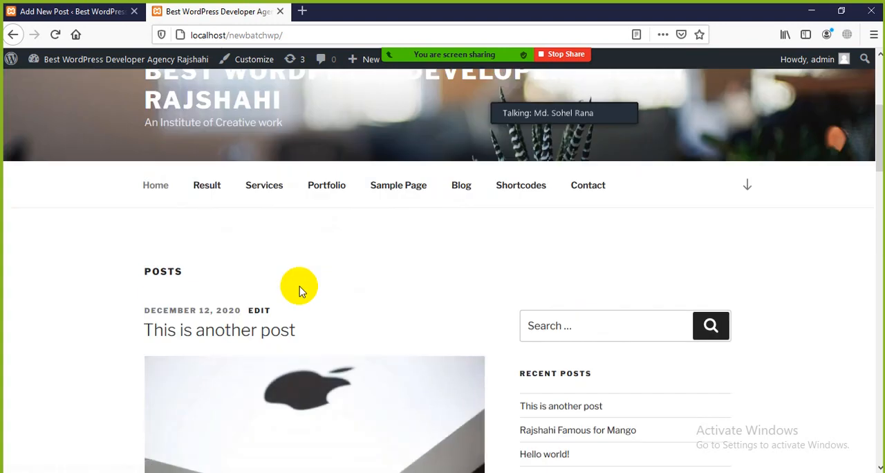
left_click_drag(322, 311, 29, 297)
left_click(8, 298)
scroll(318, 304, "down", 2)
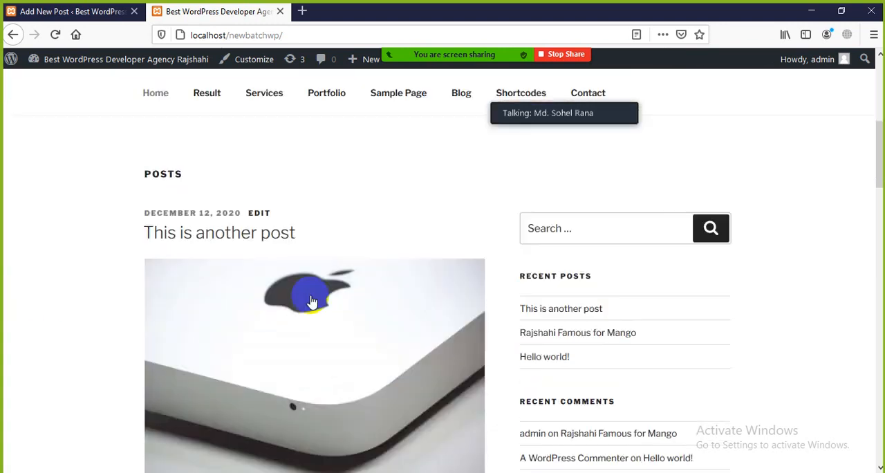
scroll(310, 298, "up", 2)
Leave the post editor and open the refreshed list of all posts in the WordPress admin area.
left_click(47, 12)
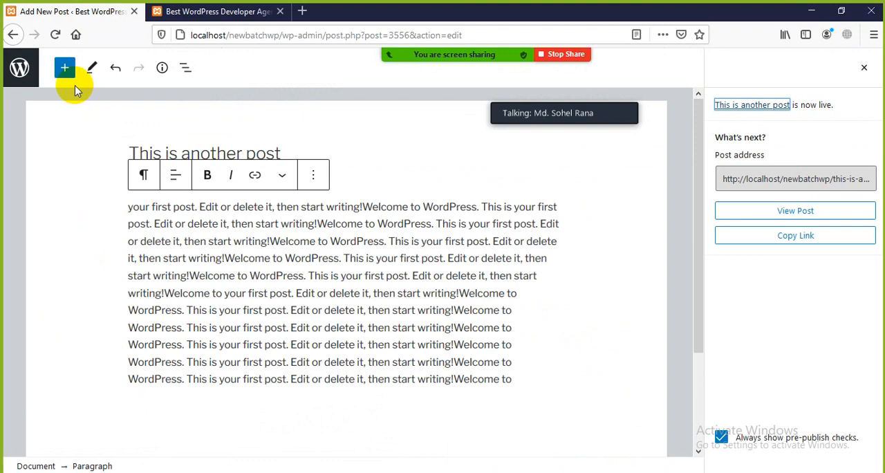
left_click(12, 35)
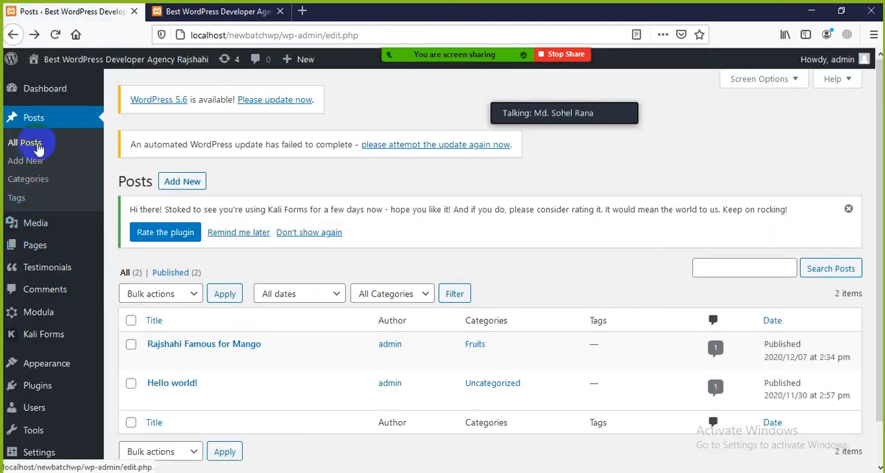
left_click(25, 145)
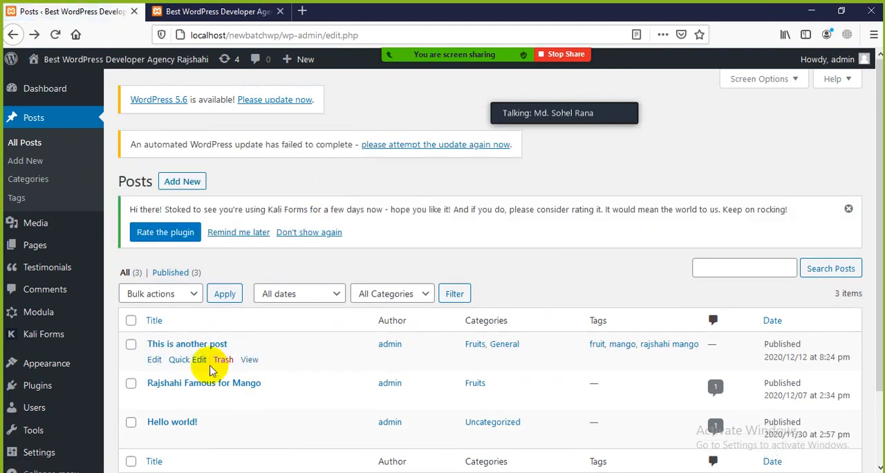
scroll(228, 231, "down", 1)
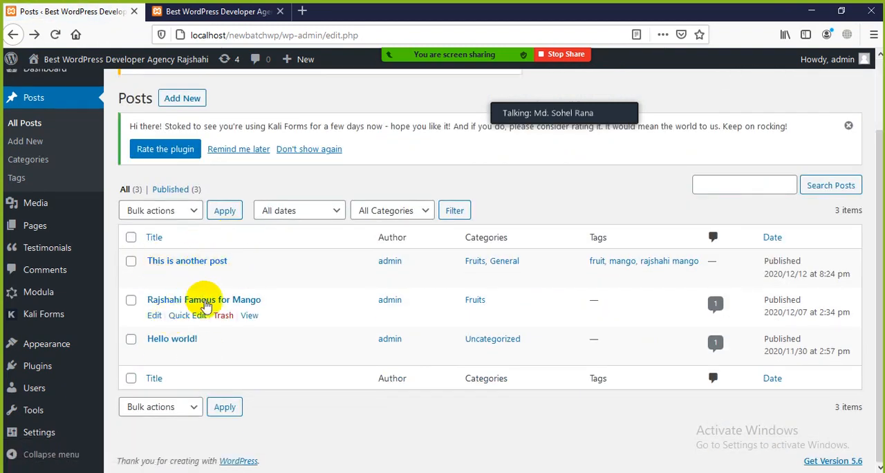
Compare the list of posts with the posts displayed on the live Home page.
left_click(235, 11)
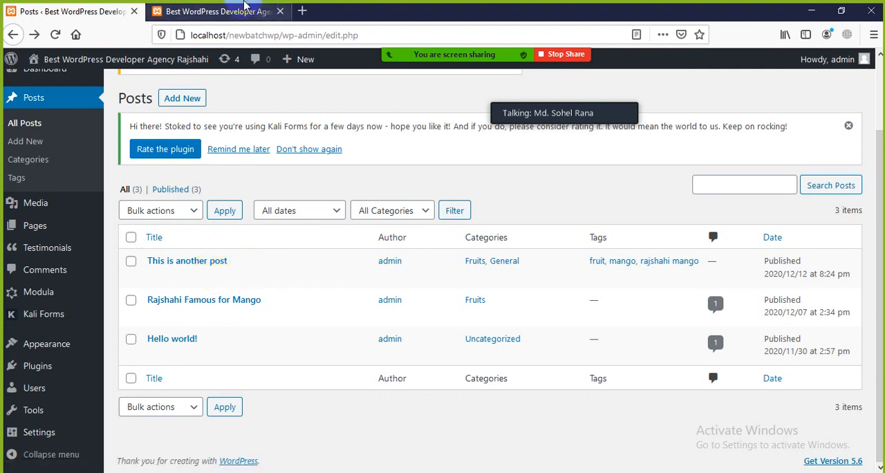
scroll(311, 204, "down", 15)
scroll(300, 259, "up", 14)
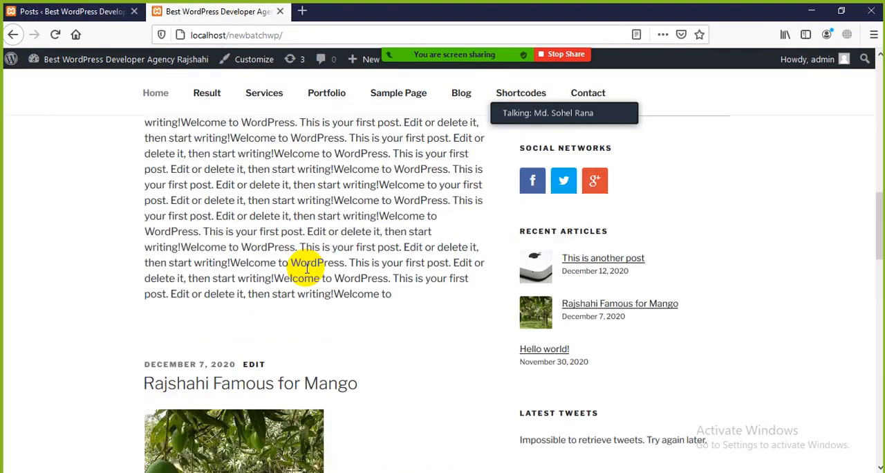
scroll(300, 259, "up", 4)
Return to the admin posts list and examine the author and categories of "This is another post".
left_click(118, 11)
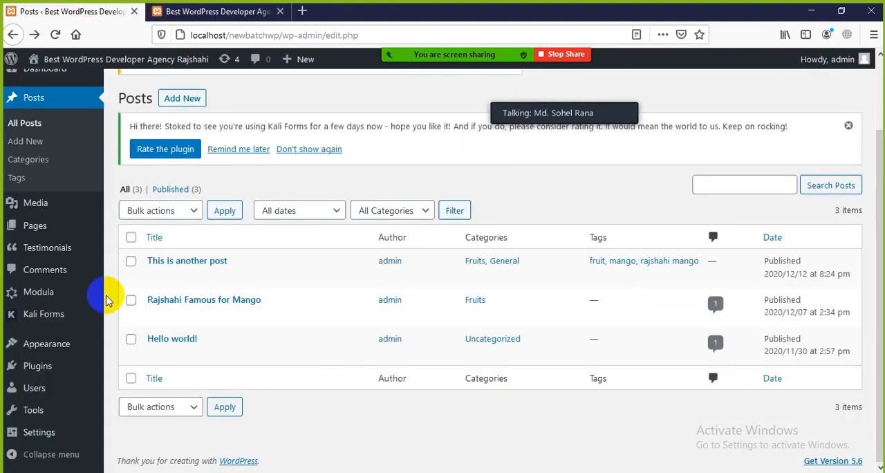
mouse_move(31, 305)
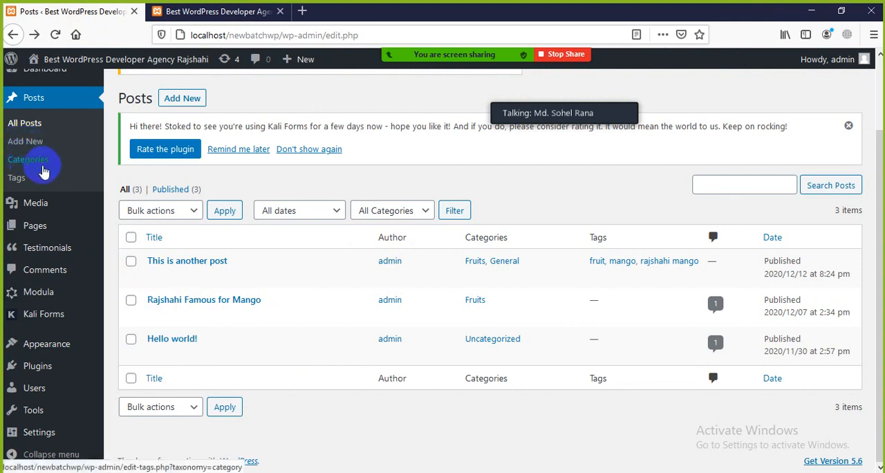
scroll(41, 169, "up", 3)
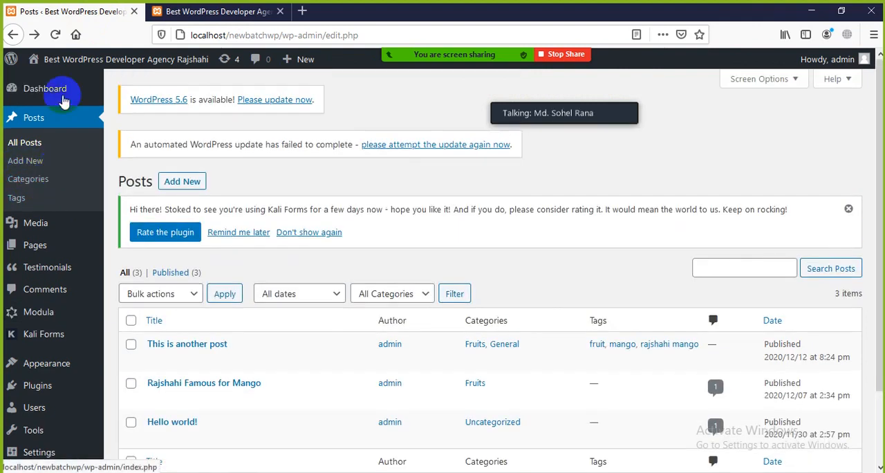
scroll(354, 210, "down", 3)
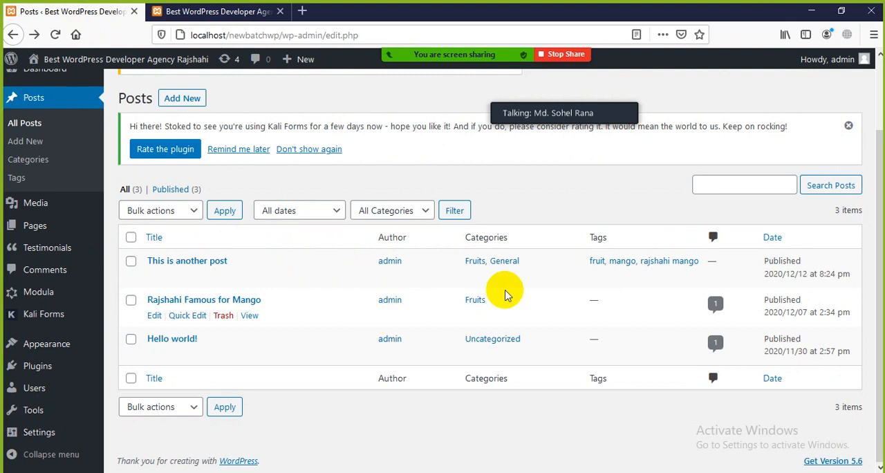
double_click(385, 261)
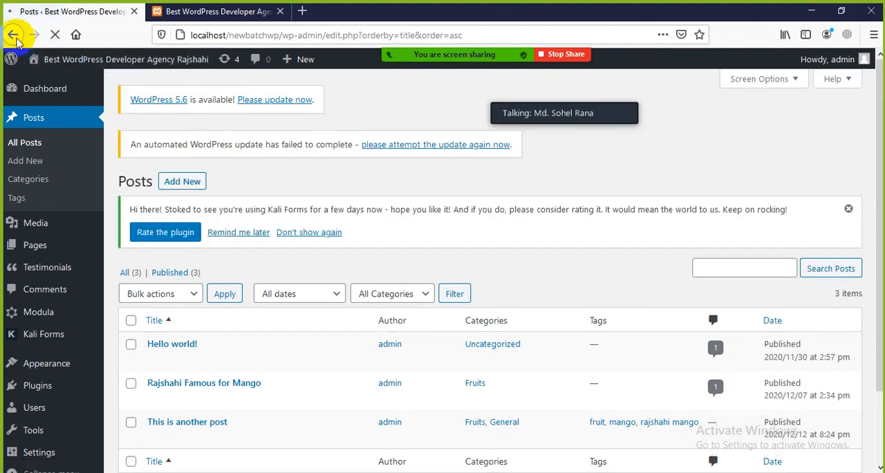
left_click(15, 38)
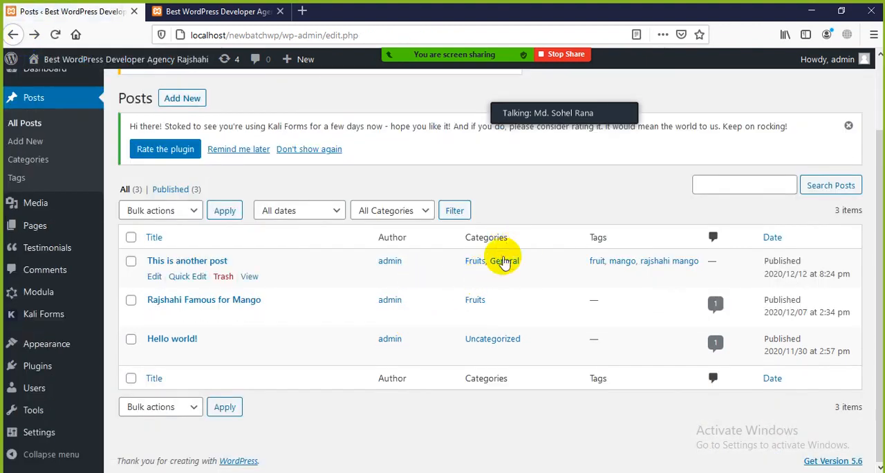
left_click_drag(531, 267, 468, 266)
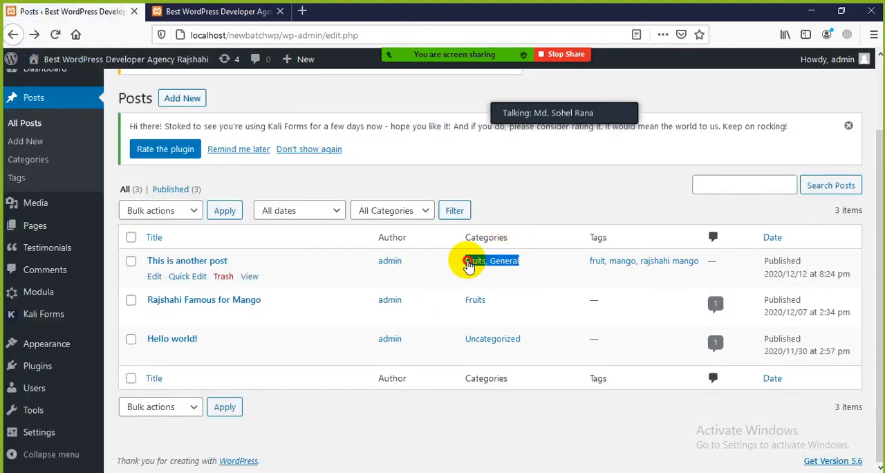
left_click(579, 173)
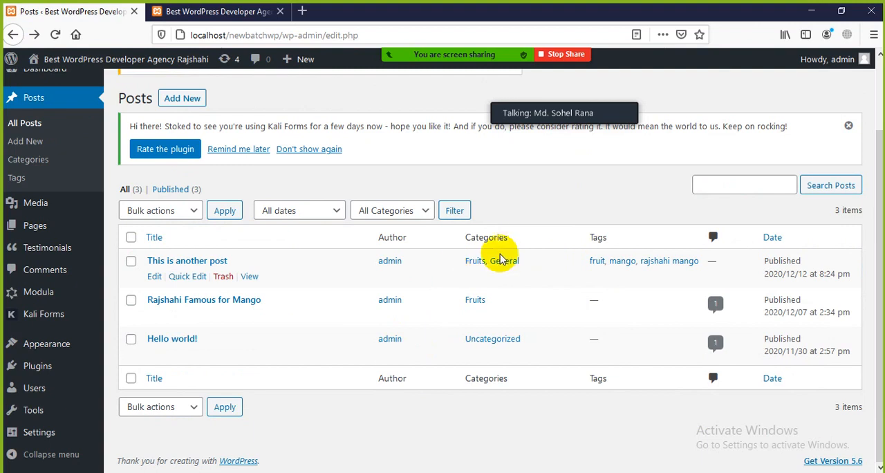
Look over the posts and their details on the live Home page for comparison with the admin posts list.
left_click(239, 12)
scroll(297, 381, "down", 4)
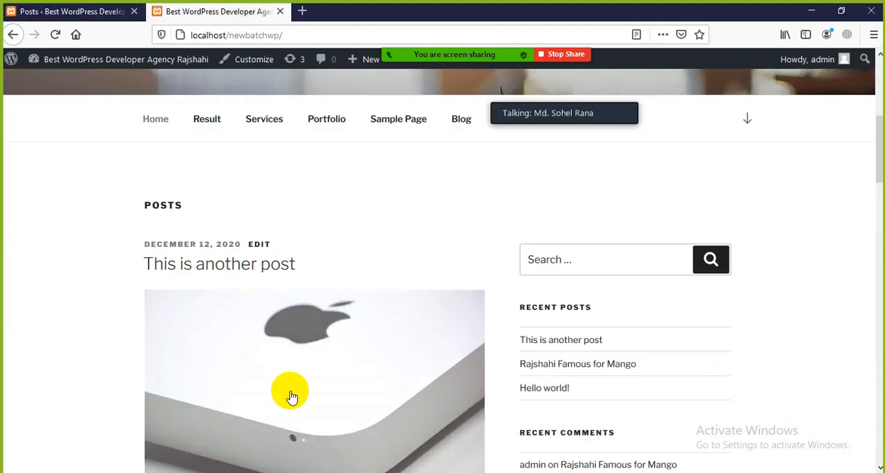
scroll(277, 270, "down", 4)
scroll(289, 287, "down", 4)
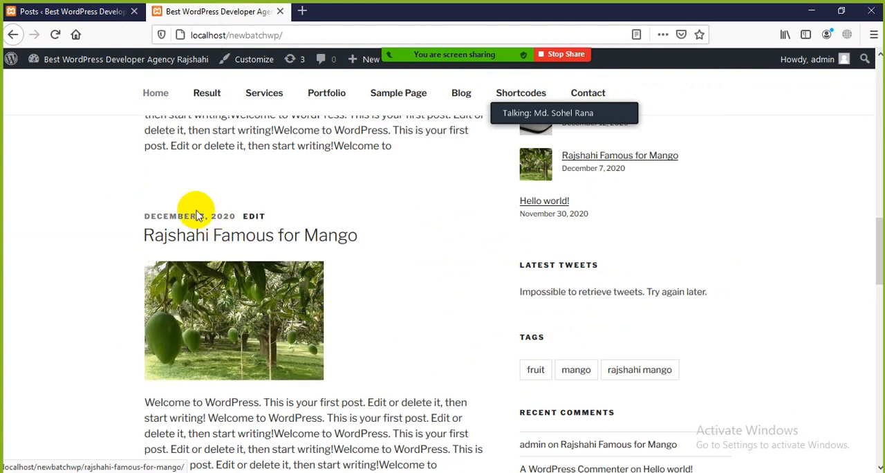
Activate the Twenty Twenty theme from the installed themes in the WordPress admin area.
left_click(69, 12)
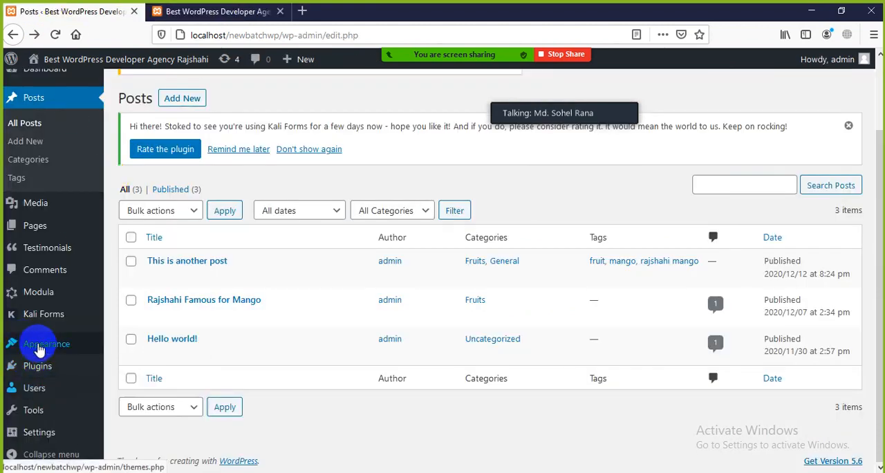
mouse_move(39, 345)
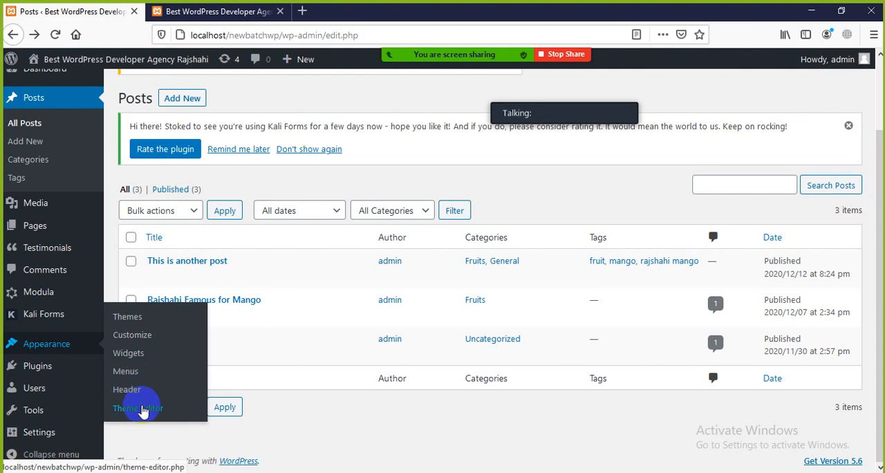
left_click(128, 320)
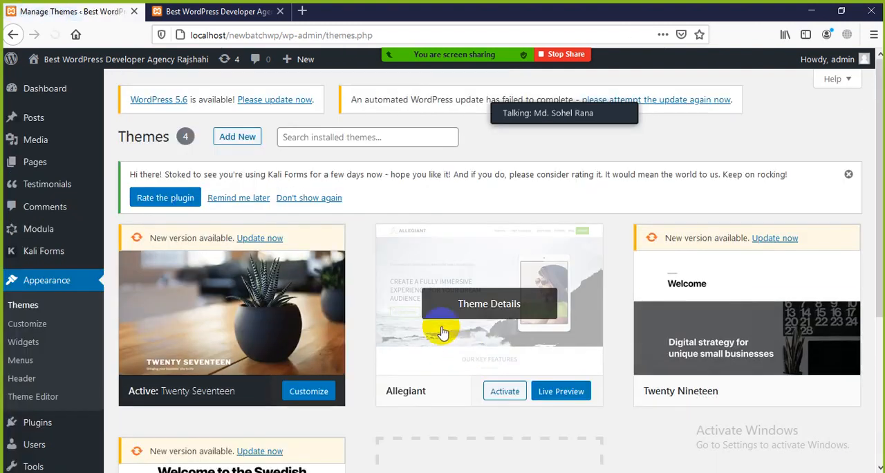
scroll(436, 329, "down", 5)
scroll(346, 332, "down", 1)
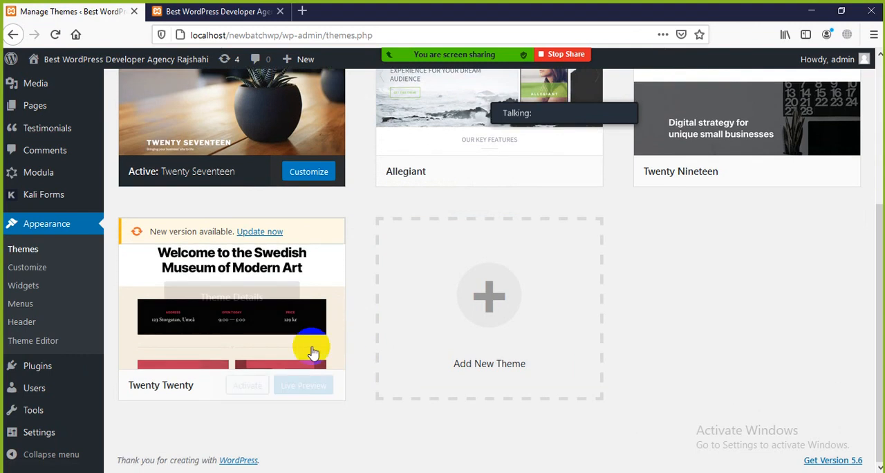
left_click(244, 385)
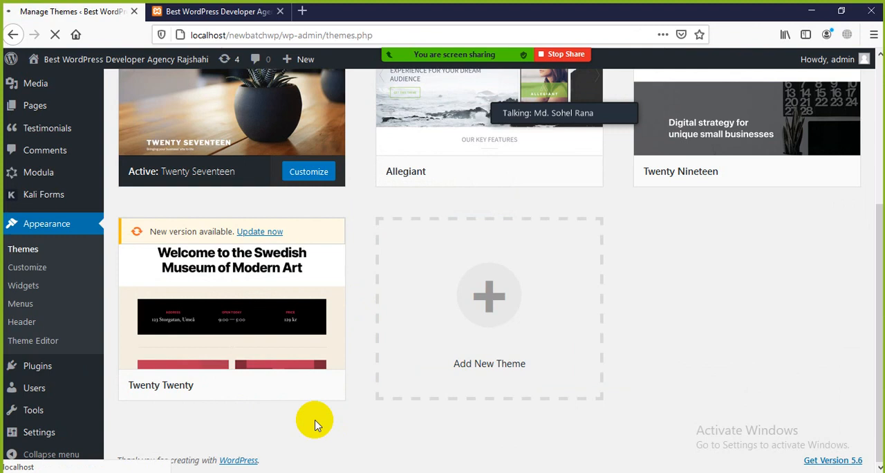
scroll(211, 371, "down", 3)
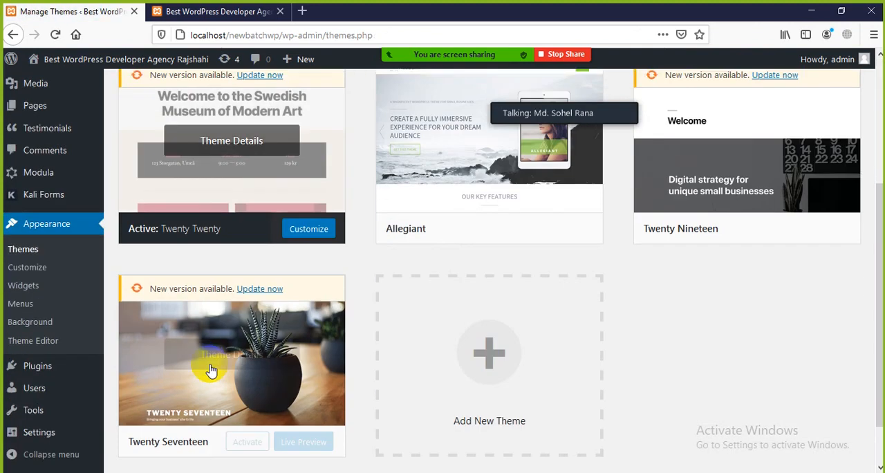
Reload the live Home page and examine the categories, author, date, comments and tags of "This is another post".
left_click(253, 14)
left_click(55, 33)
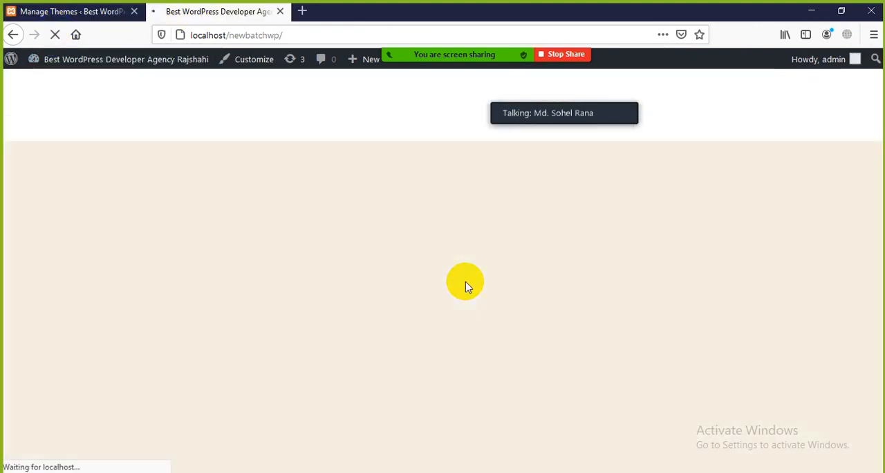
scroll(464, 285, "up", 15)
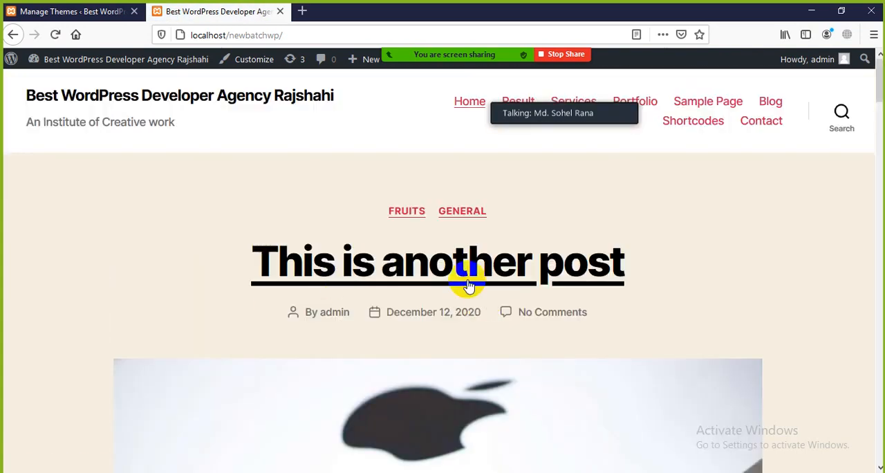
scroll(635, 279, "down", 15)
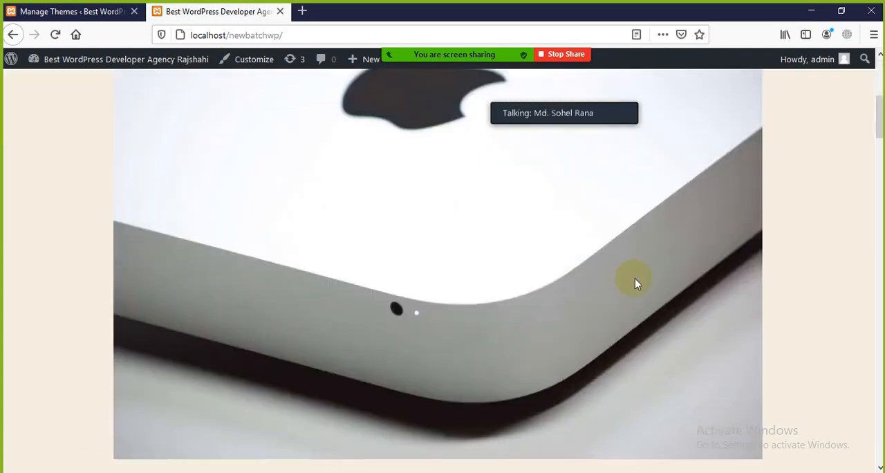
scroll(580, 365, "up", 15)
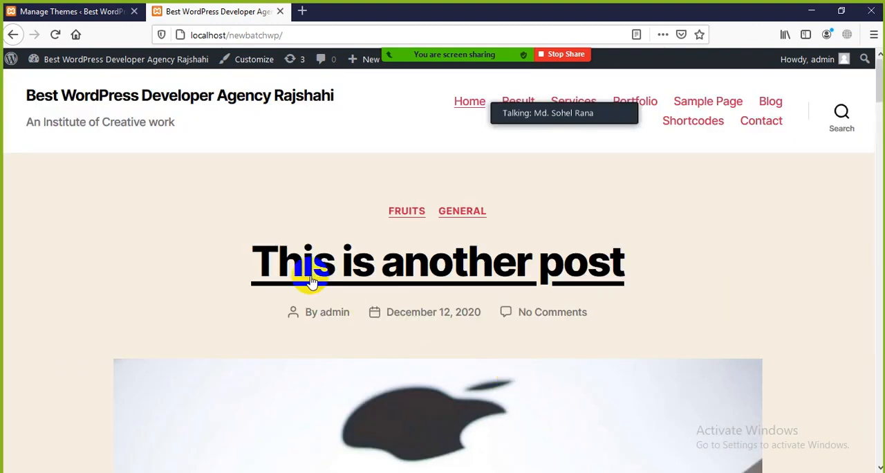
scroll(604, 263, "down", 1)
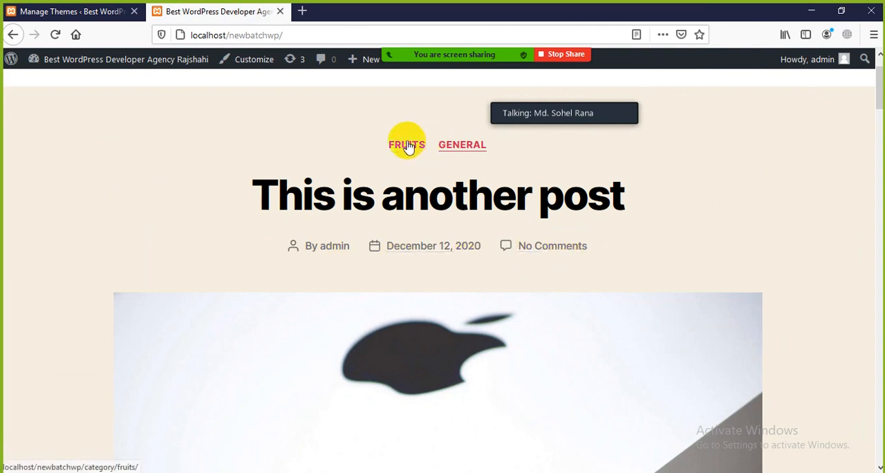
scroll(482, 233, "up", 1)
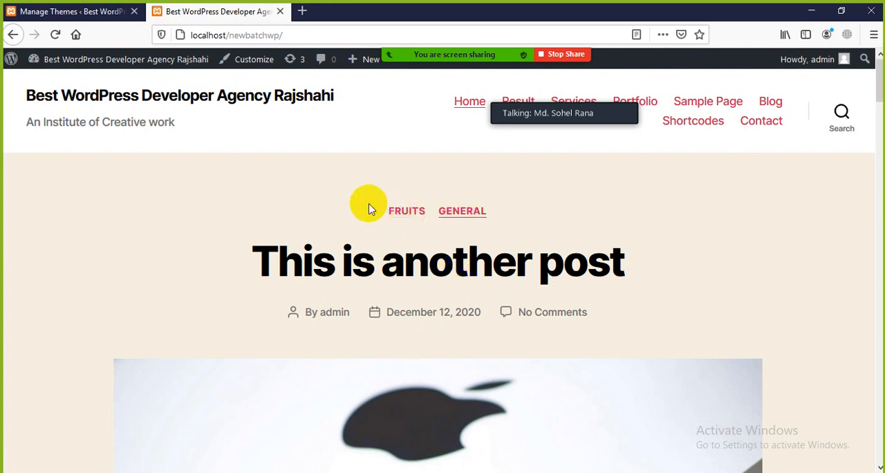
scroll(388, 256, "down", 20)
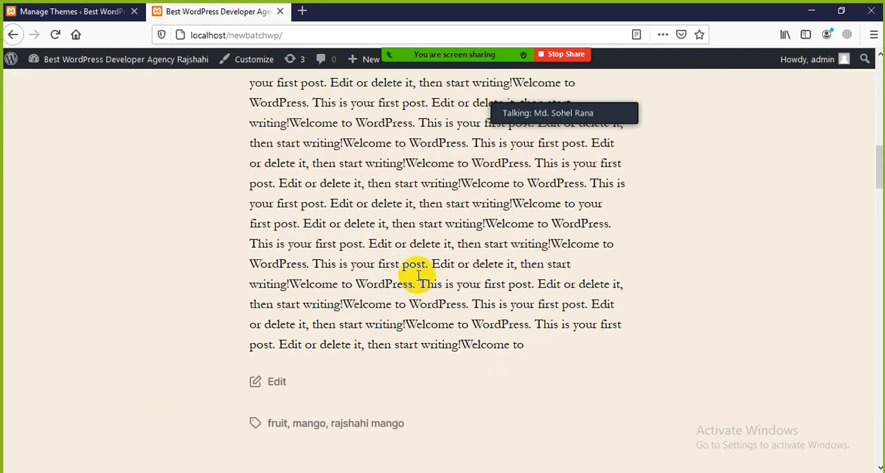
scroll(435, 270, "down", 10)
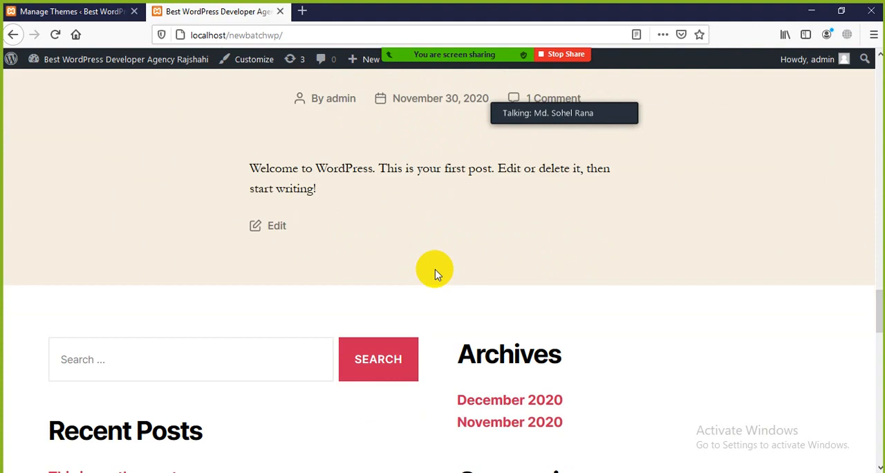
Open the Fruits category archive from the post's category link and look through the posts filed under it.
scroll(412, 273, "up", 13)
scroll(410, 273, "up", 15)
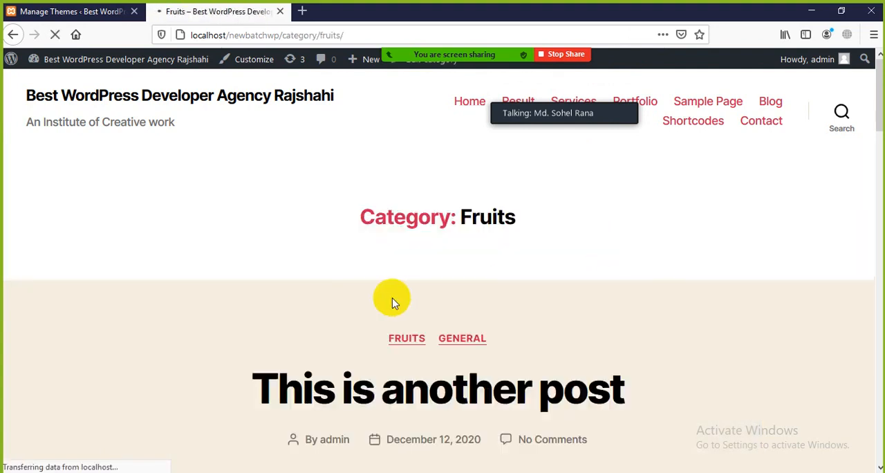
scroll(392, 299, "down", 3)
scroll(400, 250, "down", 2)
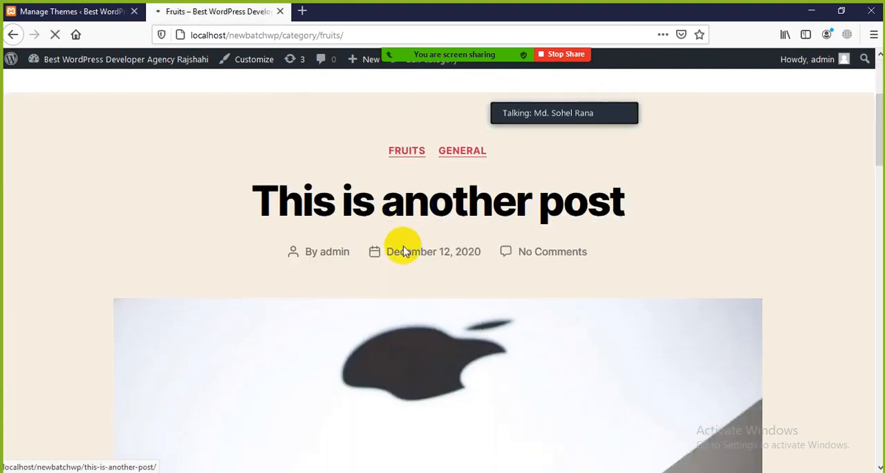
scroll(508, 258, "down", 12)
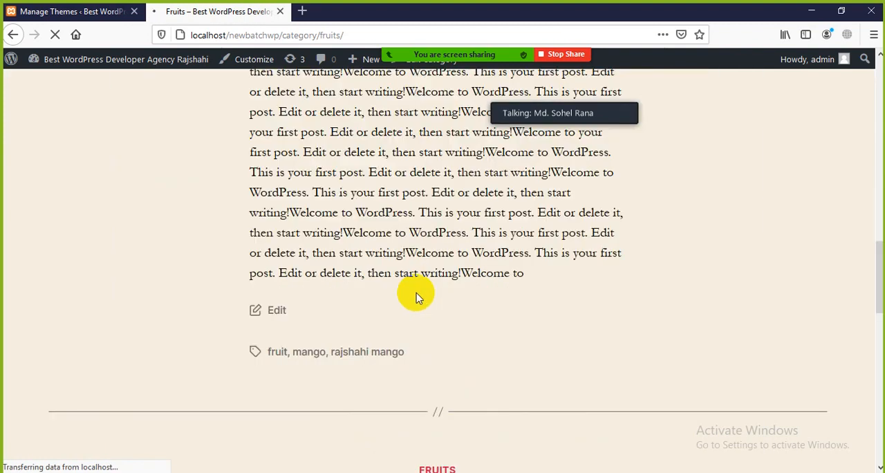
scroll(259, 330, "down", 3)
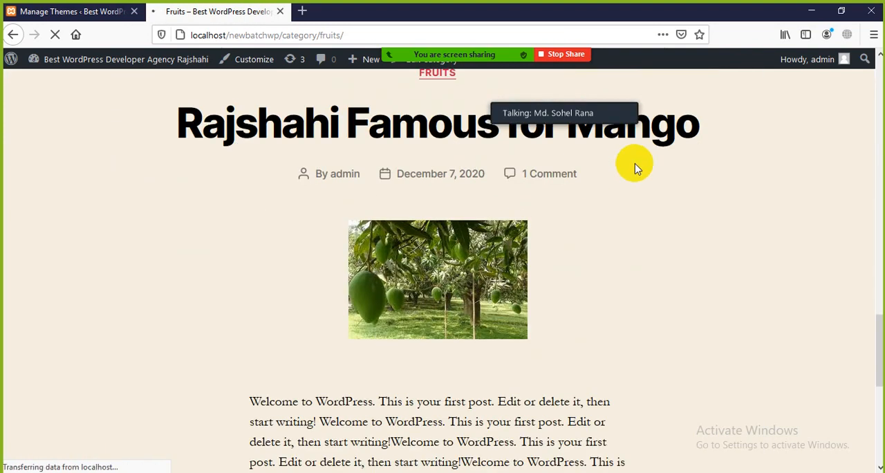
scroll(422, 267, "down", 6)
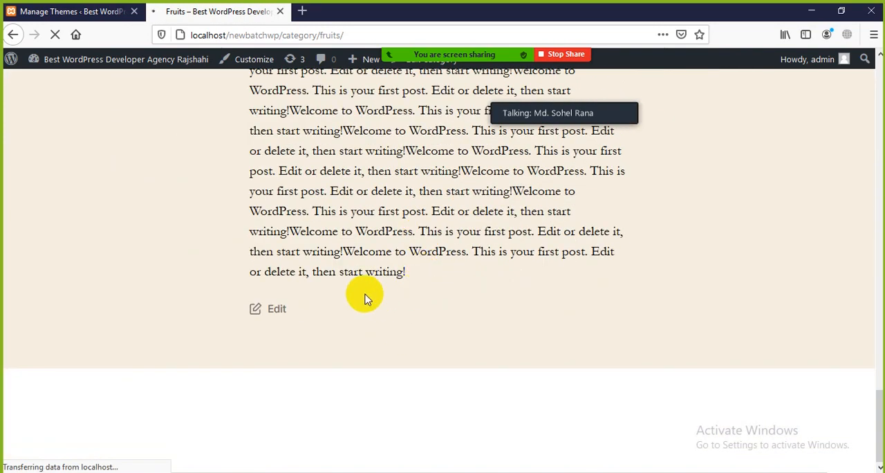
scroll(364, 296, "down", 9)
key("Home")
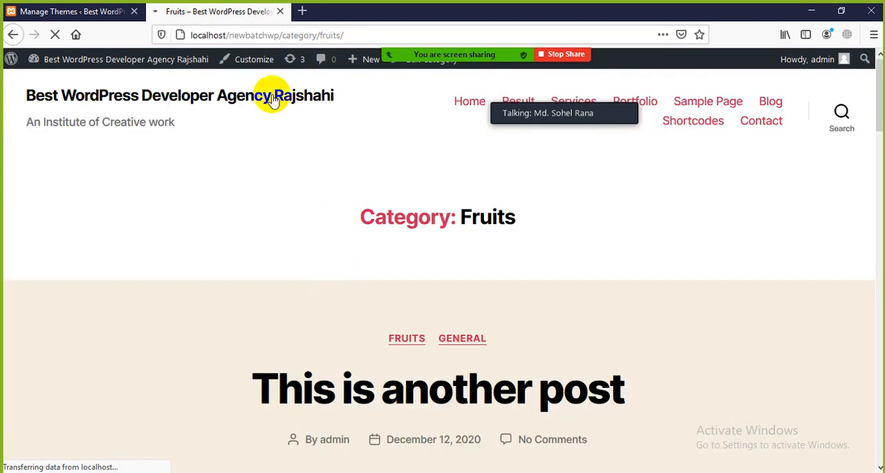
Close the live site's tab and open the post Categories page in the WordPress admin area.
left_click(279, 13)
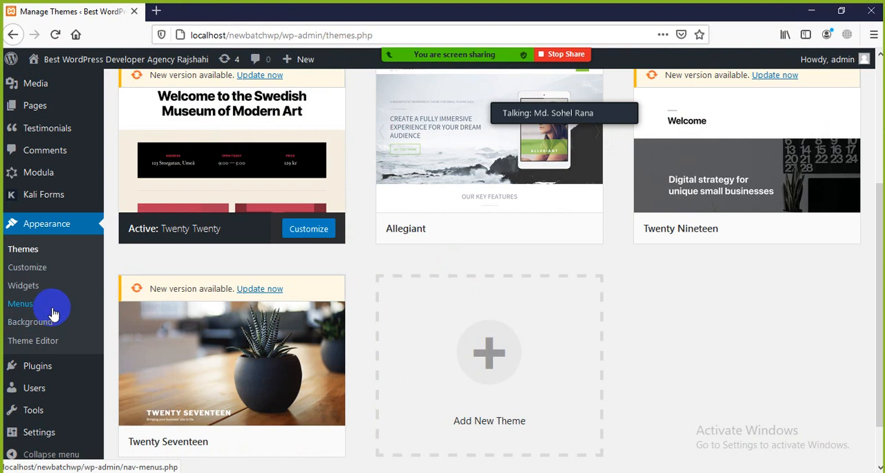
scroll(59, 184, "up", 5)
mouse_move(62, 244)
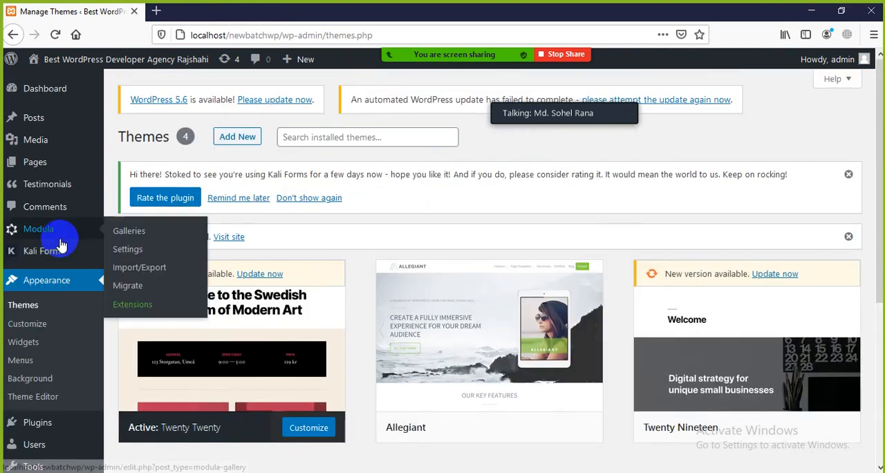
scroll(62, 265, "down", 2)
scroll(60, 258, "up", 2)
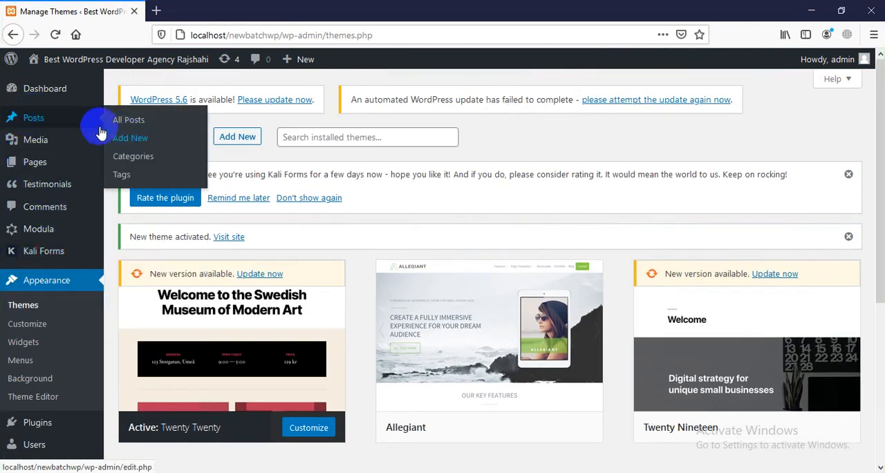
left_click(31, 120)
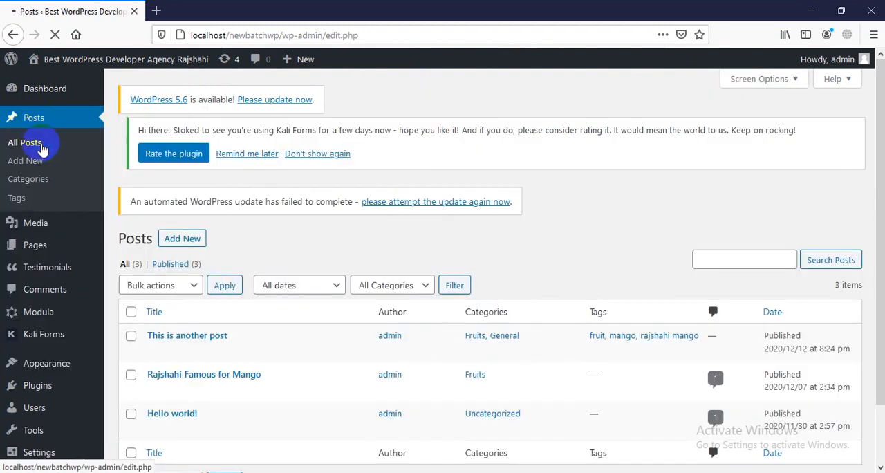
left_click(20, 185)
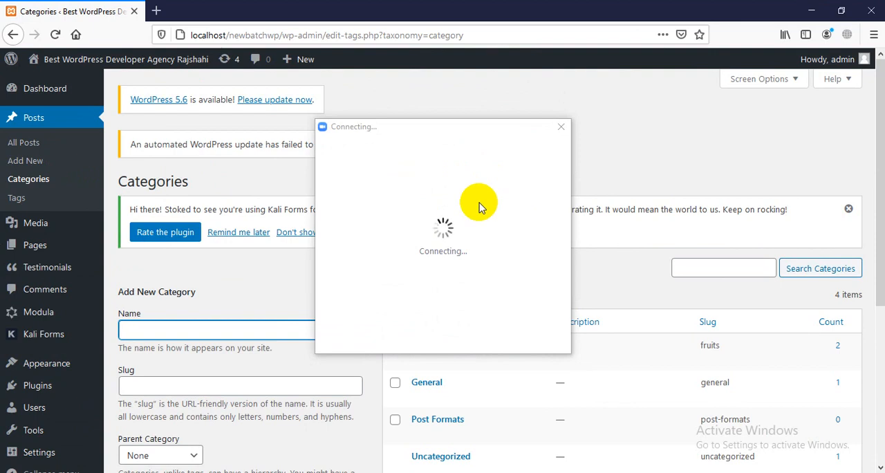
Check the reconnecting Zoom meeting full screen, and minimize the Zoom windows to return to the Categories page.
left_click_drag(455, 130, 667, 94)
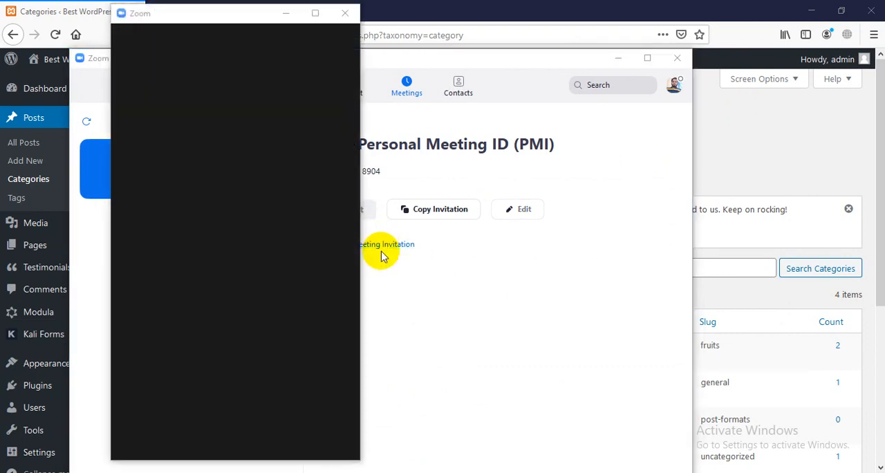
left_click(312, 14)
left_click(391, 209)
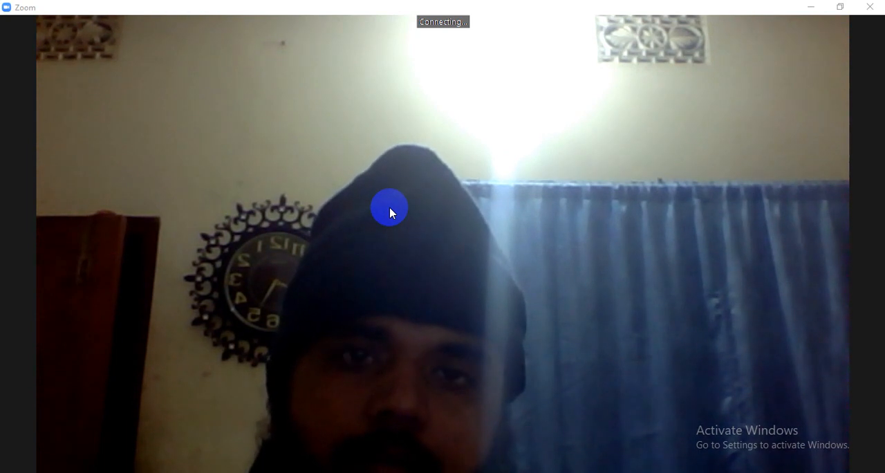
left_click(814, 10)
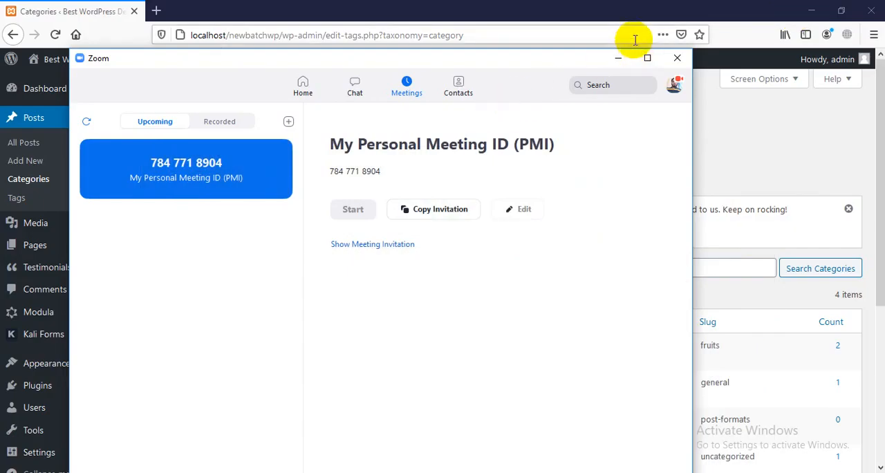
left_click(622, 60)
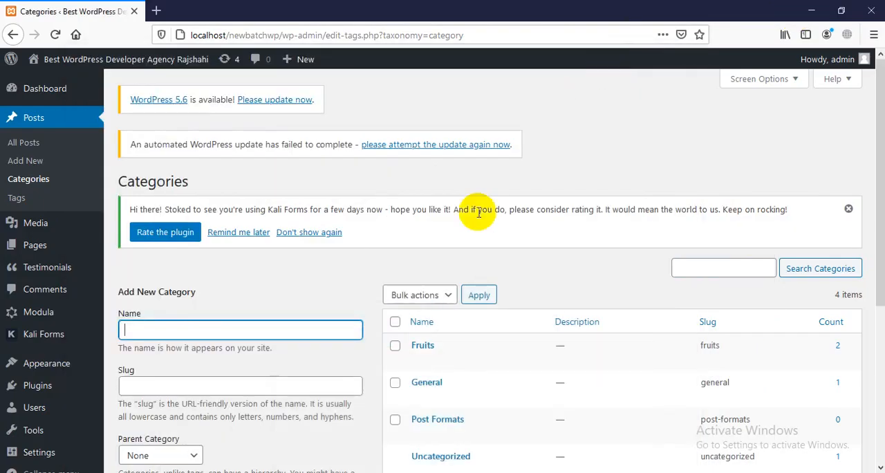
Test the internet connection with a web search for "gffdg" in a new tab, and close that tab.
left_click(157, 11)
type("gf")
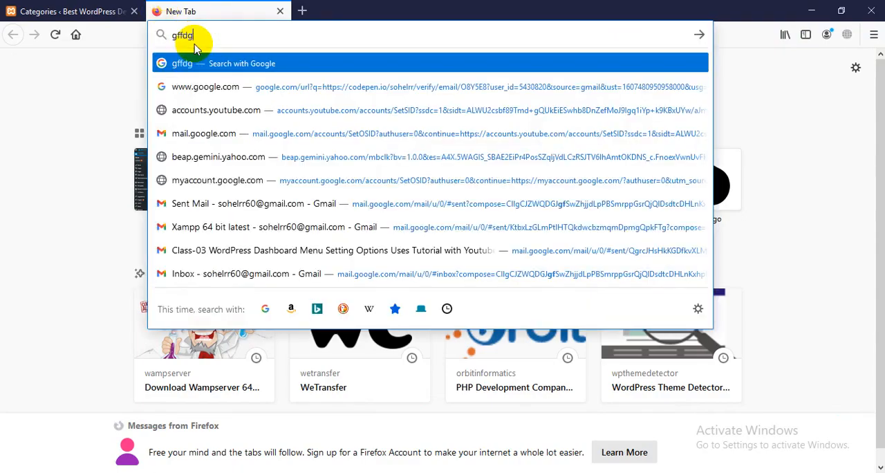
type("fdg")
key("Return")
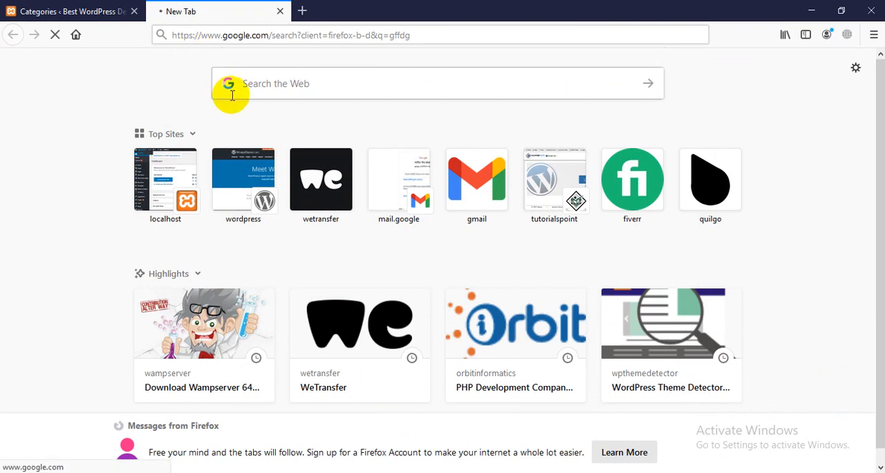
left_click(281, 12)
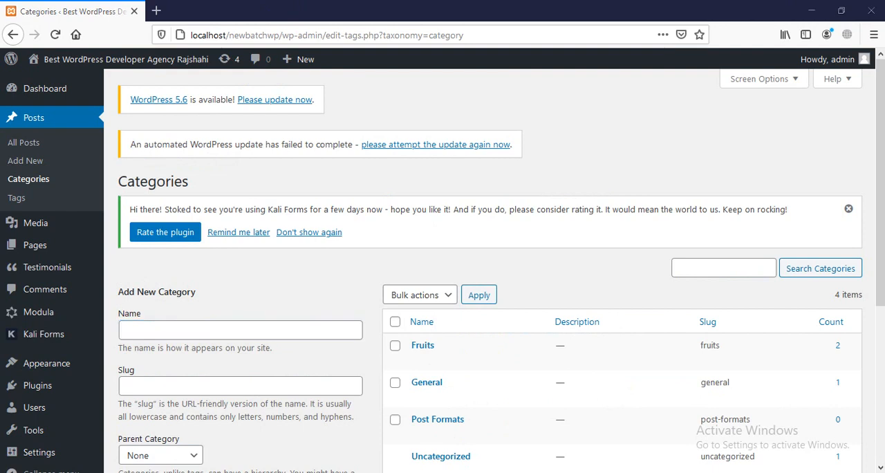
Check the Zoom meeting's connection status, and minimize the meeting and browser windows to show the desktop.
left_click(524, 452)
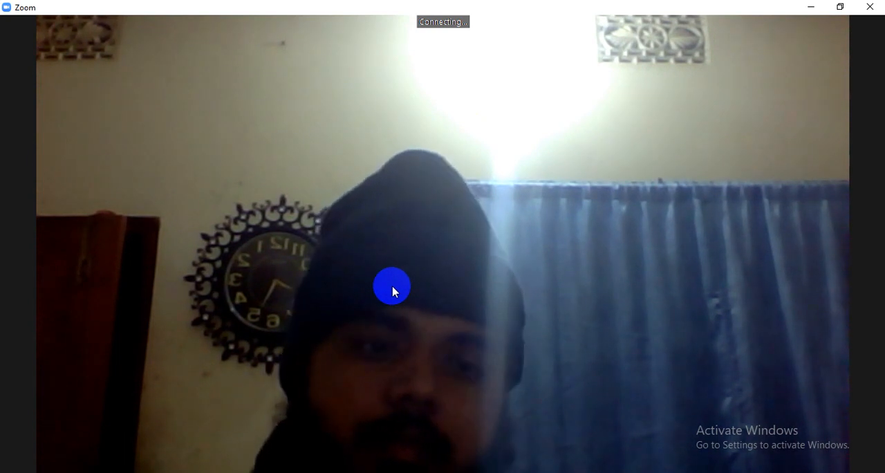
left_click(807, 7)
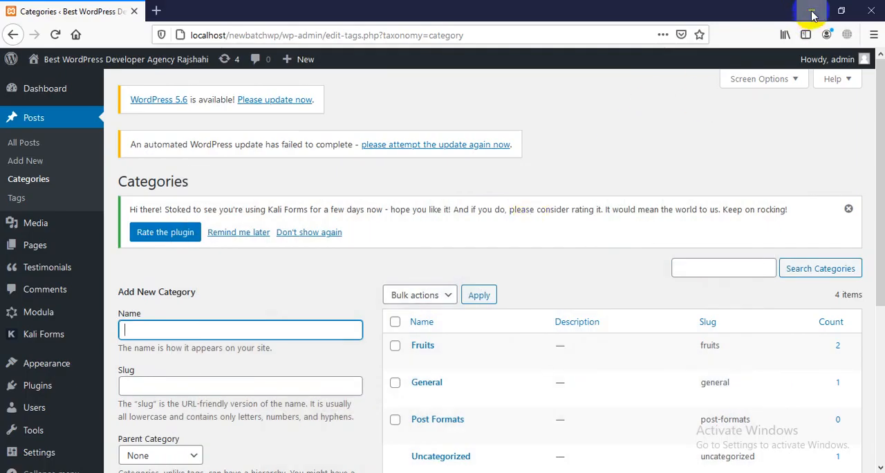
left_click(811, 9)
left_click(812, 12)
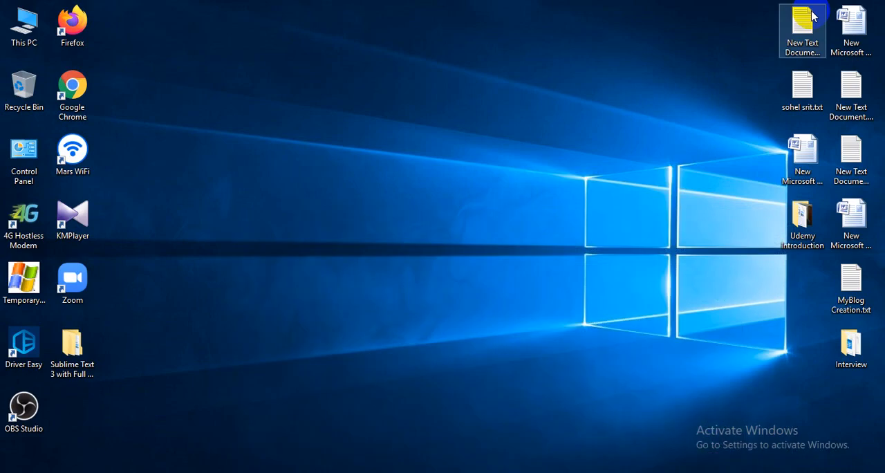
right_click(399, 132)
left_click(426, 161)
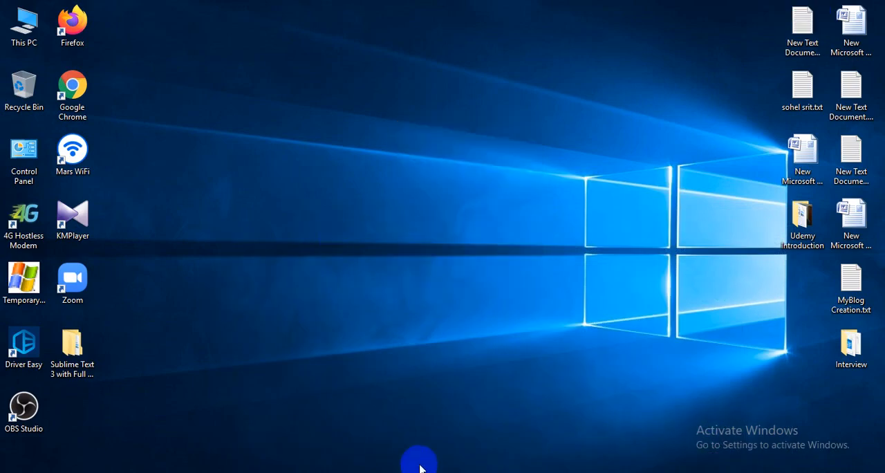
Open the 4G Hostless Modem status page to check the internet connection alongside the Zoom meeting, and close the modem page.
left_click(31, 231)
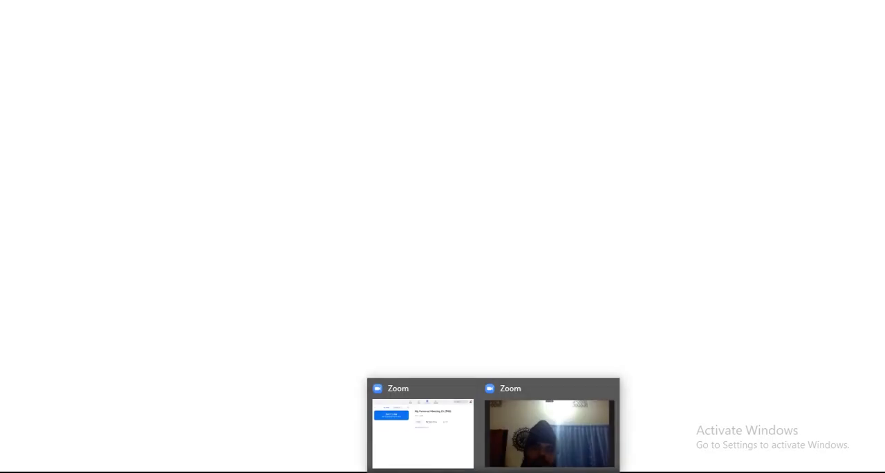
left_click(553, 434)
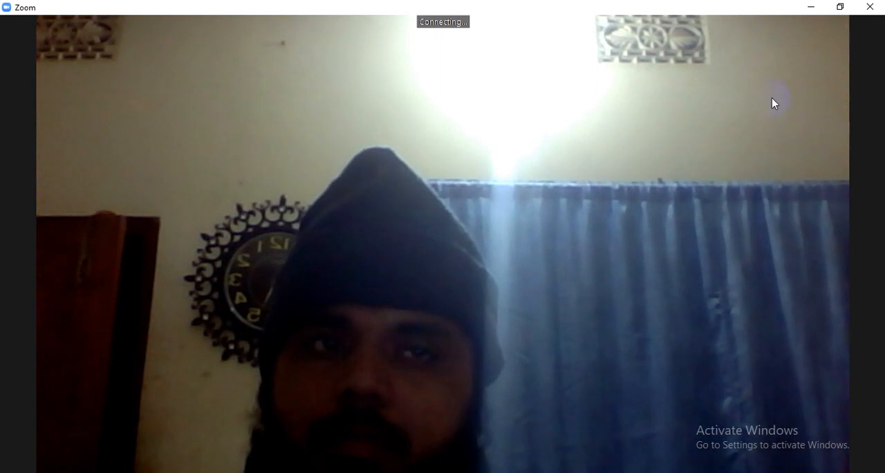
left_click(812, 7)
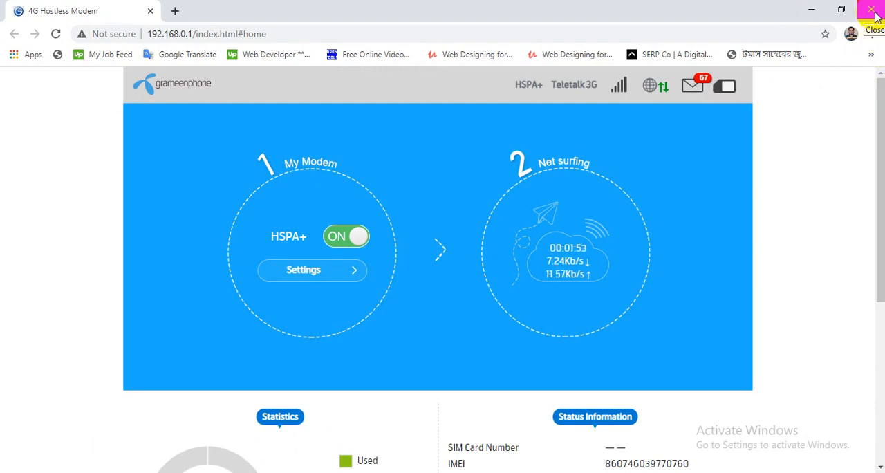
left_click(873, 11)
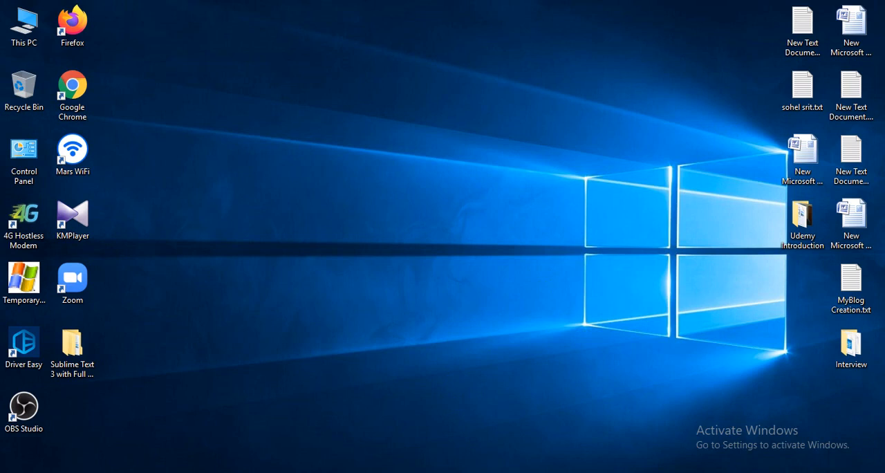
Bring the Zoom meeting window back and check its connection status, dismissing the prompts to leave the meeting.
left_click(546, 429)
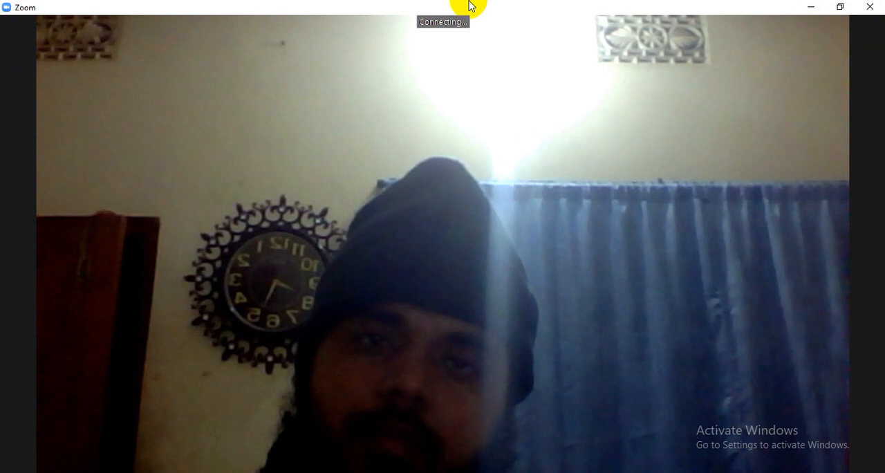
left_click(873, 7)
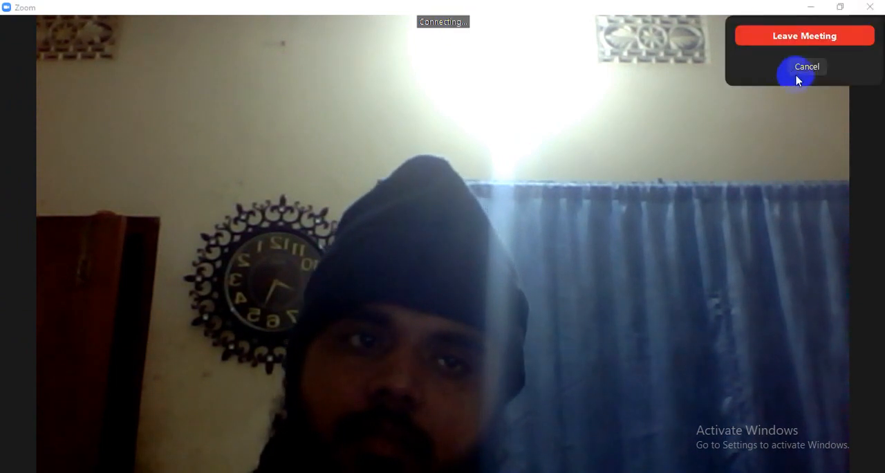
left_click(798, 74)
left_click(426, 227)
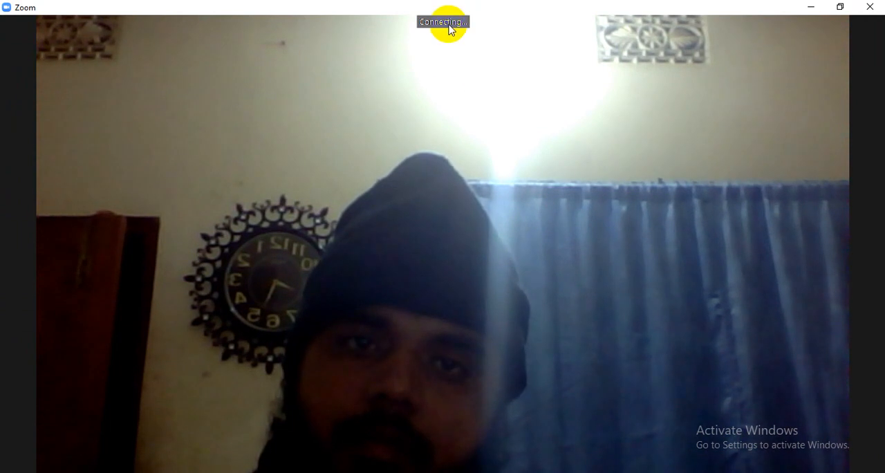
left_click(338, 230)
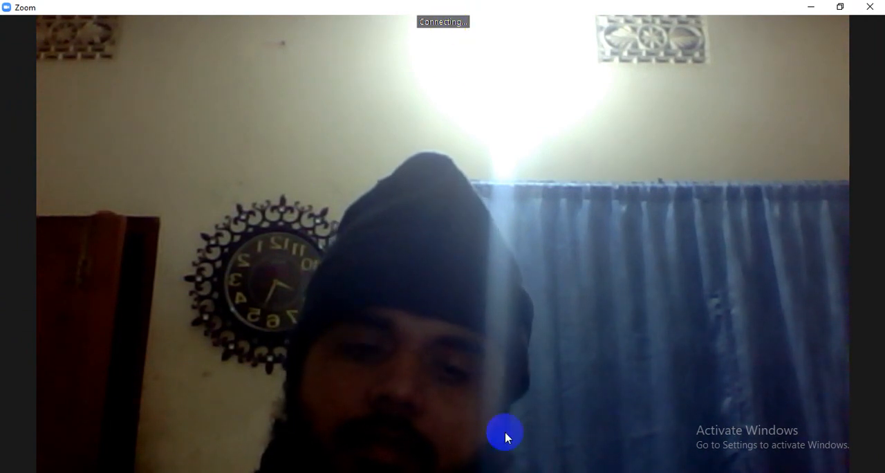
left_click(741, 472)
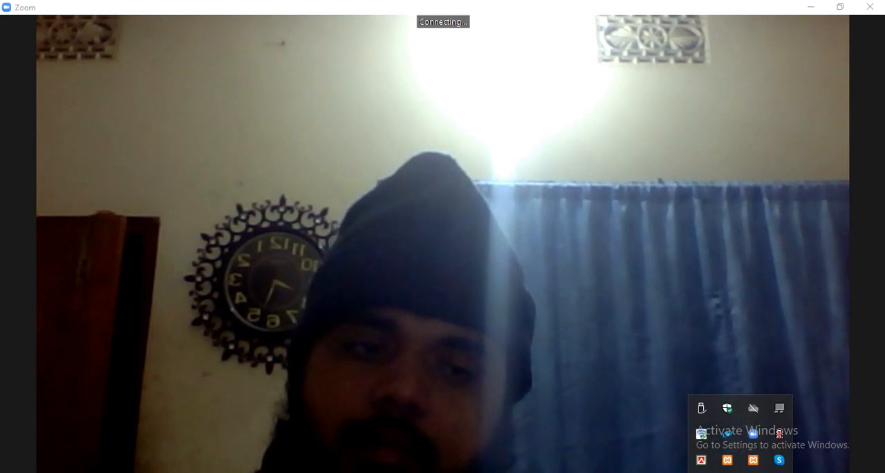
left_click(508, 209)
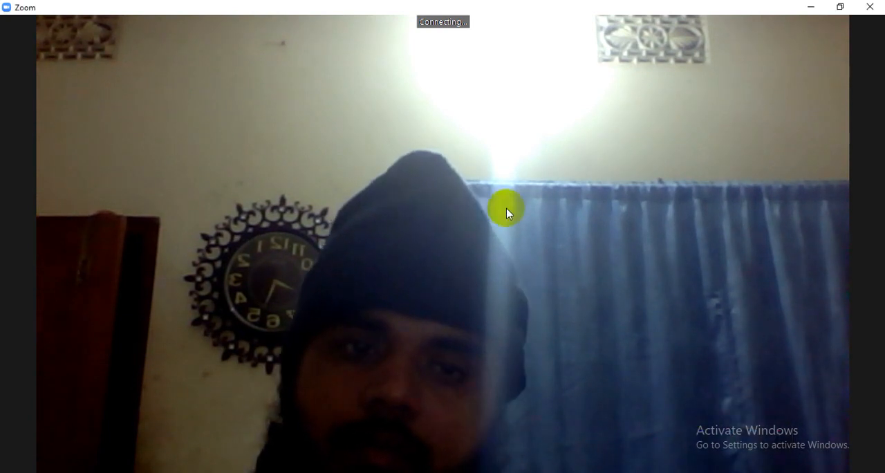
left_click(869, 7)
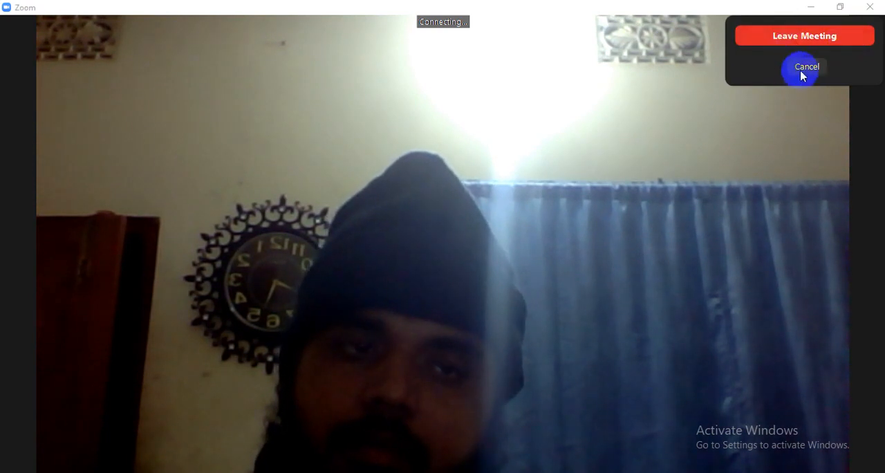
left_click(801, 70)
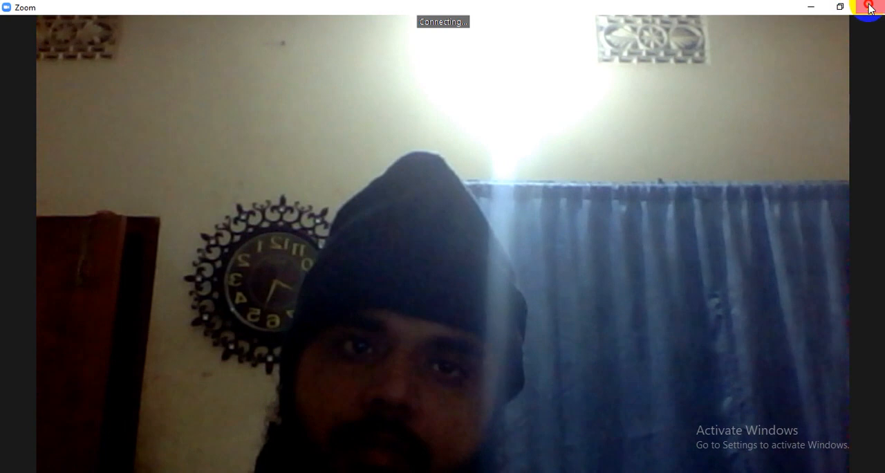
Leave the Zoom meeting, and restart it from the personal meeting ID in a maximized window.
left_click(870, 7)
left_click(787, 53)
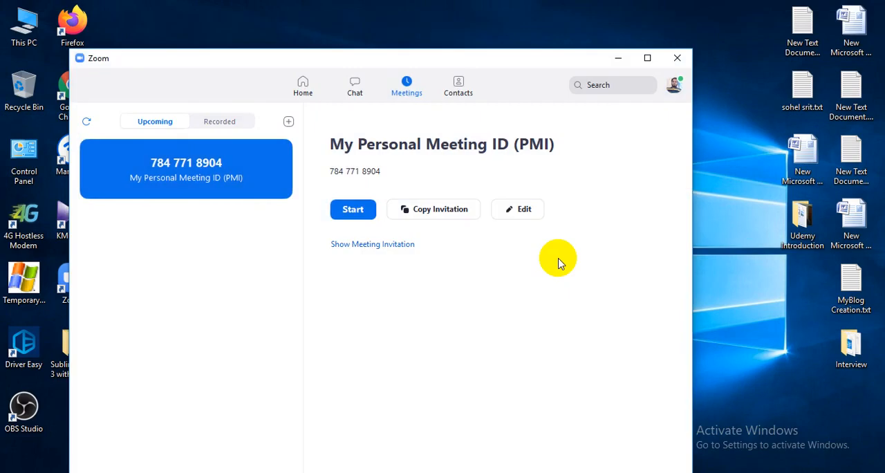
left_click(354, 207)
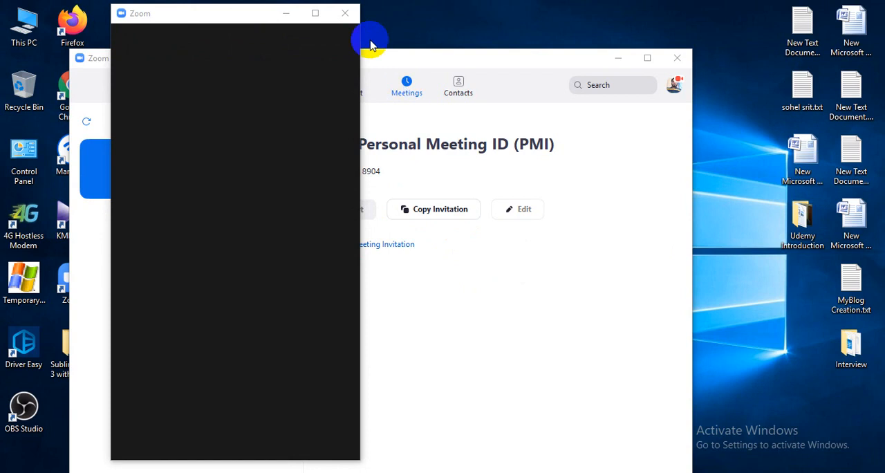
left_click(318, 13)
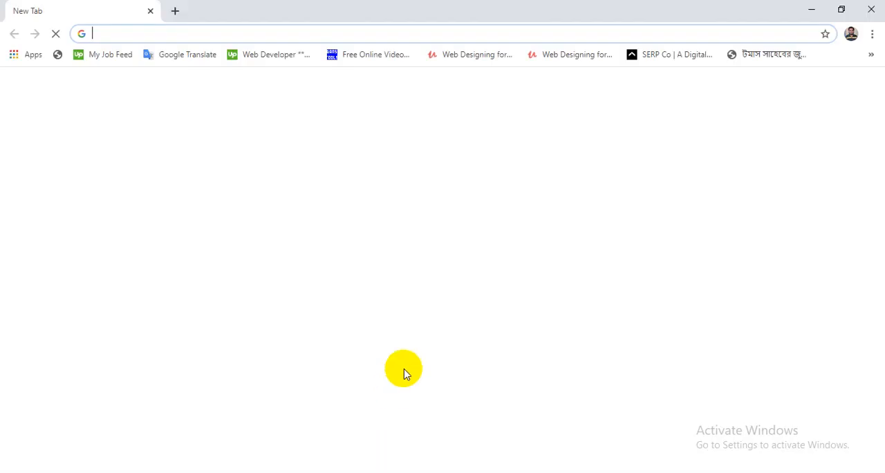
Test the internet connection by loading YouTube in Chrome, and close the YouTube tab.
left_click(368, 343)
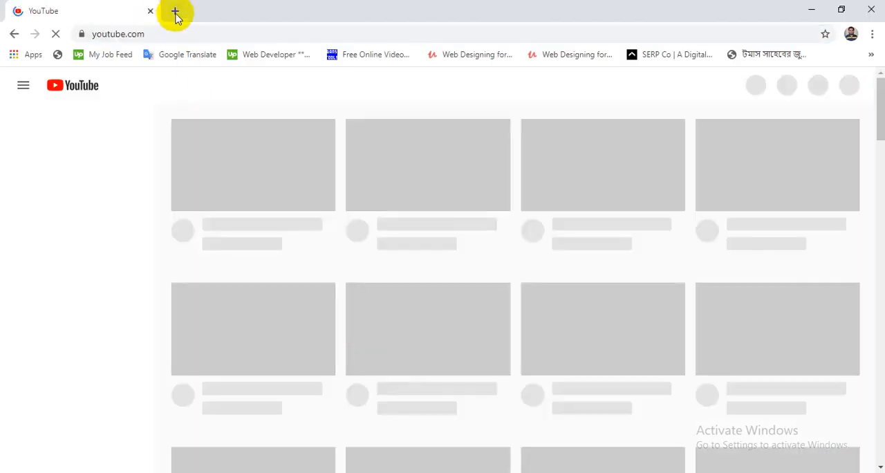
left_click(174, 10)
left_click(151, 12)
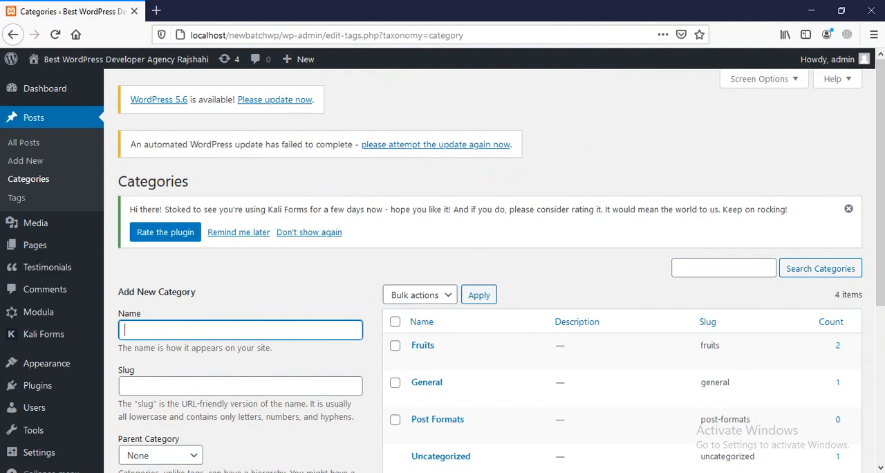
Look over the category list on the WordPress Categories page, and minimize the browser to return to the Zoom meeting.
scroll(468, 453, "down", 4)
scroll(412, 420, "up", 4)
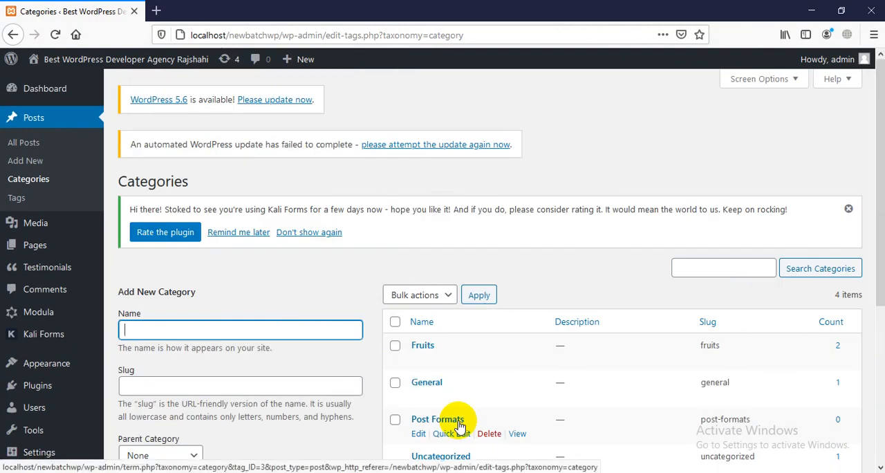
left_click(810, 12)
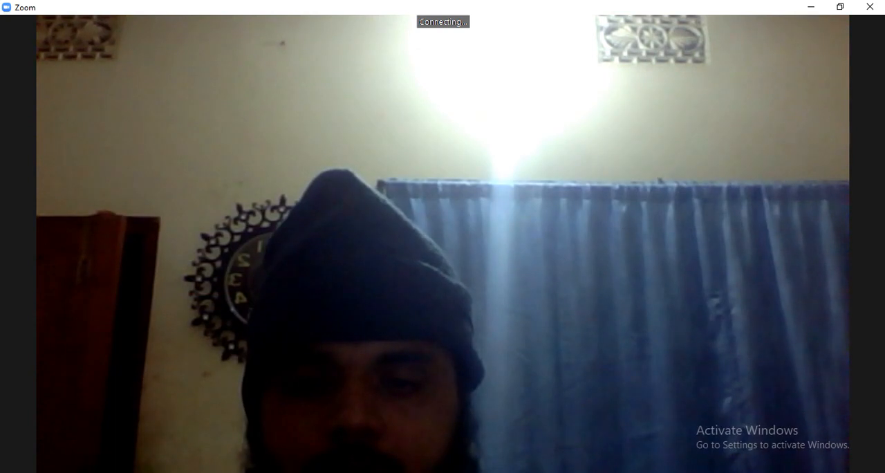
Test the connection again in Chrome by loading YouTube and Google Translate, and close the browser.
left_click(391, 462)
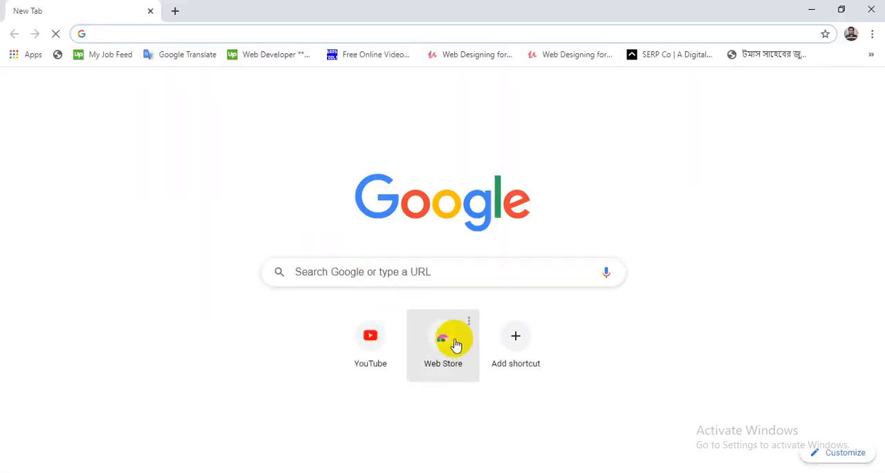
left_click(374, 335)
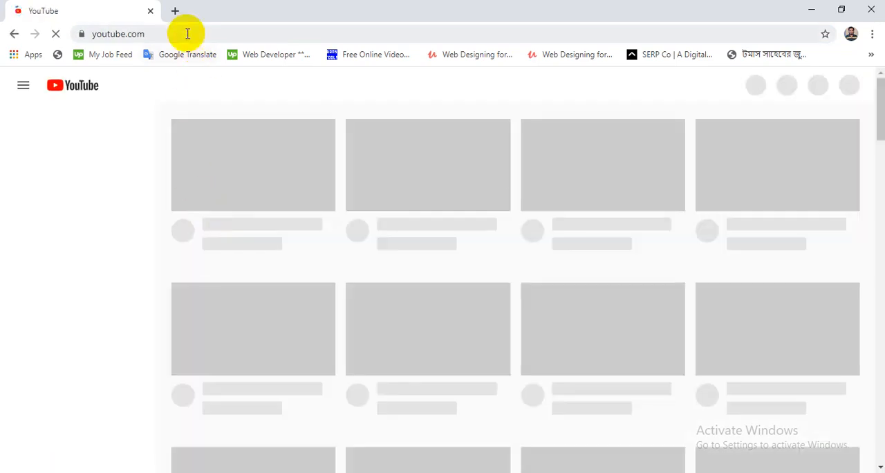
left_click(176, 11)
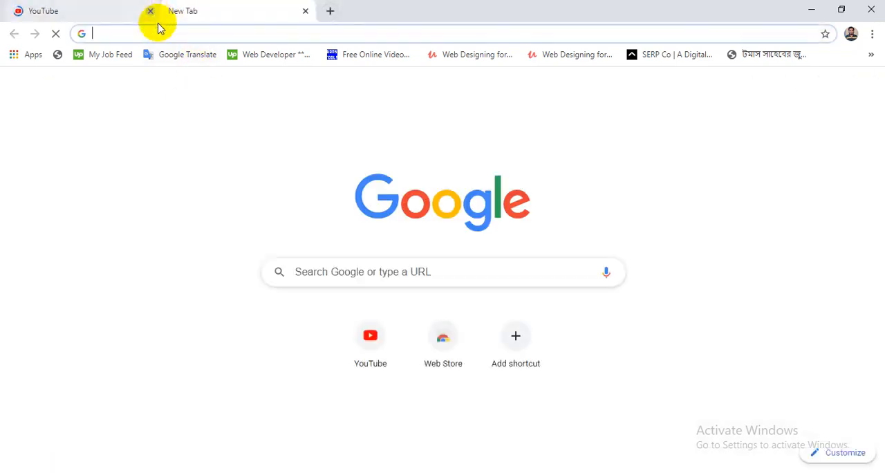
left_click(150, 11)
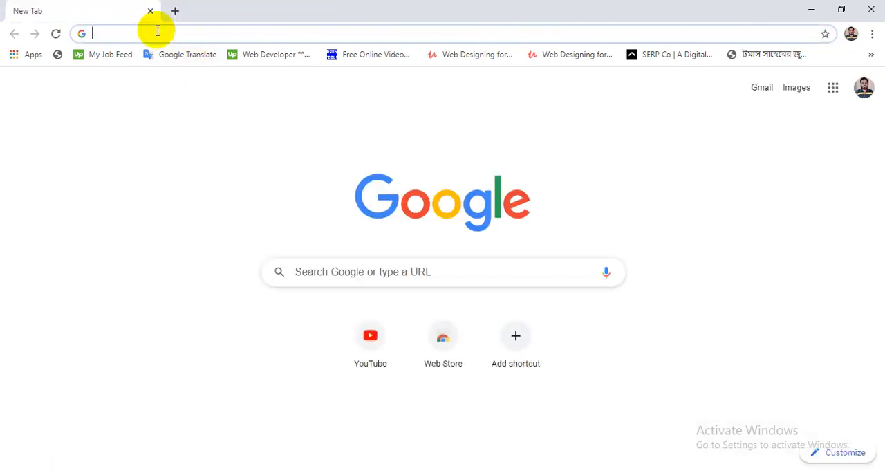
left_click(197, 54)
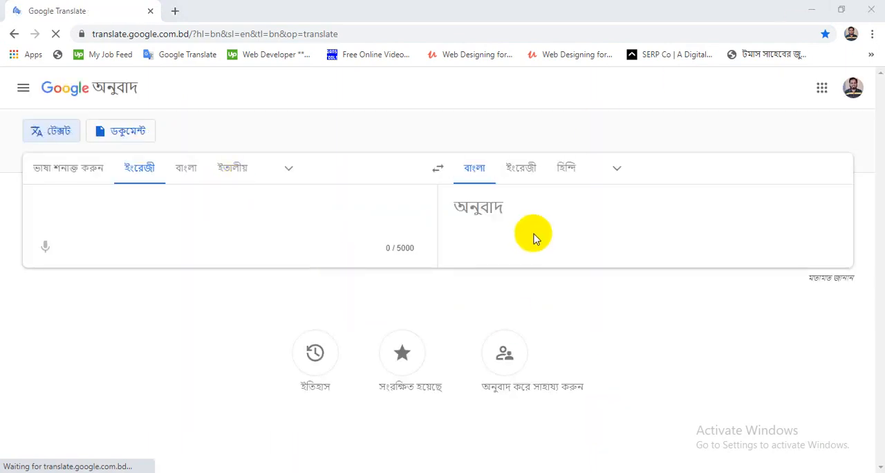
left_click(871, 9)
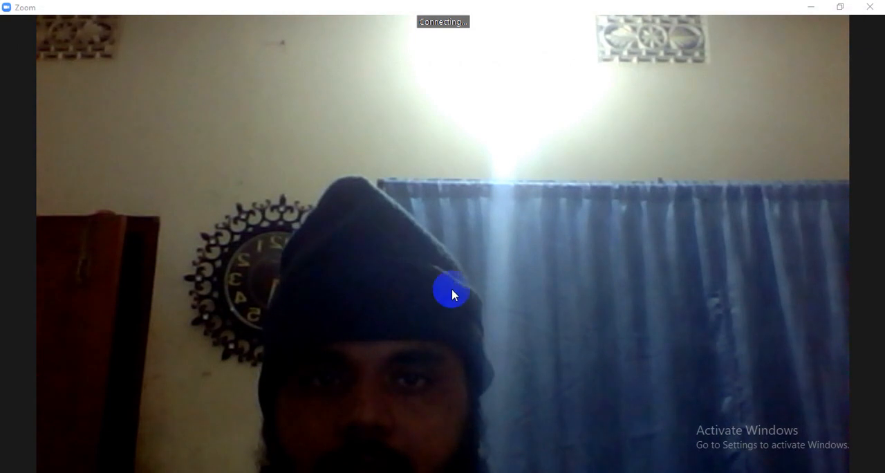
Leave the Zoom meeting and close the Zoom meetings window.
left_click(869, 8)
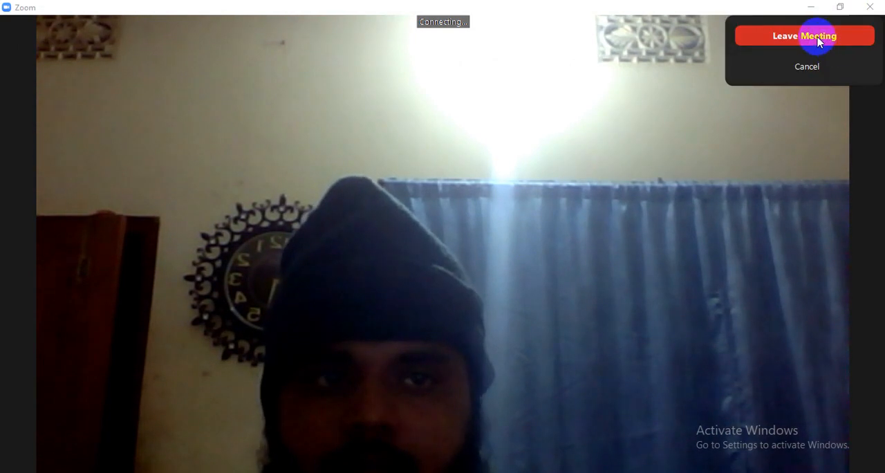
left_click(819, 39)
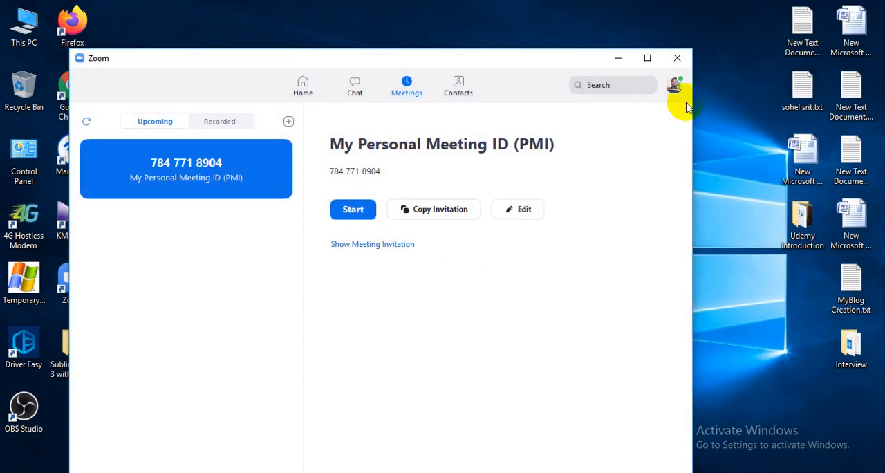
left_click(677, 58)
right_click(482, 139)
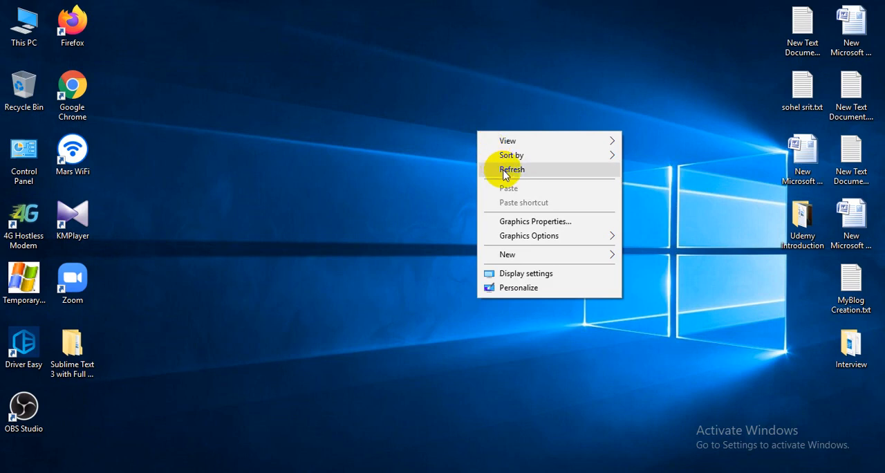
left_click(490, 168)
right_click(397, 142)
left_click(417, 172)
left_click(157, 330)
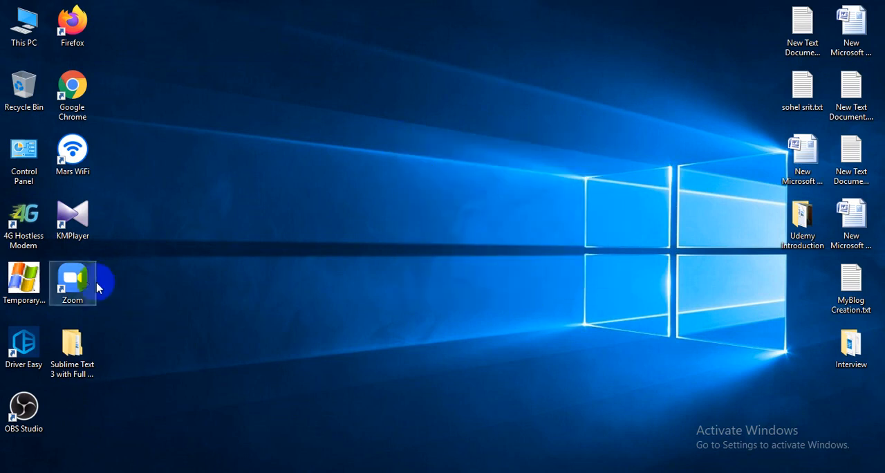
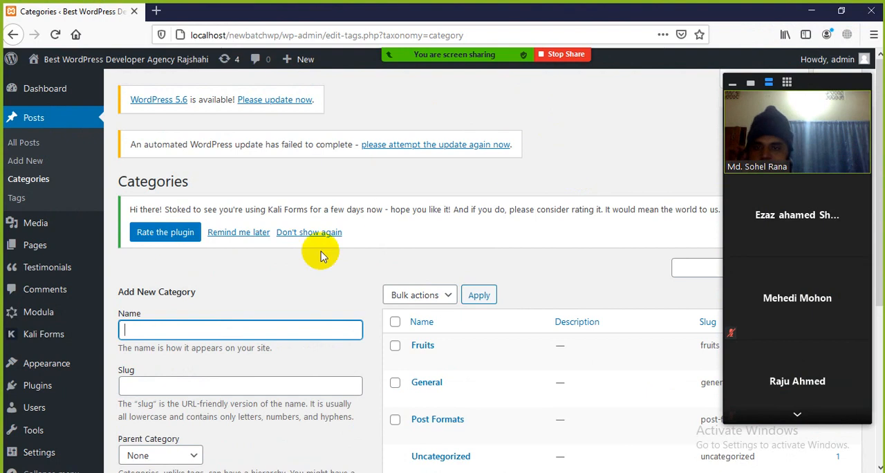
Dismiss the Kali Forms rating notice and enter the new category's name Kitchen Products with the slug kitchen-products.
left_click_drag(804, 80, 715, 129)
left_click(845, 205)
left_click(224, 268)
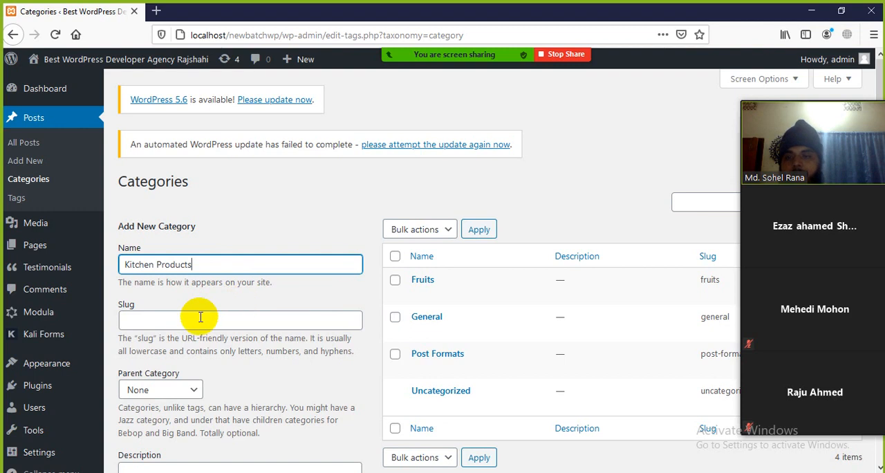
left_click(147, 320)
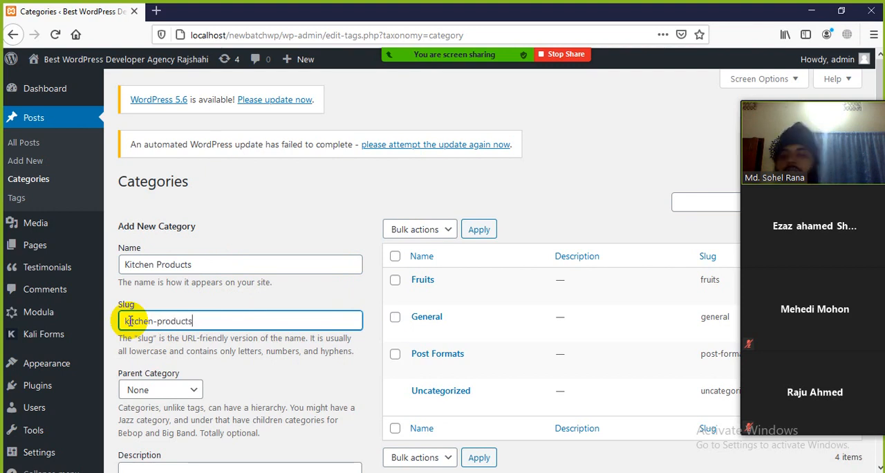
scroll(131, 320, "down", 3)
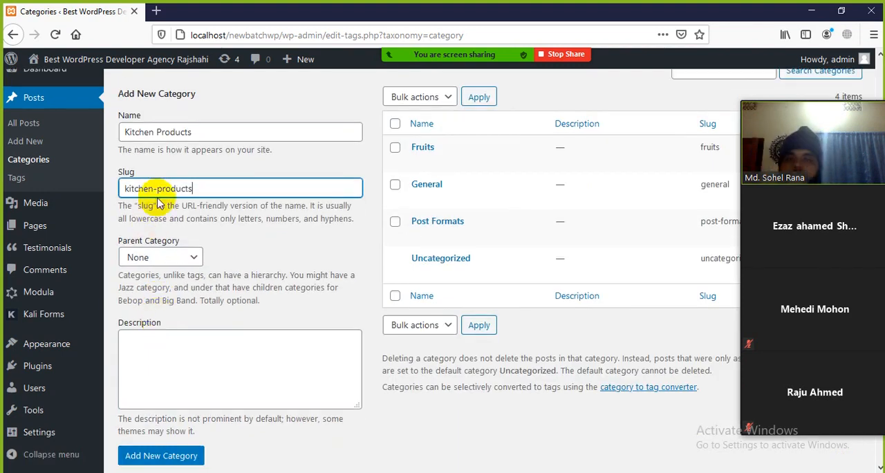
scroll(172, 212, "up", 3)
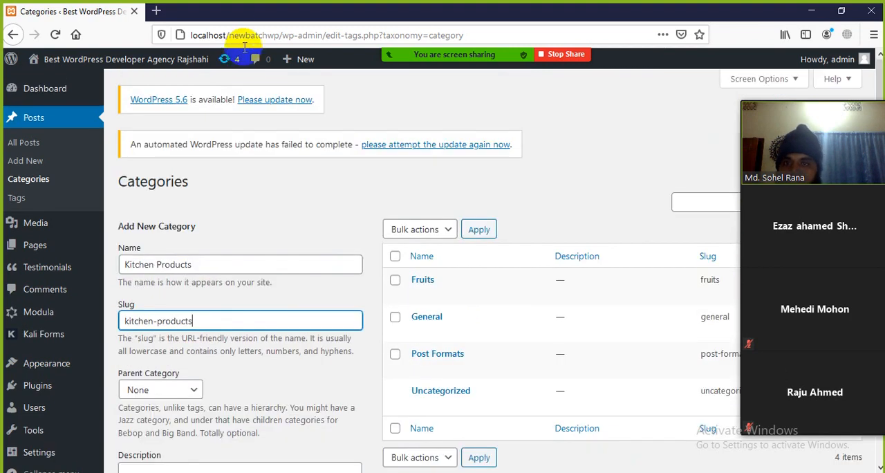
Examine the segments of the page's URL, highlighting newbatchwp and edit-tags.php, and return to the category's slug.
left_click_drag(231, 34, 275, 35)
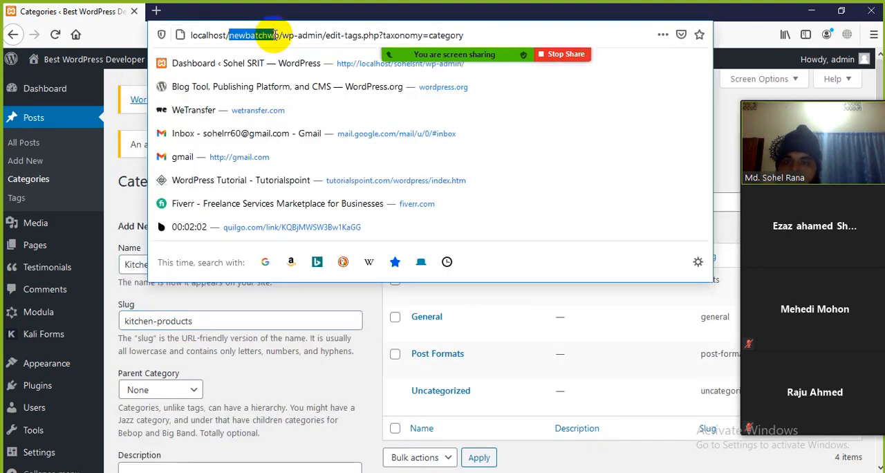
left_click(316, 297)
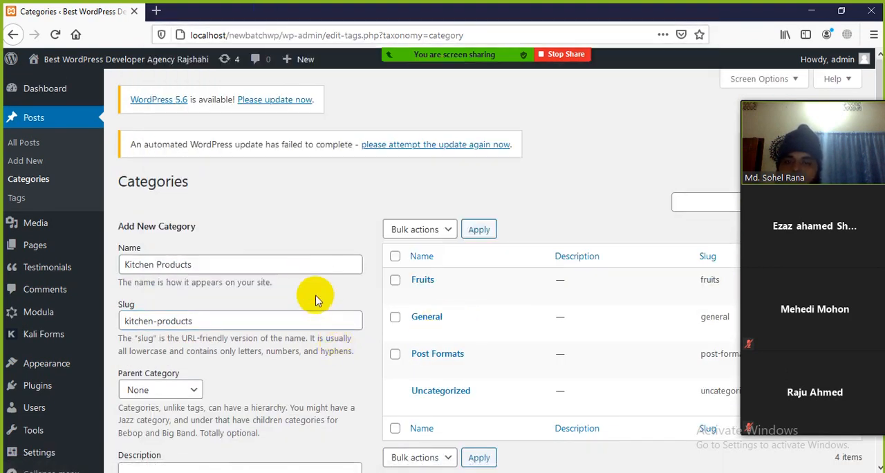
left_click_drag(282, 34, 297, 34)
left_click(301, 35)
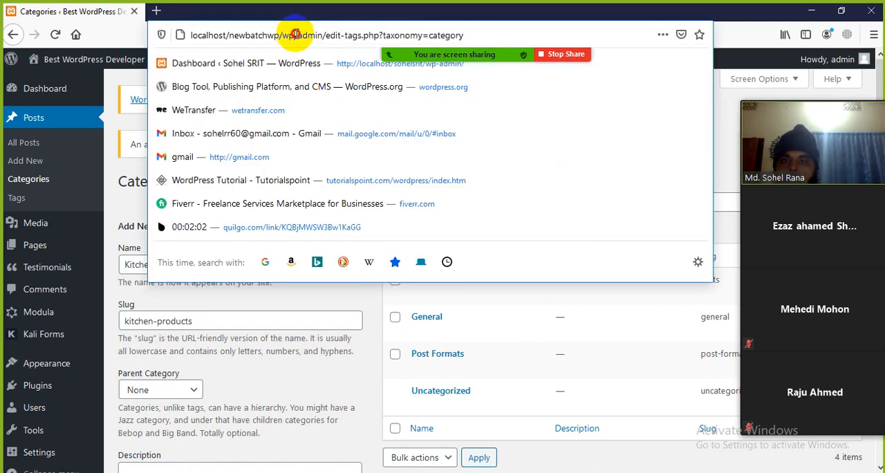
left_click(316, 34)
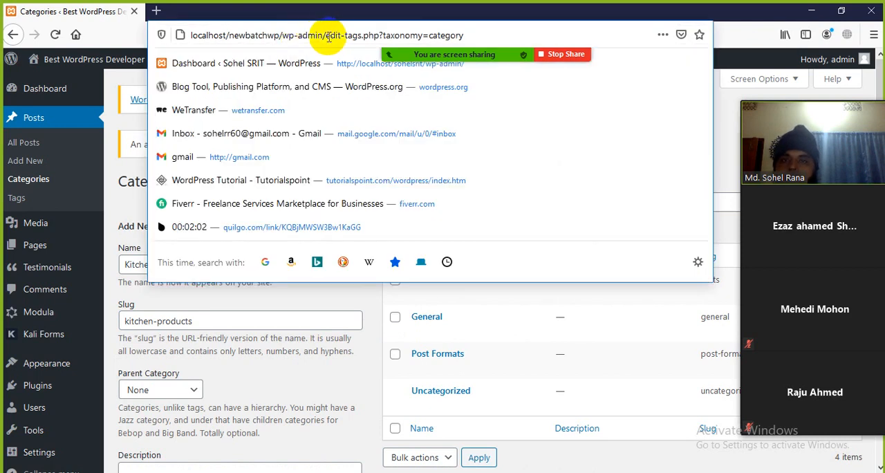
left_click_drag(325, 35, 368, 35)
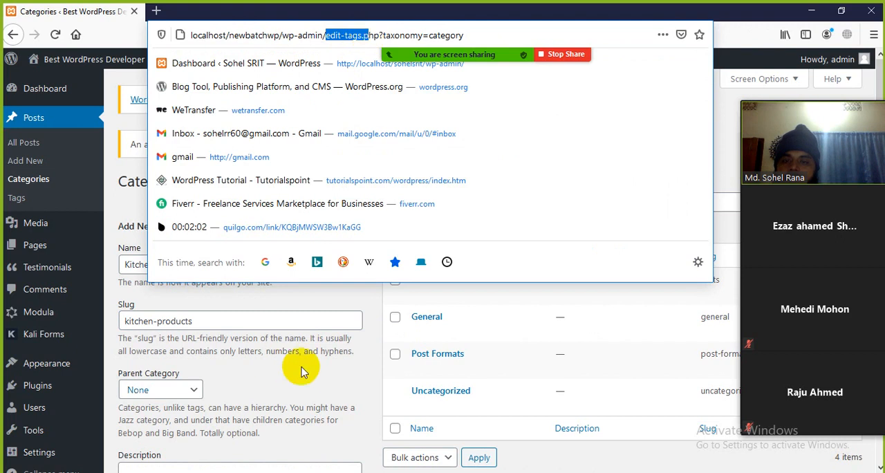
left_click(287, 322)
Read the slug guidance, highlighting the part about letters, numbers and hyphens.
scroll(233, 360, "down", 2)
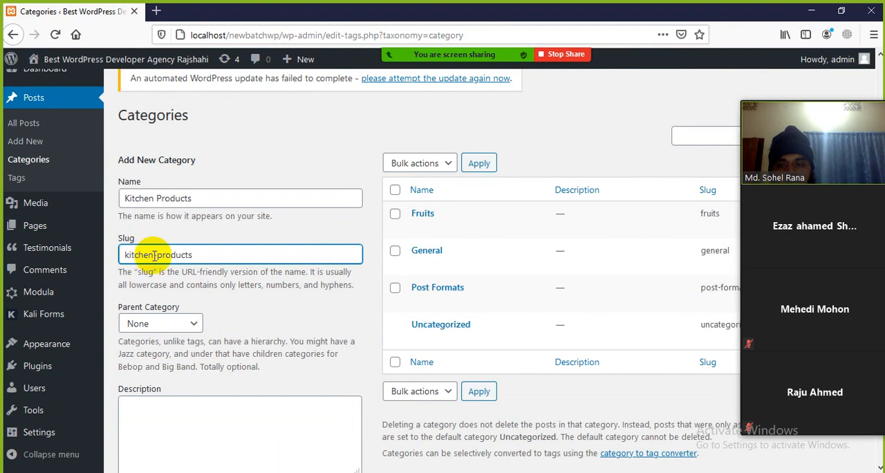
left_click(189, 285)
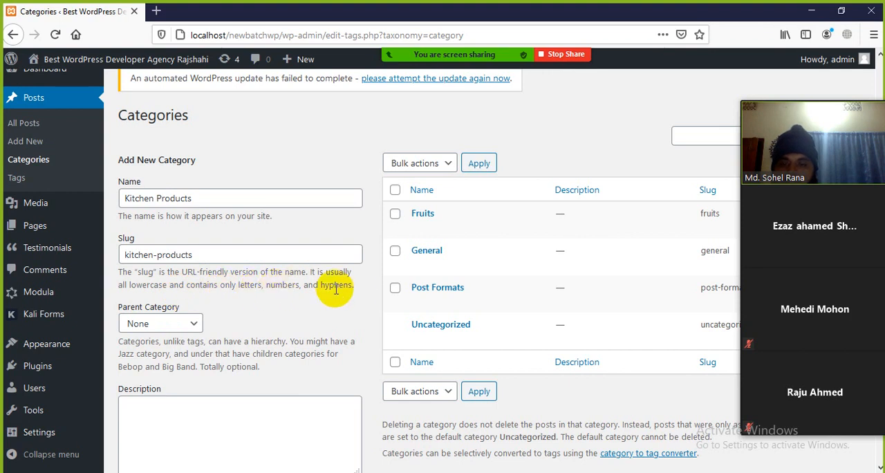
left_click_drag(353, 285, 235, 286)
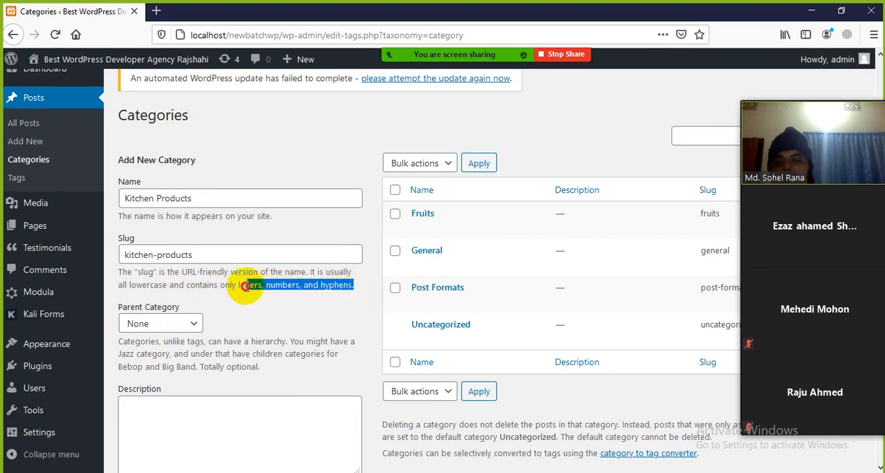
left_click(293, 306)
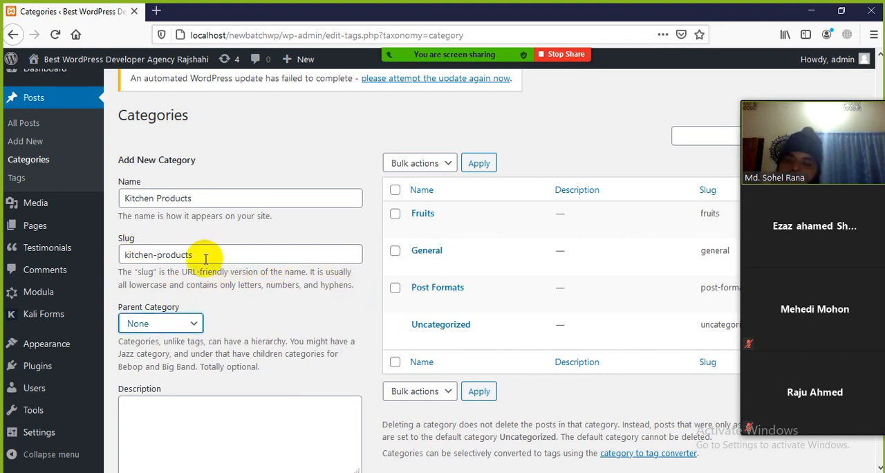
Look through the parent category choices and the empty description for Kitchen Products without changing them.
scroll(205, 256, "down", 3)
left_click(194, 211)
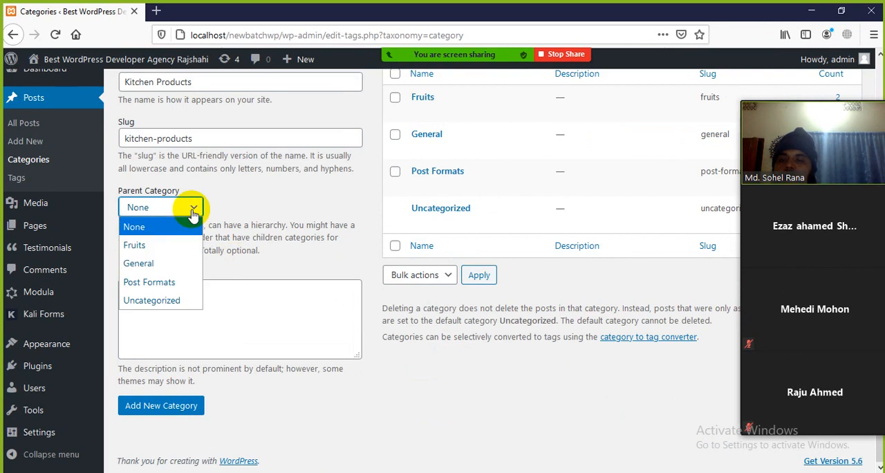
left_click(193, 210)
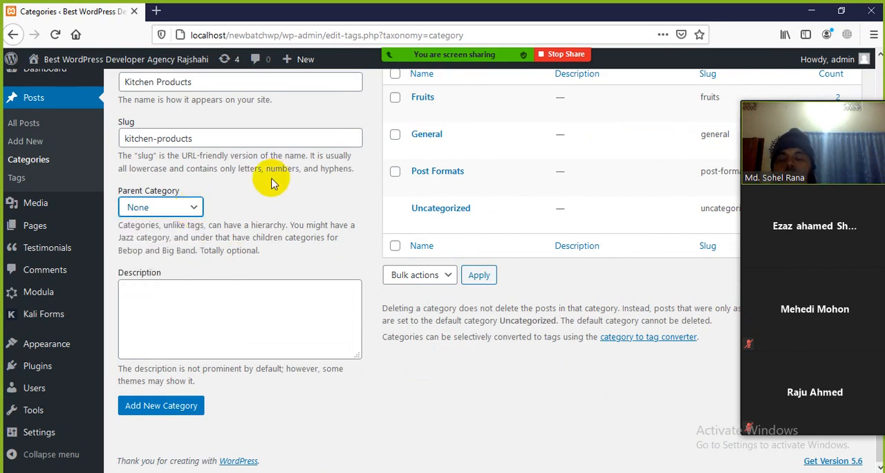
left_click(190, 207)
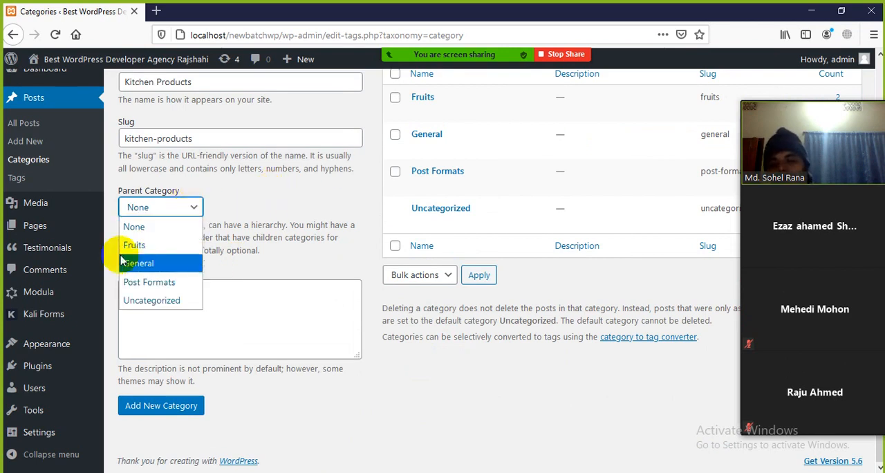
left_click(264, 230)
left_click(158, 296)
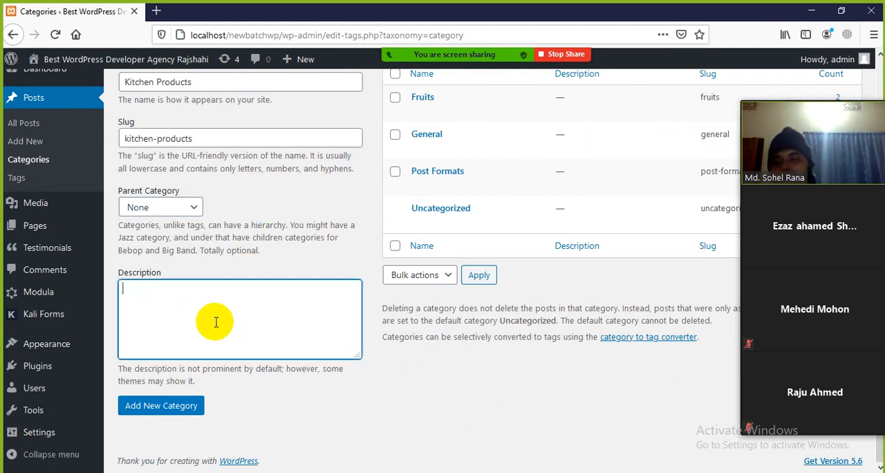
scroll(228, 322, "up", 2)
scroll(227, 307, "down", 2)
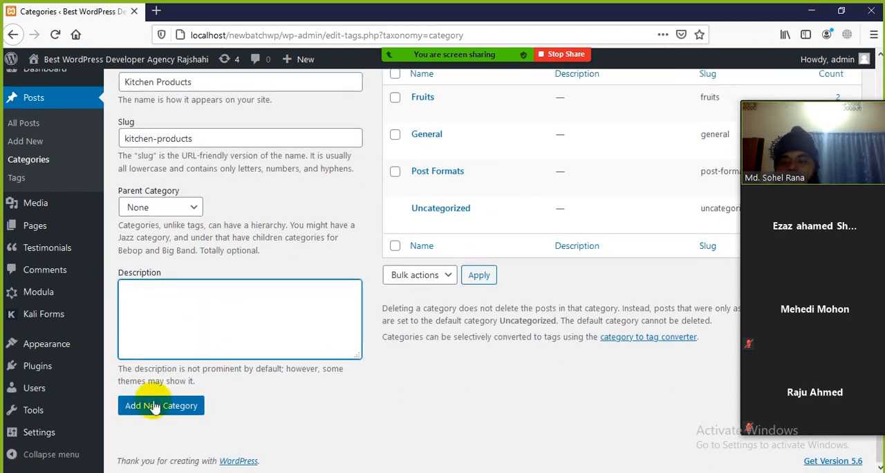
scroll(475, 281, "up", 4)
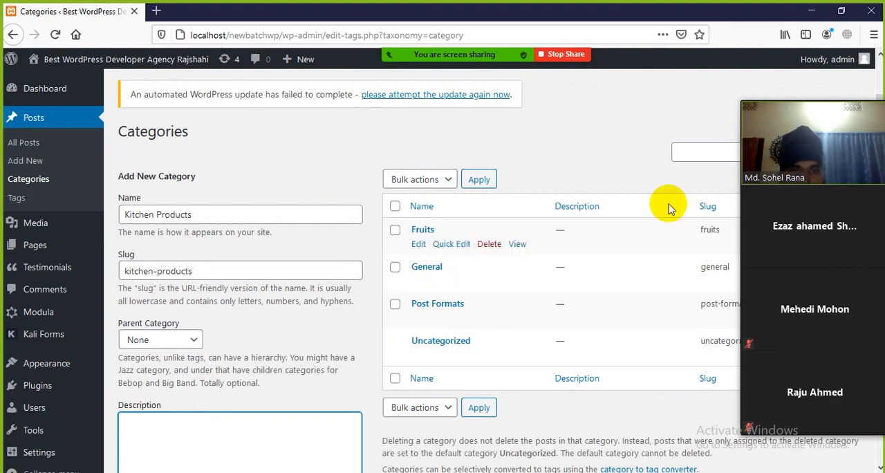
Collapse the Zoom video panel covering the category list and add the Kitchen Products category.
mouse_move(822, 103)
left_click(753, 96)
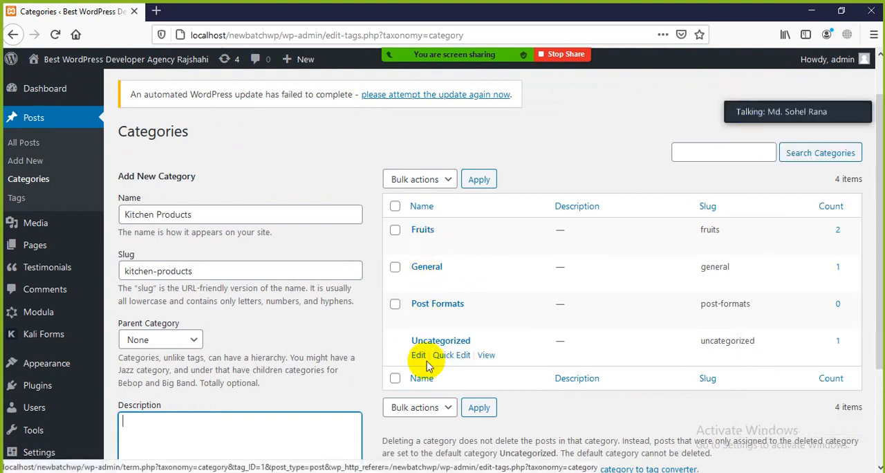
scroll(388, 361, "down", 4)
left_click(153, 410)
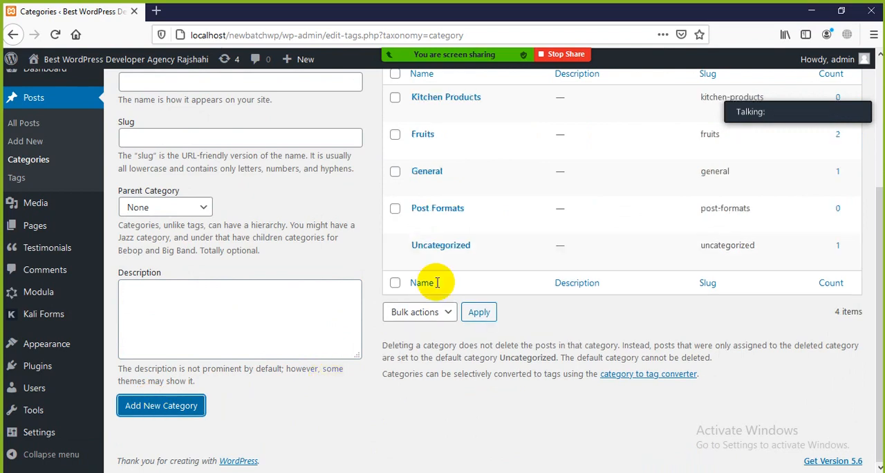
scroll(484, 228, "up", 4)
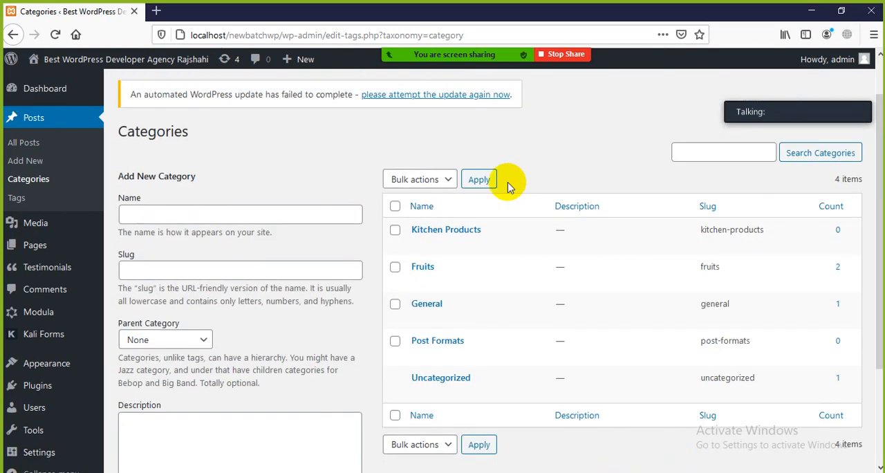
Enter Winter Dress as the name of another new category.
left_click(244, 221)
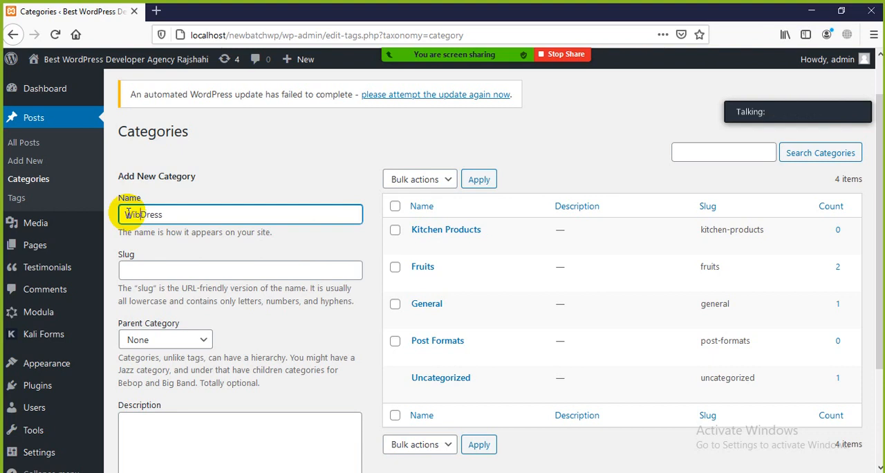
type("er")
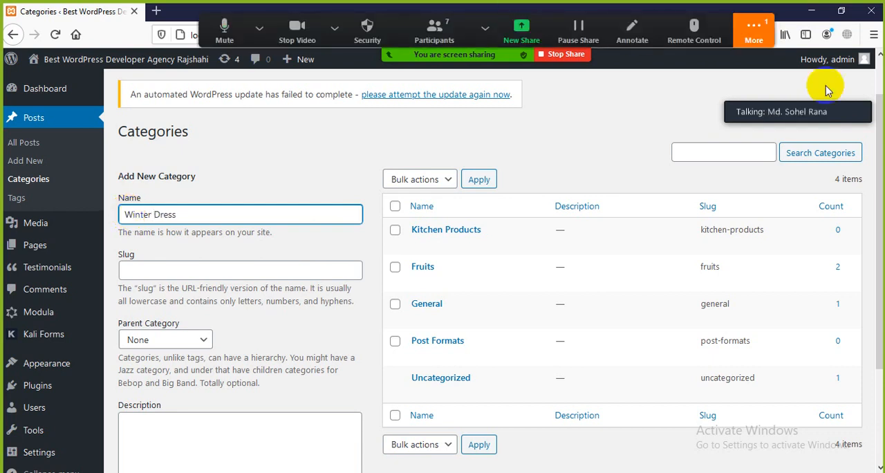
Open the Zoom meeting chat, read the private message about affiliate marketing, and close the chat.
left_click(754, 31)
left_click(726, 61)
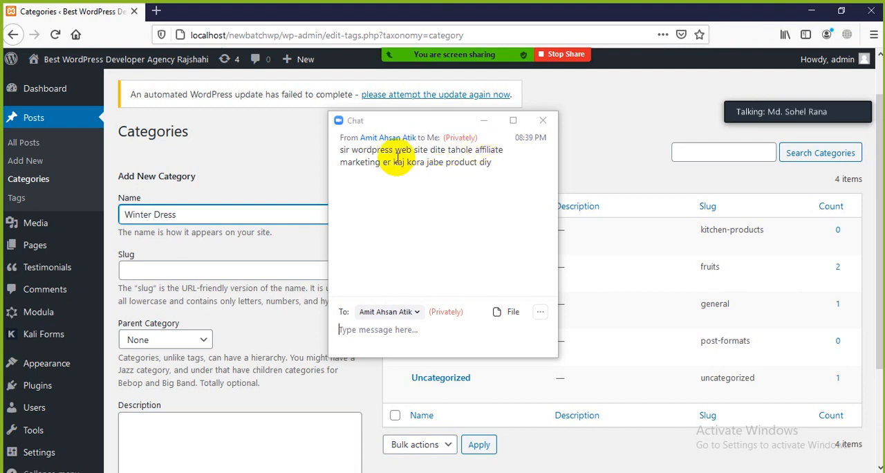
left_click_drag(353, 150, 437, 165)
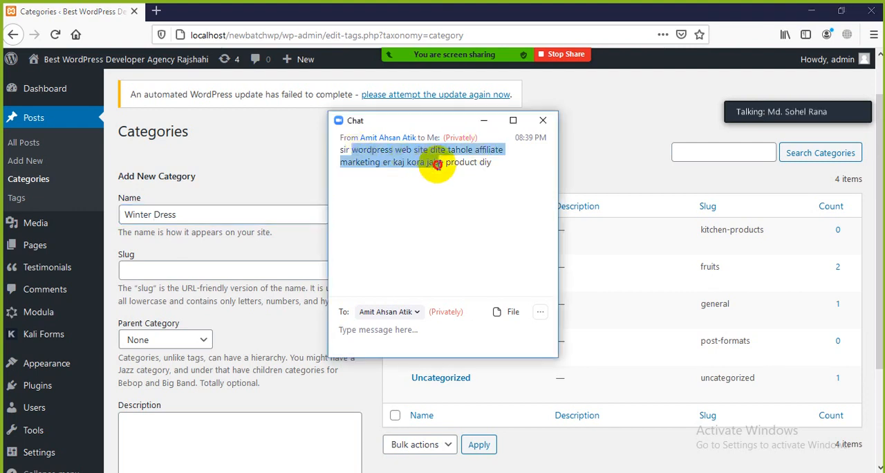
left_click(545, 121)
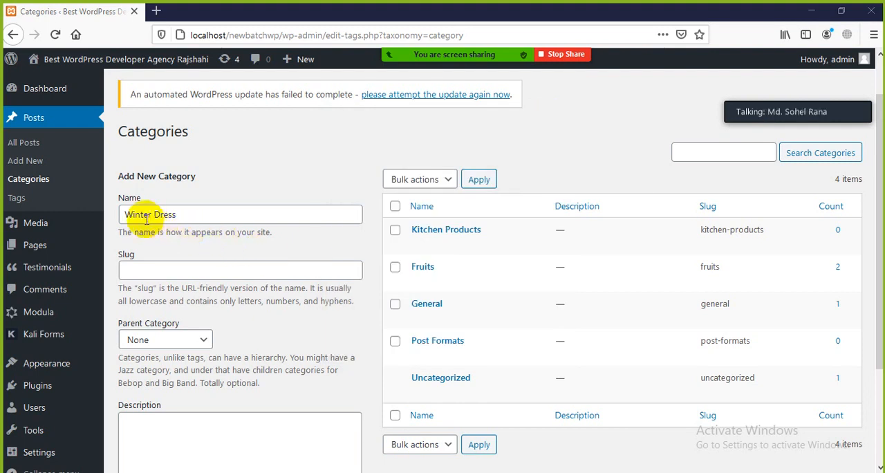
Set the slug to winter-dress and add the Winter Dress category.
left_click(167, 269)
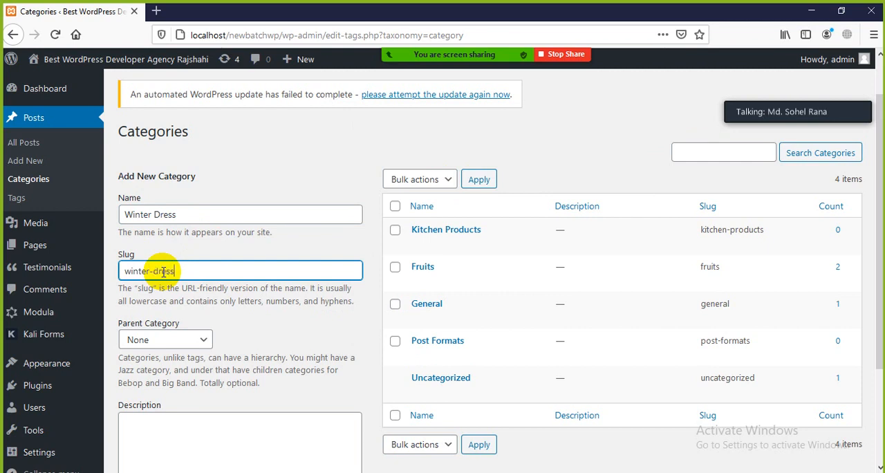
scroll(166, 370, "down", 3)
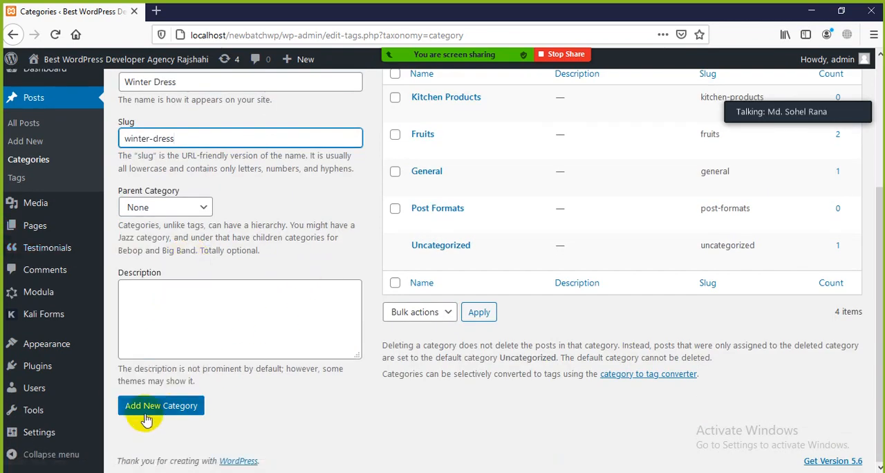
left_click(161, 405)
scroll(297, 415, "up", 3)
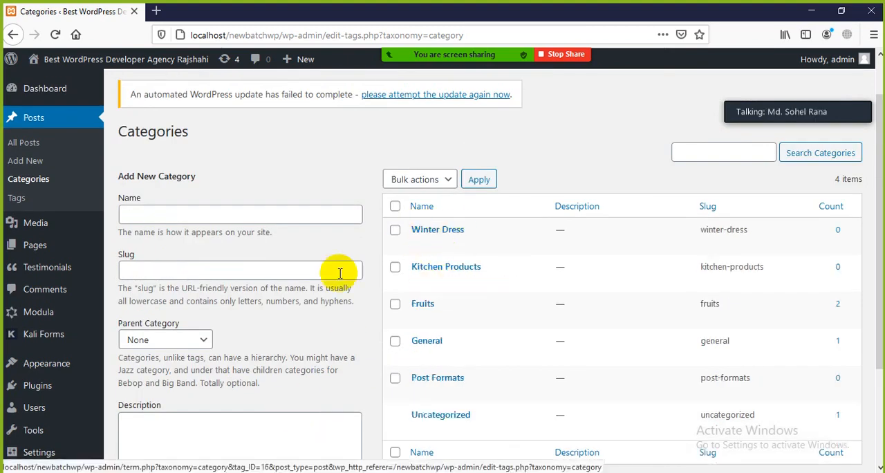
Start a new post and look over the categories offered in its document settings.
scroll(31, 332, "down", 3)
scroll(55, 227, "up", 3)
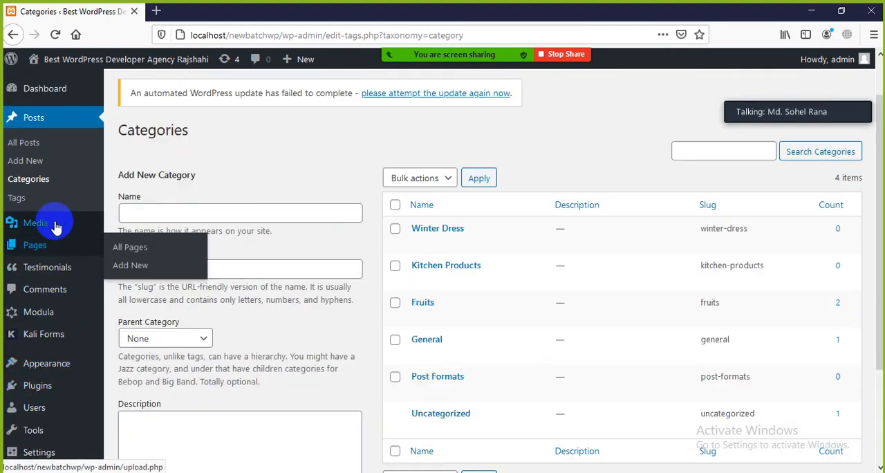
scroll(40, 336, "down", 3)
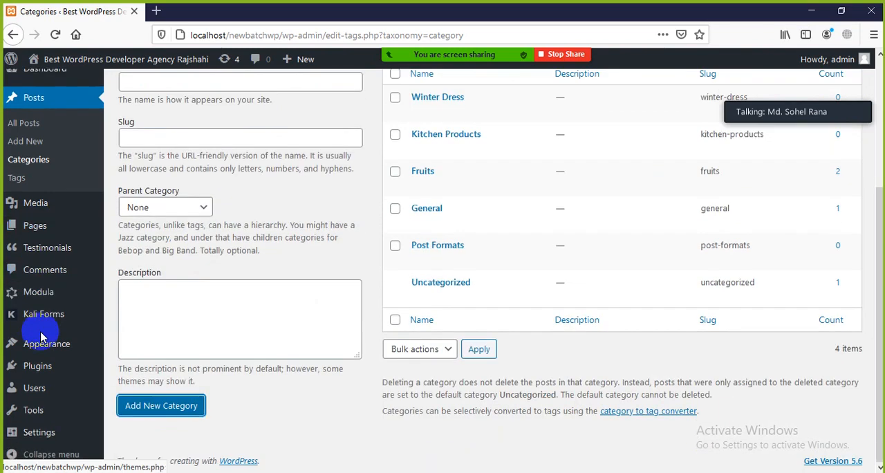
scroll(40, 336, "up", 3)
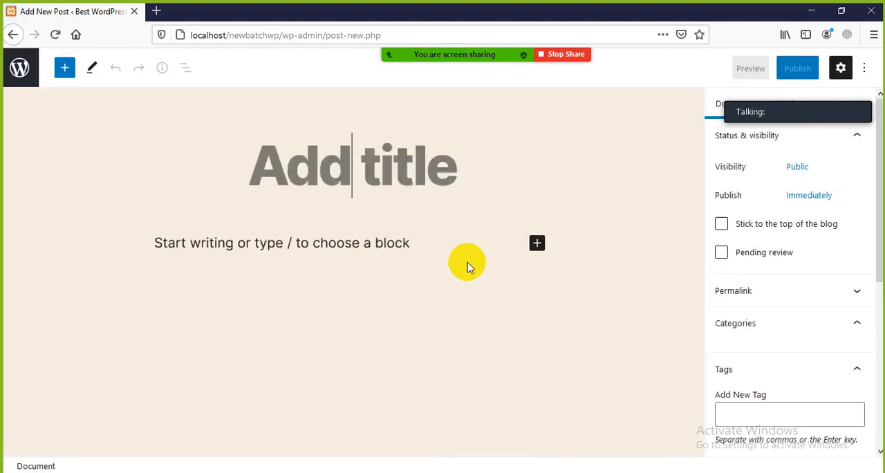
scroll(781, 201, "down", 3)
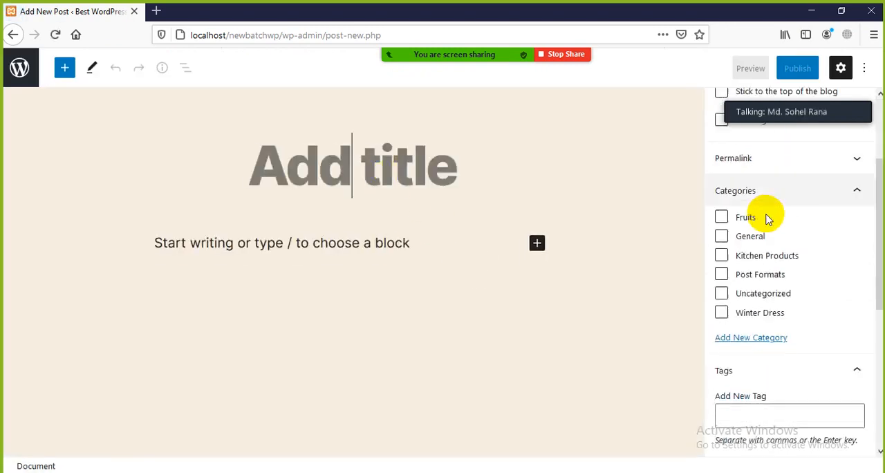
scroll(734, 256, "down", 2)
scroll(727, 253, "up", 2)
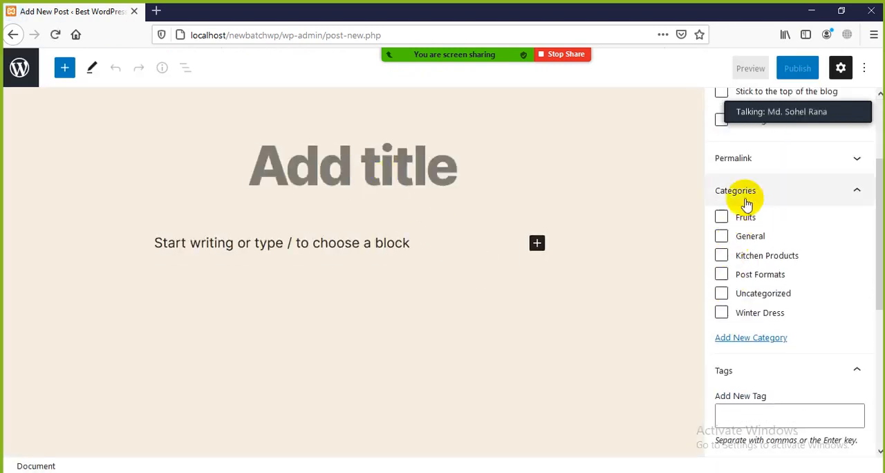
Tick both Kitchen Products and Winter Dress as the post's categories, and clear both again.
left_click(722, 256)
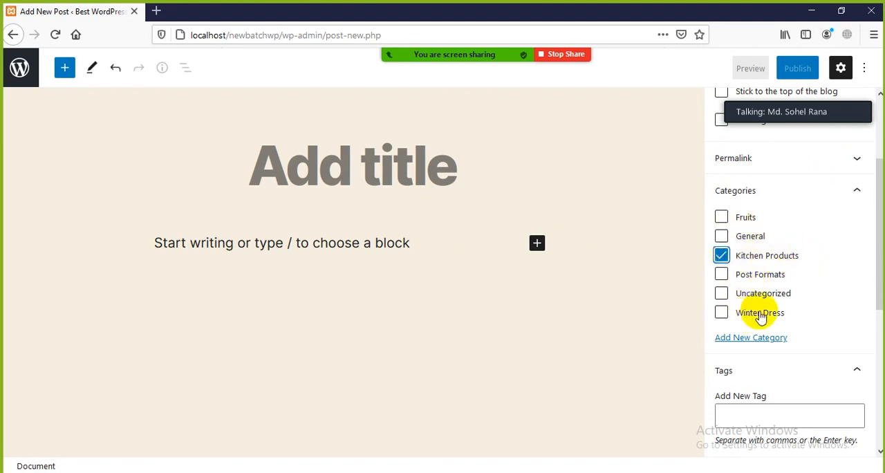
left_click(722, 314)
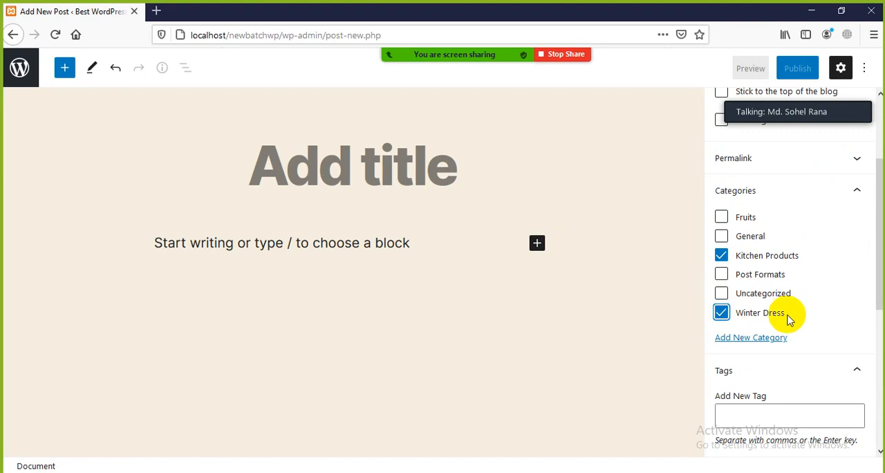
scroll(787, 316, "down", 2)
scroll(779, 311, "up", 2)
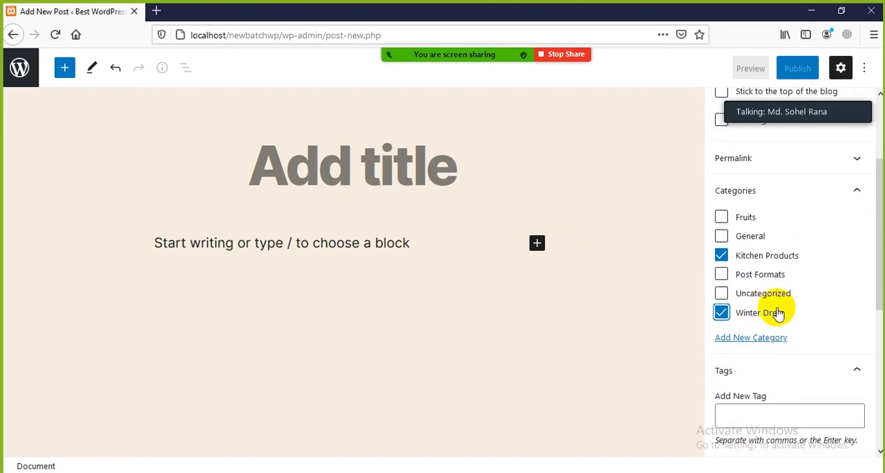
left_click(722, 256)
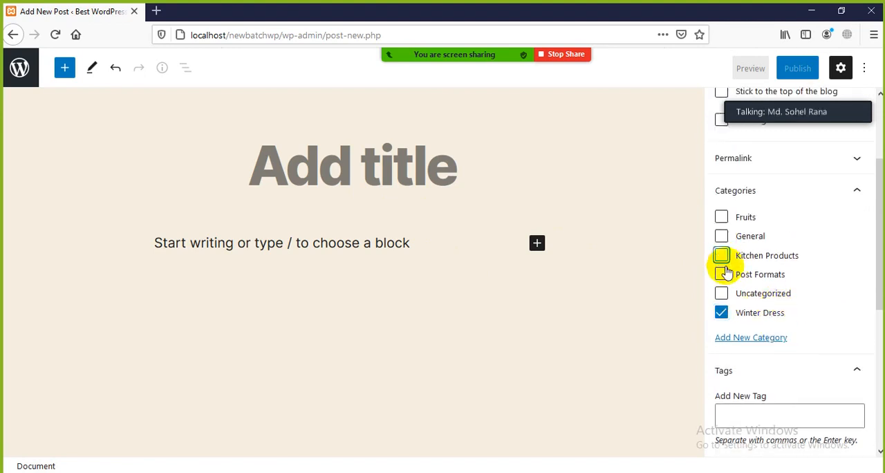
left_click(721, 313)
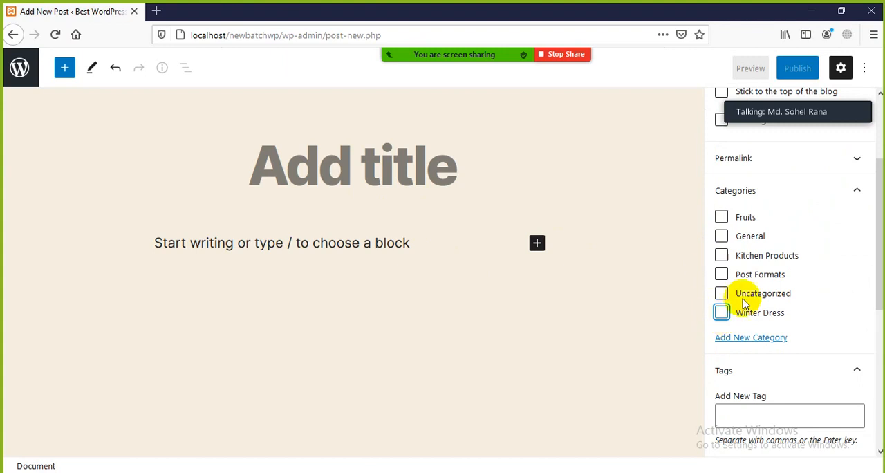
Dismiss the meeting time-limit notice and assign the new post to the Winter Dress category.
left_click(311, 172)
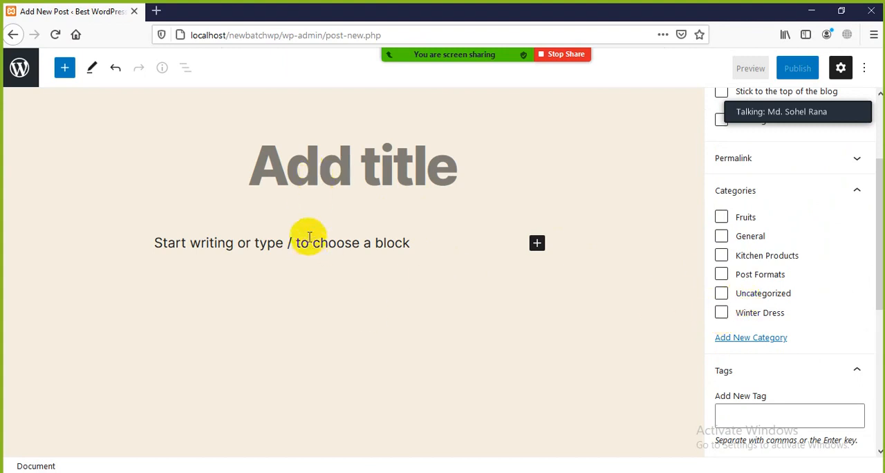
left_click(310, 237)
left_click(322, 182)
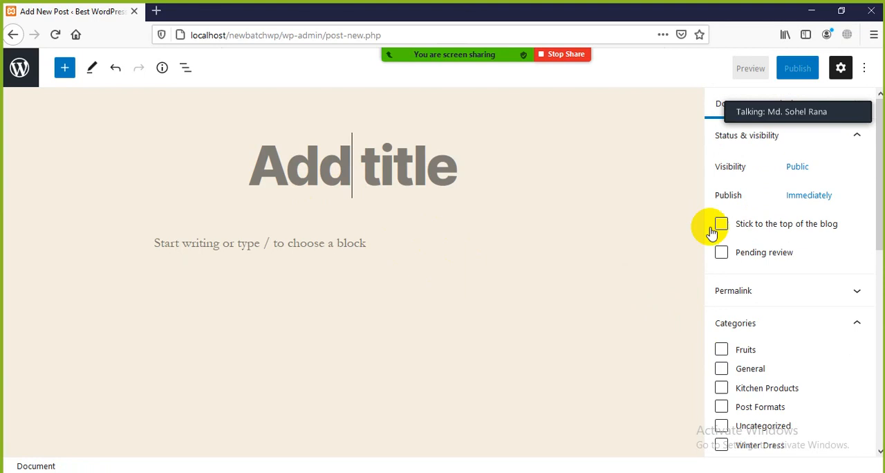
scroll(733, 297, "down", 3)
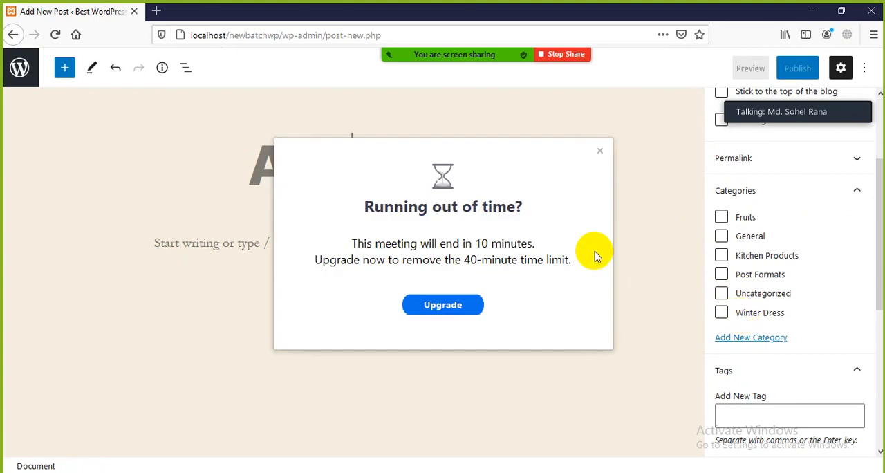
left_click(600, 150)
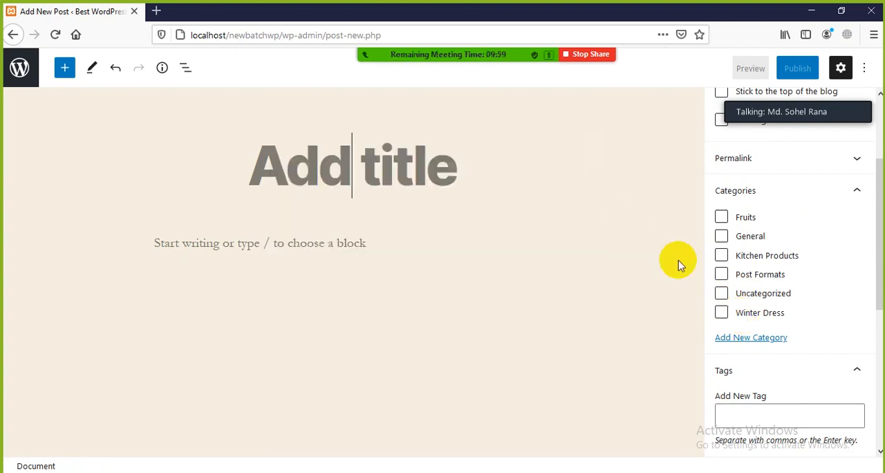
left_click(721, 314)
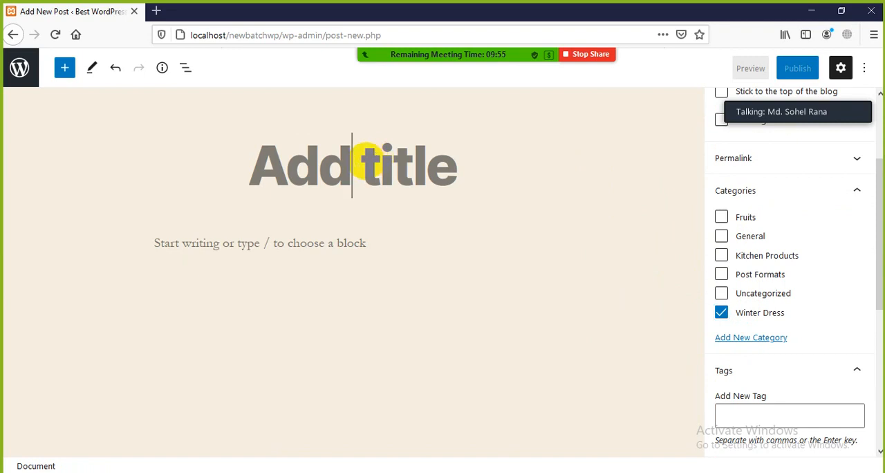
type("New")
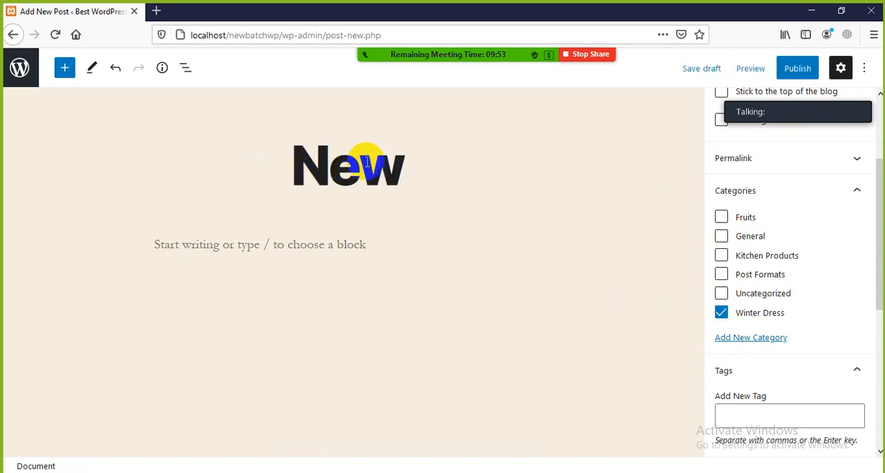
type(" winter ")
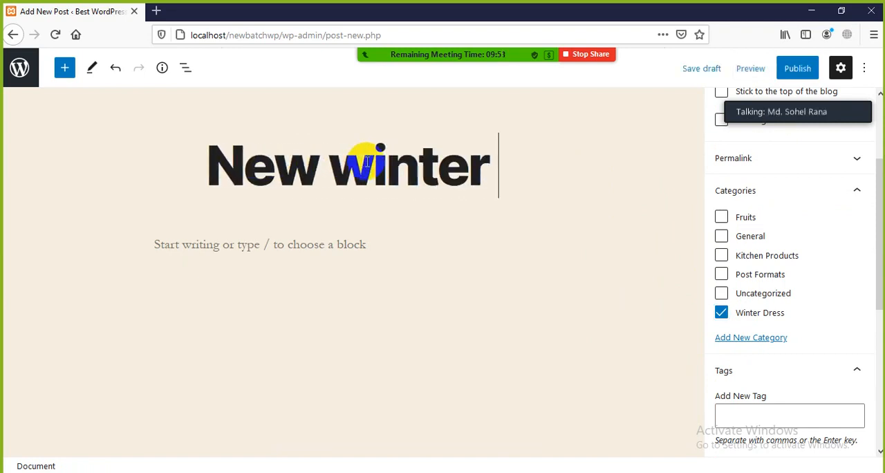
type("d")
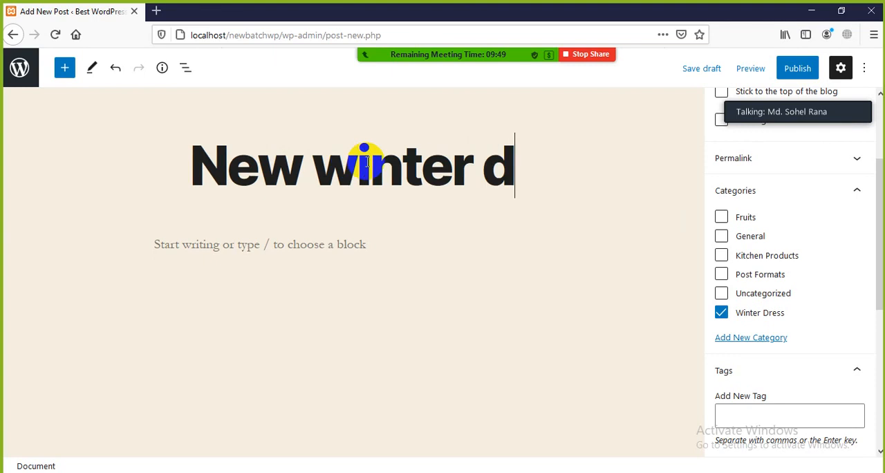
key("BackSpace")
key("BackSpace")
key("BackSpace")
key("BackSpace")
key("BackSpace")
key("BackSpace")
key("BackSpace")
key("BackSpace")
key("BackSpace")
key("BackSpace")
key("BackSpace")
key("BackSpace")
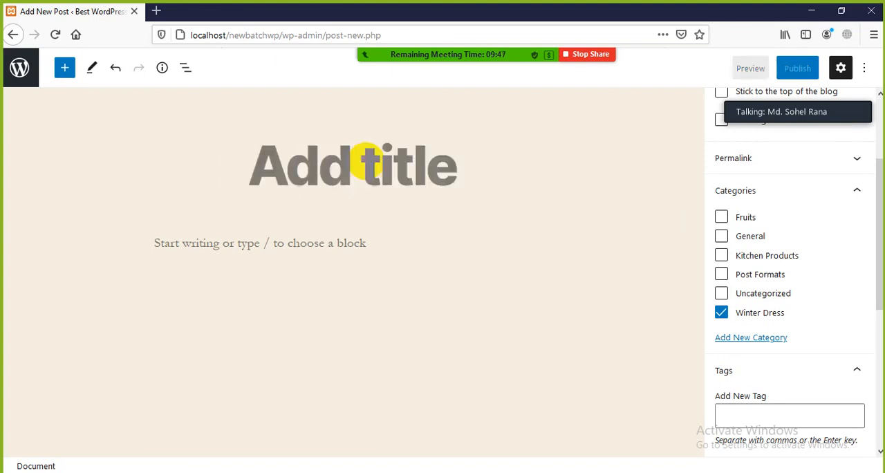
type("H")
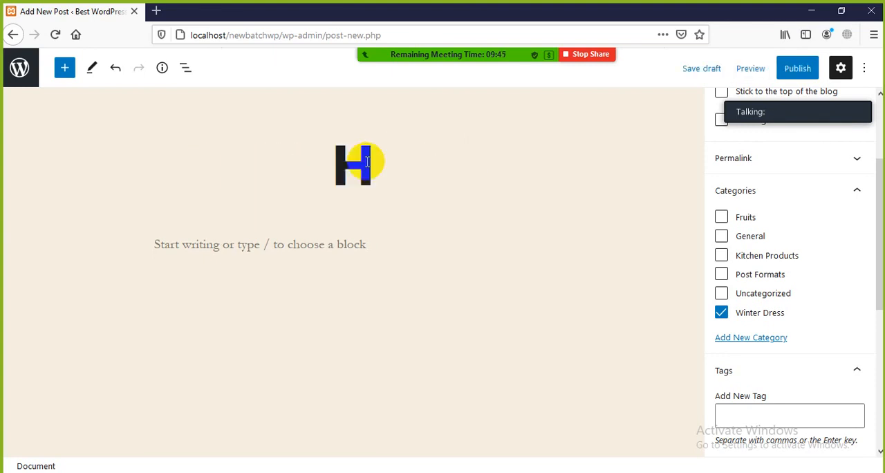
type("oddy")
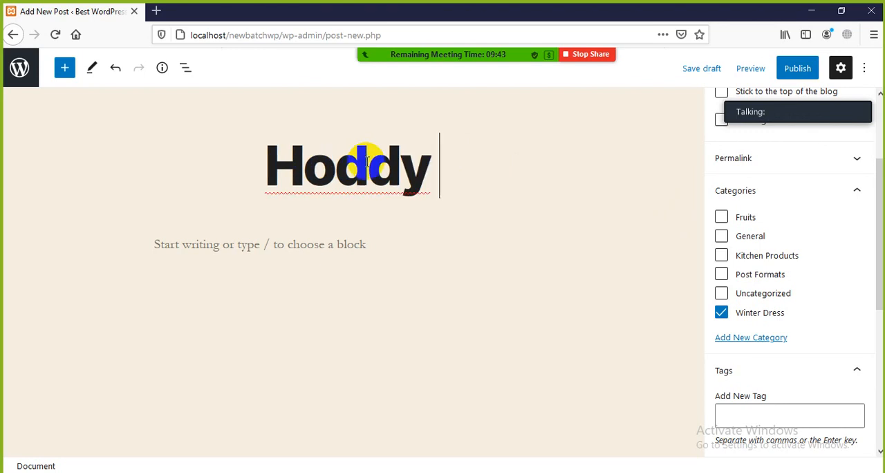
right_click(292, 171)
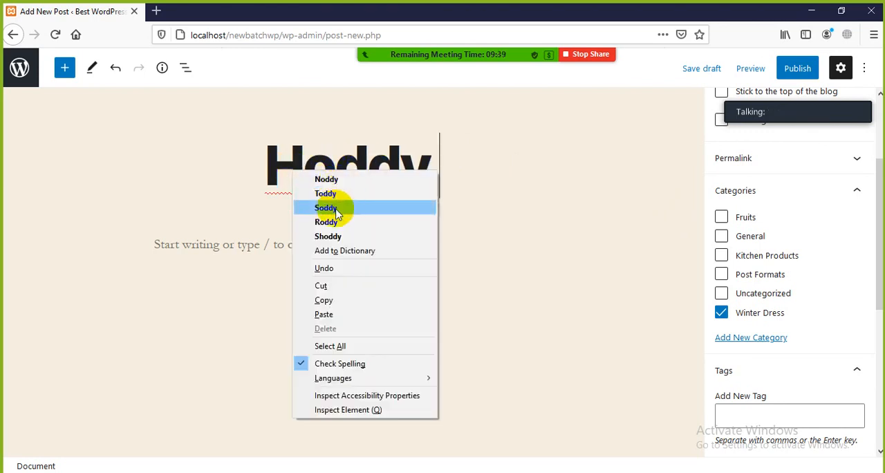
left_click(351, 181)
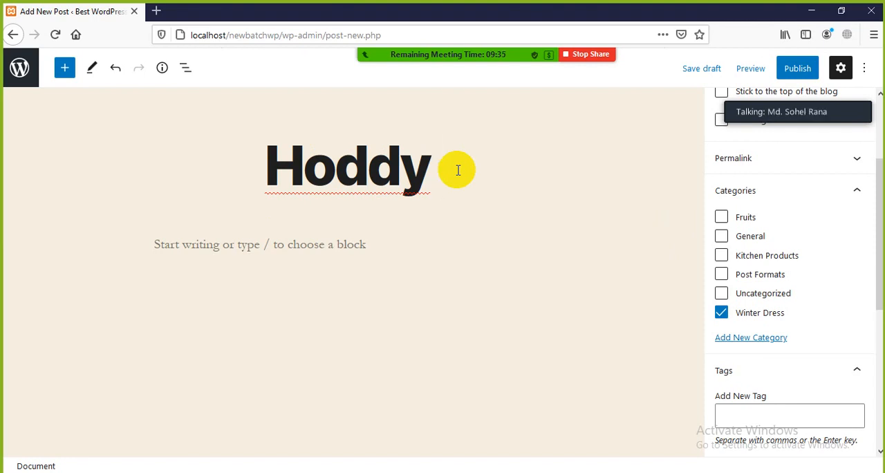
type("Coll")
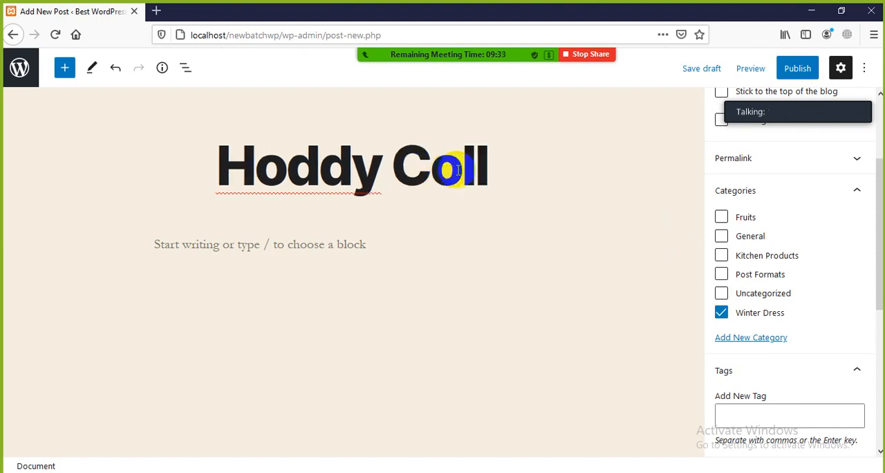
key("BackSpace")
key("BackSpace")
key("BackSpace")
key("BackSpace")
key("BackSpace")
key("BackSpace")
key("BackSpace")
key("BackSpace")
key("BackSpace")
key("BackSpace")
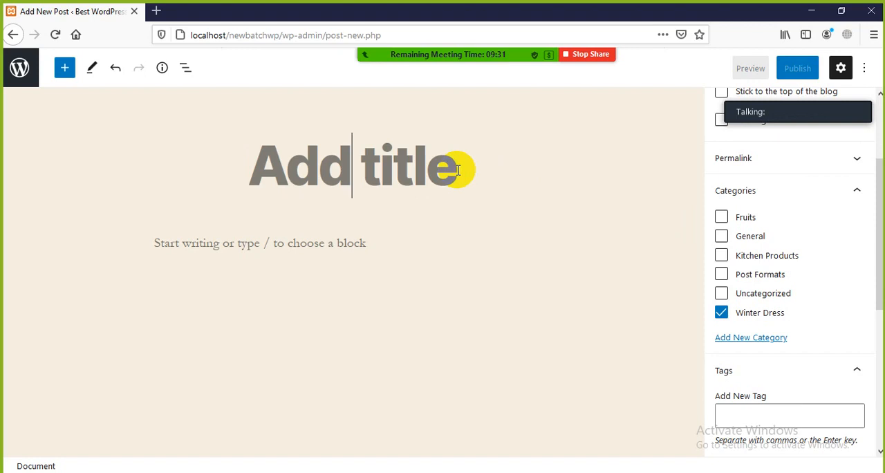
Enter New Hoddy Collection as the post title.
type("New H")
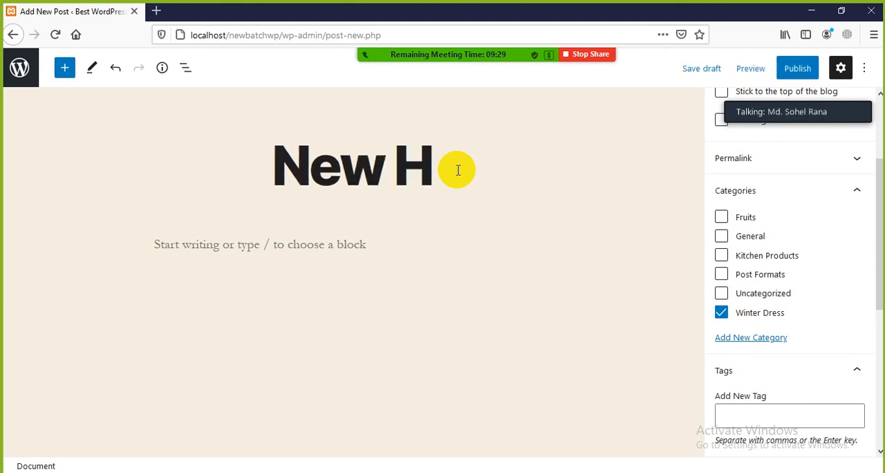
type("oddy Co")
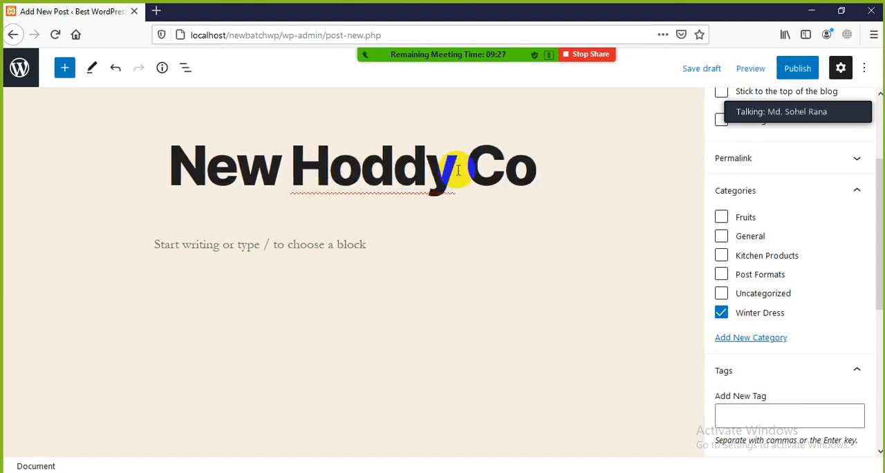
type("llection")
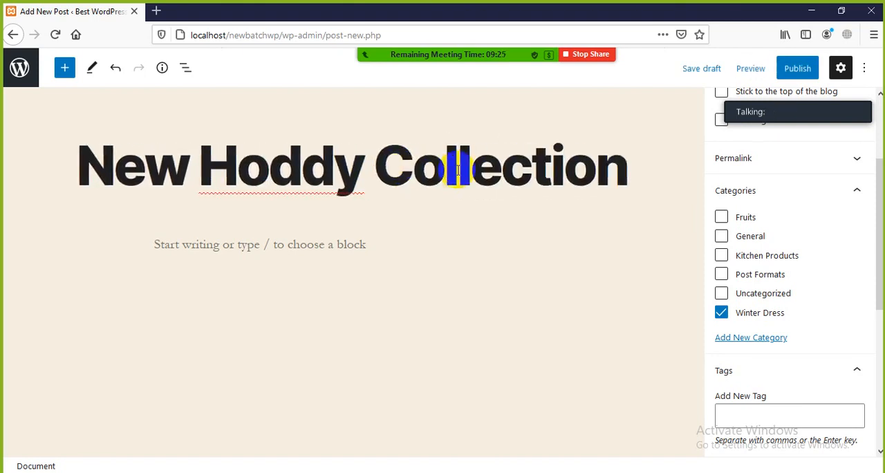
Fill the post body with repeated pastes of the copied "Welcome to WordPress. This is your first post." sample text.
left_click(265, 244)
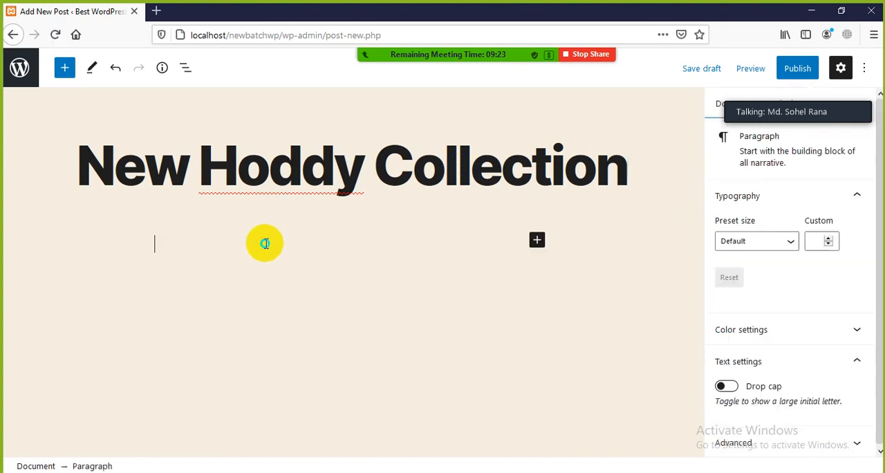
right_click(267, 245)
left_click(296, 301)
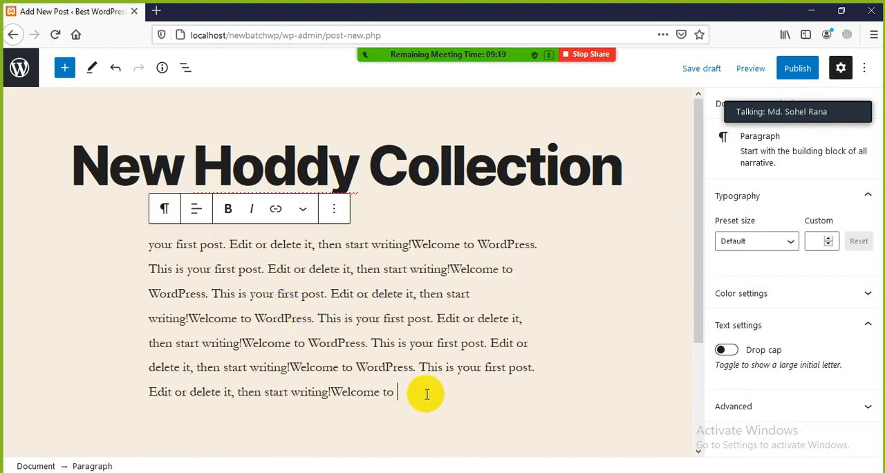
key("ctrl+v")
scroll(435, 387, "up", 5)
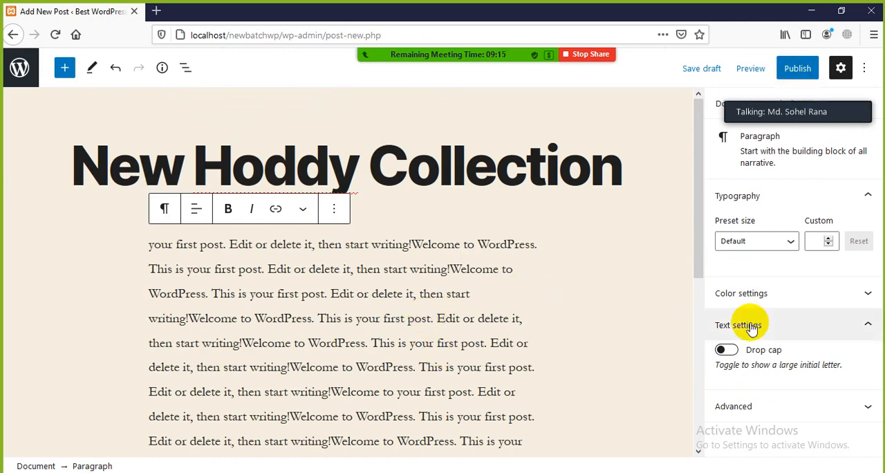
Move the meeting's speaker panel off the settings sidebar and check the post's category in the document settings.
mouse_move(768, 102)
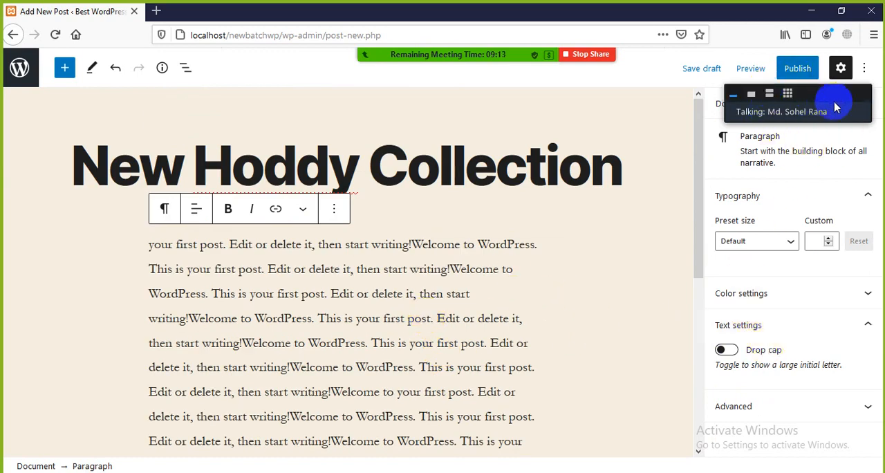
left_click_drag(836, 107, 640, 110)
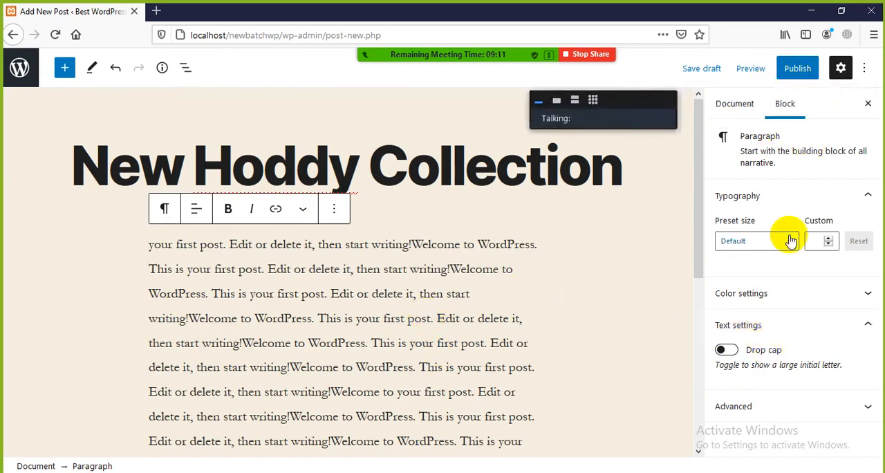
left_click(752, 117)
scroll(782, 276, "down", 3)
scroll(782, 270, "up", 1)
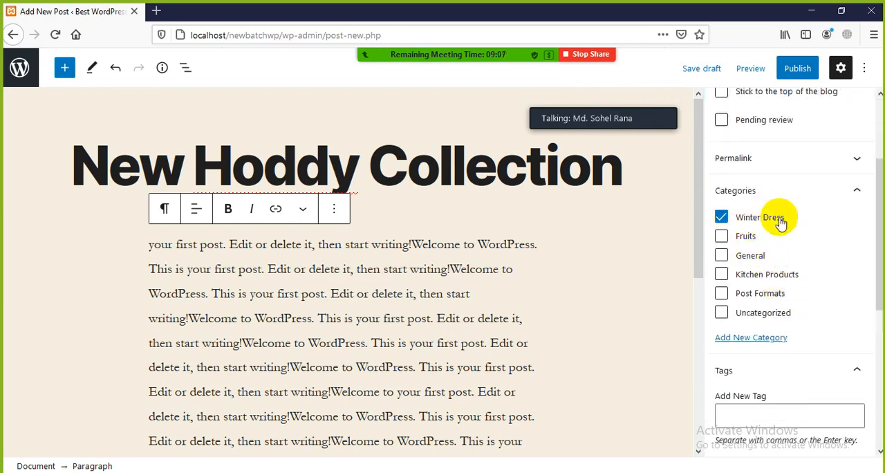
Publish the New Hoddy Collection post, confirming the pre-publish check.
left_click(799, 71)
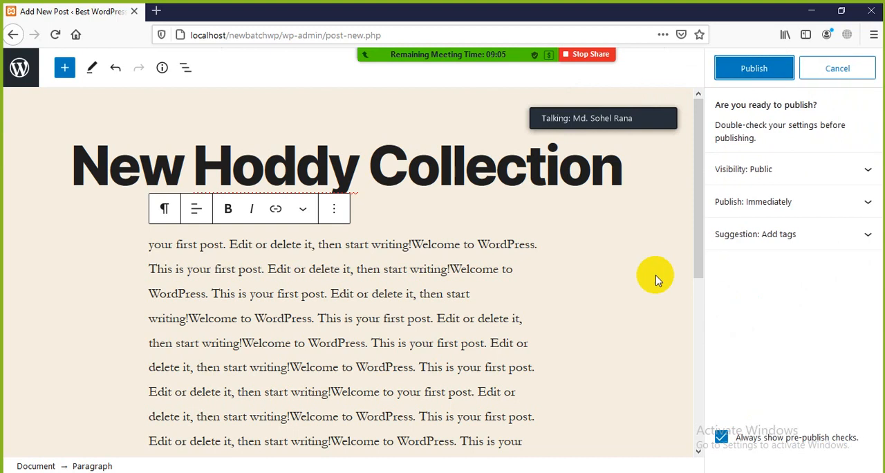
left_click(728, 75)
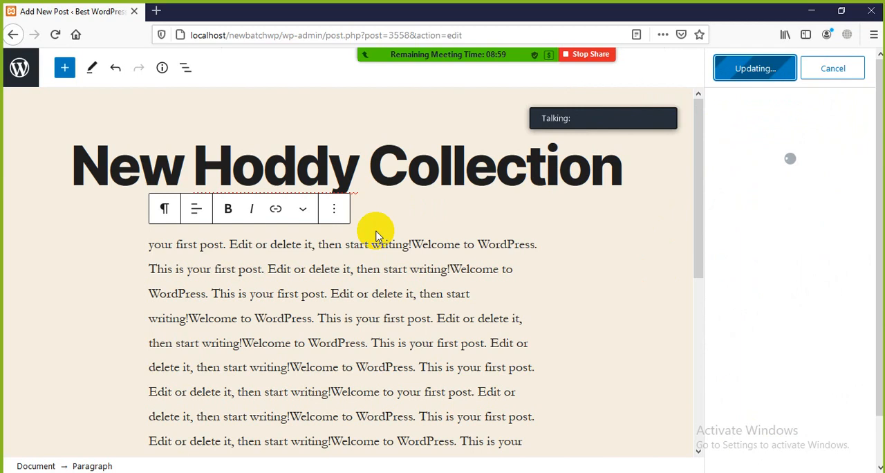
Return to the Categories admin page and open the site's front end in a new browser tab.
left_click(154, 12)
left_click(69, 11)
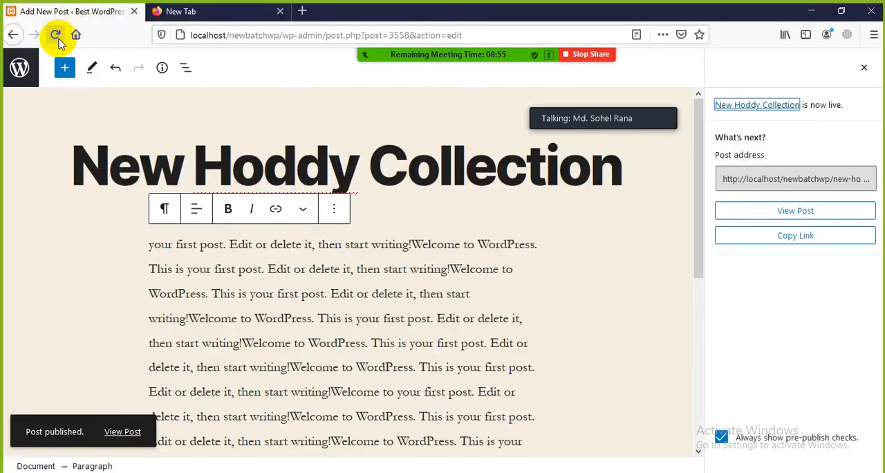
left_click(12, 36)
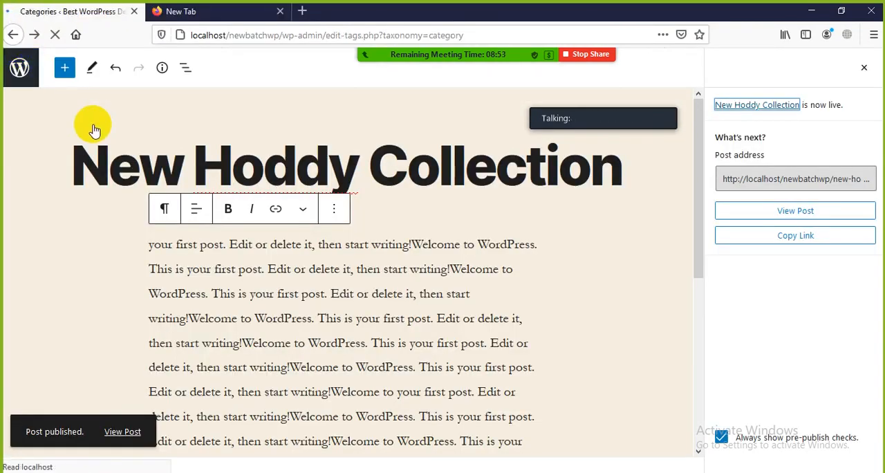
scroll(58, 144, "up", 2)
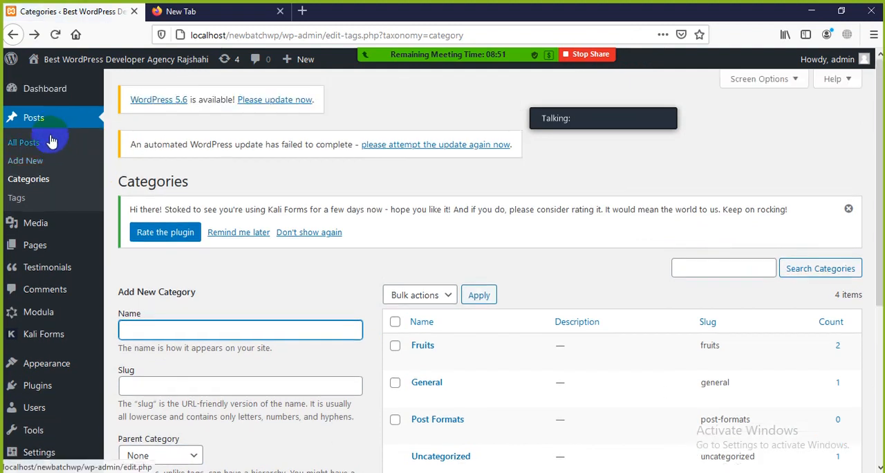
mouse_move(35, 63)
middle_click(36, 83)
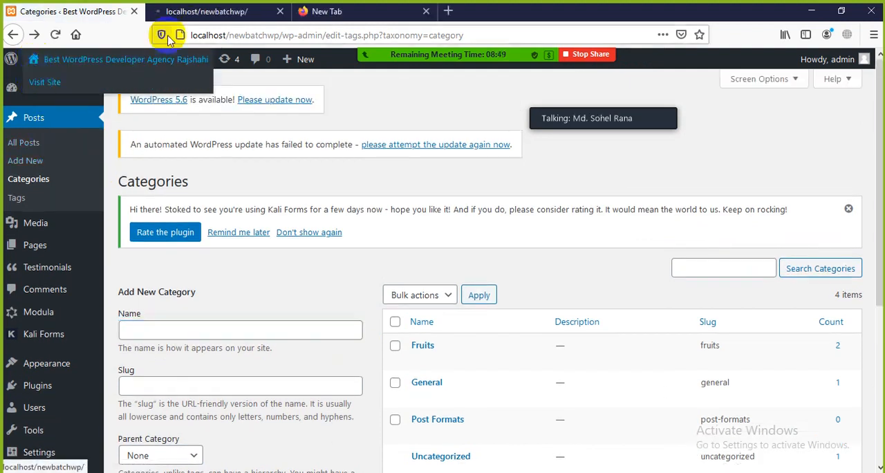
View the New Hoddy Collection post on the site's front page and highlight its title.
left_click(188, 13)
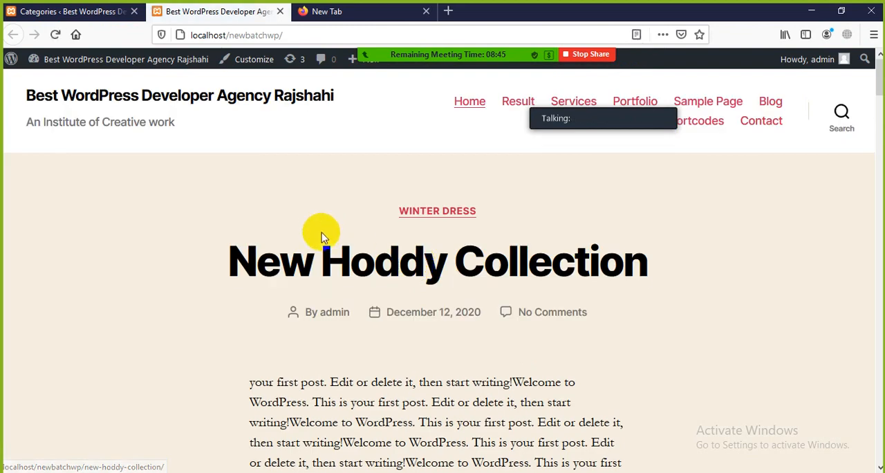
scroll(340, 280, "down", 3)
scroll(340, 279, "up", 3)
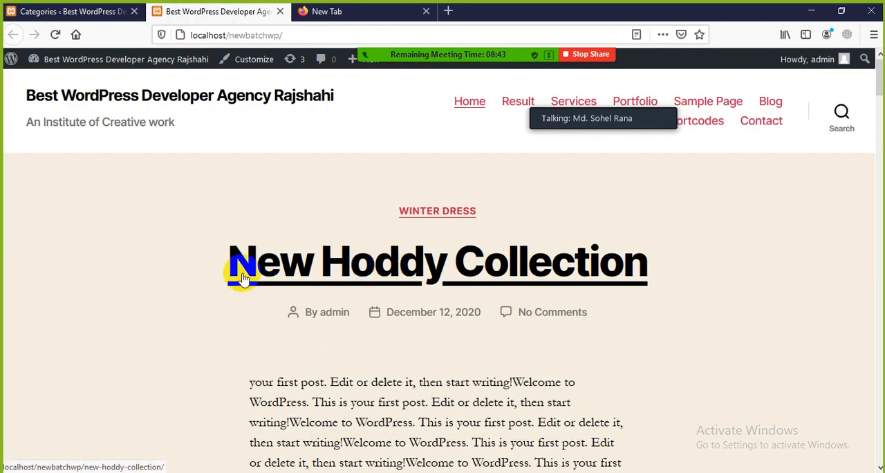
left_click_drag(696, 272, 122, 272)
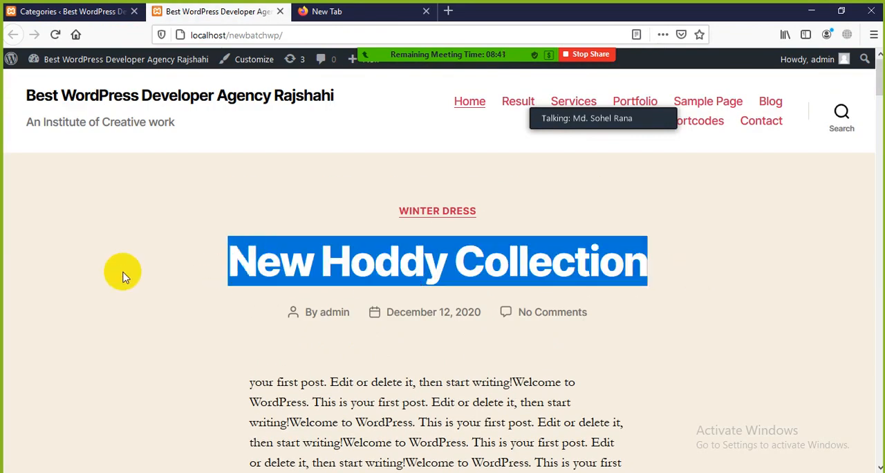
left_click(87, 273)
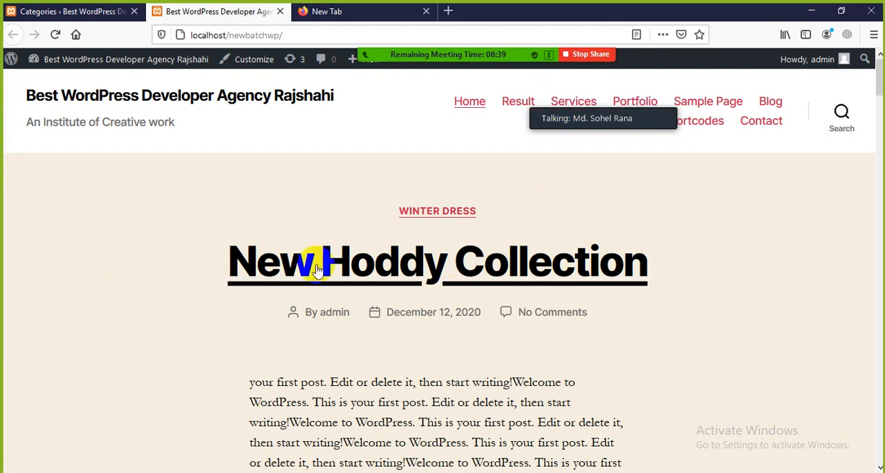
Return to the Categories admin page and start a new post.
left_click(66, 11)
scroll(275, 284, "down", 3)
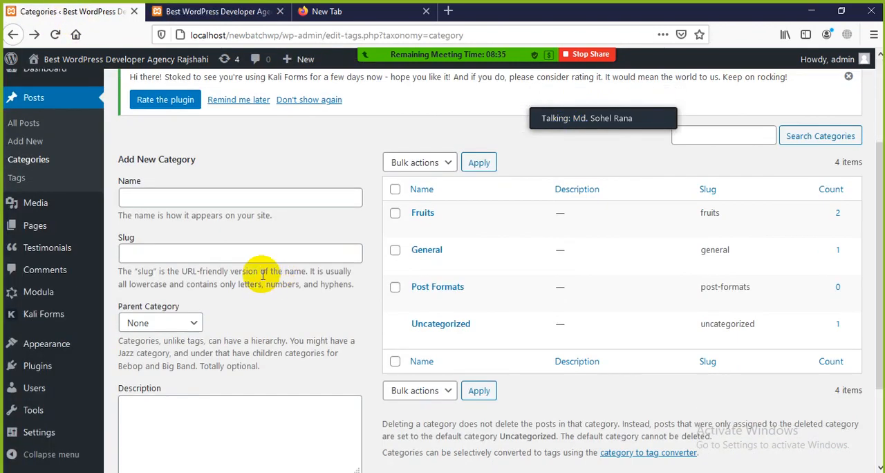
scroll(263, 276, "up", 3)
left_click(216, 13)
left_click(69, 14)
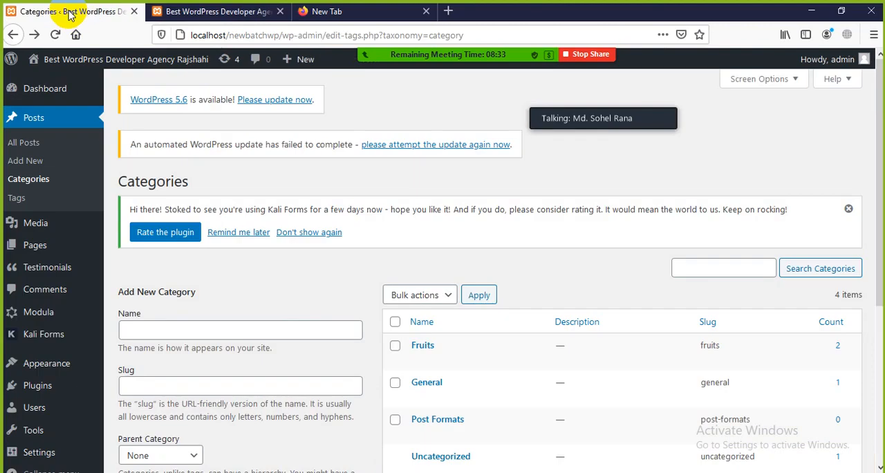
left_click(25, 162)
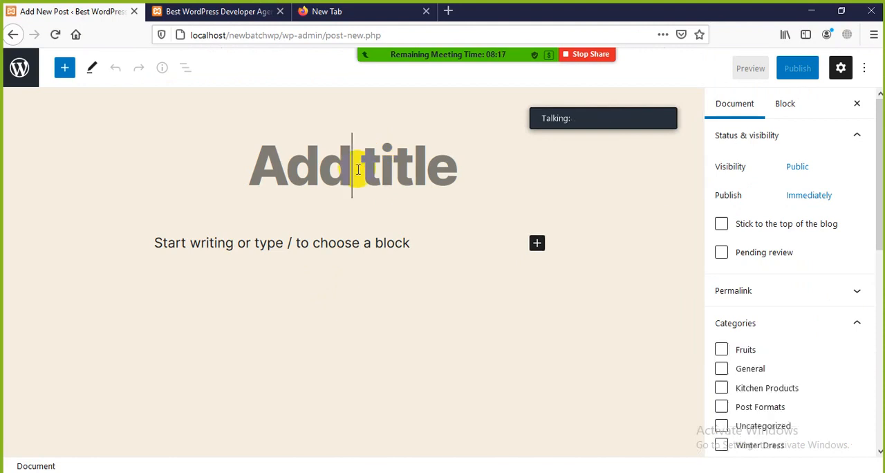
Title the post "Awesome Jacket for winter" and paste the copied sample text into its body.
type("Awes")
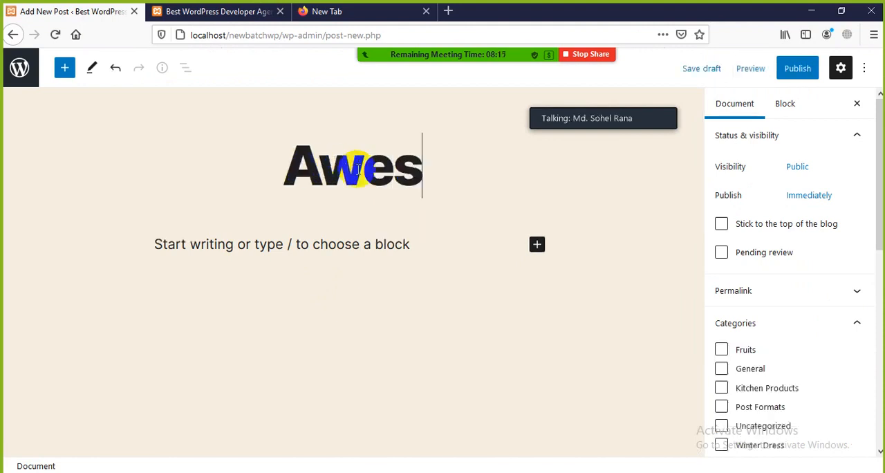
type("ome T-")
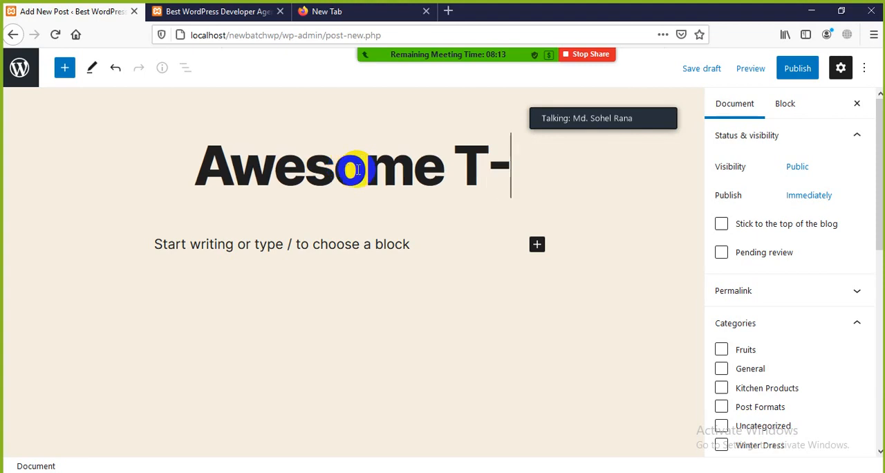
key("BackSpace")
key("BackSpace")
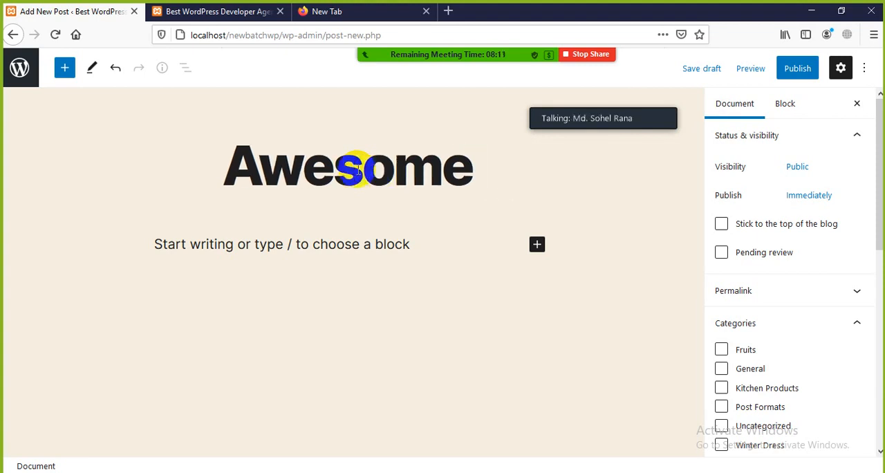
type("Jacket")
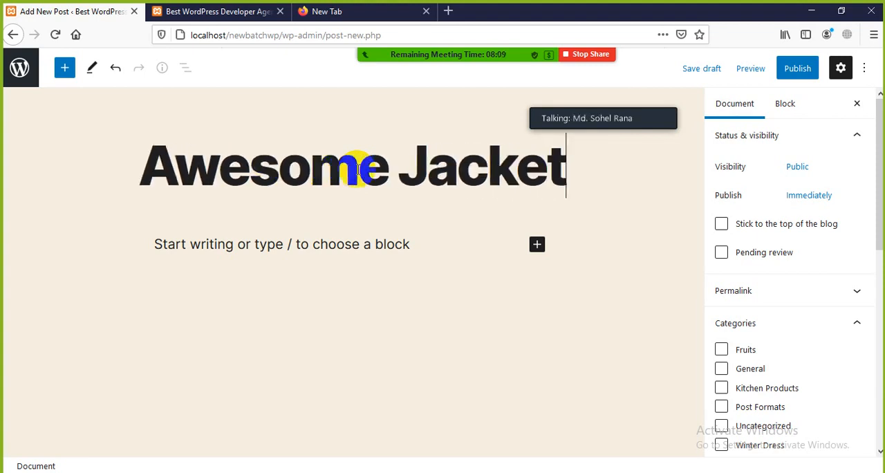
type(" for ")
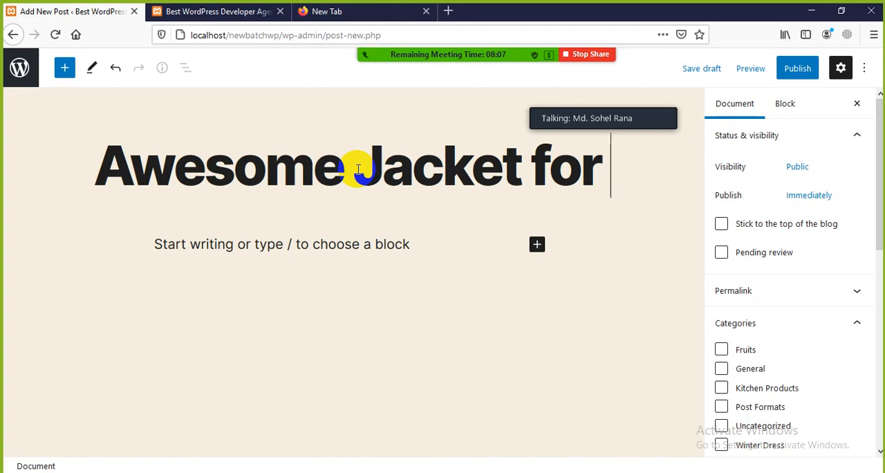
type("winter")
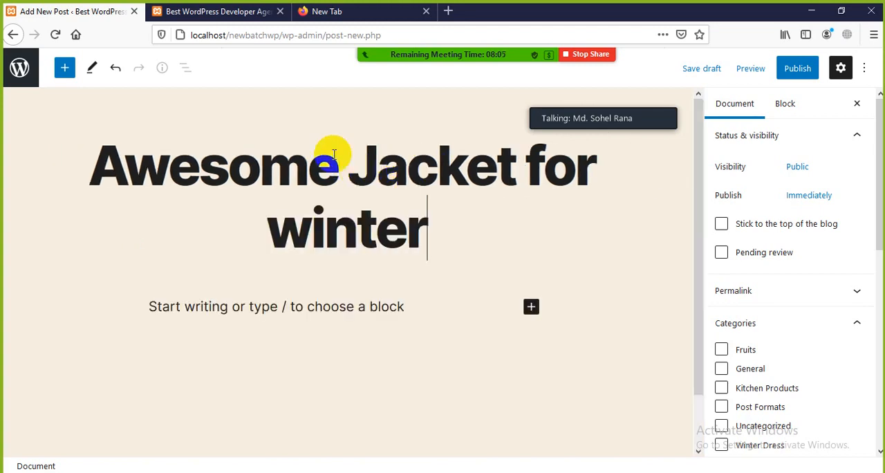
left_click(393, 305)
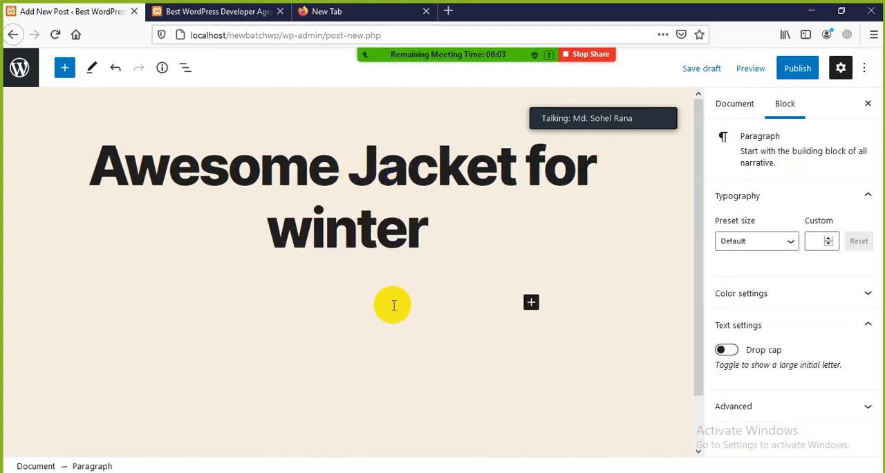
key("ctrl+v")
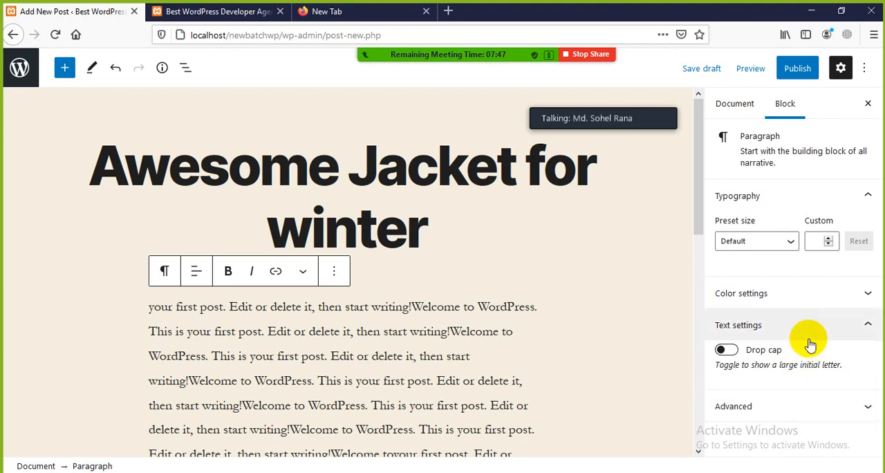
Assign the Winter Dress category to the post and publish it, confirming the pre-publish check.
left_click(744, 107)
scroll(778, 349, "down", 2)
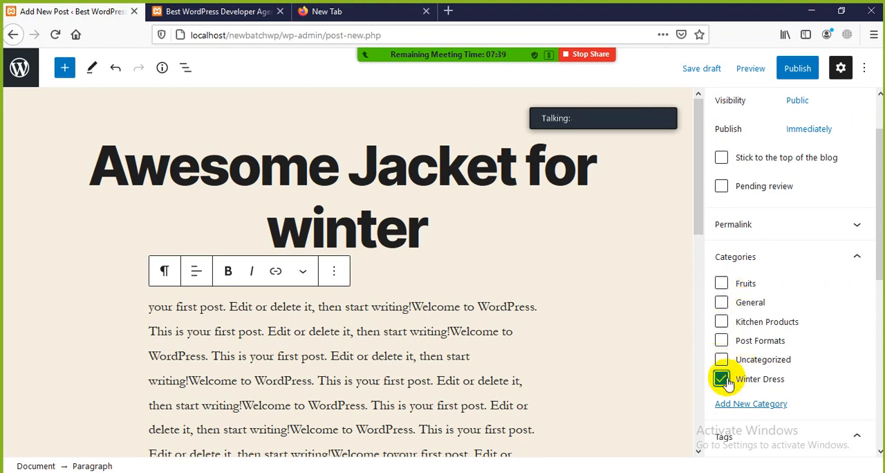
left_click(797, 68)
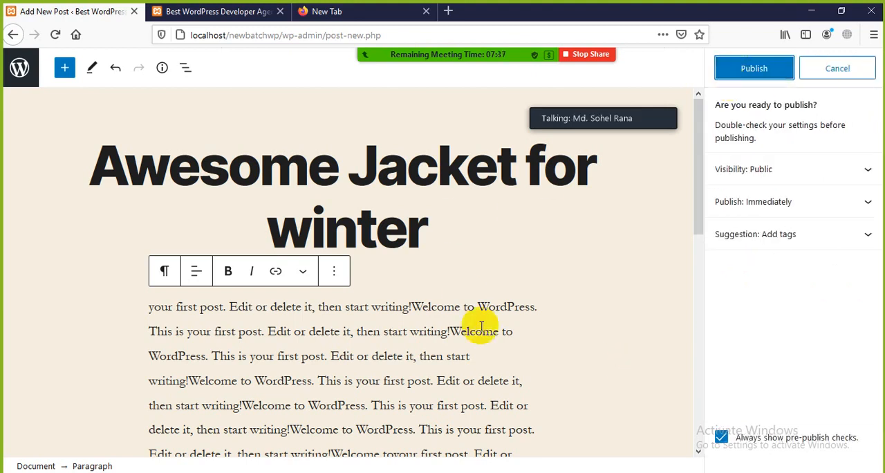
left_click(740, 81)
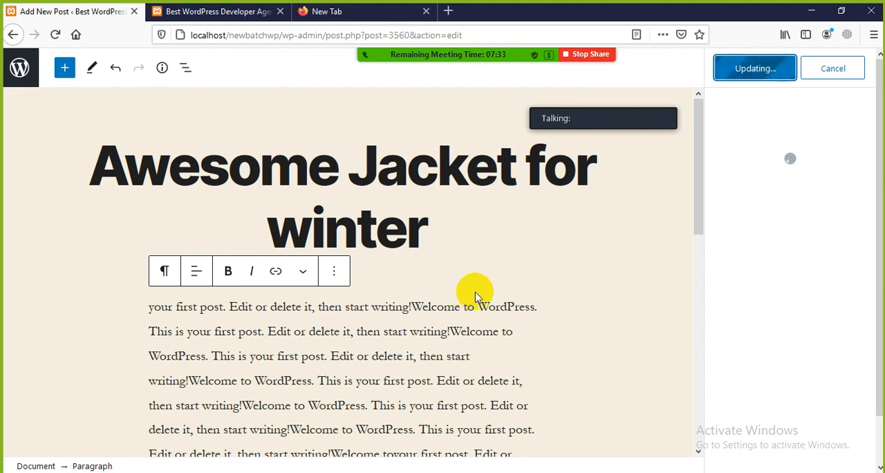
Reload the site's front page and look over the Awesome Jacket for winter and New Hoddy Collection posts.
left_click(230, 16)
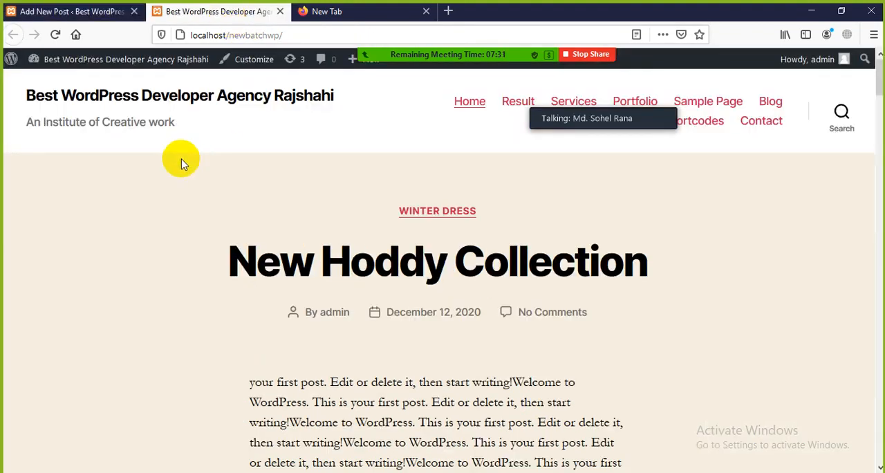
left_click(76, 34)
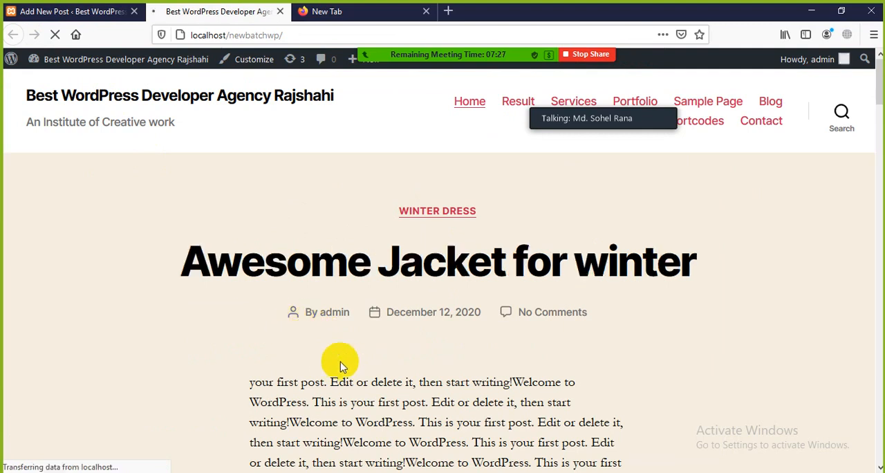
scroll(341, 362, "down", 2)
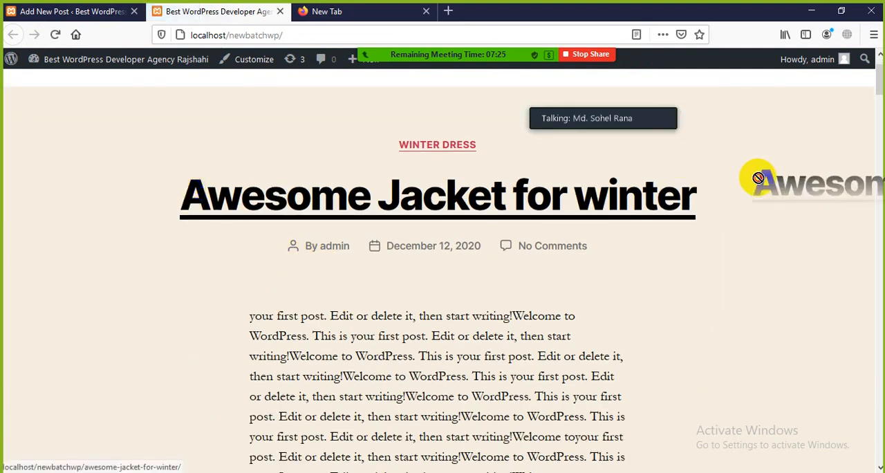
scroll(406, 316, "down", 10)
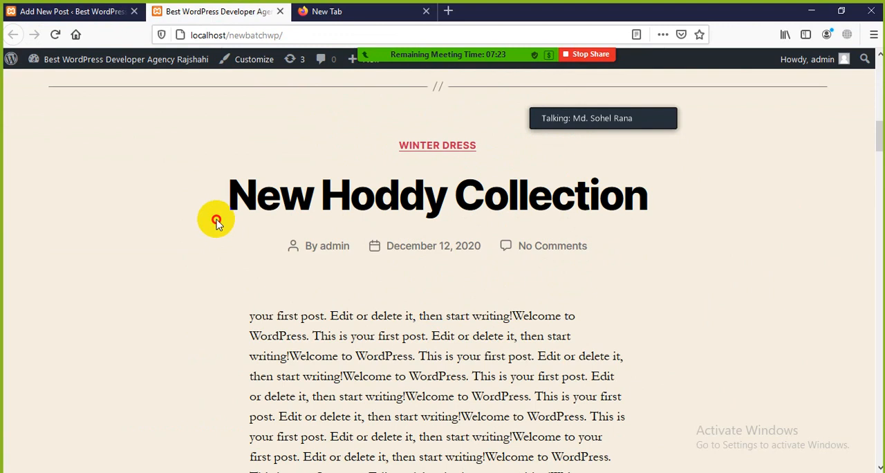
left_click_drag(214, 217, 738, 243)
left_click(673, 286)
scroll(530, 290, "up", 12)
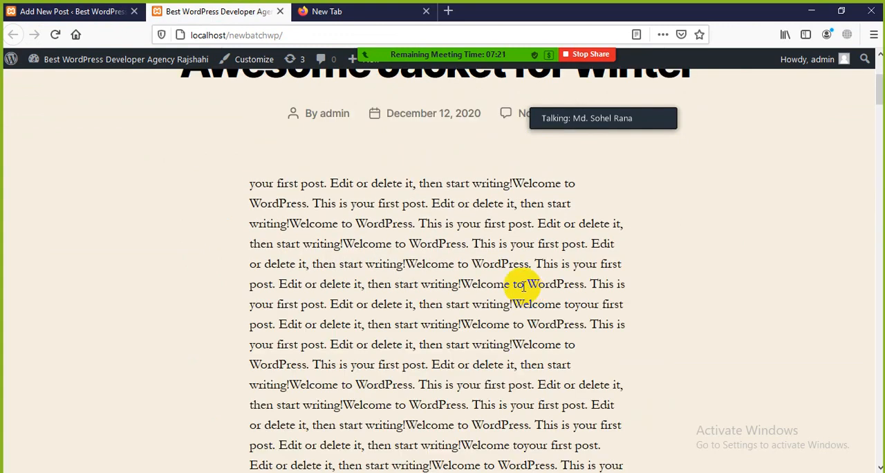
Return to the post editor, dismiss the published-post panel and check the category assigned to the jacket post.
left_click(79, 12)
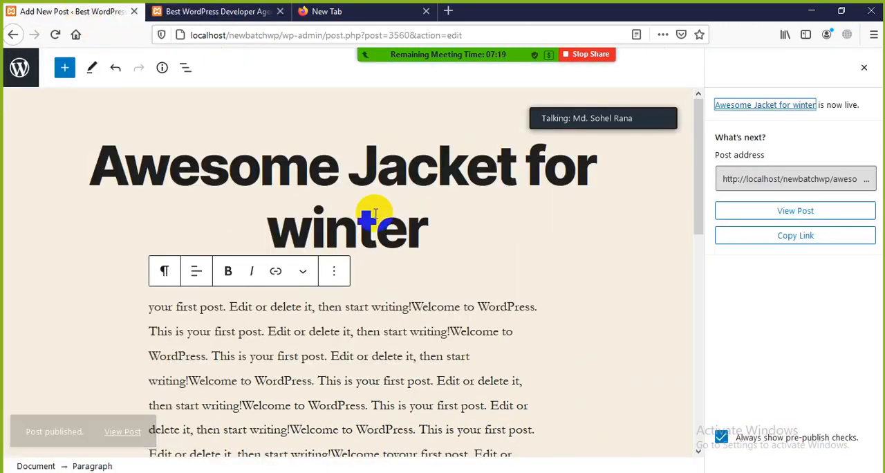
left_click(865, 72)
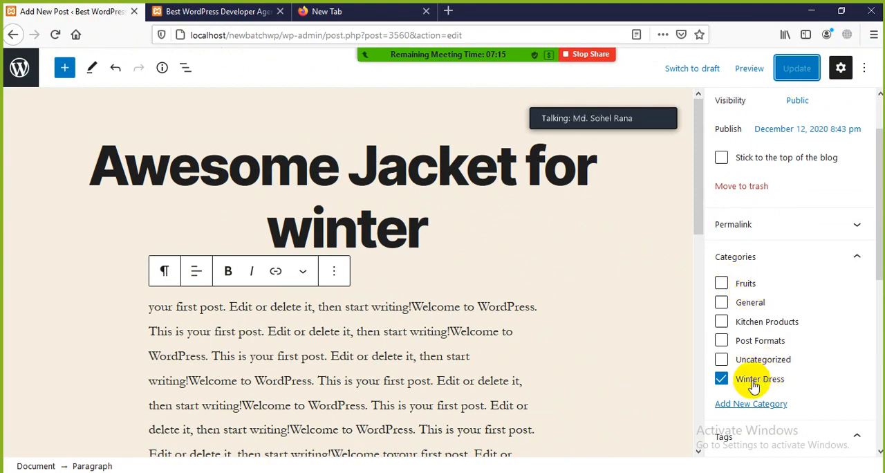
left_click(235, 35)
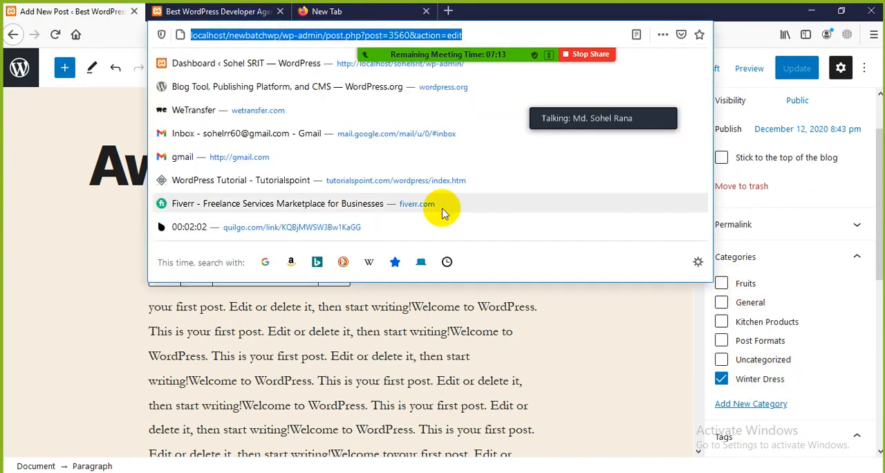
left_click(90, 266)
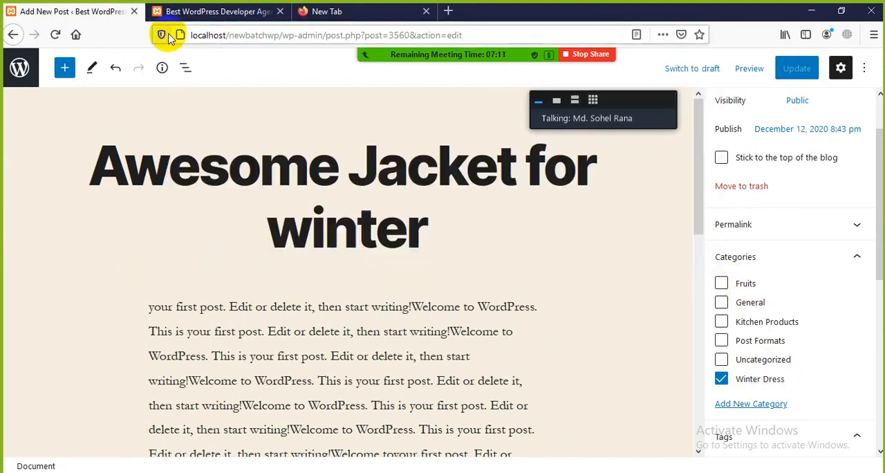
Switch to the site's front page and move the meeting's speaker panel off the navigation menu.
left_click(211, 11)
left_click_drag(633, 110, 223, 191)
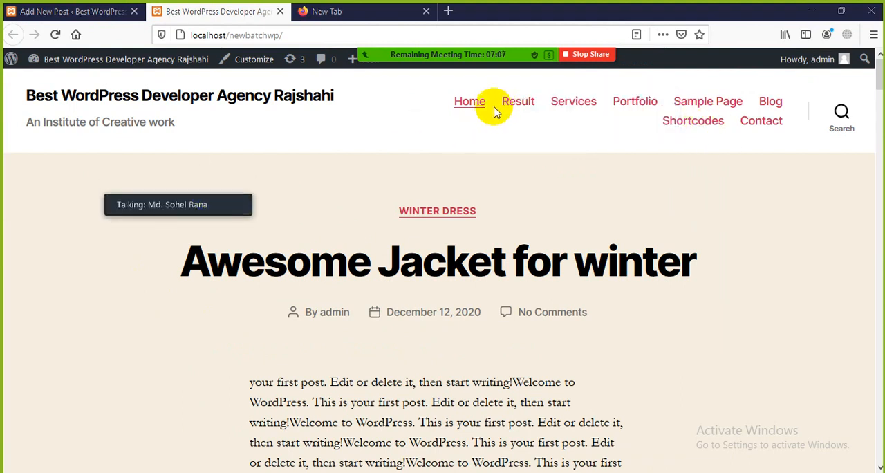
left_click_drag(163, 245, 233, 270)
left_click(695, 389)
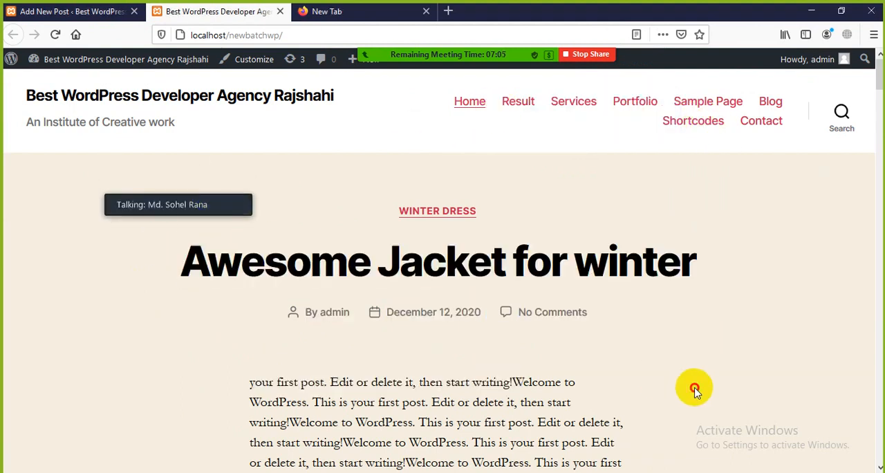
Leave the post editor for the WordPress admin and open the navigation menu editor, showing the Categories item source.
left_click(68, 11)
scroll(53, 277, "down", 3)
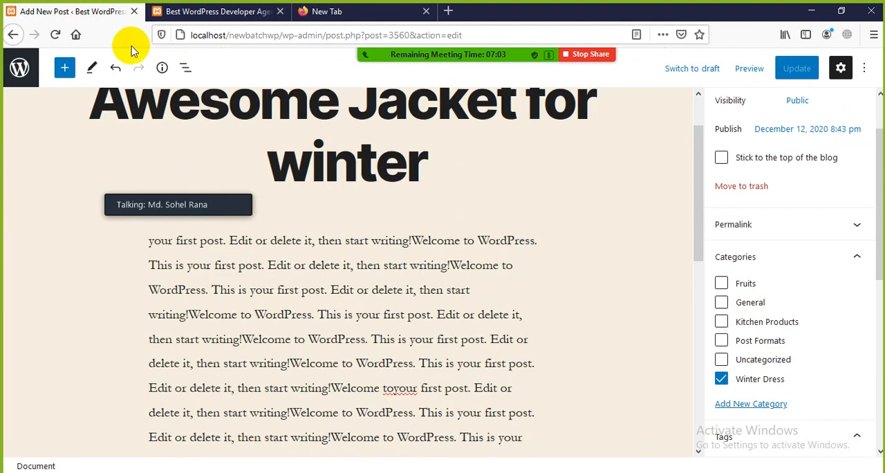
left_click(13, 34)
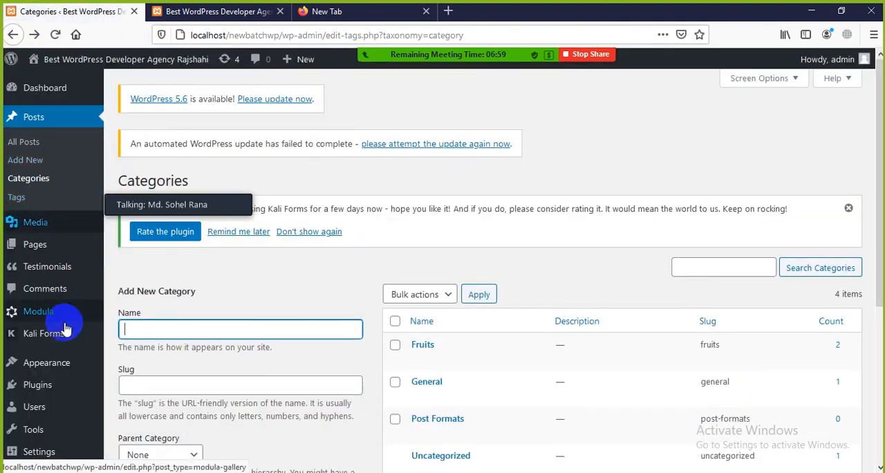
scroll(66, 329, "down", 4)
mouse_move(31, 369)
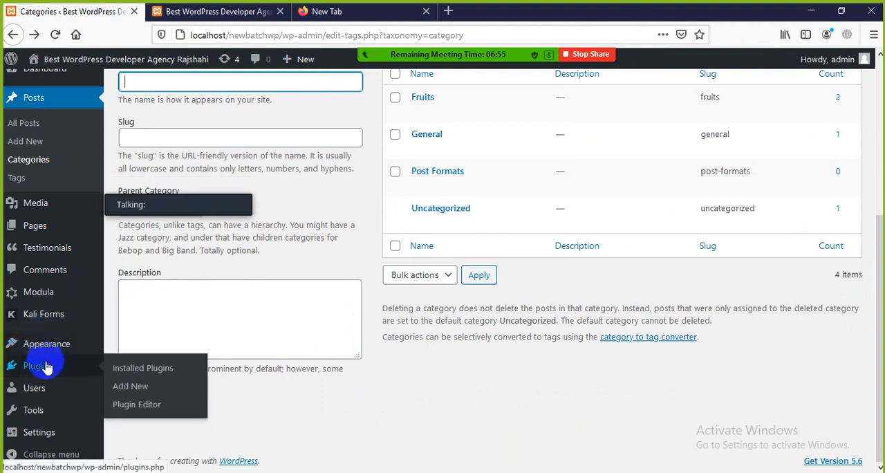
mouse_move(45, 357)
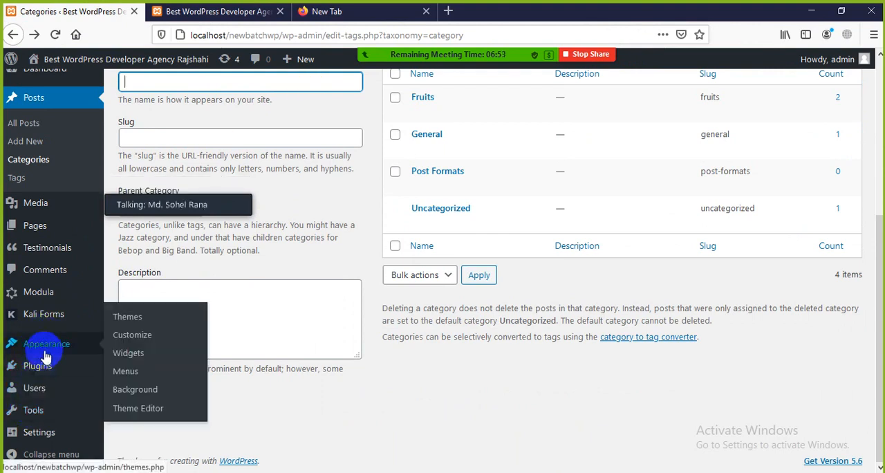
left_click(131, 378)
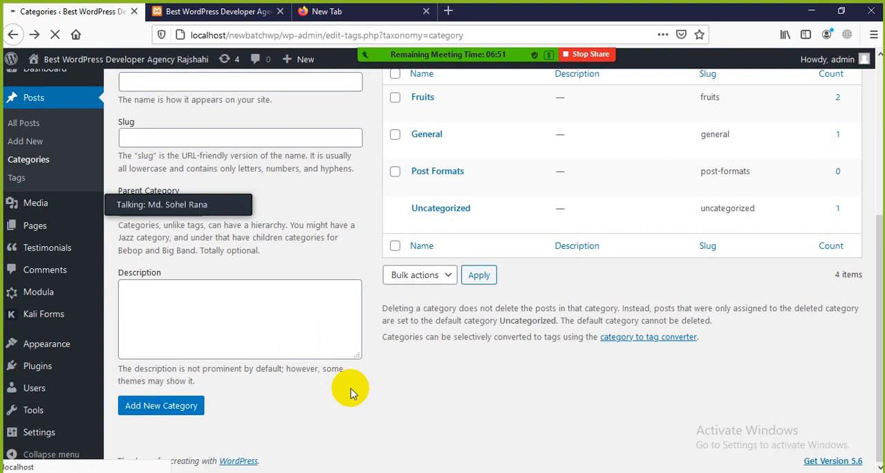
scroll(207, 320, "down", 5)
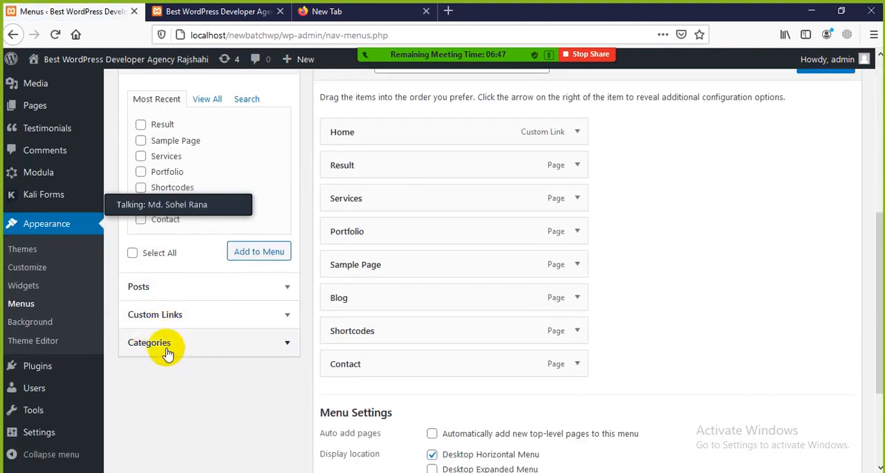
Move the meeting's speaker panel off the menu item sources and compare the full and most recent page lists.
scroll(207, 290, "up", 4)
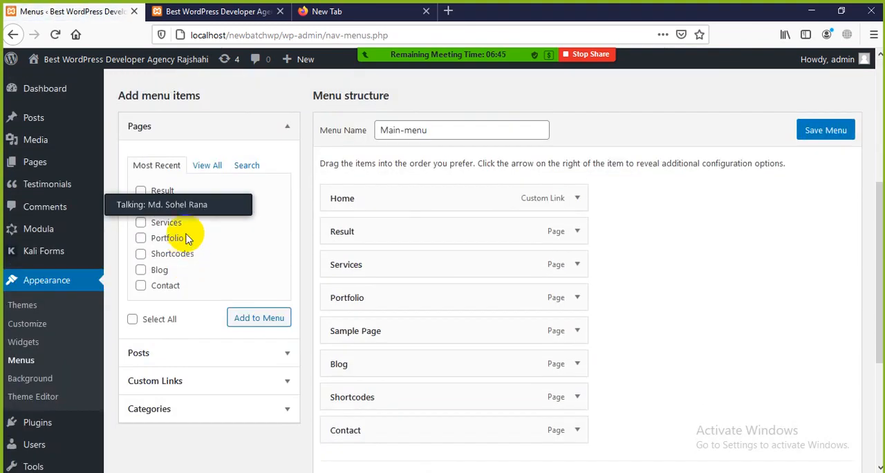
left_click_drag(164, 201, 648, 143)
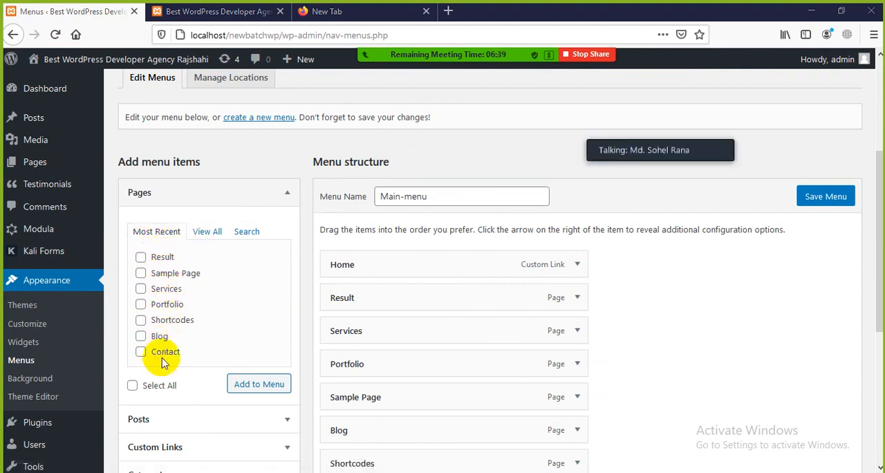
left_click(209, 234)
scroll(170, 294, "down", 1)
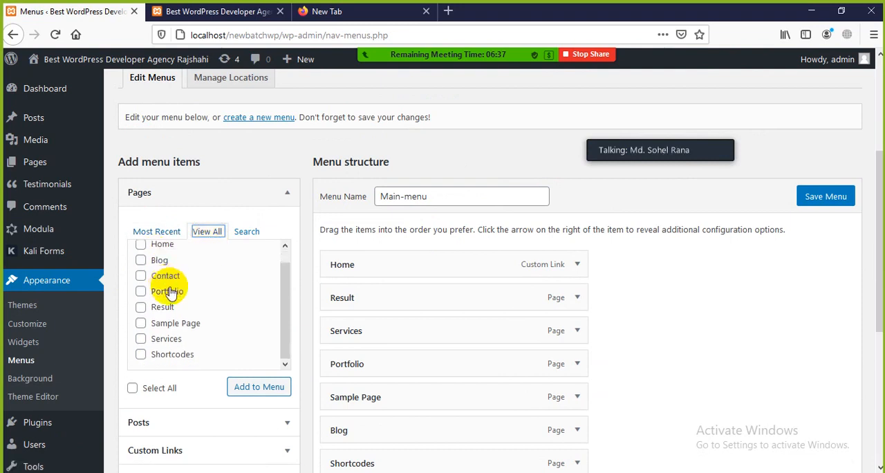
scroll(166, 318, "up", 1)
left_click(165, 233)
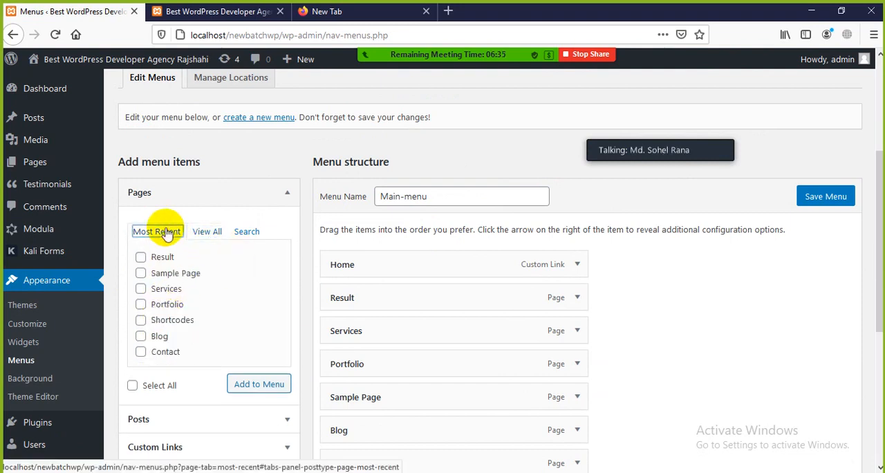
scroll(160, 292, "down", 2)
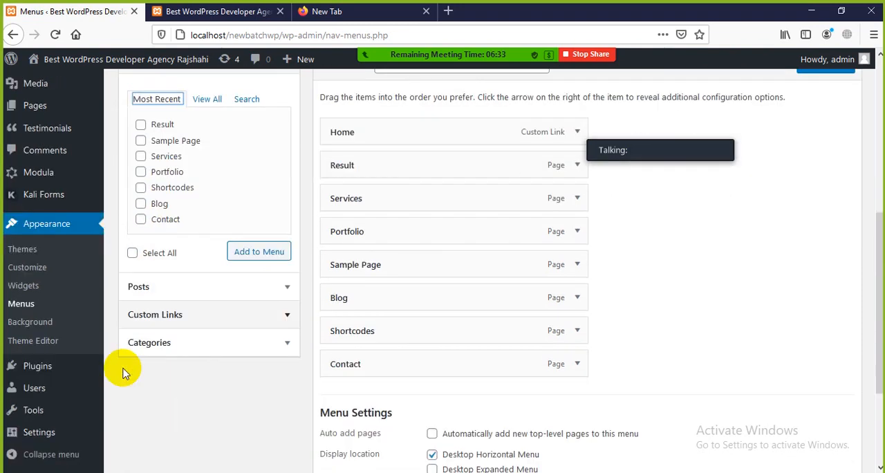
Add the Winter Dress category as an item to Main-menu.
left_click(178, 348)
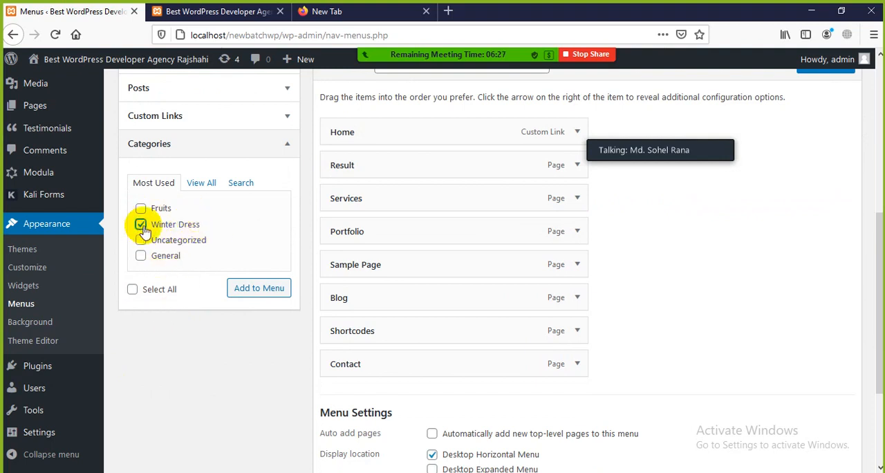
left_click(271, 291)
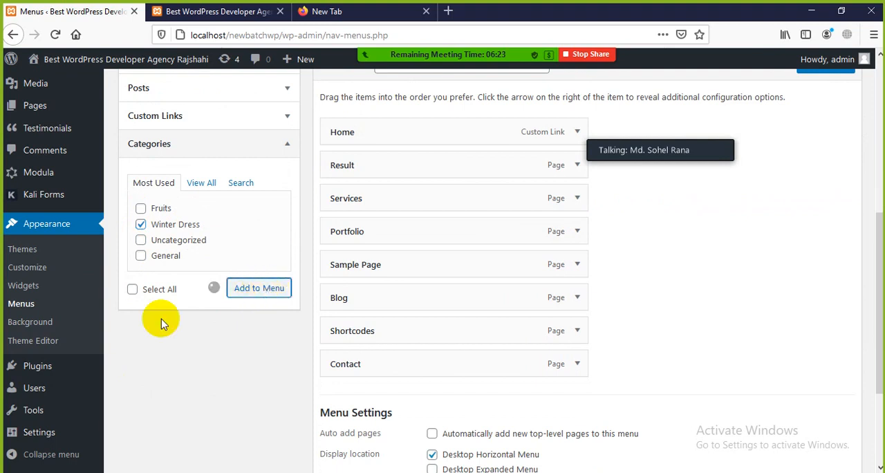
scroll(277, 349, "down", 2)
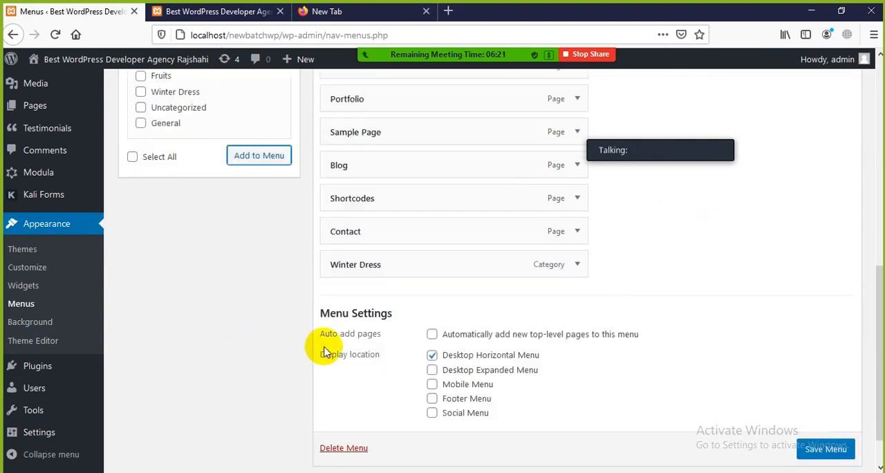
Place the Winter Dress item directly after Home in the menu structure and save the menu.
scroll(401, 288, "up", 1)
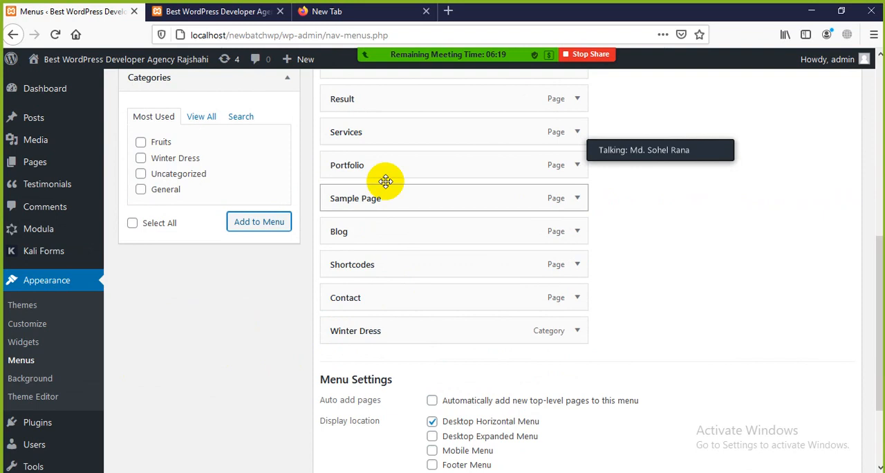
scroll(376, 118, "up", 1)
scroll(374, 201, "up", 1)
scroll(381, 233, "down", 1)
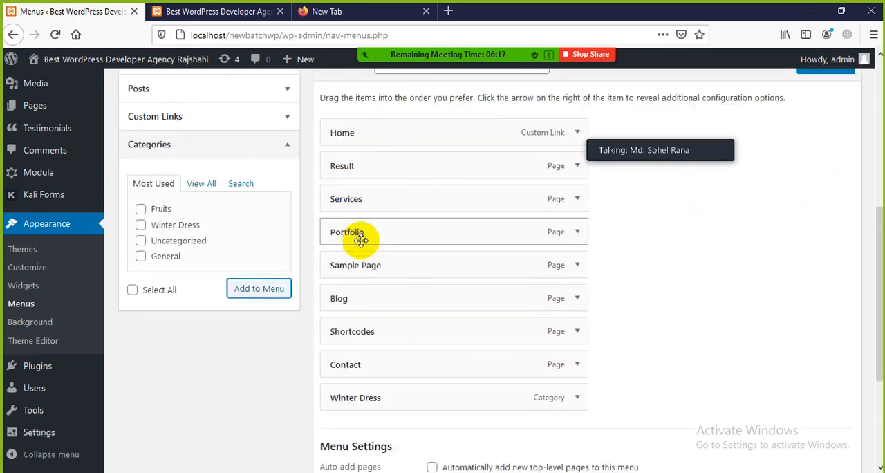
left_click_drag(367, 376, 369, 166)
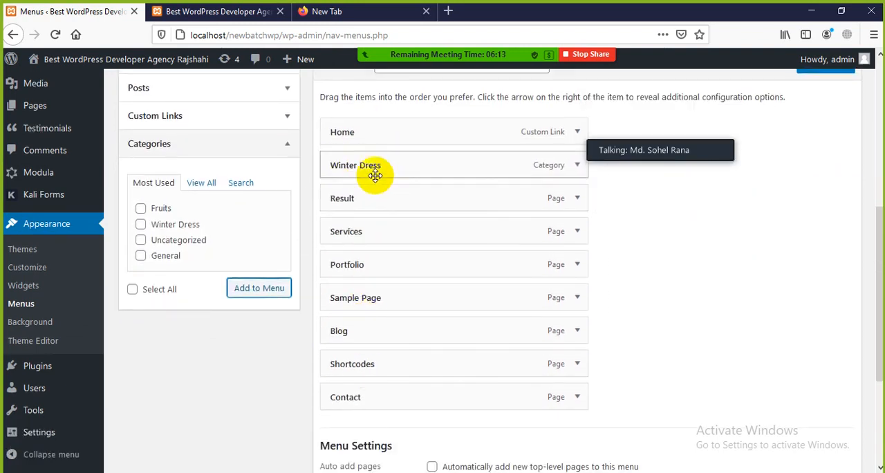
scroll(373, 173, "down", 3)
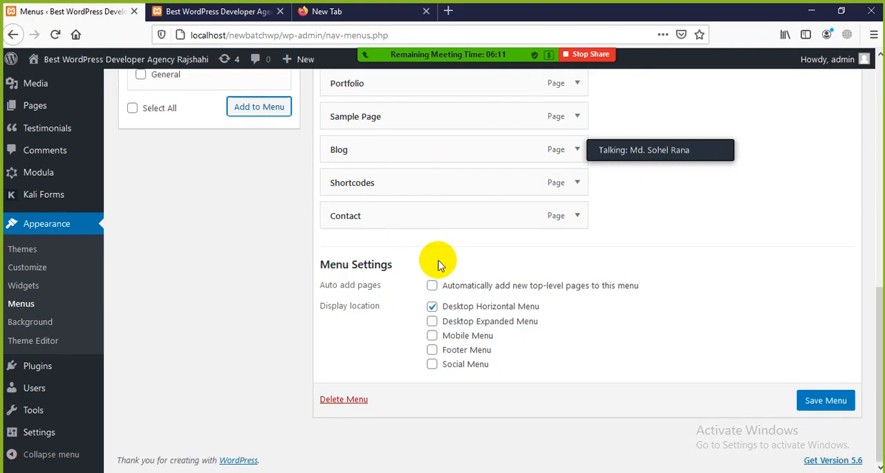
left_click(829, 401)
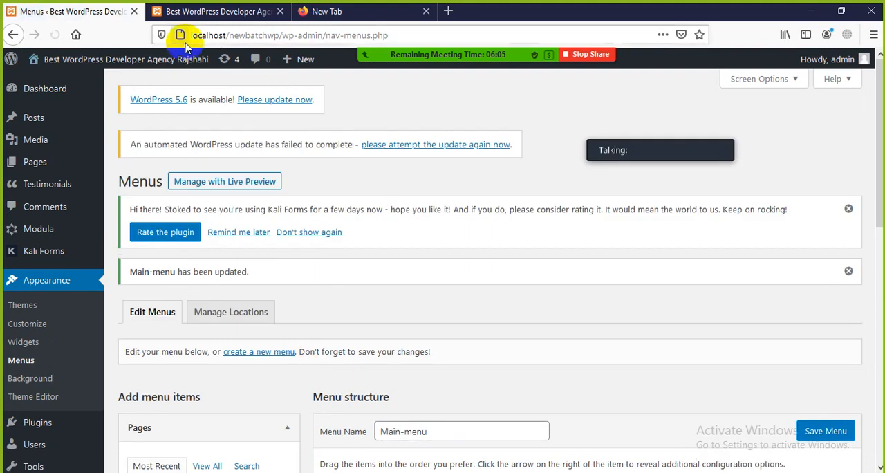
Switch to the site's front page and reload it to check the Home and Winter Dress items in the navigation menu.
left_click(190, 13)
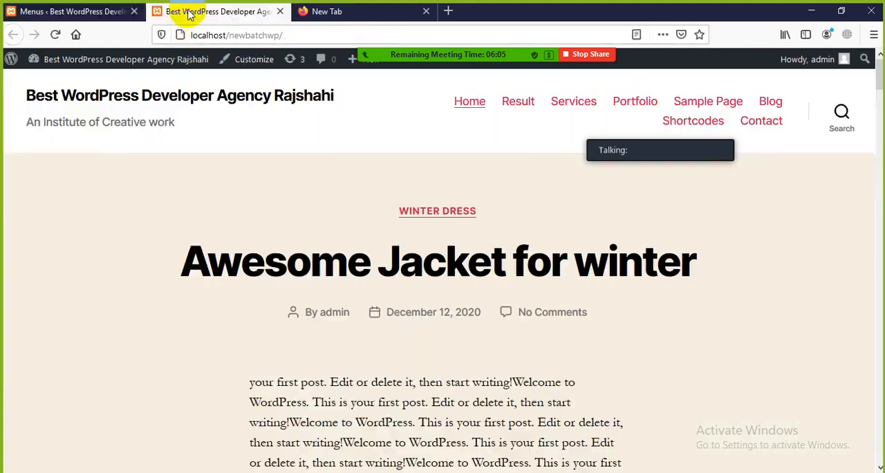
left_click(55, 35)
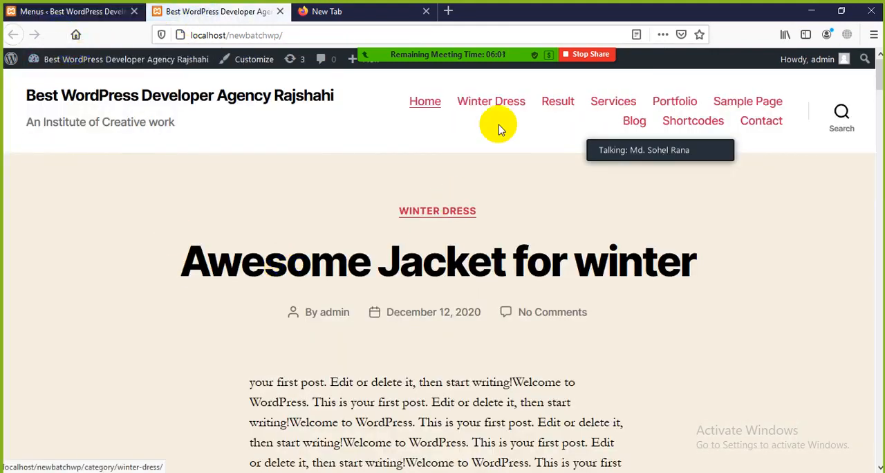
left_click(423, 100)
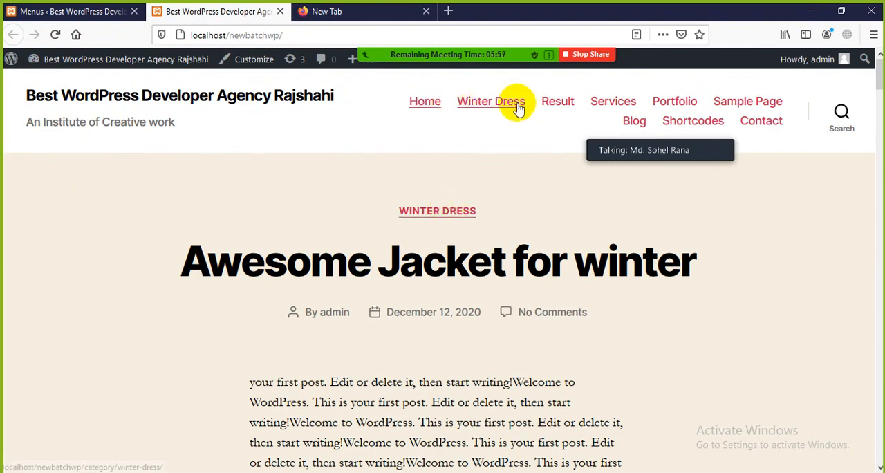
Look through the front page's posts and their category labels, from Awesome Jacket for winter down to Hello world!
scroll(300, 223, "down", 4)
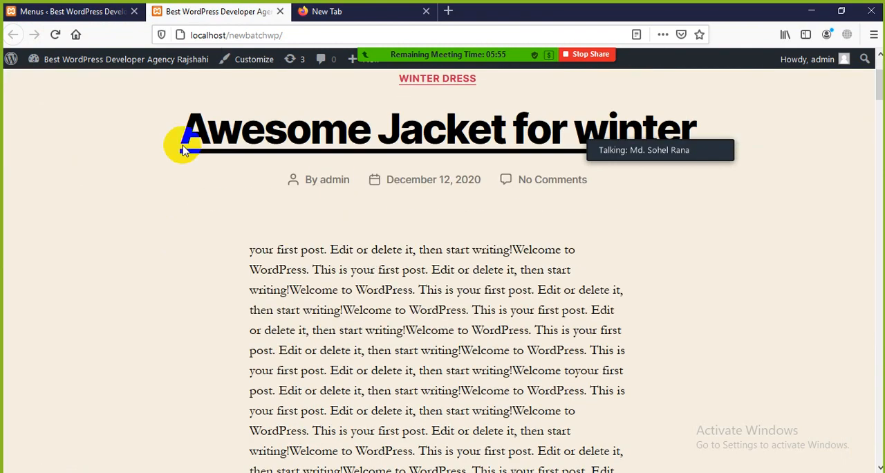
left_click_drag(183, 151, 731, 238)
left_click(731, 238)
scroll(297, 173, "down", 5)
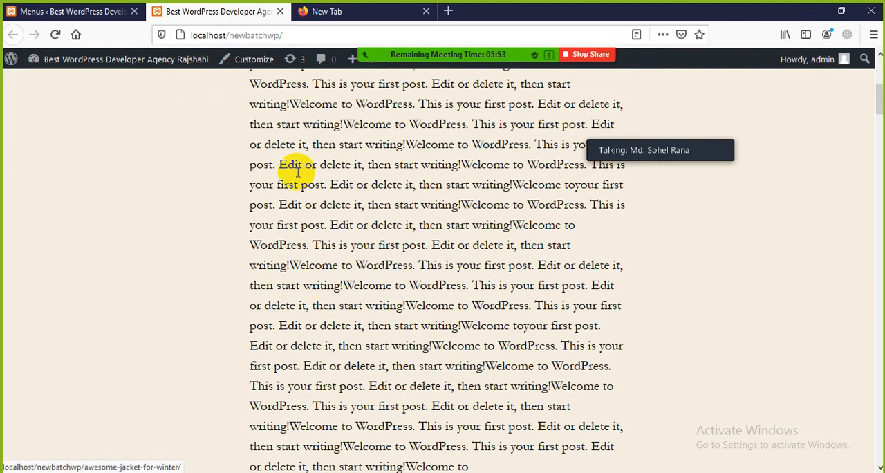
scroll(290, 170, "up", 5)
scroll(350, 223, "down", 10)
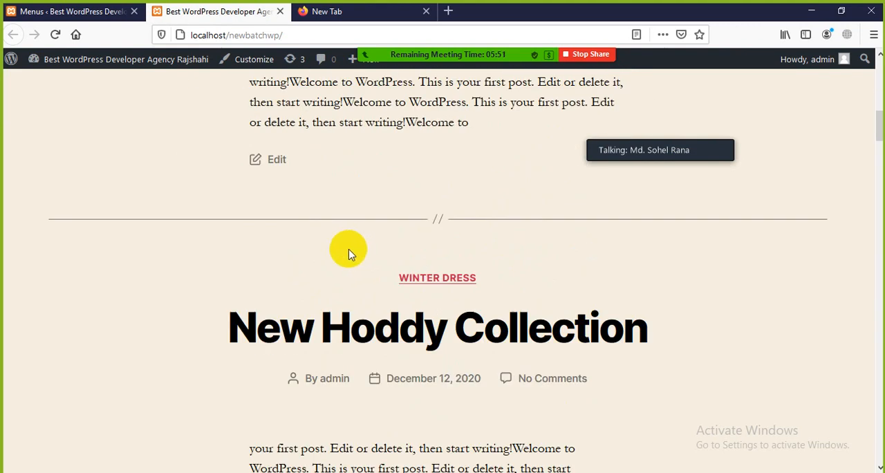
scroll(349, 255, "down", 12)
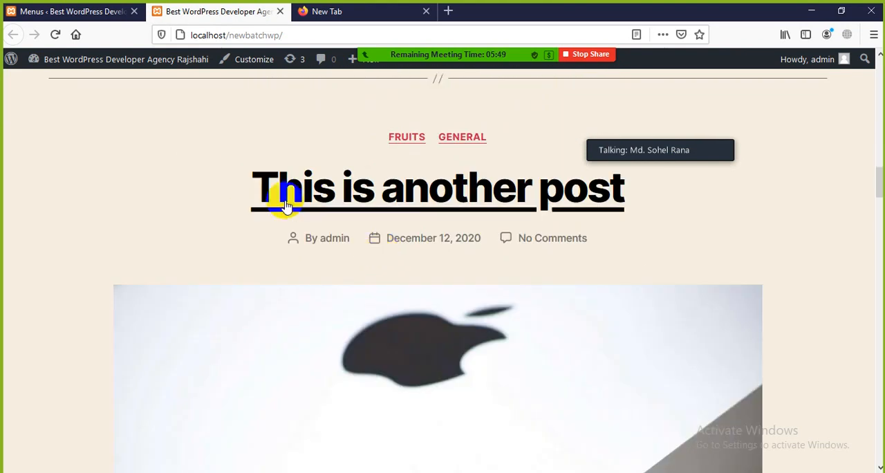
scroll(457, 249, "down", 15)
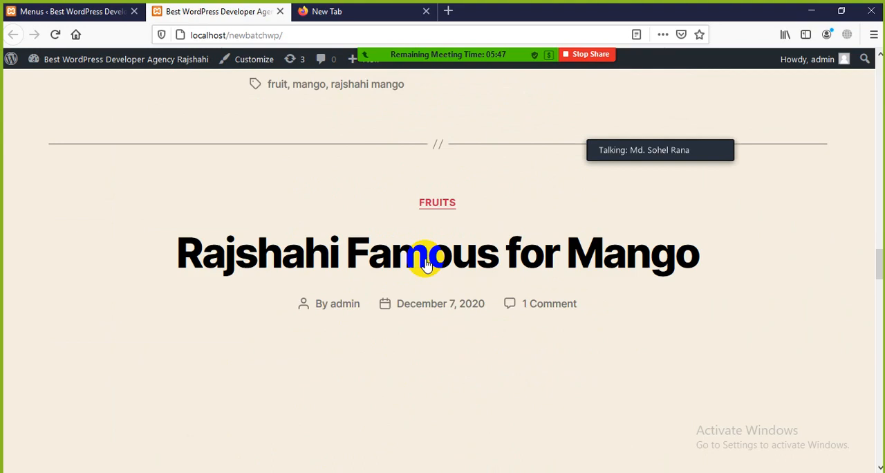
scroll(638, 253, "down", 15)
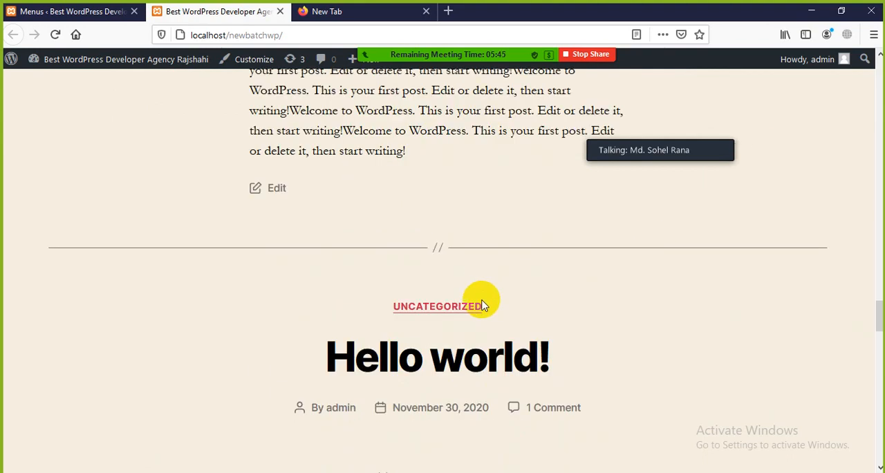
scroll(464, 285, "up", 20)
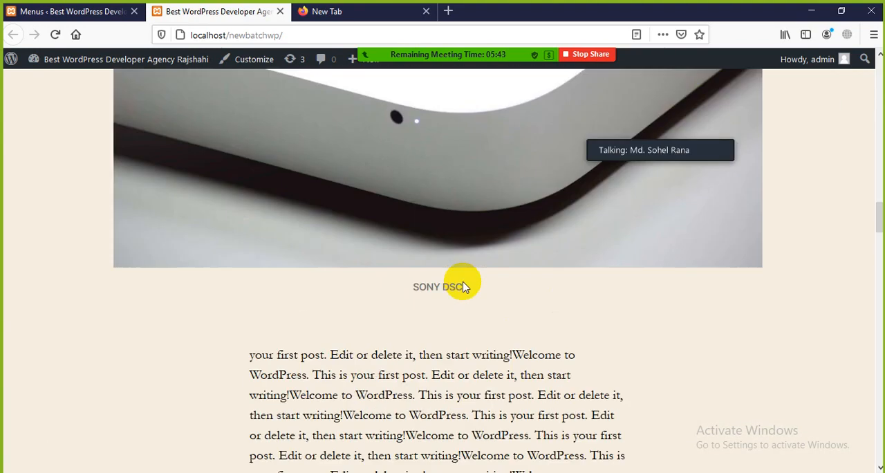
scroll(463, 285, "up", 10)
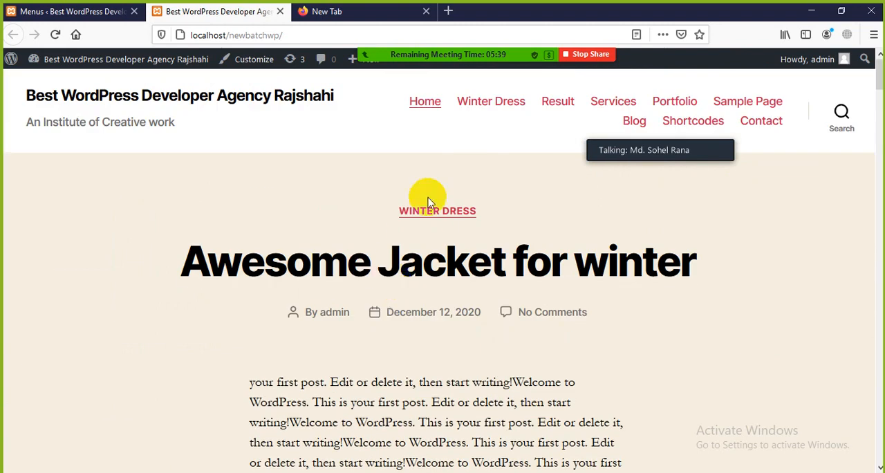
Open the Winter Dress category page from the site's navigation and examine its category heading.
left_click(502, 103)
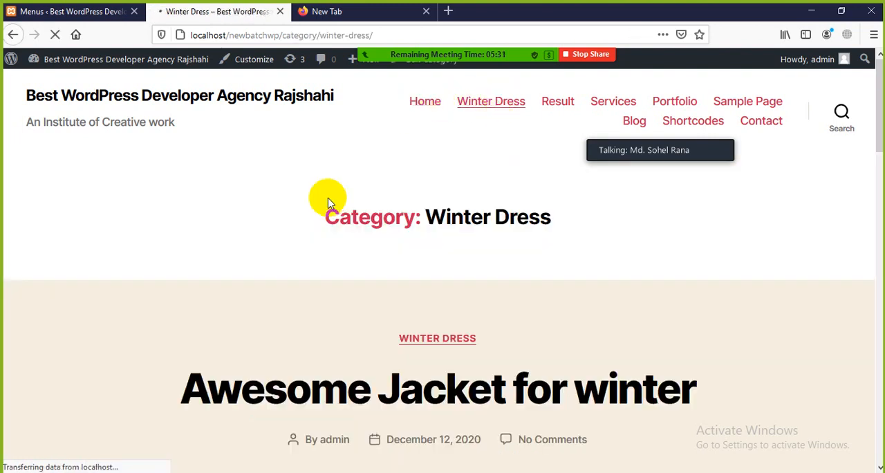
scroll(325, 195, "down", 2)
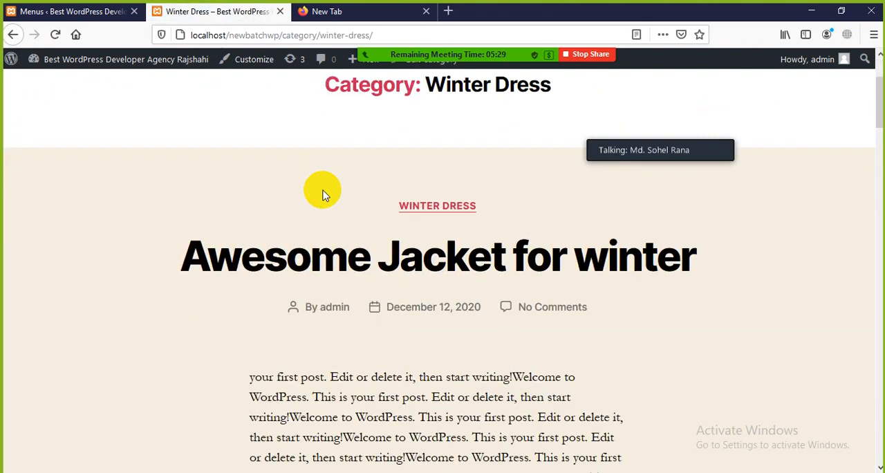
scroll(325, 202, "up", 2)
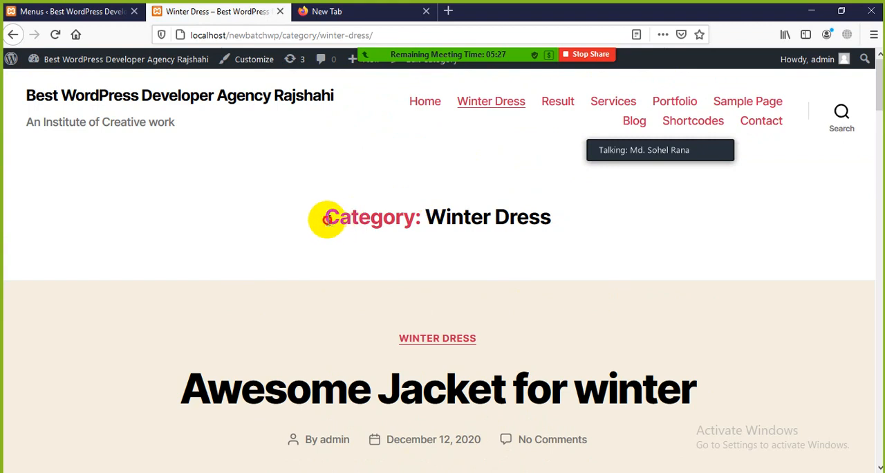
left_click_drag(326, 218, 609, 207)
left_click(569, 226)
Look through the posts and footer widgets on the Winter Dress page, and examine the category part of its address.
scroll(424, 258, "down", 3)
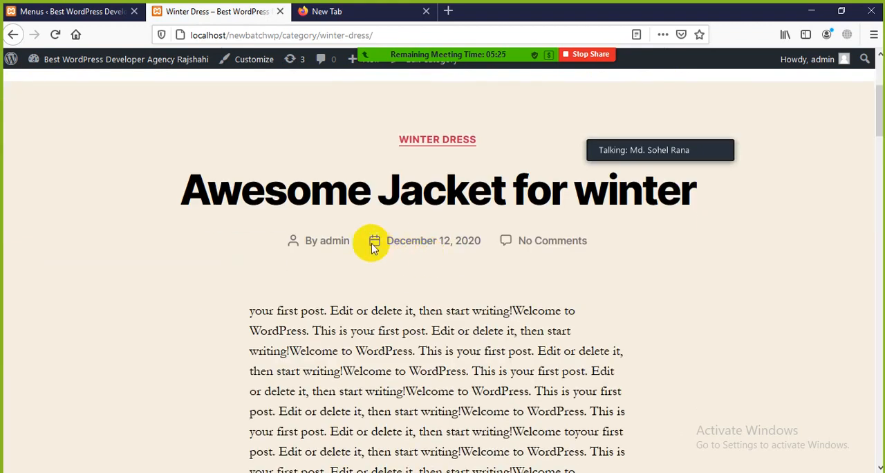
scroll(611, 213, "down", 15)
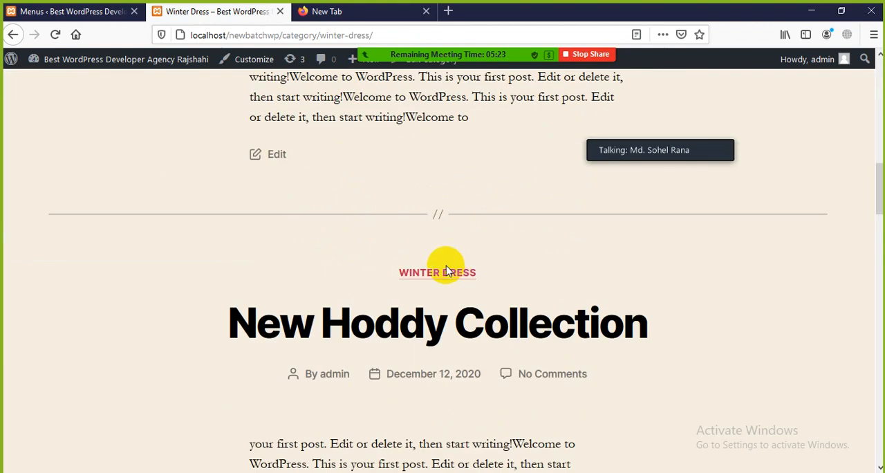
scroll(638, 132, "down", 9)
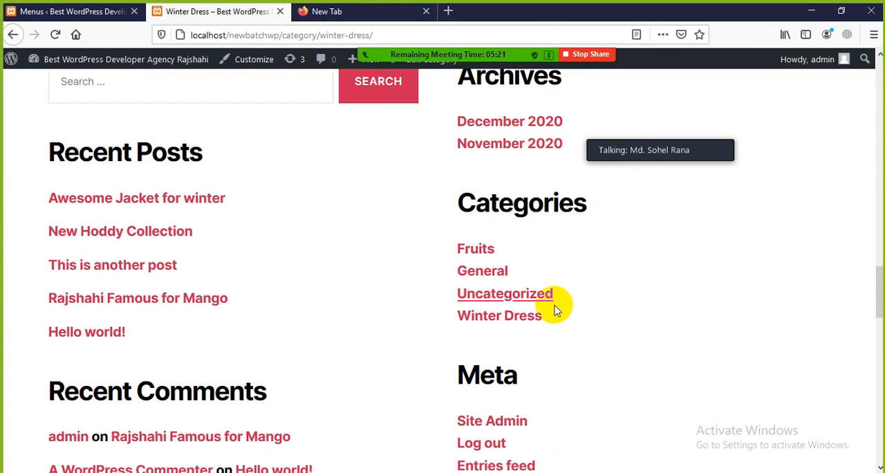
scroll(387, 321, "up", 5)
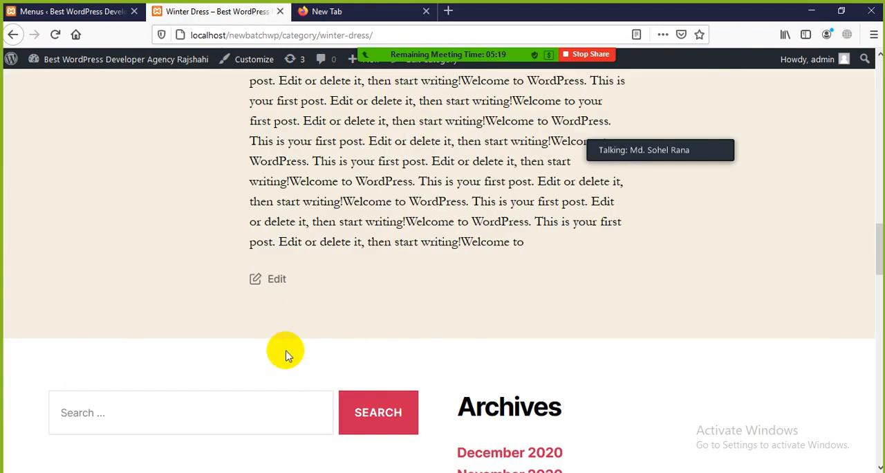
scroll(339, 340, "up", 10)
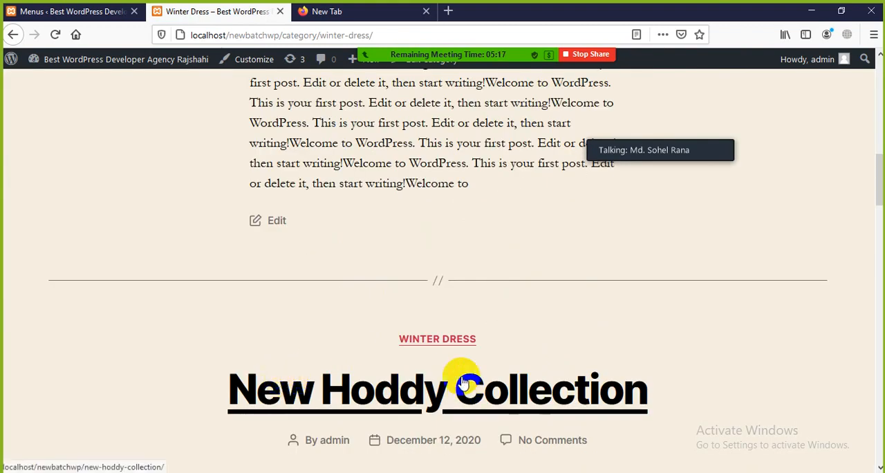
scroll(462, 384, "up", 10)
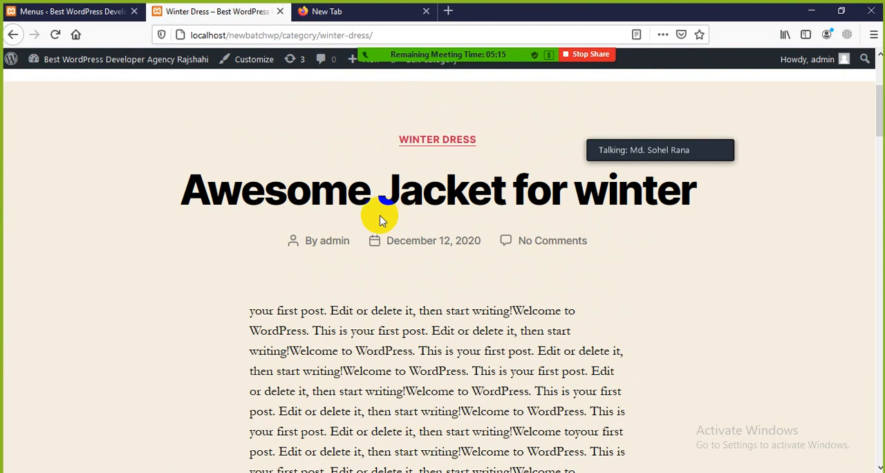
scroll(371, 221, "up", 3)
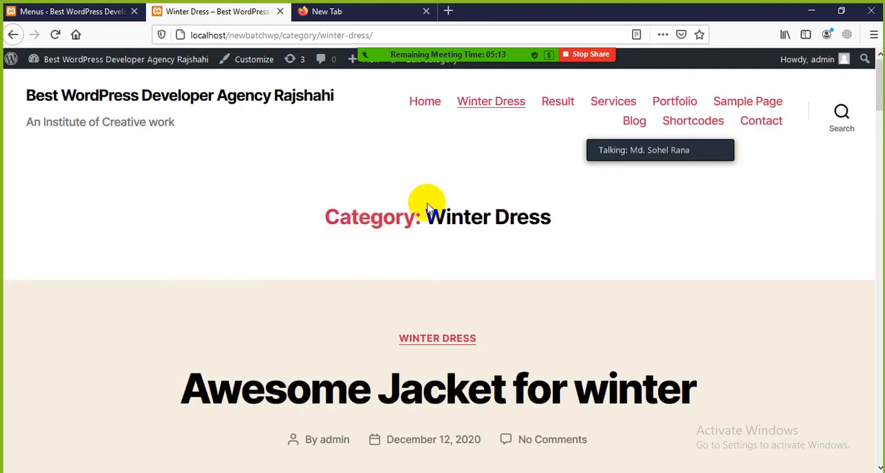
left_click(324, 35)
left_click_drag(324, 35, 339, 36)
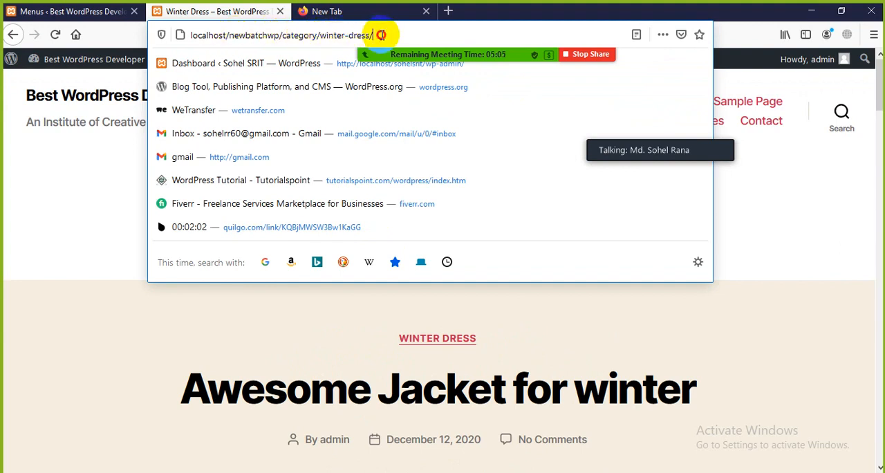
Switch back to the dashboard and open the Winter Dress category for editing from the post categories list.
left_click(76, 11)
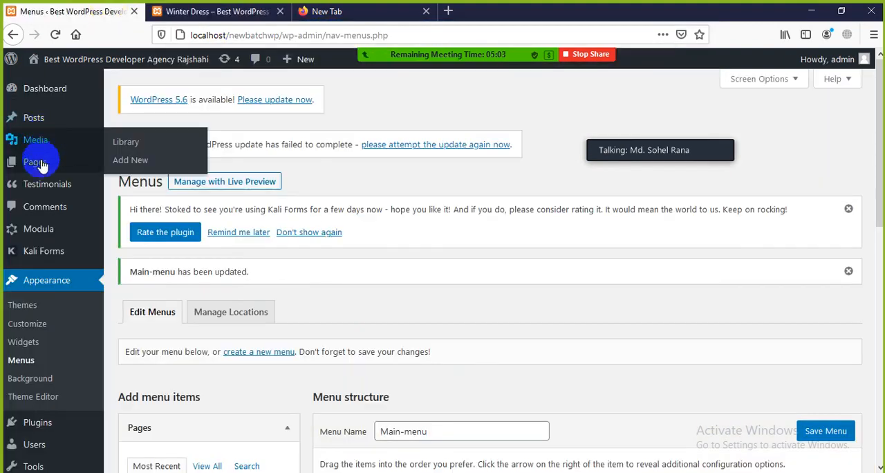
left_click(35, 284)
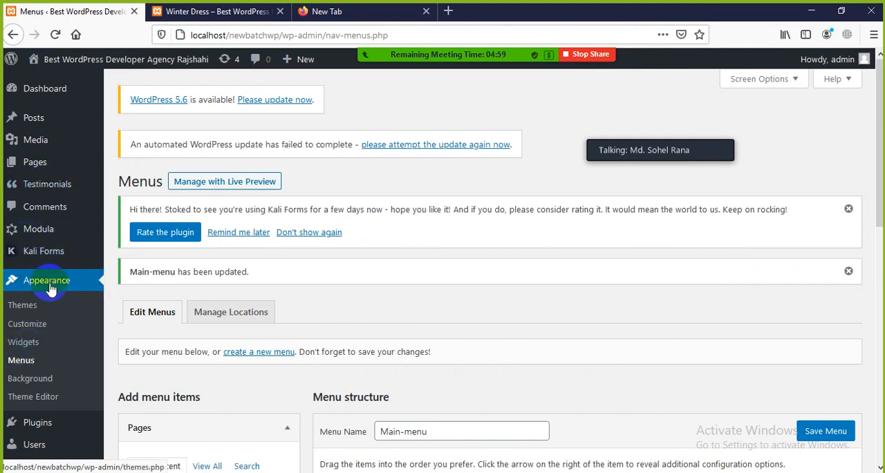
scroll(50, 289, "down", 3)
scroll(44, 198, "up", 3)
mouse_move(40, 118)
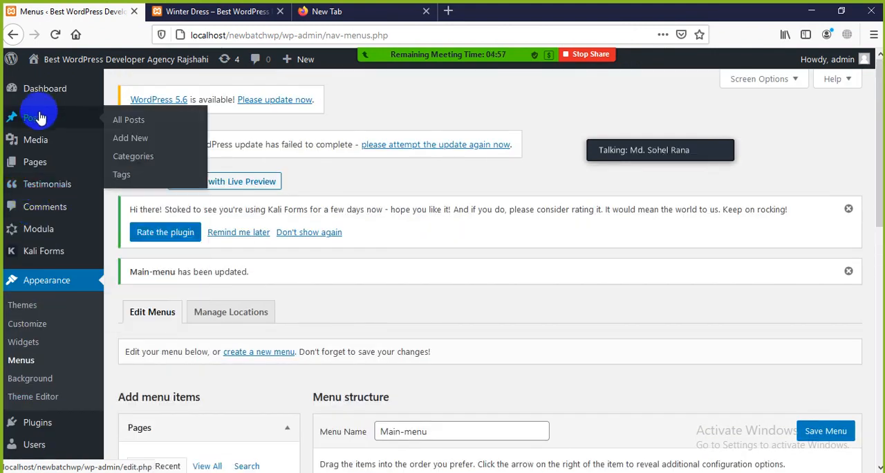
left_click(131, 158)
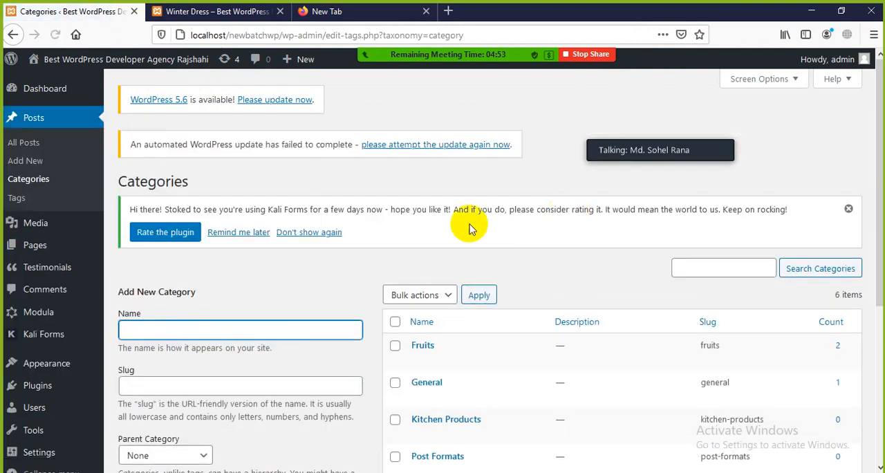
scroll(428, 249, "down", 2)
scroll(448, 291, "down", 2)
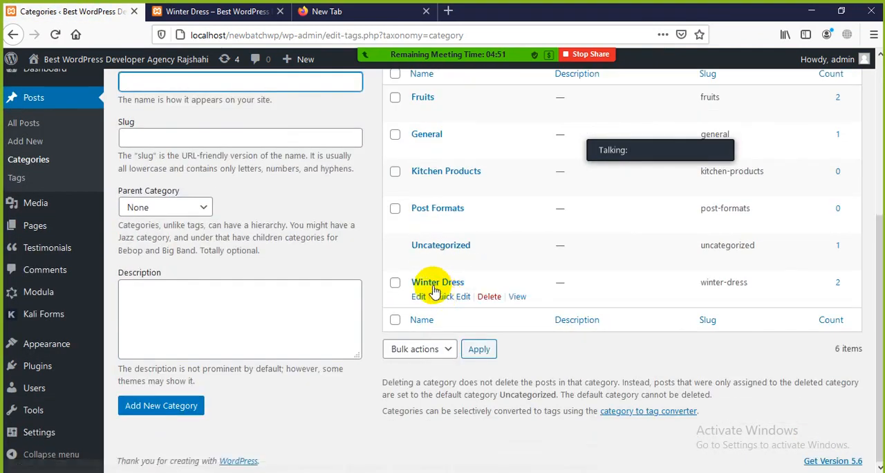
left_click(418, 298)
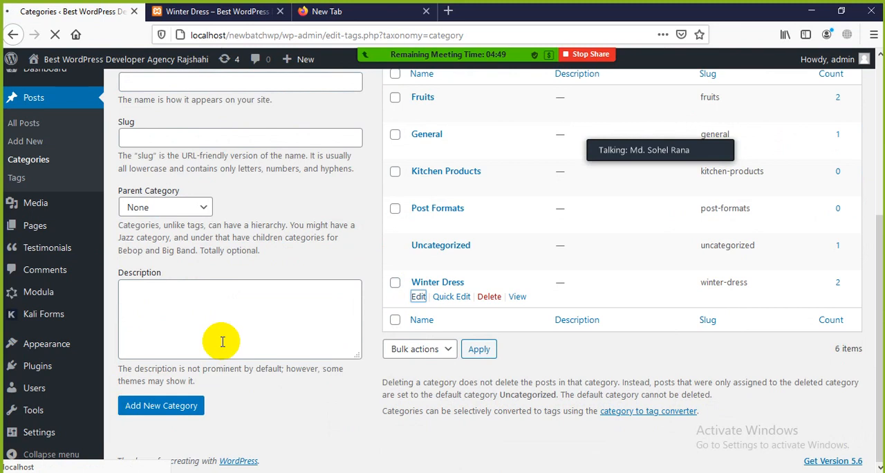
Compare the slug in the Winter Dress edit form with the last part of the category page's address on the site.
scroll(255, 295, "down", 2)
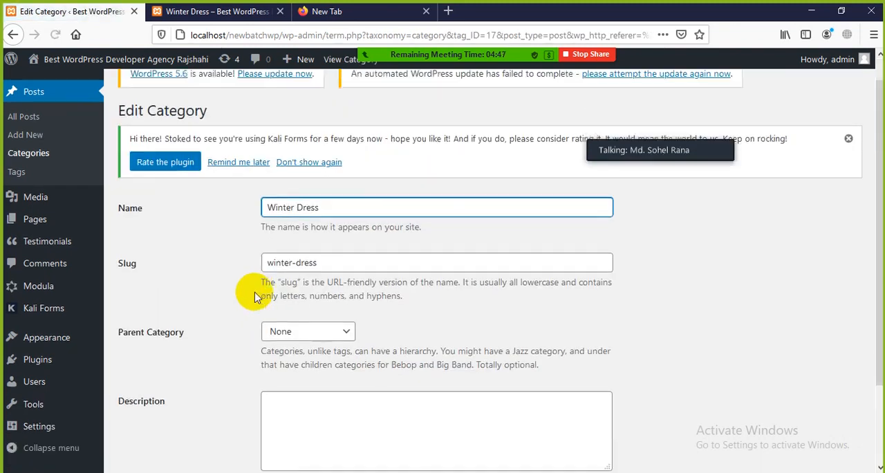
scroll(255, 295, "up", 2)
mouse_move(268, 291)
left_mouse_down()
mouse_move(321, 291)
mouse_move(277, 292)
left_mouse_up()
left_click(338, 291)
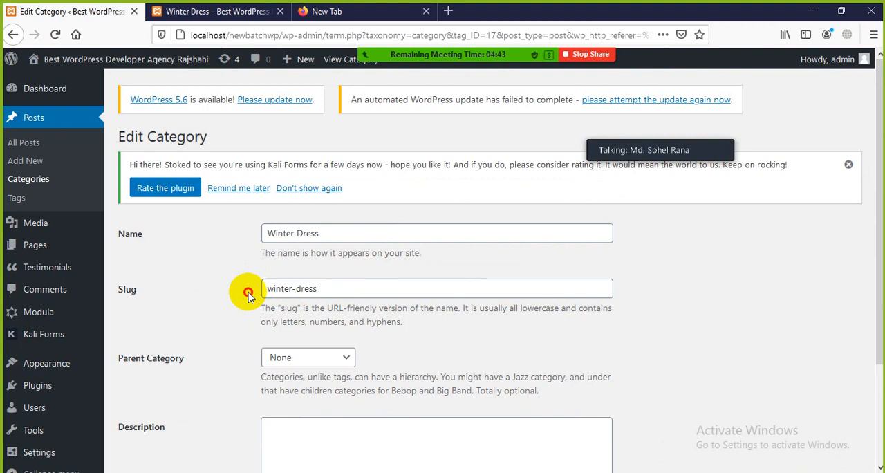
left_click(215, 11)
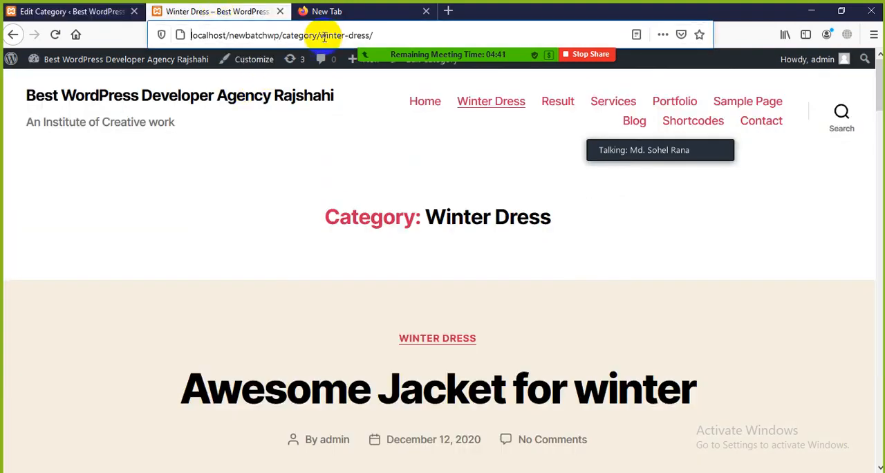
left_click_drag(324, 37, 332, 36)
left_click(59, 237)
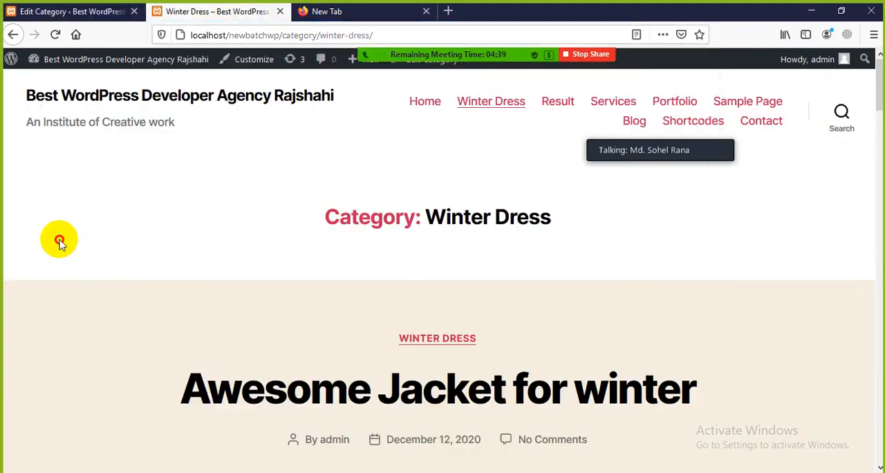
scroll(290, 384, "down", 4)
scroll(307, 389, "up", 4)
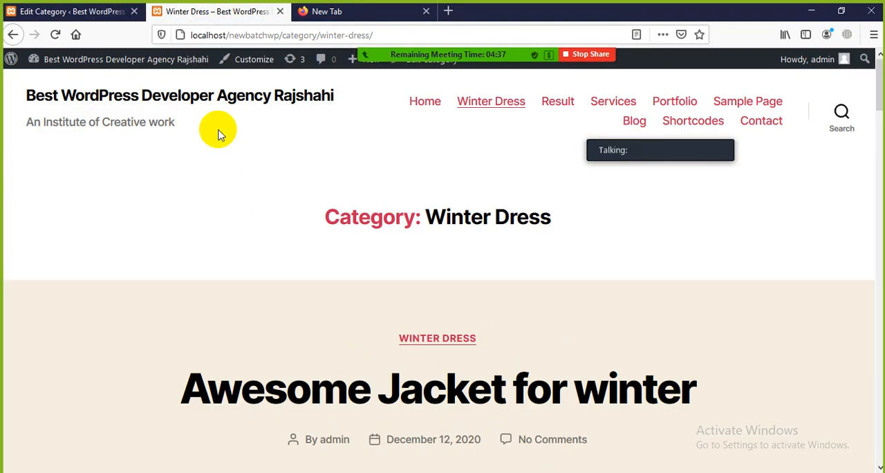
Return to the Winter Dress edit form, select the slug text and examine the form down to its update and delete options.
left_click(118, 12)
left_click(312, 289)
left_click_drag(311, 290, 197, 300)
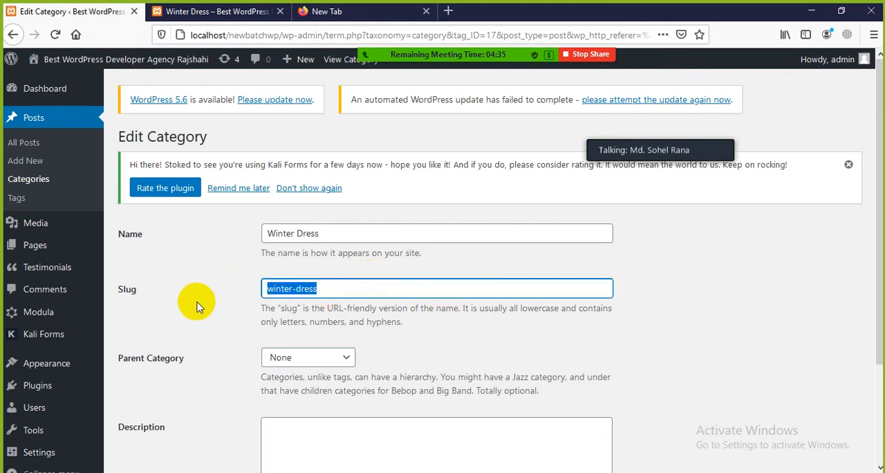
scroll(267, 352, "down", 3)
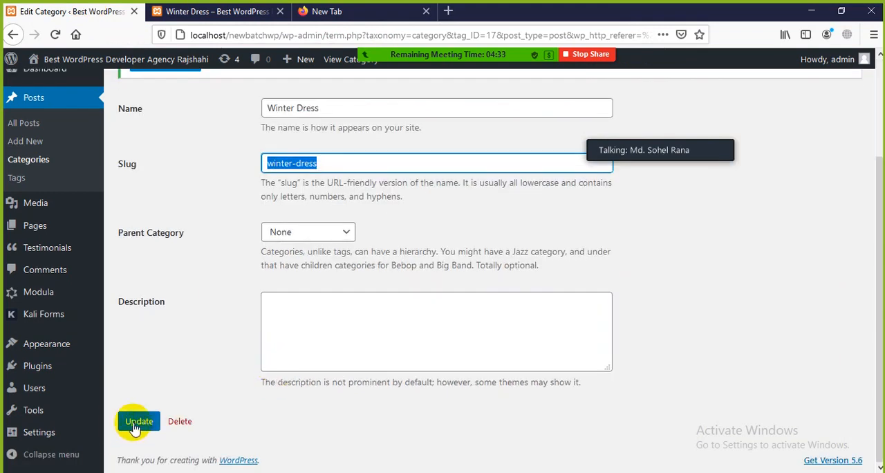
scroll(348, 394, "up", 3)
scroll(348, 388, "down", 3)
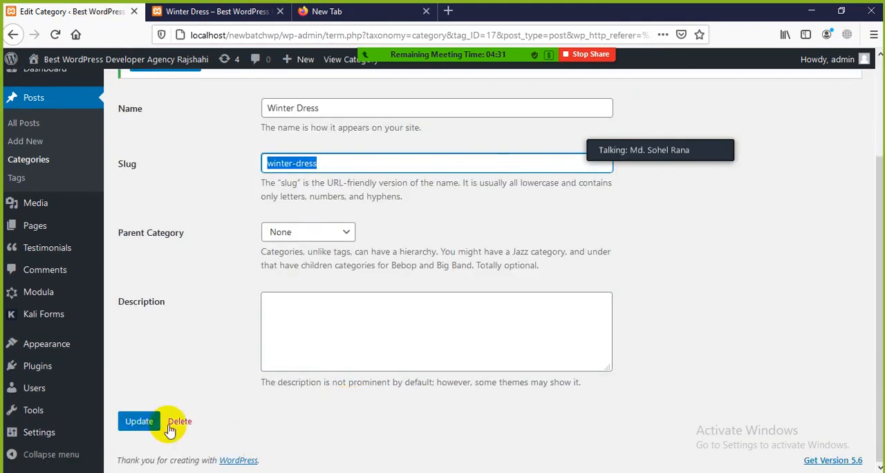
scroll(445, 417, "up", 3)
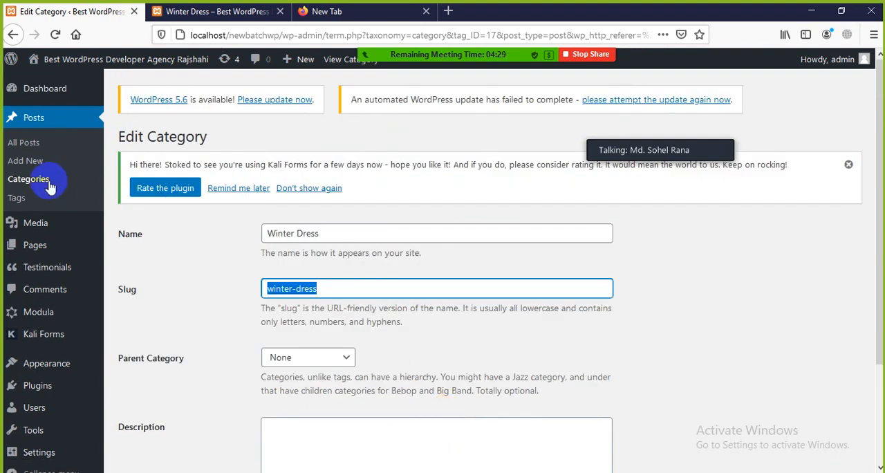
Go back to the categories list and permanently delete the Kitchen Products category.
left_click(13, 34)
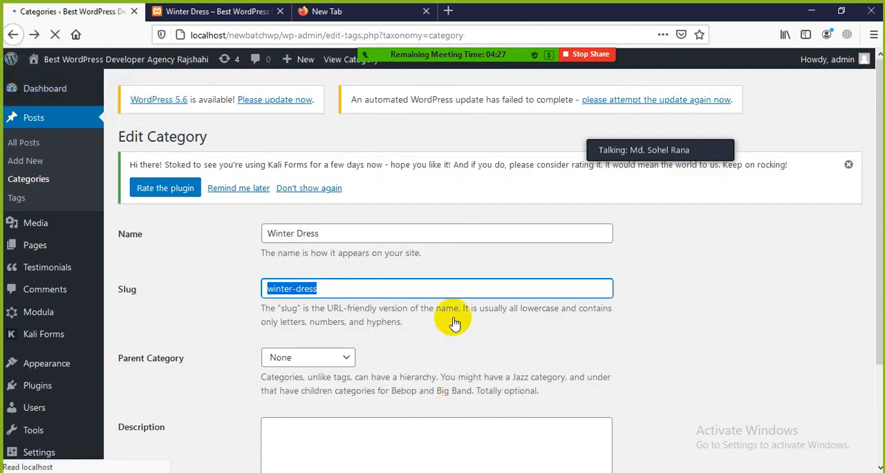
scroll(442, 322, "up", 3)
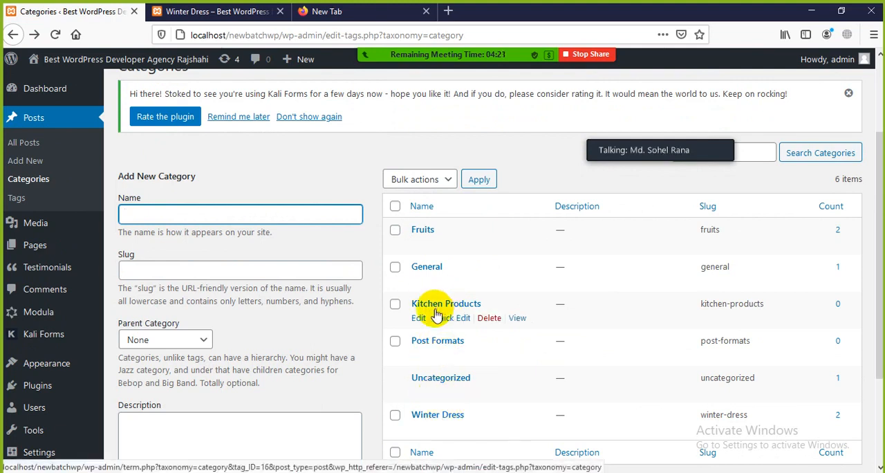
left_click(489, 319)
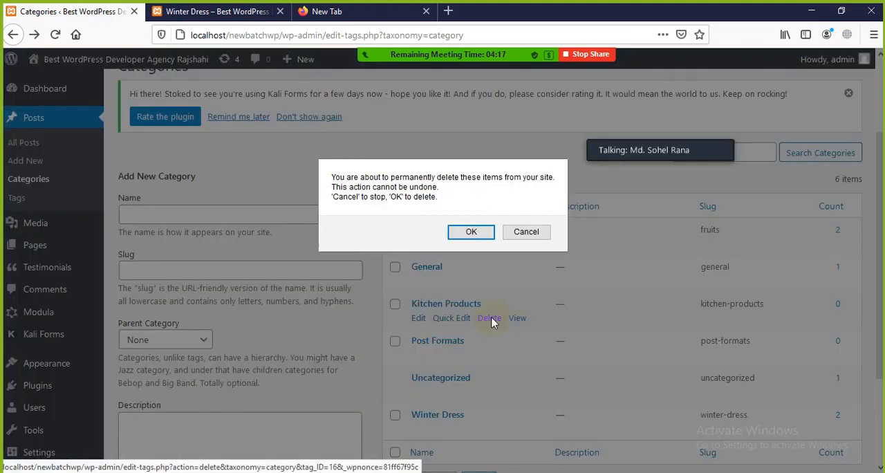
left_click(462, 234)
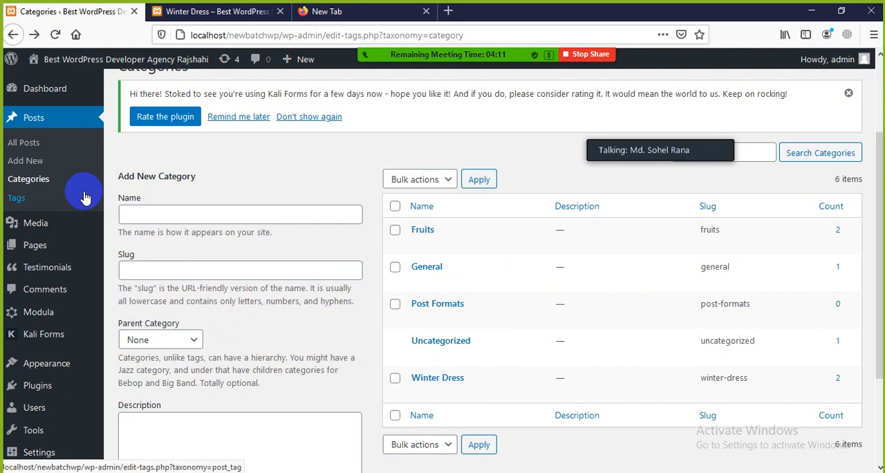
scroll(81, 195, "down", 1)
scroll(41, 193, "up", 3)
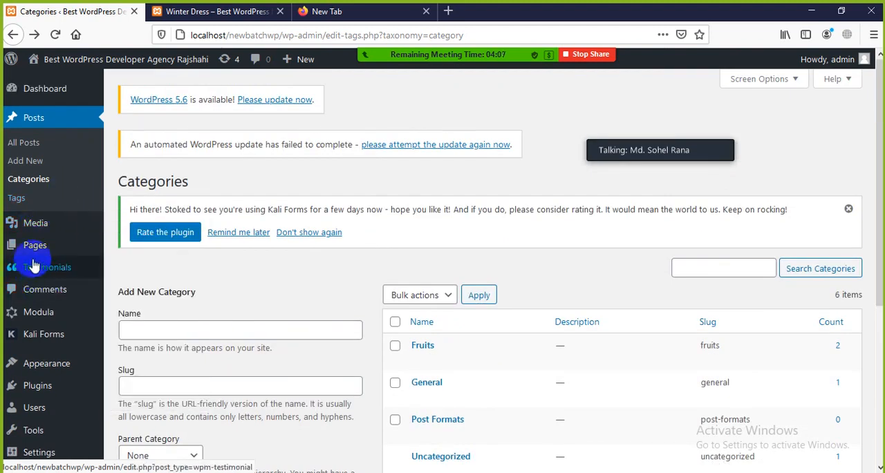
mouse_move(58, 326)
mouse_move(82, 226)
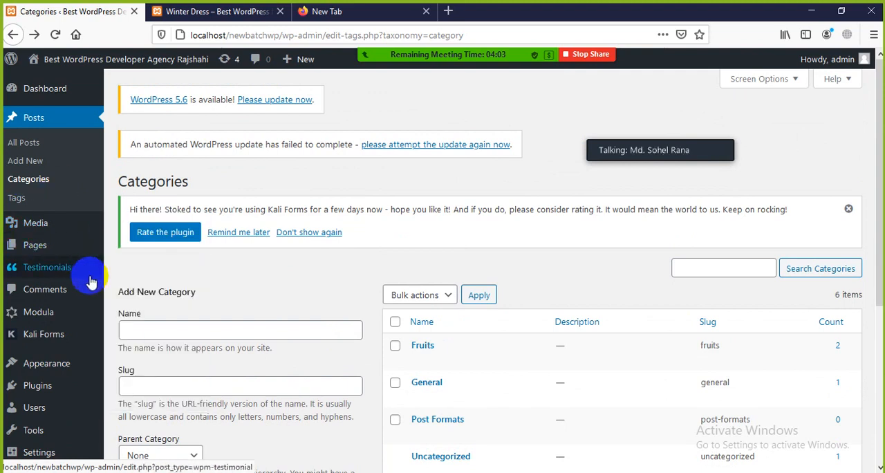
scroll(56, 215, "down", 2)
scroll(59, 220, "up", 2)
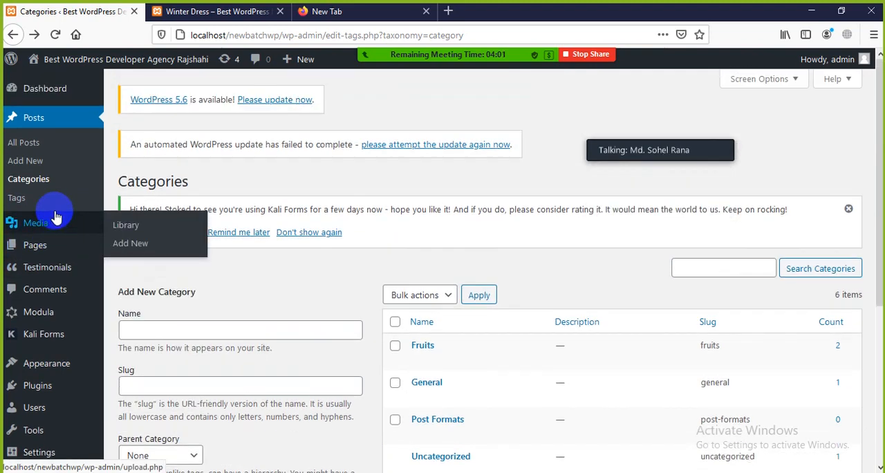
Open the list of all posts and move the New Hoddy Collection post to the trash.
left_click(21, 147)
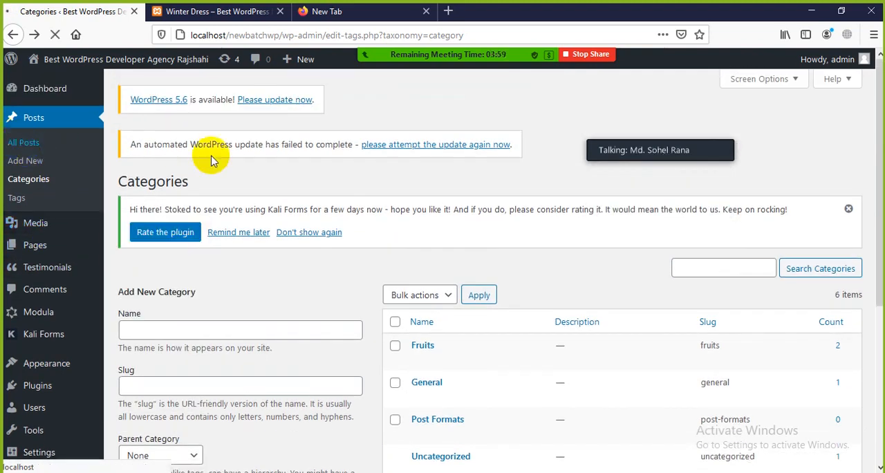
scroll(207, 256, "down", 2)
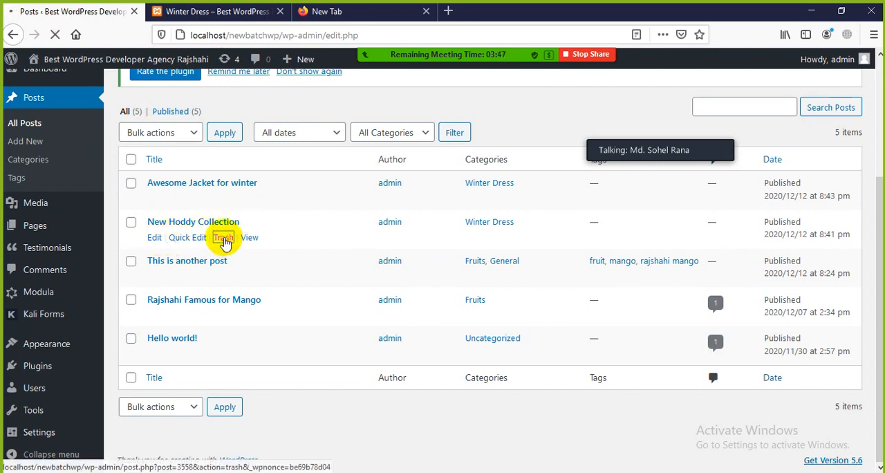
left_click(223, 238)
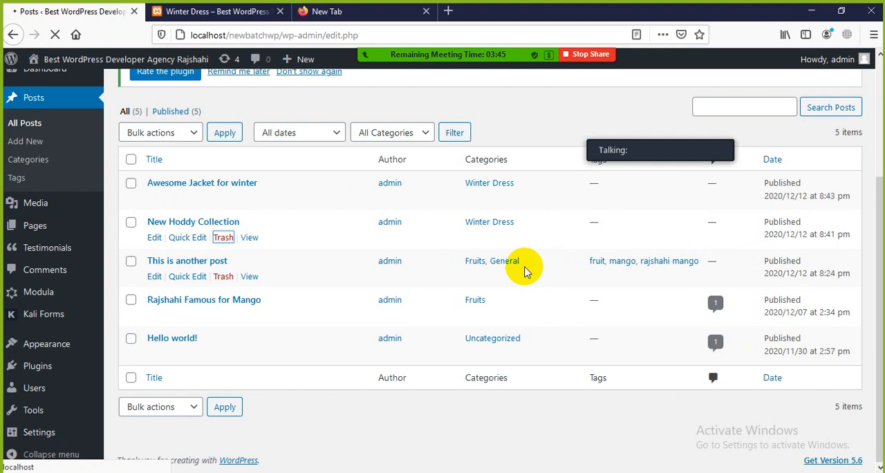
scroll(207, 339, "down", 2)
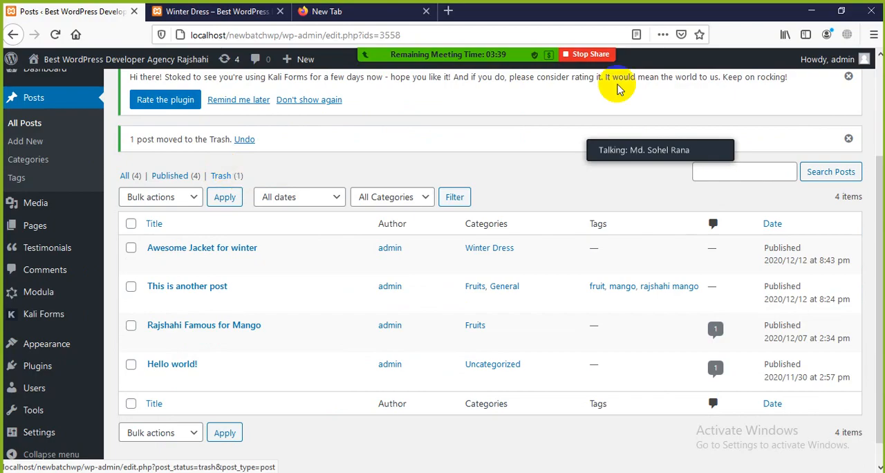
left_click(811, 11)
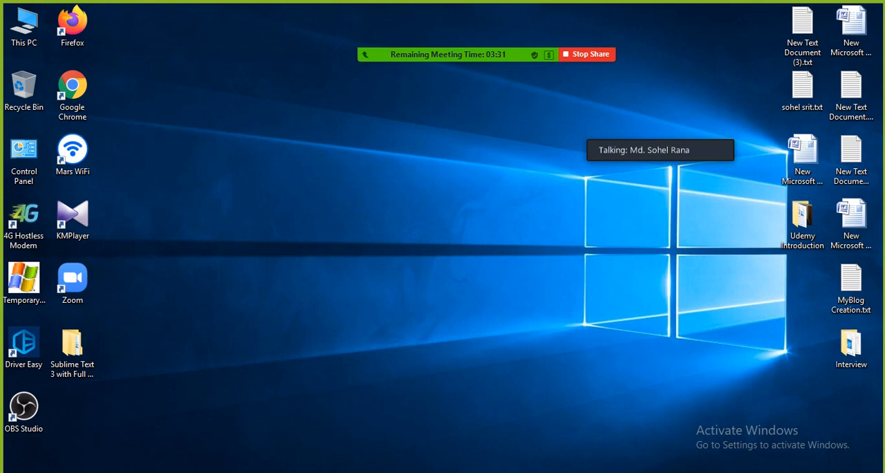
left_click(356, 471)
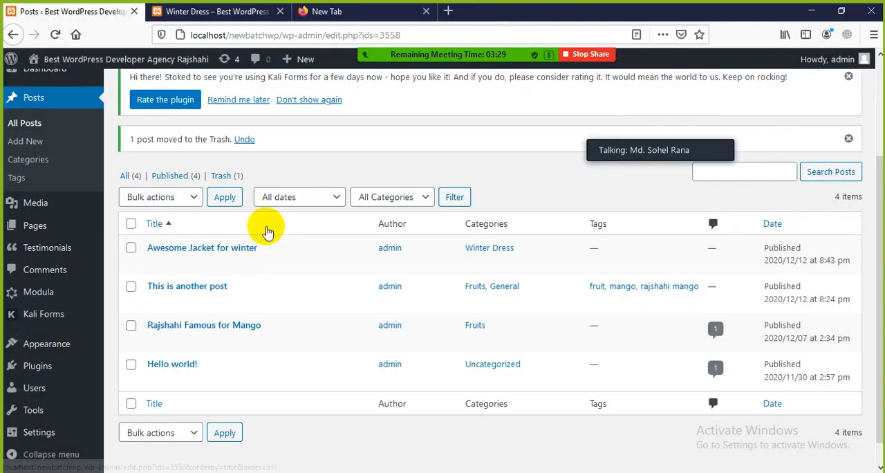
View the trashed posts and examine the restore and permanent deletion options for New Hoddy Collection.
scroll(256, 239, "up", 3)
scroll(142, 335, "down", 3)
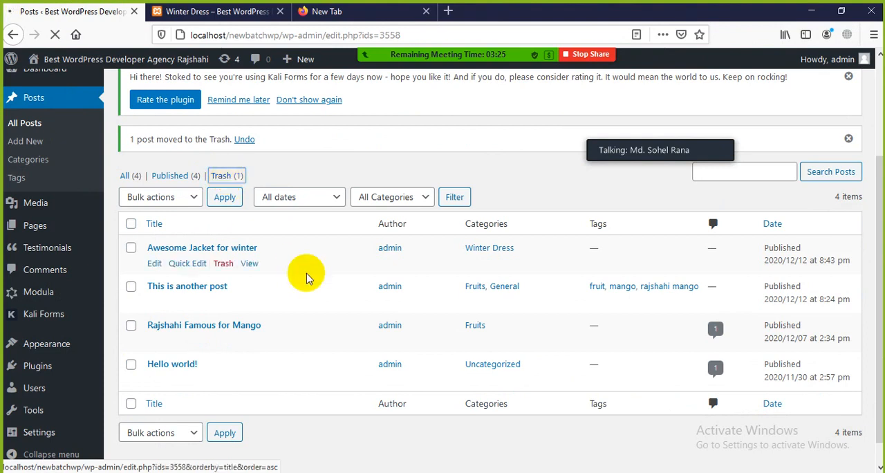
scroll(208, 345, "down", 2)
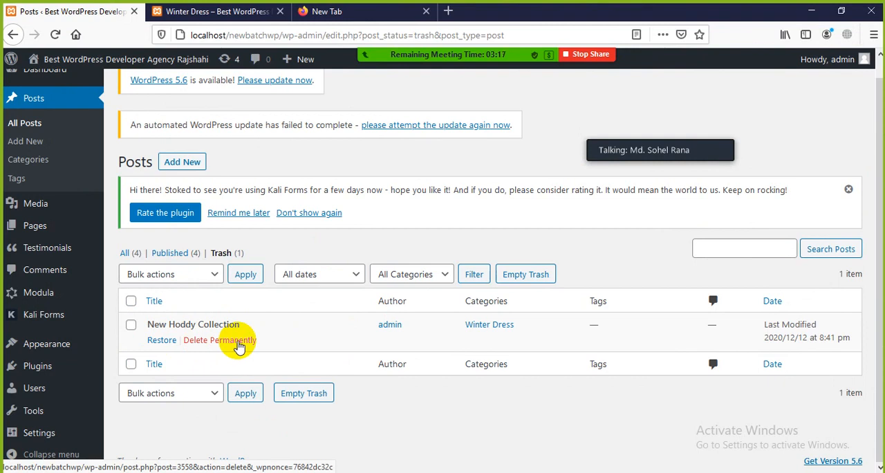
left_click(239, 346)
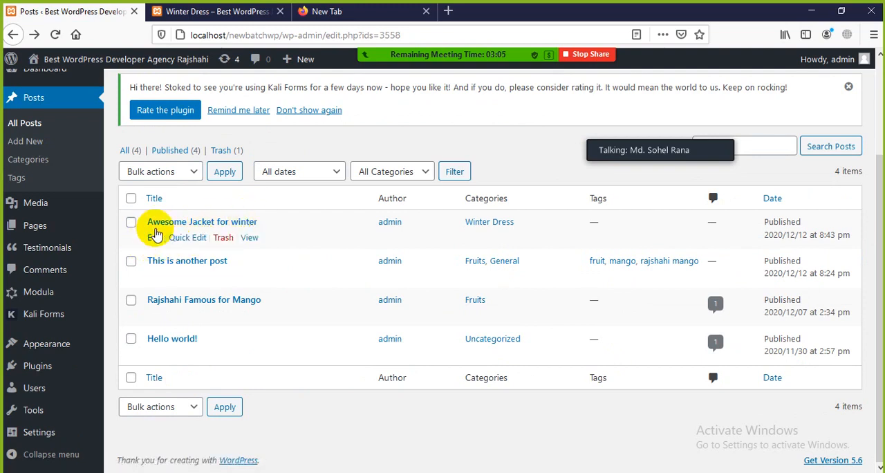
Open the Awesome Jacket for winter post for editing, look over its body text and select "for winter" in the title.
left_click(154, 238)
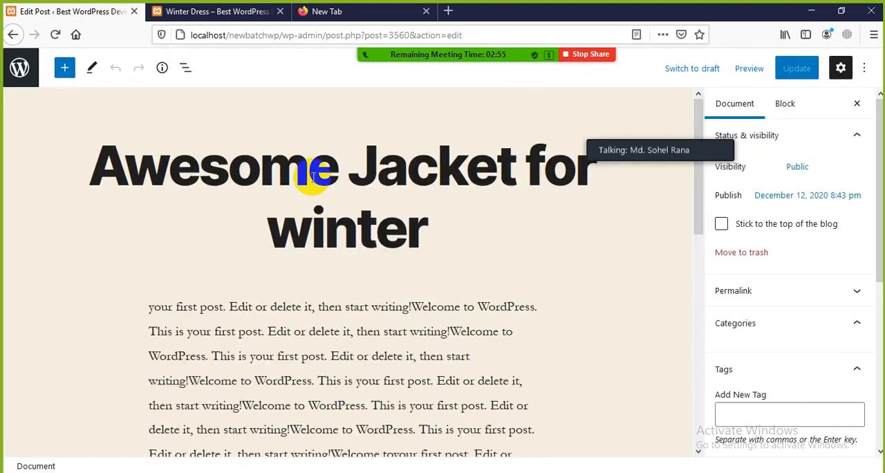
left_click(417, 233)
scroll(442, 261, "down", 3)
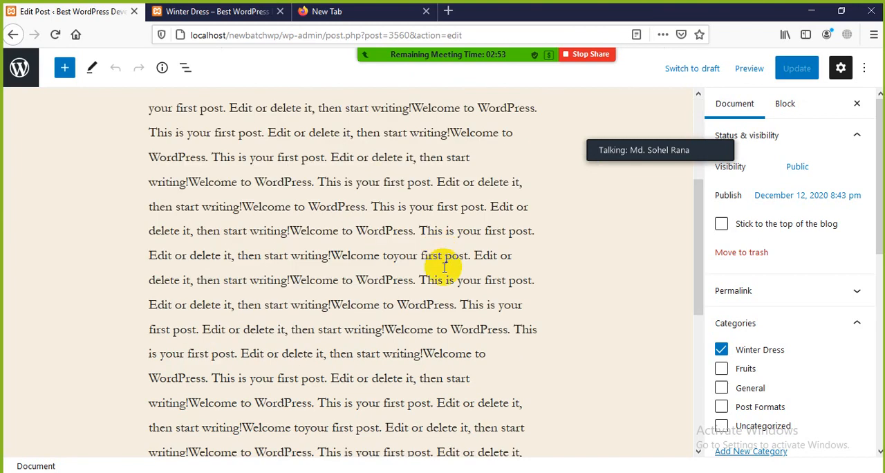
left_click(439, 287)
scroll(427, 275, "up", 3)
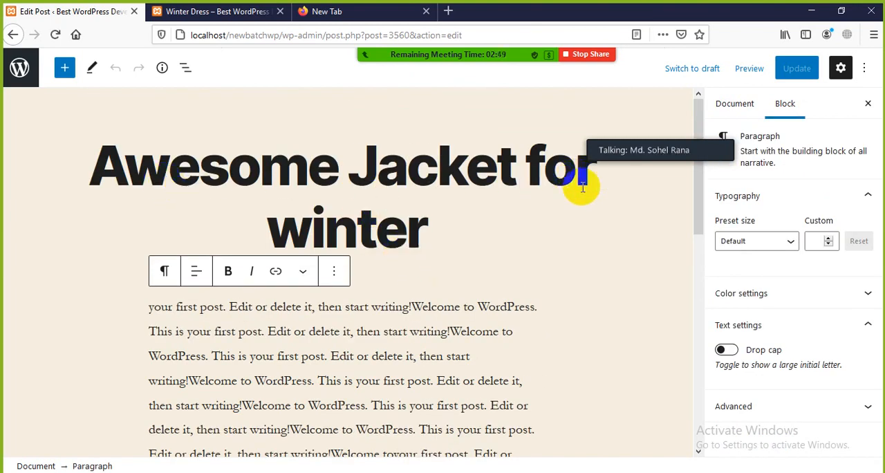
left_click_drag(543, 192, 547, 211)
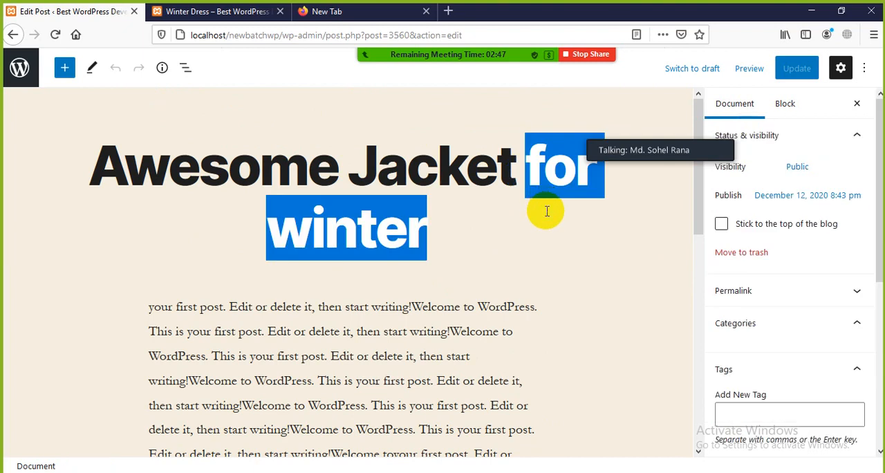
Remove "for winter" from the post title so it reads Awesome Jacket, and update the post.
key("BackSpace")
scroll(532, 235, "down", 2)
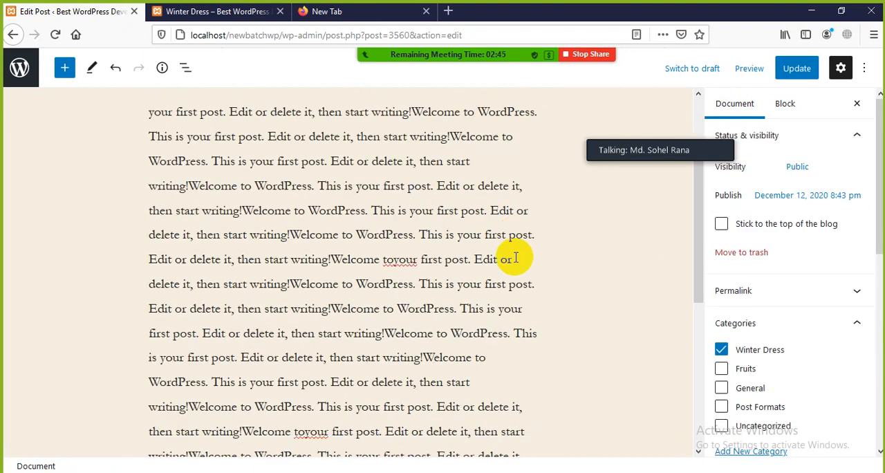
left_click(797, 67)
scroll(526, 235, "down", 3)
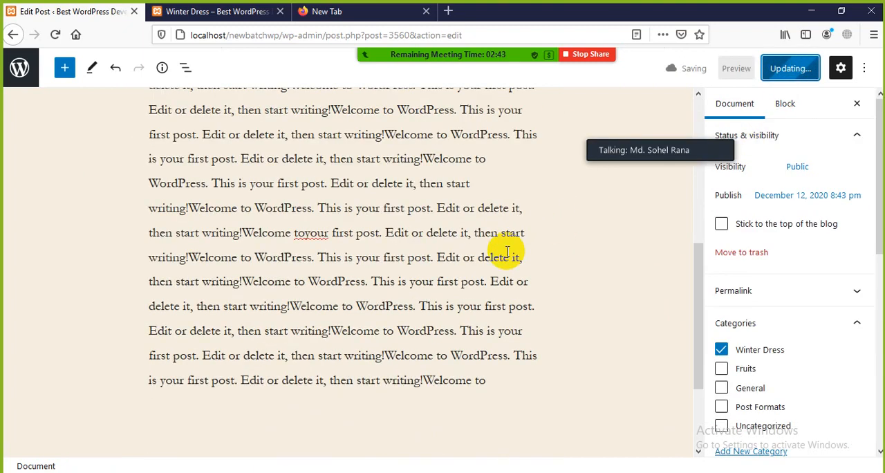
scroll(754, 368, "down", 3)
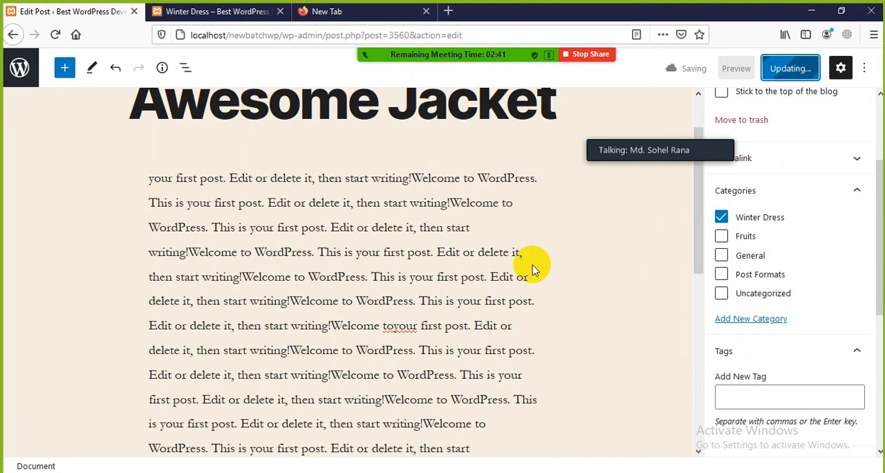
Open the site's home page and check the title of the Awesome Jacket post.
left_click(253, 12)
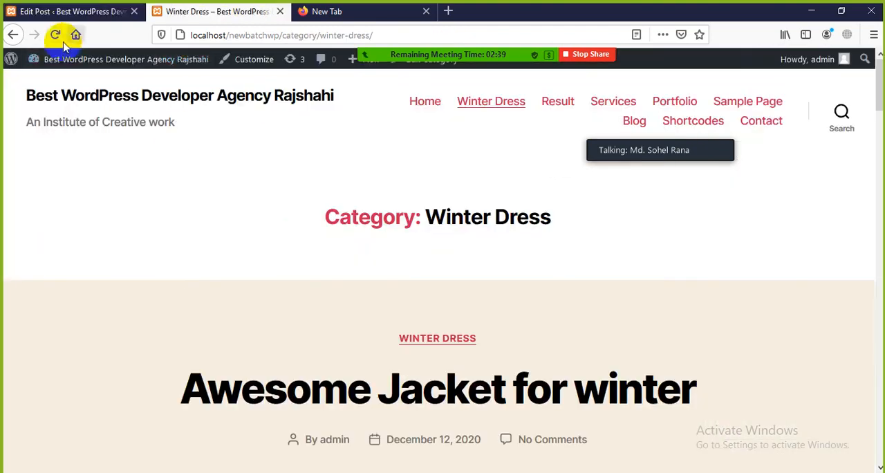
left_click(424, 97)
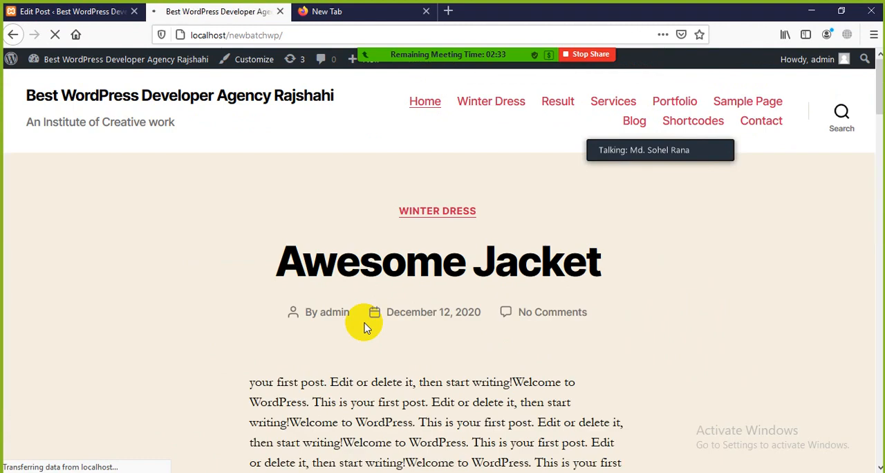
scroll(365, 326, "down", 2)
scroll(357, 294, "up", 2)
left_click_drag(288, 243, 632, 263)
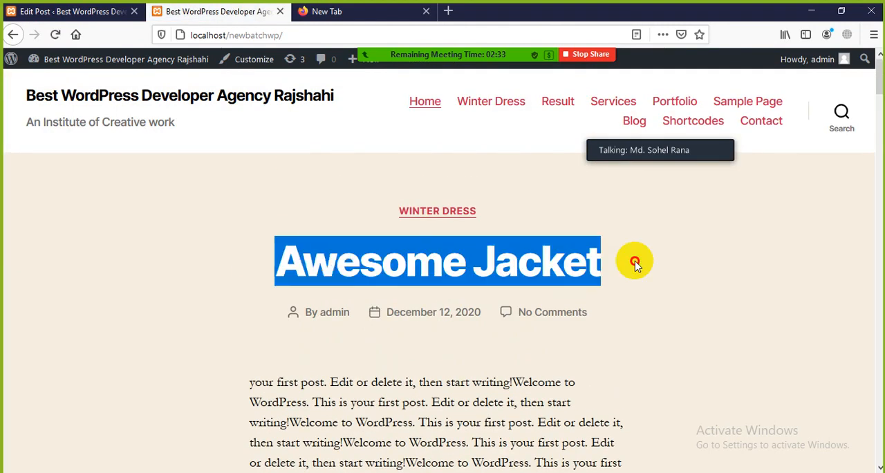
left_click(599, 271)
Return to the posts list and examine the title, slug and tags of This is another post in Quick Edit.
left_click(70, 12)
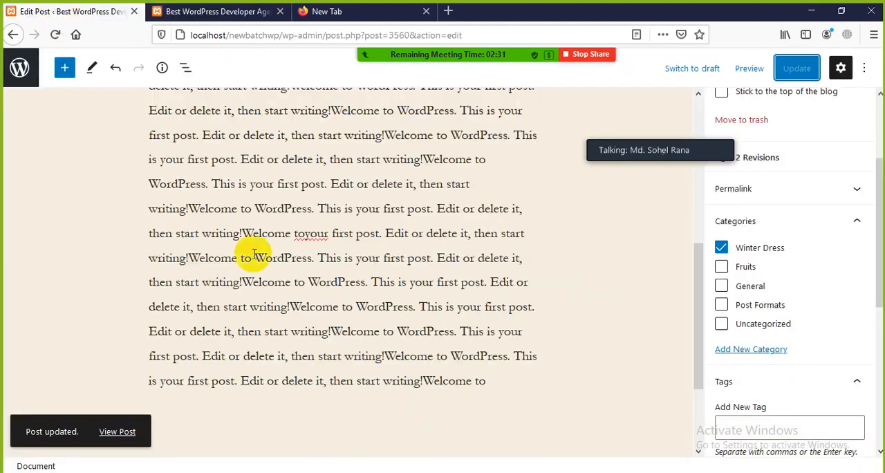
scroll(227, 246, "up", 3)
left_click(12, 34)
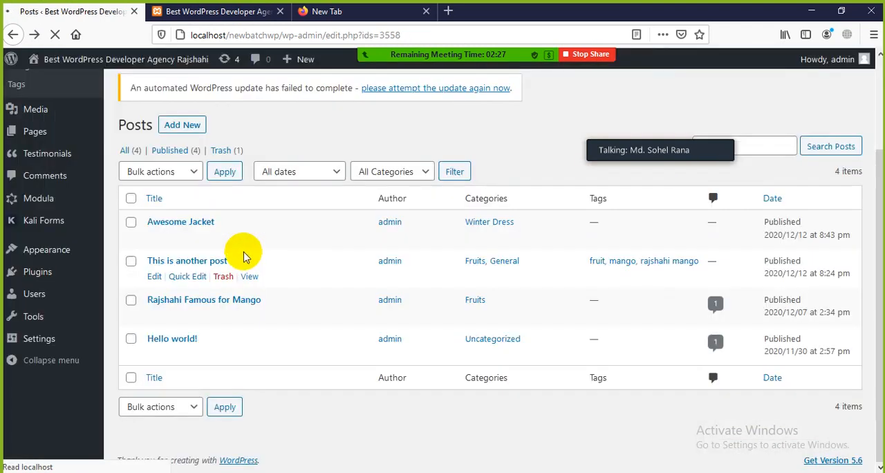
left_click(188, 277)
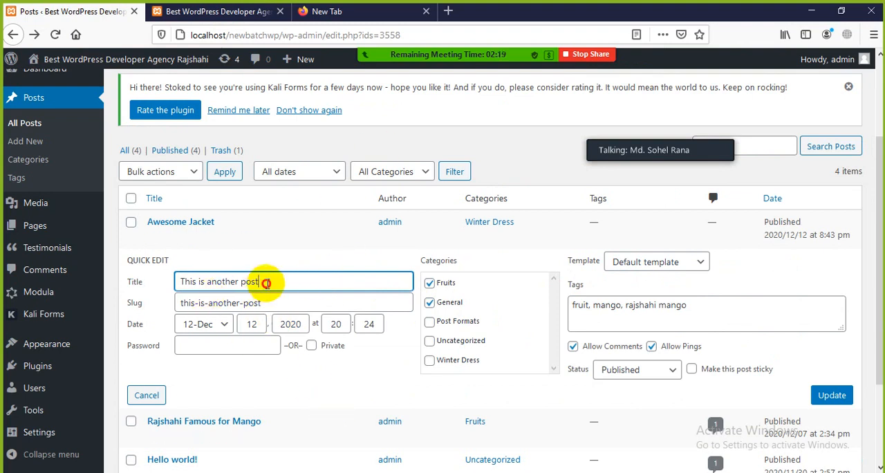
left_click_drag(263, 283, 175, 283)
left_click_drag(278, 302, 166, 305)
left_click(325, 396)
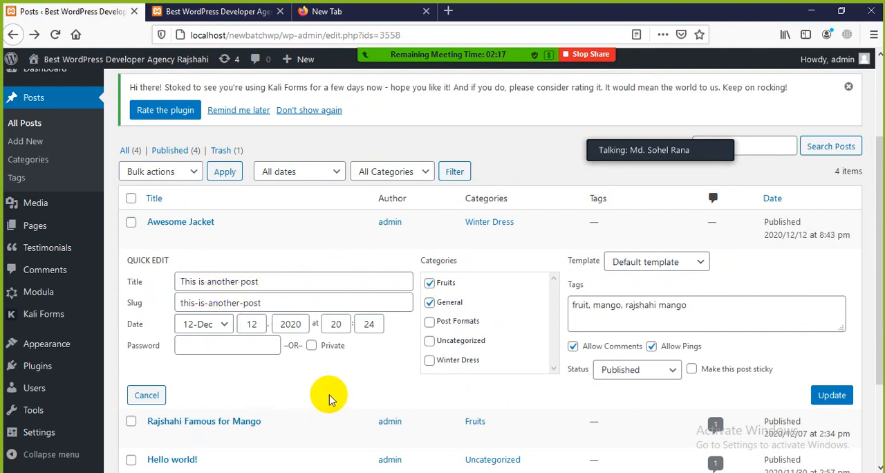
left_click_drag(702, 305, 585, 305)
left_click(723, 299)
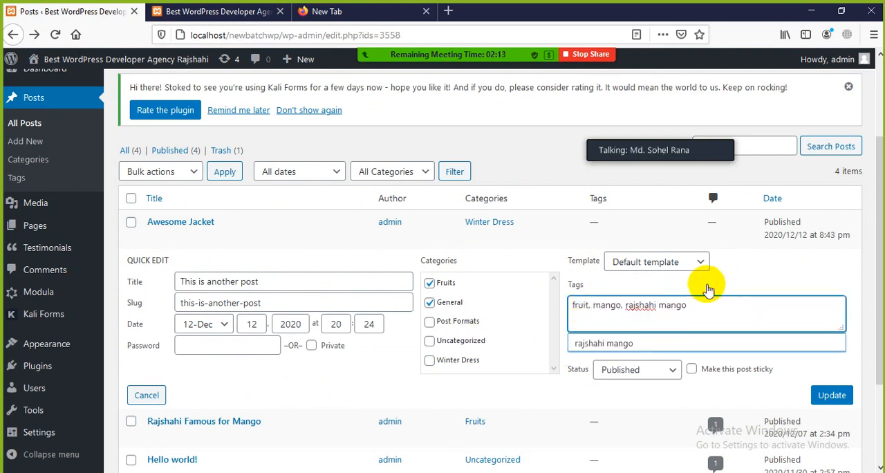
scroll(360, 443, "down", 2)
scroll(335, 415, "up", 3)
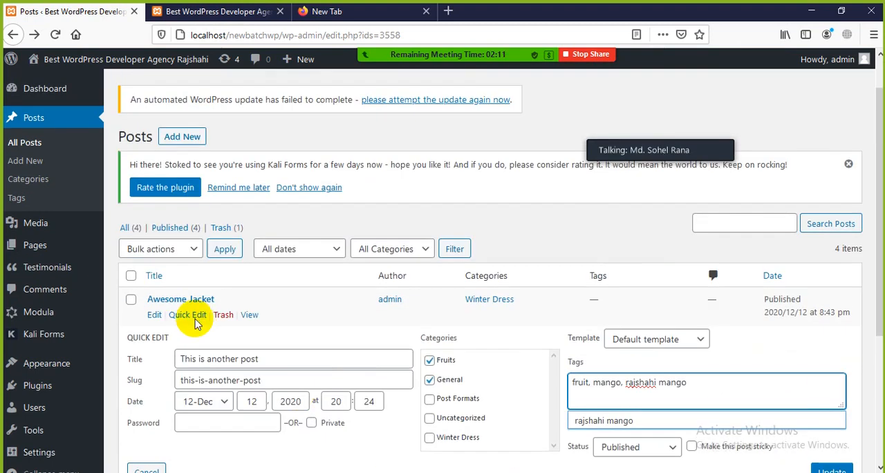
View the published Rajshahi Famous for Mango post from the posts list and return to the list.
left_click(13, 34)
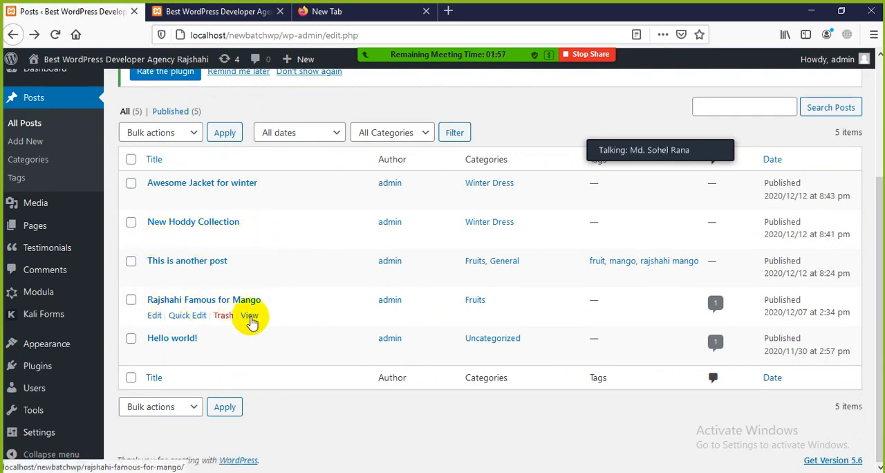
left_click(250, 317)
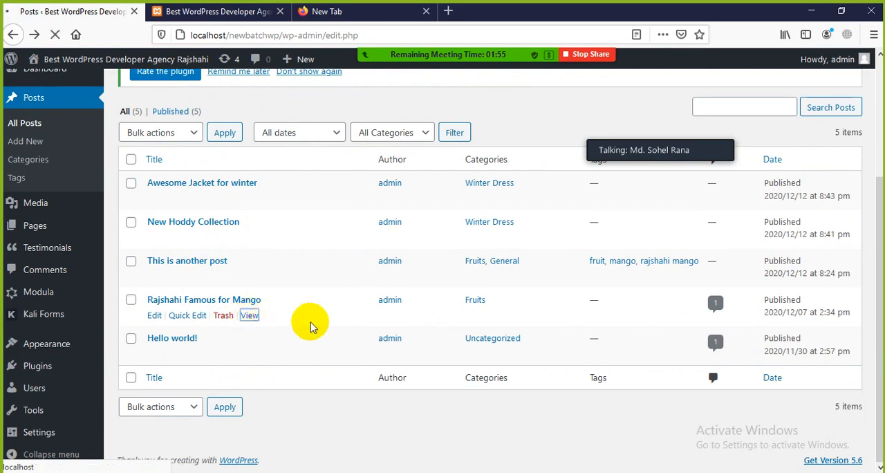
scroll(404, 305, "down", 15)
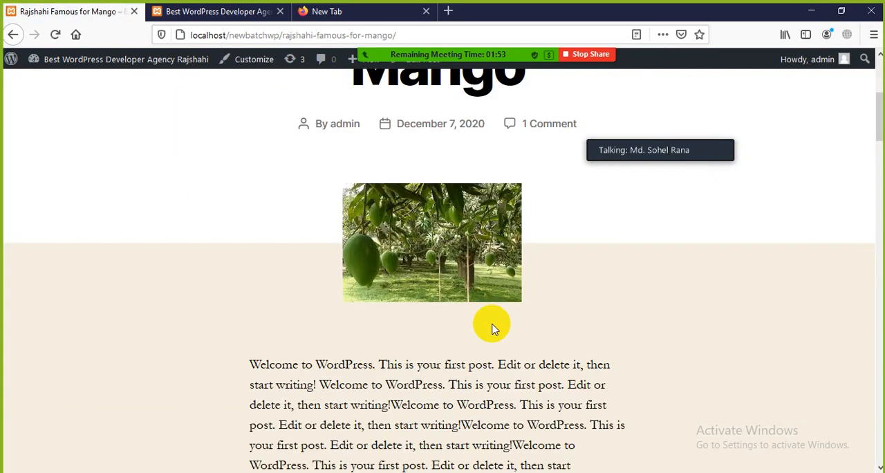
scroll(503, 353, "up", 15)
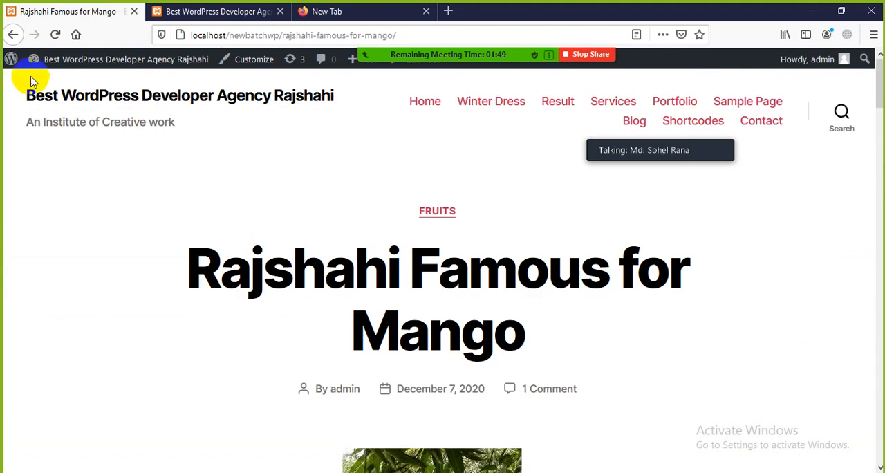
left_click(12, 34)
scroll(49, 307, "up", 5)
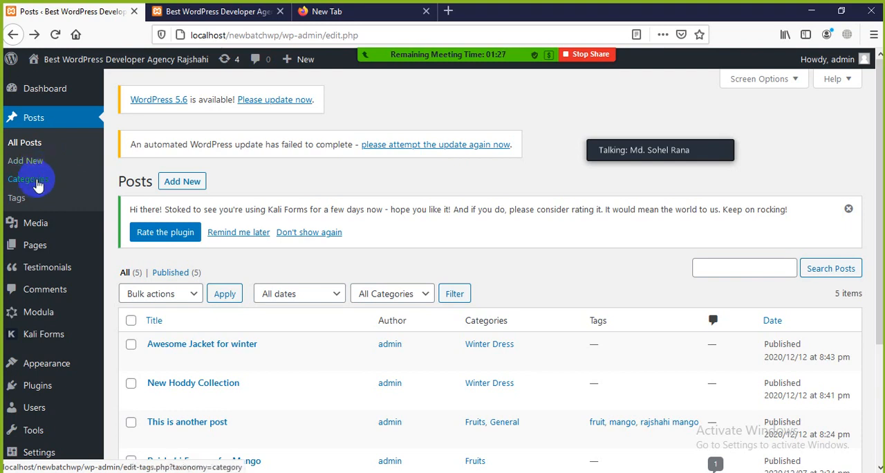
Open the post tags page and look through the existing tags.
left_click(18, 199)
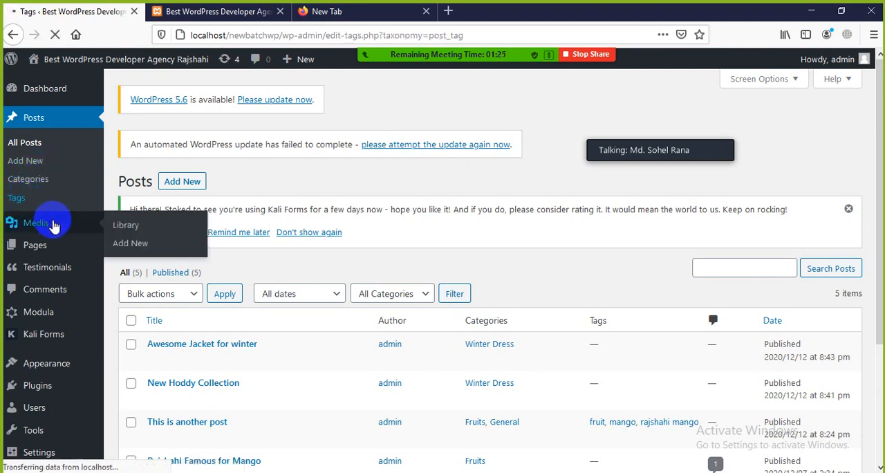
scroll(410, 345, "down", 3)
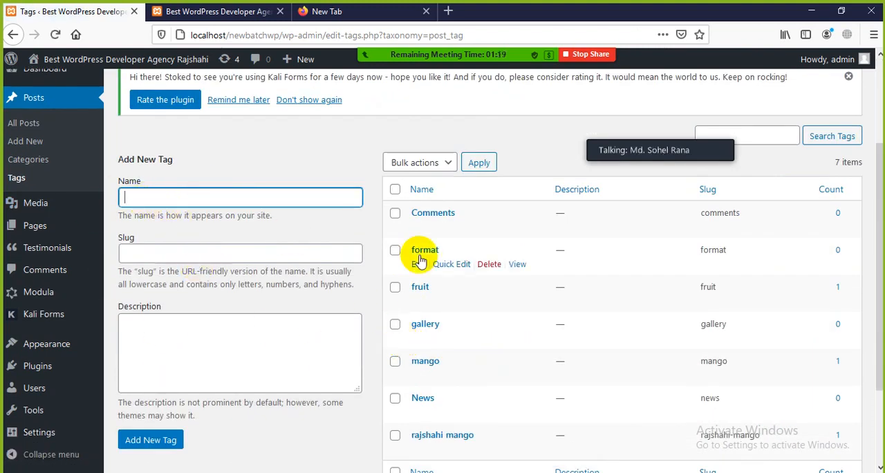
scroll(442, 228, "down", 3)
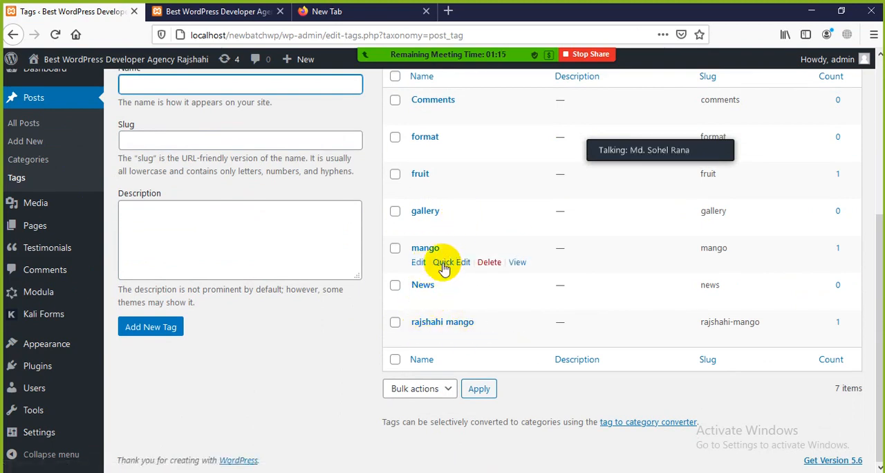
scroll(387, 229, "up", 2)
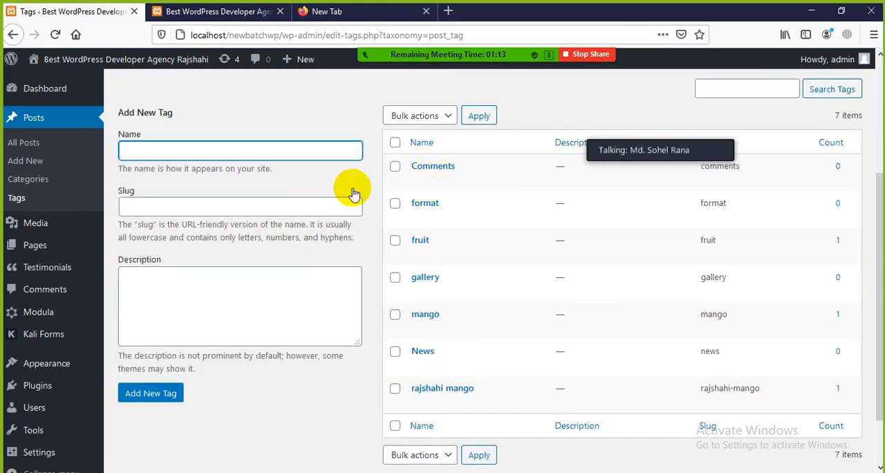
Add two new post tags named Dhaka and youtube, leaving their slugs empty.
left_click(226, 156)
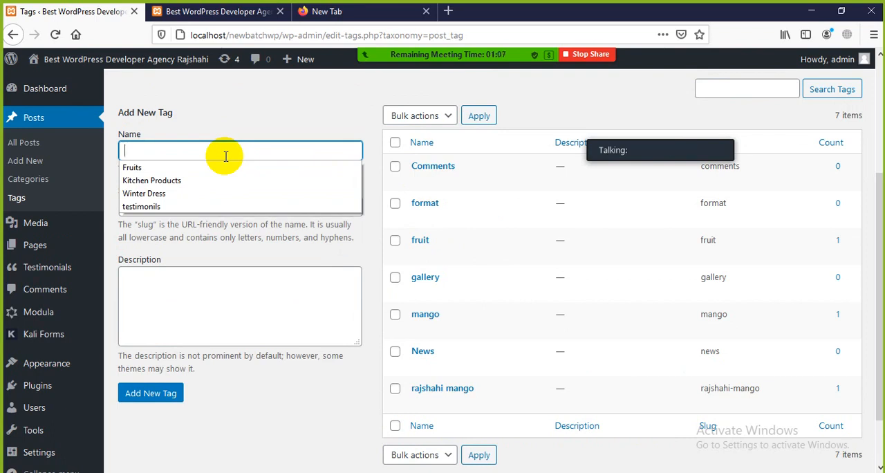
type("raj")
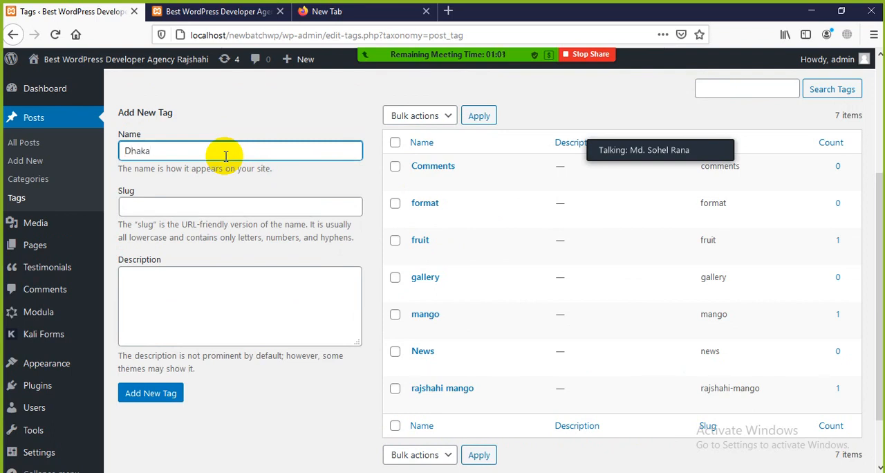
left_click(236, 205)
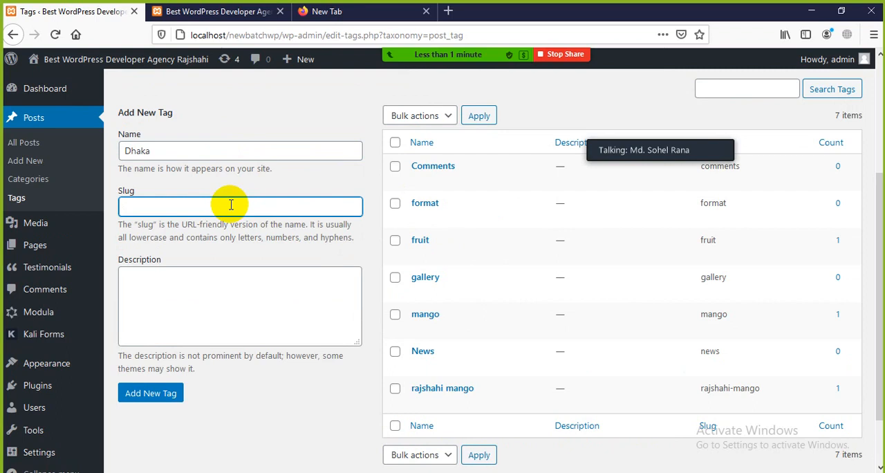
left_click(150, 393)
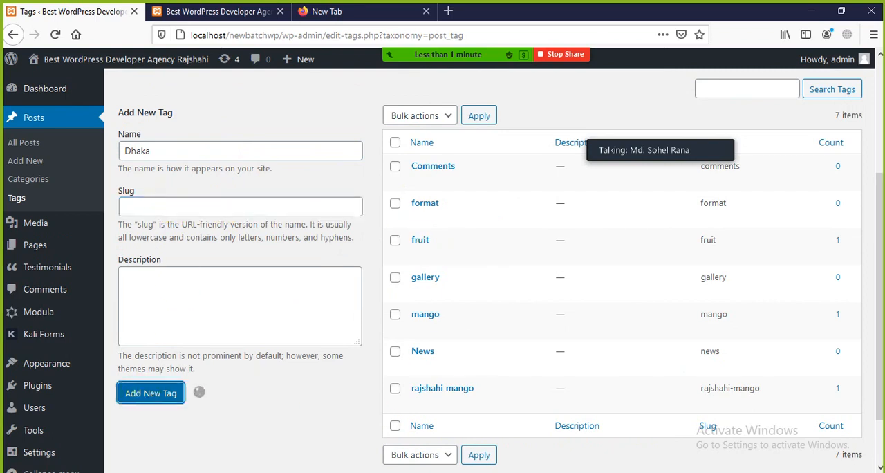
left_click(125, 149)
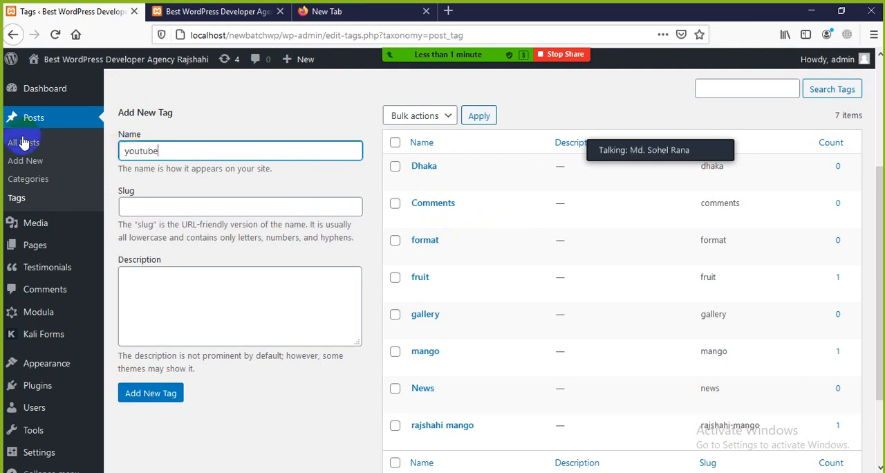
left_click(173, 393)
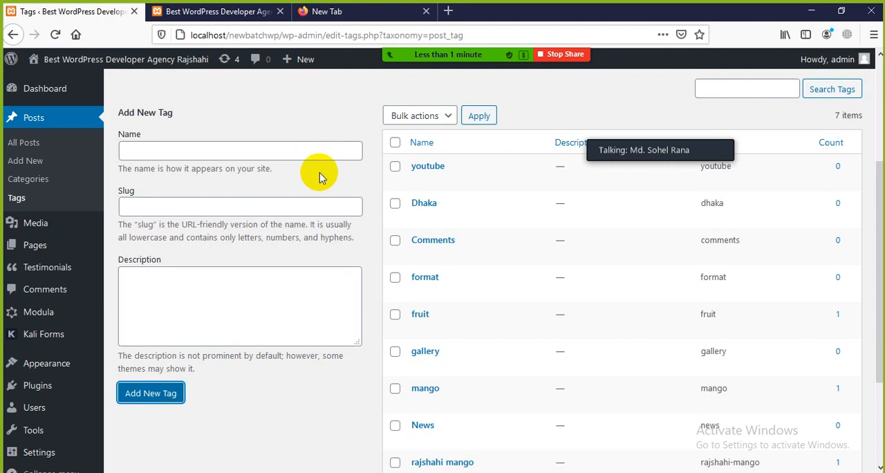
Look over the posts on the site's home page down to Rajshahi Famous for Mango and compare with the tags list.
left_click(207, 11)
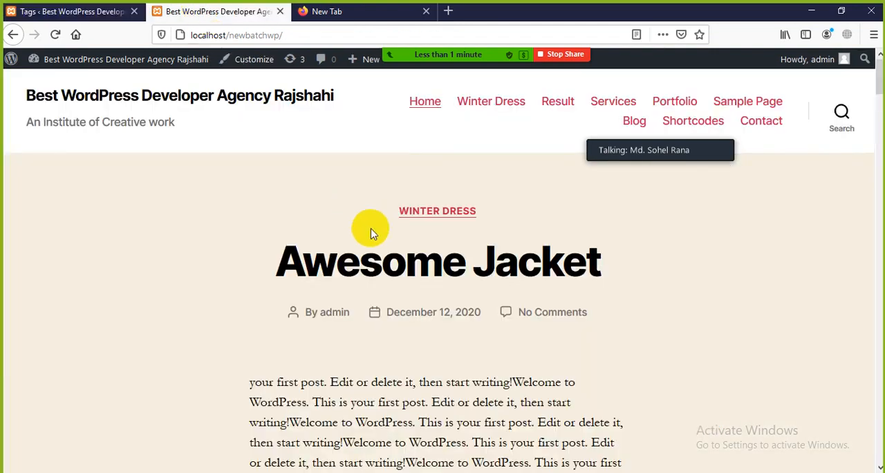
scroll(367, 255, "down", 3)
scroll(367, 263, "down", 15)
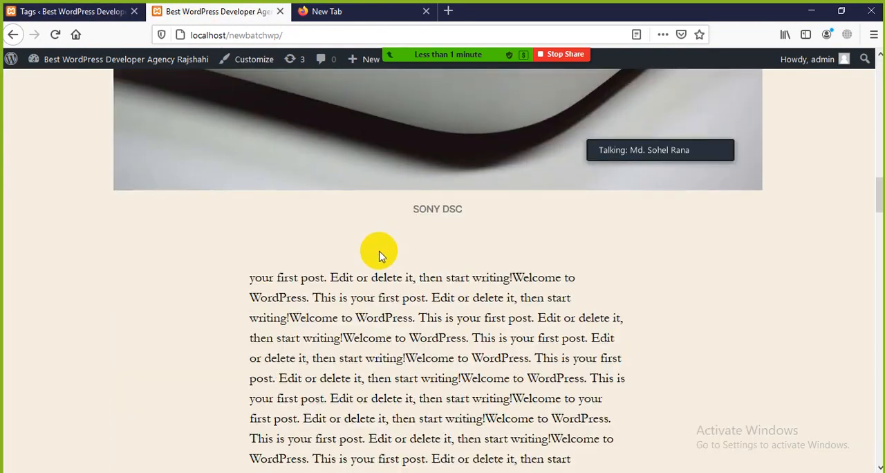
scroll(346, 229, "down", 3)
scroll(325, 207, "up", 2)
scroll(346, 228, "down", 3)
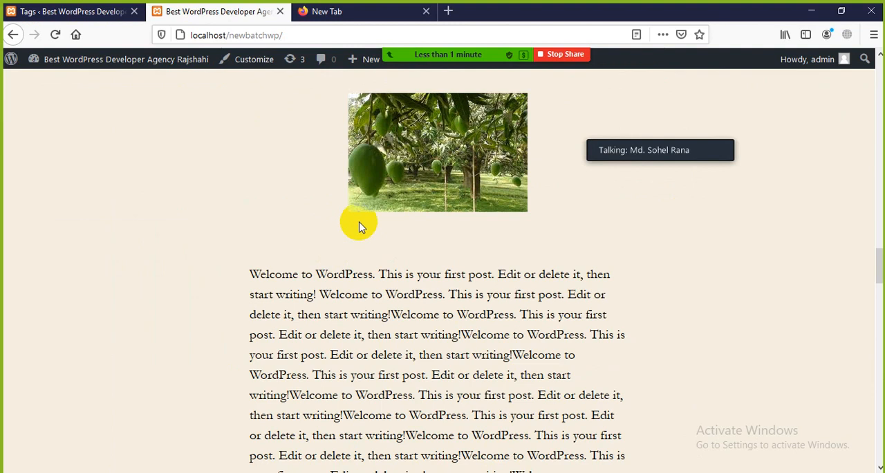
scroll(363, 222, "up", 2)
scroll(372, 232, "down", 2)
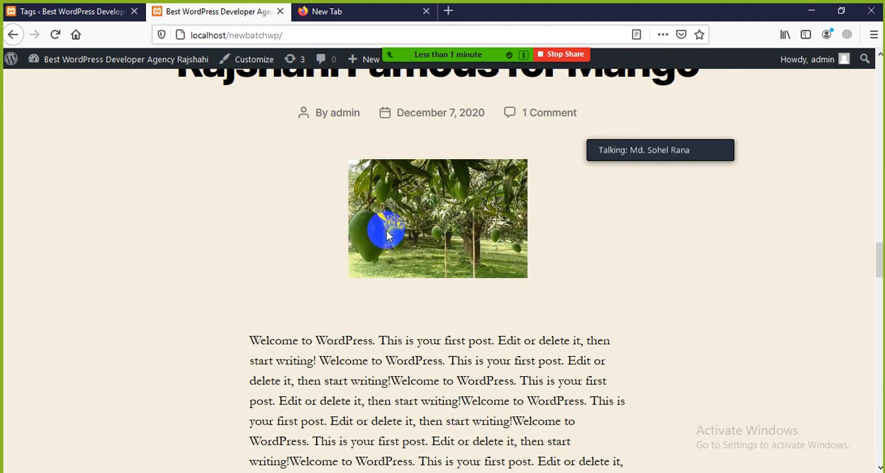
scroll(387, 236, "up", 1)
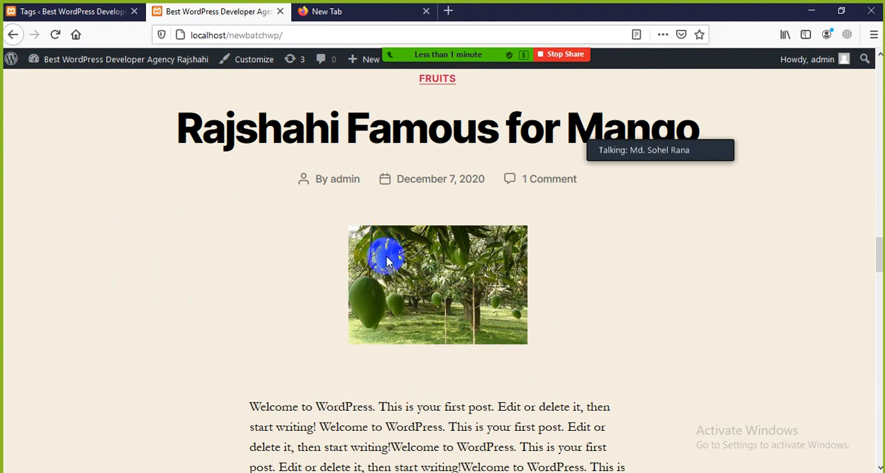
left_click(87, 11)
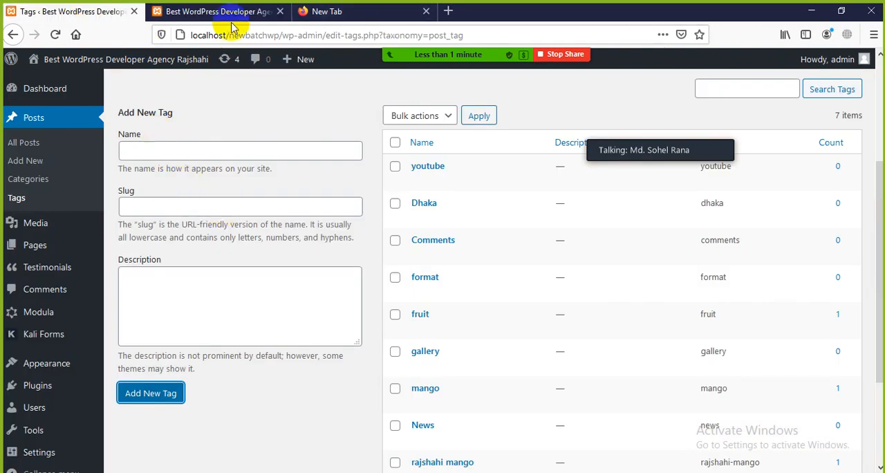
left_click(208, 12)
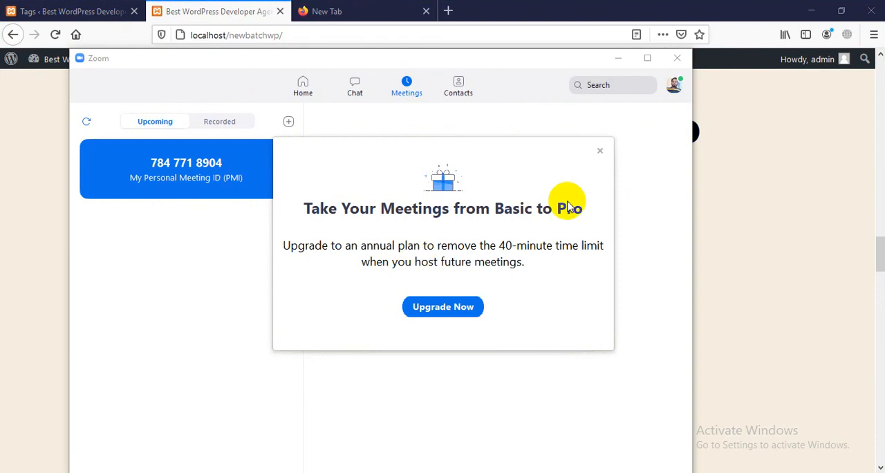
Switch to Zoom and dismiss the offer to upgrade from Basic to Pro.
left_click(599, 152)
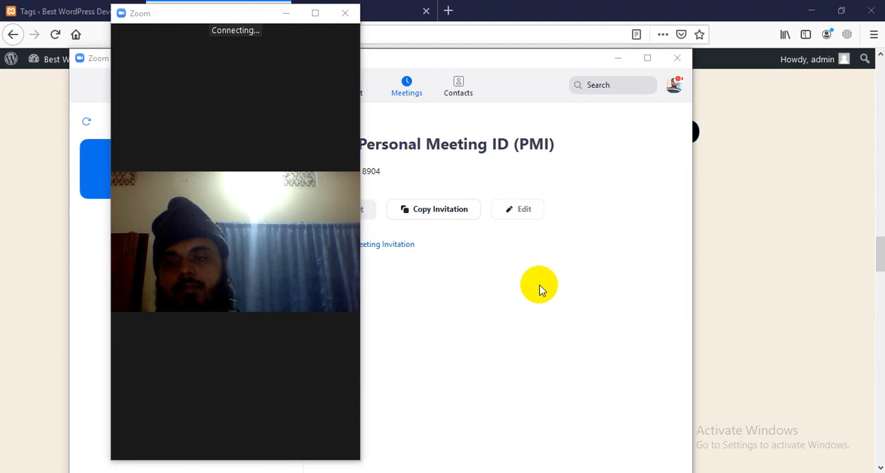
Join the Zoom meeting with computer audio and share the entire screen, clearing the Zoom window out of the way.
left_click(315, 13)
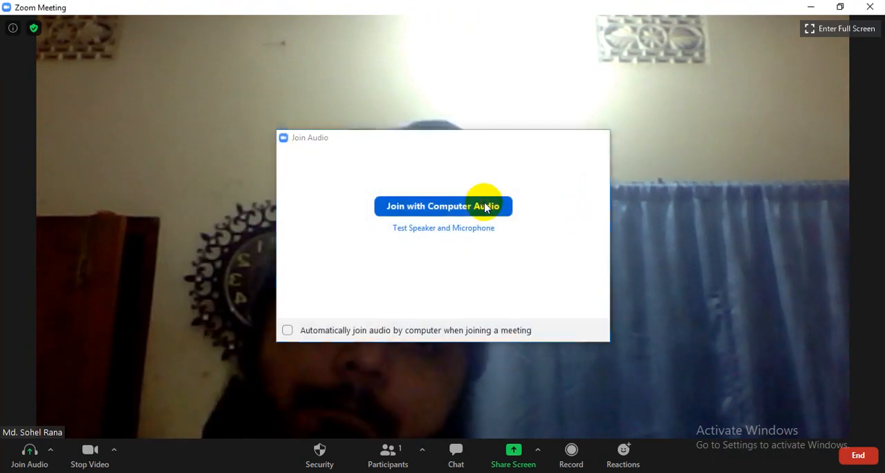
left_click(486, 207)
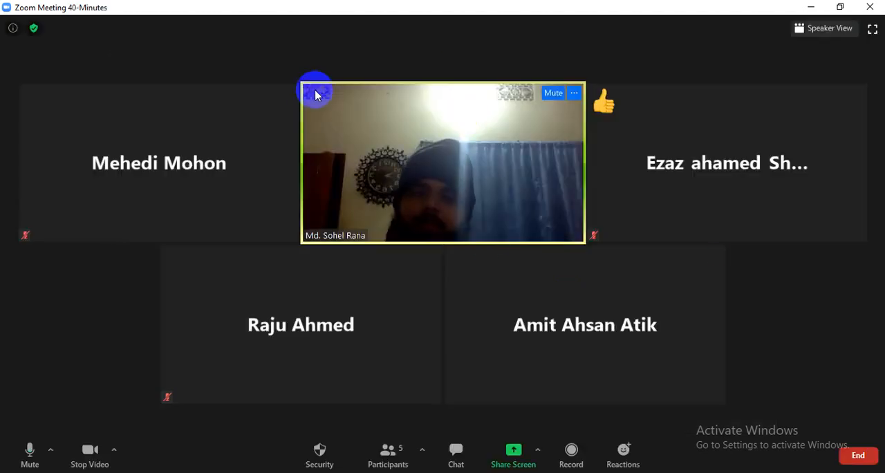
left_click(510, 459)
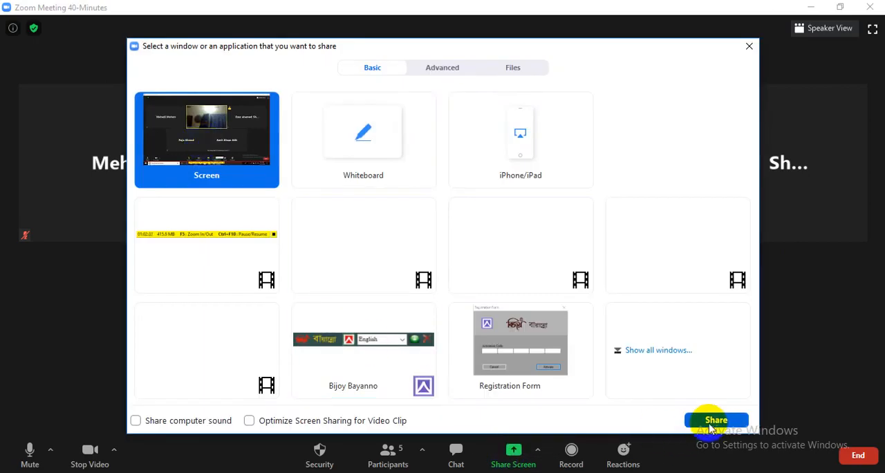
left_click(711, 424)
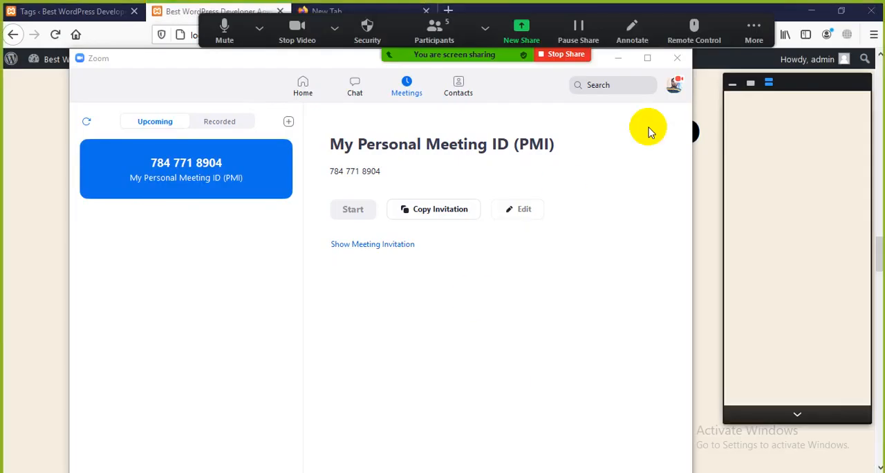
left_click(618, 61)
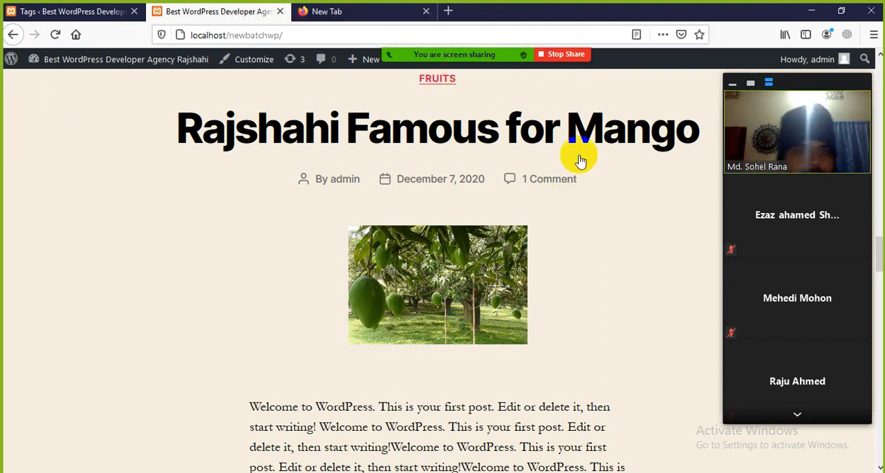
Switch to the WordPress tags page in Firefox and open the editor for a new post.
left_click(29, 11)
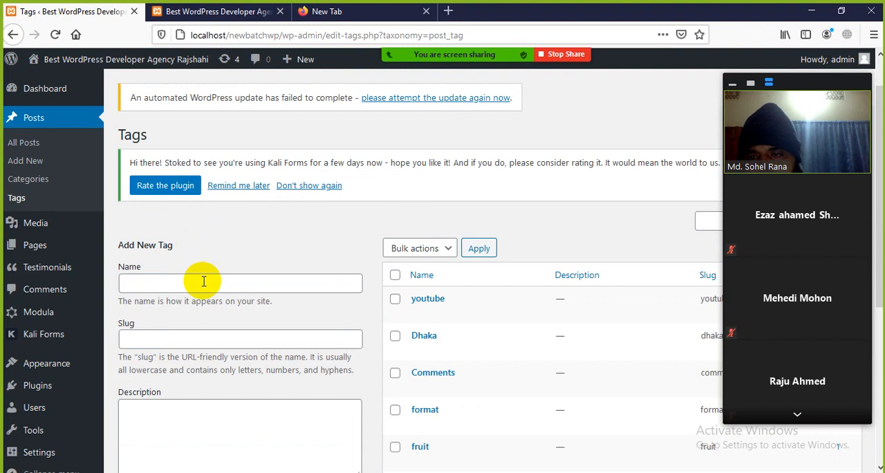
left_click(206, 283)
scroll(159, 339, "down", 3)
scroll(14, 238, "up", 3)
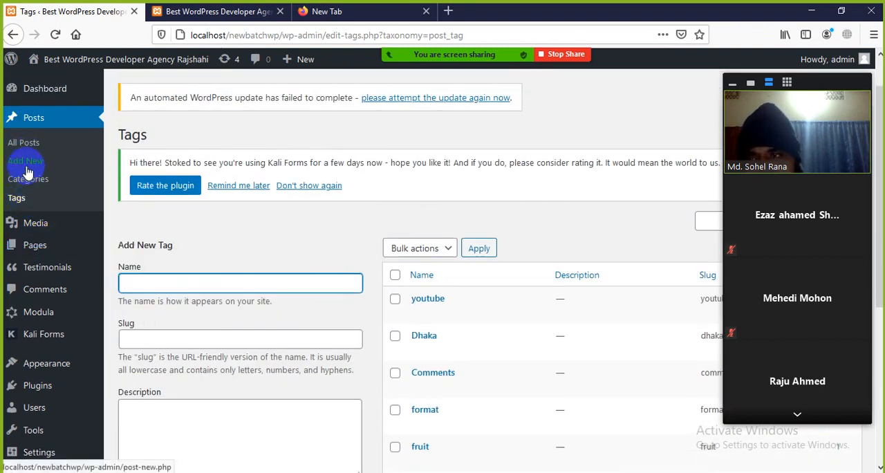
left_click(25, 165)
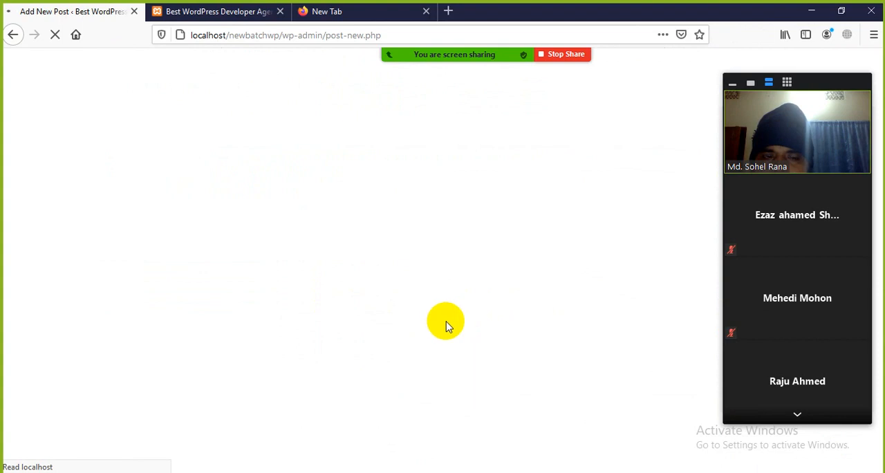
Close the post settings sidebar and move the meeting's video panel clear of the title and content area.
left_click_drag(803, 83, 431, 93)
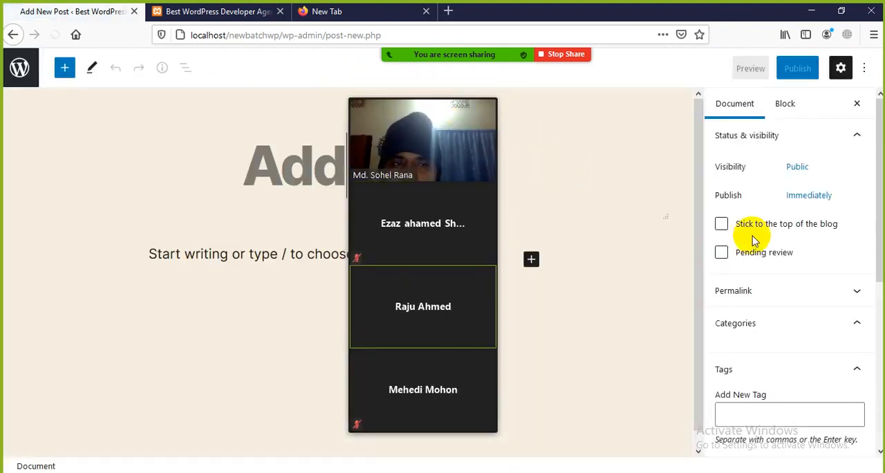
left_click_drag(422, 87, 626, 88)
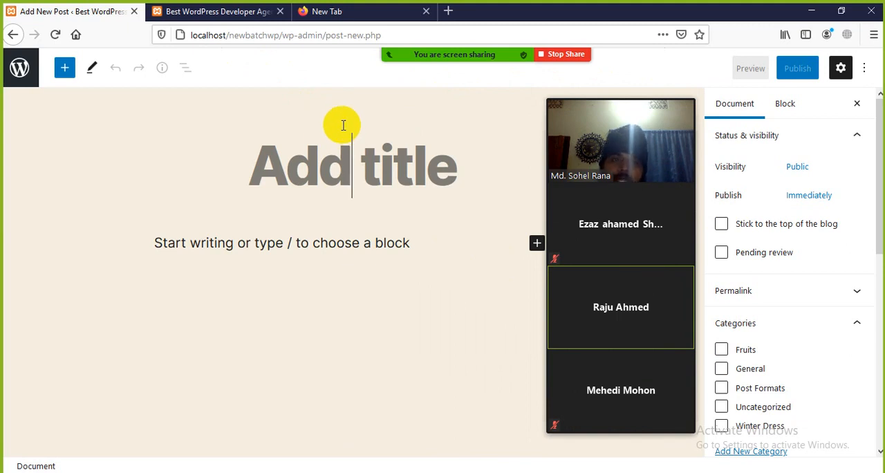
left_click(858, 107)
left_click_drag(628, 90, 790, 121)
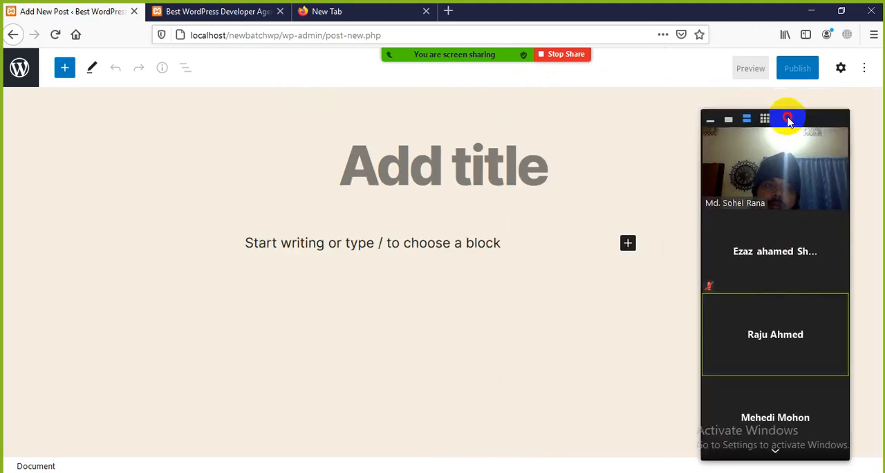
left_click(221, 13)
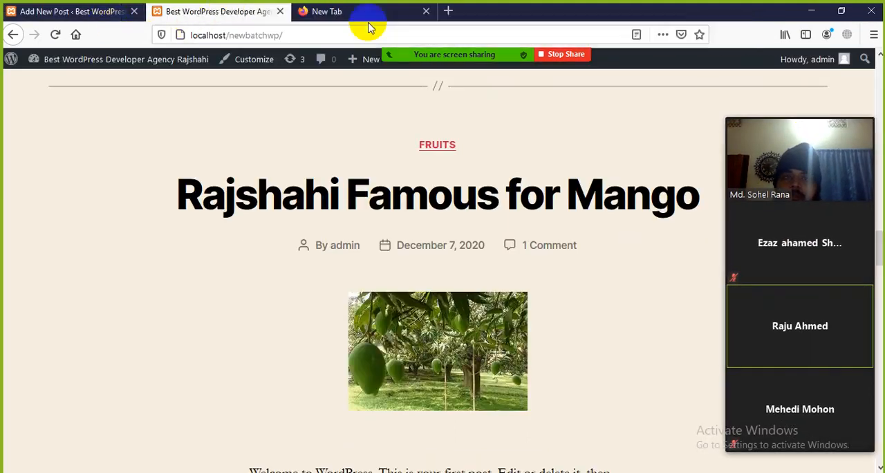
left_click(104, 12)
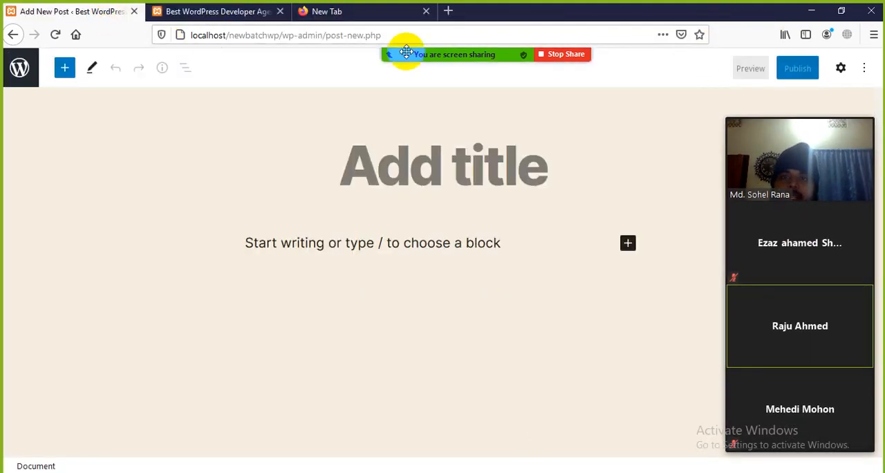
Open the Zoom meeting chat, read the participant's message and close the chat.
left_click(751, 29)
left_click(743, 61)
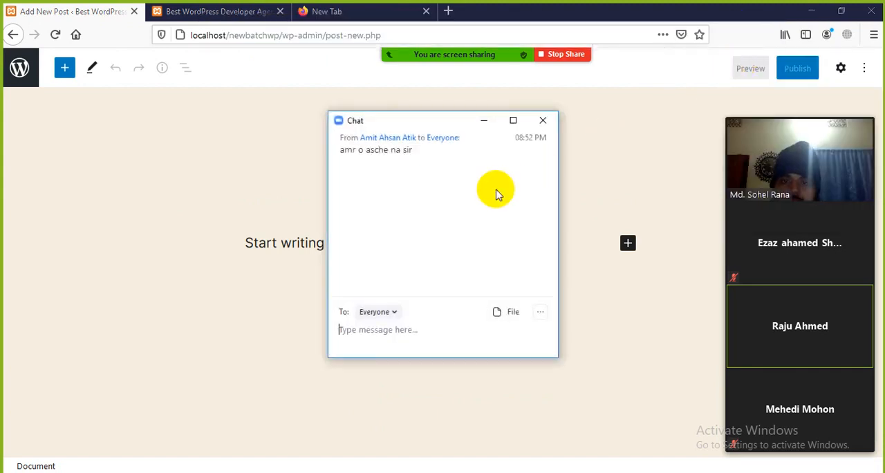
left_click(542, 120)
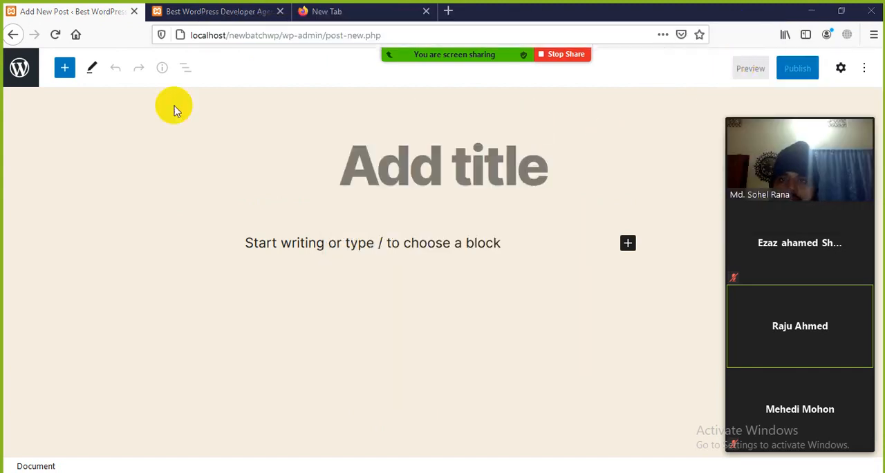
Leave the empty new post for the tags page and glance at the site's home page.
left_click(183, 14)
left_click(74, 13)
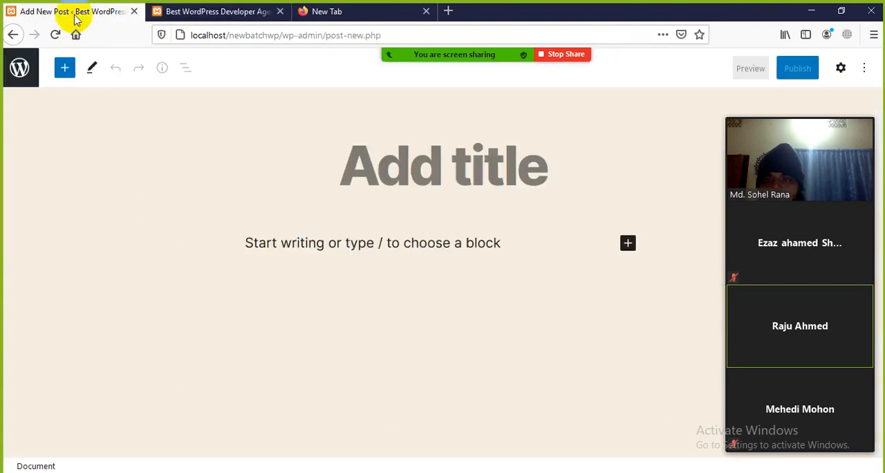
left_click(12, 34)
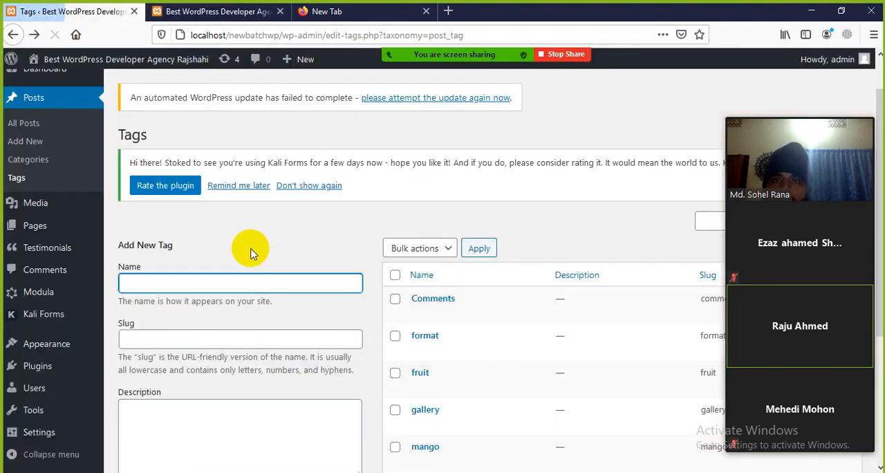
left_click(198, 11)
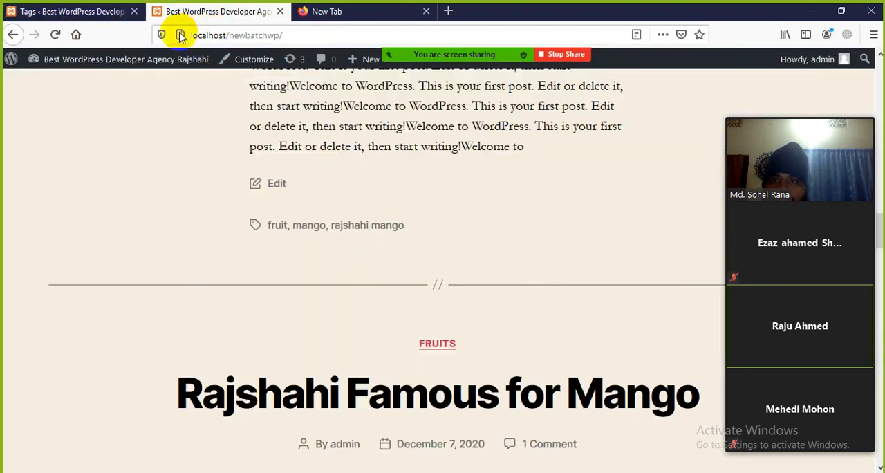
left_click(66, 14)
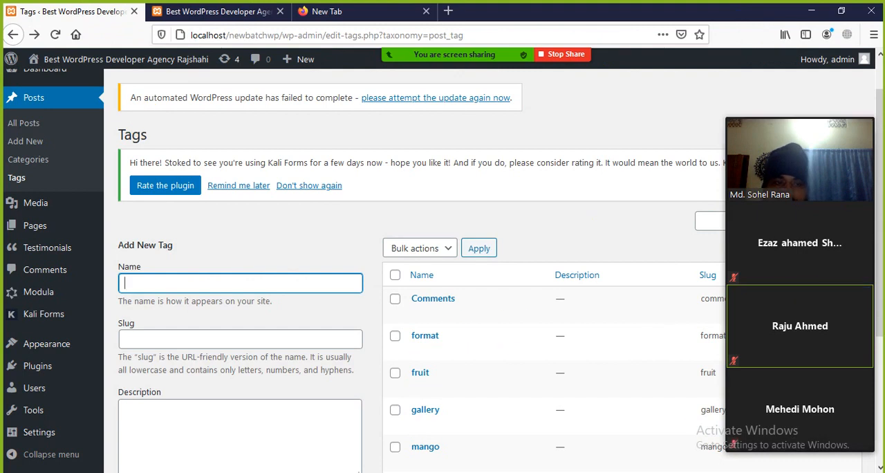
Open the installed themes and activate the Allegiant theme.
mouse_move(36, 346)
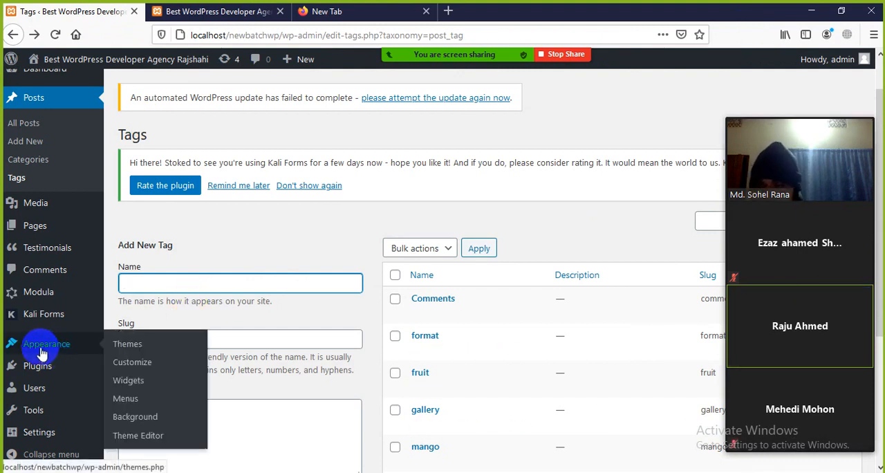
left_click(124, 340)
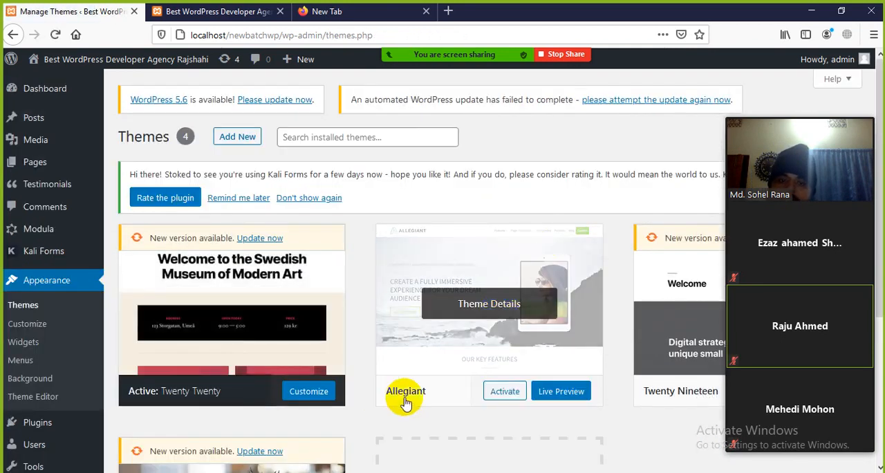
left_click(503, 395)
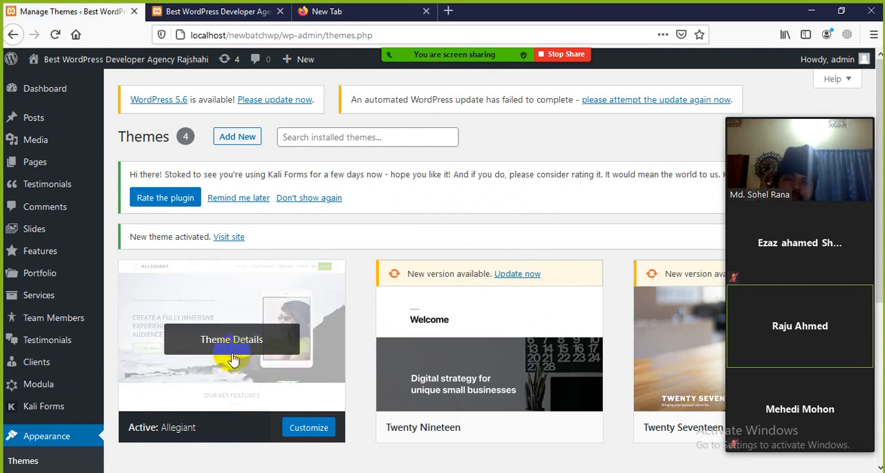
scroll(230, 357, "down", 2)
scroll(232, 358, "up", 2)
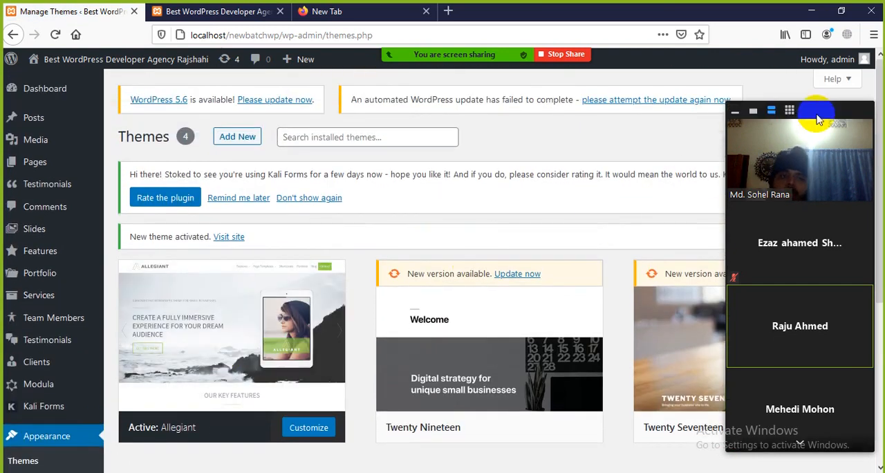
Move the meeting's video panel off the theme notices and read the new message in the Zoom chat.
left_click_drag(809, 111, 484, 178)
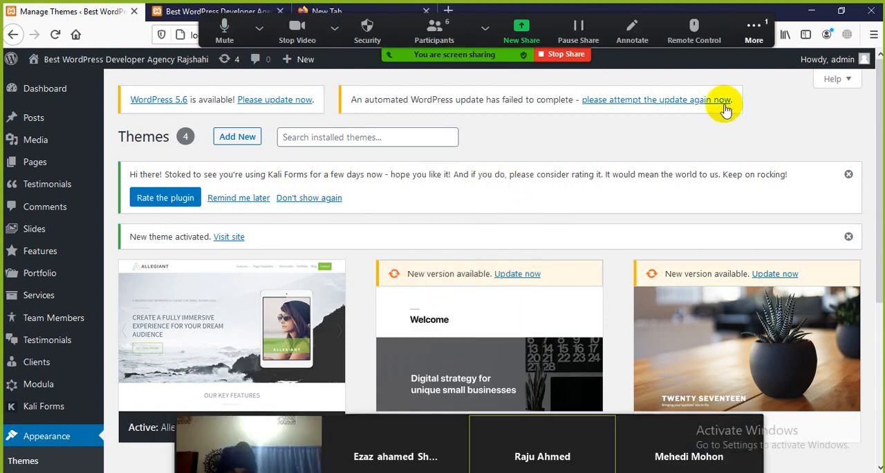
mouse_move(758, 41)
left_click(720, 60)
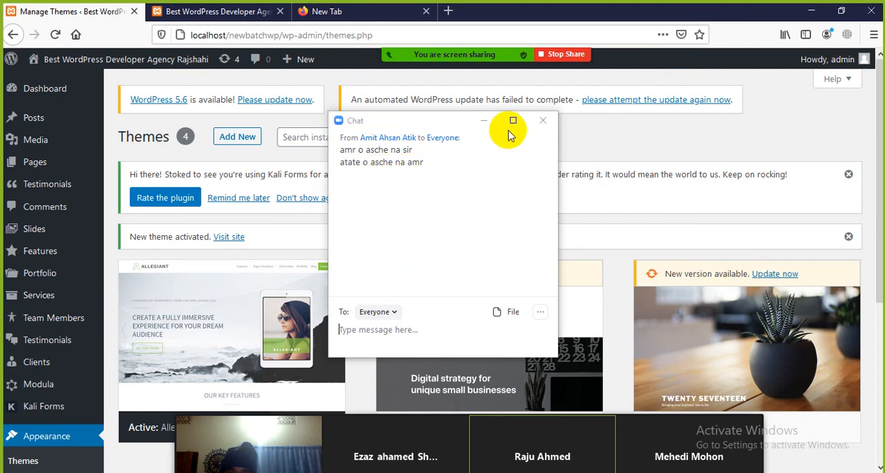
left_click(542, 120)
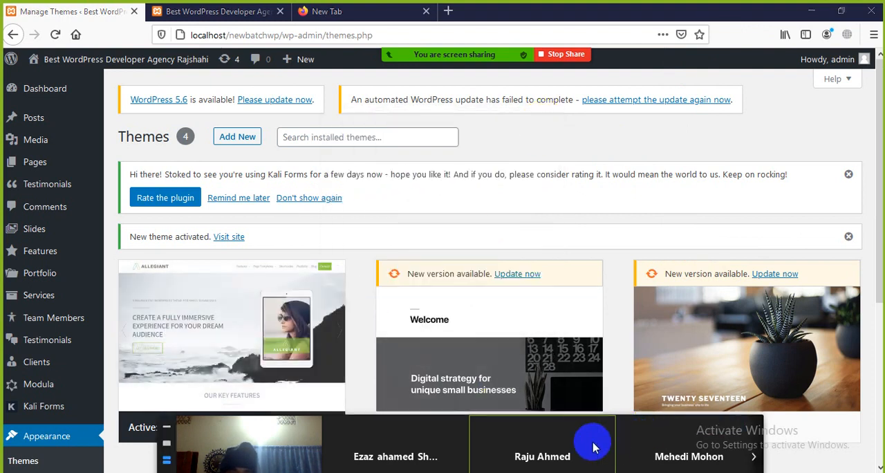
Check the Zoom meeting chat again for the latest message and close it.
scroll(154, 336, "down", 2)
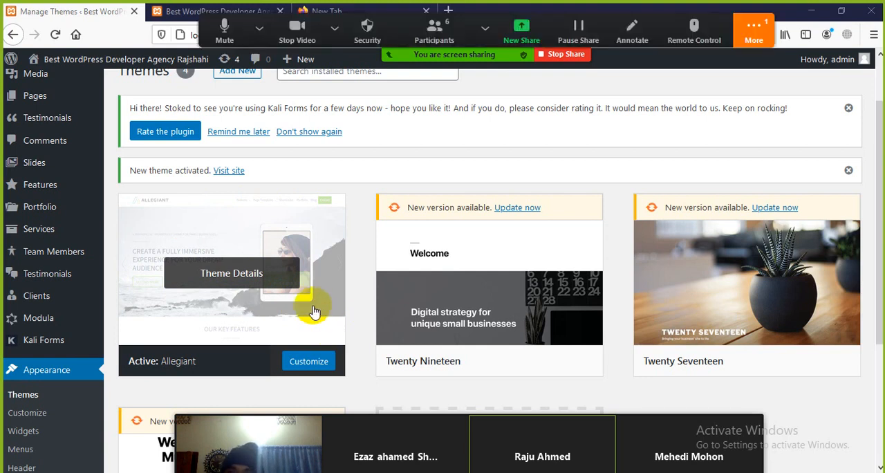
left_click(754, 31)
left_click(723, 62)
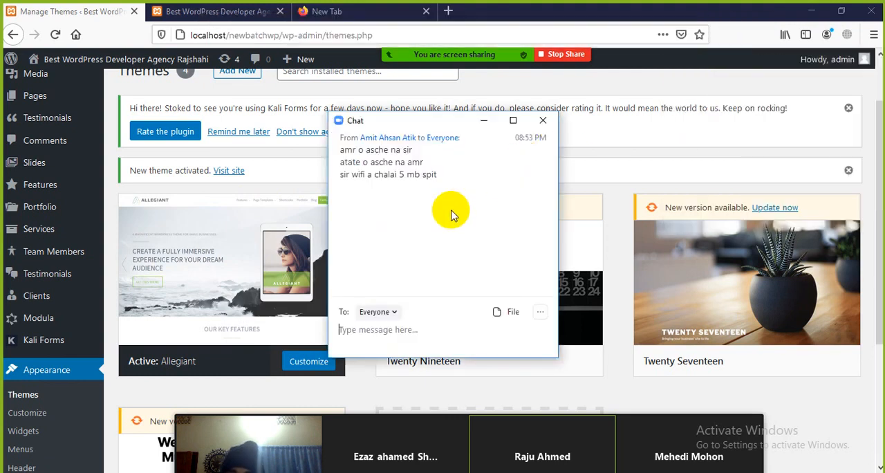
left_click(542, 123)
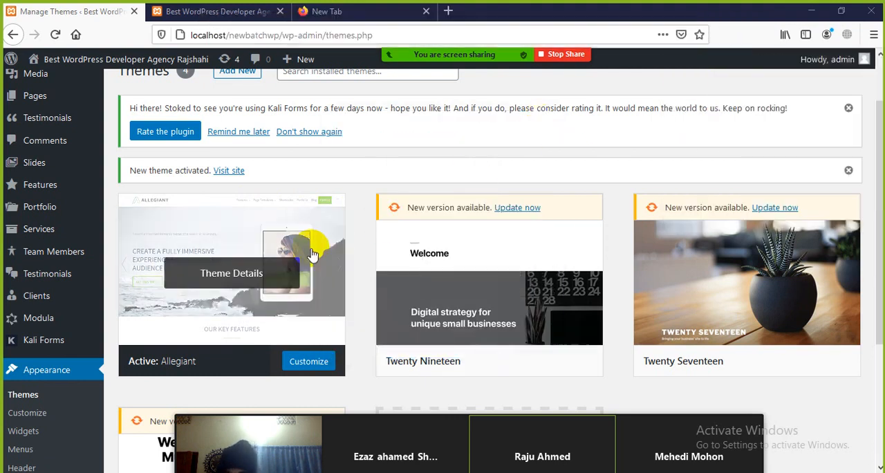
Dismiss the Kali Forms rating notice and reload the site's home page to apply the Allegiant theme.
left_click(848, 109)
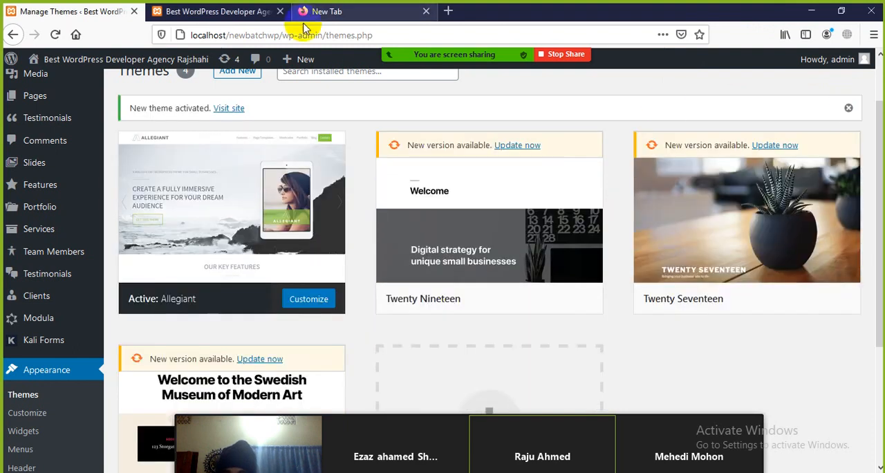
left_click(229, 12)
scroll(217, 198, "up", 3)
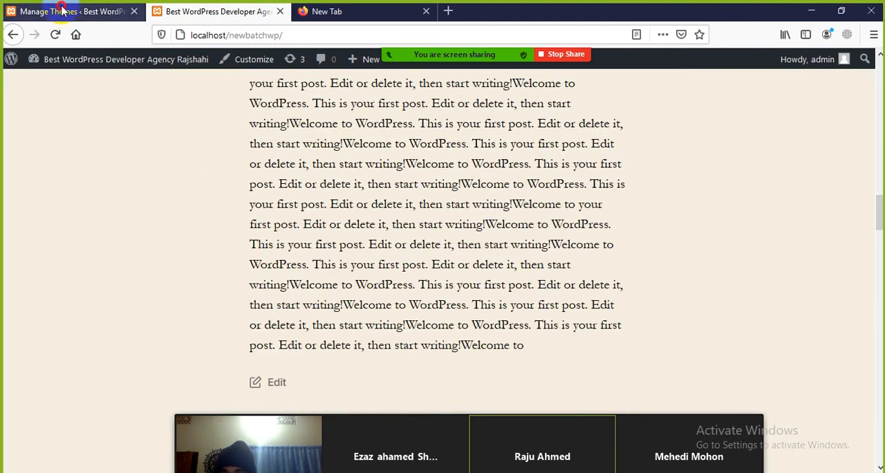
left_click(70, 11)
left_click(207, 11)
left_click(55, 35)
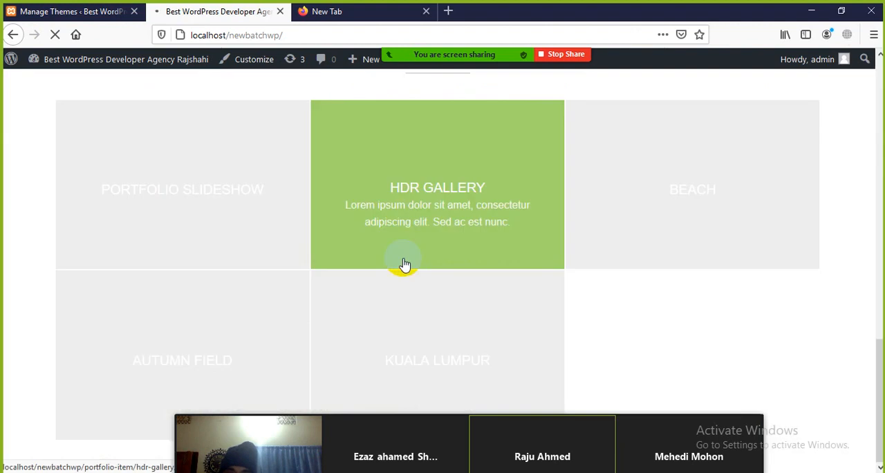
Look over the reloaded home page from the services section through the blog posts to the footer.
scroll(747, 401, "down", 15)
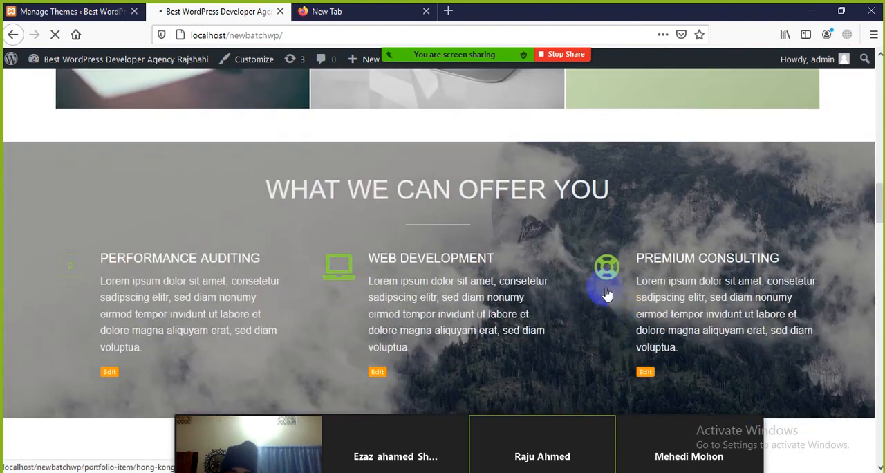
scroll(509, 269, "down", 15)
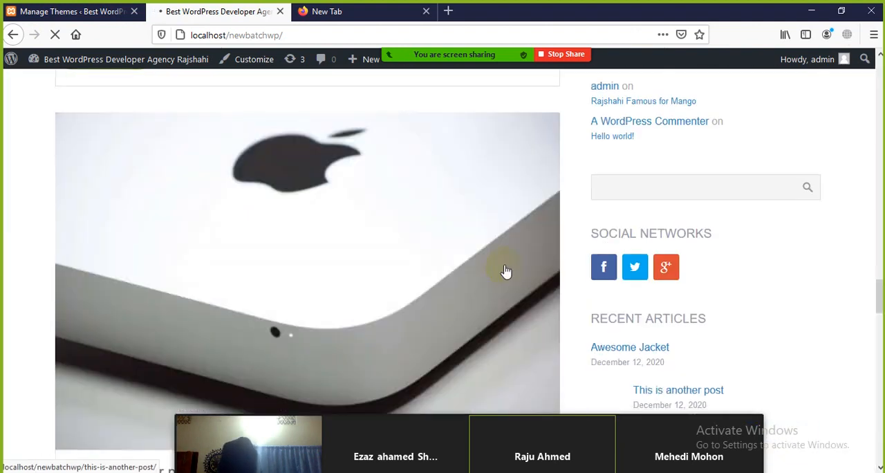
scroll(511, 276, "down", 5)
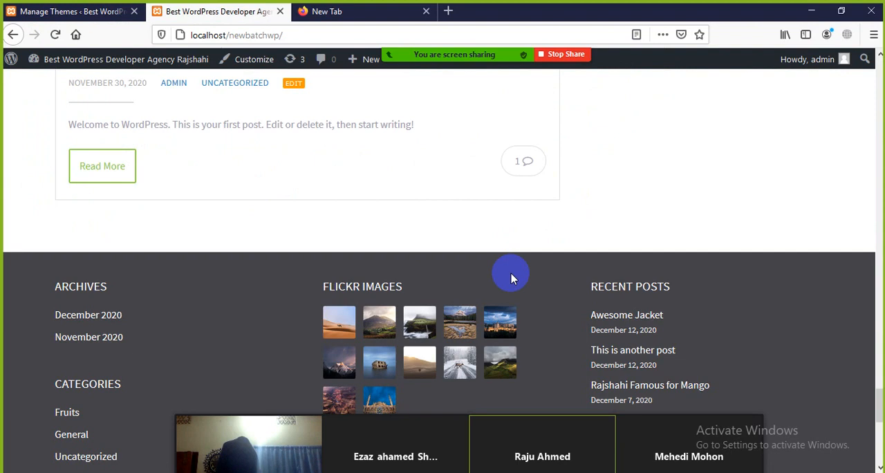
Move the meeting's video panel to the side of the screen and look back up the home page to the team section.
scroll(439, 260, "up", 8)
left_click_drag(500, 428, 715, 224)
scroll(411, 275, "up", 5)
scroll(410, 275, "up", 15)
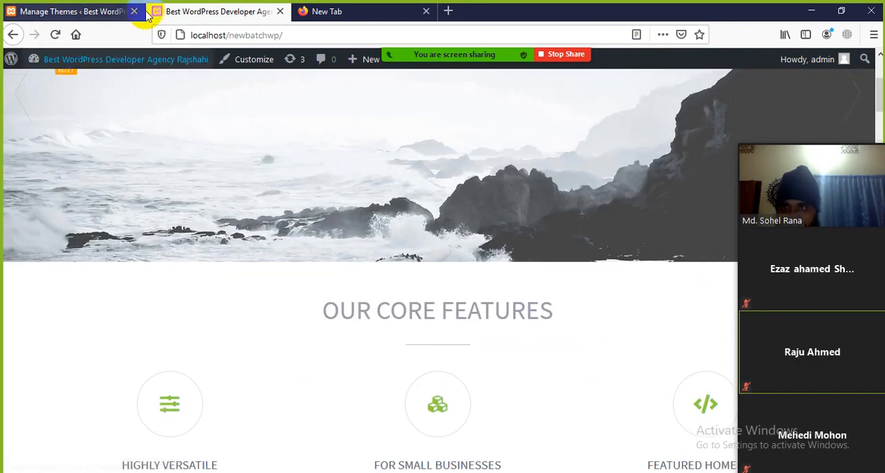
Return to the installed themes in the dashboard and open the details of the active Allegiant theme.
left_click(142, 12)
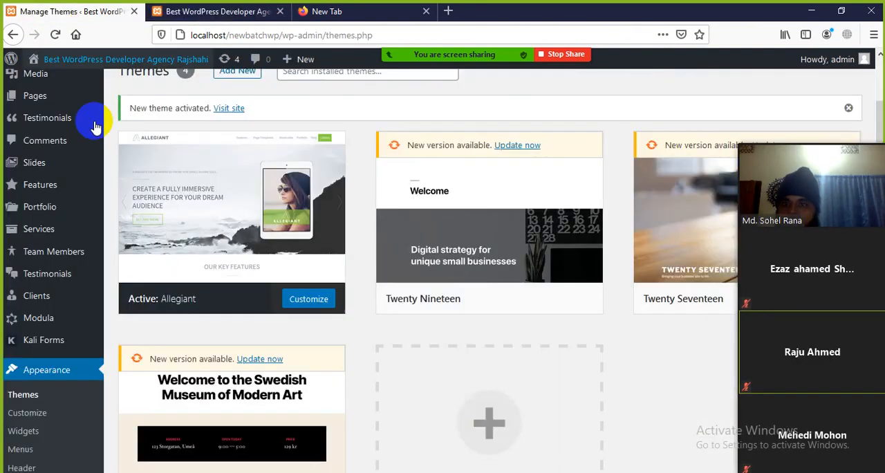
mouse_move(42, 250)
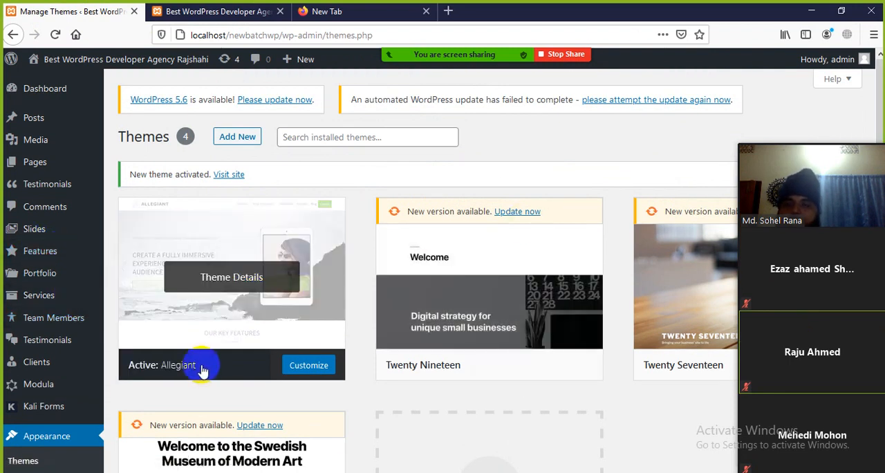
left_click_drag(205, 368, 121, 375)
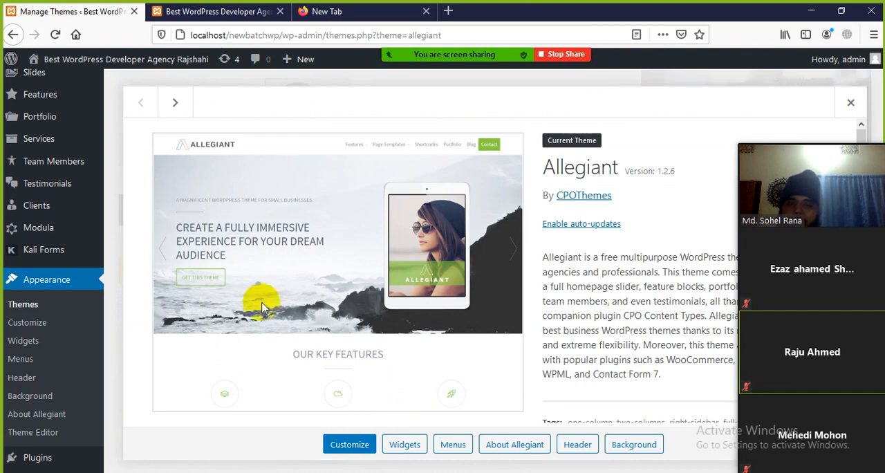
Open the Zoom meeting chat, read the newest message about uploading and installing, and close the chat.
left_click(747, 44)
left_click(723, 59)
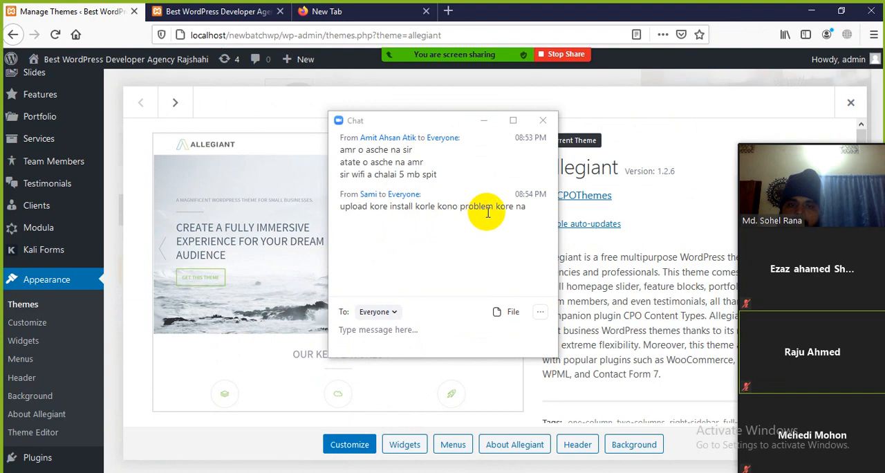
left_click_drag(341, 208, 528, 207)
left_click(527, 207)
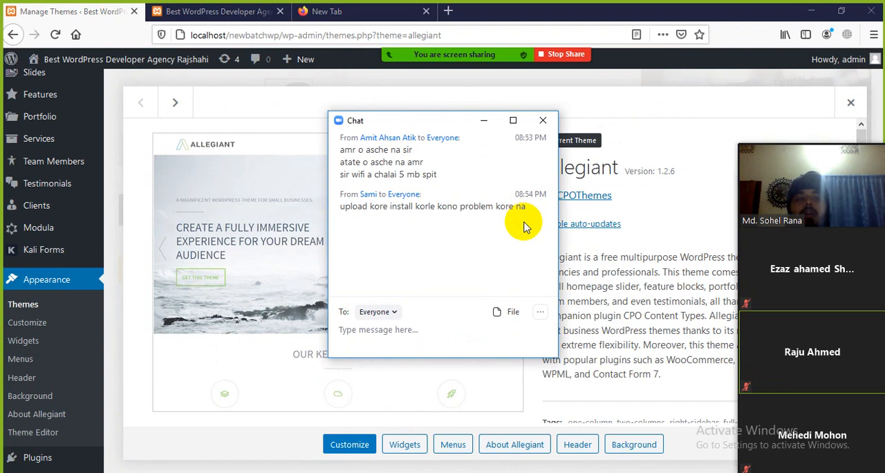
left_click(542, 120)
Search Google for "allegiant wordpress theme" in the empty browser tab.
left_click(366, 15)
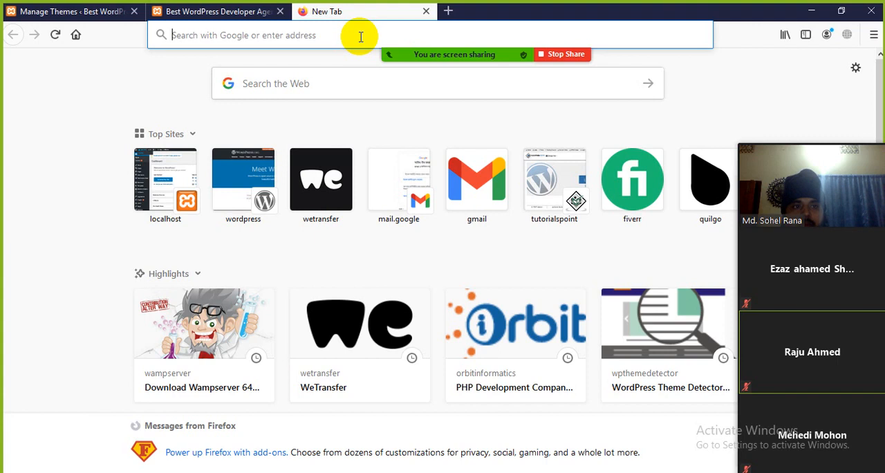
type("al")
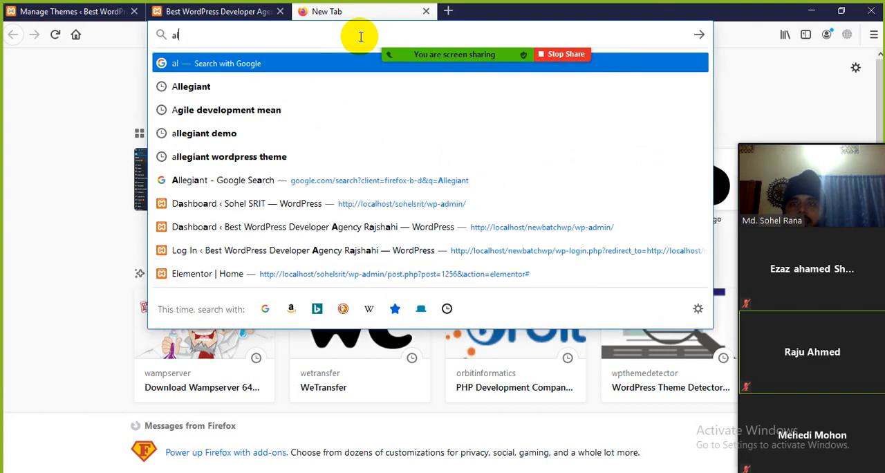
type("legiant")
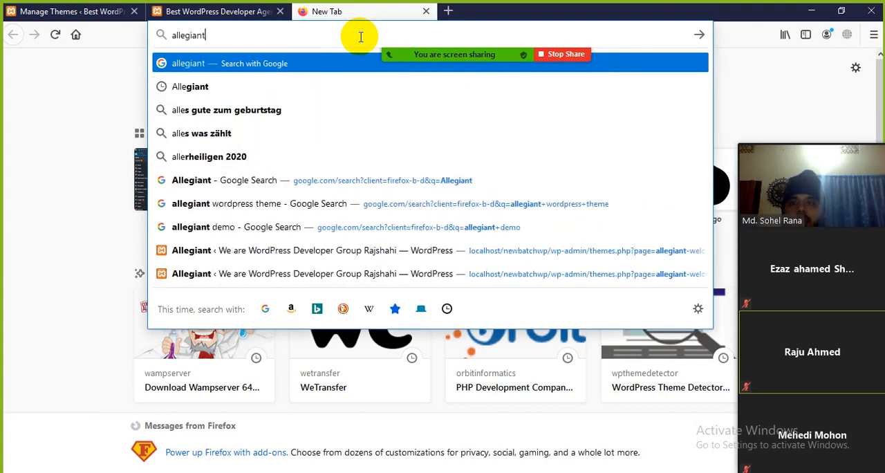
type(" wordpr")
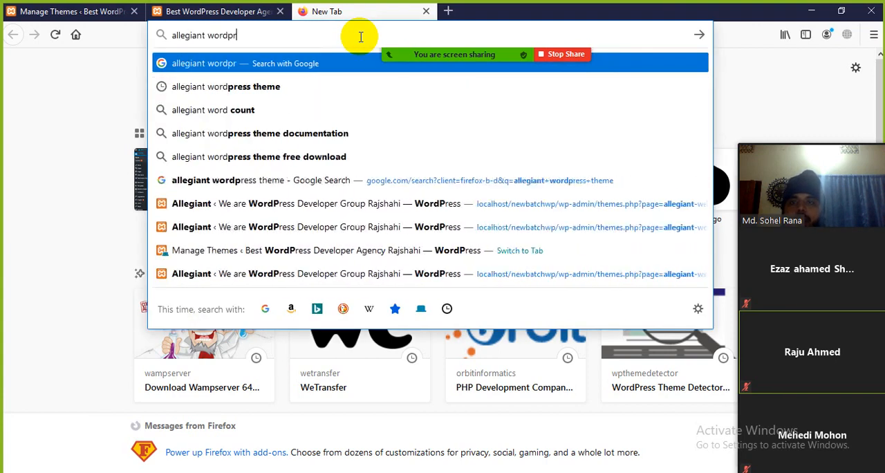
type("ess theme")
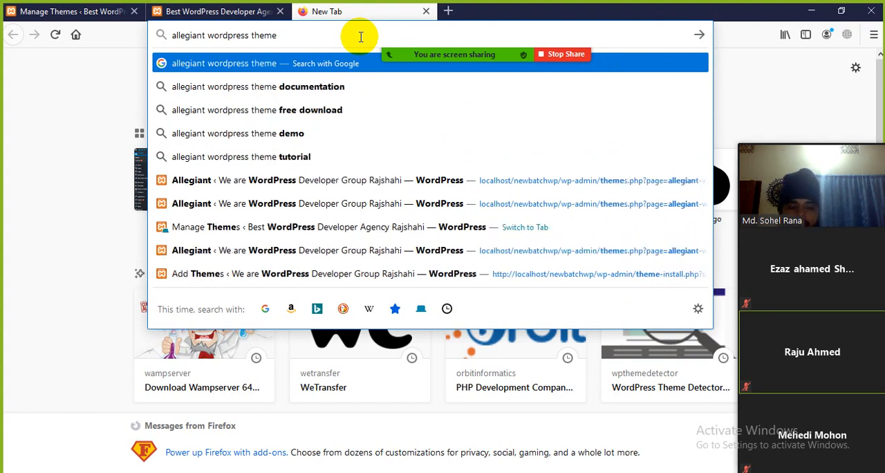
key("Return")
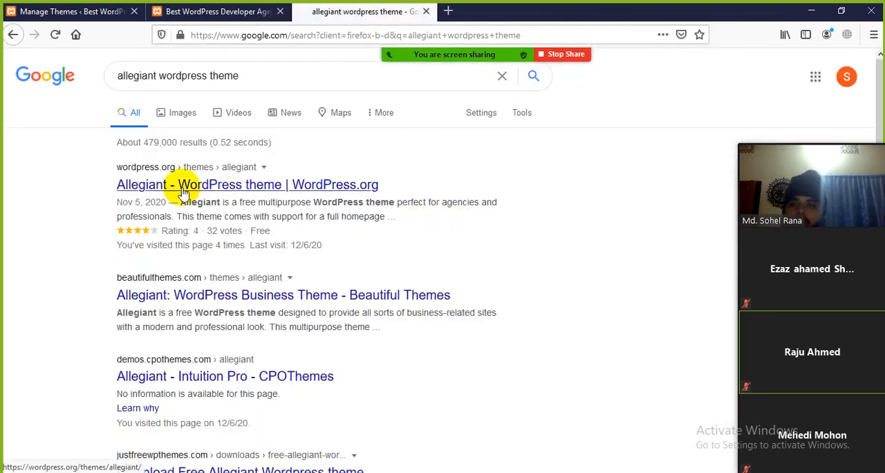
Open the Allegiant theme's WordPress.org page from the search results and examine its preview and download options.
left_click(194, 185)
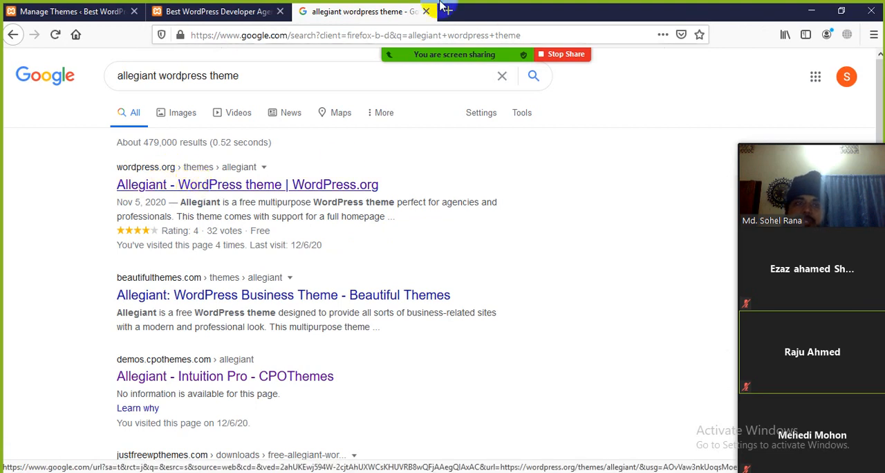
mouse_move(455, 56)
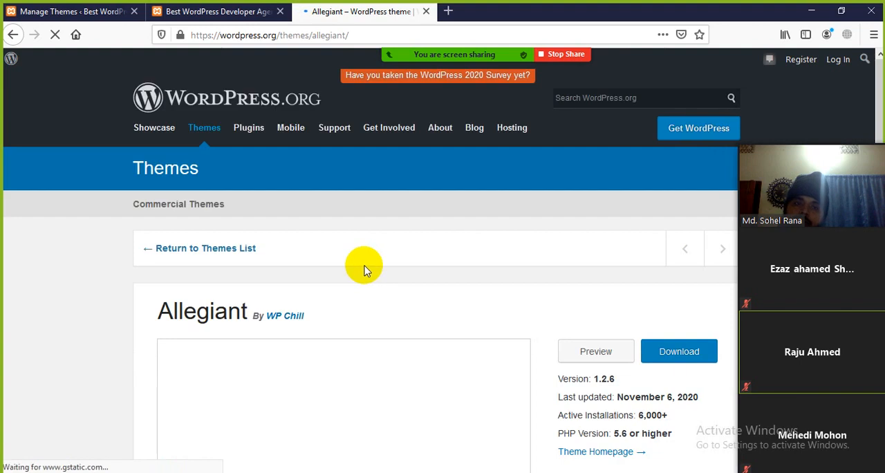
scroll(366, 279, "down", 3)
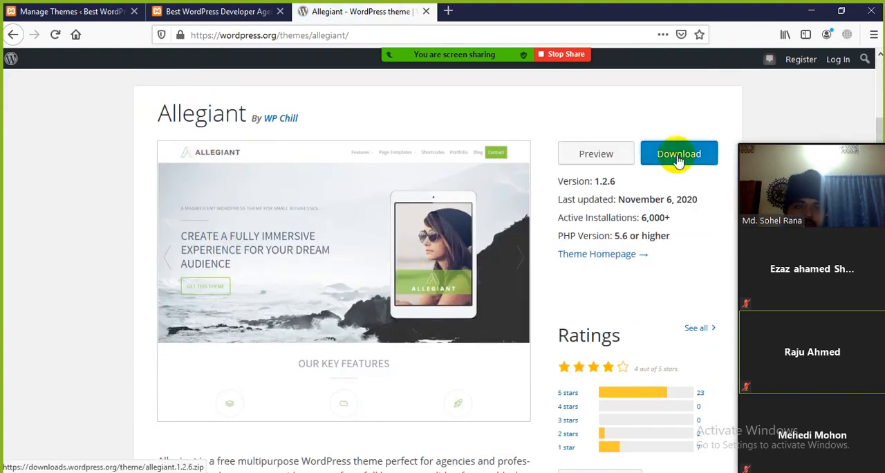
scroll(292, 265, "up", 3)
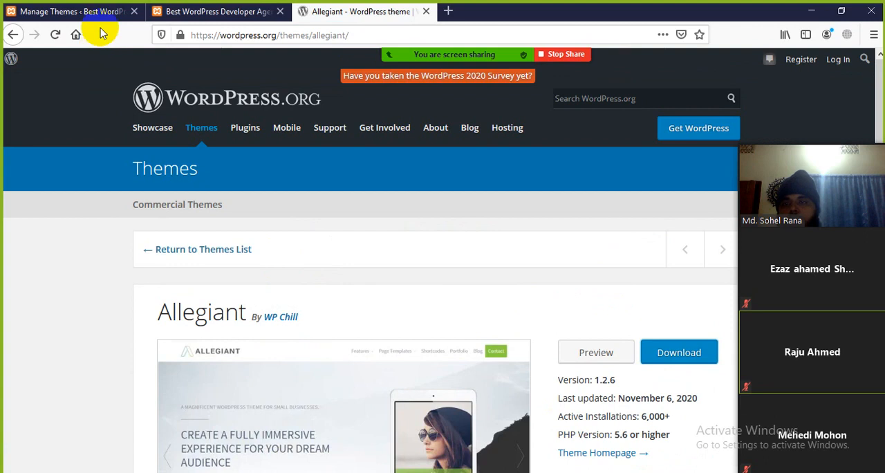
Open the About Allegiant page in the dashboard and check the theme's recommended actions.
left_click(90, 13)
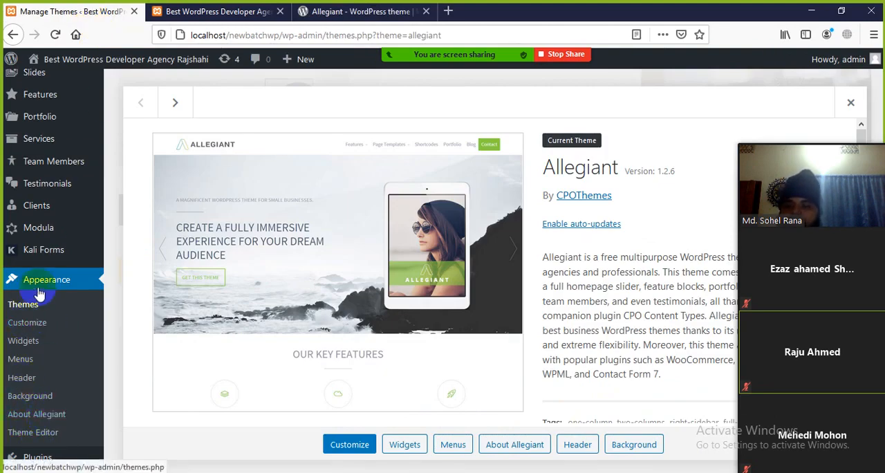
left_click(33, 418)
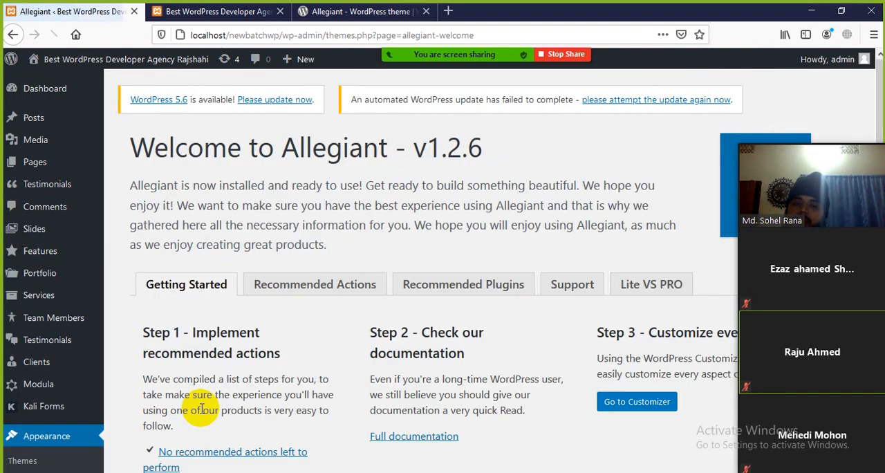
scroll(286, 322, "down", 3)
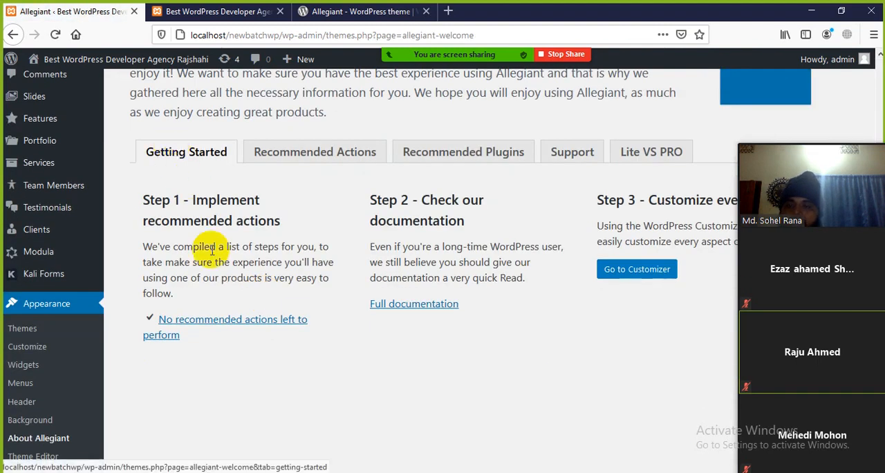
left_click(307, 157)
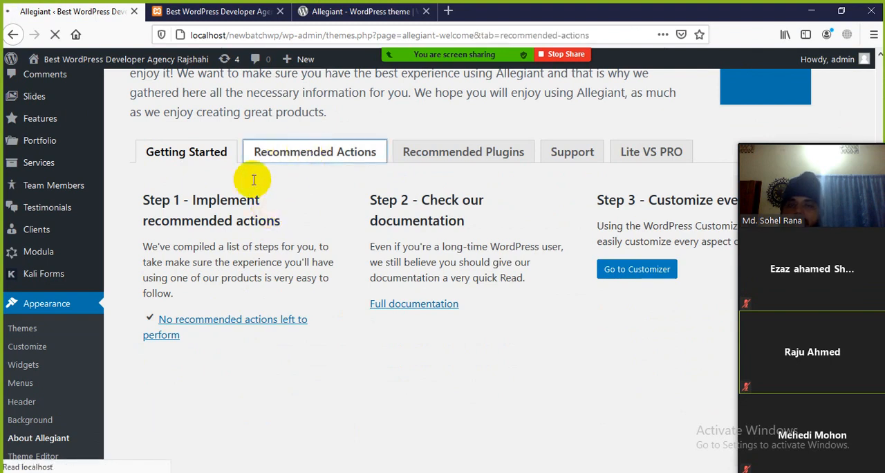
scroll(249, 322, "down", 1)
scroll(249, 322, "down", 3)
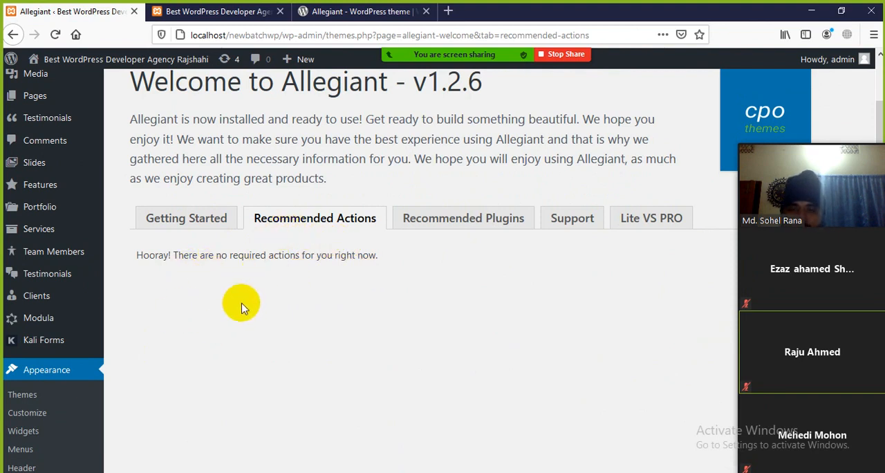
scroll(242, 305, "down", 5)
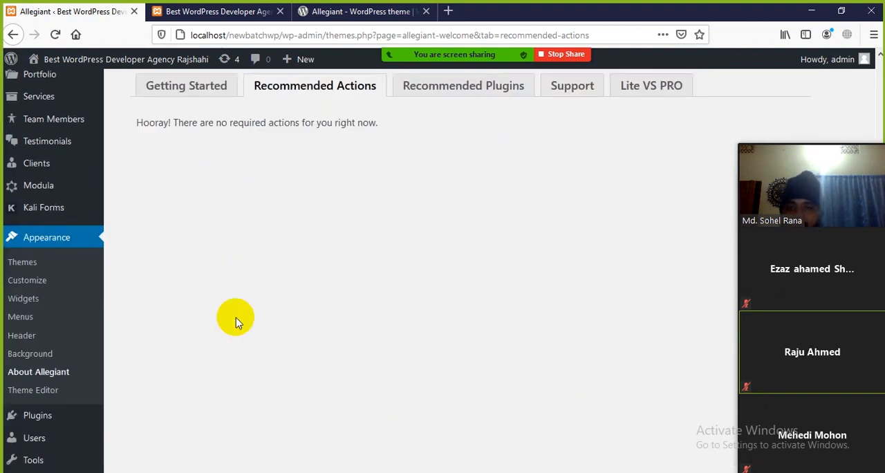
scroll(282, 416, "up", 5)
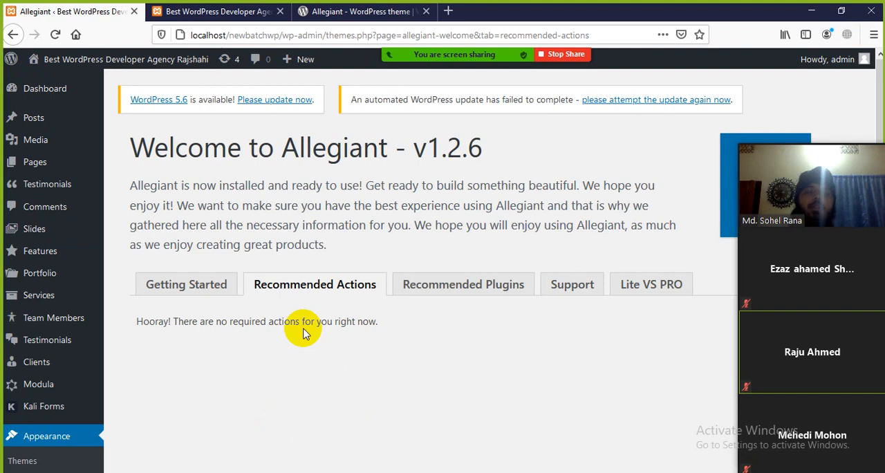
Bring the meeting's video panel fully into view and return to the Allegiant theme's WordPress.org page.
mouse_move(759, 172)
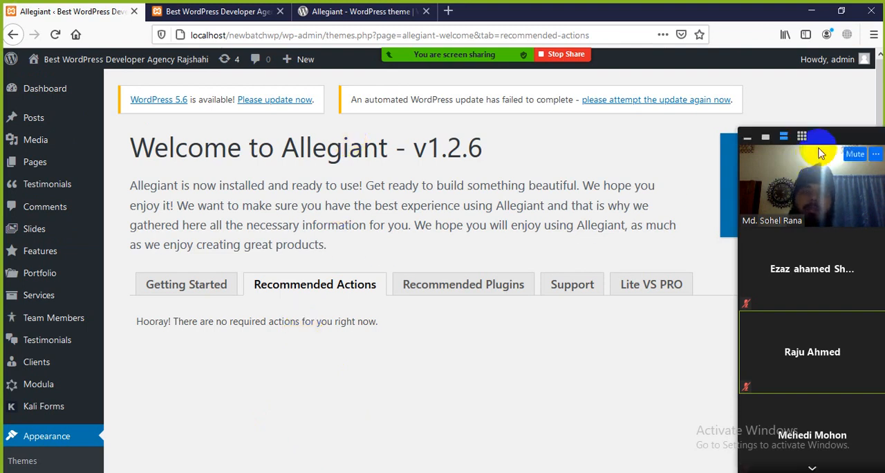
left_click_drag(821, 152, 785, 104)
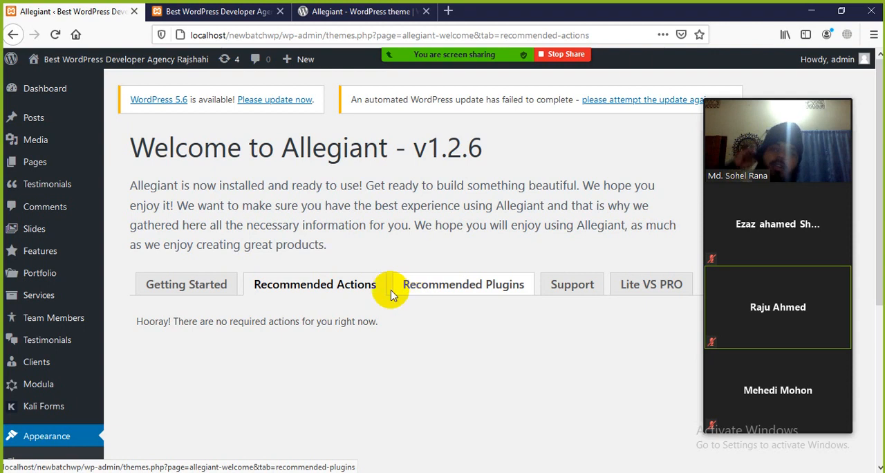
left_click(239, 12)
left_click(335, 12)
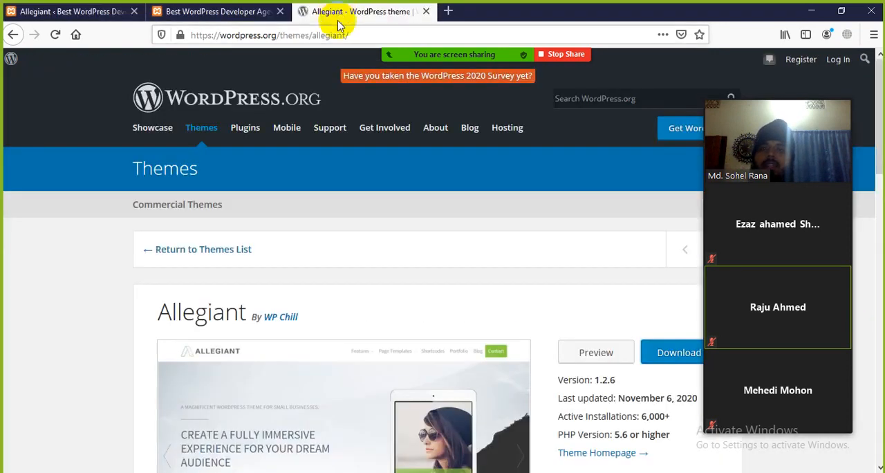
Compare the site's home page with the dashboard, looking over its core features, portfolio and team sections.
left_click(221, 11)
scroll(352, 285, "down", 3)
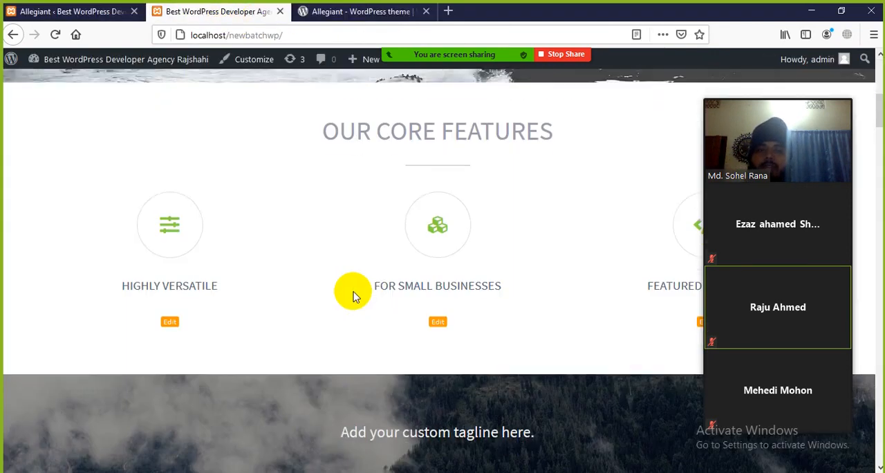
scroll(346, 288, "up", 6)
scroll(388, 311, "down", 5)
scroll(451, 340, "up", 1)
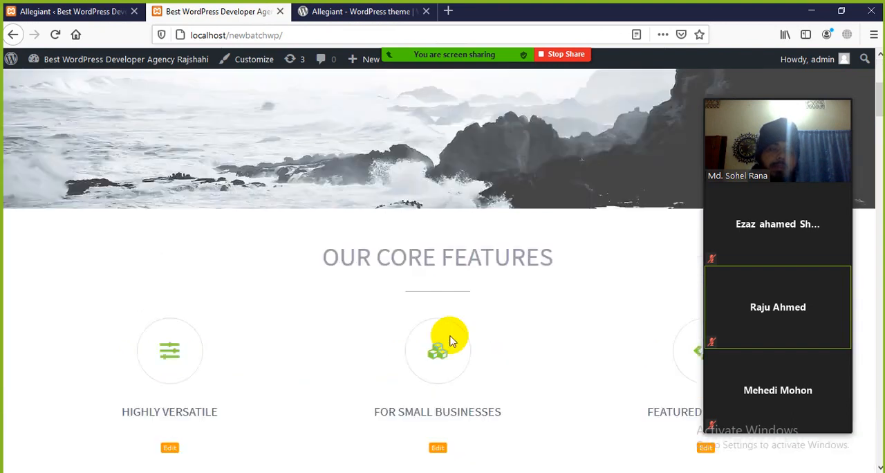
scroll(446, 339, "up", 5)
left_click(110, 12)
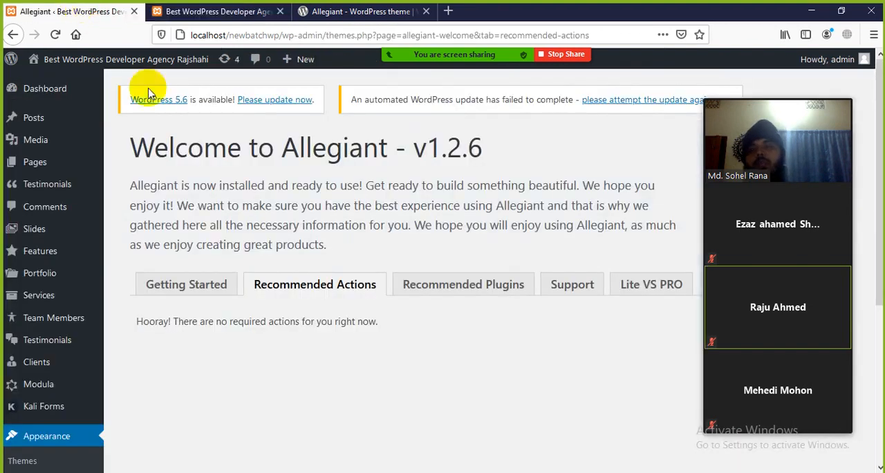
left_click(232, 12)
scroll(424, 267, "down", 10)
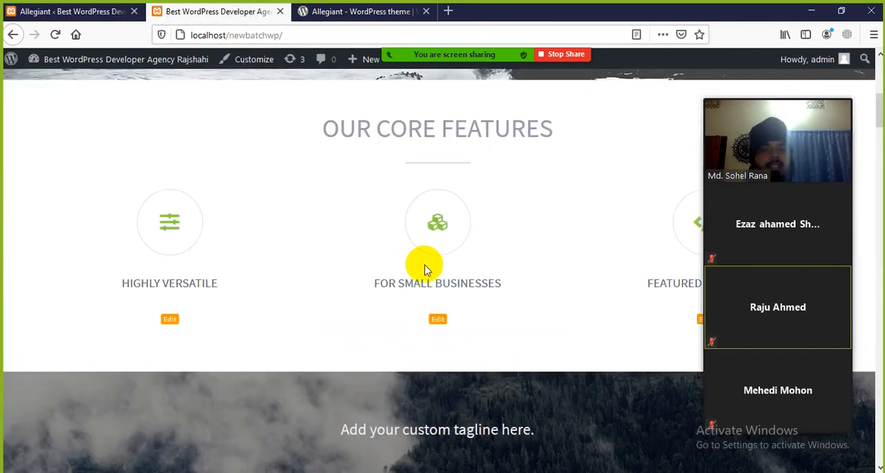
scroll(437, 288, "down", 8)
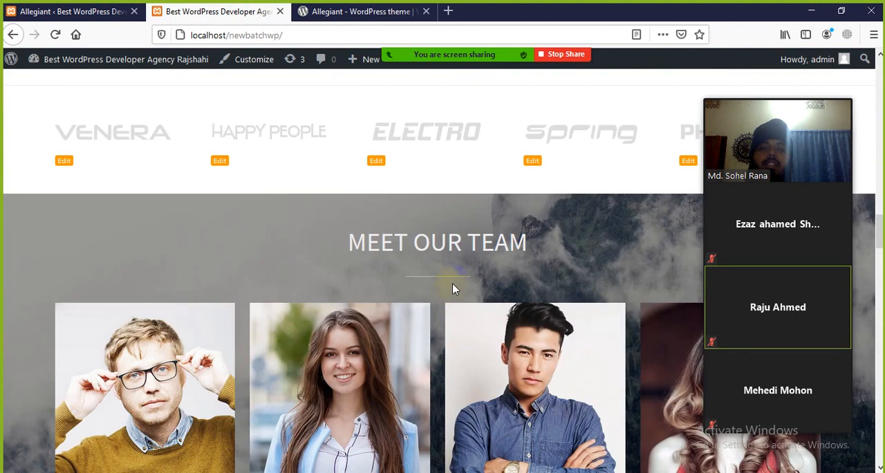
scroll(452, 289, "up", 11)
Try to open the Portfolio Slideshow item from the work section, and return to the top of the home page.
left_click(188, 221)
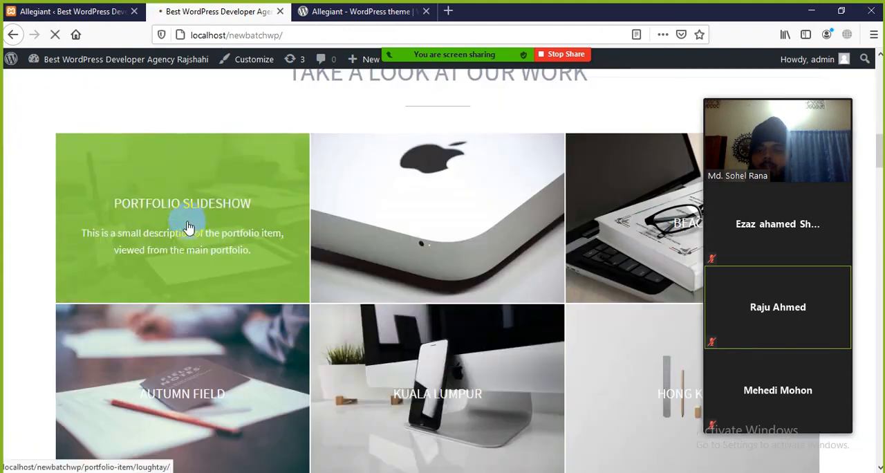
left_click(254, 184)
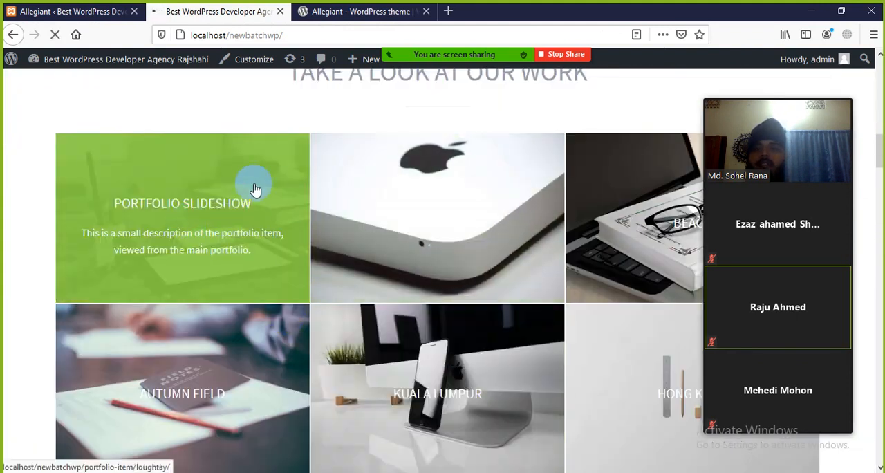
left_click(13, 35)
scroll(365, 173, "up", 10)
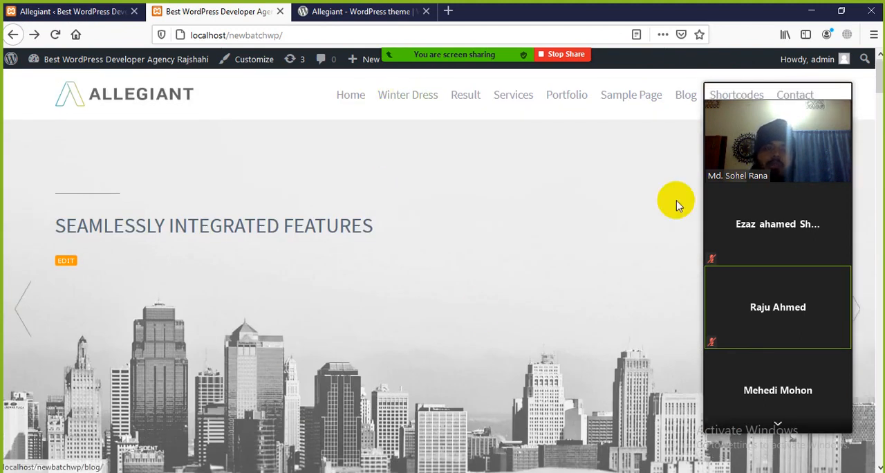
Move the meeting's video panel off the site's navigation menu.
mouse_move(776, 144)
left_click_drag(794, 101, 593, 124)
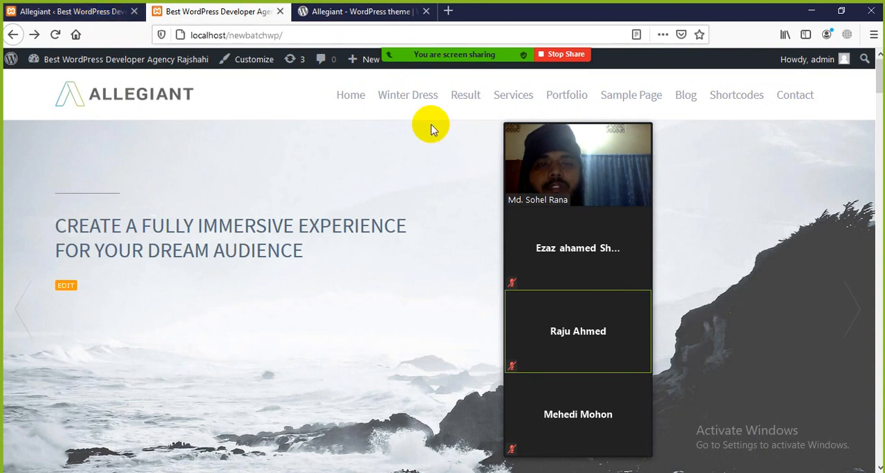
left_click_drag(583, 123, 638, 128)
Return to the Allegiant welcome page in the dashboard and show the options available for Posts.
left_click(65, 11)
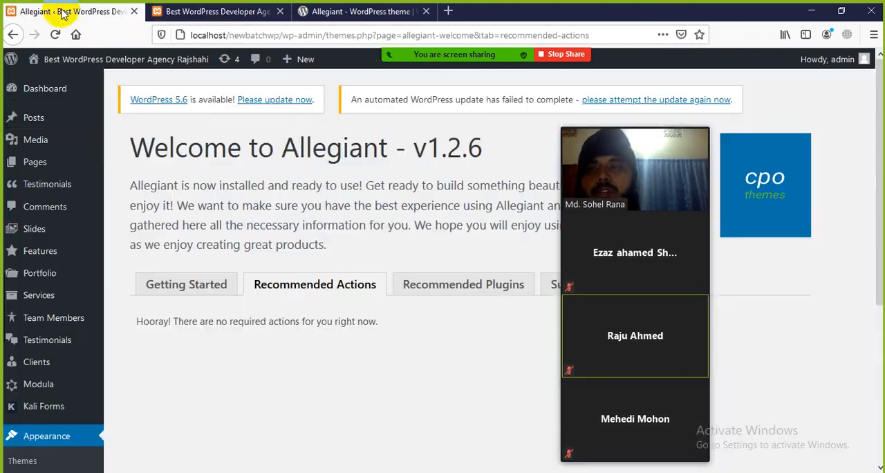
mouse_move(77, 103)
mouse_move(50, 122)
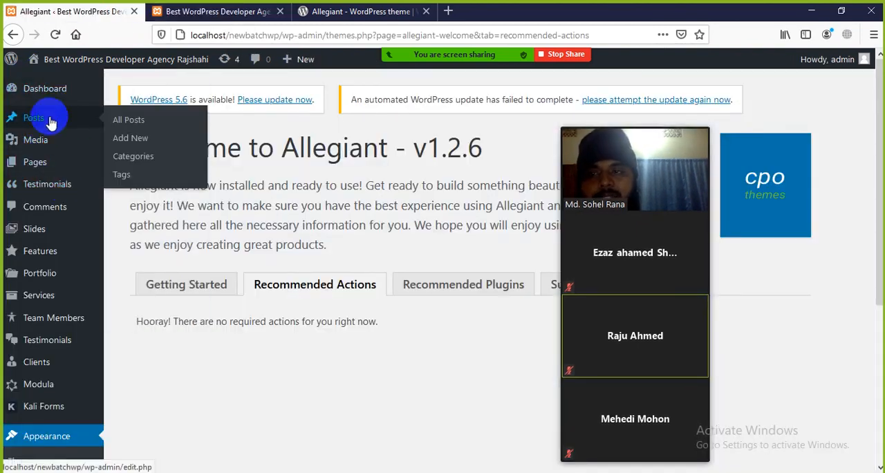
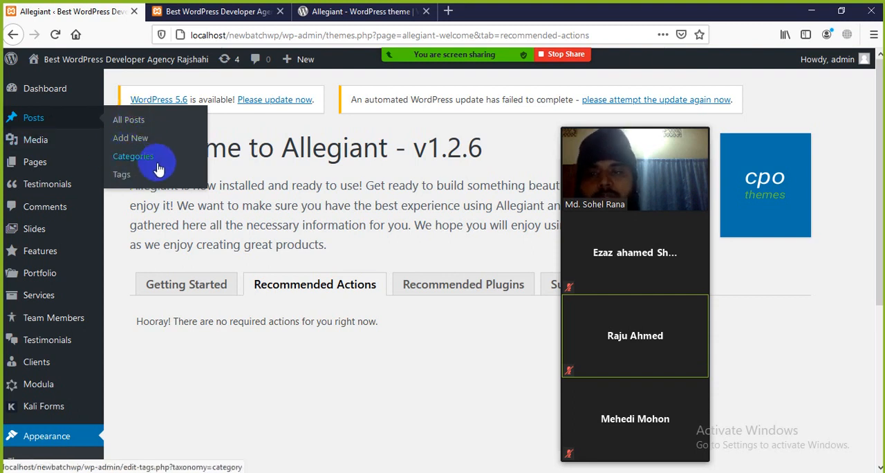
Open the Allegiant site's front page and look over its slider and Our Core Features section.
left_click(232, 14)
left_click(97, 14)
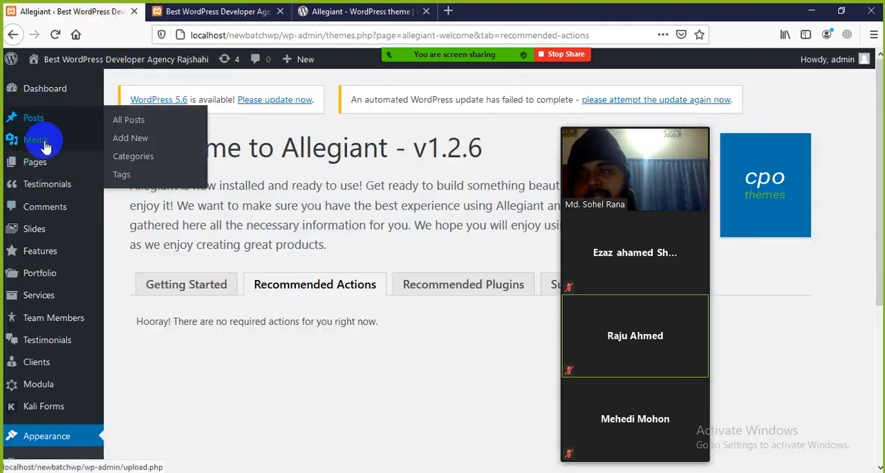
mouse_move(46, 163)
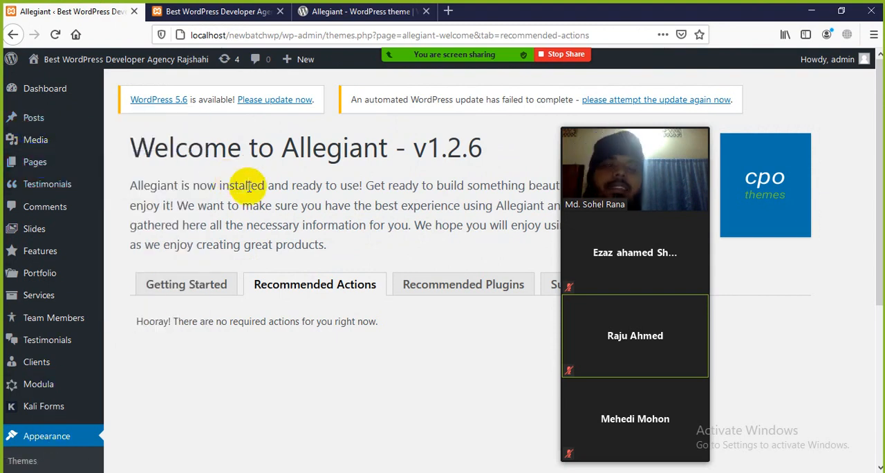
left_click(207, 11)
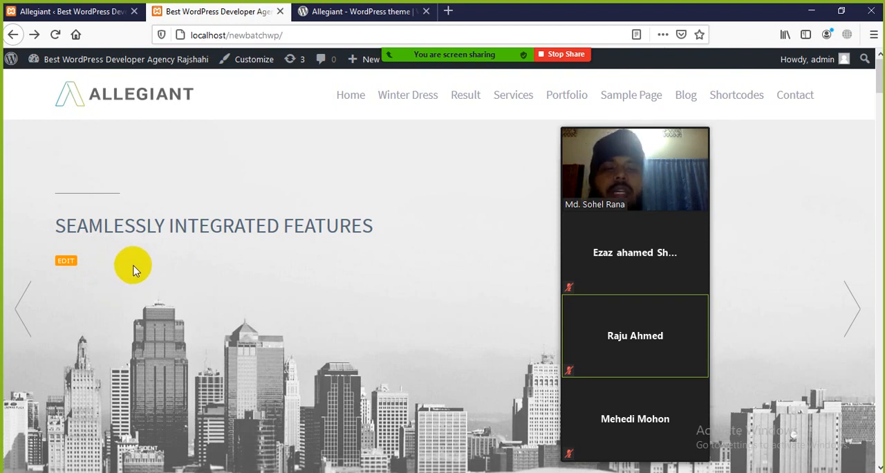
scroll(291, 286, "down", 10)
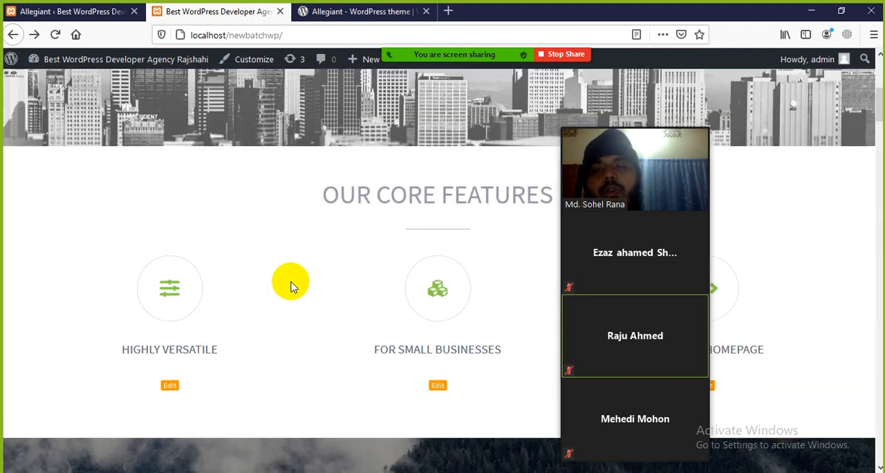
scroll(322, 306, "up", 4)
scroll(348, 321, "up", 1)
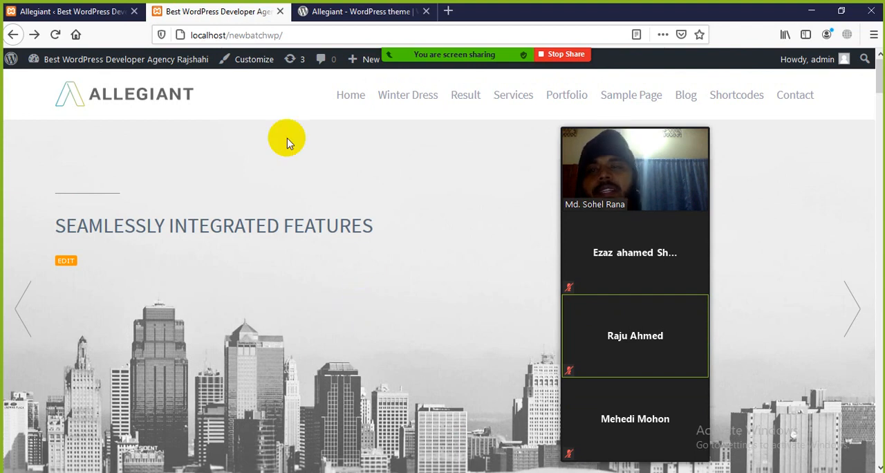
Return to the WordPress admin and open the list of installed themes.
left_click(75, 11)
scroll(21, 309, "down", 5)
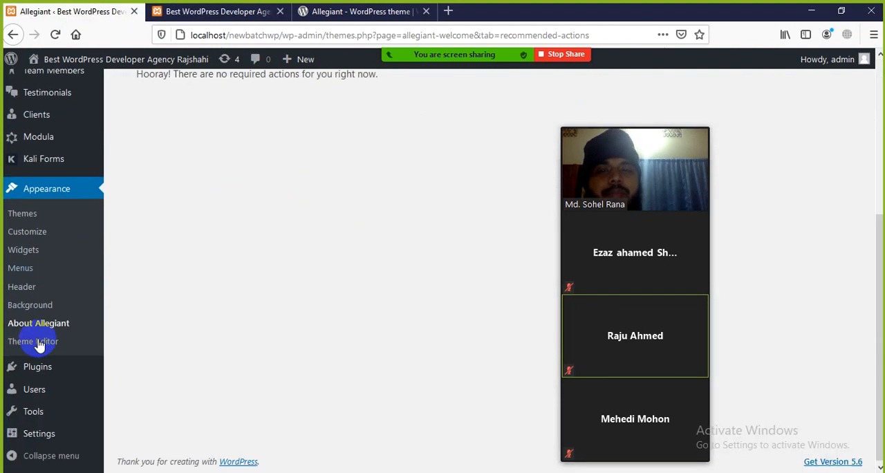
scroll(40, 341, "up", 5)
left_click(201, 11)
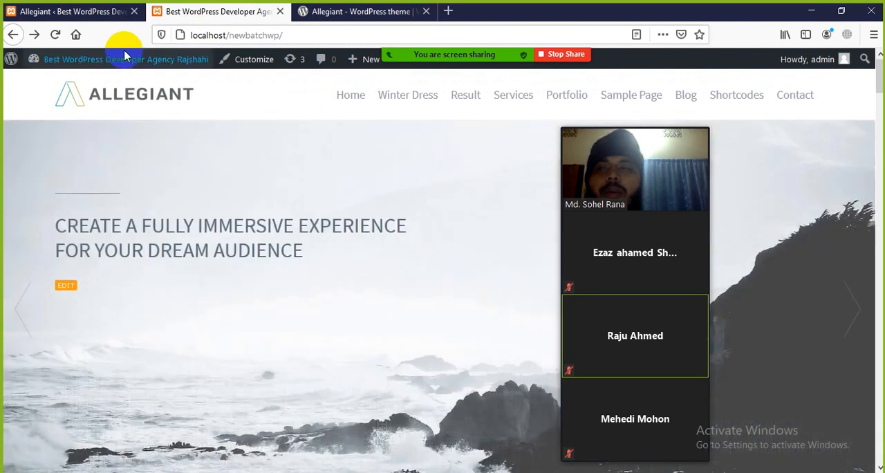
left_click(104, 12)
scroll(34, 346, "down", 4)
scroll(30, 346, "down", 2)
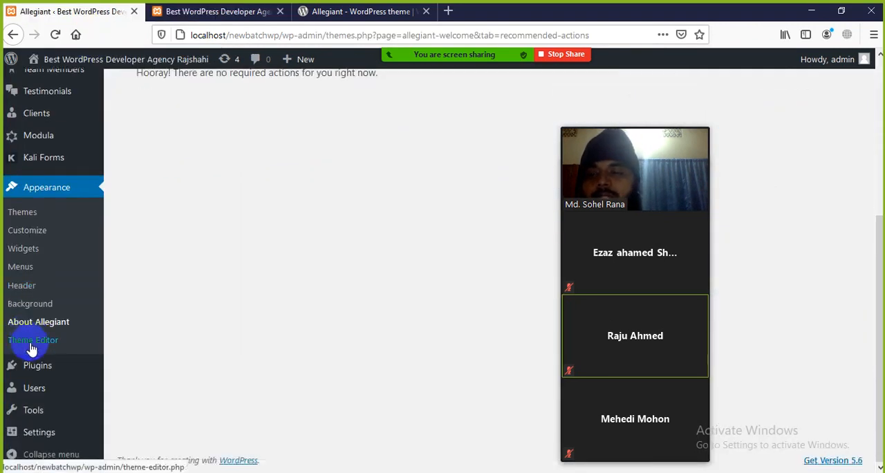
left_click(36, 211)
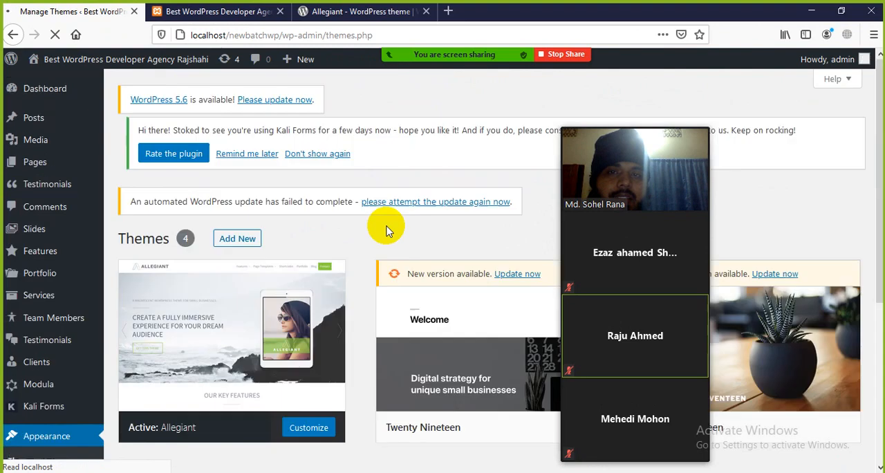
scroll(311, 249, "down", 3)
scroll(229, 150, "up", 3)
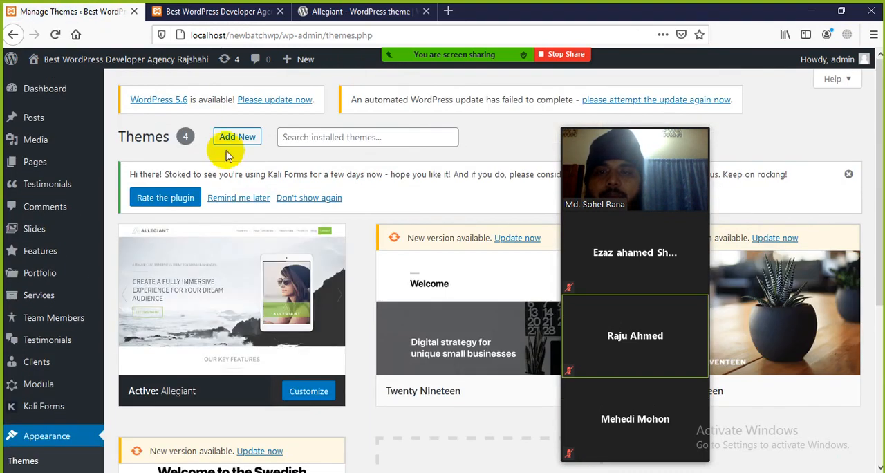
Open the theme upload form for adding a theme and examine its .zip format instruction.
left_click(232, 142)
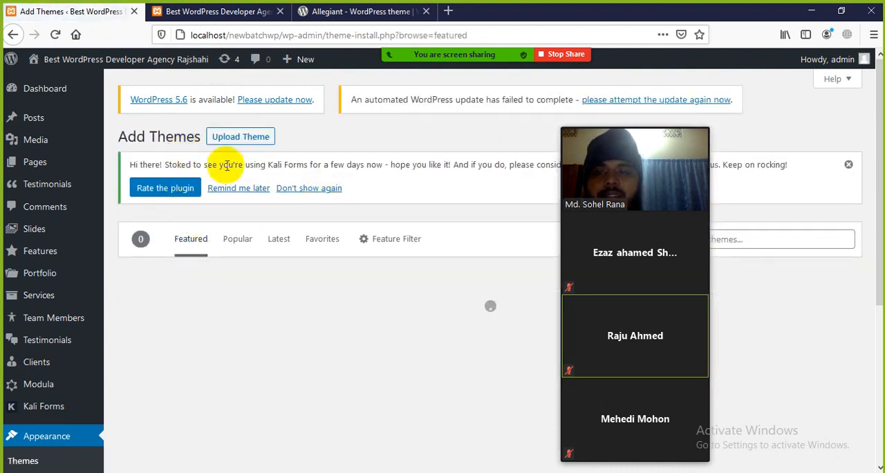
left_click(243, 138)
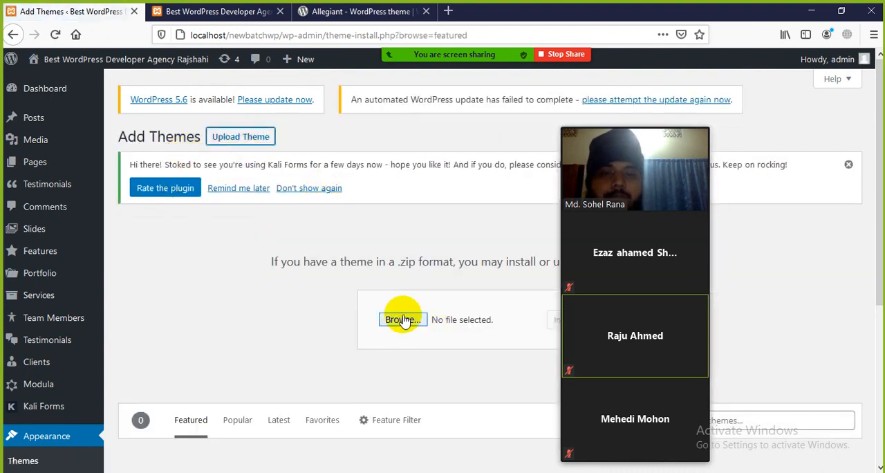
double_click(406, 263)
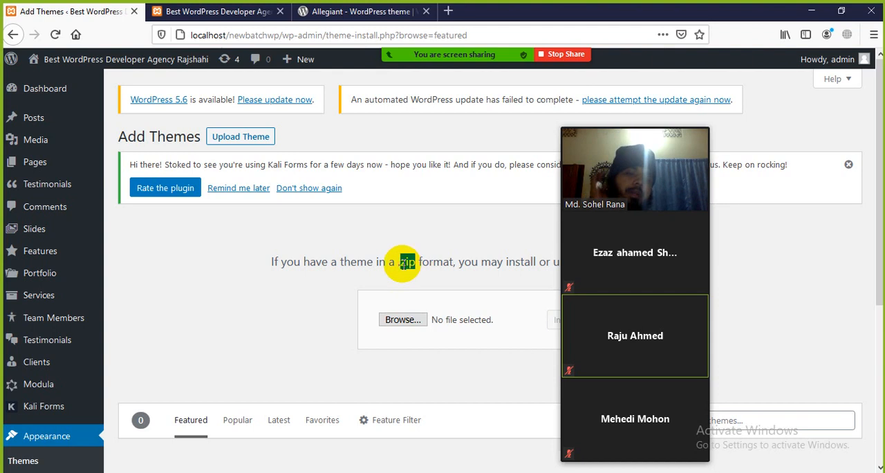
left_click(260, 305)
Open the installed plugins list and dismiss the Kali Forms rating notice.
scroll(55, 360, "down", 2)
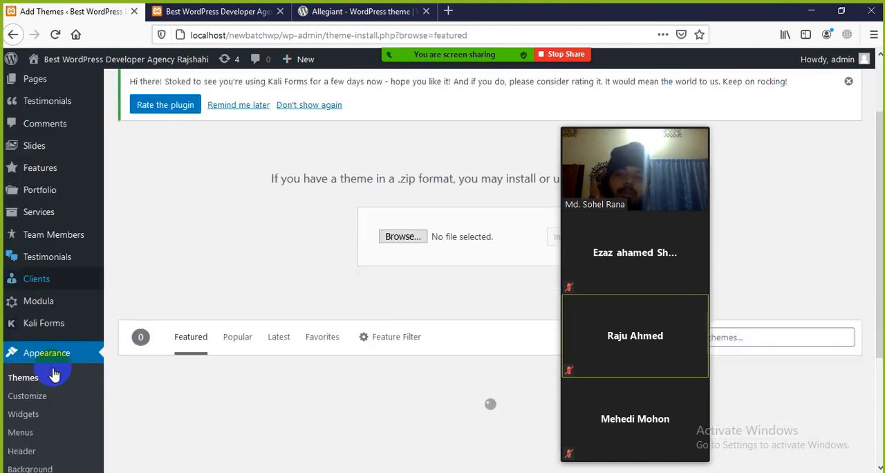
scroll(54, 375, "down", 1)
scroll(27, 354, "down", 2)
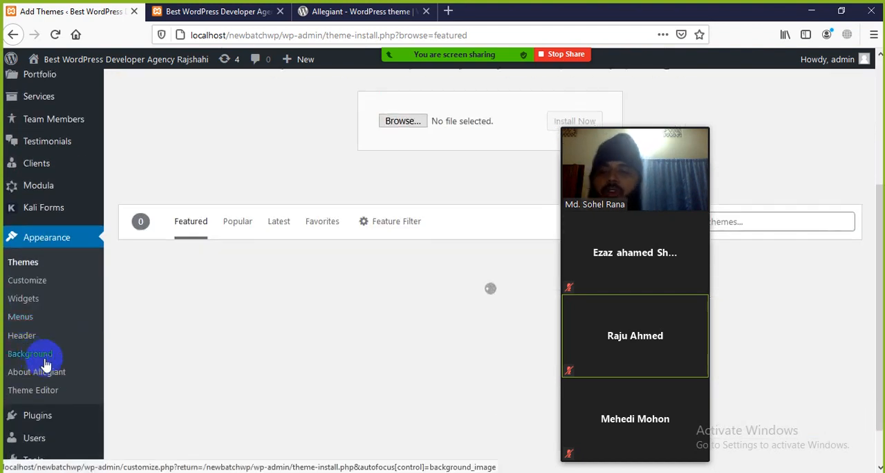
scroll(45, 357, "down", 2)
left_click(44, 365)
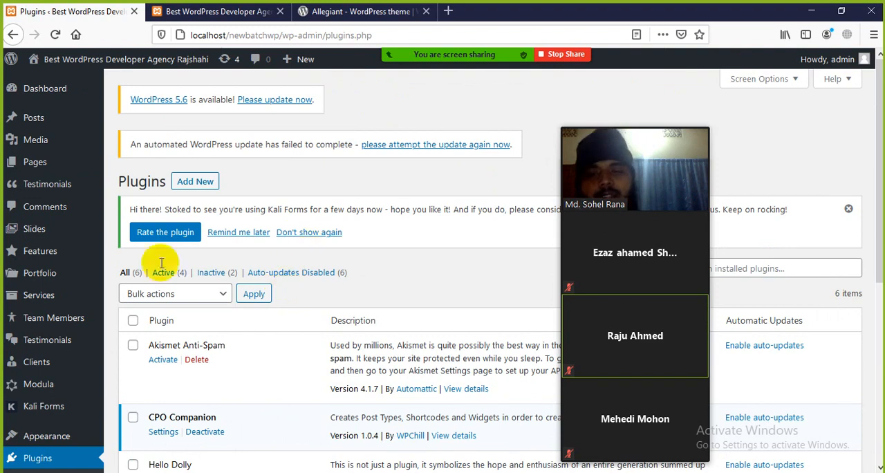
left_click(849, 209)
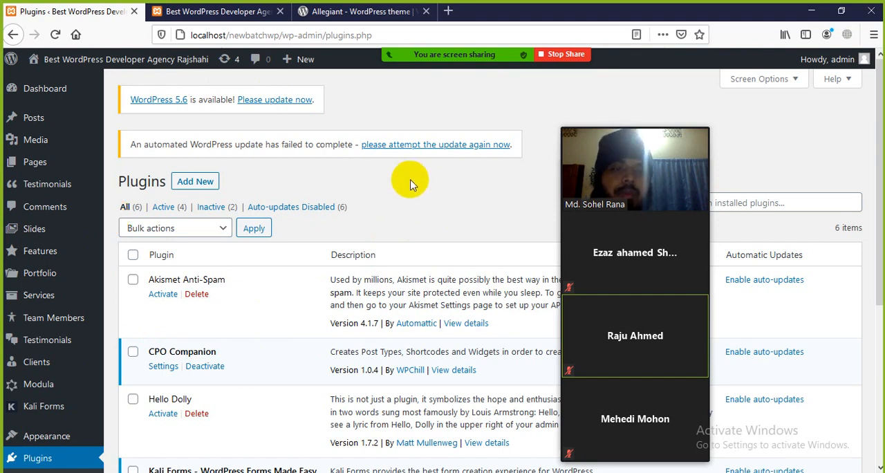
Check the site's front page once more and return to the installed plugins list.
mouse_move(7, 257)
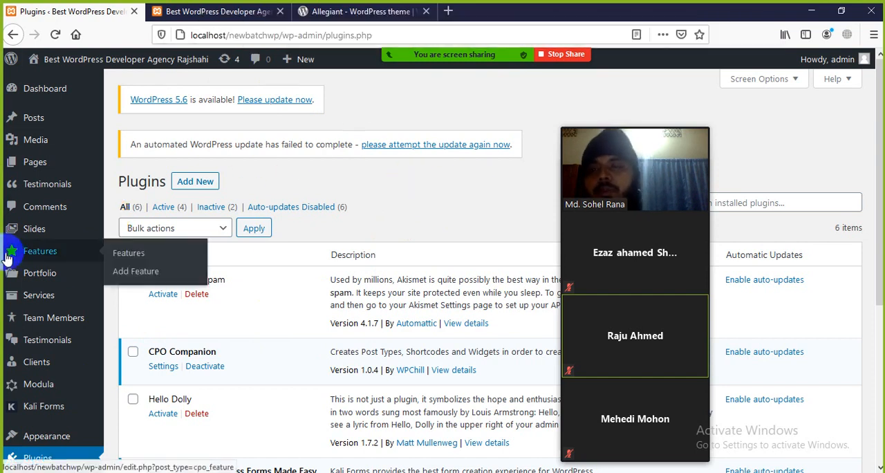
left_click(187, 11)
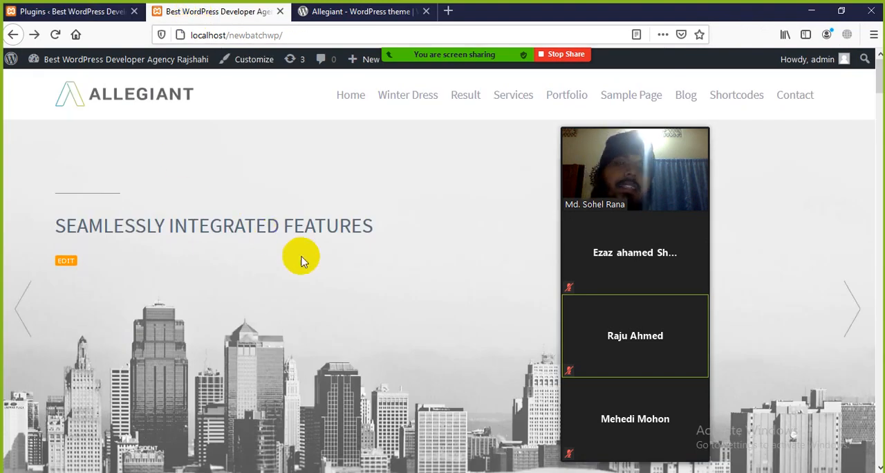
left_click(69, 11)
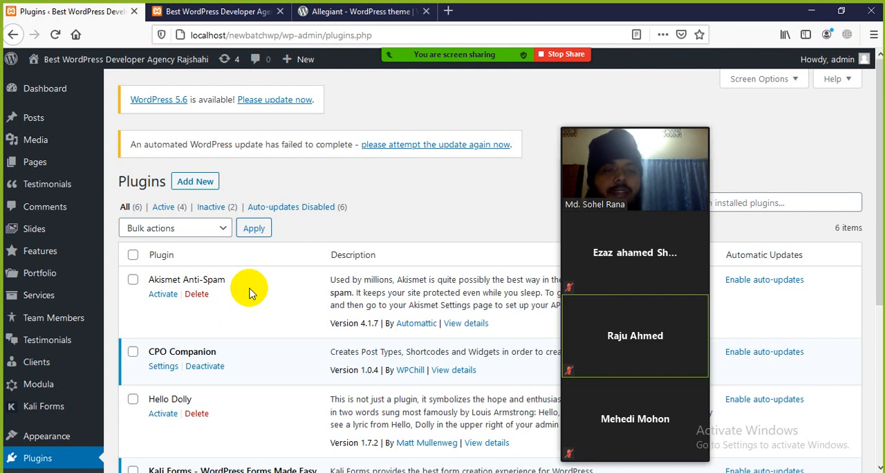
Move the meeting's participant video panel aside, then read the Zoom chat and close it.
left_click_drag(593, 126, 672, 101)
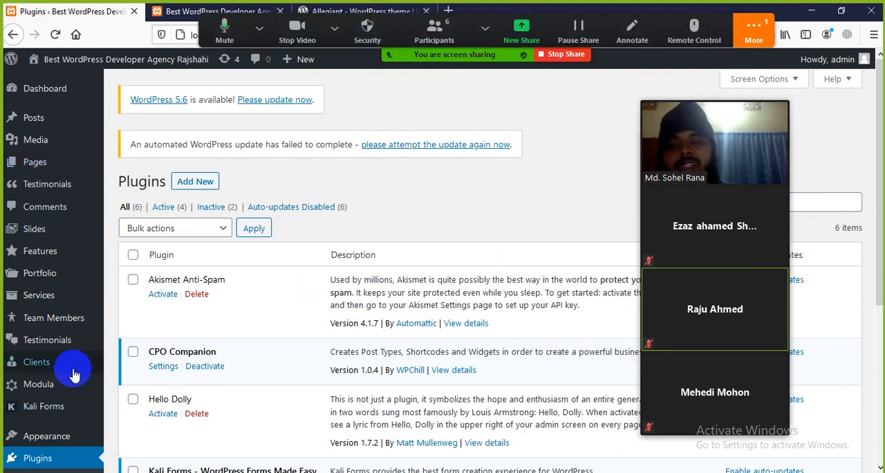
left_click(753, 31)
left_click(716, 62)
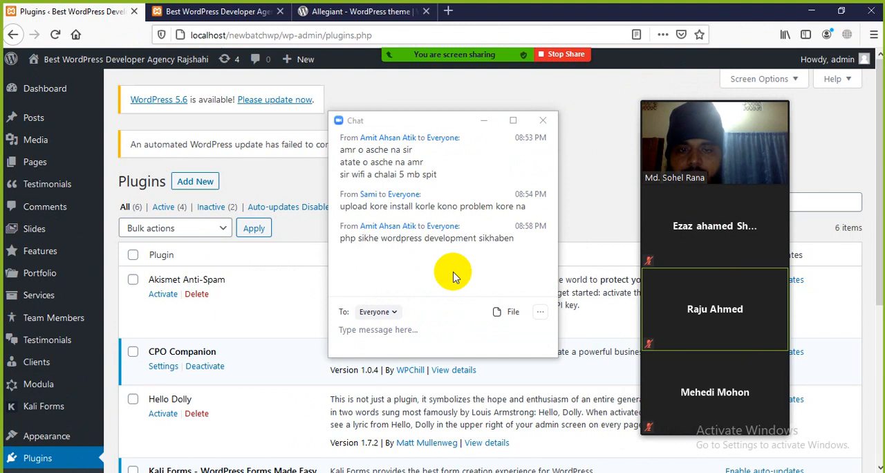
left_click(543, 123)
Stop sharing the screen in Zoom, then read the new chat message and hide the chat.
mouse_move(672, 166)
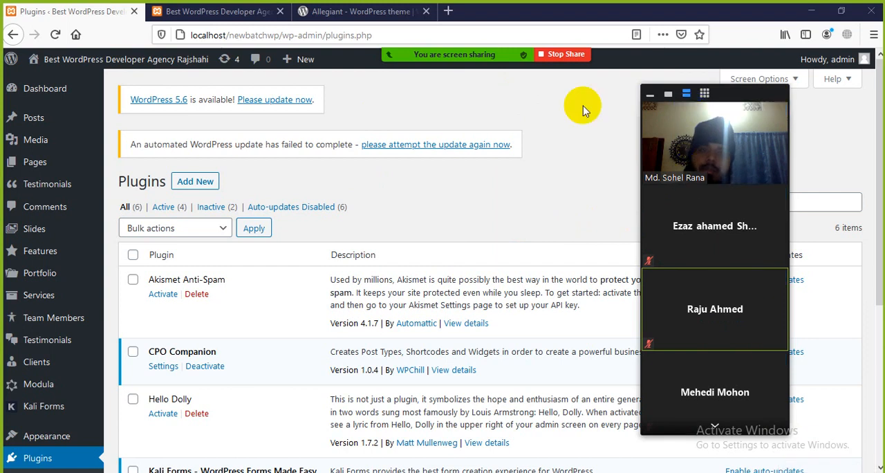
left_click(564, 54)
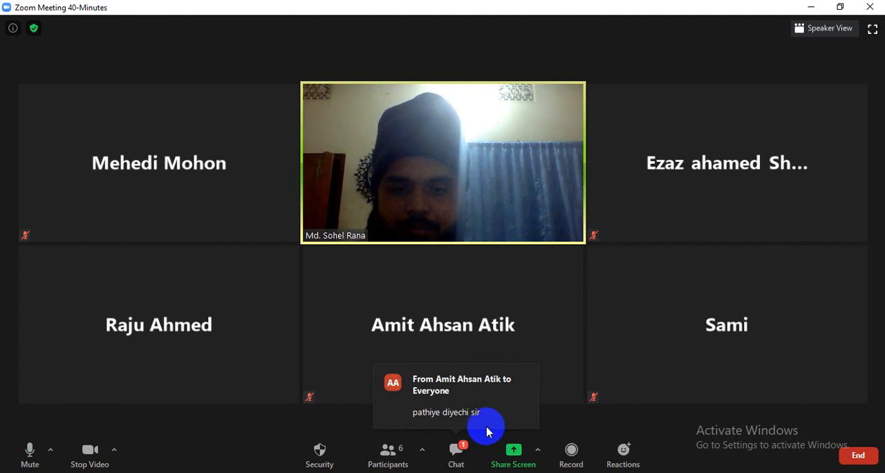
left_click(443, 412)
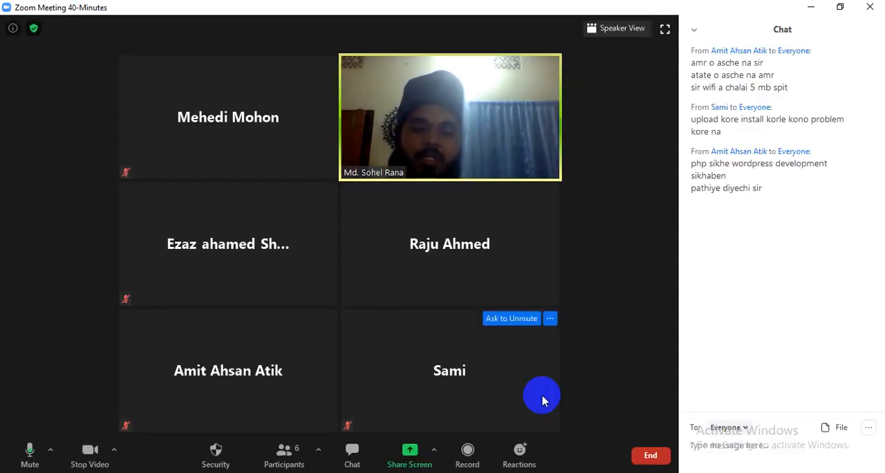
left_click(352, 453)
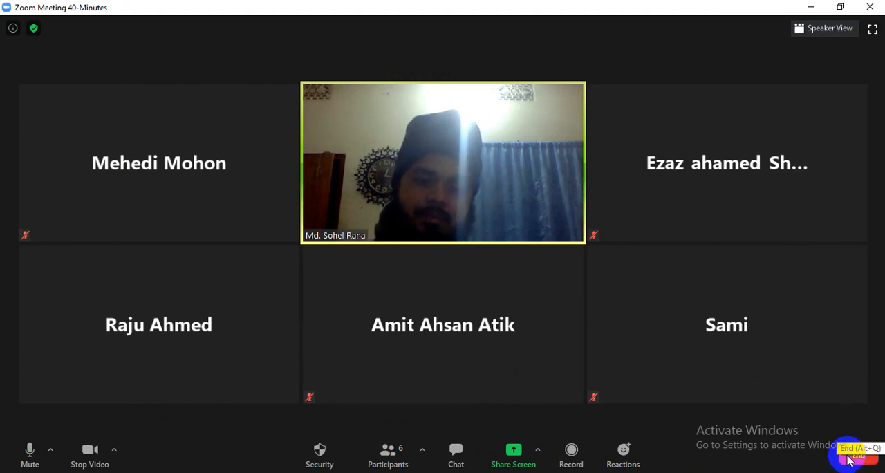
left_click(740, 472)
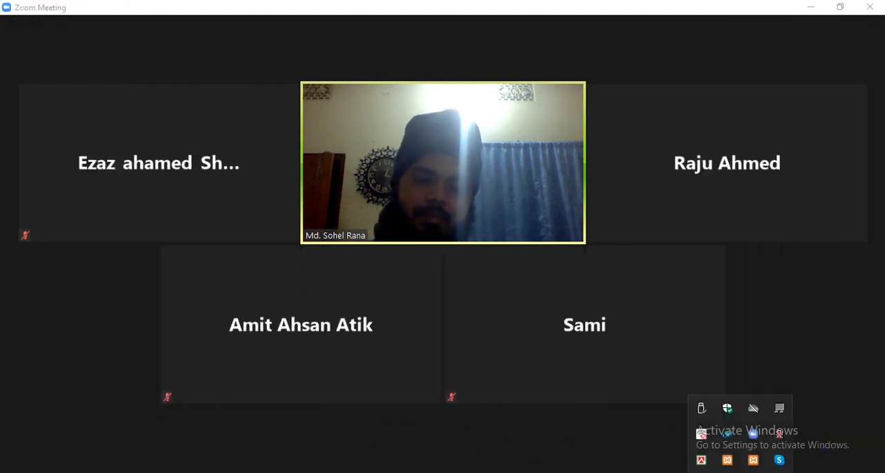